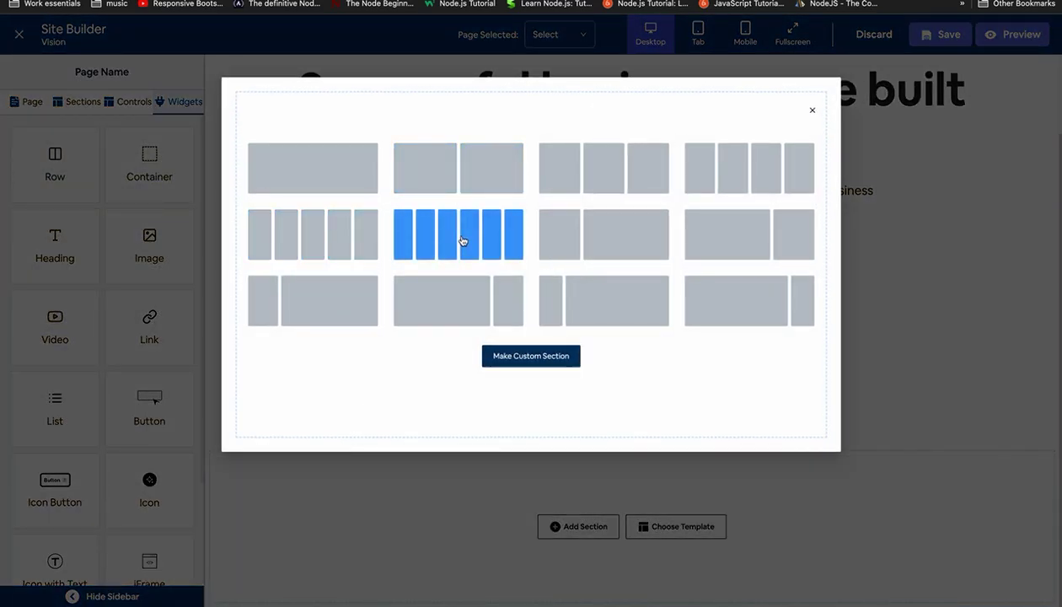
Insert a six-column row below "The world's best companies trust Zorio" and delete every column except the first.
left_click(462, 241)
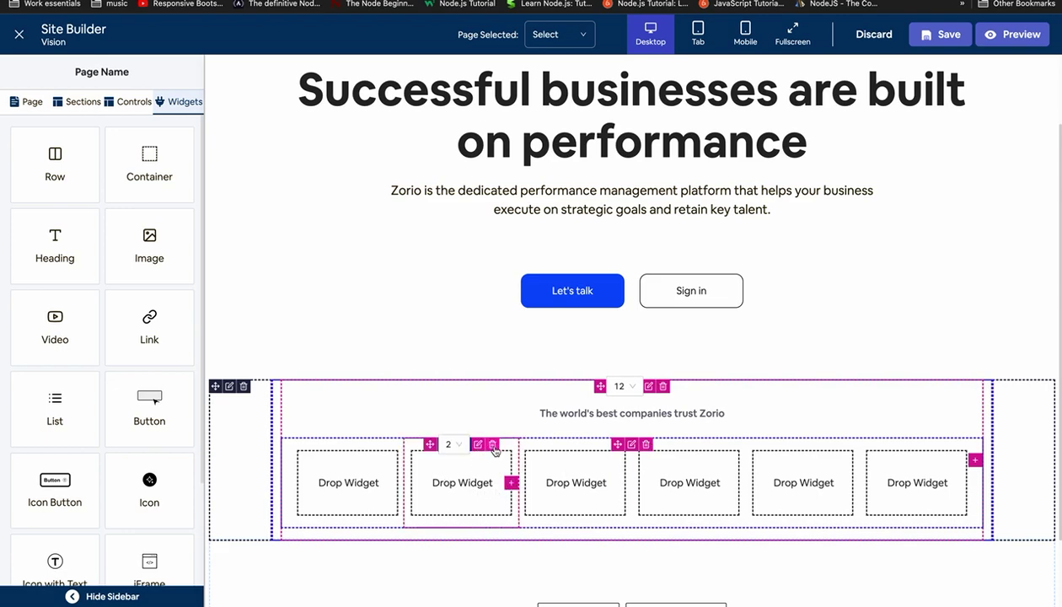
left_click(492, 444)
left_click(493, 444)
left_click(492, 444)
left_click(492, 444)
left_click(492, 444)
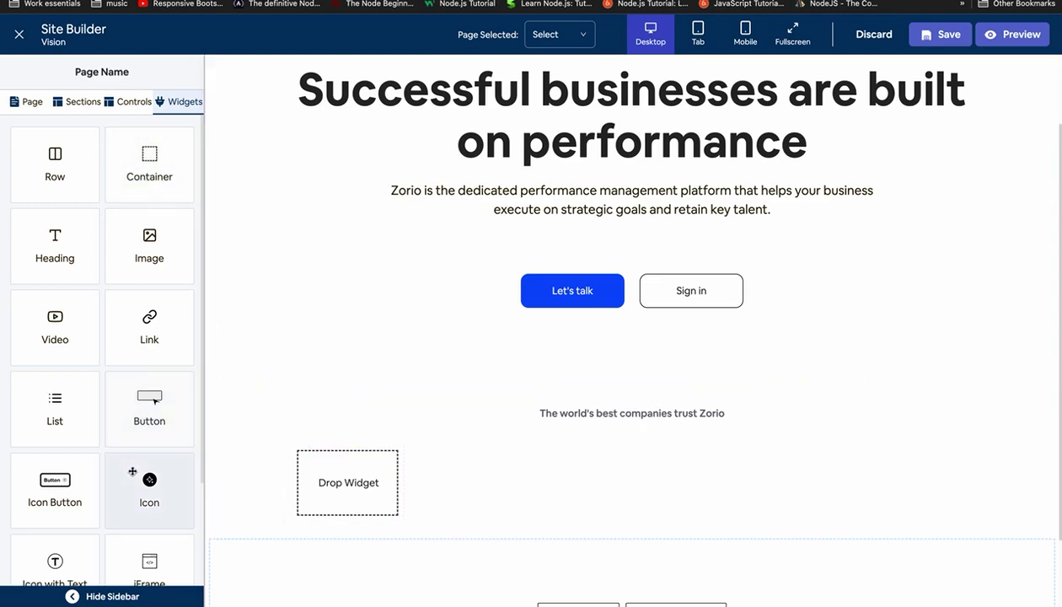
Place an empty Div container in the remaining column of the new row.
scroll(135, 471, "down", 3)
left_click_drag(52, 492, 357, 460)
right_click(299, 447)
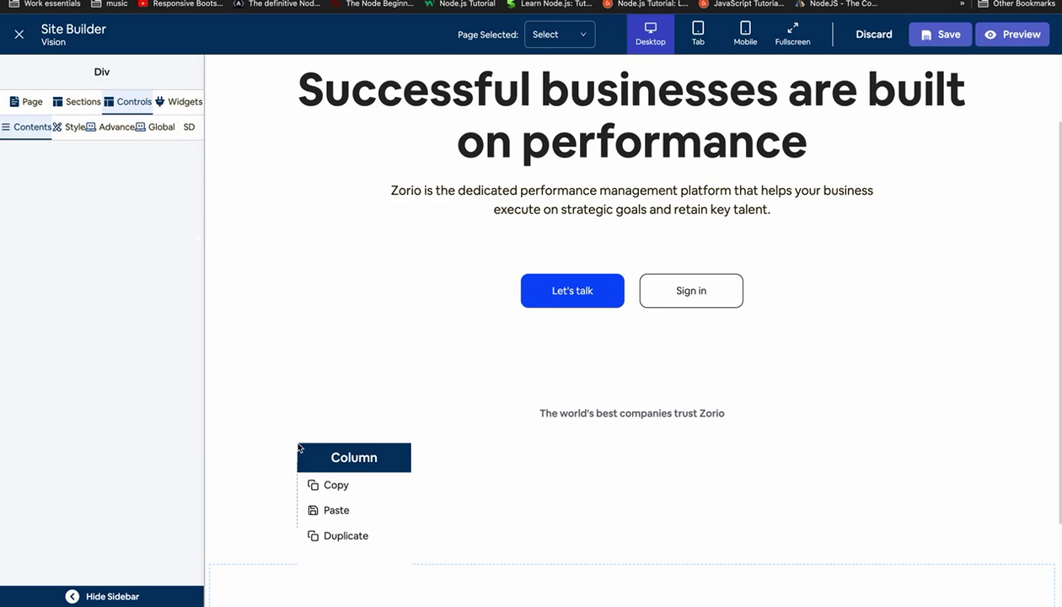
left_click(317, 484)
right_click(442, 460)
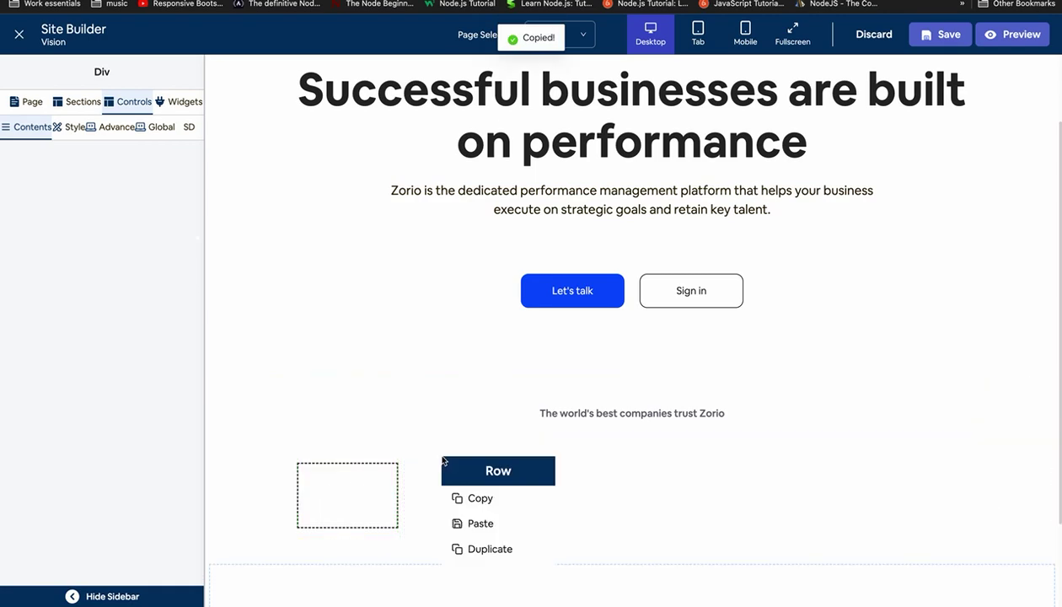
left_click(470, 520)
right_click(549, 481)
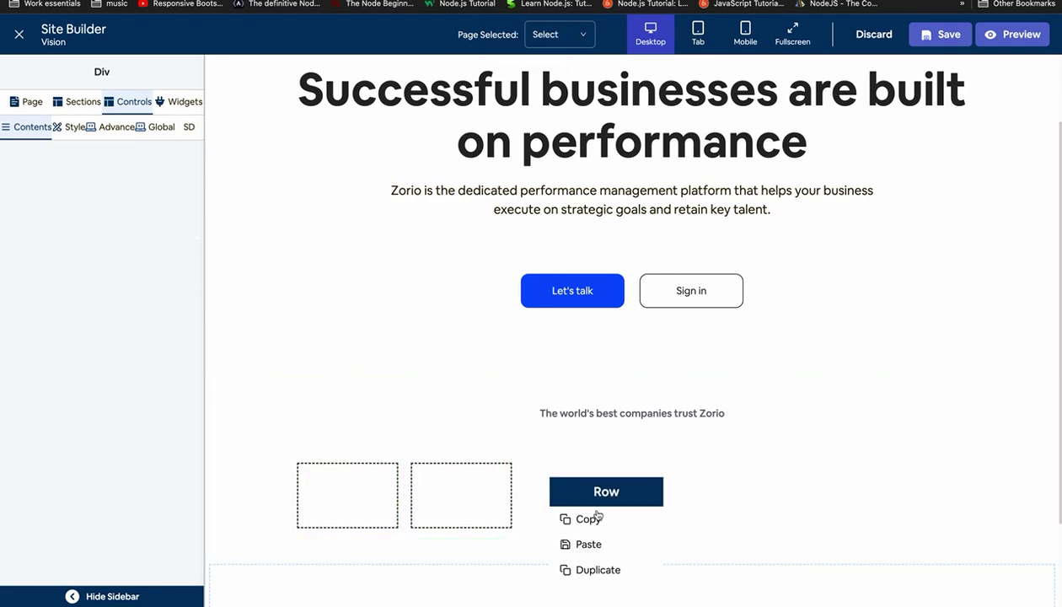
left_click(591, 545)
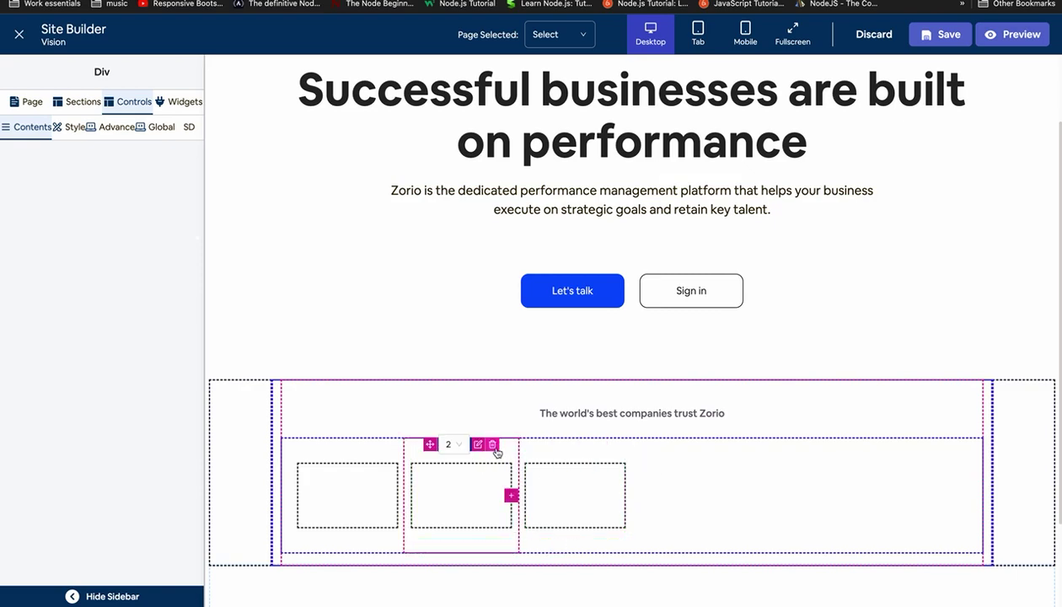
left_click(493, 445)
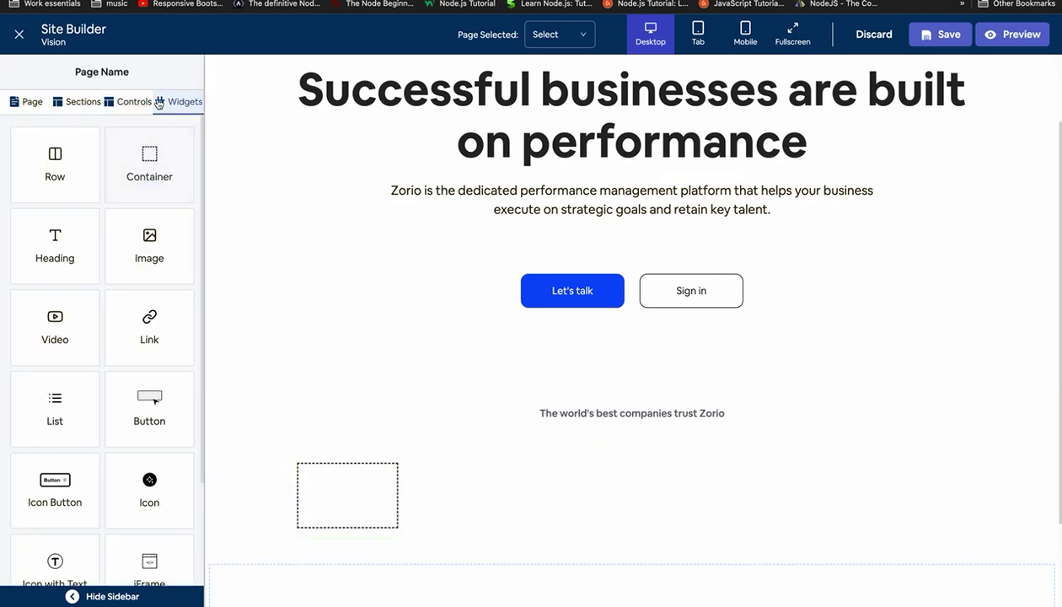
Place an Image widget inside the Div in the first column.
left_click(128, 103)
left_click(160, 103)
left_click_drag(148, 240, 315, 487)
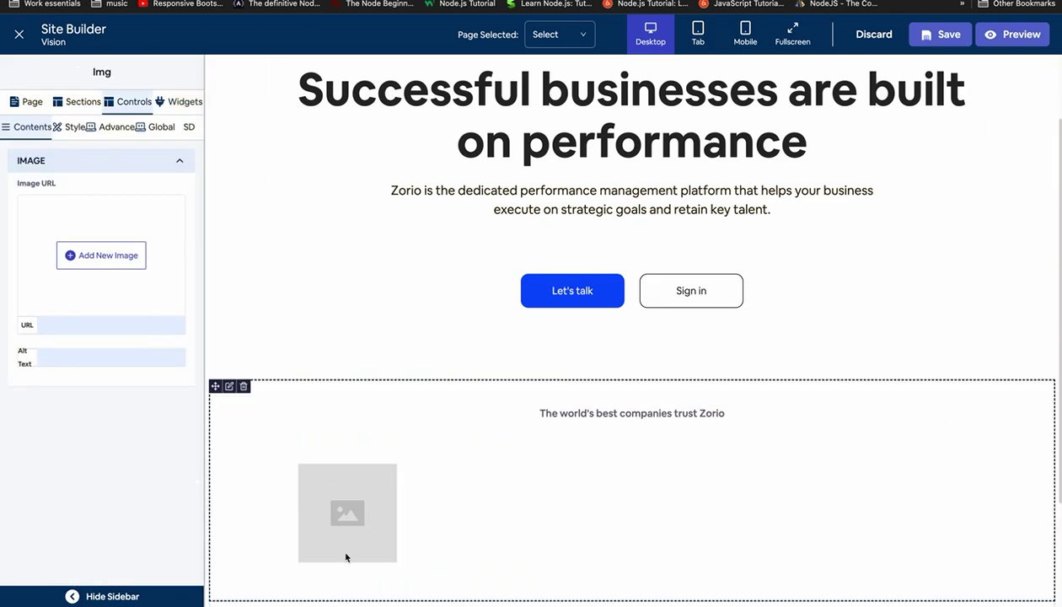
Upload spon1.svg from the template1-assets folder to the image gallery for the new image.
left_click(101, 255)
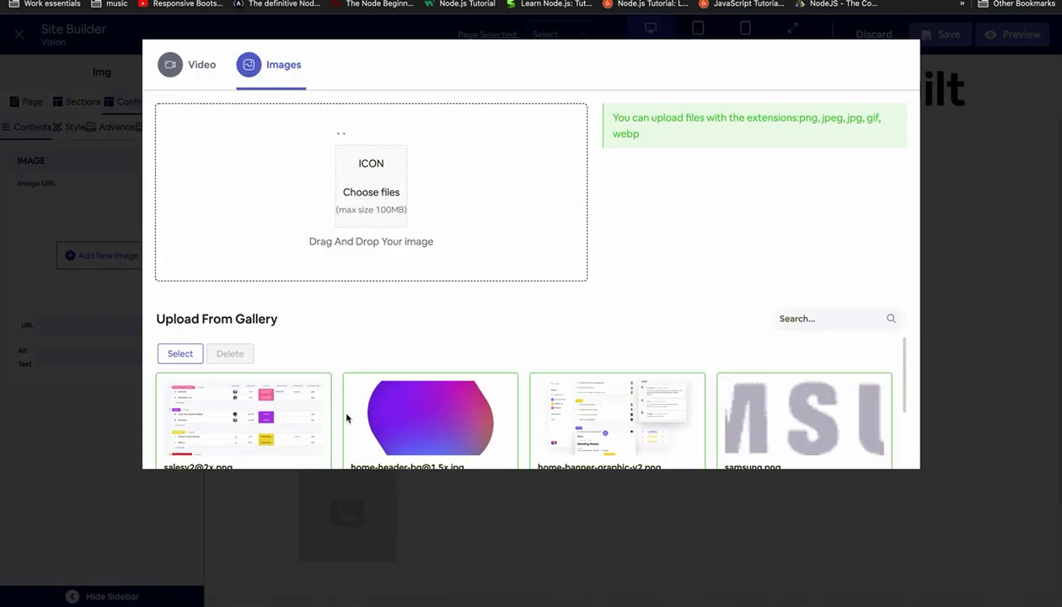
scroll(347, 418, "down", 5)
scroll(347, 418, "up", 4)
left_click(385, 186)
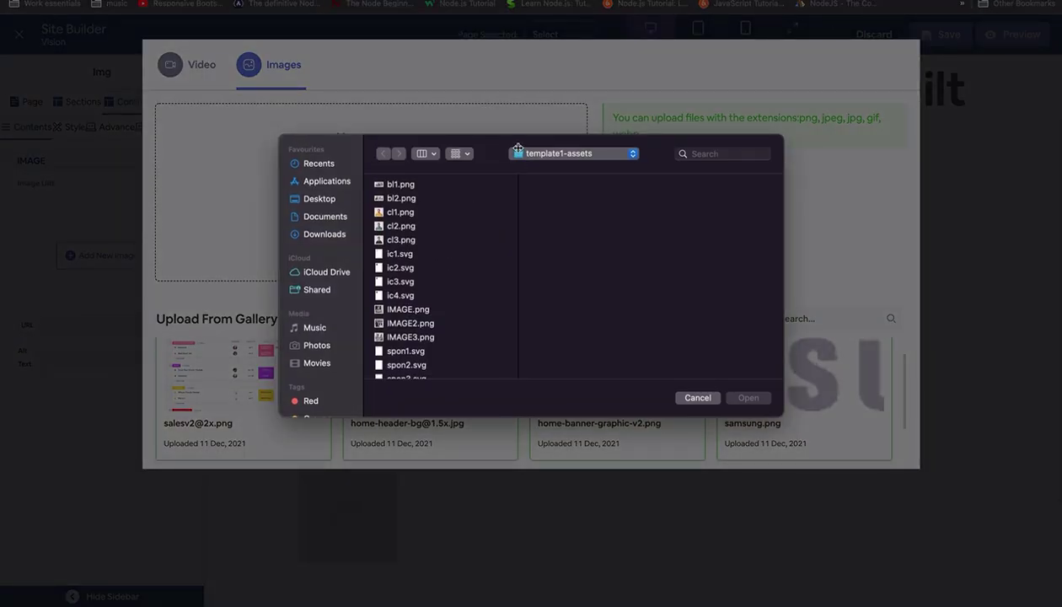
left_click(531, 160)
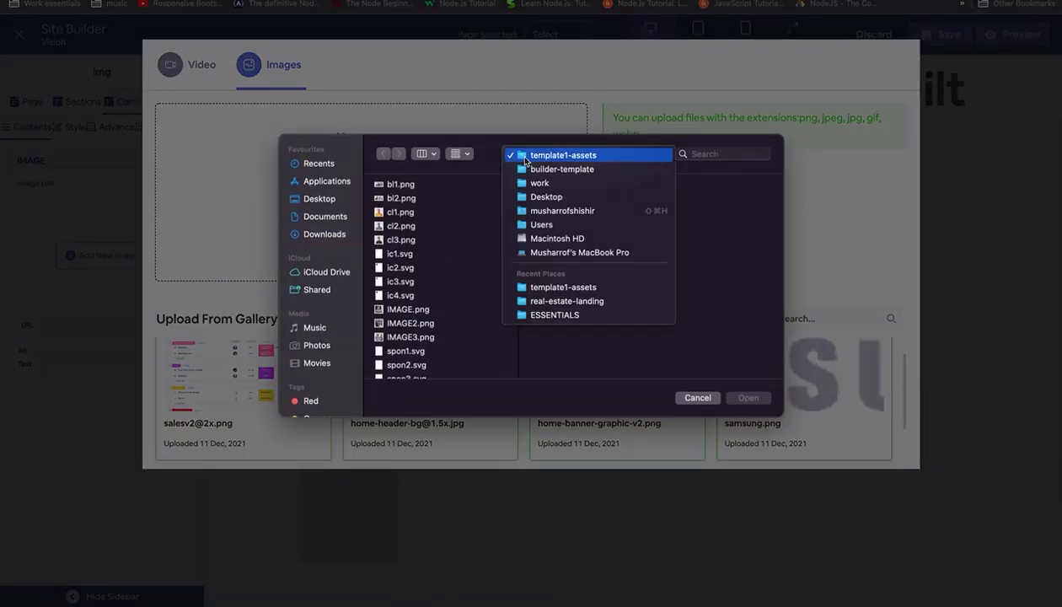
left_click(495, 160)
scroll(416, 235, "down", 3)
left_click(402, 297)
left_click(747, 397)
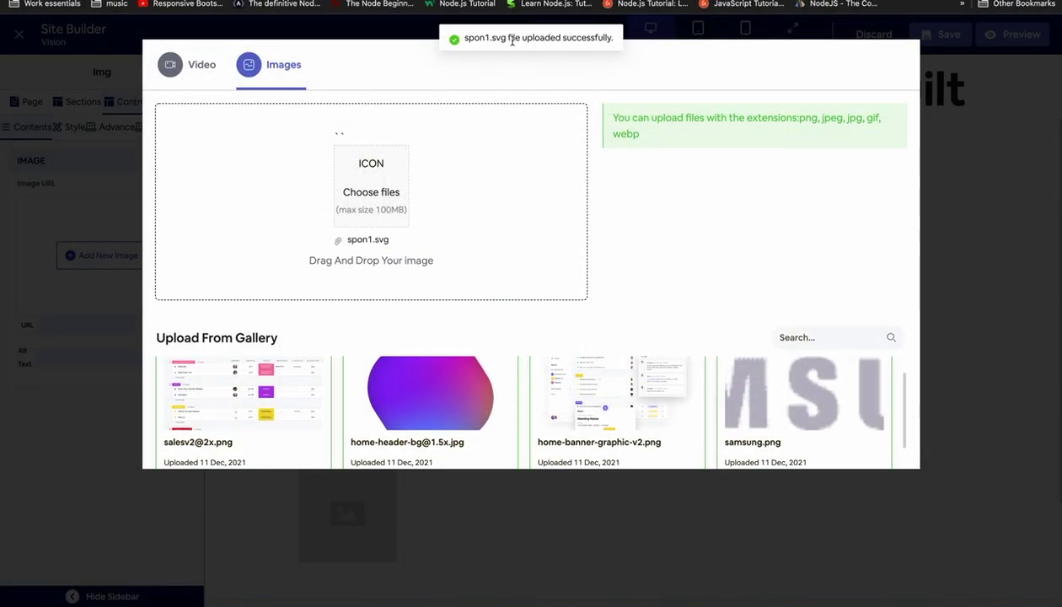
Choose the uploaded spon1.svg from the gallery as the image in the first column.
scroll(329, 340, "down", 1)
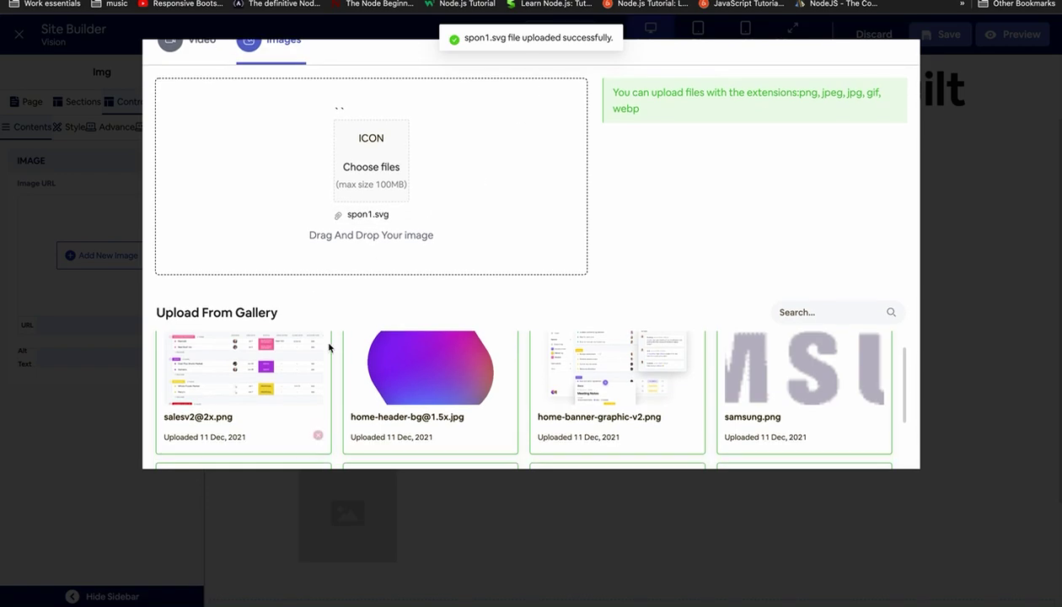
scroll(347, 265, "down", 3)
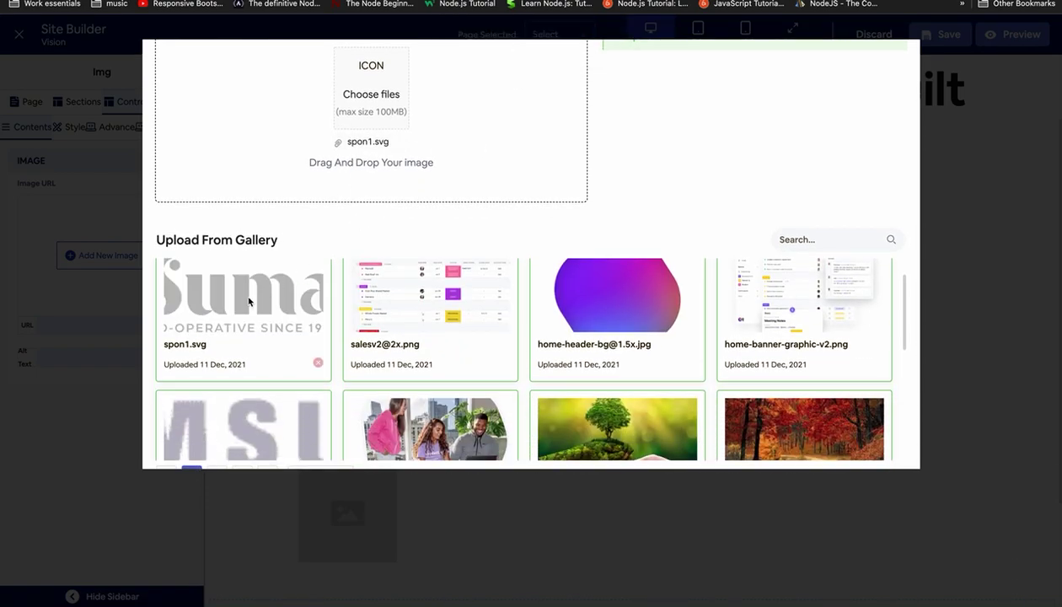
left_click(273, 311)
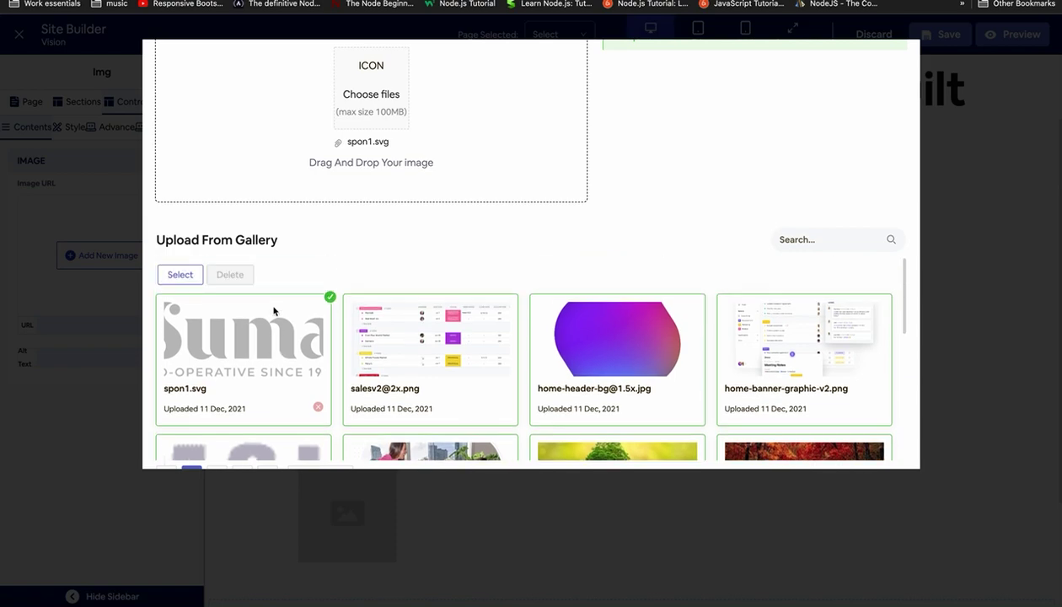
left_click(179, 273)
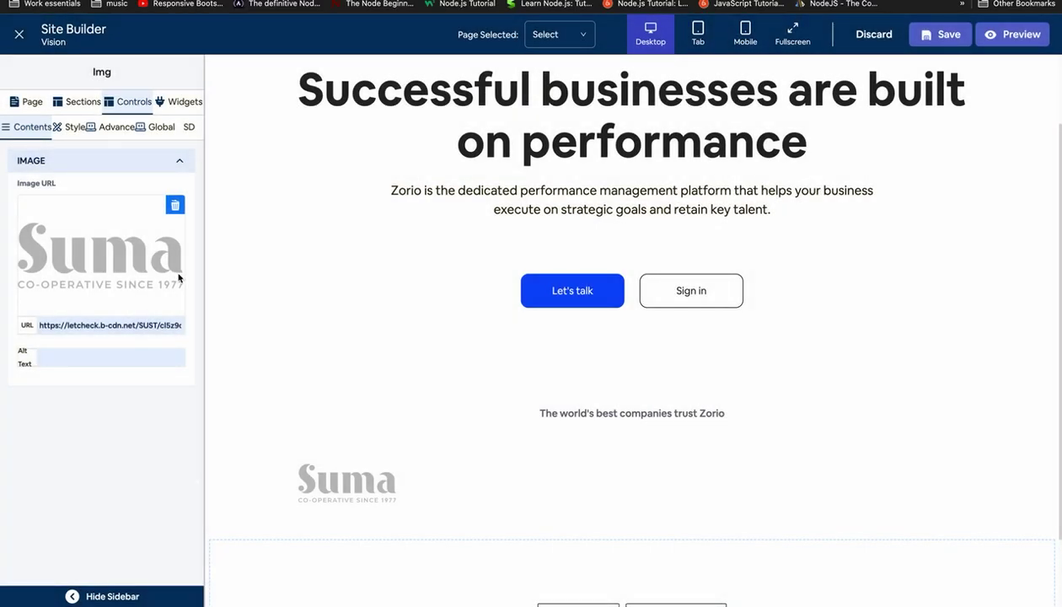
Copy the Suma logo column and paste it five times into the same row to make six logo columns.
left_click(346, 472)
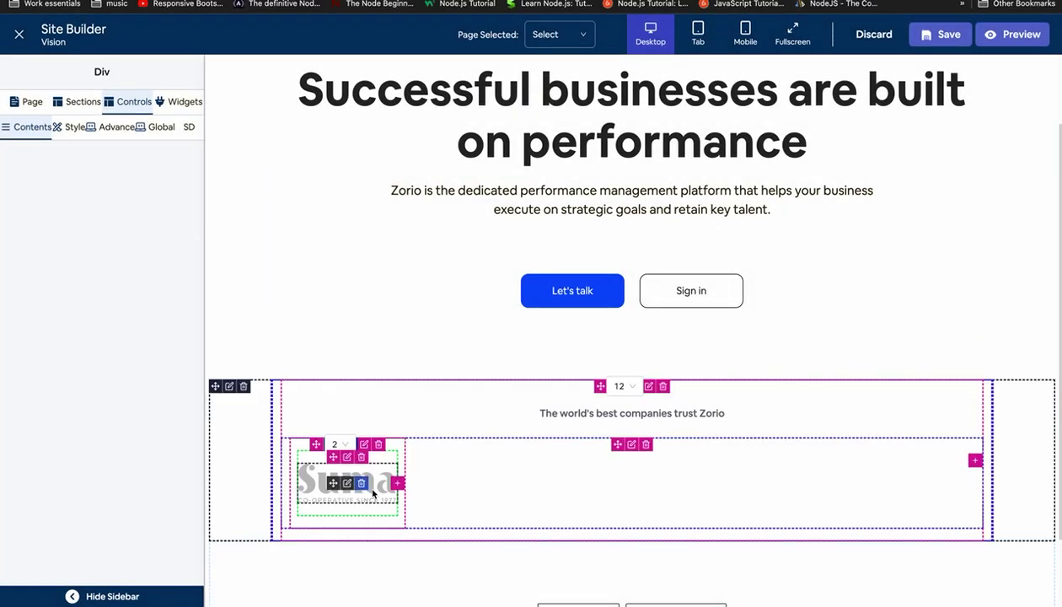
right_click(300, 446)
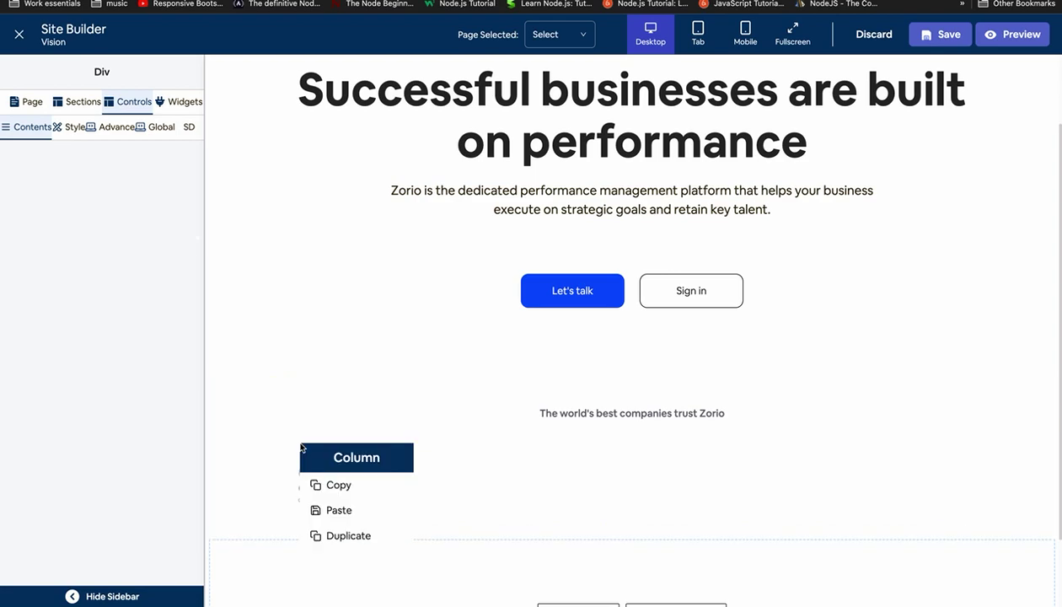
left_click(324, 484)
right_click(440, 461)
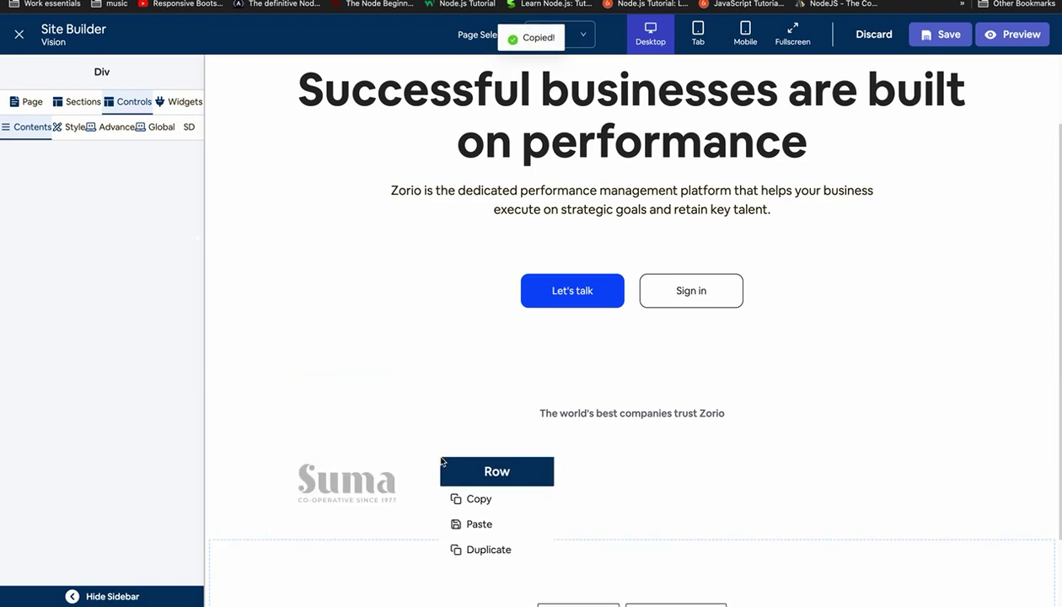
left_click(476, 519)
right_click(541, 481)
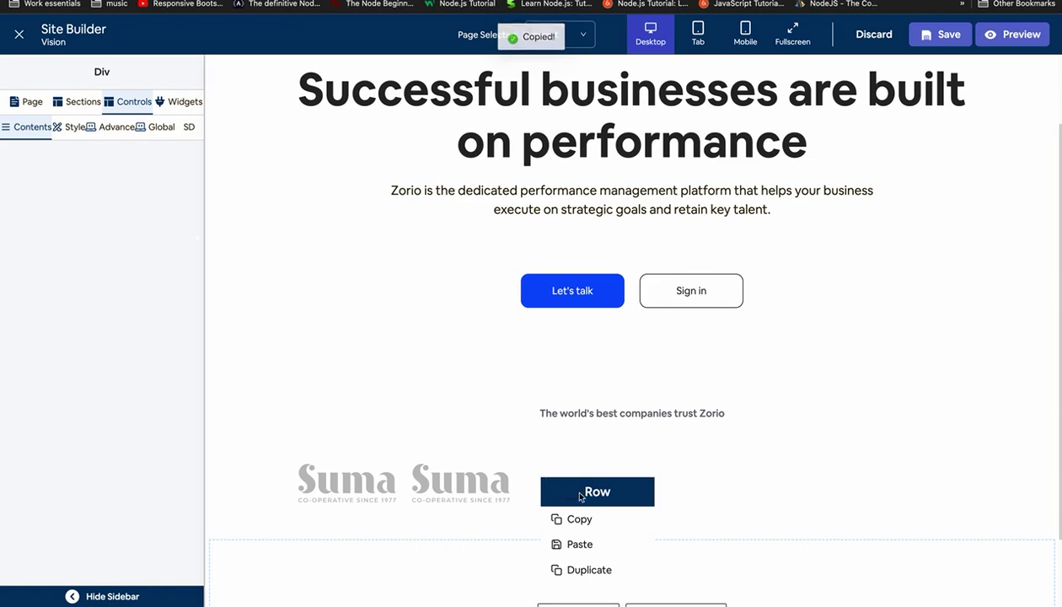
left_click(581, 544)
right_click(657, 476)
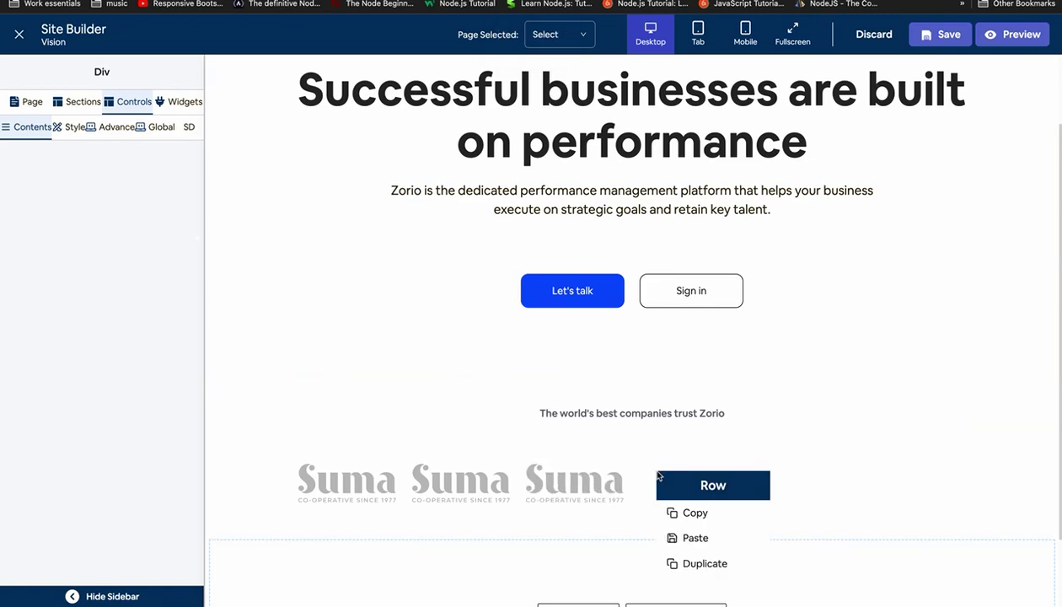
left_click(693, 538)
right_click(767, 466)
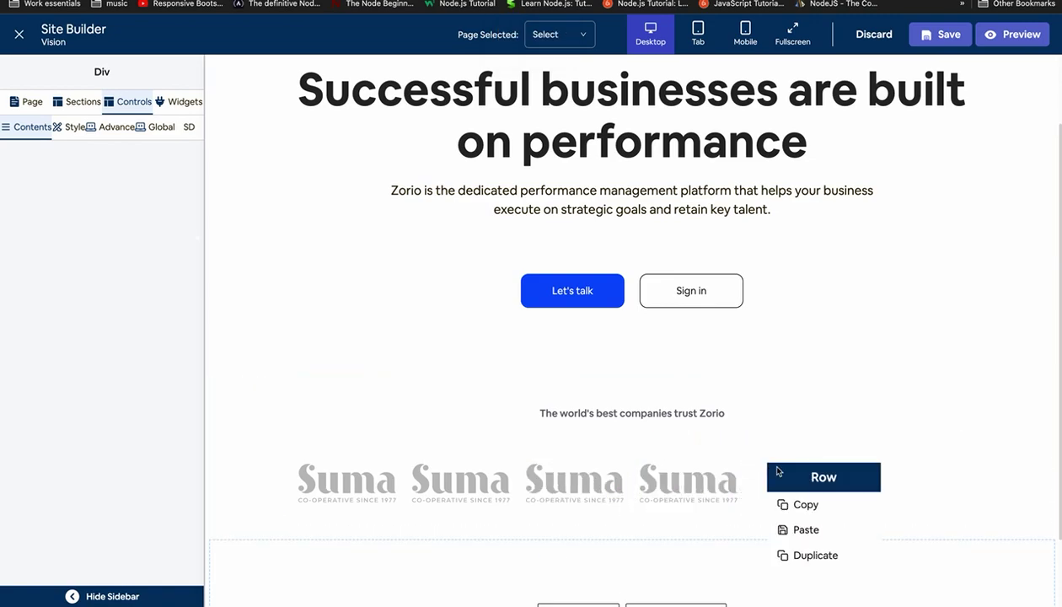
left_click(794, 528)
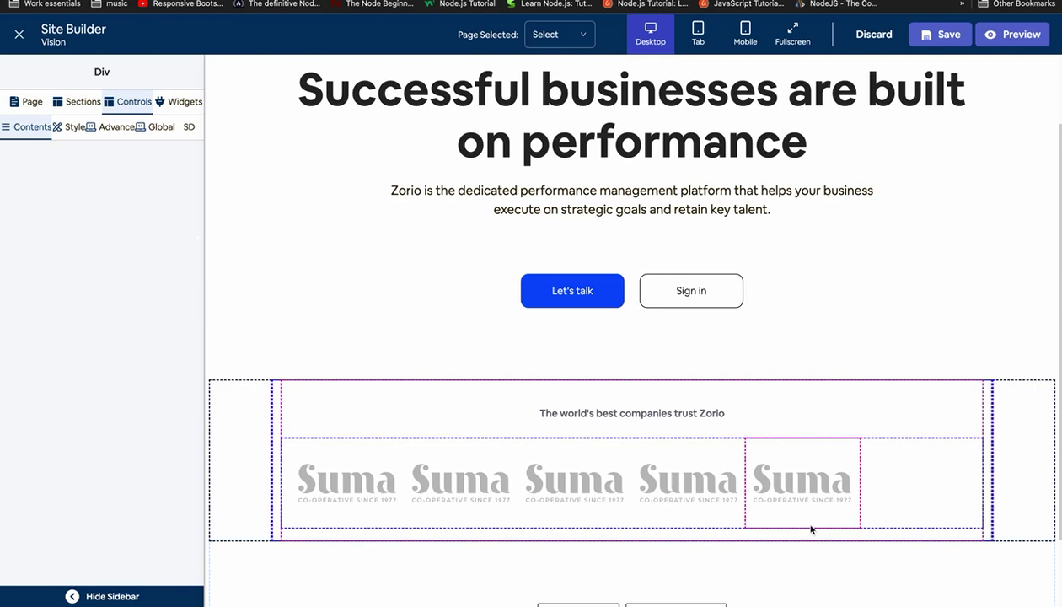
right_click(887, 455)
left_click(898, 518)
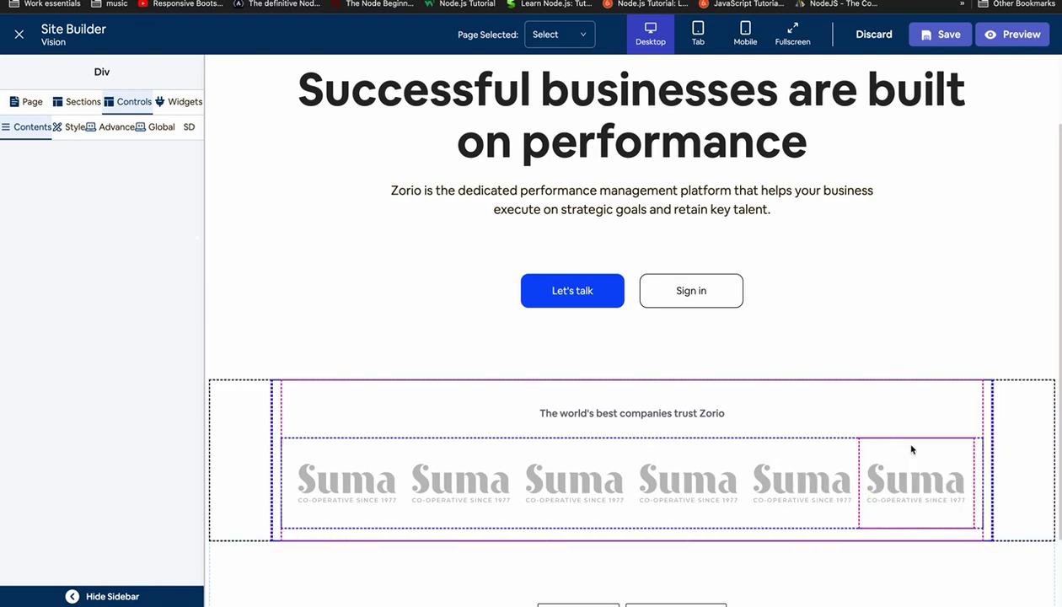
Check the logo order in the Figma design and remove the image from the second logo column.
left_click(880, 478)
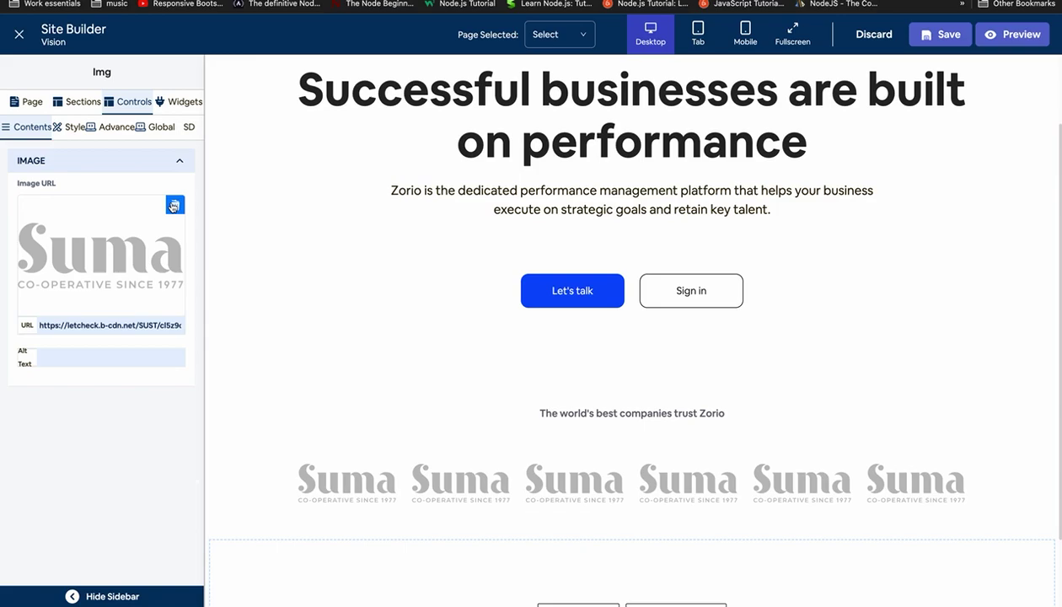
key("ctrl+Left")
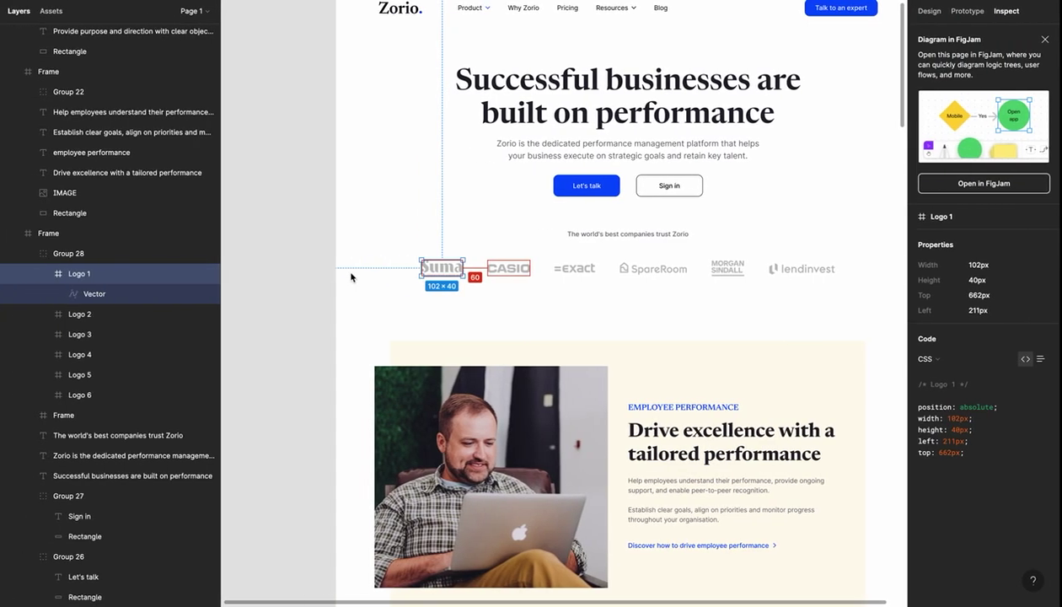
key("ctrl+Right")
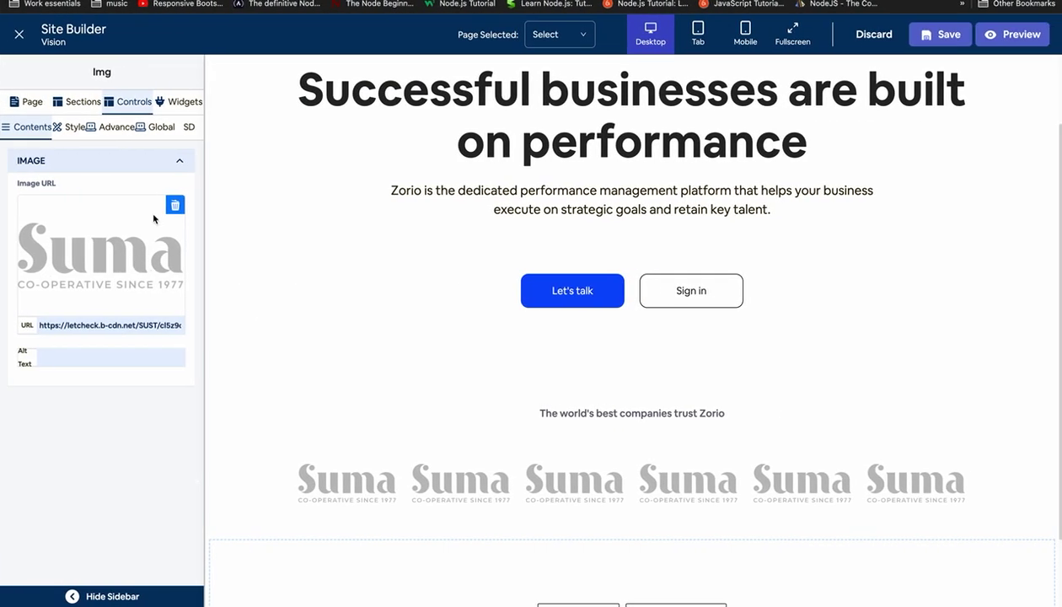
left_click(172, 206)
Preview the remaining sponsor files and upload the Casio logo, spon6.svg, for the second logo column.
left_click(110, 255)
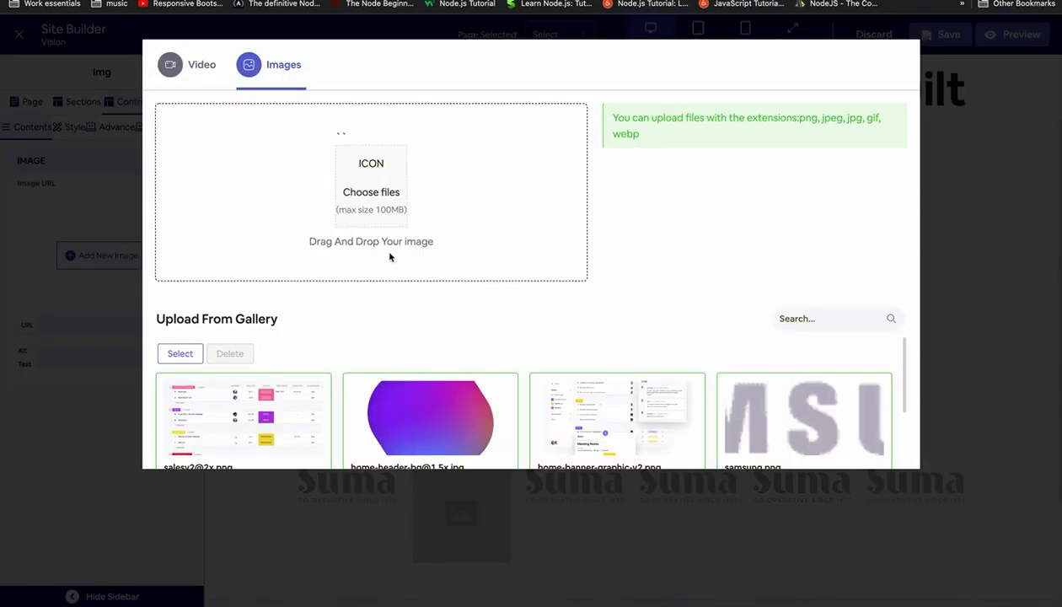
left_click(389, 194)
scroll(407, 344, "down", 3)
left_click(410, 310)
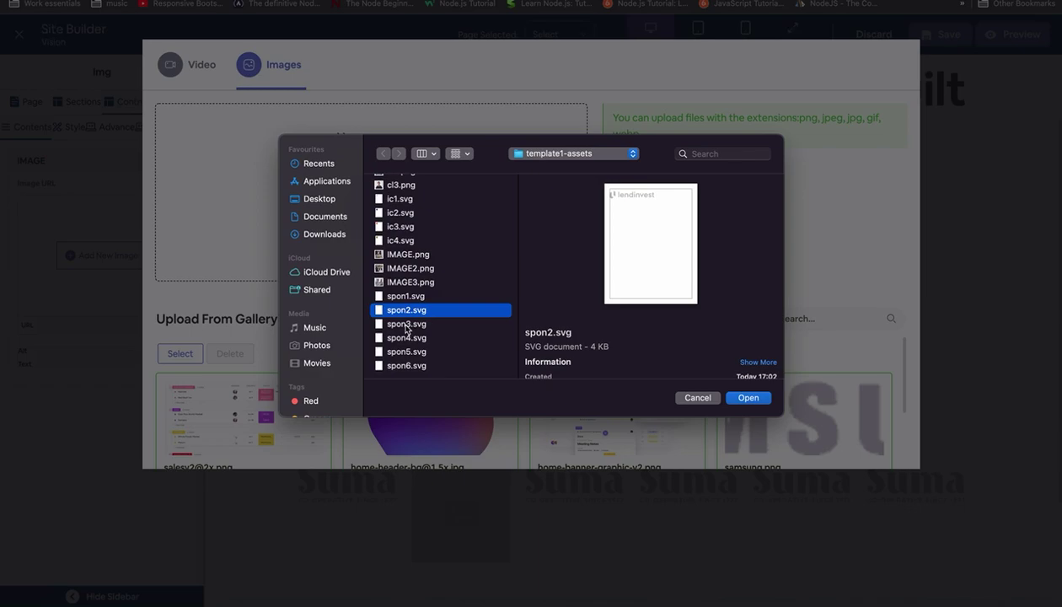
left_click(405, 328)
left_click(407, 339)
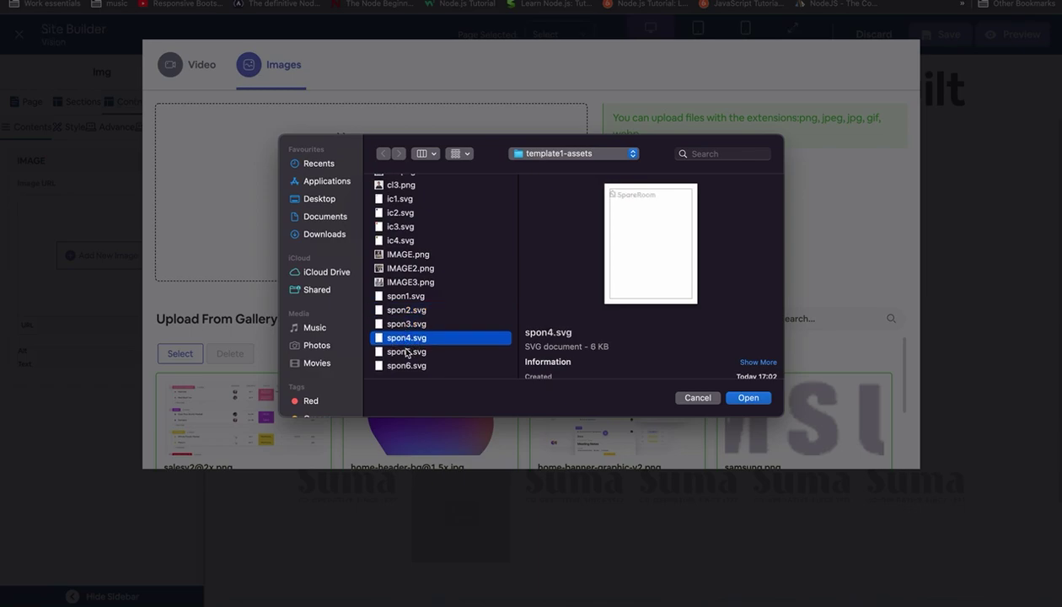
left_click(407, 352)
left_click(406, 368)
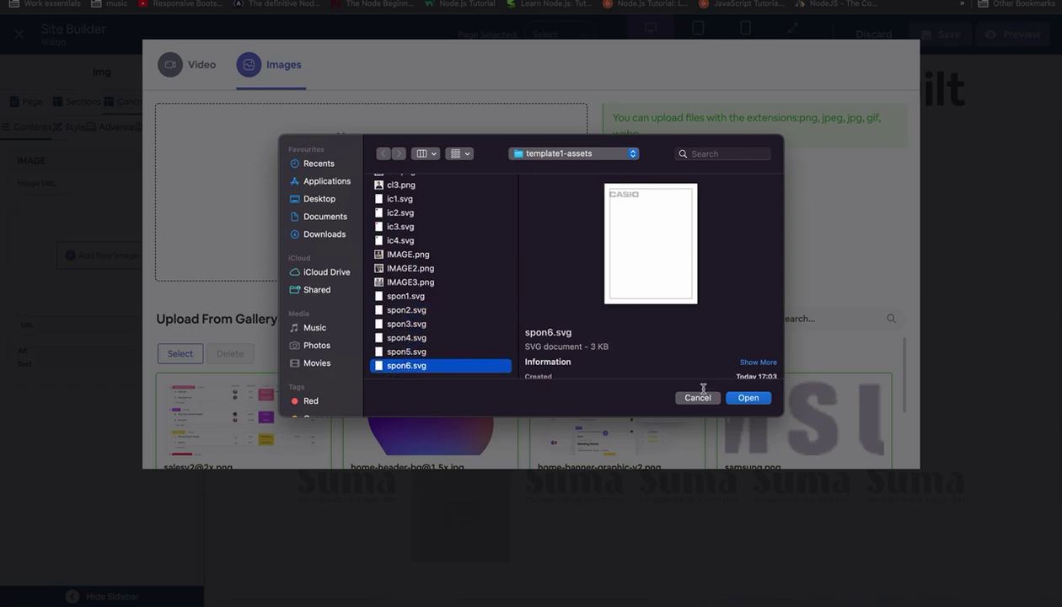
left_click(747, 397)
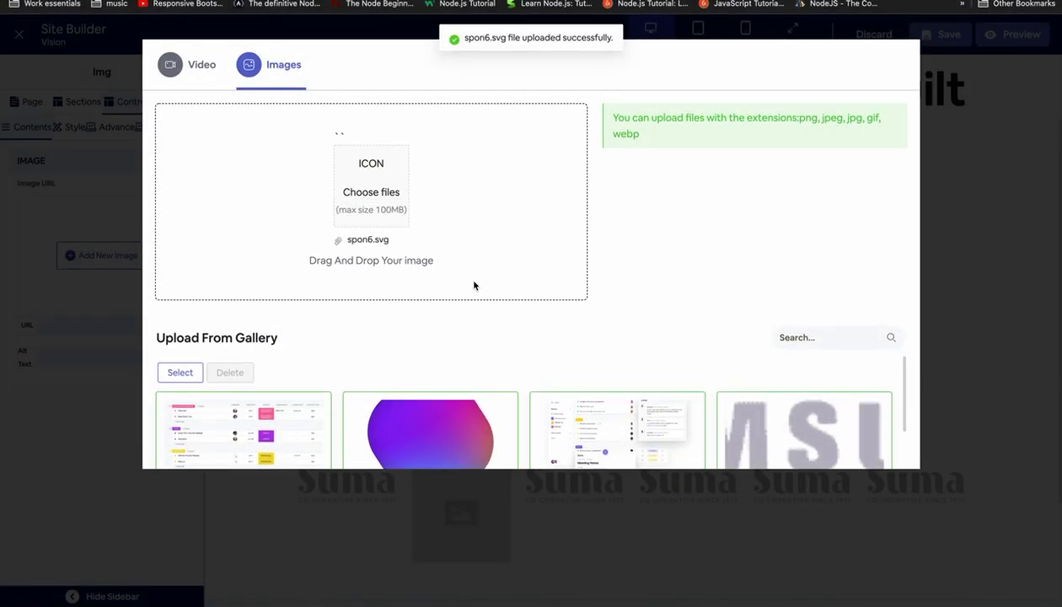
Choose the uploaded Casio logo, spon6.svg, from the gallery as the image in the second column.
scroll(345, 350, "down", 3)
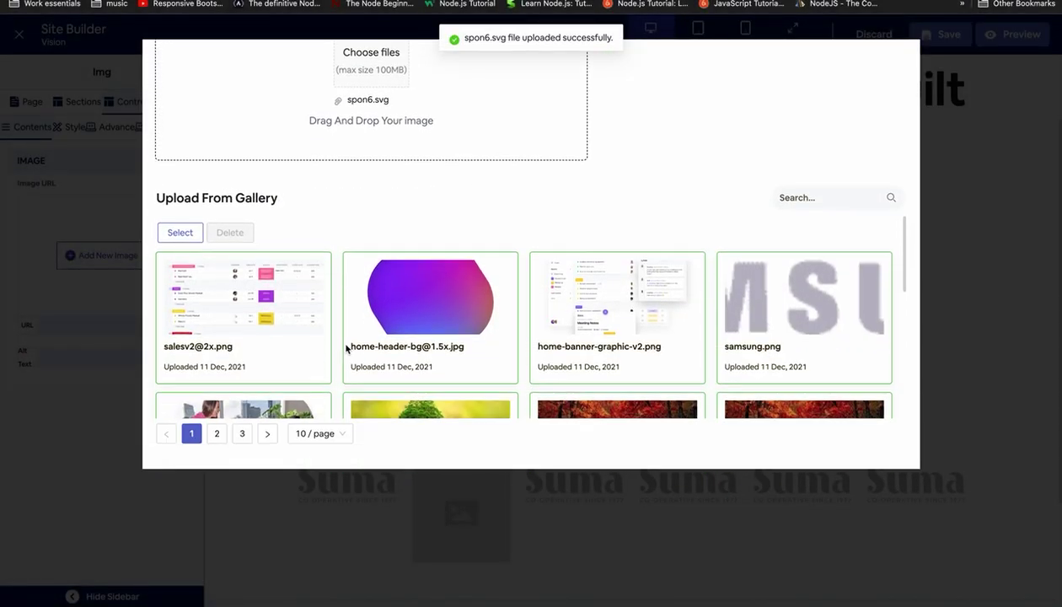
scroll(273, 297, "down", 2)
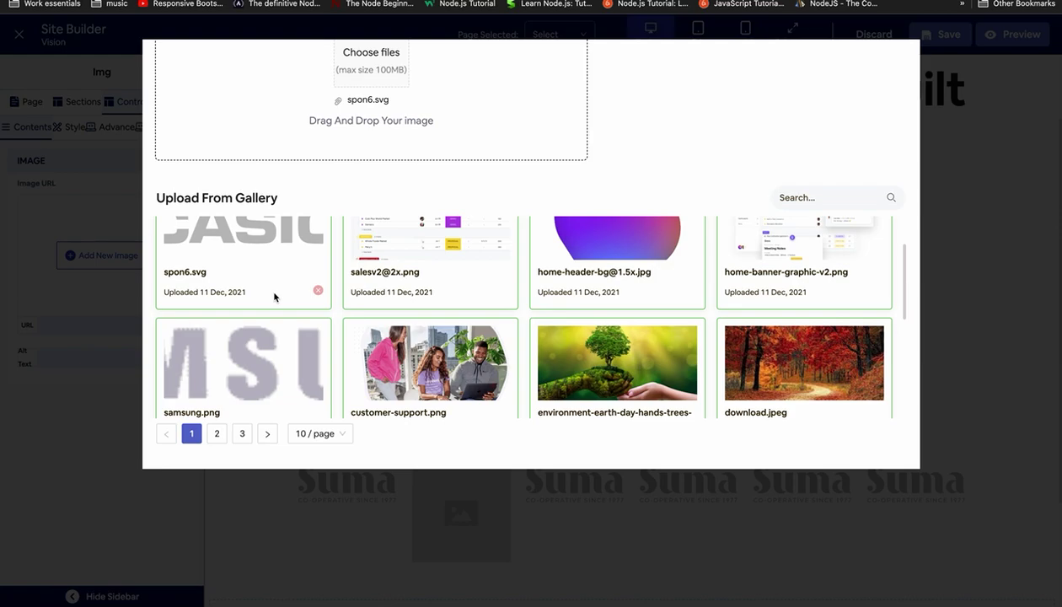
left_click(246, 251)
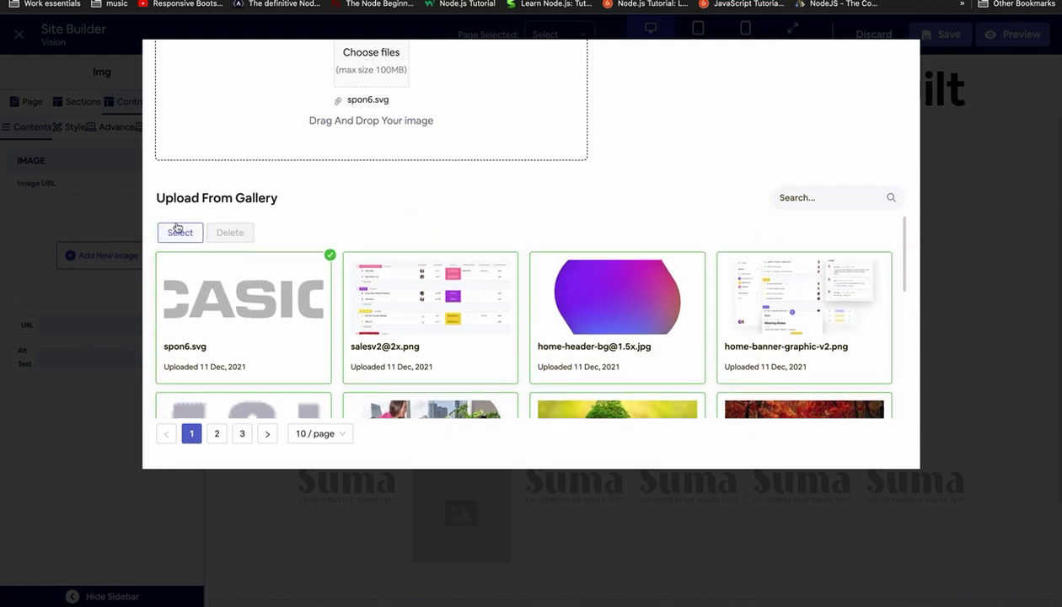
left_click(174, 230)
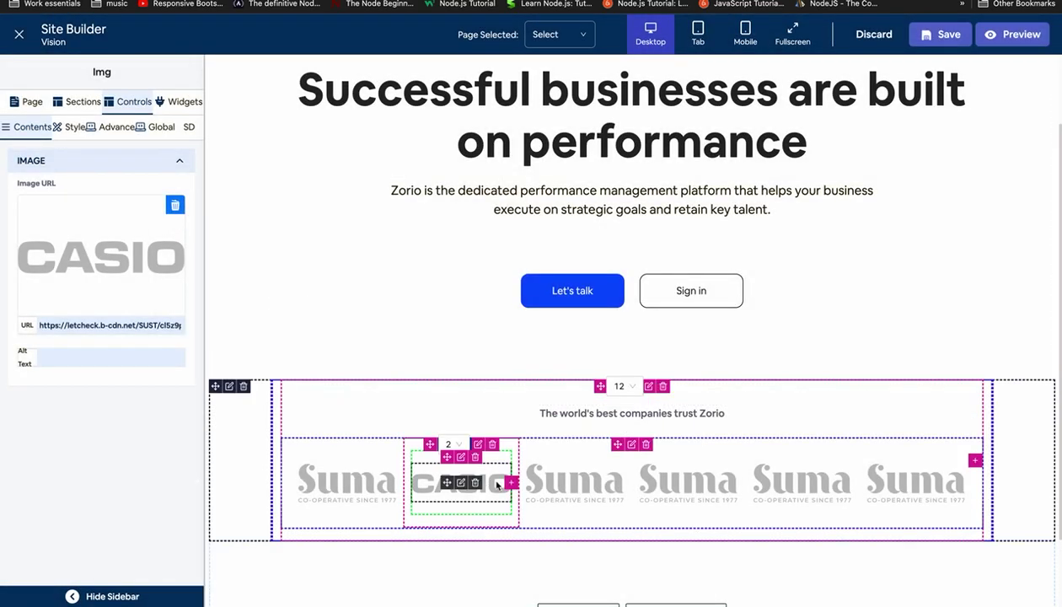
Replace the Suma logo in the third column with the Exact logo, uploading spon5.svg from the template1-assets folder.
left_click(576, 483)
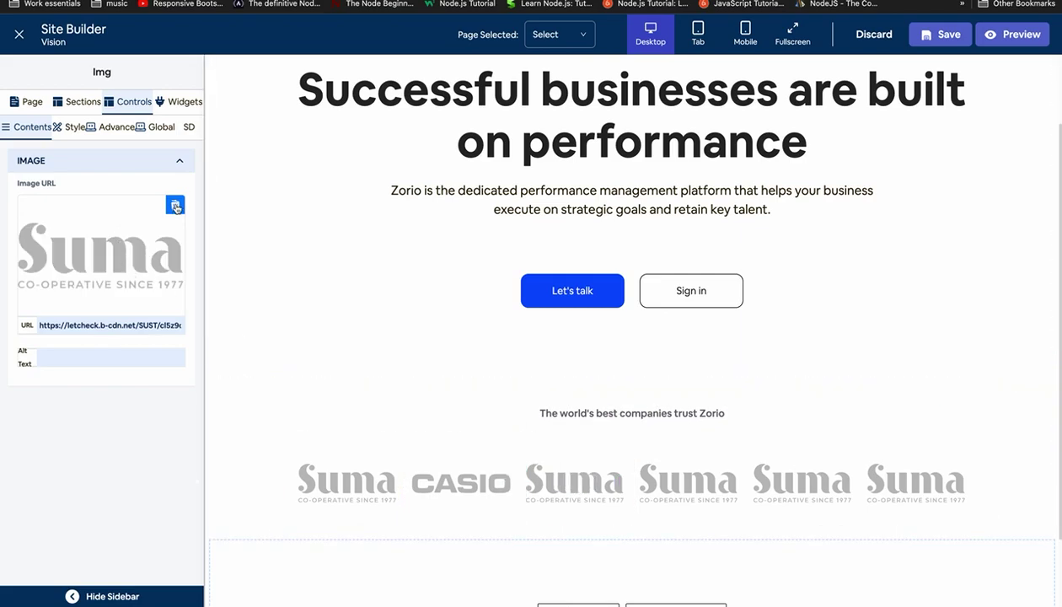
left_click(175, 207)
left_click(127, 249)
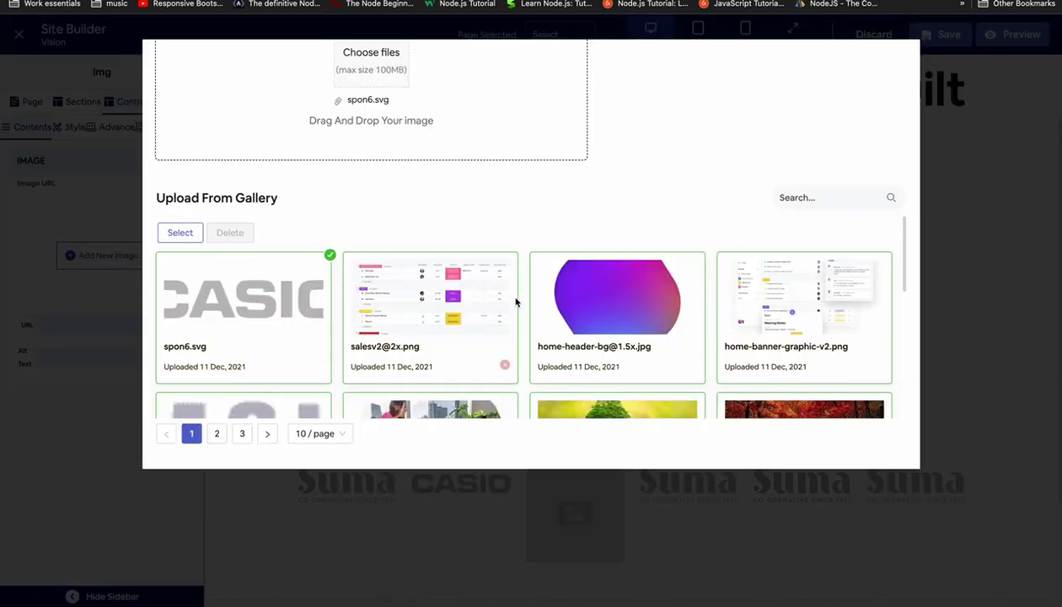
left_click(357, 84)
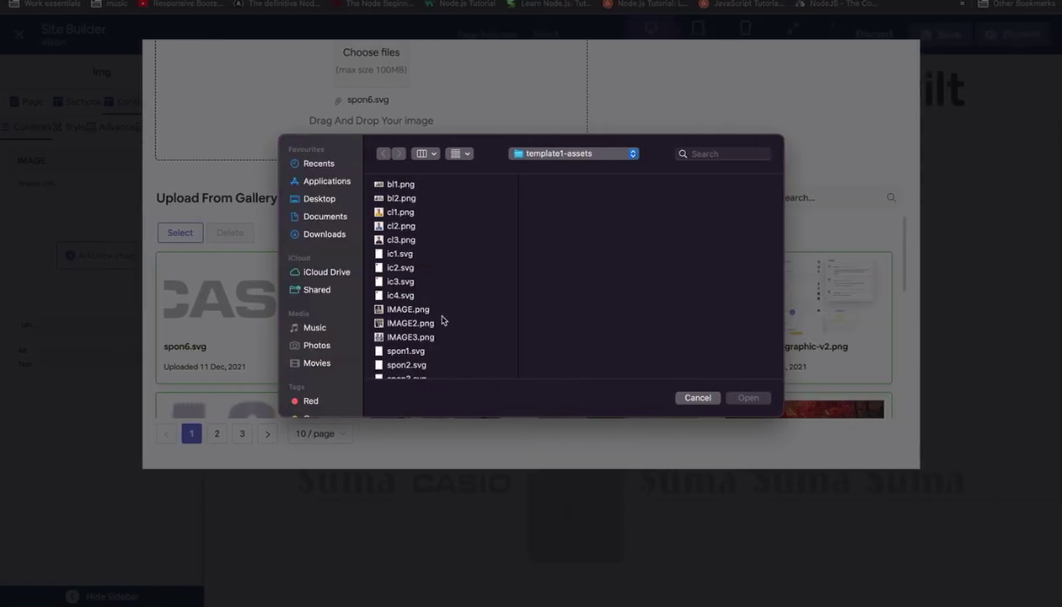
scroll(434, 320, "down", 2)
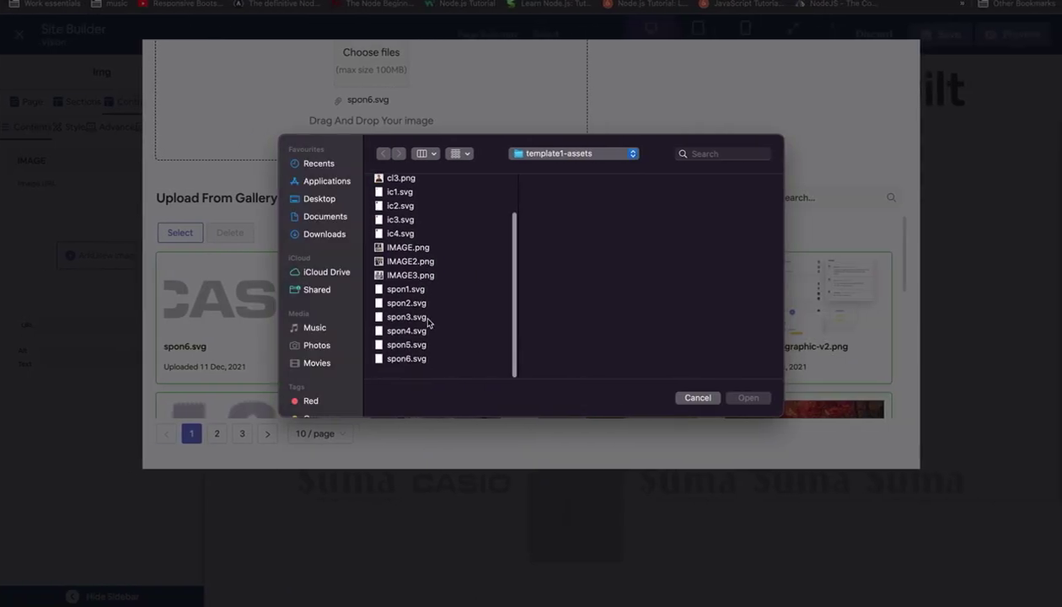
left_click(409, 351)
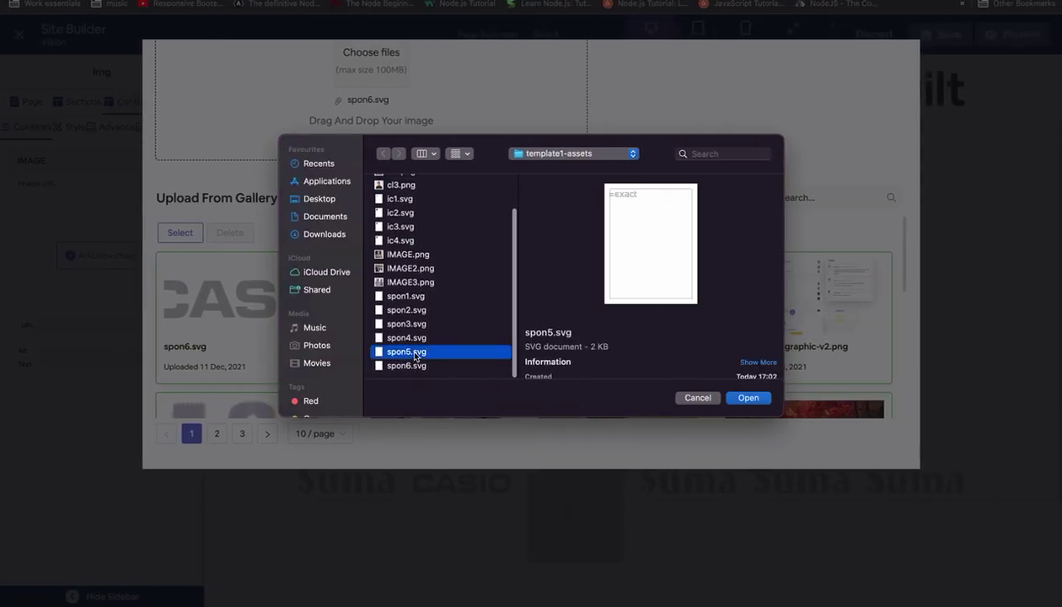
left_click(750, 399)
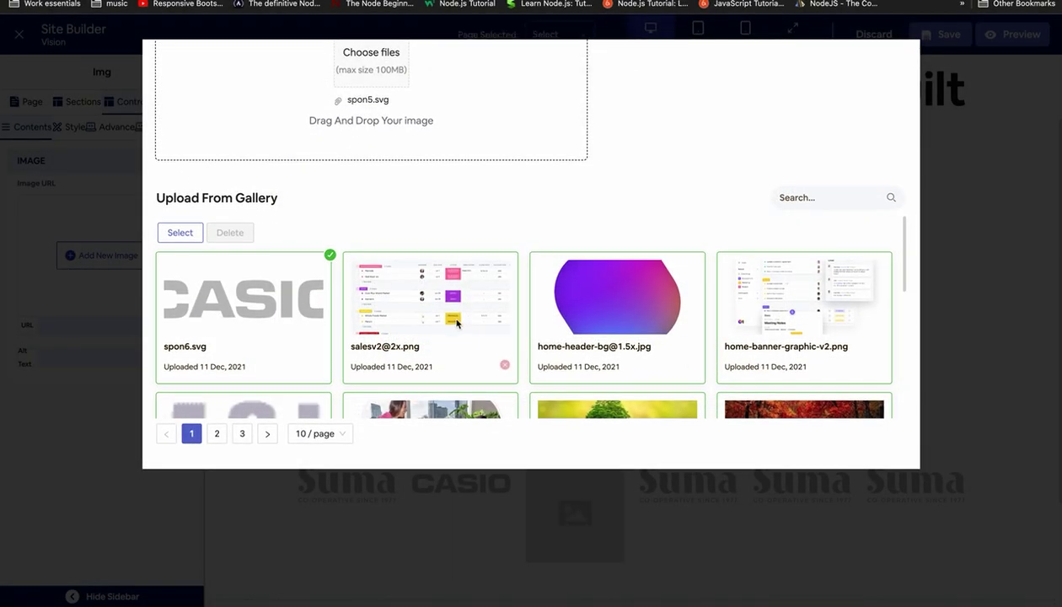
left_click(247, 305)
left_click(192, 238)
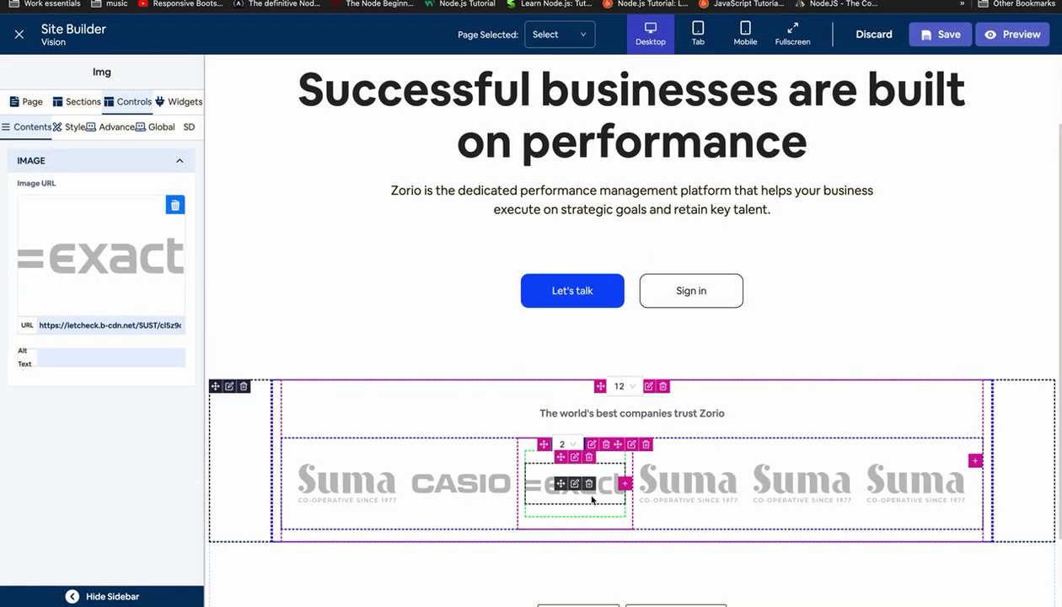
Remove the Suma logo from the fourth column and upload the SpareRoom logo, spon4.svg, after previewing the other sponsor files.
left_click(689, 483)
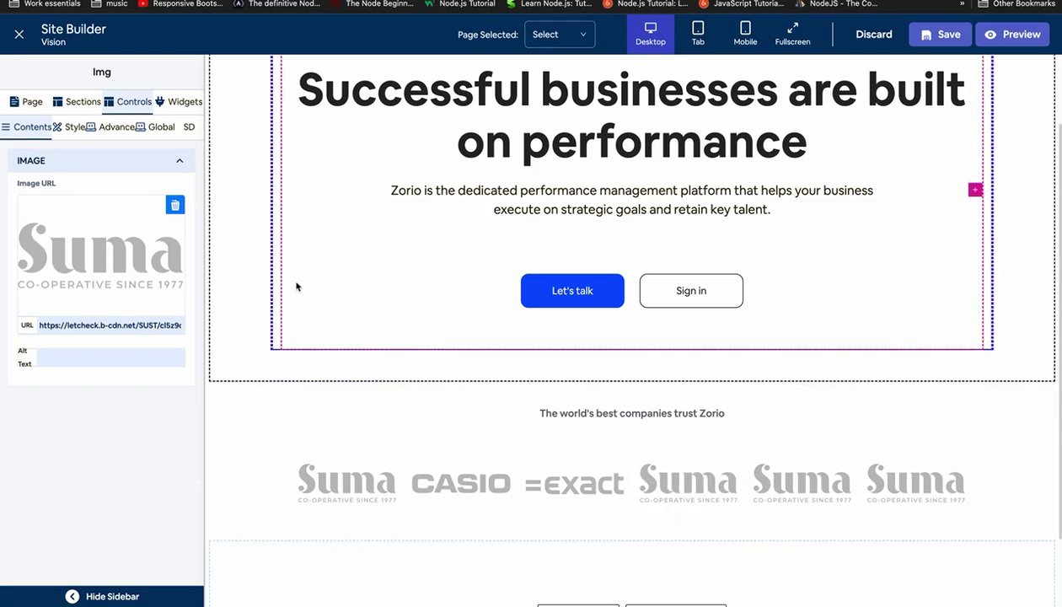
left_click(174, 205)
left_click(108, 253)
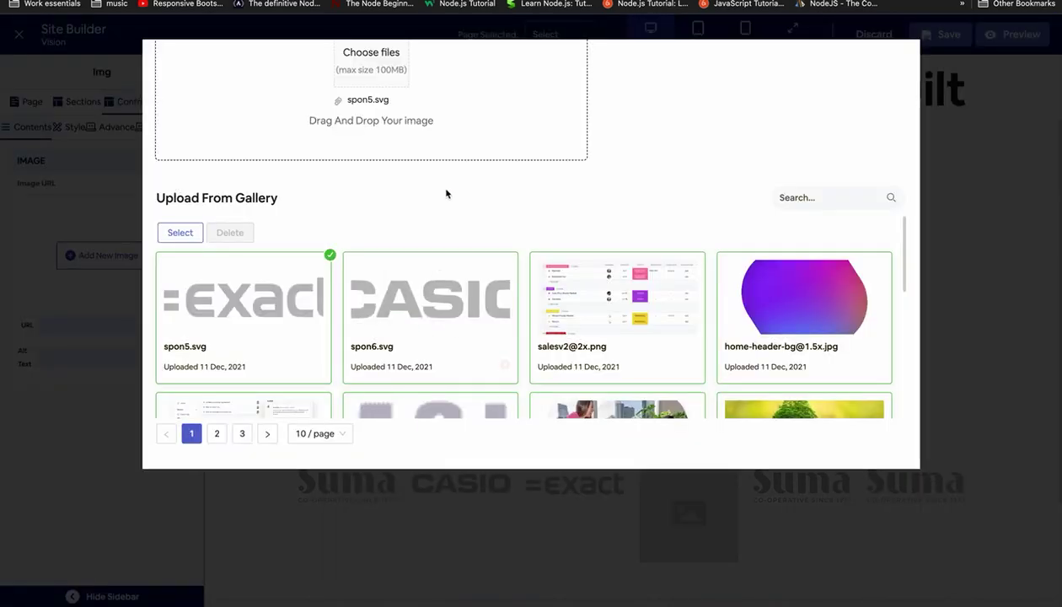
left_click(371, 52)
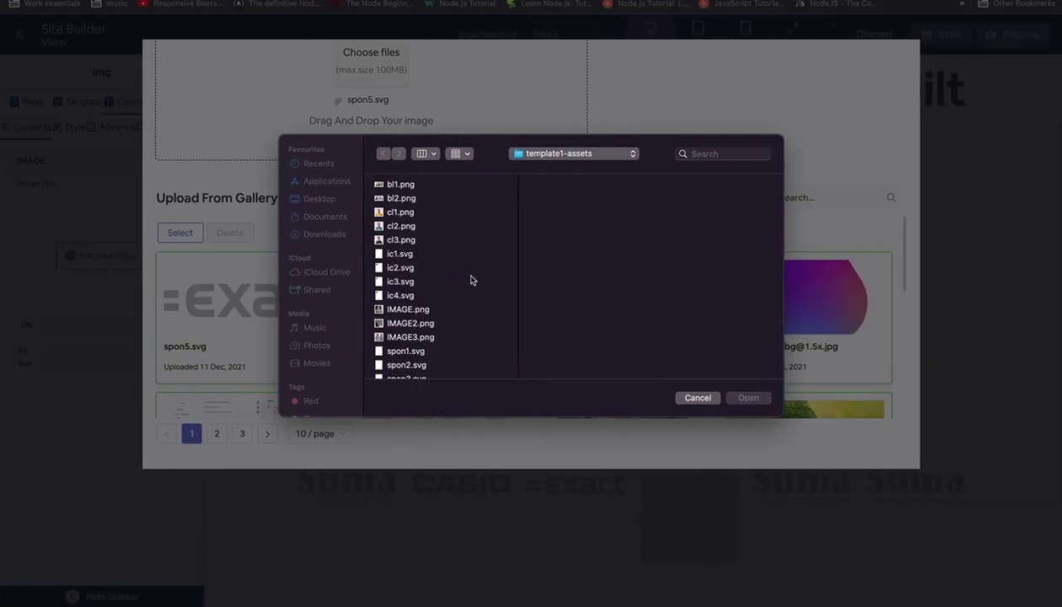
left_click(411, 308)
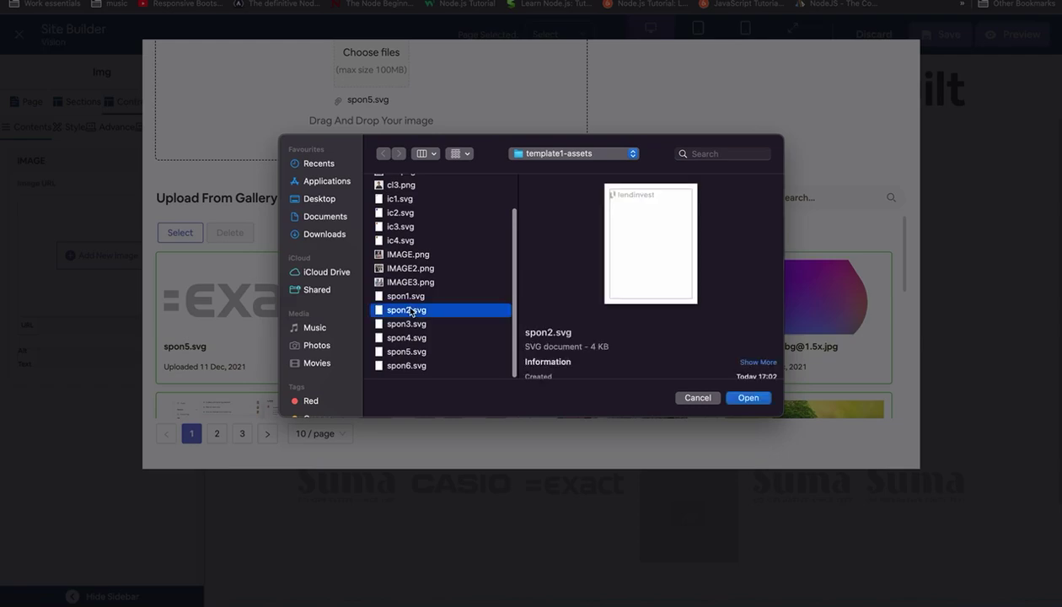
left_click(412, 324)
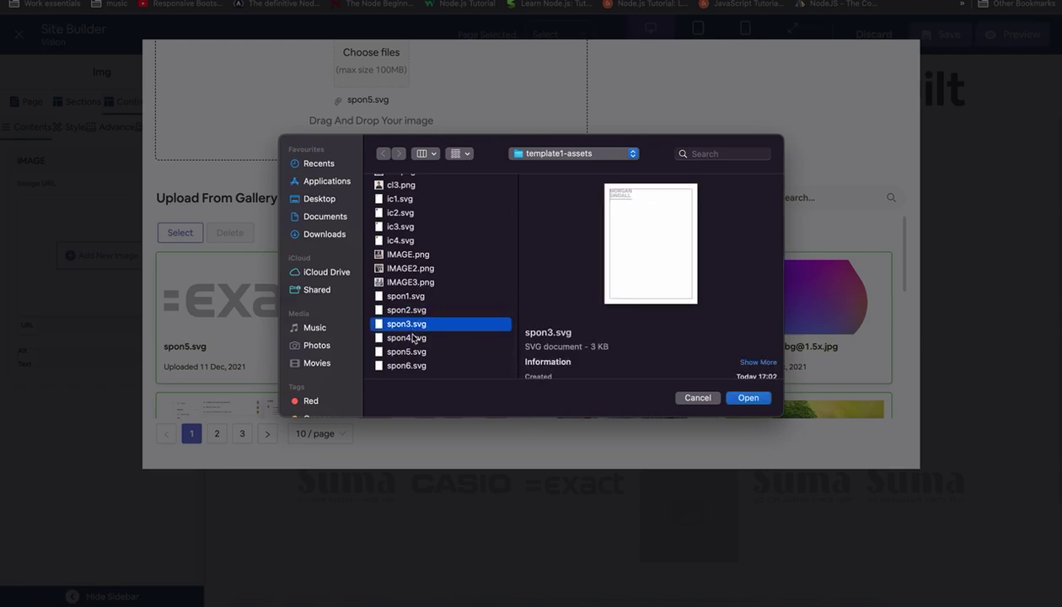
left_click(413, 338)
left_click(746, 397)
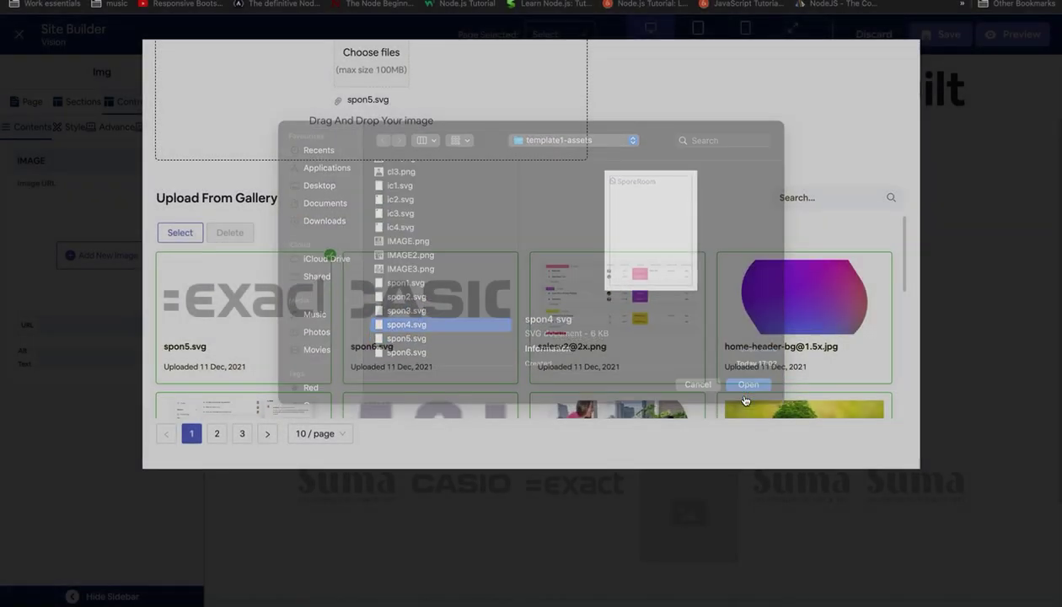
Choose the uploaded SpareRoom logo, spon4.svg, from the gallery as the image in the fourth column.
scroll(510, 196, "up", 3)
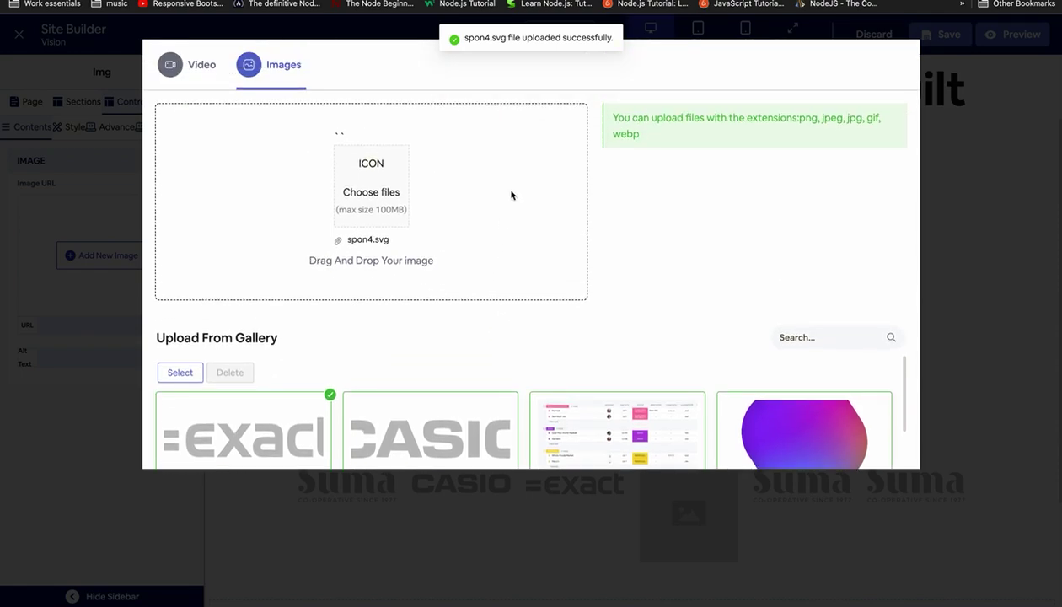
scroll(505, 199, "down", 3)
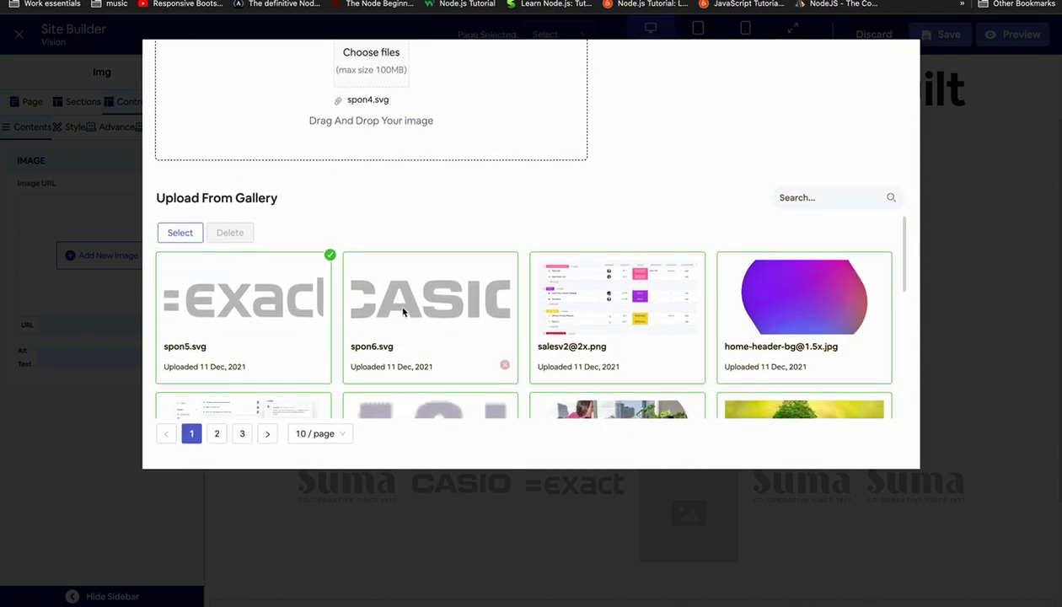
left_click(237, 300)
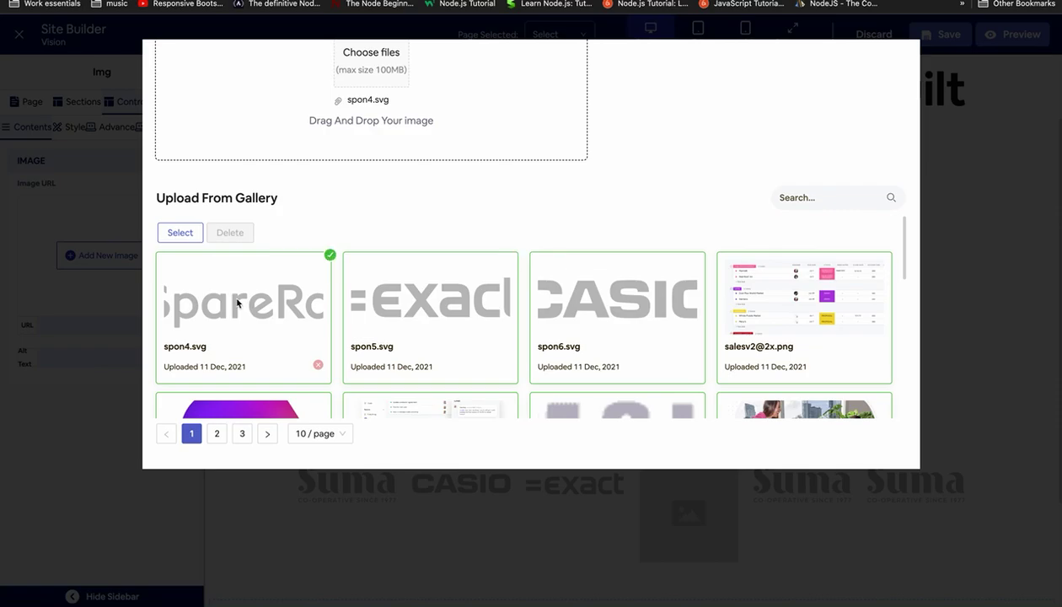
left_click(179, 233)
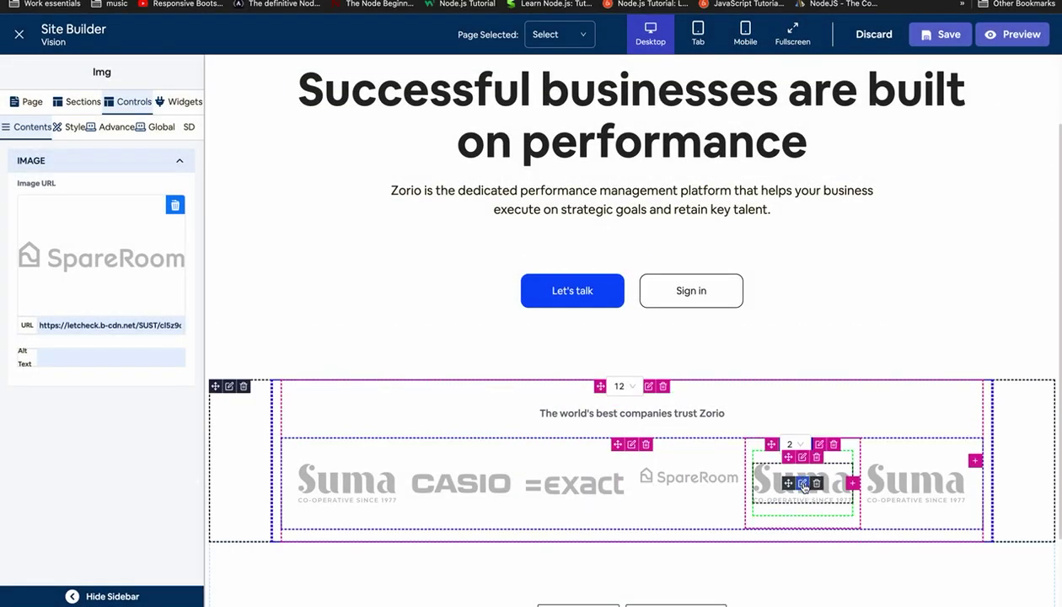
Replace the Suma logo in the fifth column with the Morgan Sindall logo, uploading spon3.svg from the template1-assets folder.
left_click(802, 483)
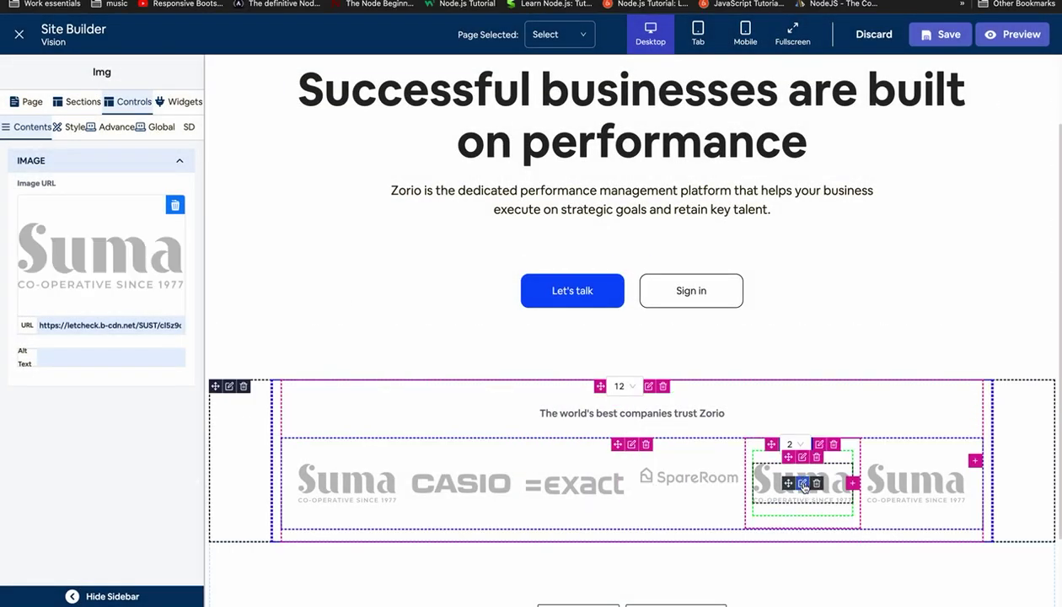
left_click(174, 205)
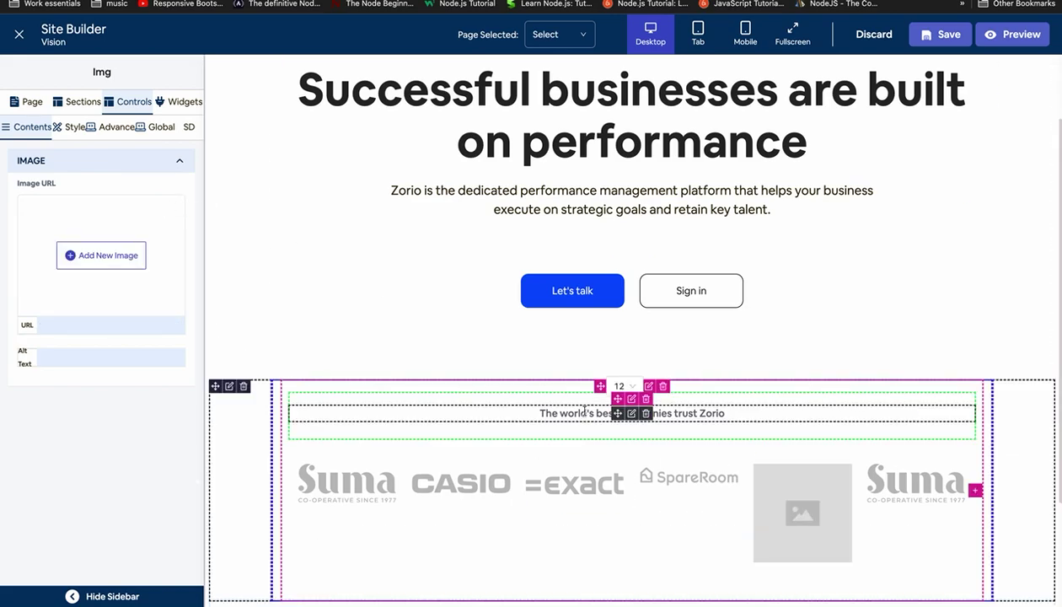
left_click(93, 254)
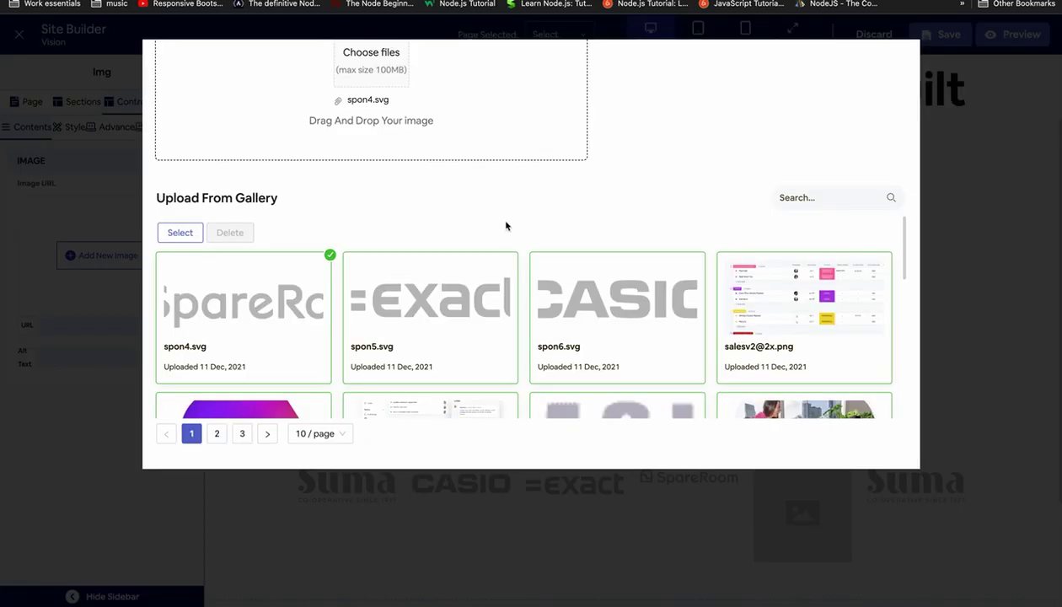
left_click(363, 85)
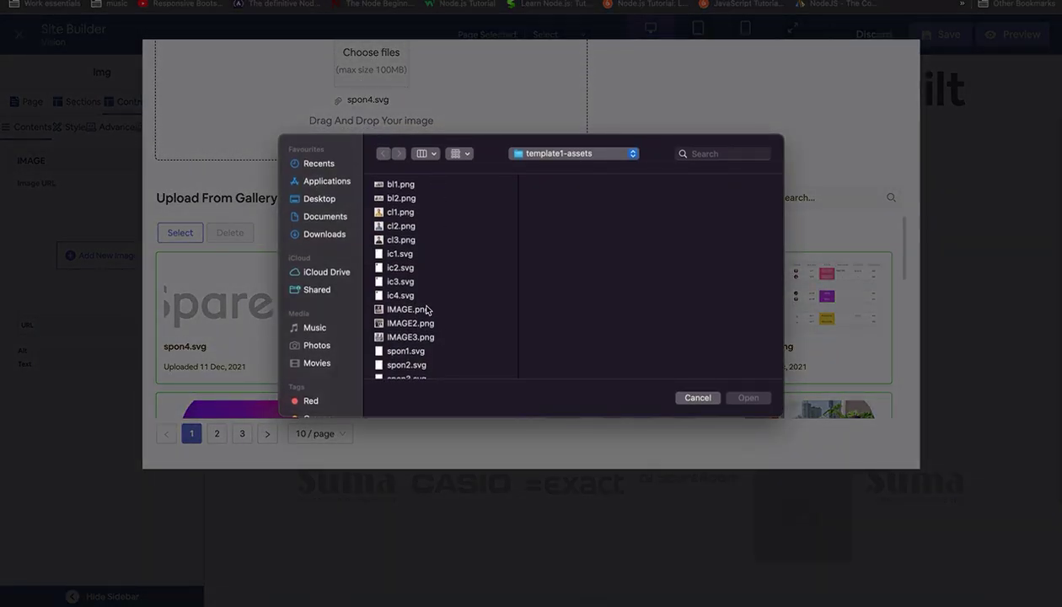
scroll(427, 310, "down", 3)
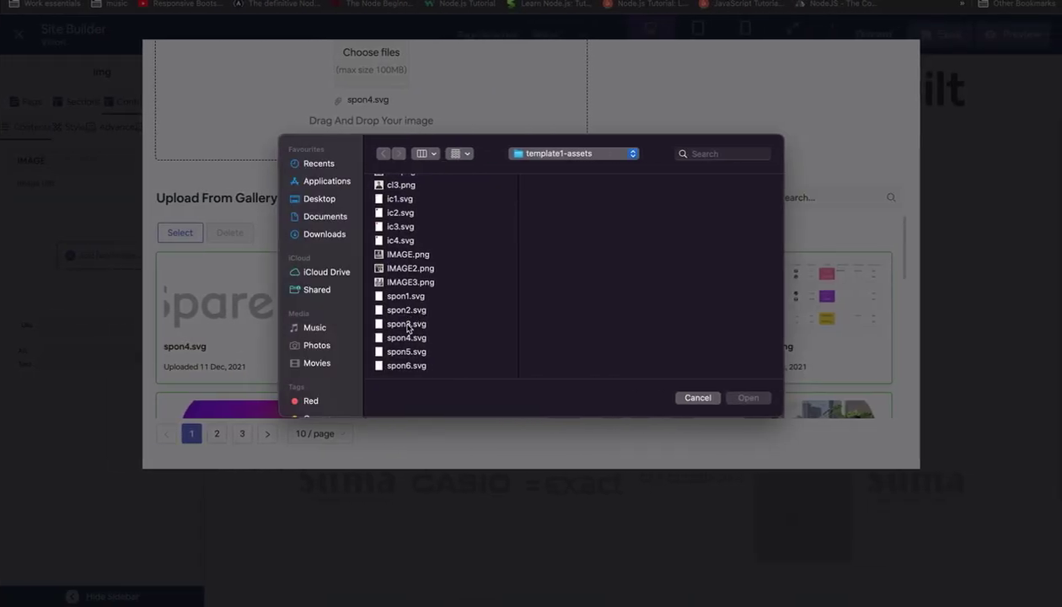
left_click(406, 324)
left_click(749, 398)
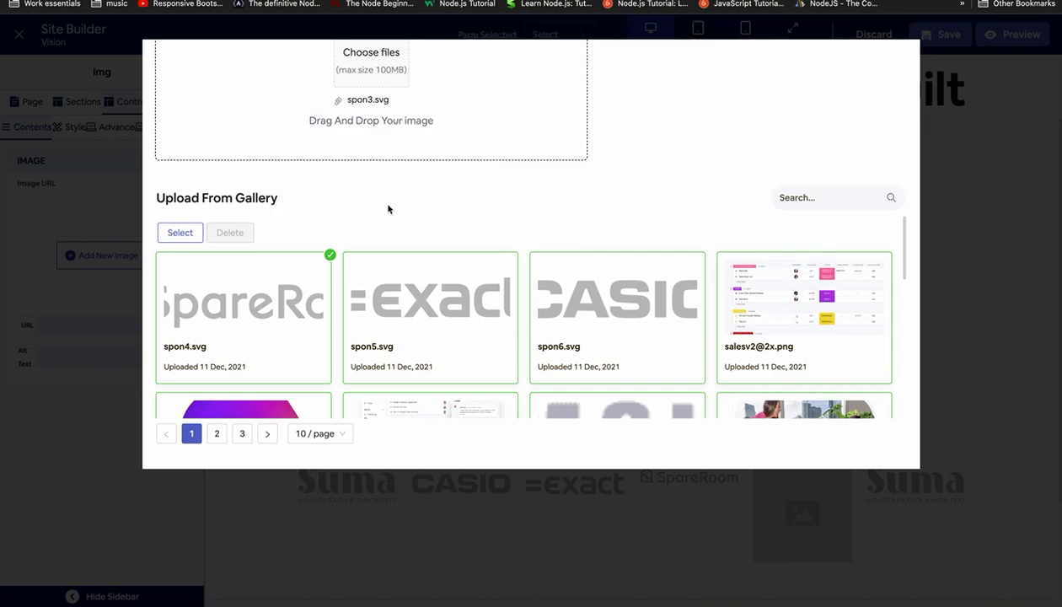
left_click(286, 281)
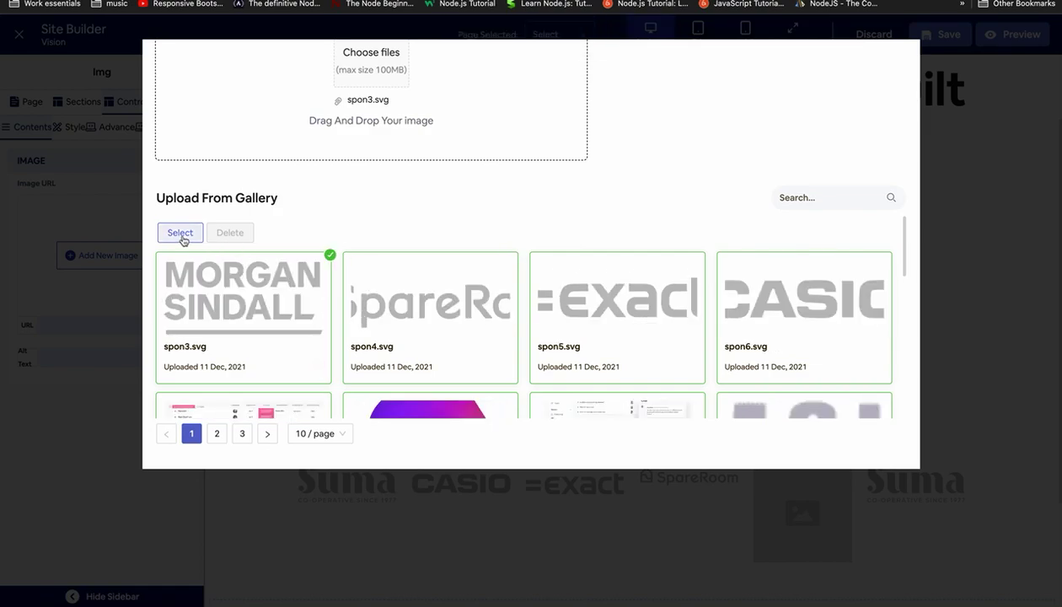
left_click(179, 234)
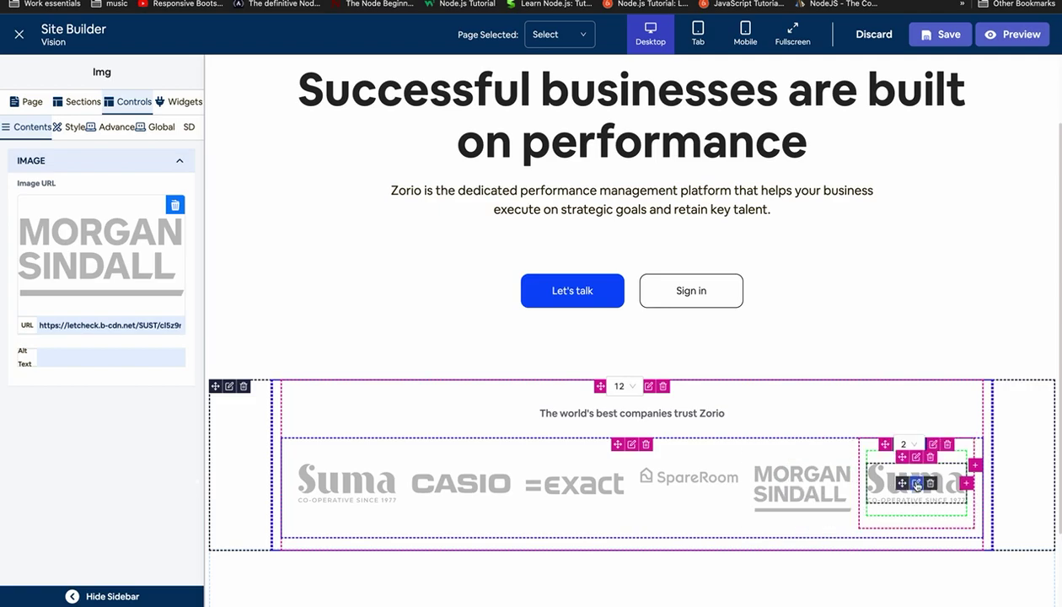
Remove the Suma logo from the sixth column and upload the lendinvest logo, spon2.svg.
left_click(917, 484)
left_click(175, 204)
left_click(106, 252)
left_click(364, 61)
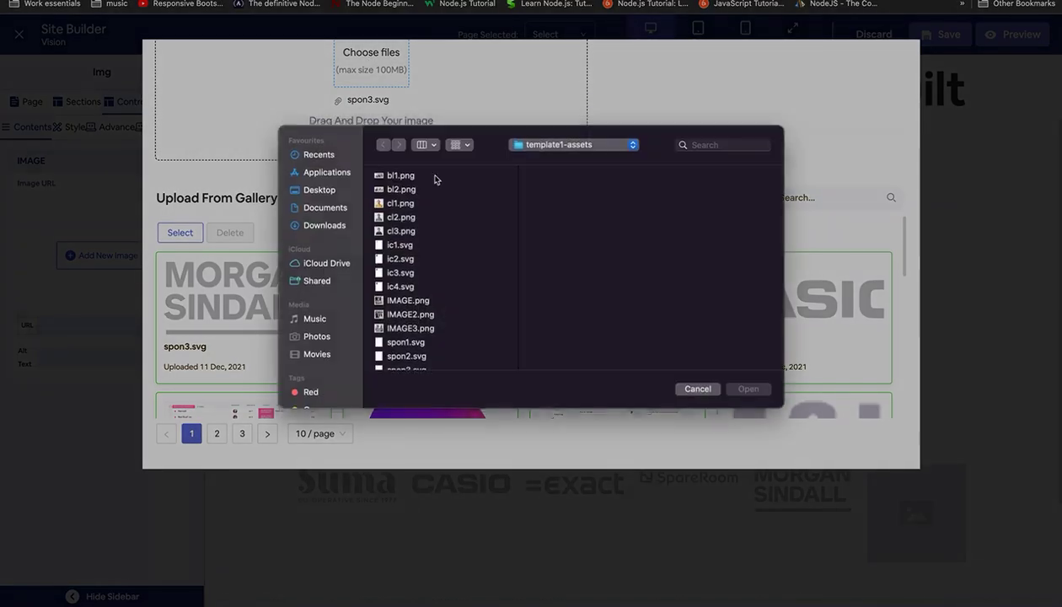
scroll(406, 325, "down", 3)
left_click(411, 311)
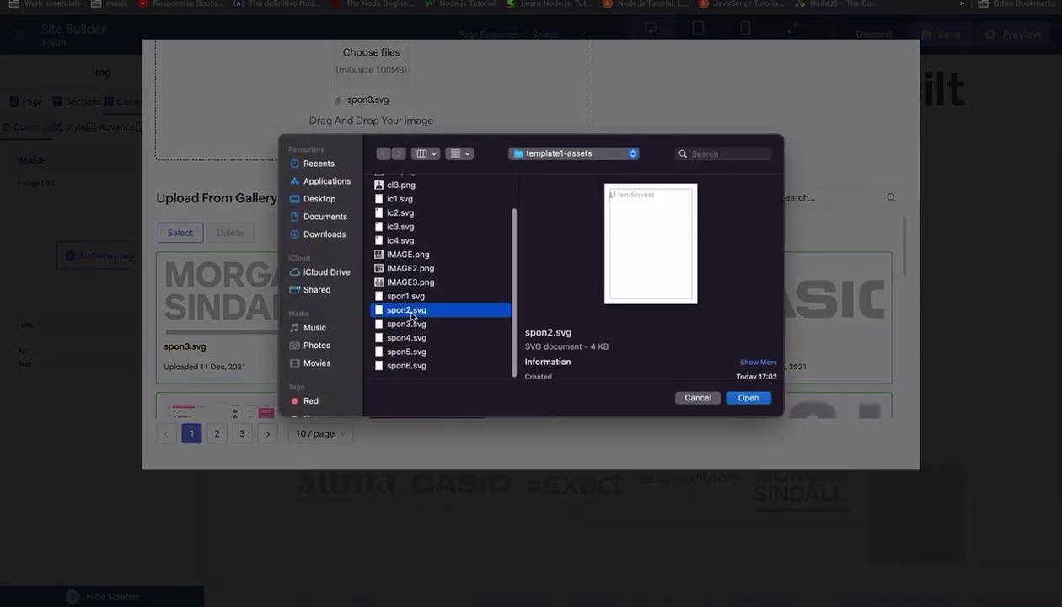
left_click(739, 396)
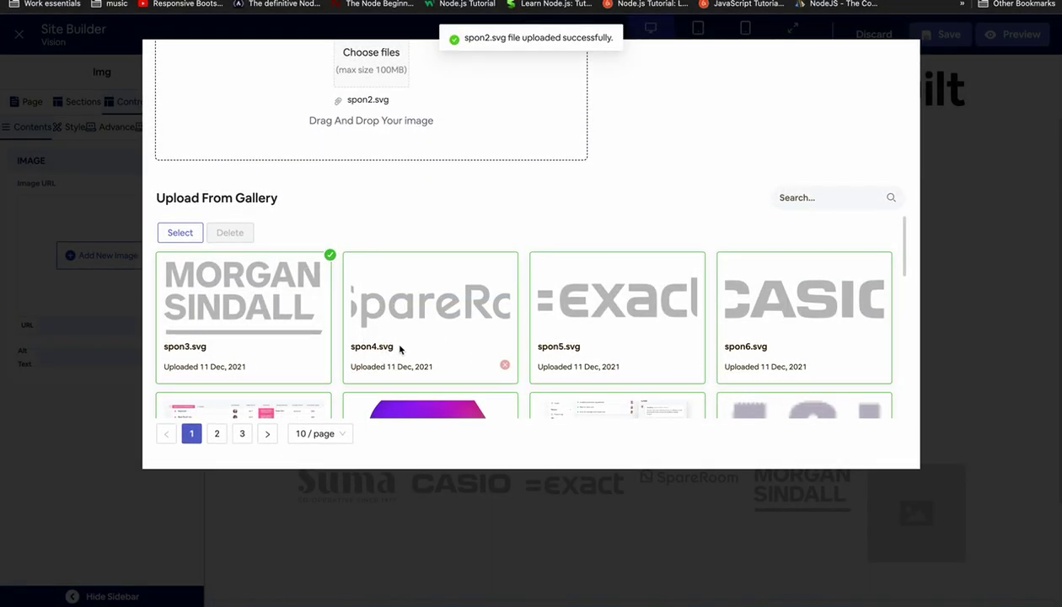
Choose the uploaded lendinvest logo, spon2.svg, from the gallery as the image in the sixth column.
scroll(539, 211, "up", 3)
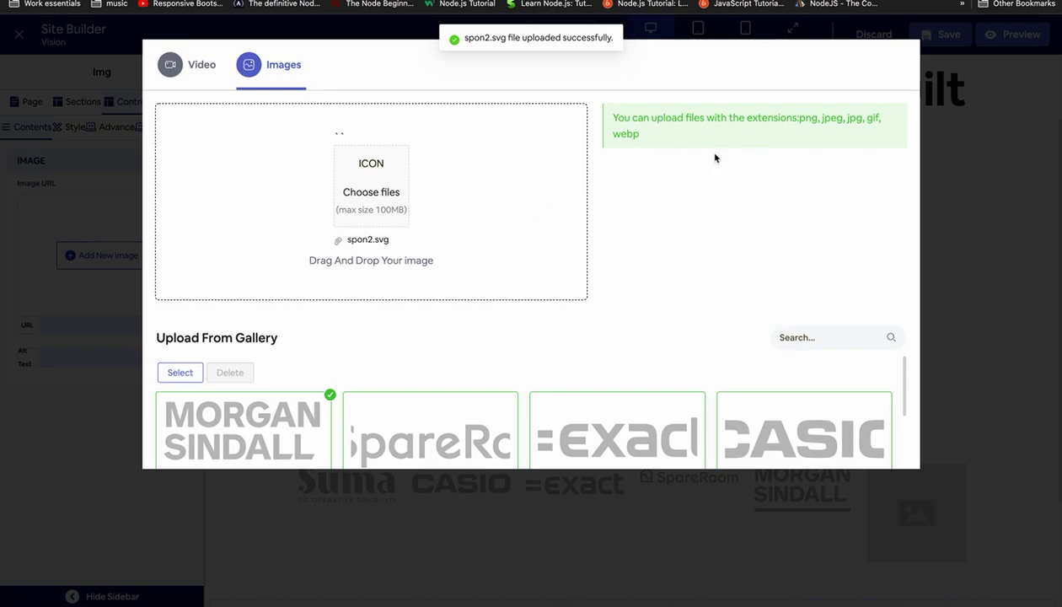
scroll(612, 230, "down", 3)
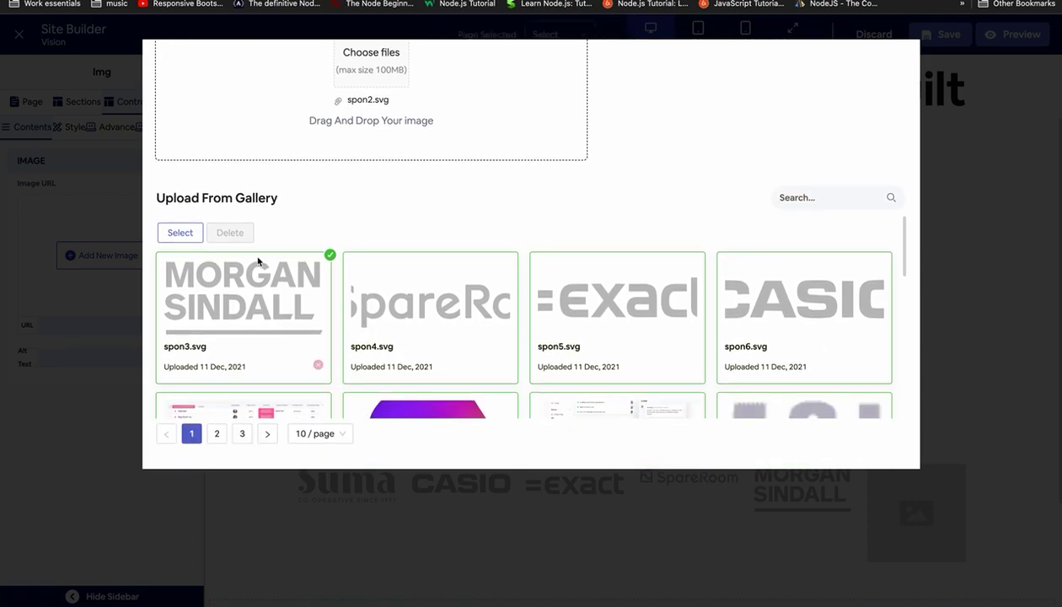
left_click(255, 318)
left_click(180, 233)
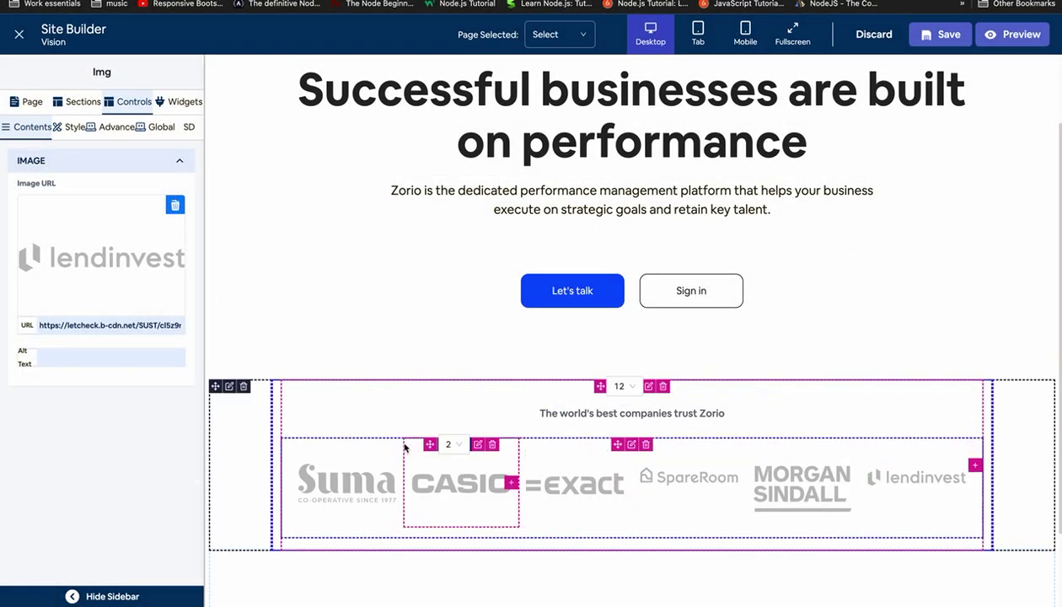
Set the horizontal and vertical alignment of the sponsor logo row to Center.
left_click(287, 451)
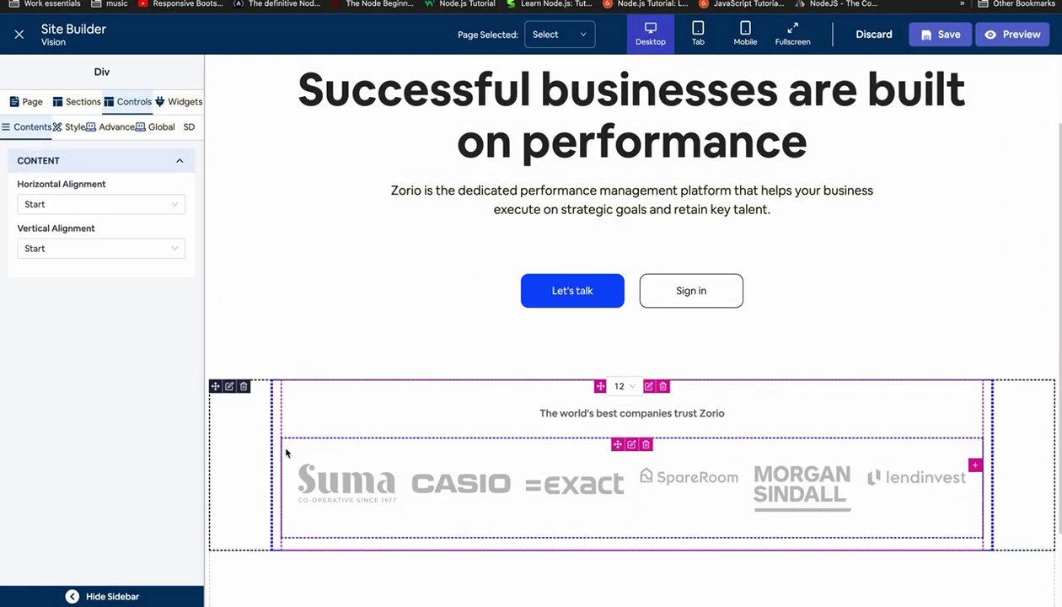
left_click(57, 204)
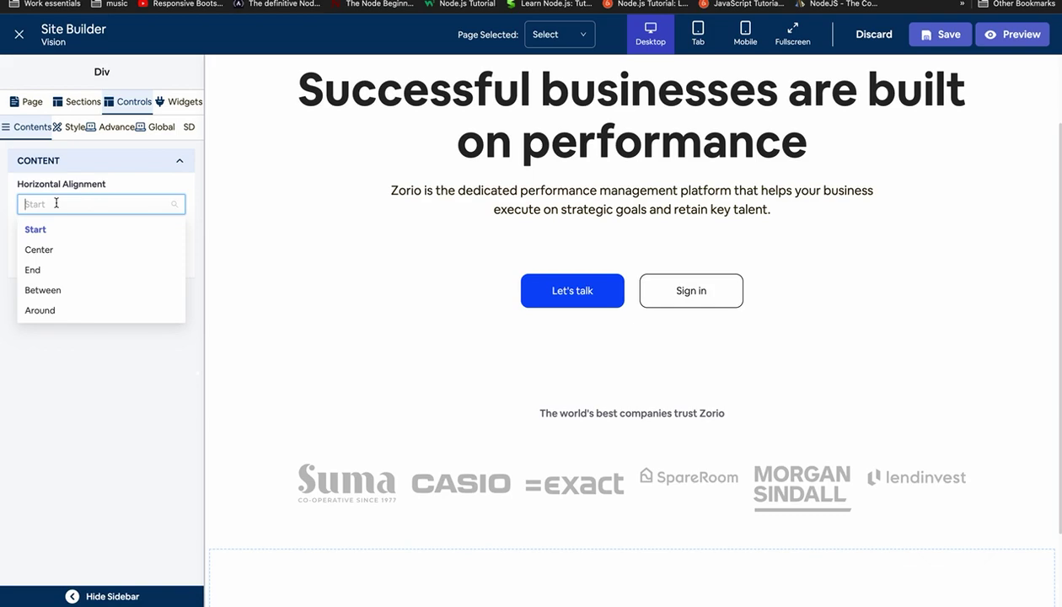
left_click(61, 232)
left_click(56, 245)
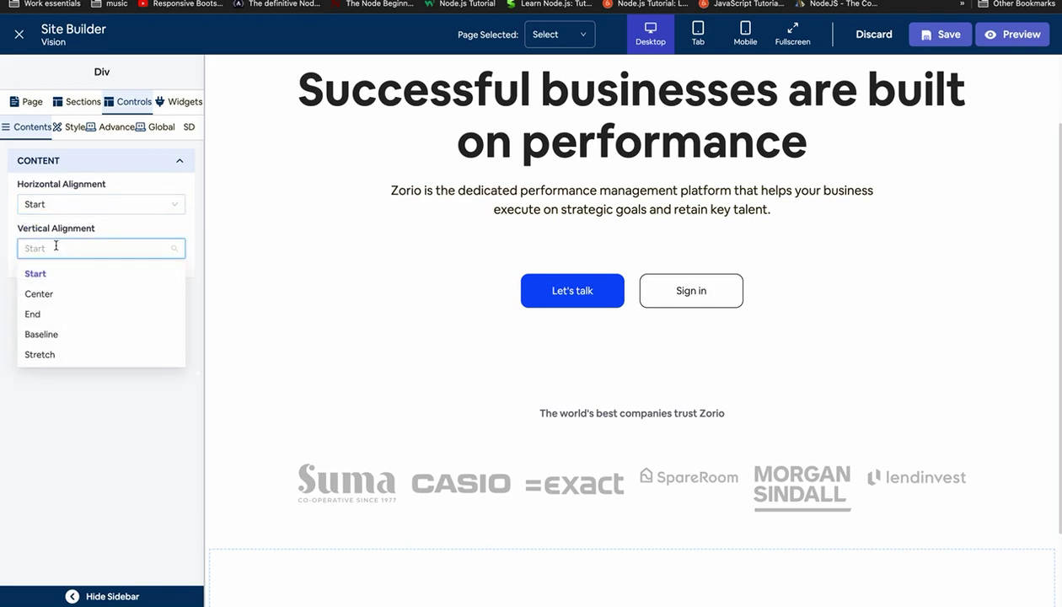
left_click(57, 244)
left_click(52, 207)
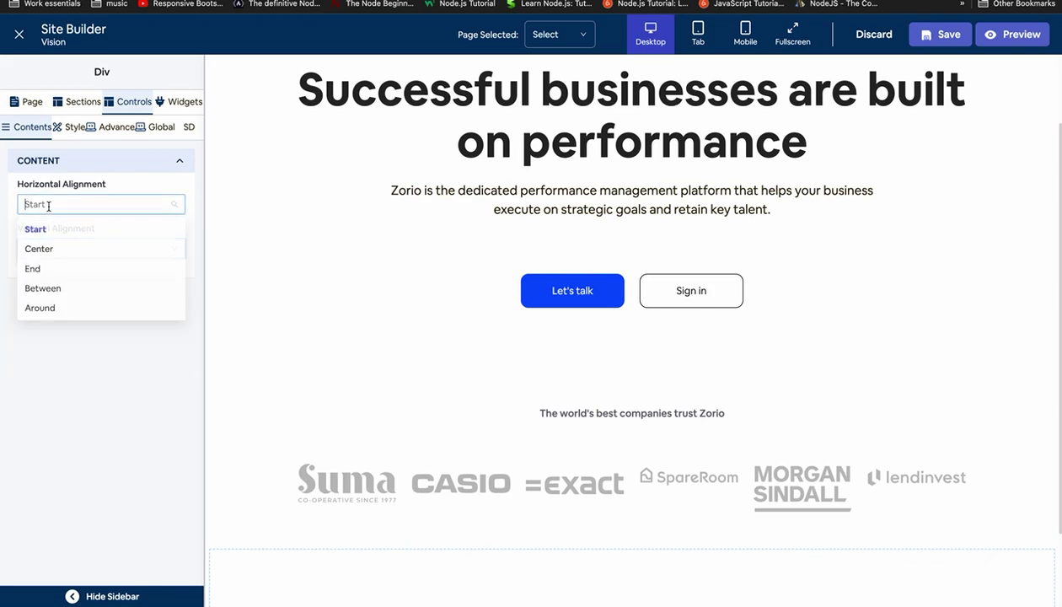
left_click(52, 257)
left_click(55, 246)
left_click(52, 294)
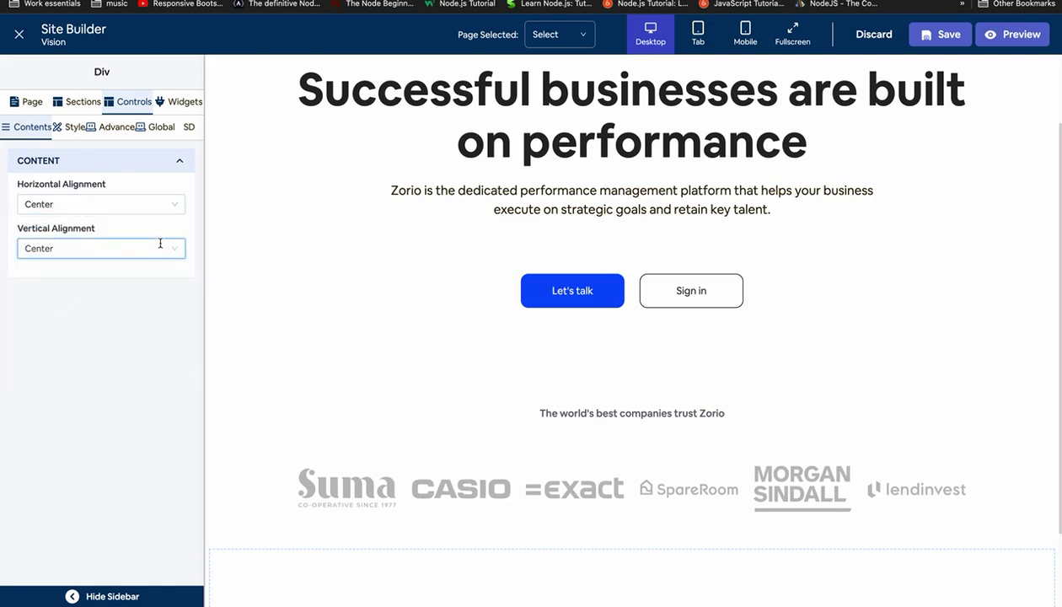
left_click(105, 156)
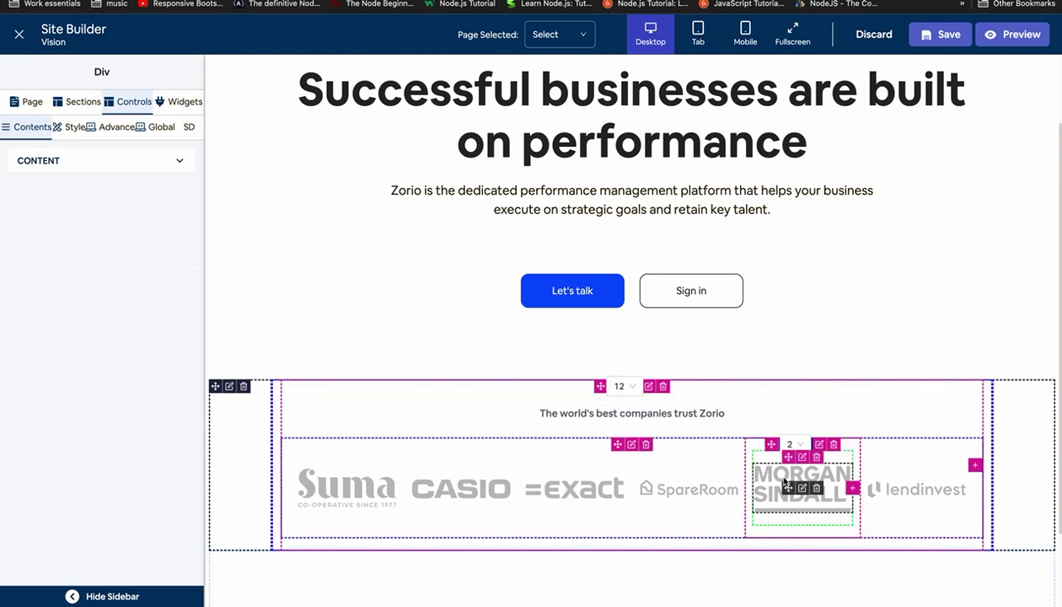
Set linked top and bottom padding of 50px on the sponsor logo section.
scroll(779, 472, "down", 2)
left_click(240, 330)
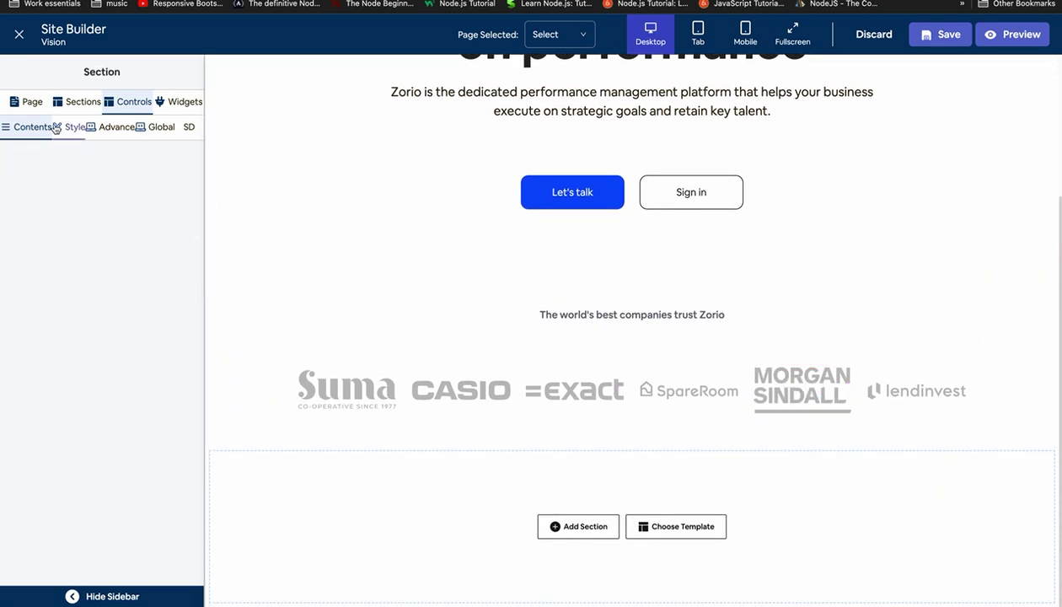
left_click(69, 101)
left_click(126, 102)
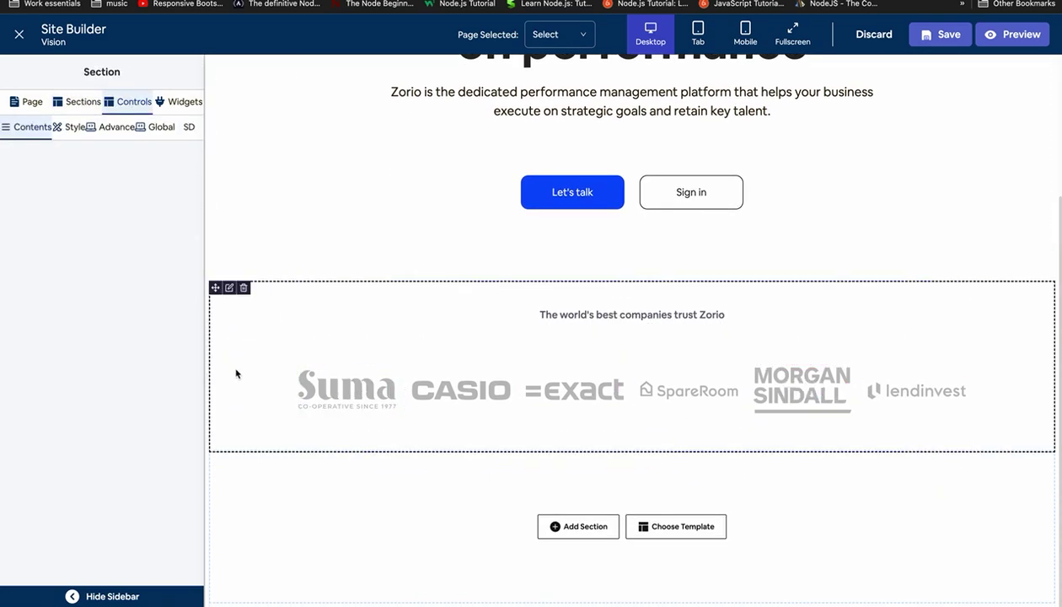
left_click(69, 131)
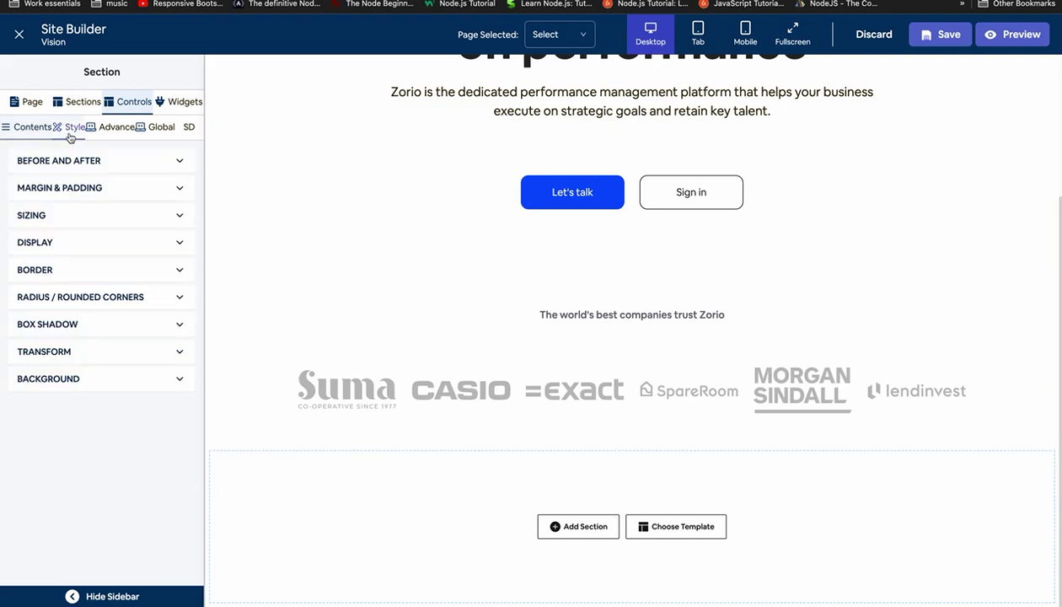
left_click(62, 189)
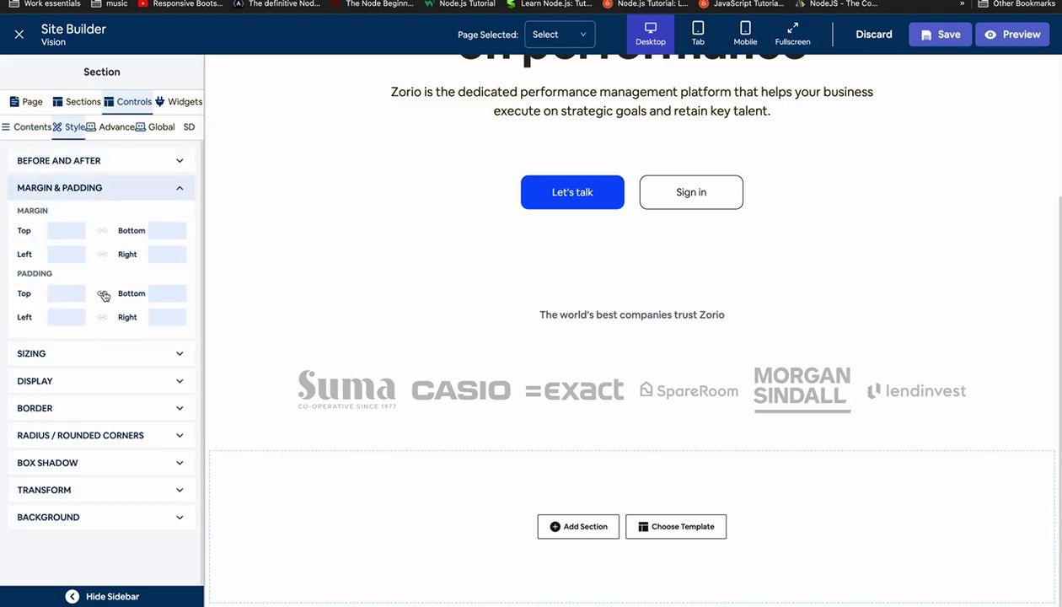
type("50px")
left_click(114, 190)
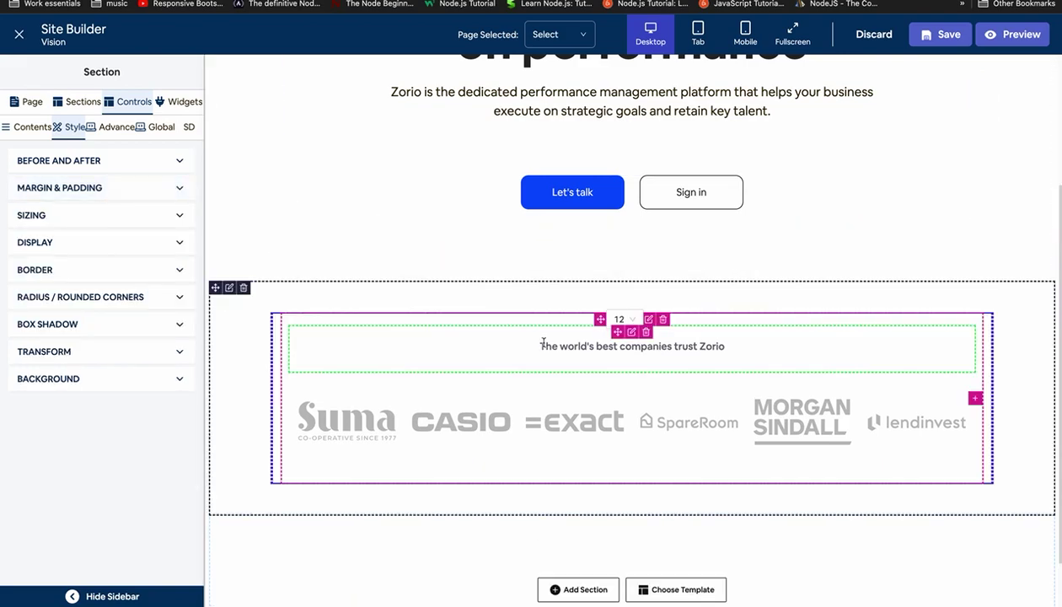
Set only the sponsor section's top padding to 0px, then check its spacing against the hero content.
left_click(75, 186)
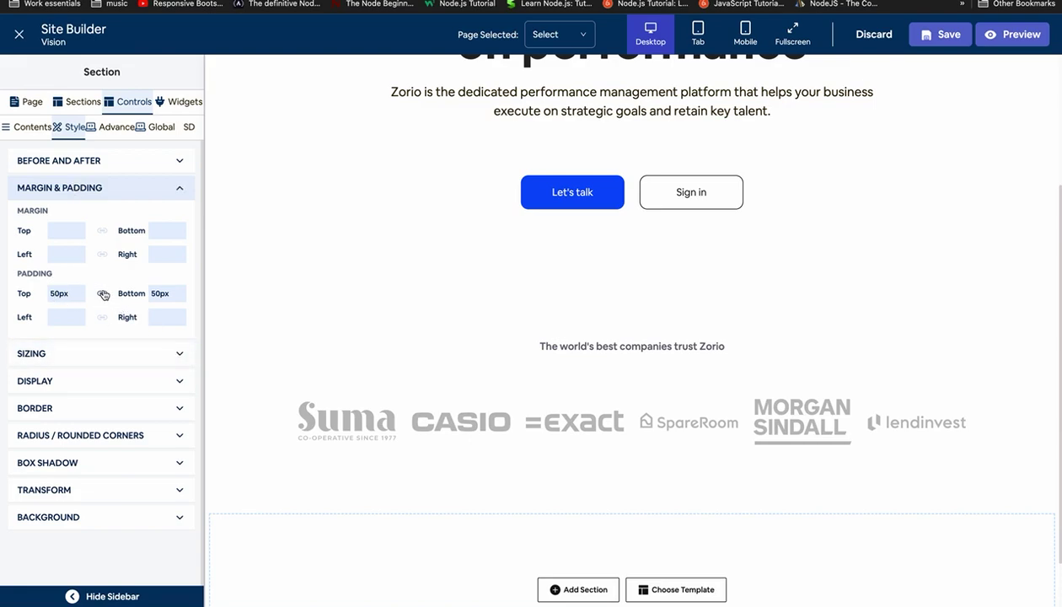
key("BackSpace")
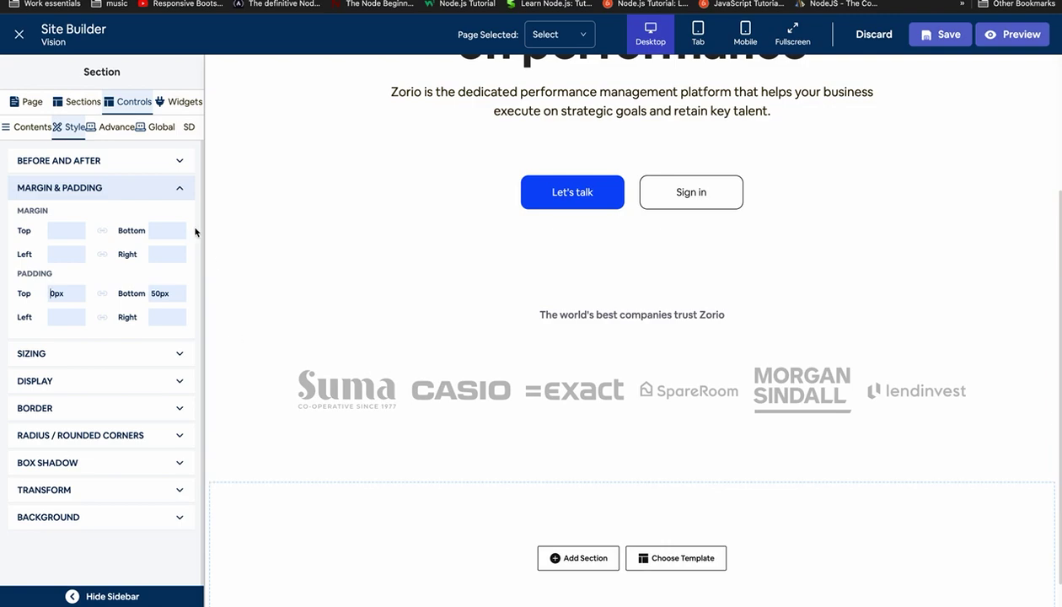
left_click(151, 197)
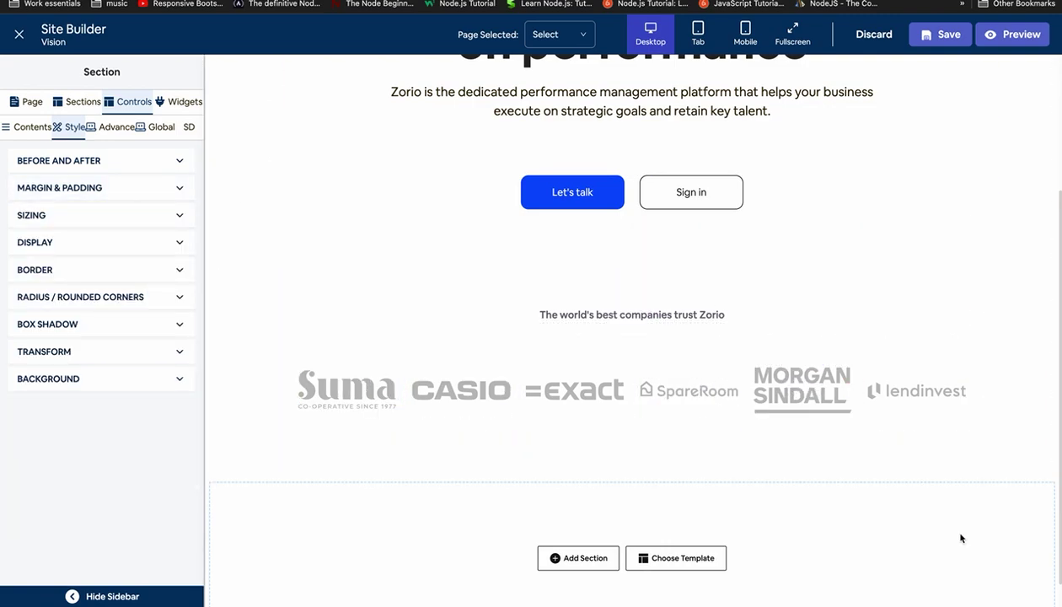
scroll(964, 496, "down", 1)
scroll(965, 496, "up", 3)
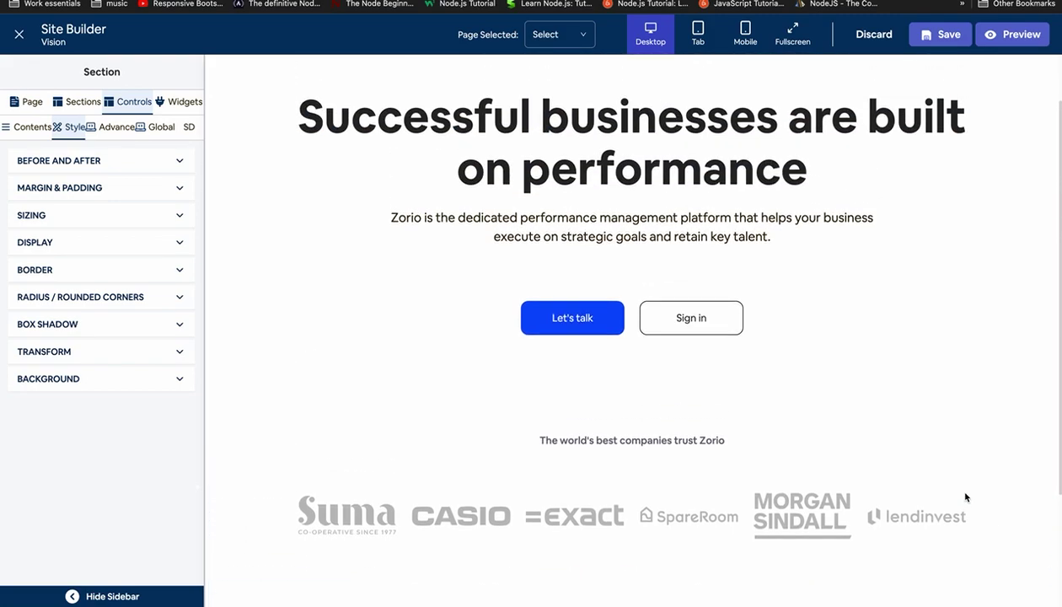
scroll(964, 496, "down", 3)
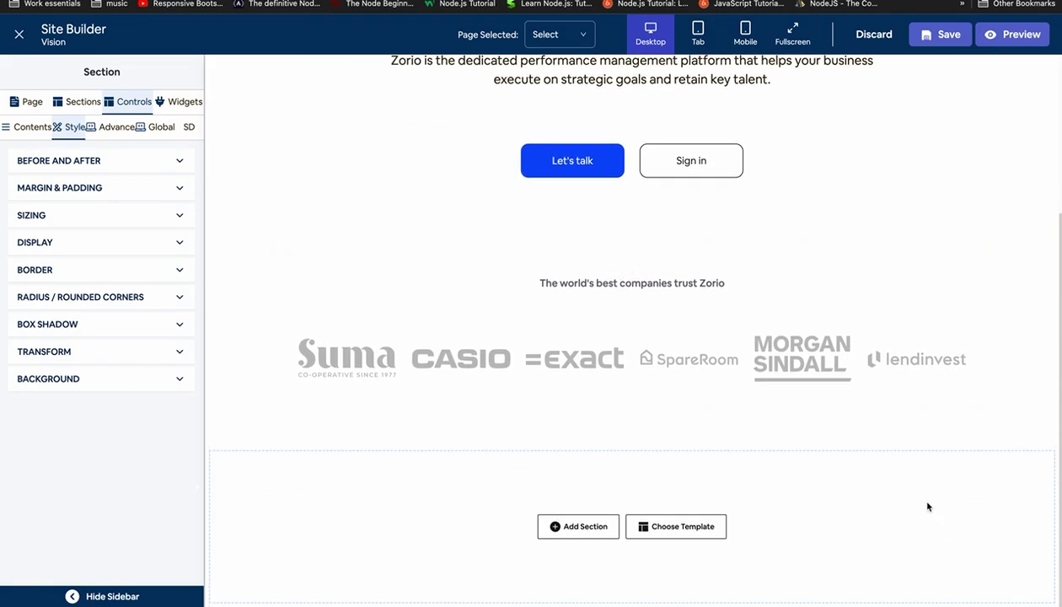
Switch to the Figma design, examine the spacing between the sponsor logos, and return to the Site Builder.
key("super+Tab")
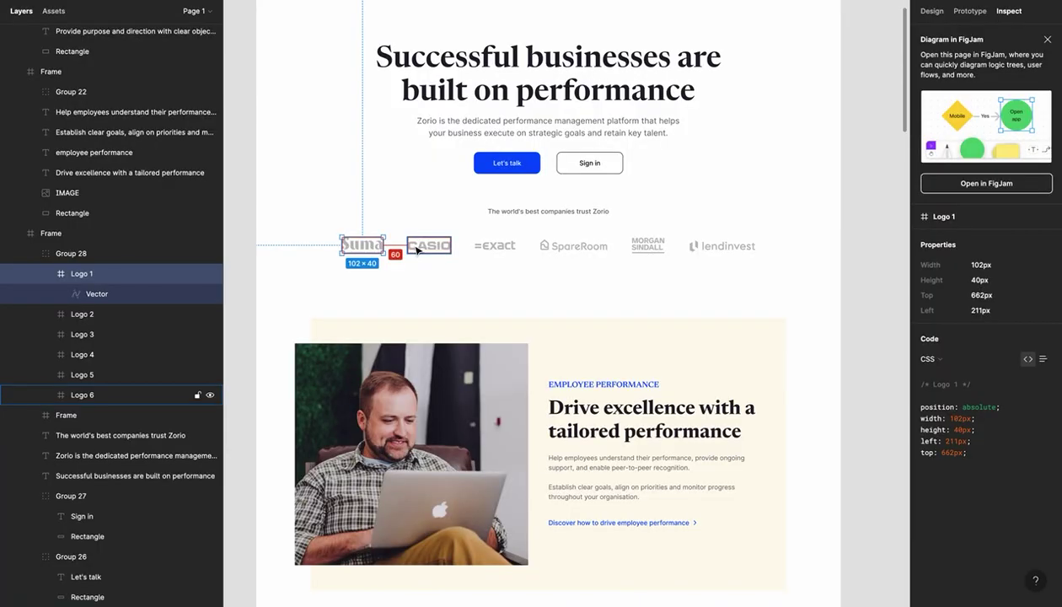
scroll(417, 250, "up", 5)
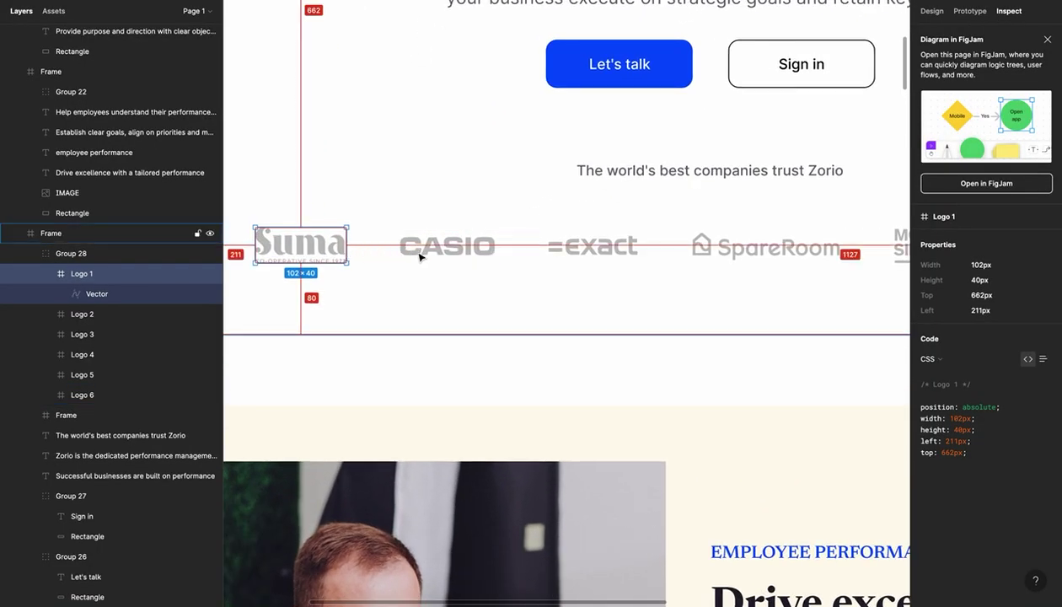
key("super+Tab")
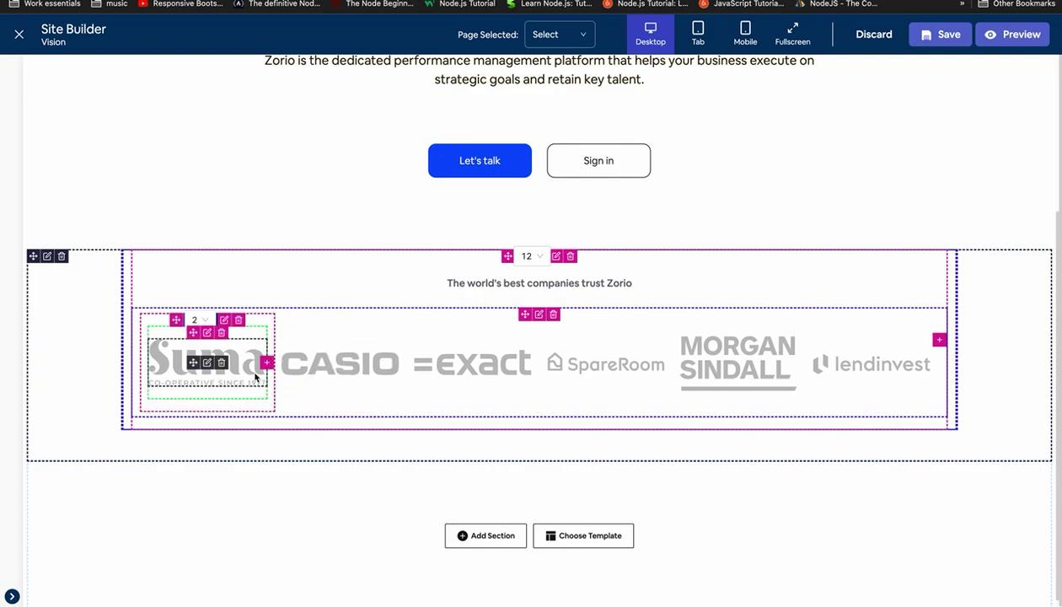
Try to add linked left and right padding to the div around the Suma logo.
left_click(12, 596)
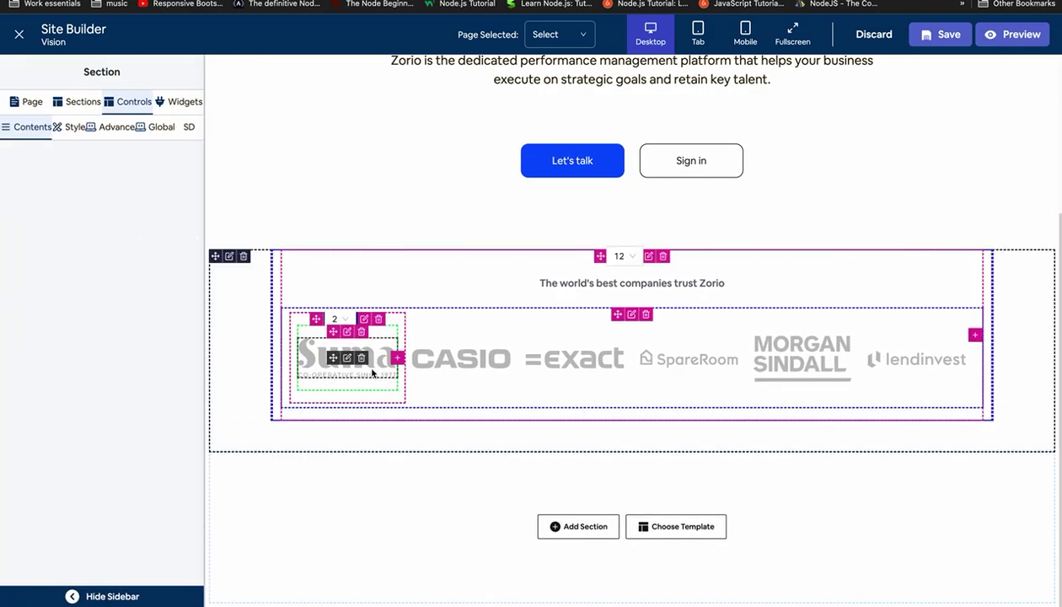
left_click(391, 326)
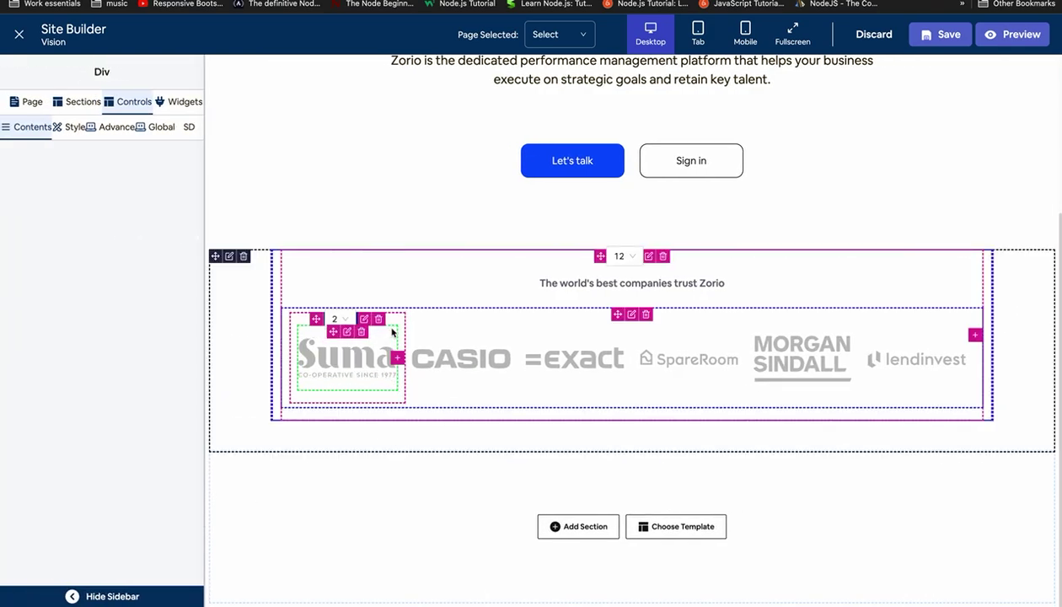
left_click(66, 131)
left_click(73, 189)
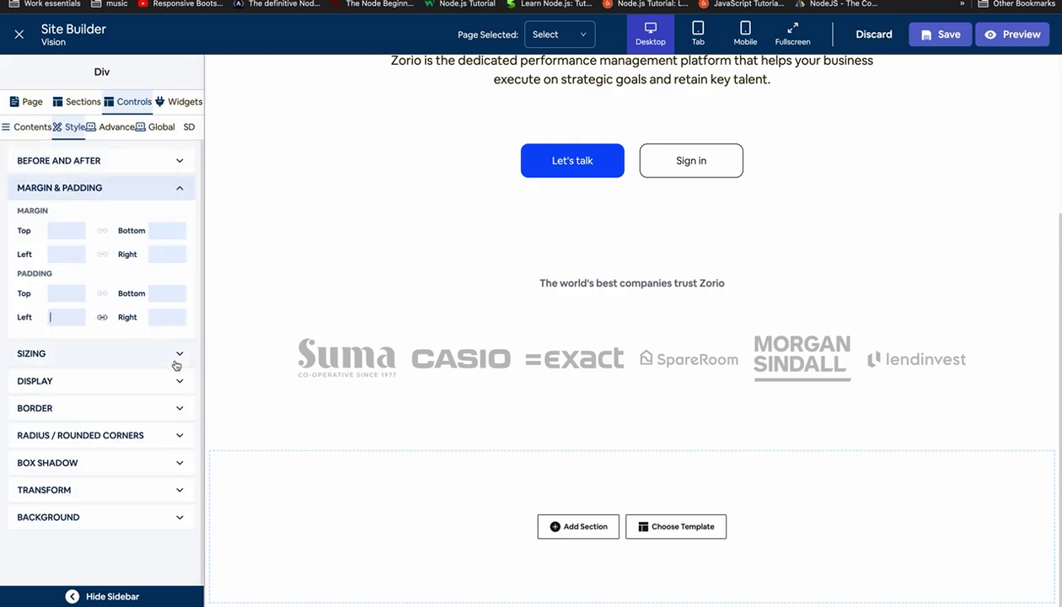
type("10")
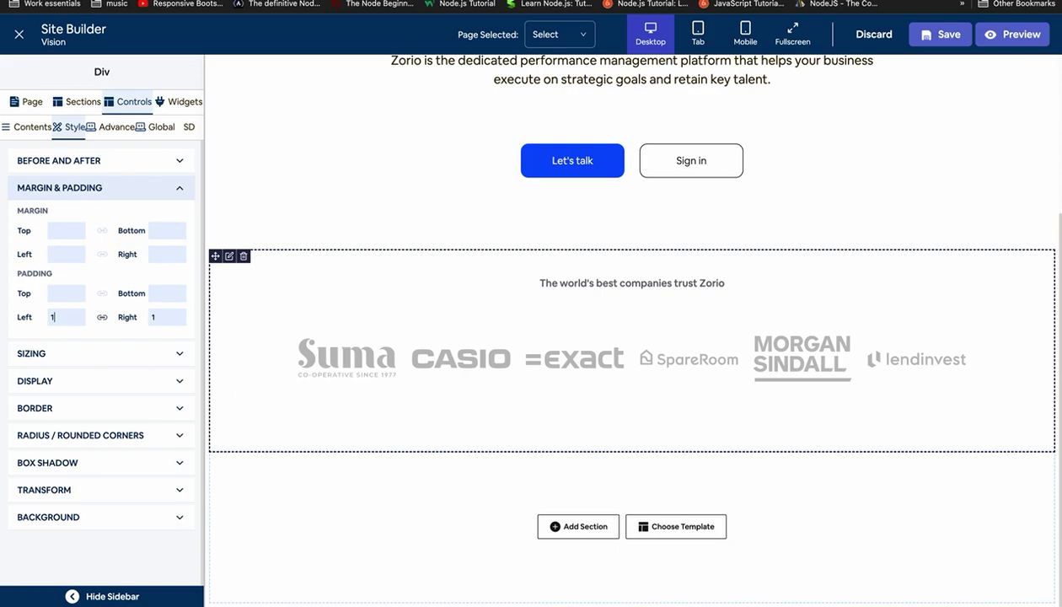
Set linked left and right padding of 20px on the Suma logo image.
left_click(384, 357)
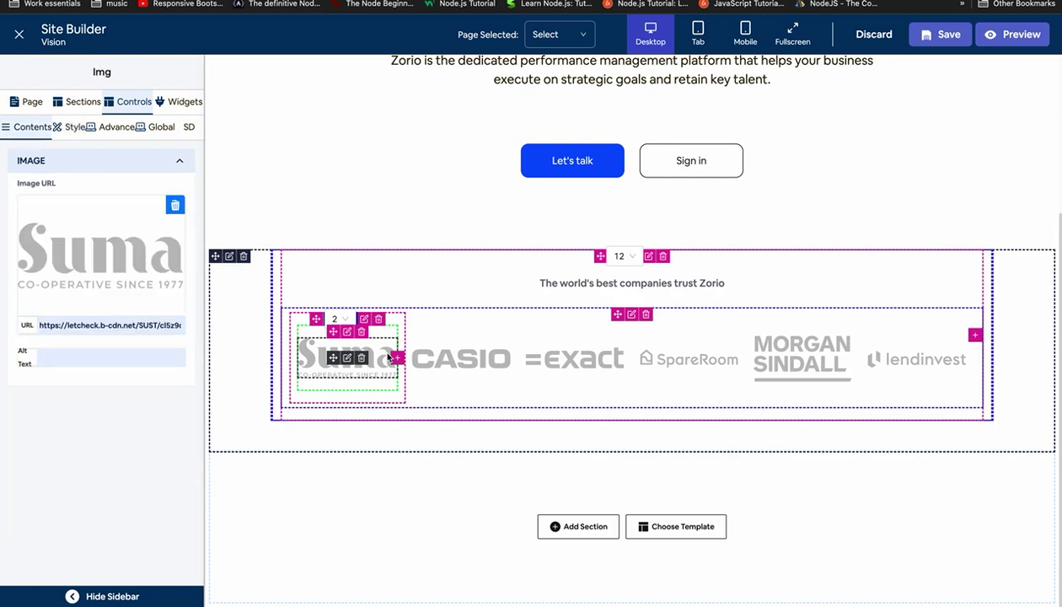
left_click(113, 126)
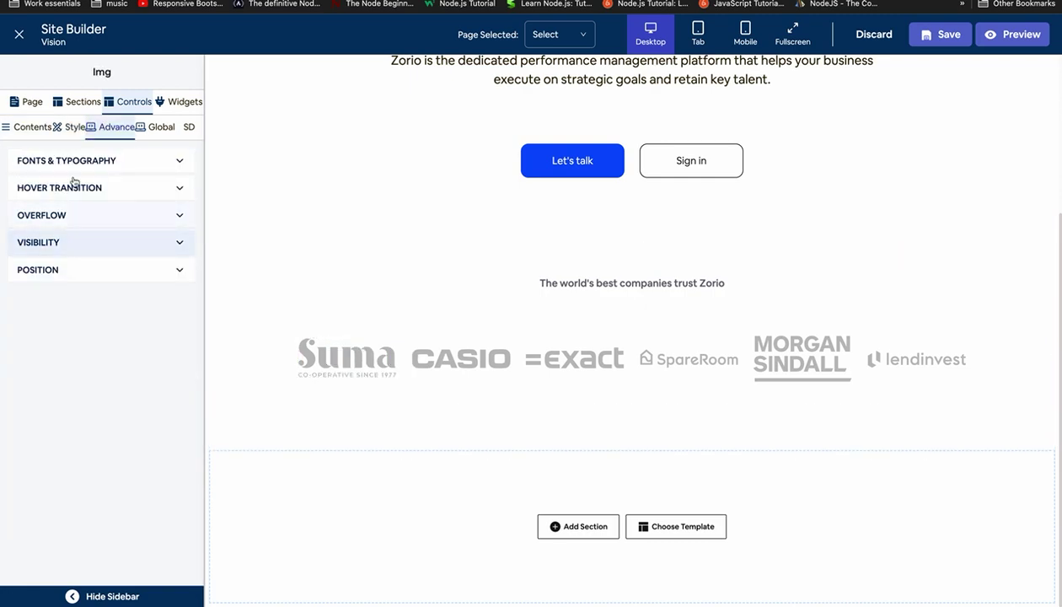
left_click(72, 127)
left_click(69, 197)
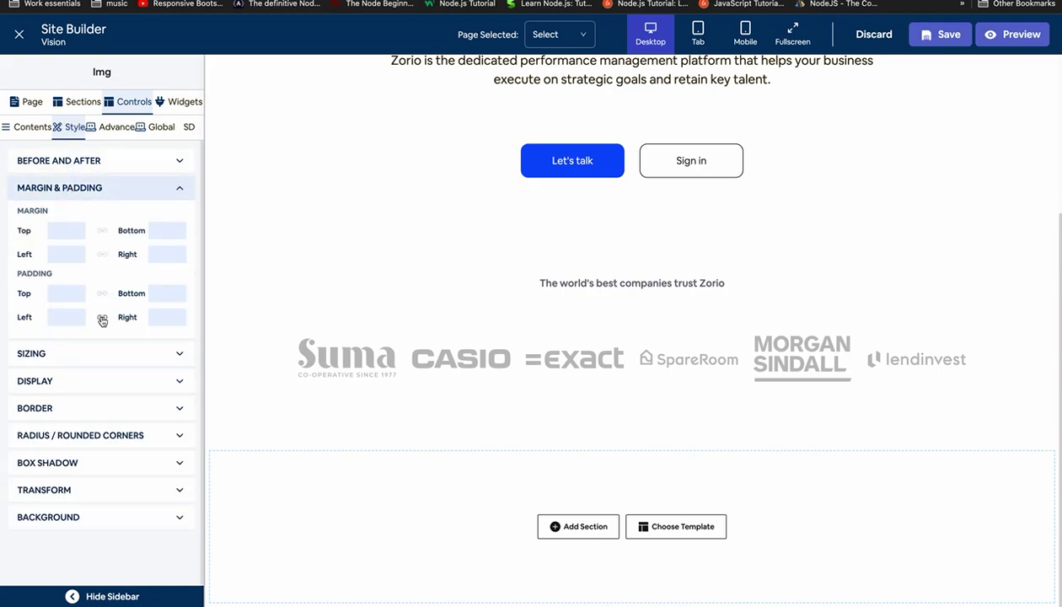
type("20px")
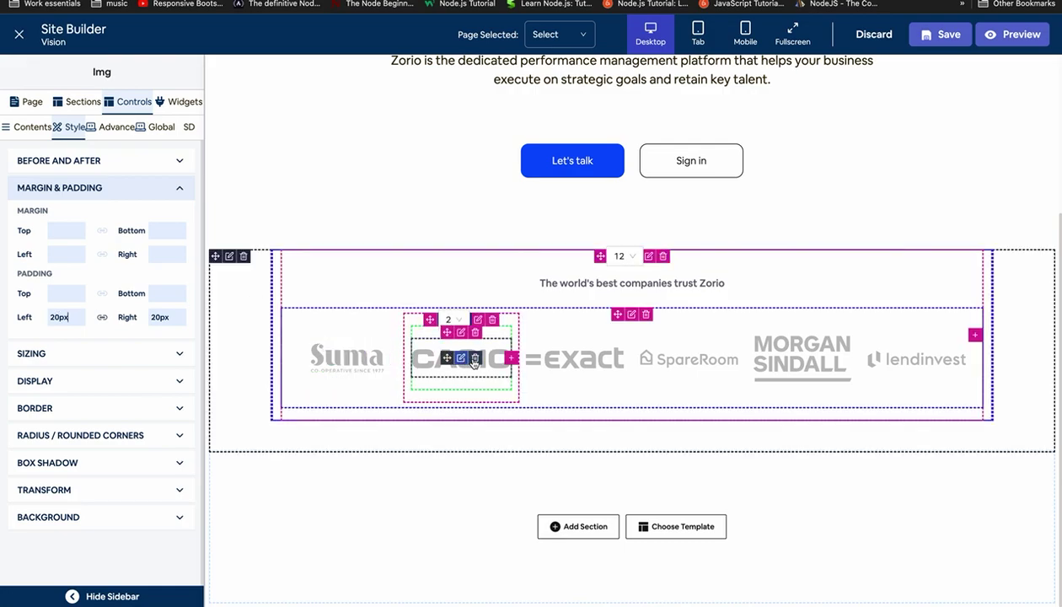
Set linked left and right padding of 20px on the CASIO logo image.
left_click(461, 357)
left_click(71, 129)
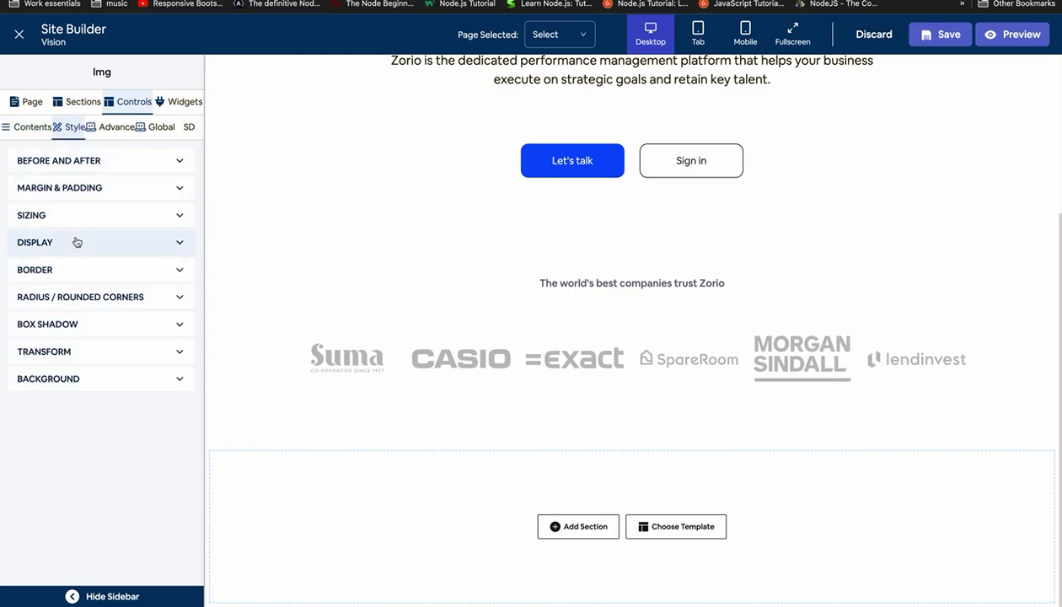
left_click(88, 187)
left_click(66, 318)
type("20px")
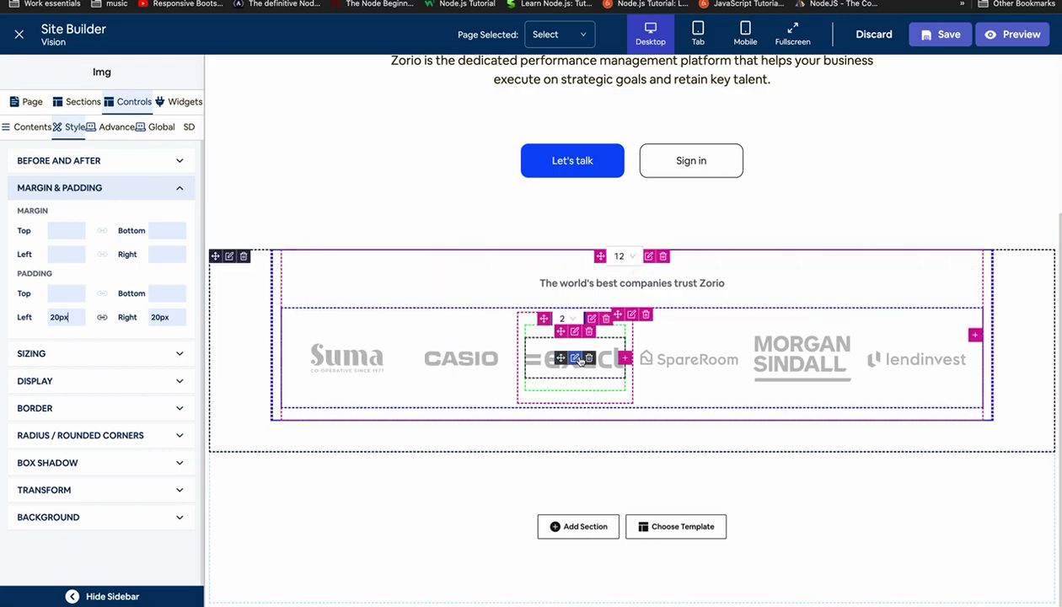
Set linked left and right padding of 20px on the Exact logo image.
left_click(577, 359)
left_click(74, 128)
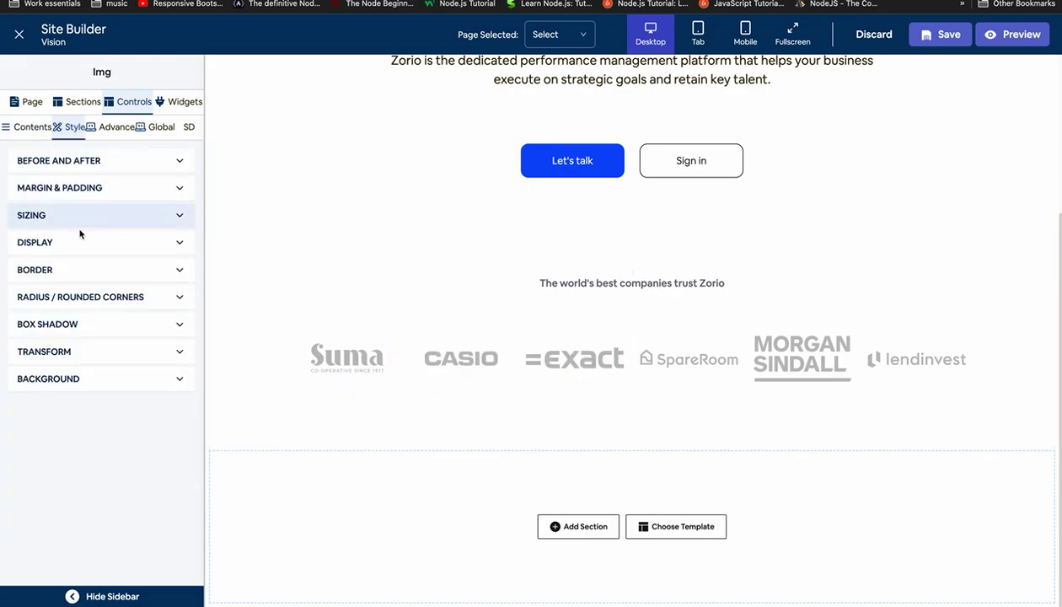
left_click(64, 188)
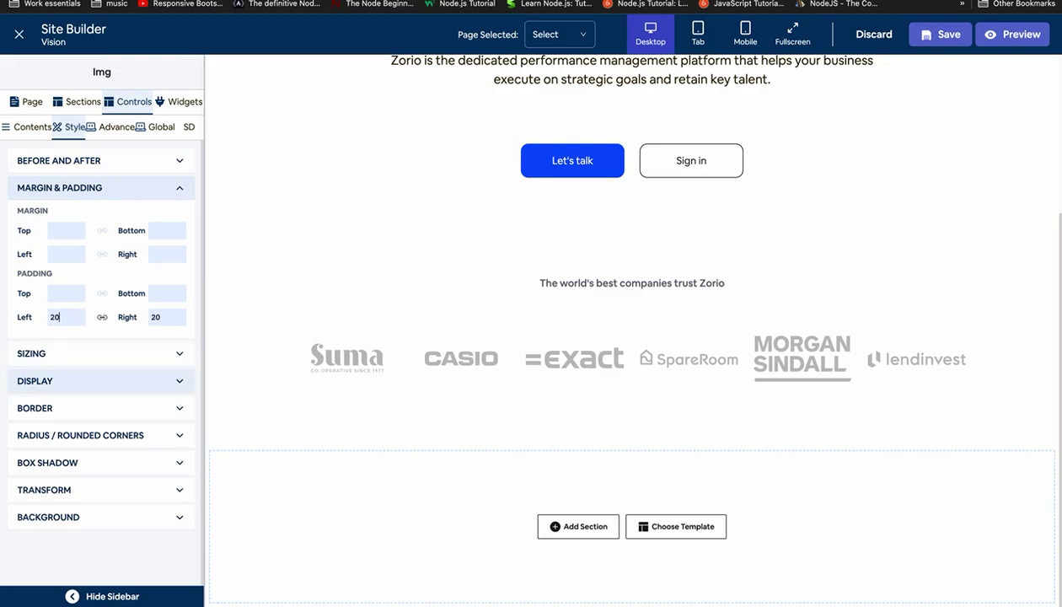
Set linked left and right padding of 20px on the SpareRoom logo image.
left_click(689, 358)
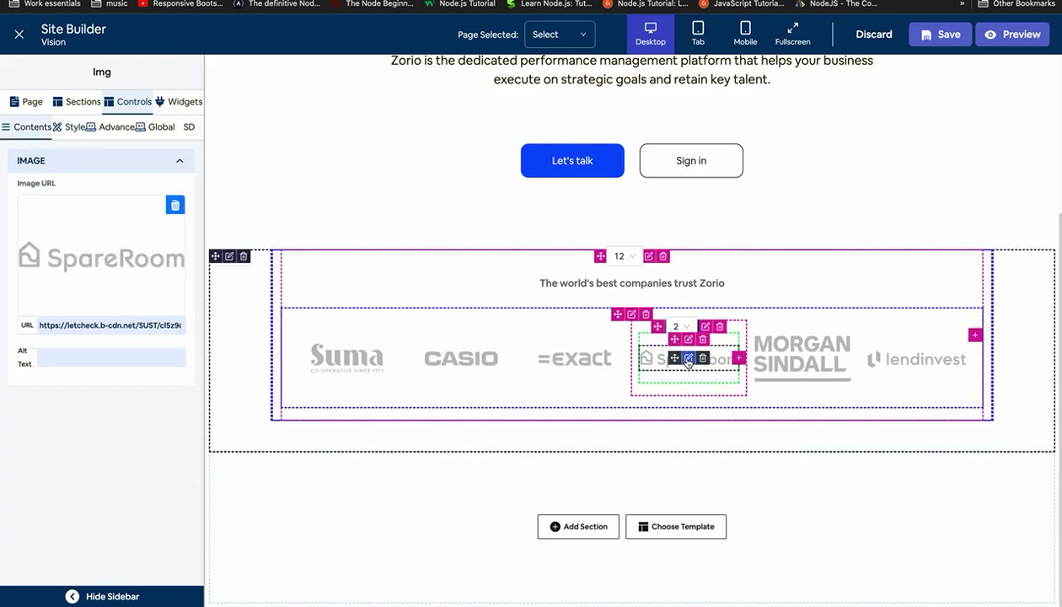
left_click(72, 127)
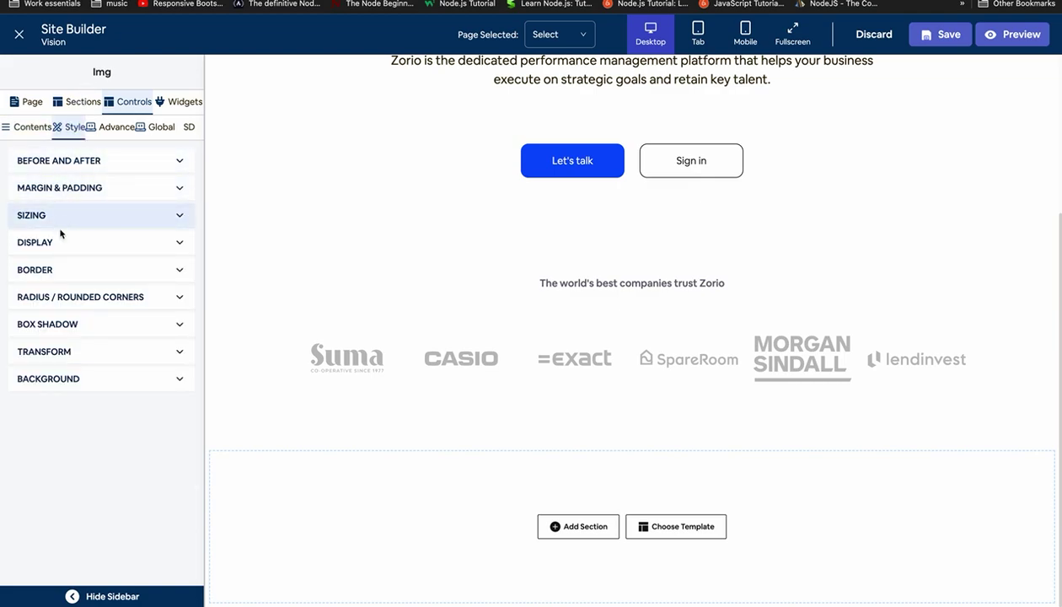
left_click(60, 188)
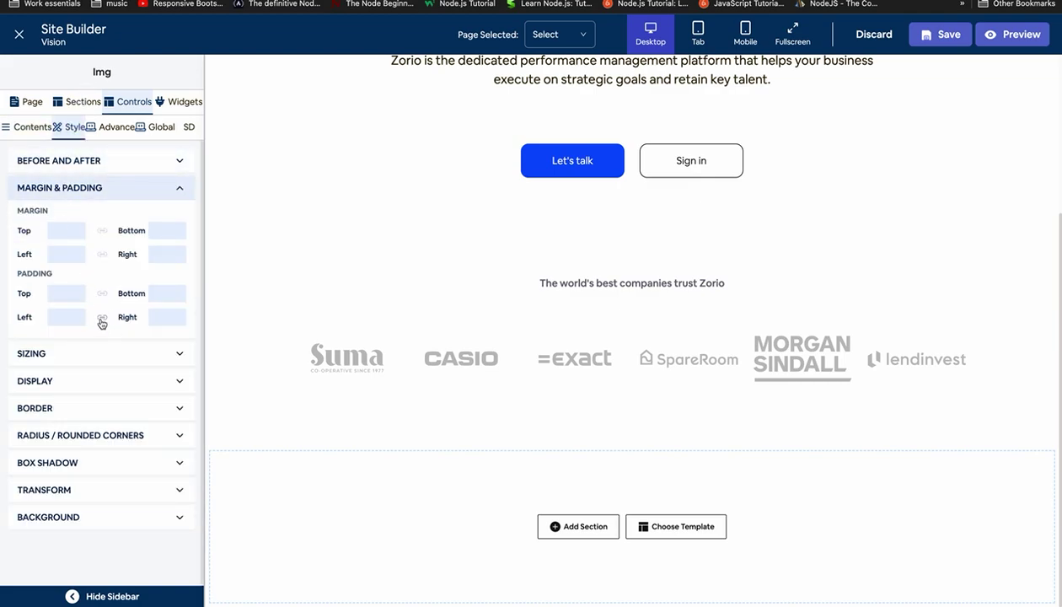
type("20px")
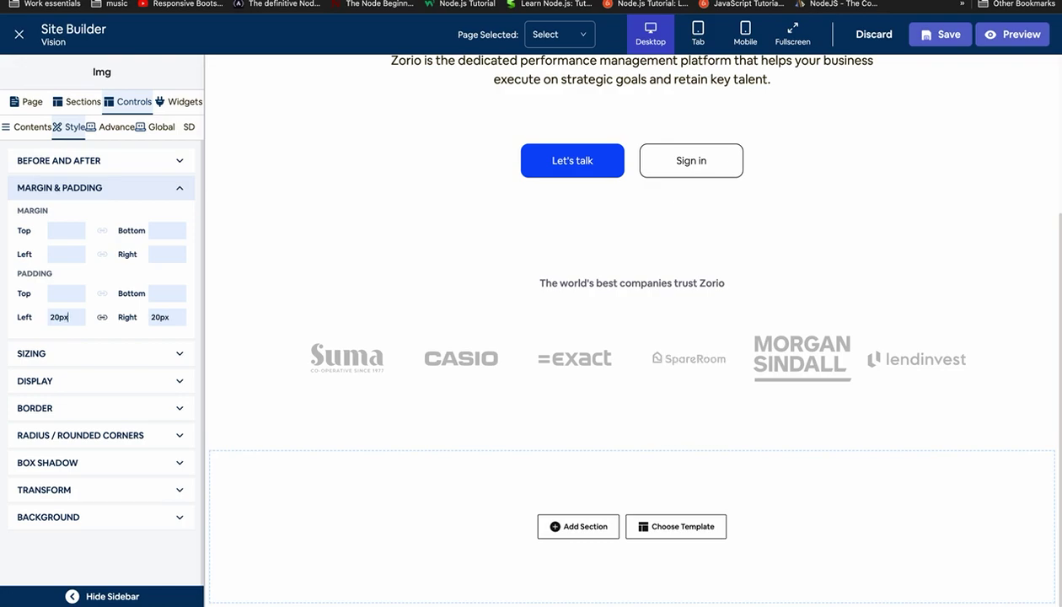
Set linked left and right padding of 20px on the Morgan Sindall logo image.
left_click(802, 358)
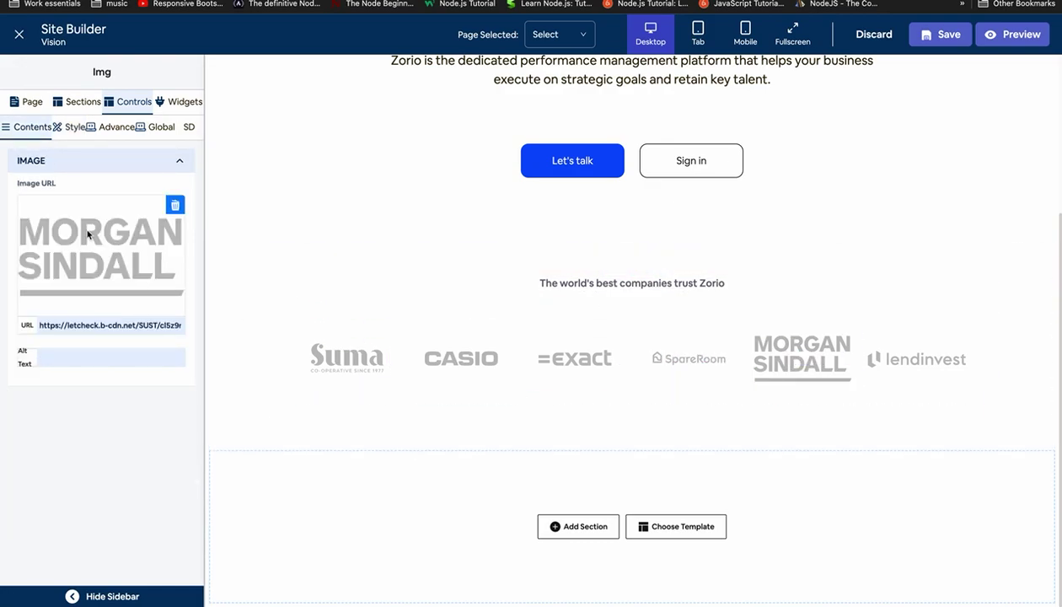
left_click(71, 129)
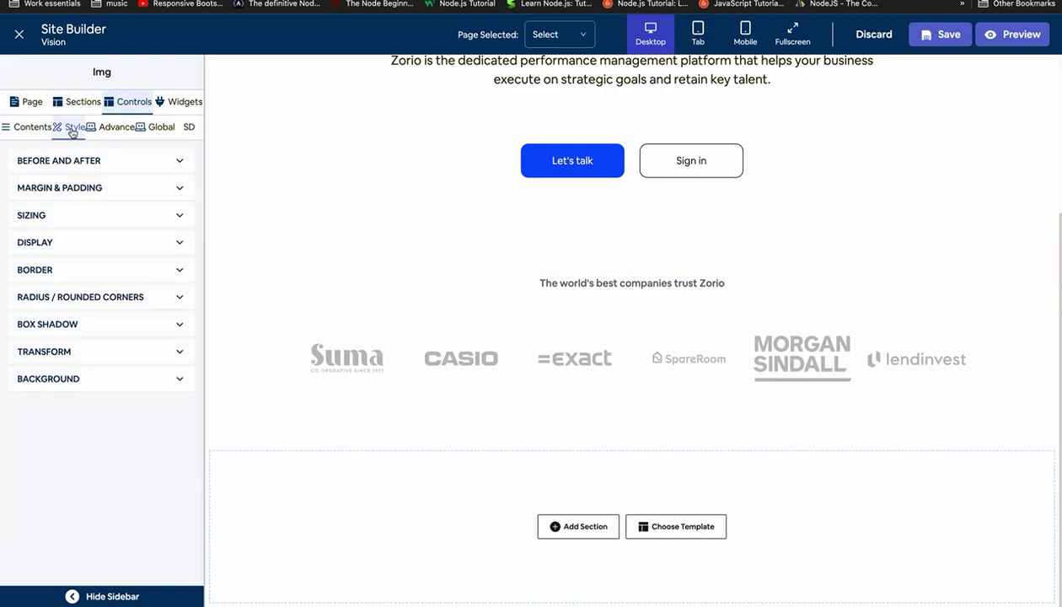
left_click(74, 192)
type("20px")
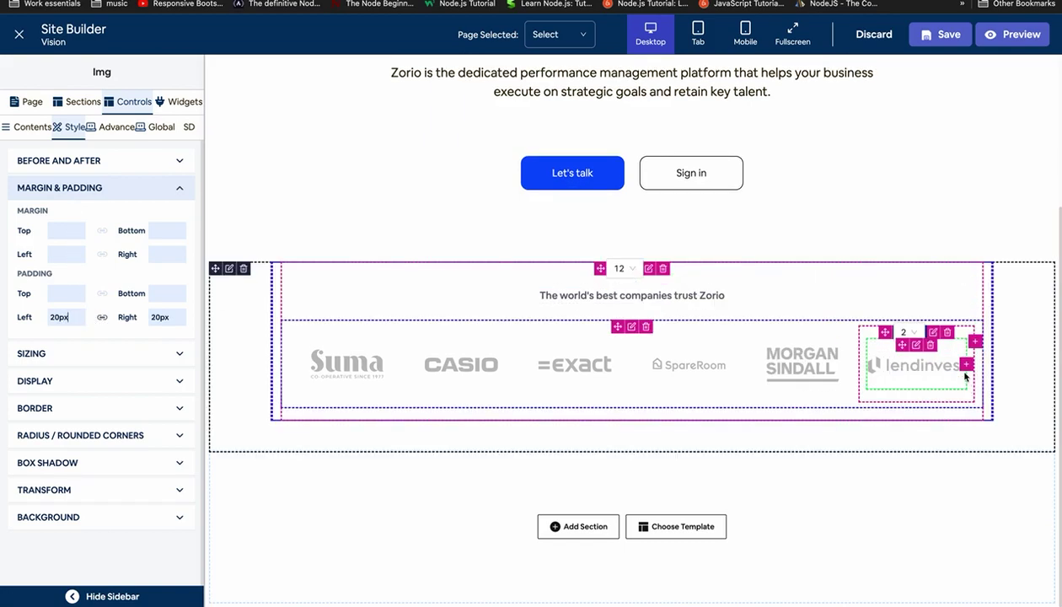
Set linked left and right padding of 10px on the lendinvest logo image.
left_click(915, 364)
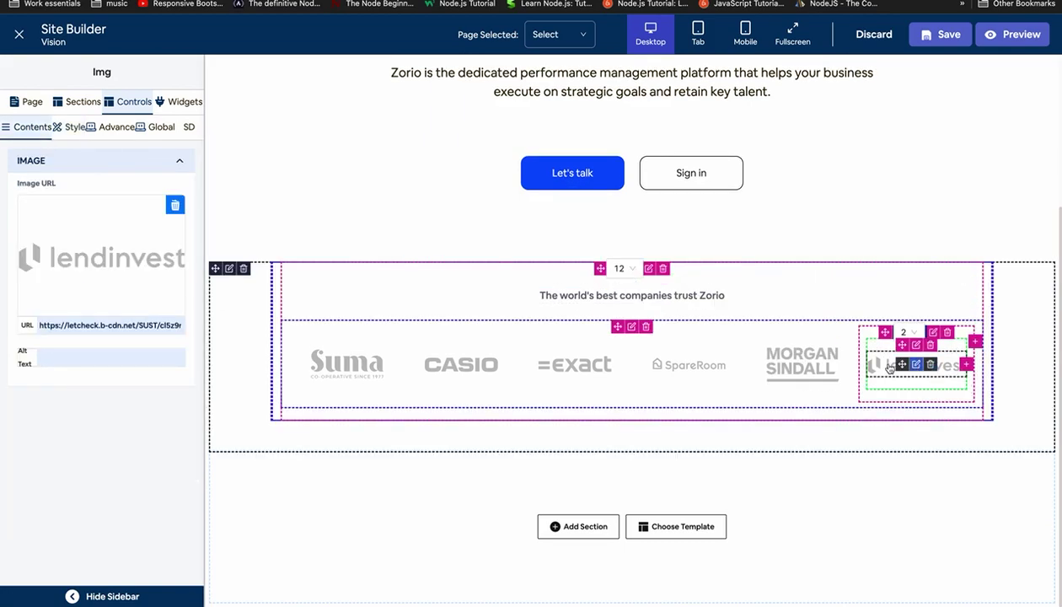
left_click(74, 128)
left_click(64, 190)
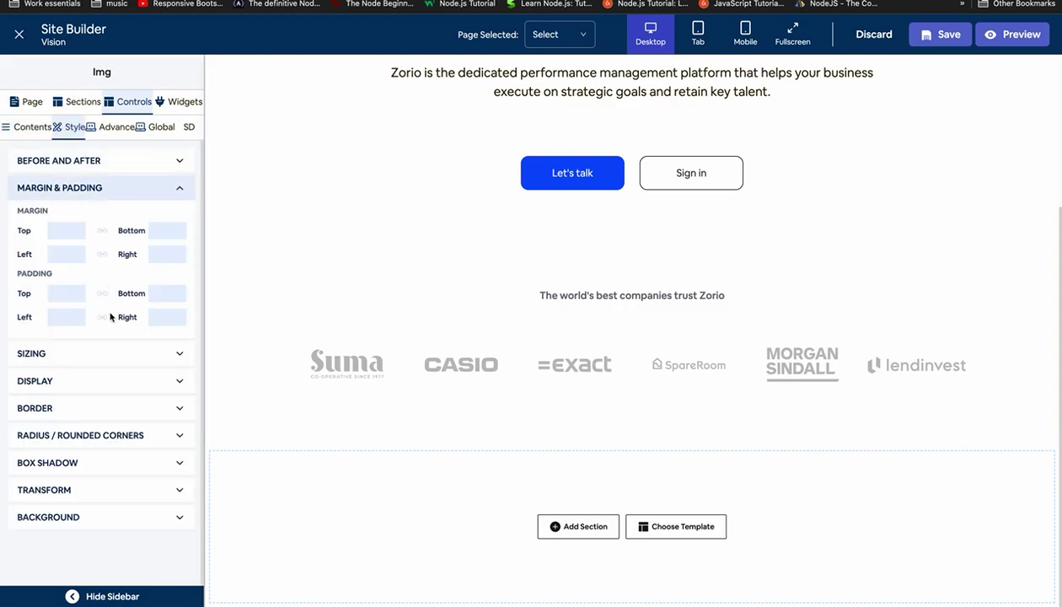
type("20px")
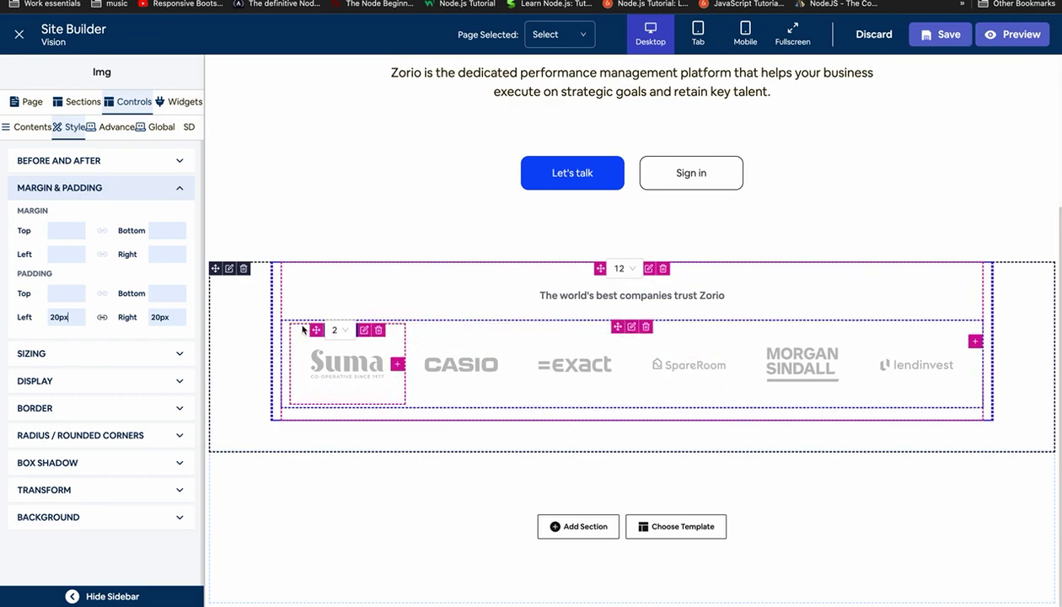
key("BackSpace")
type("1")
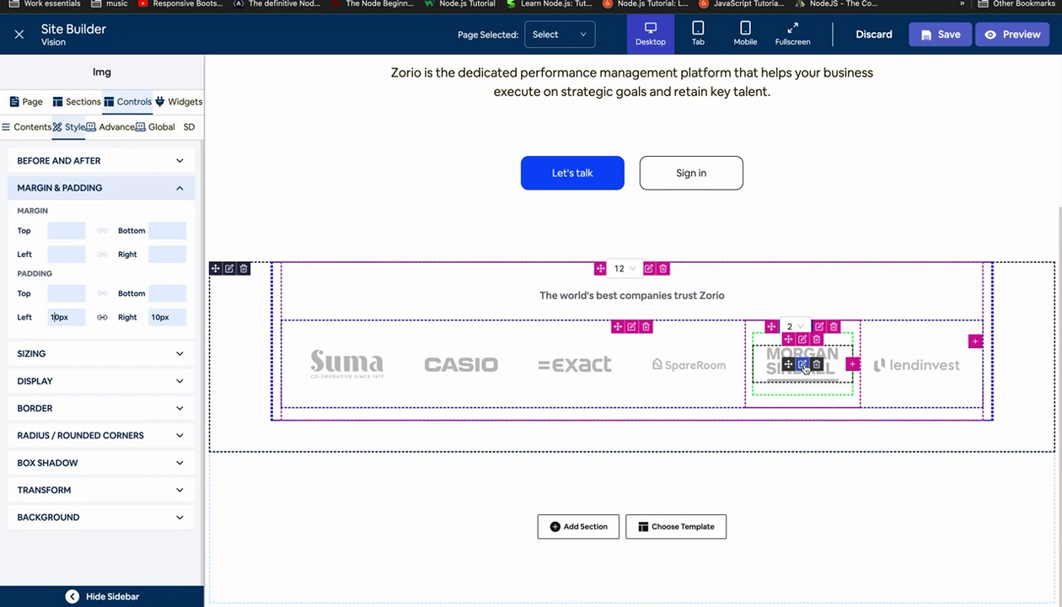
Change the SpareRoom logo image's linked left and right padding to 10px.
left_click(687, 364)
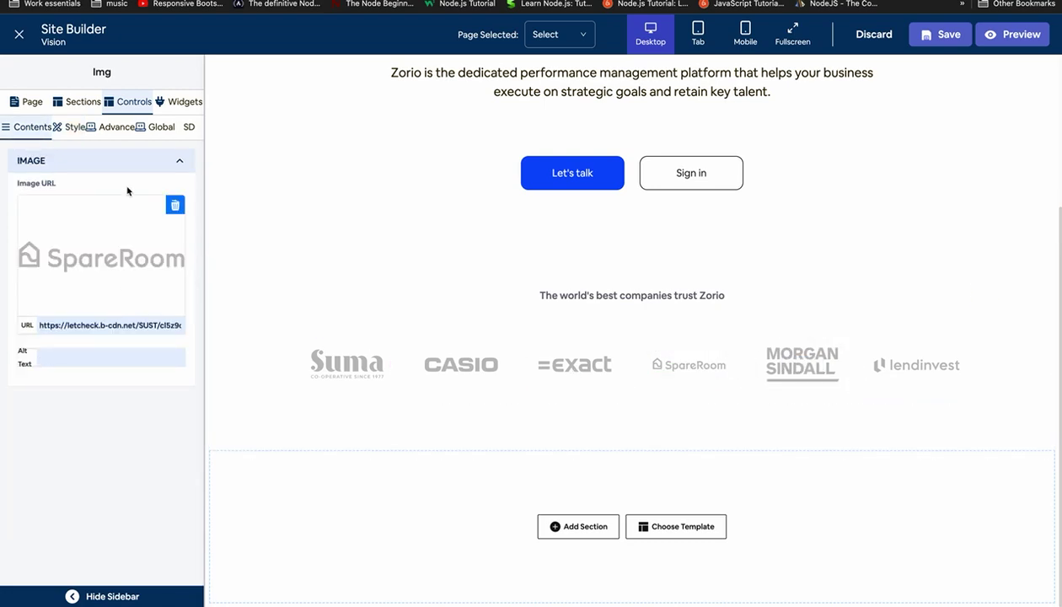
left_click(74, 129)
left_click(61, 188)
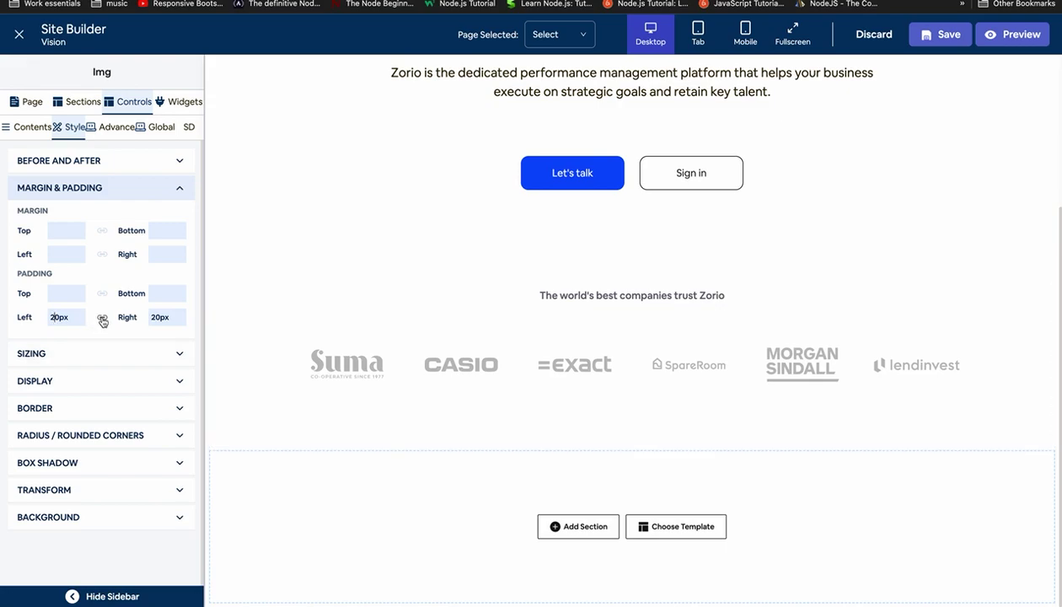
key("BackSpace")
type("1")
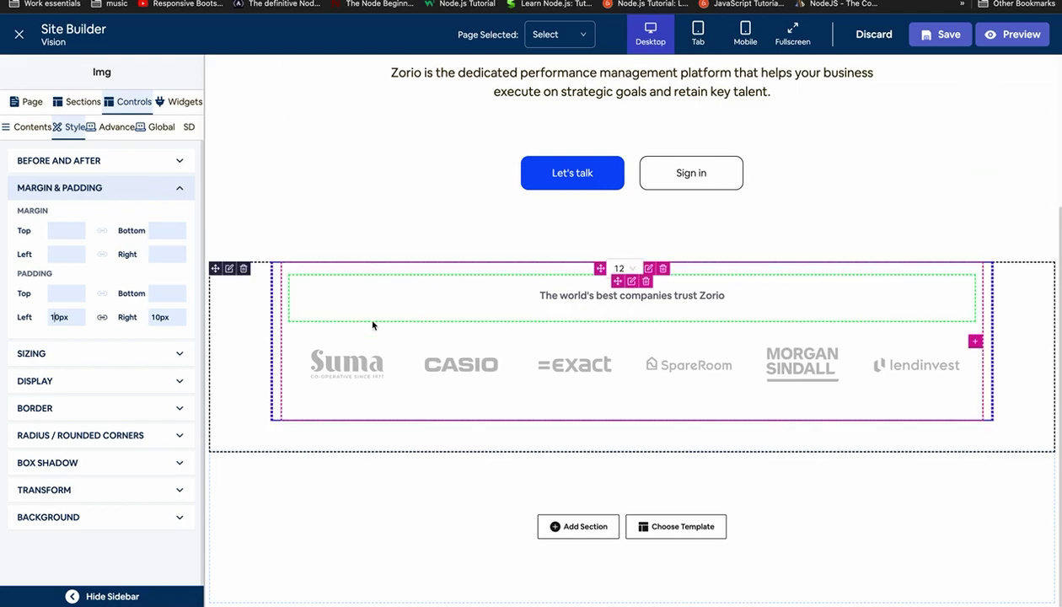
Delete the empty two-column section below the sponsor logos.
left_click(237, 362)
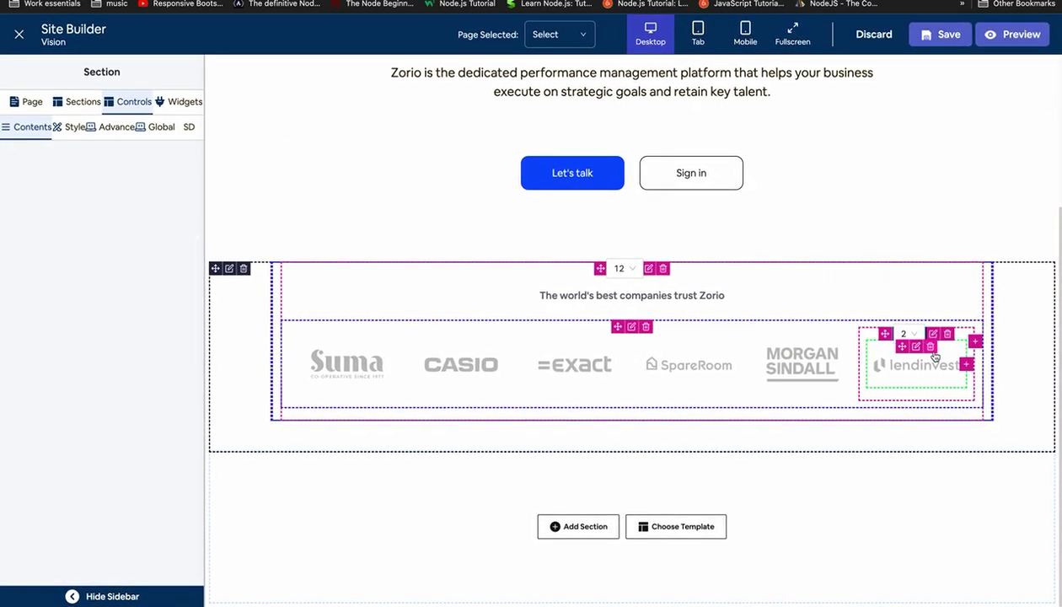
left_click(162, 600)
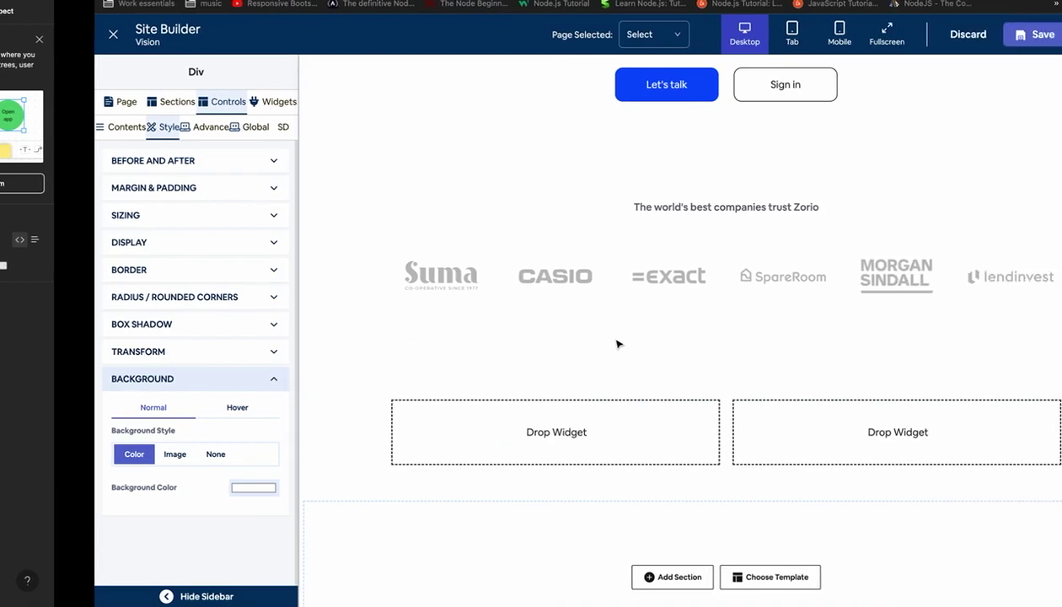
left_click(244, 370)
left_click(627, 142)
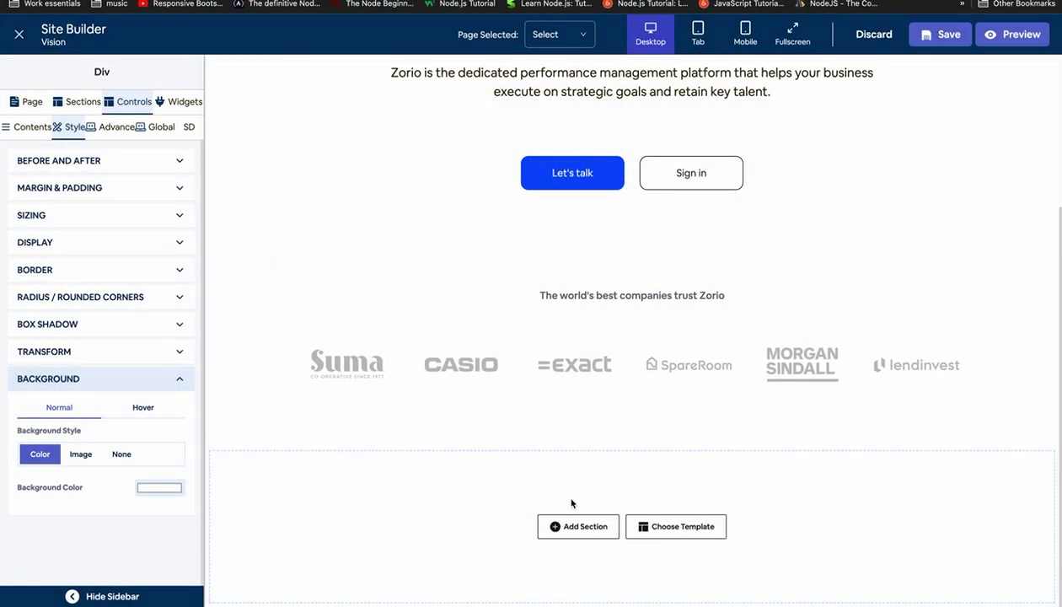
Add a single-column section below the sponsor logos and place a Div container in it.
left_click(556, 525)
left_click(349, 168)
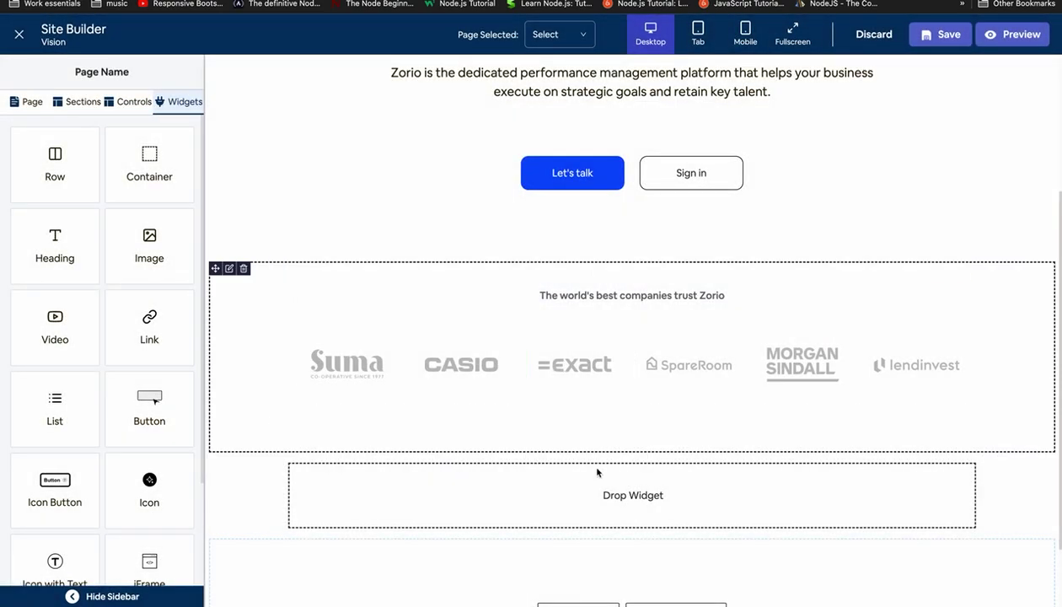
scroll(562, 490, "down", 2)
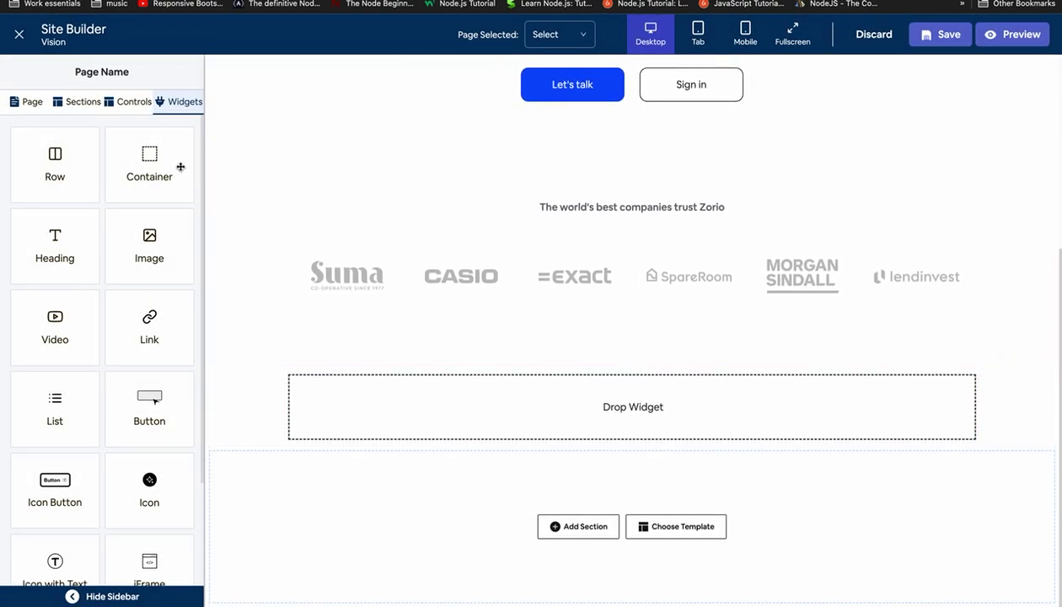
scroll(118, 253, "down", 3)
left_click_drag(53, 493, 348, 391)
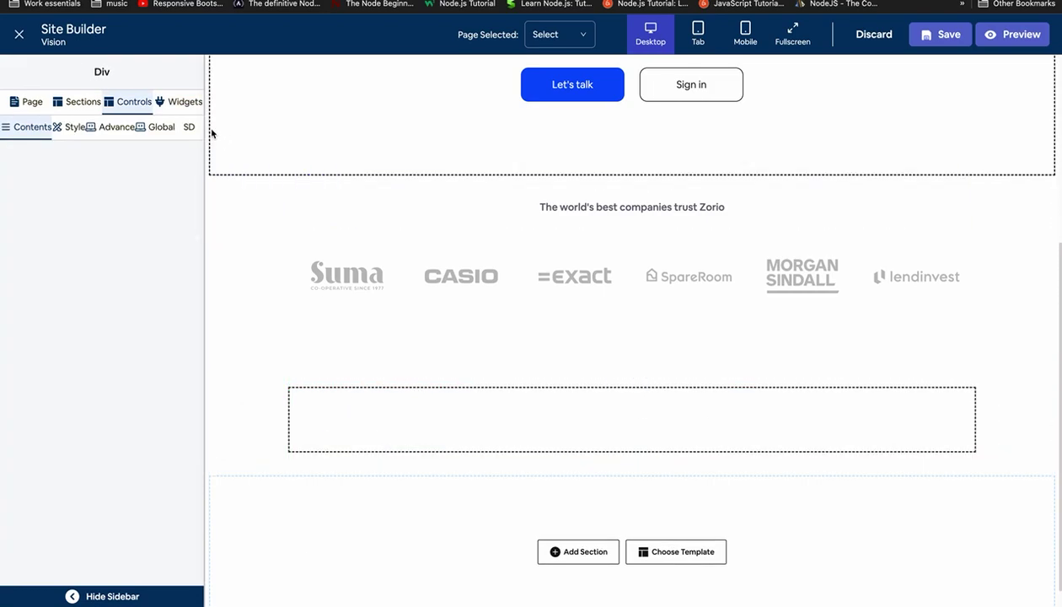
Insert a row with two equal columns inside the new Div container.
left_click(177, 102)
left_click_drag(49, 164, 399, 402)
left_click(439, 175)
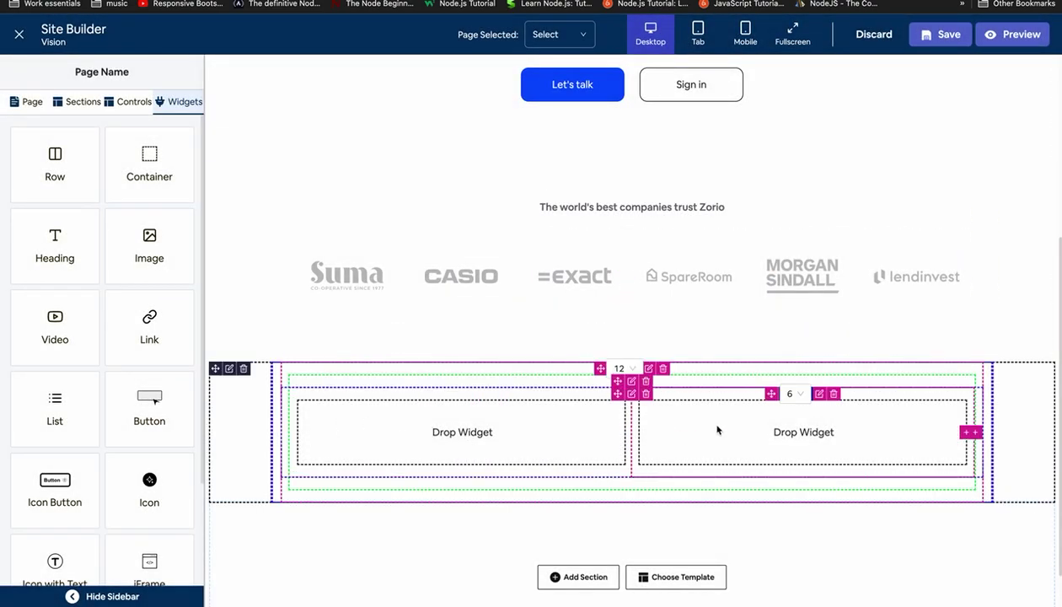
Open the Div container's background settings, and copy the hex colour of the cream Rectangle 1 swatch from the Figma design.
left_click(315, 382)
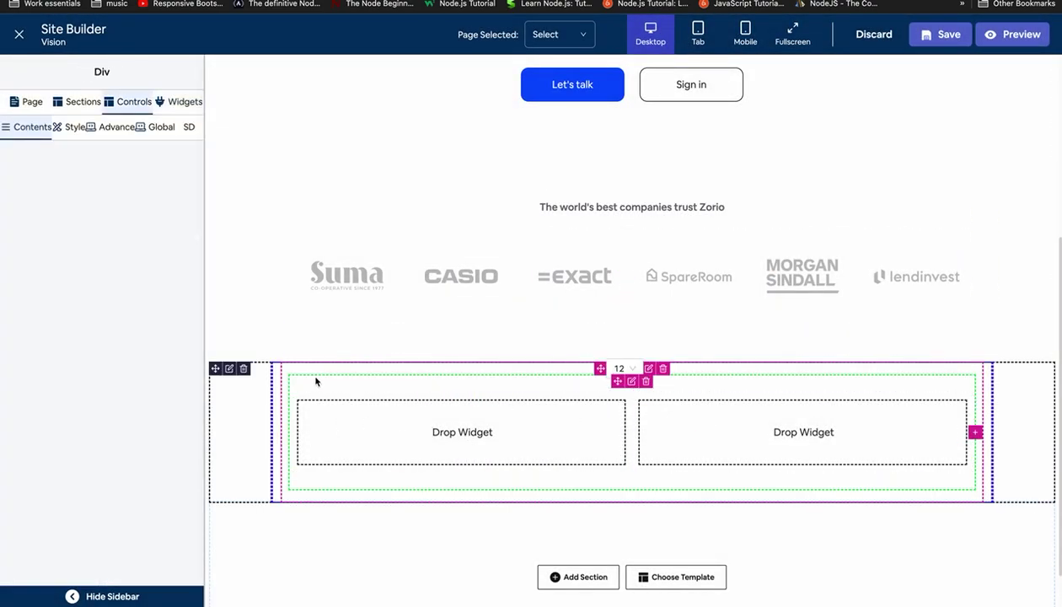
left_click(71, 126)
left_click(85, 380)
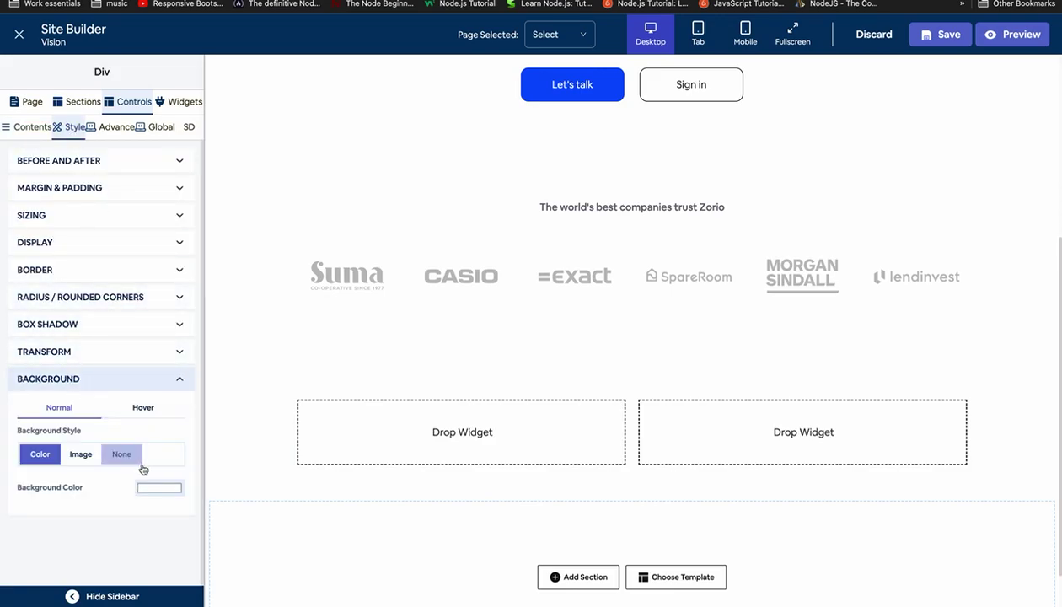
key("ctrl+Left")
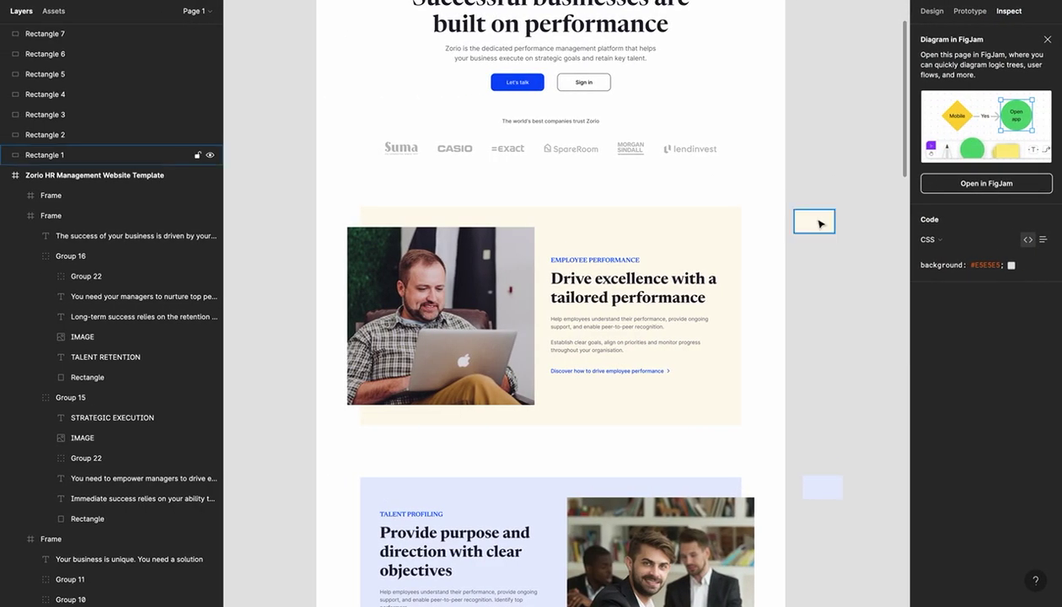
left_click(816, 222)
left_click_drag(974, 506, 999, 506)
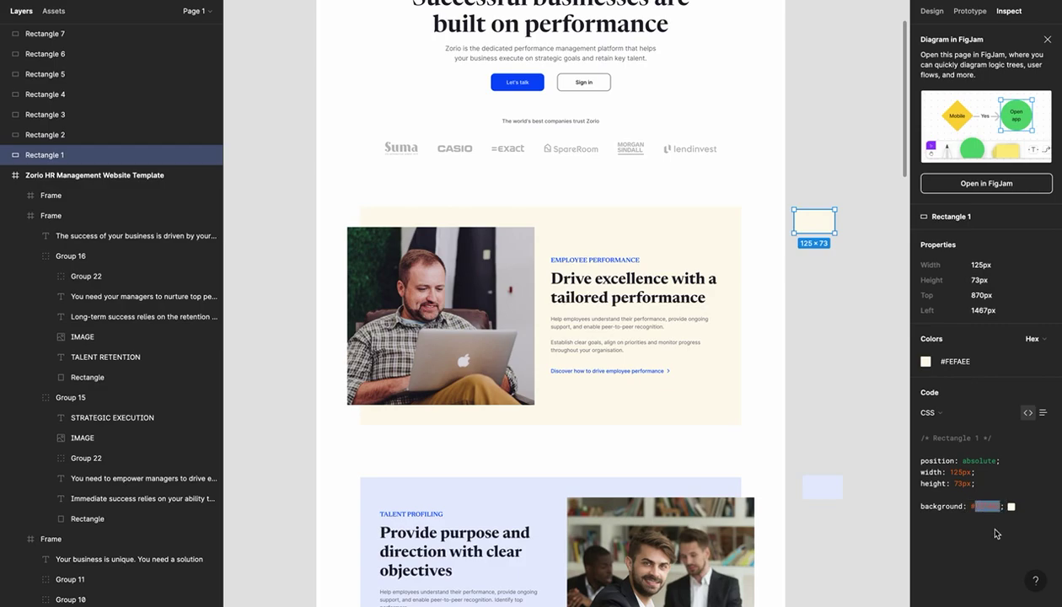
Back in Site Builder, set the Div container's background colour to hex FEFAEE.
key("ctrl+Right")
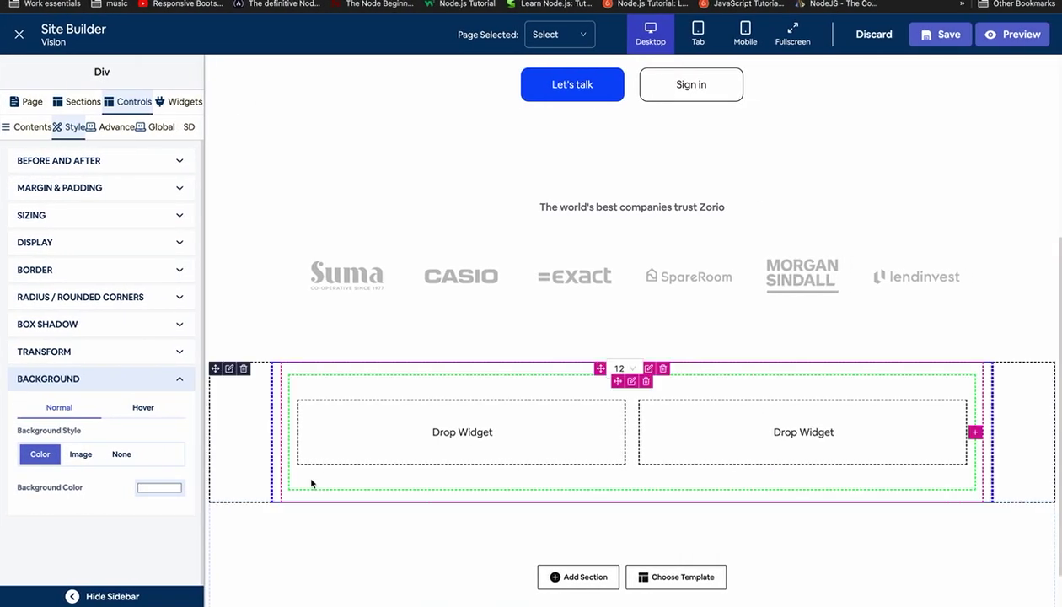
left_click(158, 487)
left_click(251, 459)
left_click(220, 466)
left_click(203, 450)
type("FEFAEE")
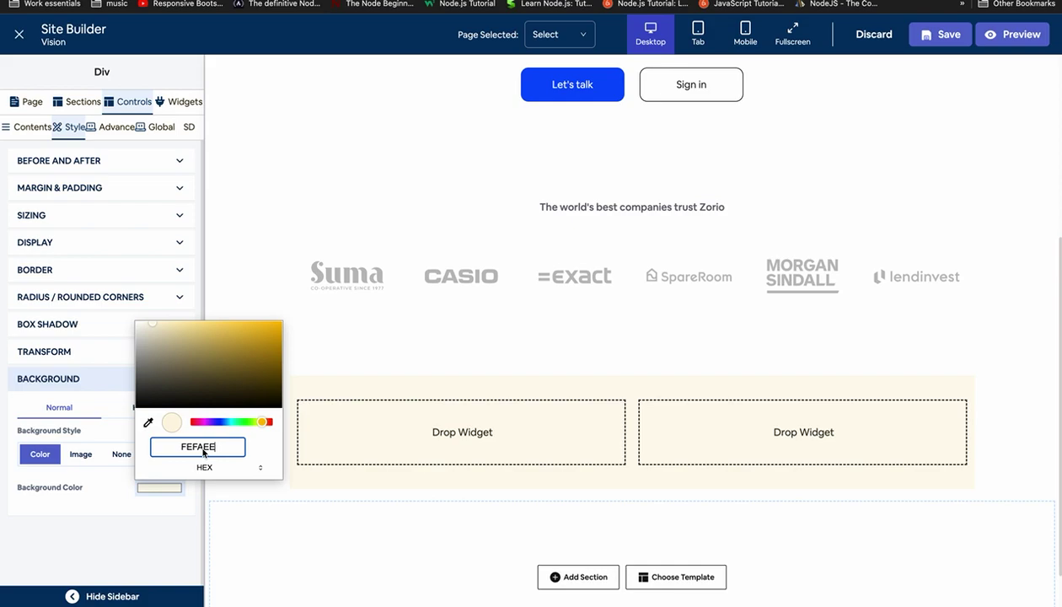
key("Return")
Switch to the Figma design and measure the picture's spacing inside the cream Employee Performance rectangle.
key("ctrl+Left")
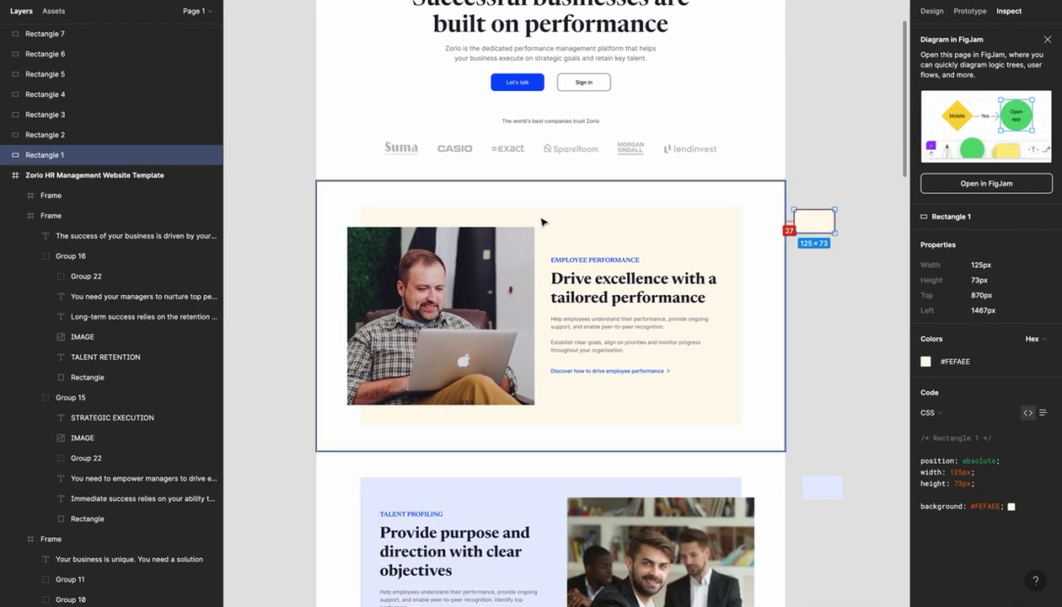
left_click(518, 235)
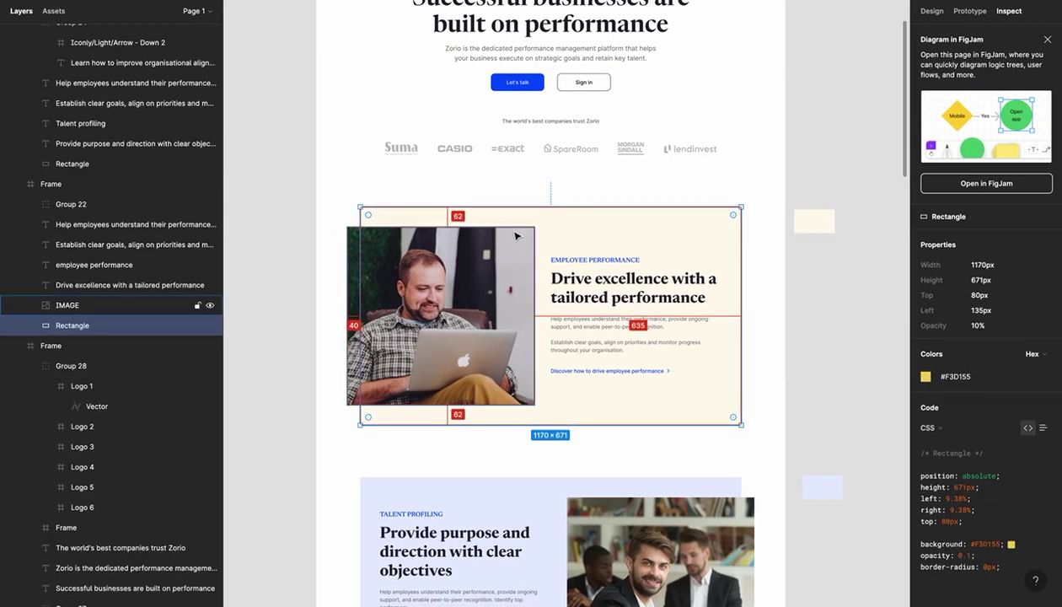
key("ctrl+Right")
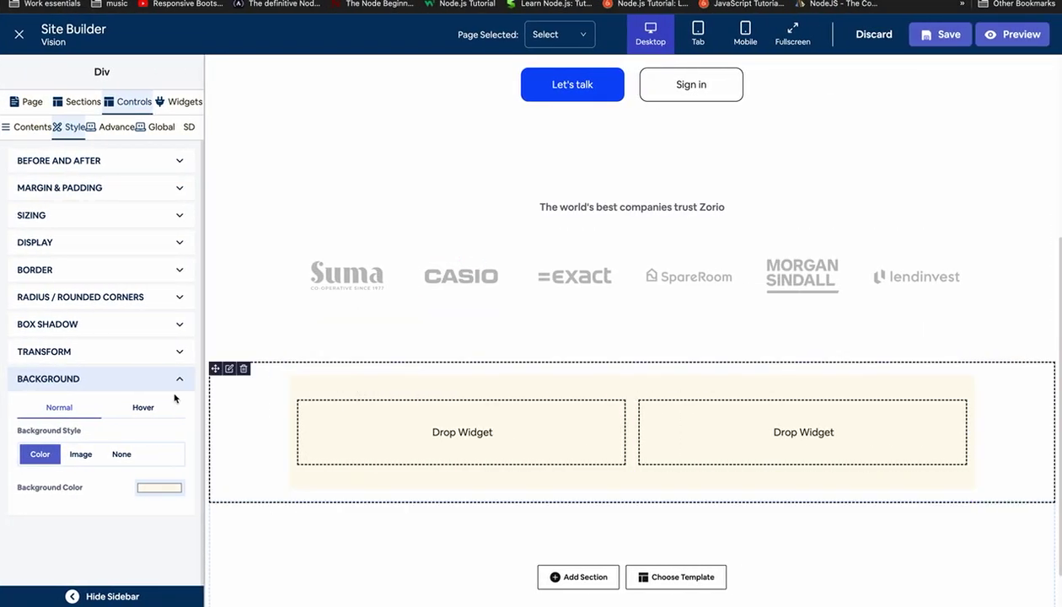
Set linked top and bottom padding of 82px on the cream Div container.
left_click(78, 191)
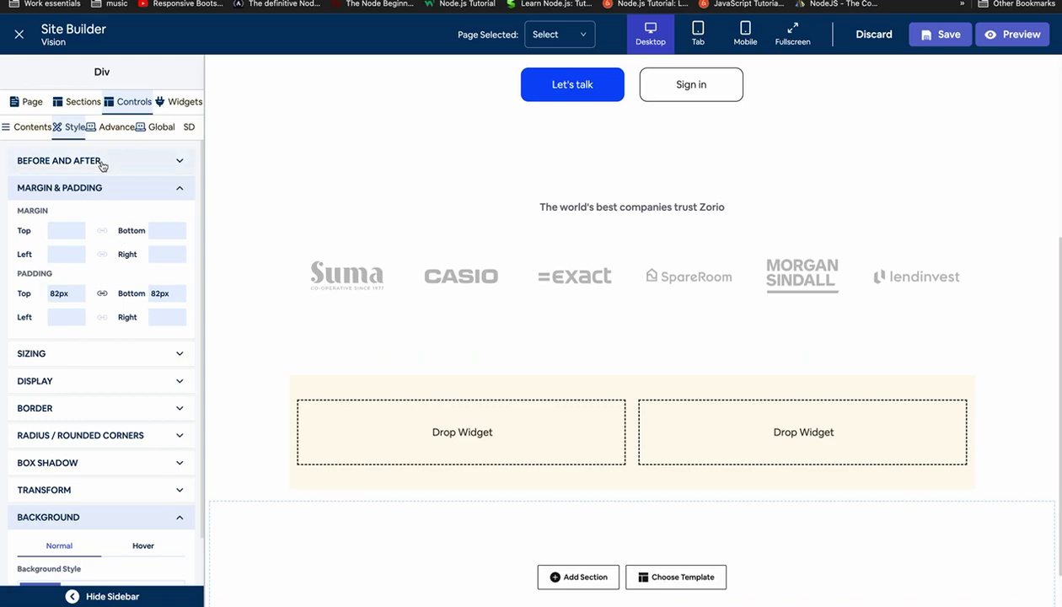
left_click(95, 187)
left_click(373, 436)
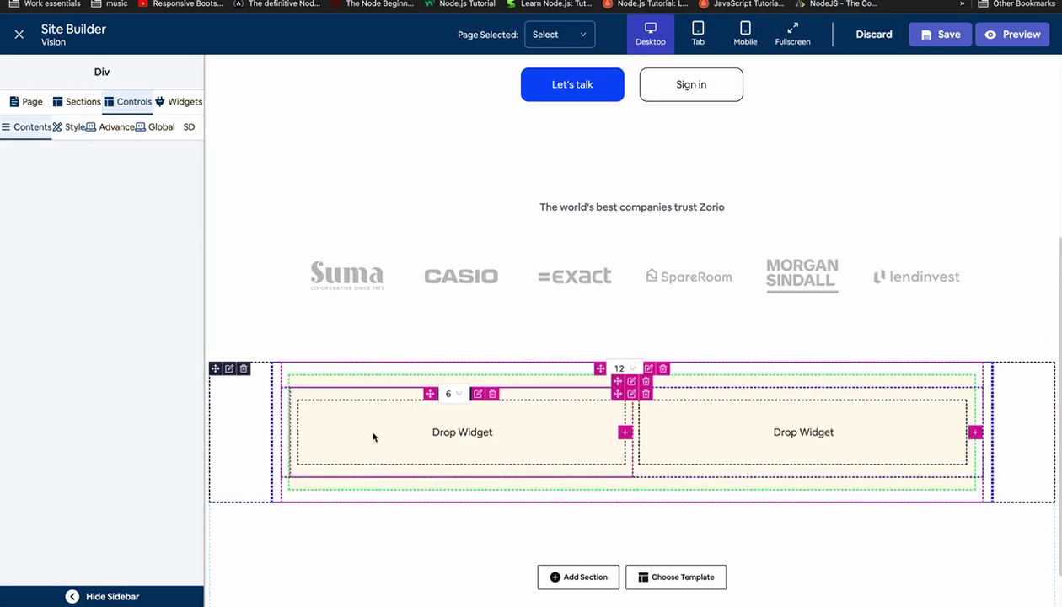
Check the Employee Performance picture in the Figma design, and place an Image widget in the left column of the cream row.
key("ctrl+Left")
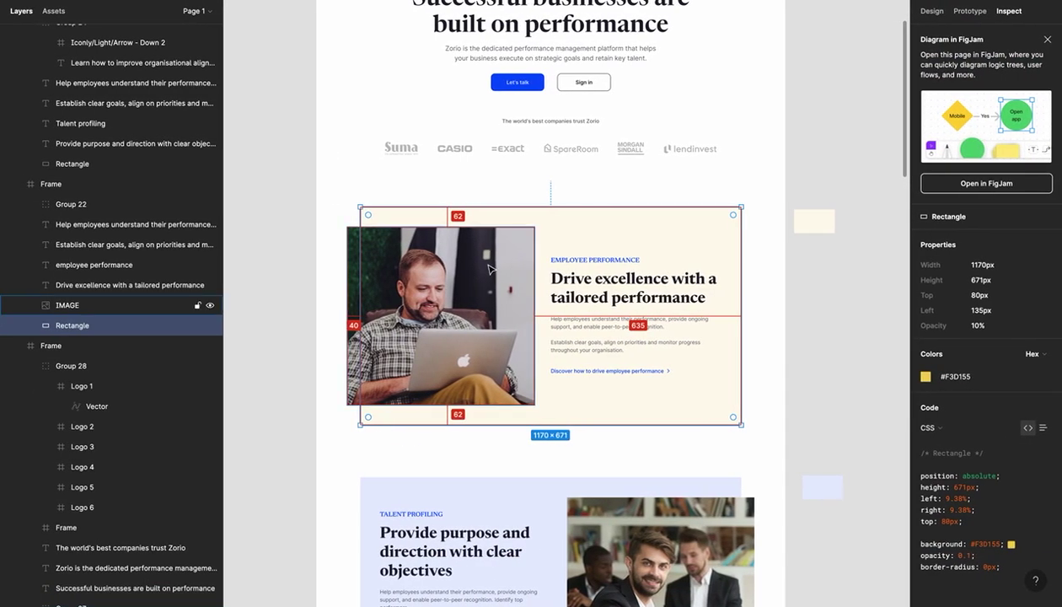
left_click(489, 268)
key("ctrl+Right")
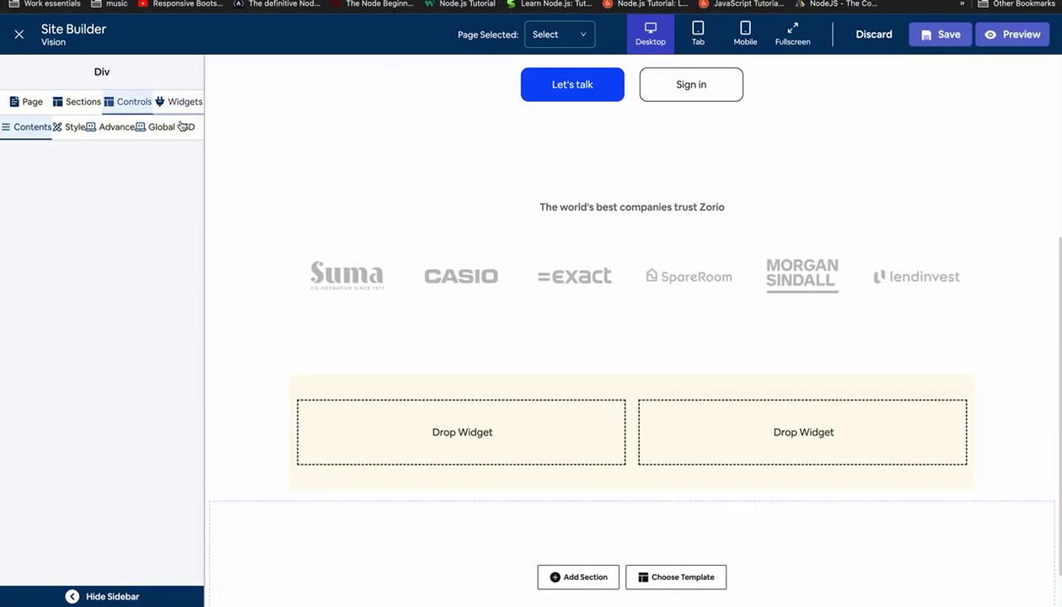
left_click(181, 102)
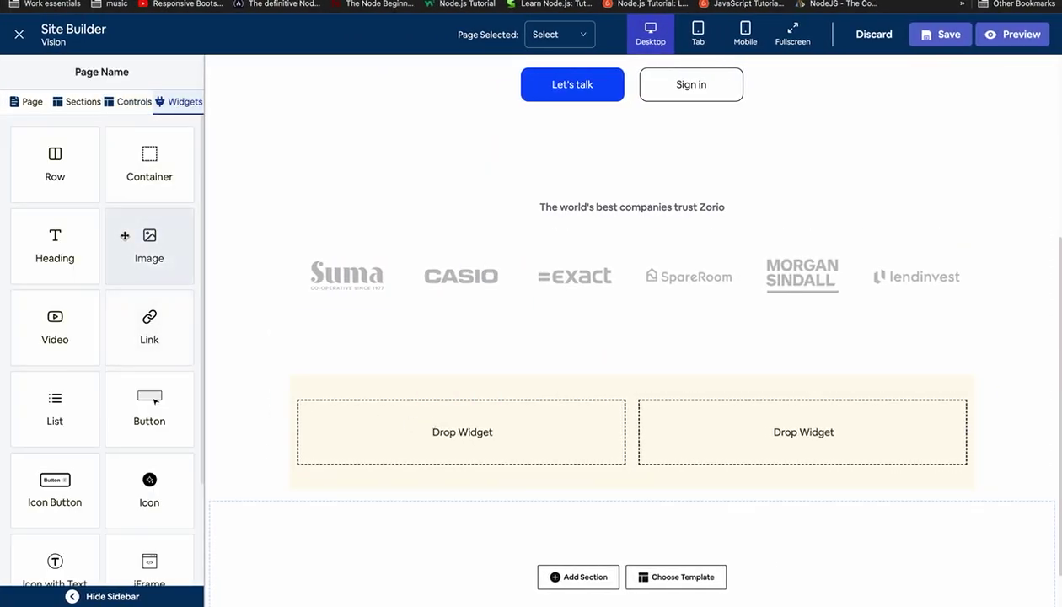
left_click_drag(132, 250, 341, 413)
scroll(338, 464, "down", 5)
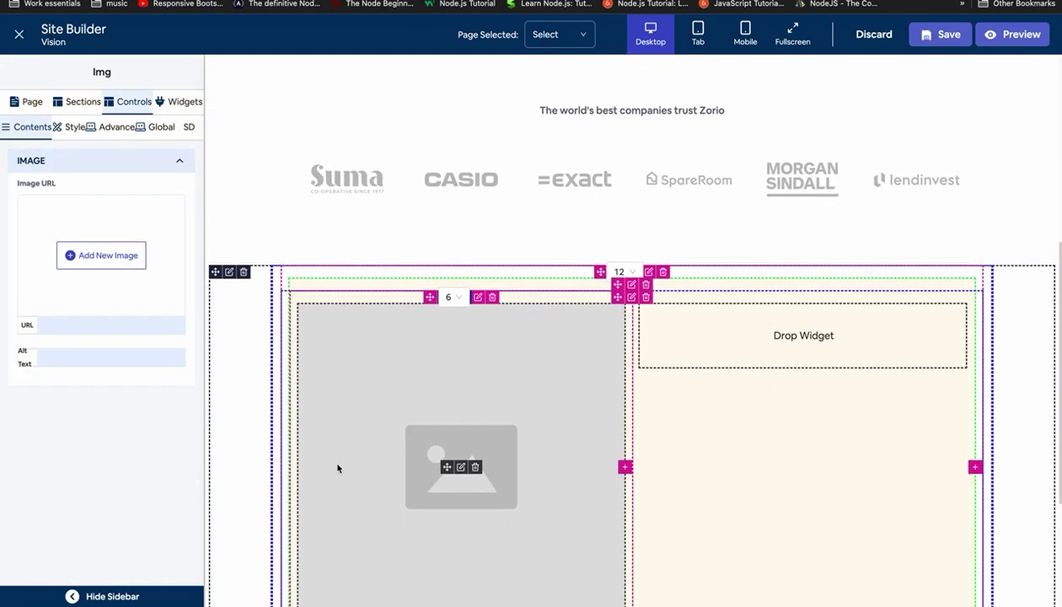
Upload IMAGE.png from the template1-assets folder and use it as the picture in the cream row's Image widget.
left_click(105, 256)
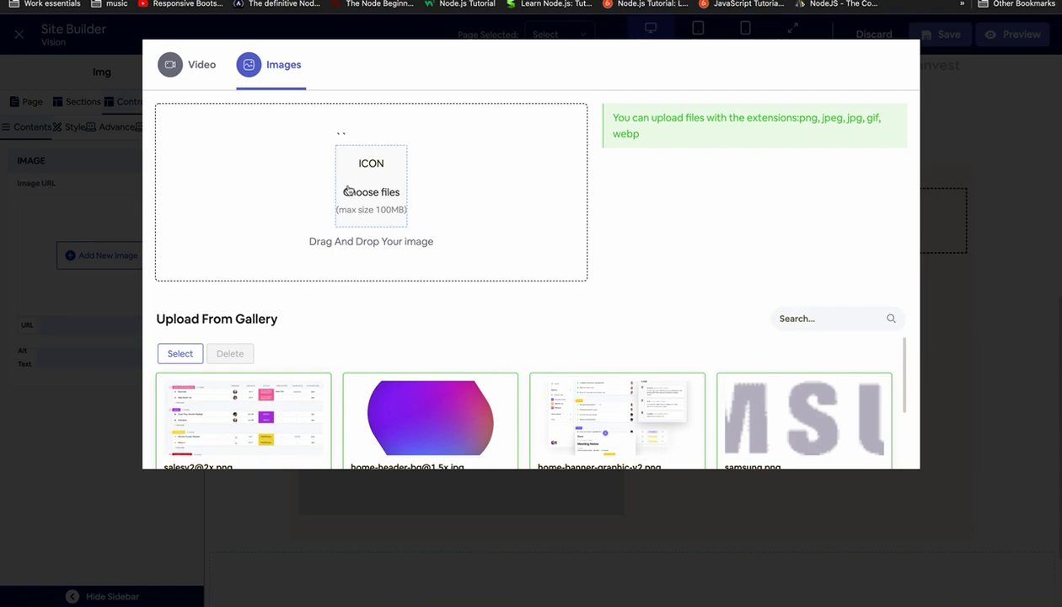
left_click(348, 191)
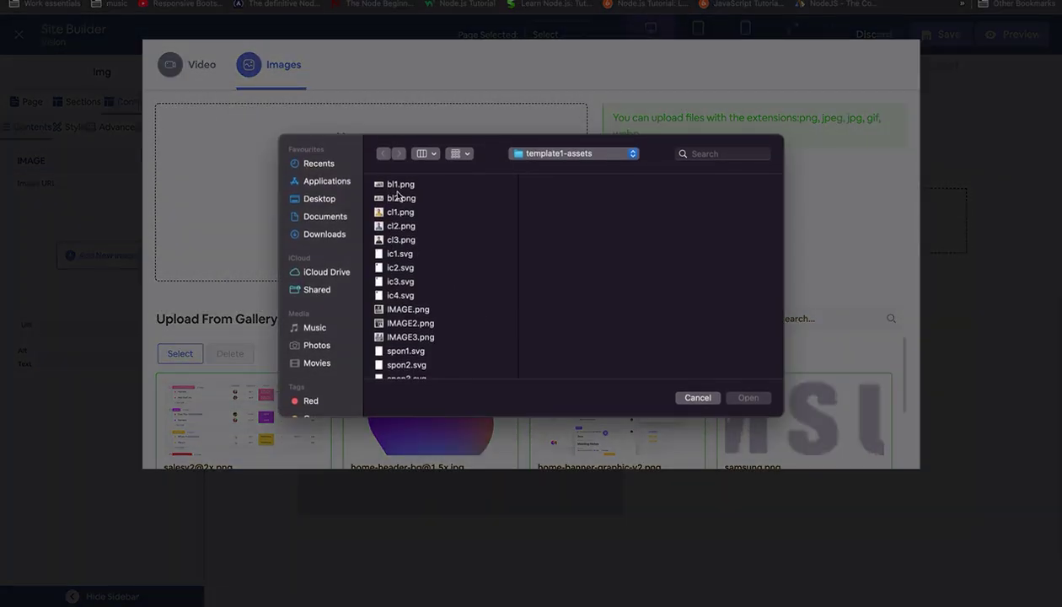
scroll(405, 282, "down", 3)
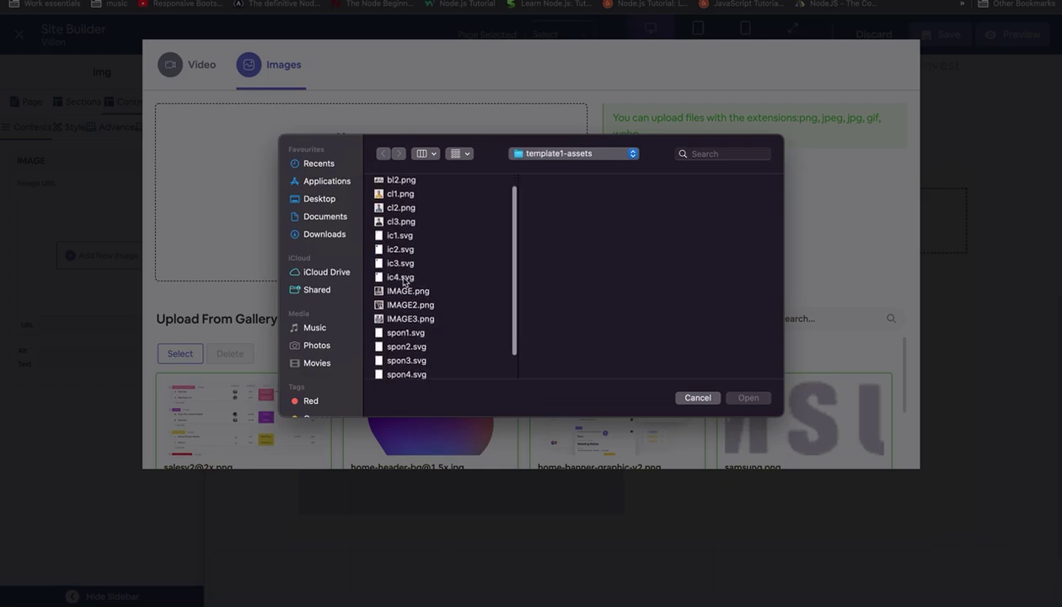
left_click(405, 266)
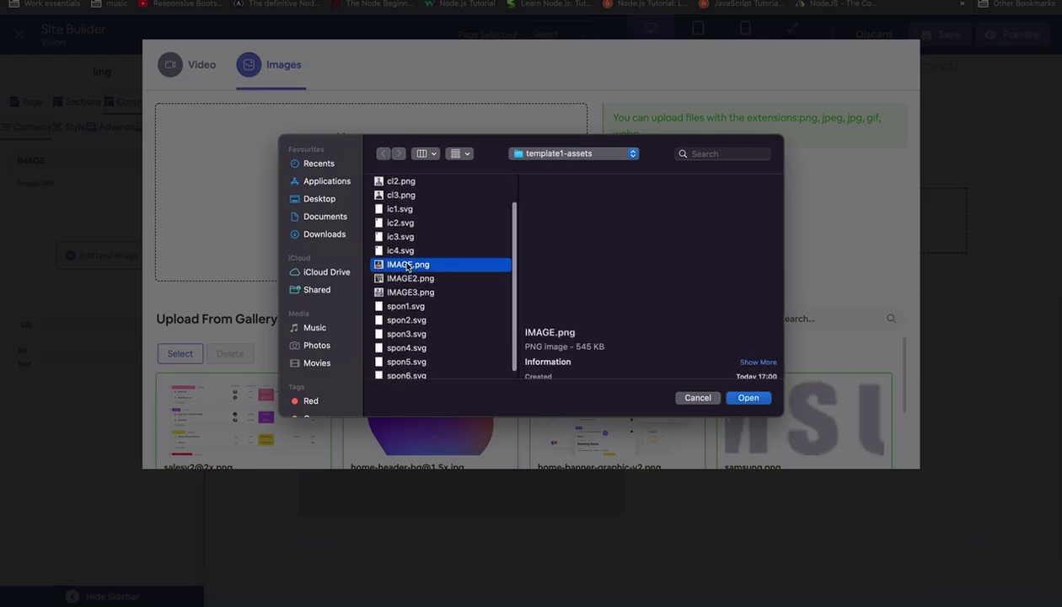
left_click(748, 397)
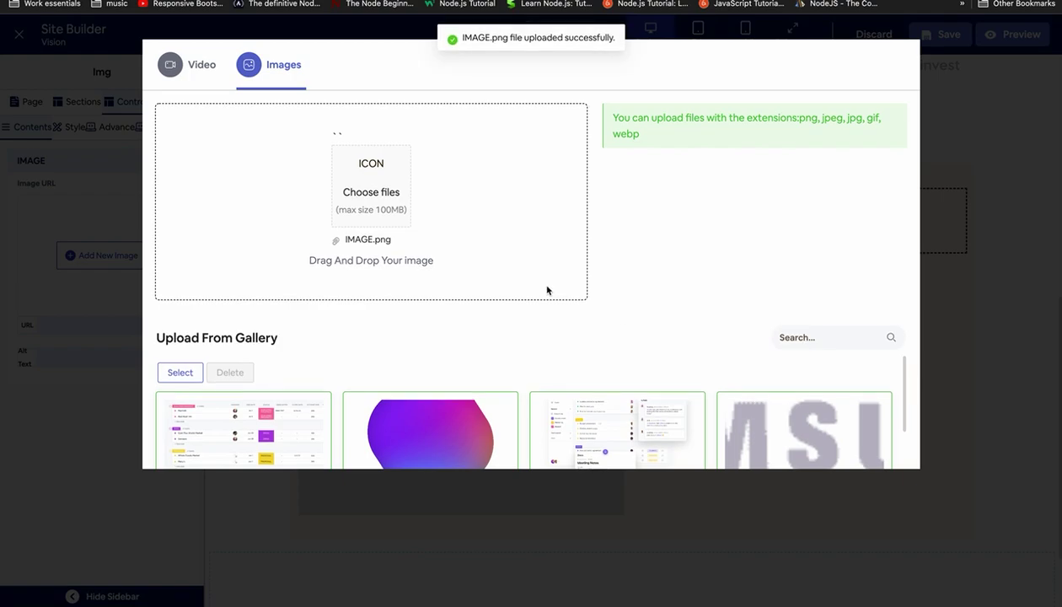
scroll(414, 323, "down", 3)
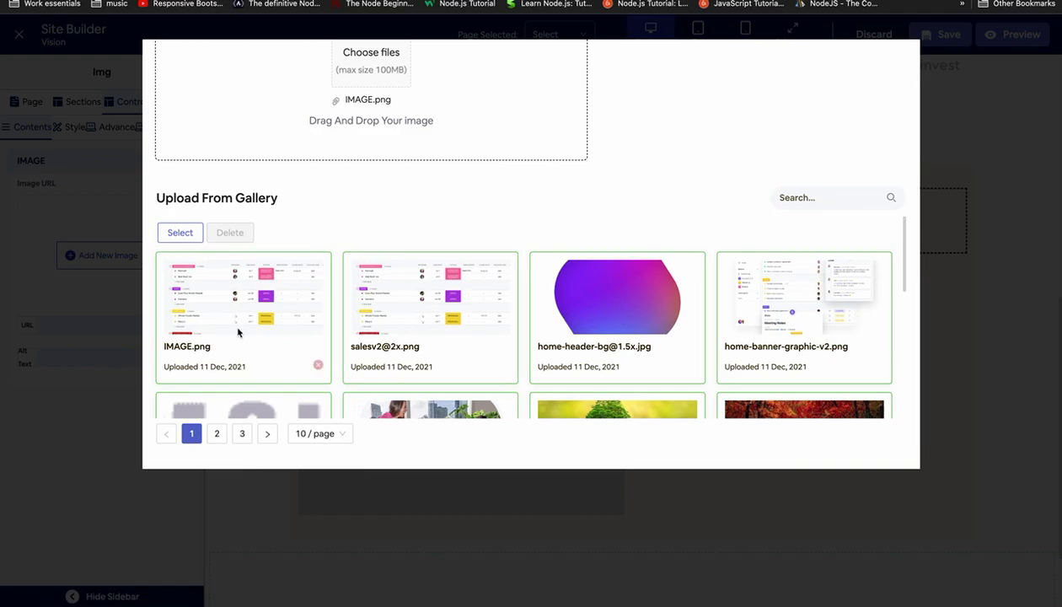
left_click(180, 232)
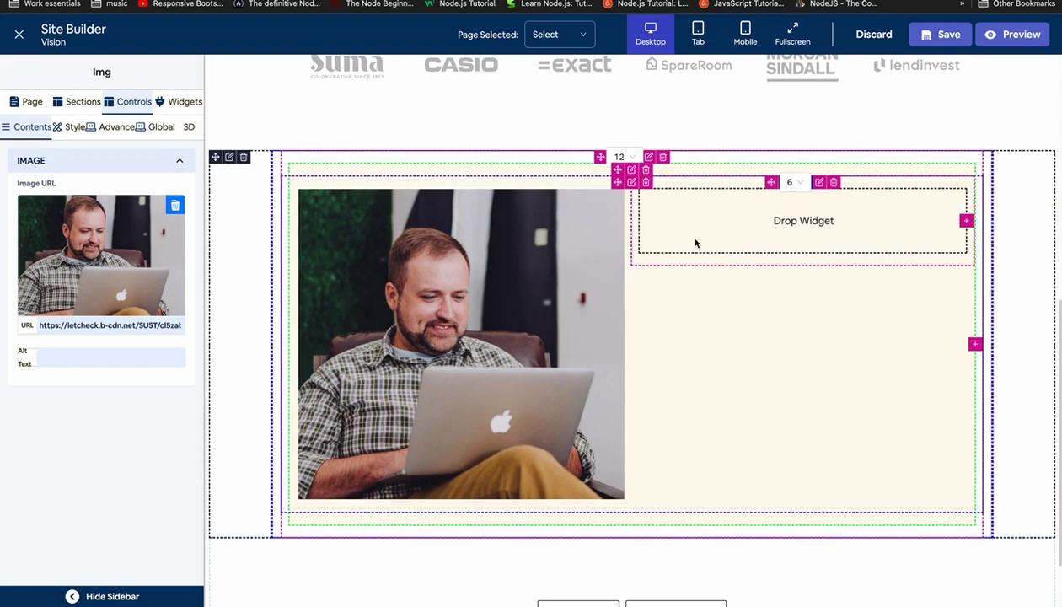
Check the employee performance label in the Figma design, and place a Div widget in the right column of the cream row in Site Builder.
key("ctrl+Left")
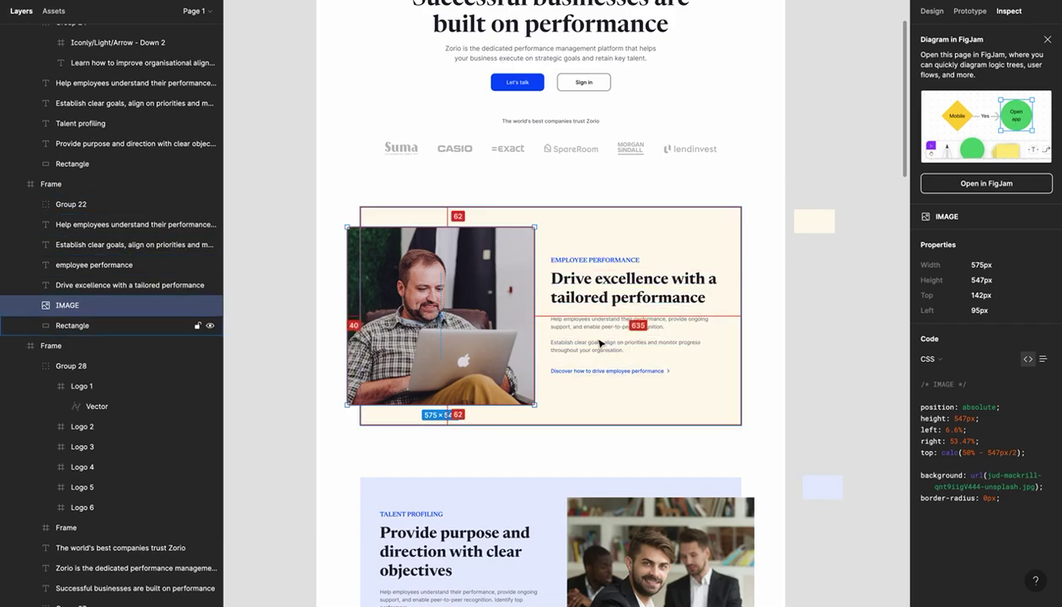
left_click(592, 265)
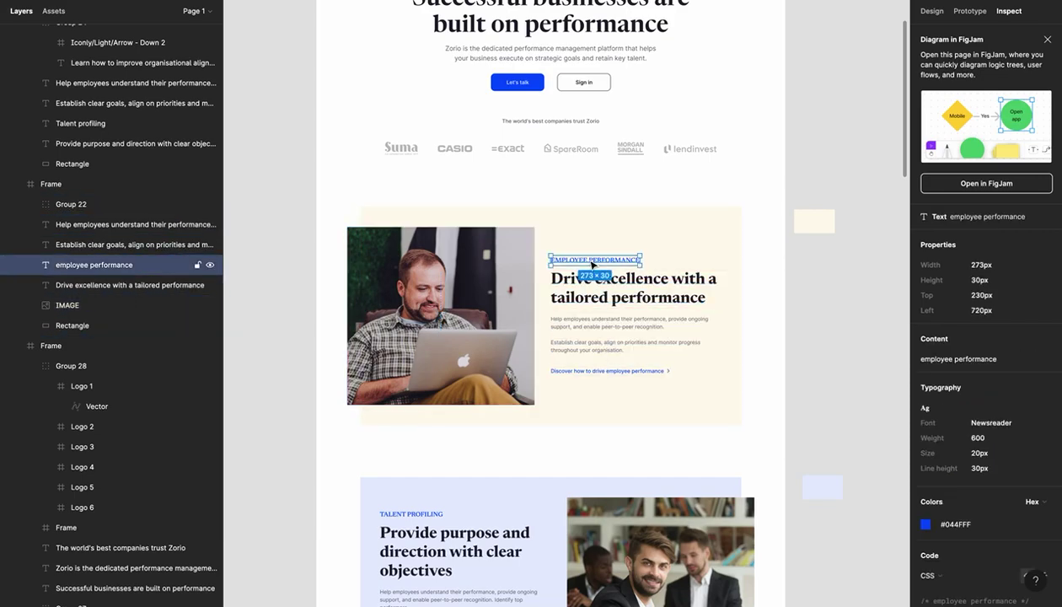
key("ctrl+Right")
right_click(622, 305)
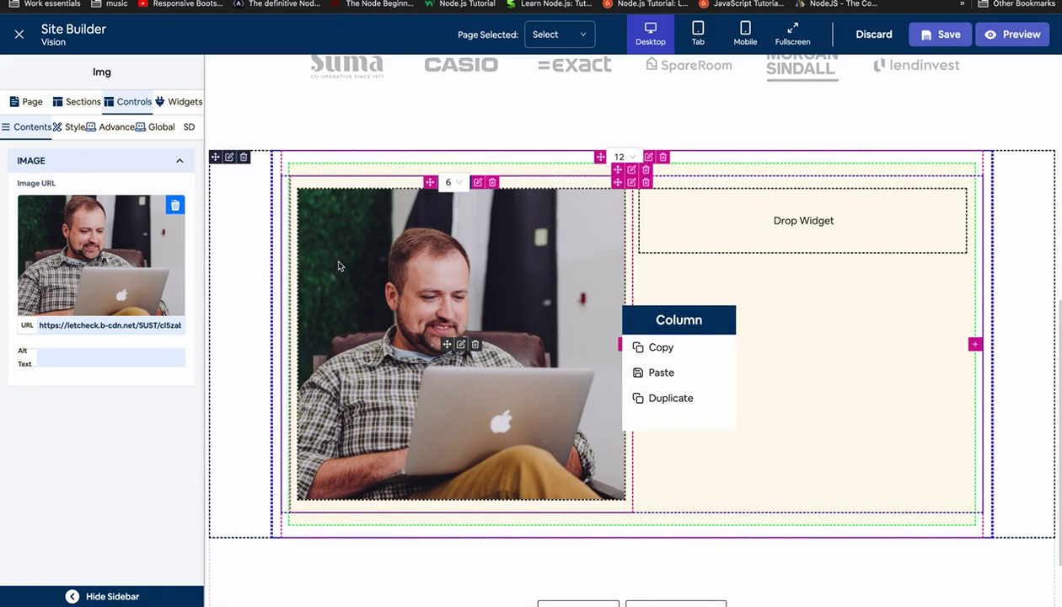
left_click(179, 101)
scroll(113, 292, "down", 3)
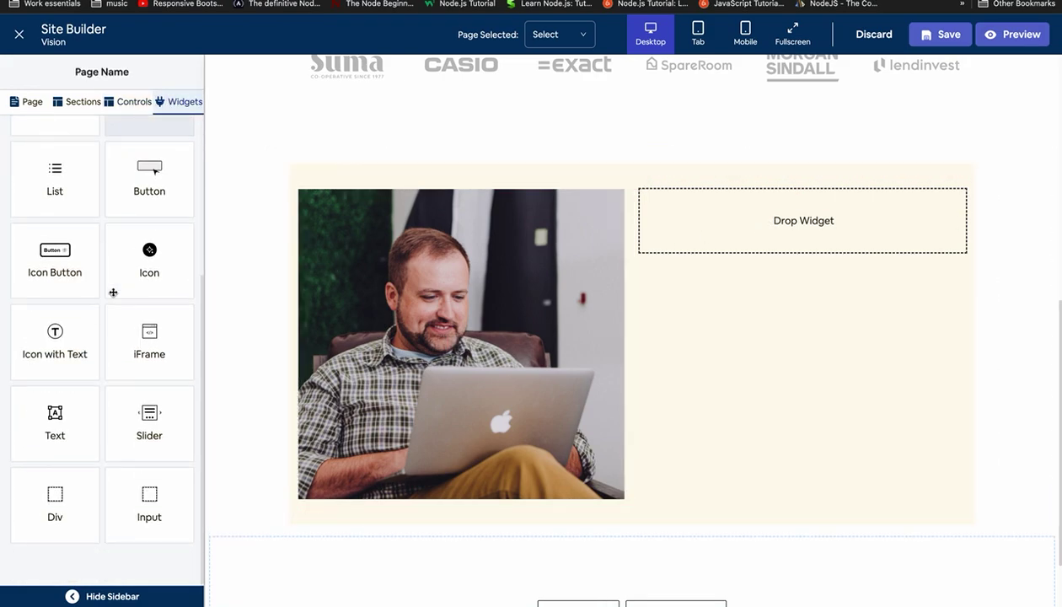
left_click_drag(53, 500, 723, 230)
right_click(723, 230)
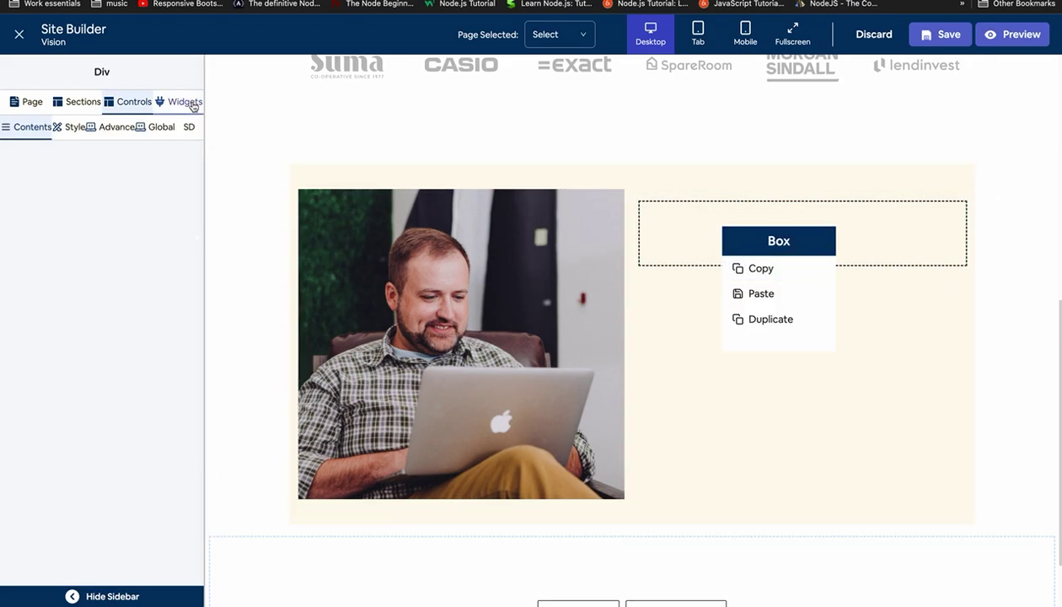
Add a Heading widget inside the right column's Div and set its heading type to H3.
left_click(178, 101)
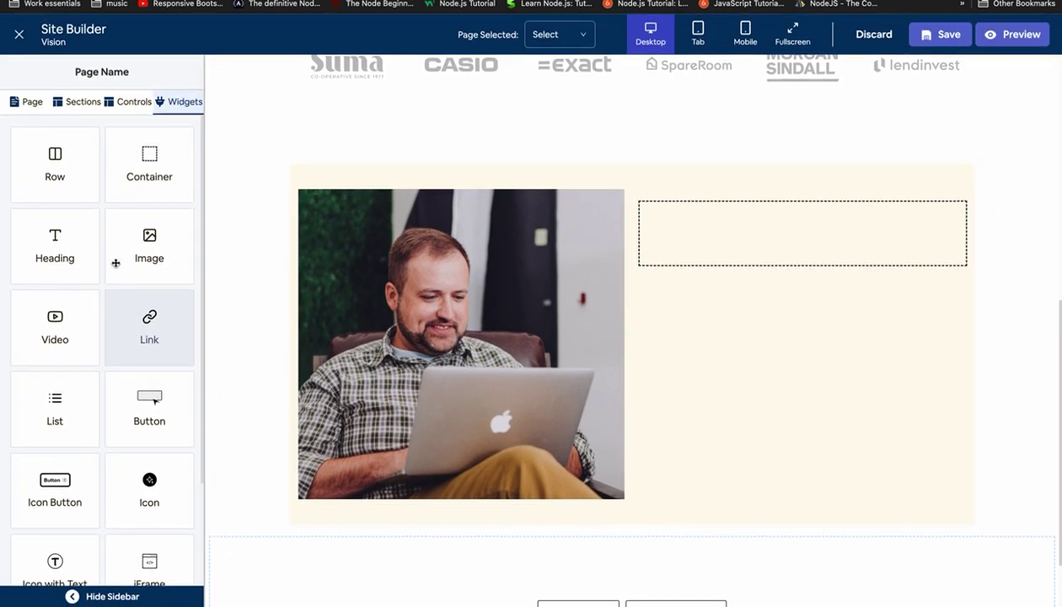
left_click_drag(55, 246, 710, 212)
left_click(51, 246)
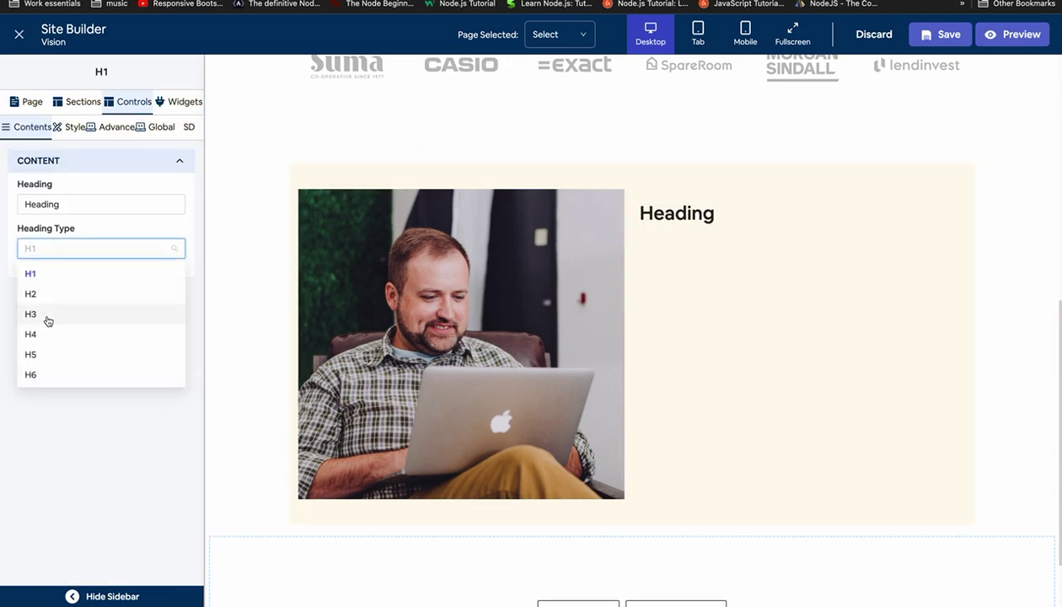
left_click(48, 317)
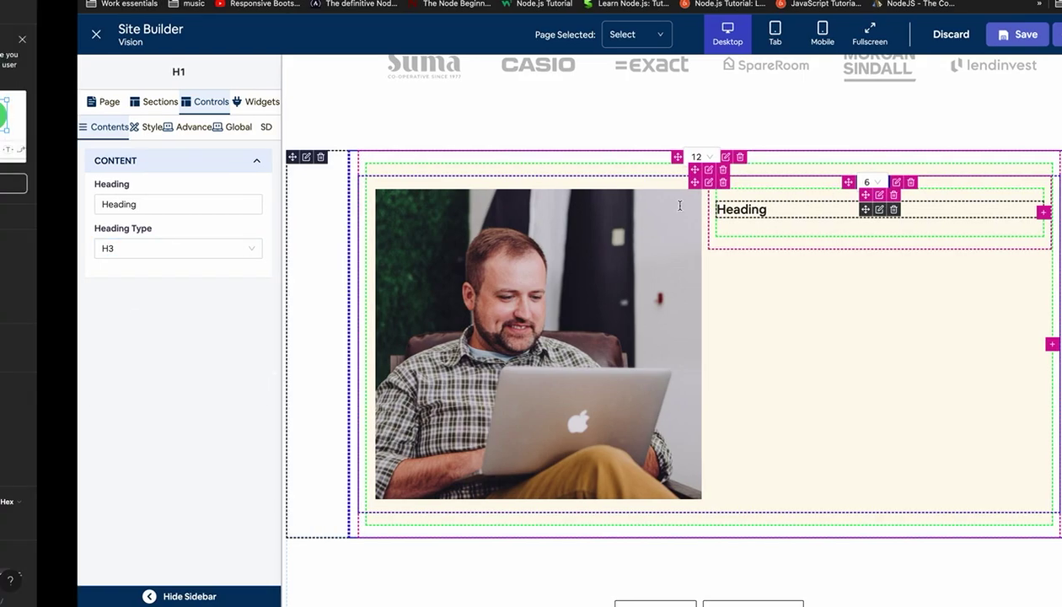
Copy the label text from the Figma design and set the new heading's text in Site Builder to "employee performance".
key("ctrl+Left")
double_click(624, 259)
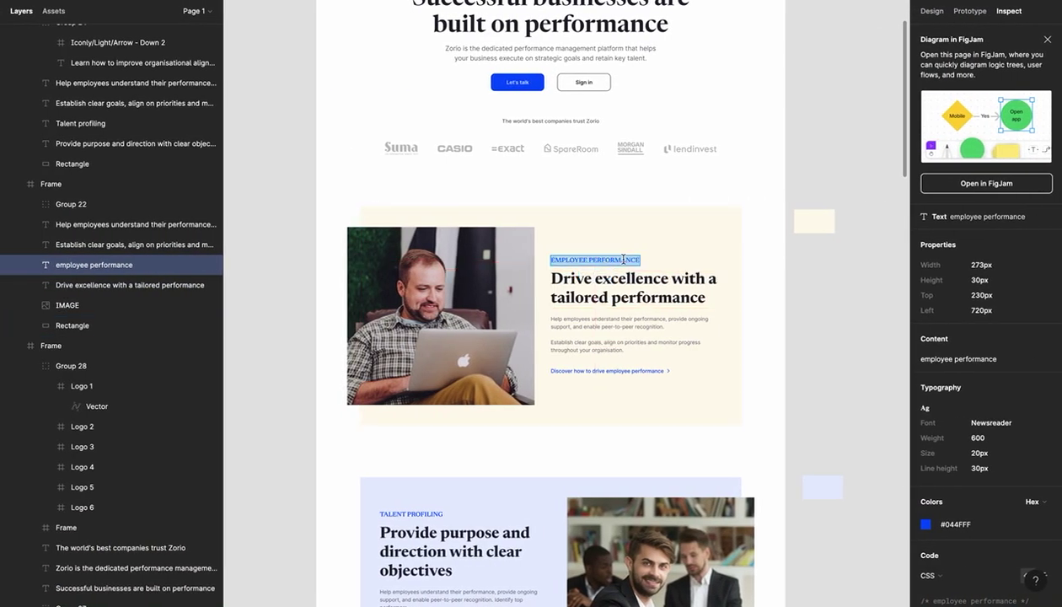
key("ctrl+Right")
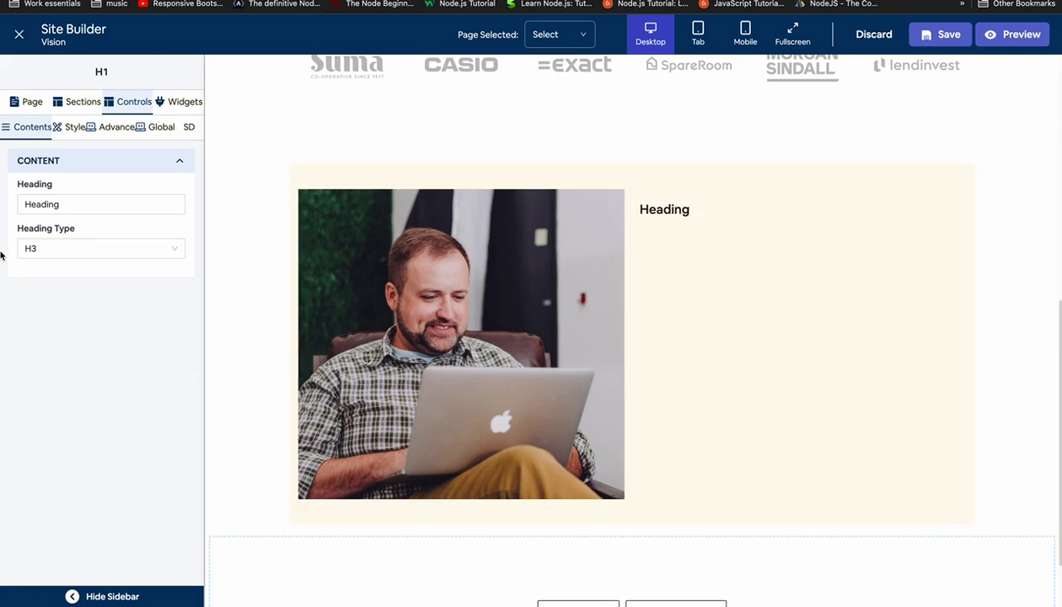
triple_click(55, 205)
type("employee performance")
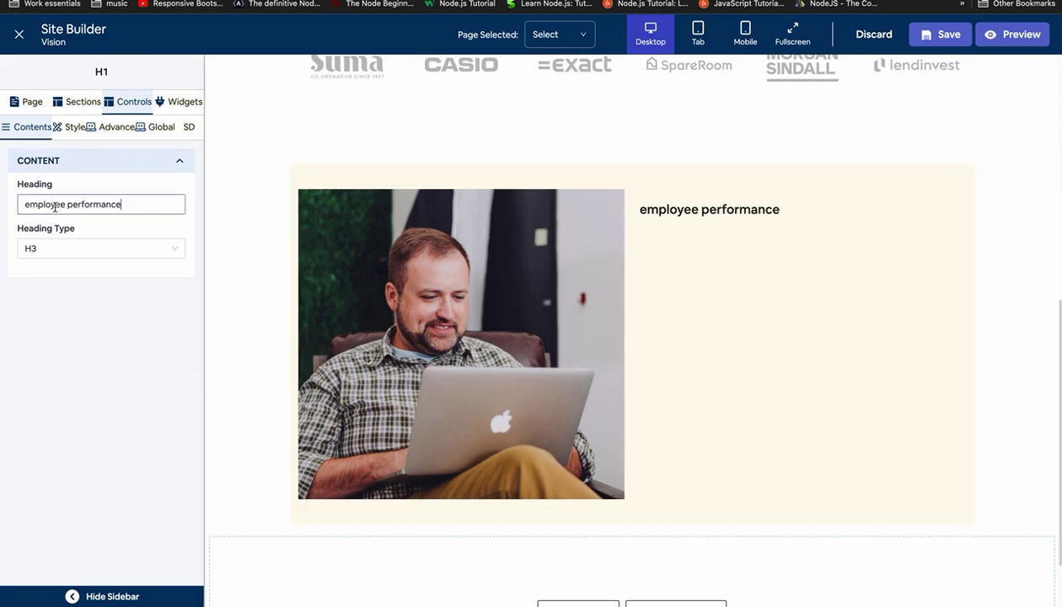
left_click(130, 218)
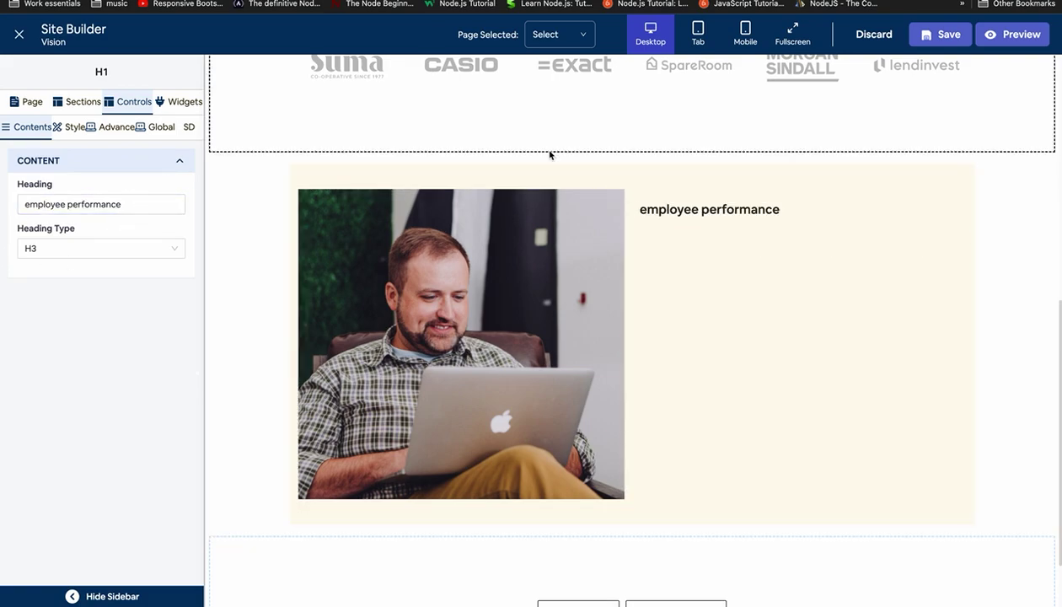
Switch to the Figma design to examine the employee performance label's appearance and typography, and return to Site Builder.
key("ctrl+Left")
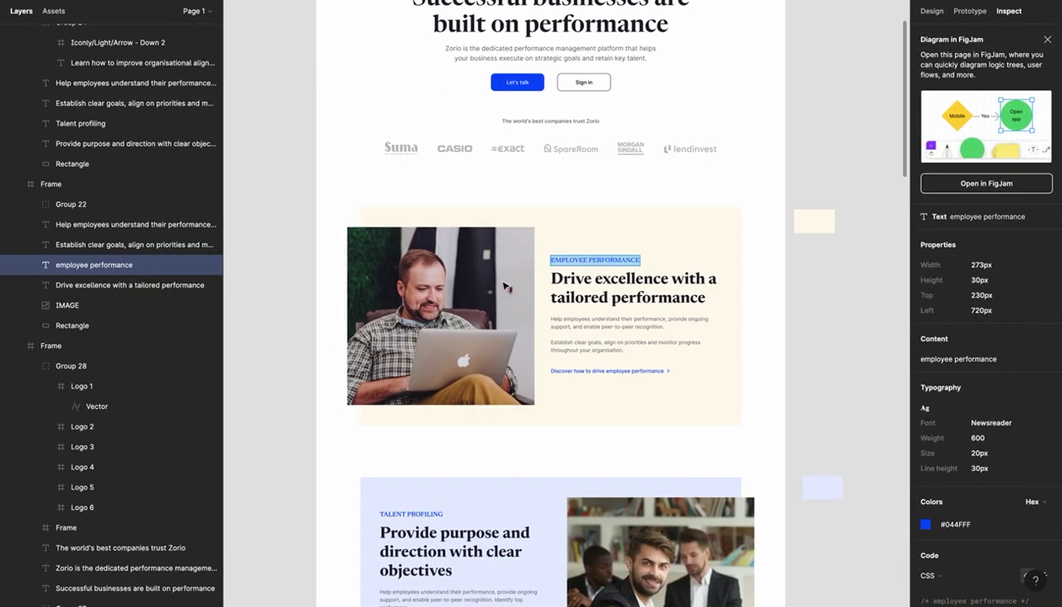
scroll(596, 265, "up", 5)
scroll(596, 265, "right", 3)
scroll(595, 264, "down", 2)
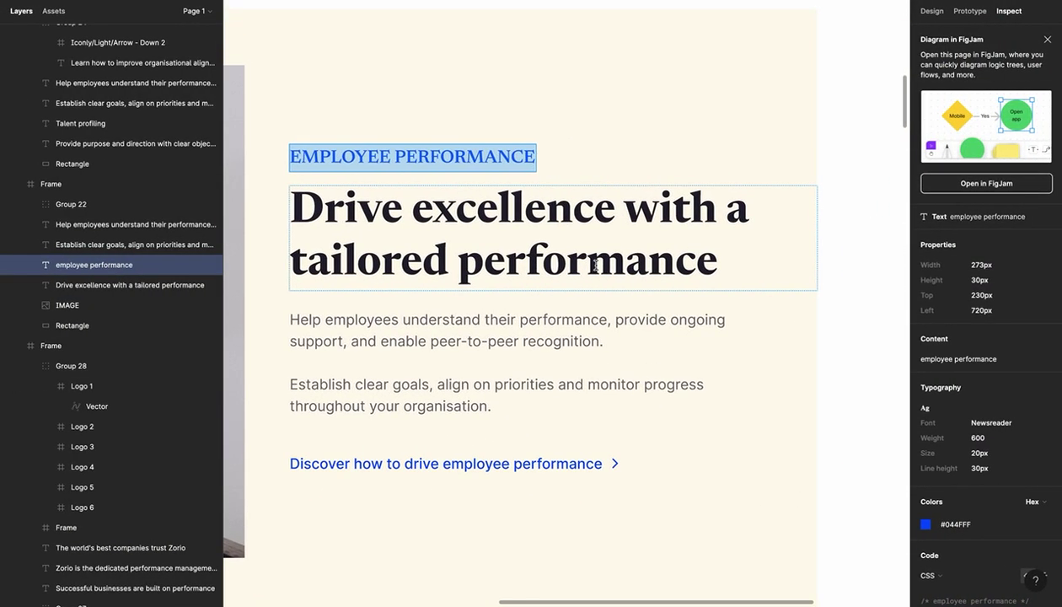
key("ctrl+Right")
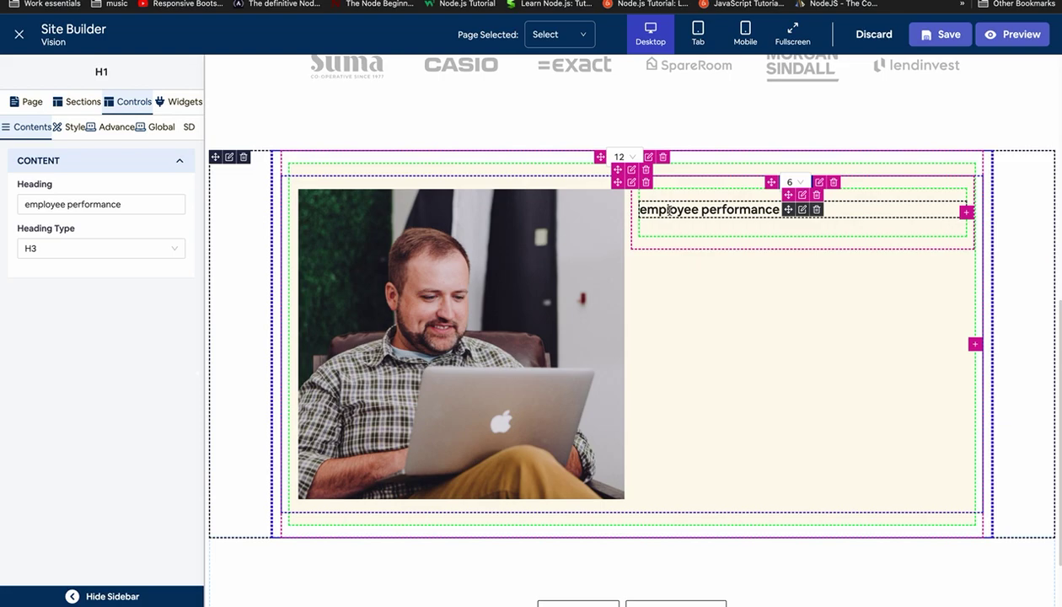
key("ctrl+Left")
left_click(466, 156)
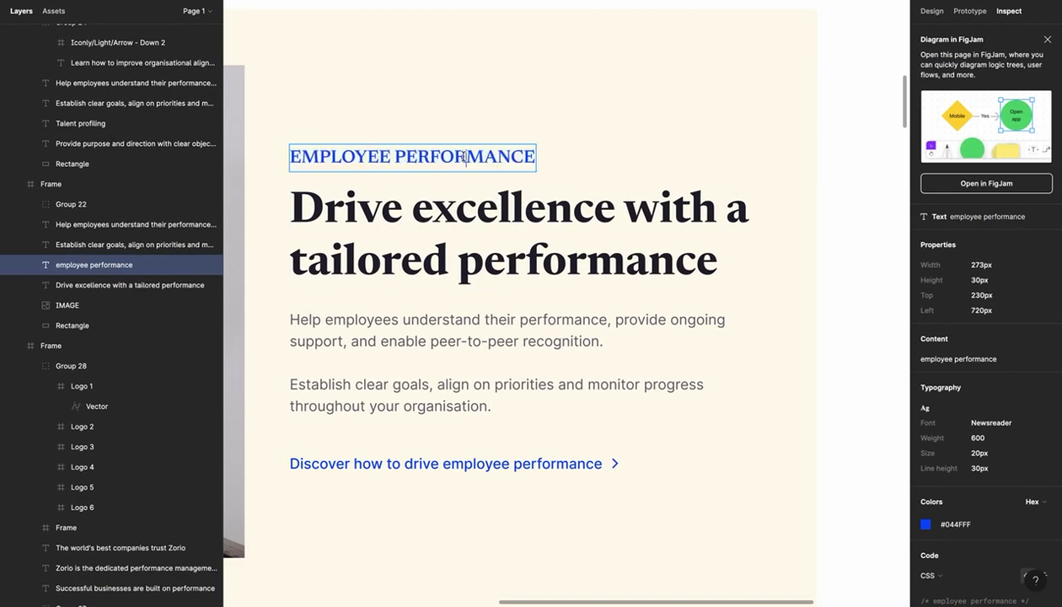
key("ctrl+Right")
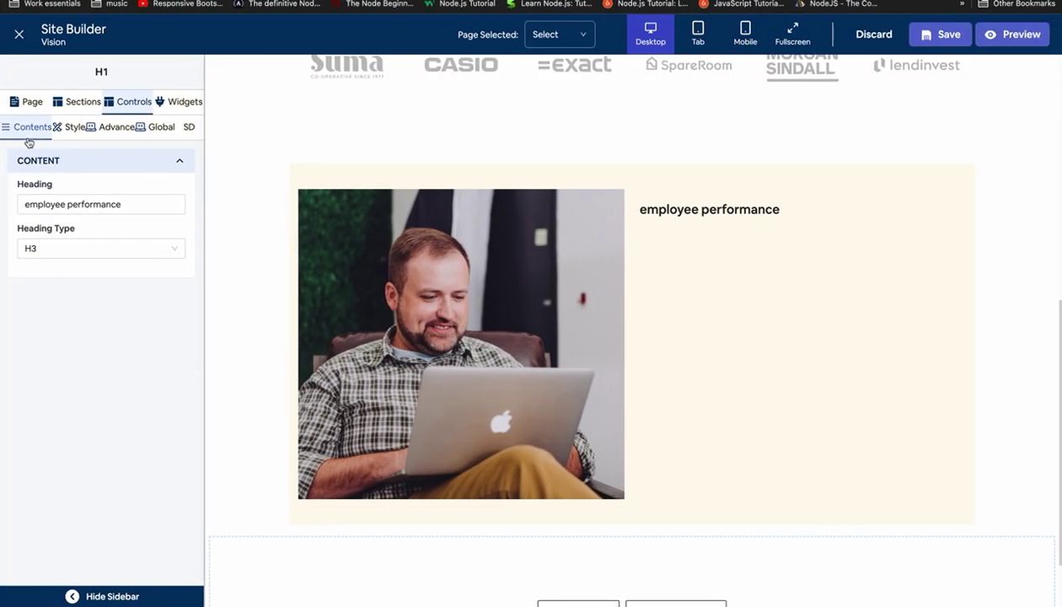
Following the label's Figma typography, set the heading's font size to 20 px, weight to 600 (Semi-Bold) and alignment to left.
left_click(115, 126)
left_click(100, 159)
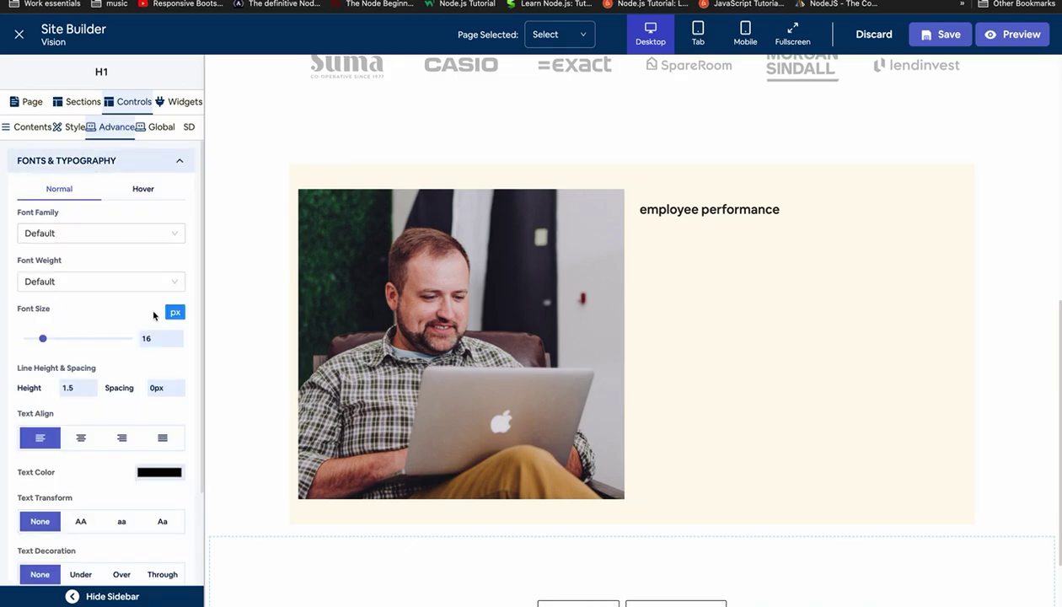
key("ctrl+Left")
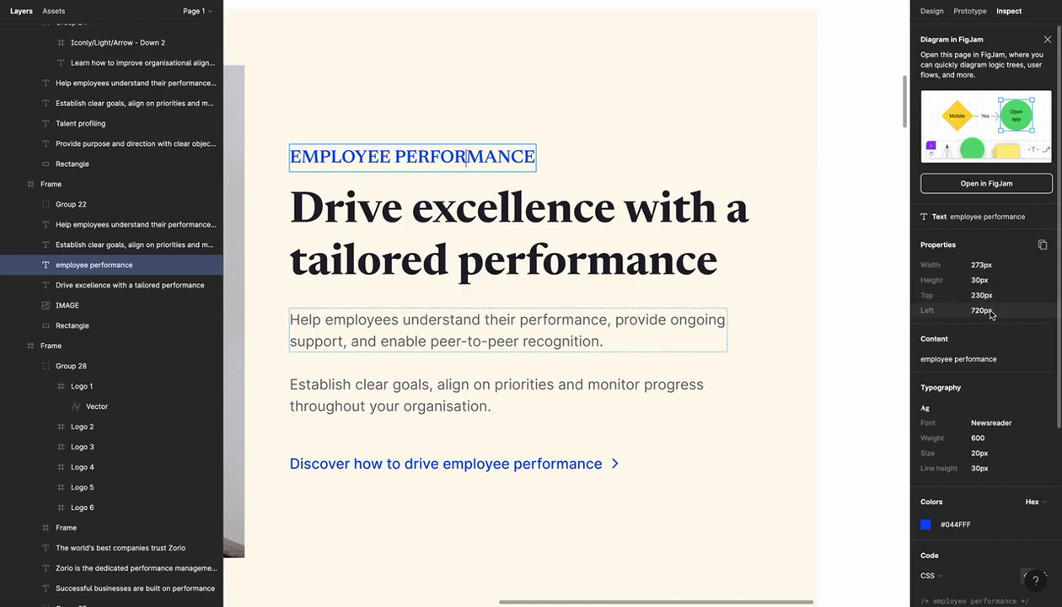
scroll(993, 454, "down", 1)
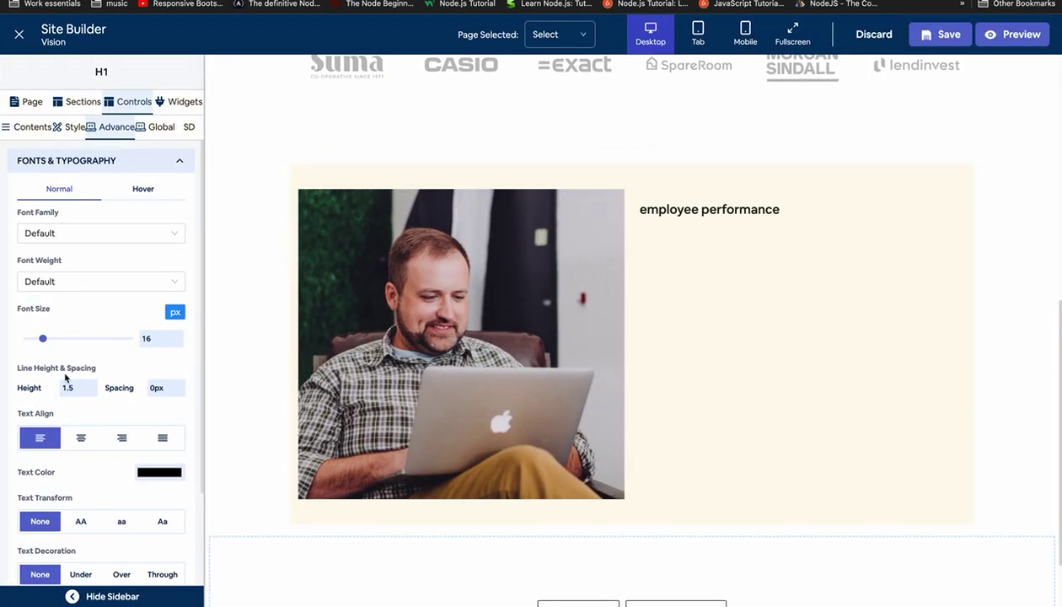
double_click(156, 335)
type("20")
left_click(59, 283)
left_click(54, 431)
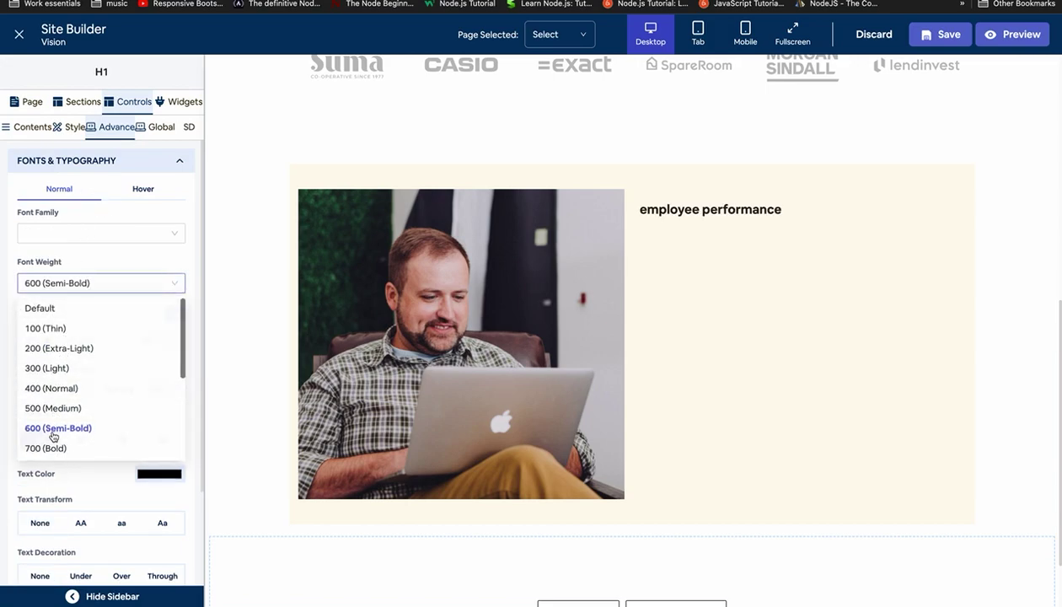
left_click(45, 438)
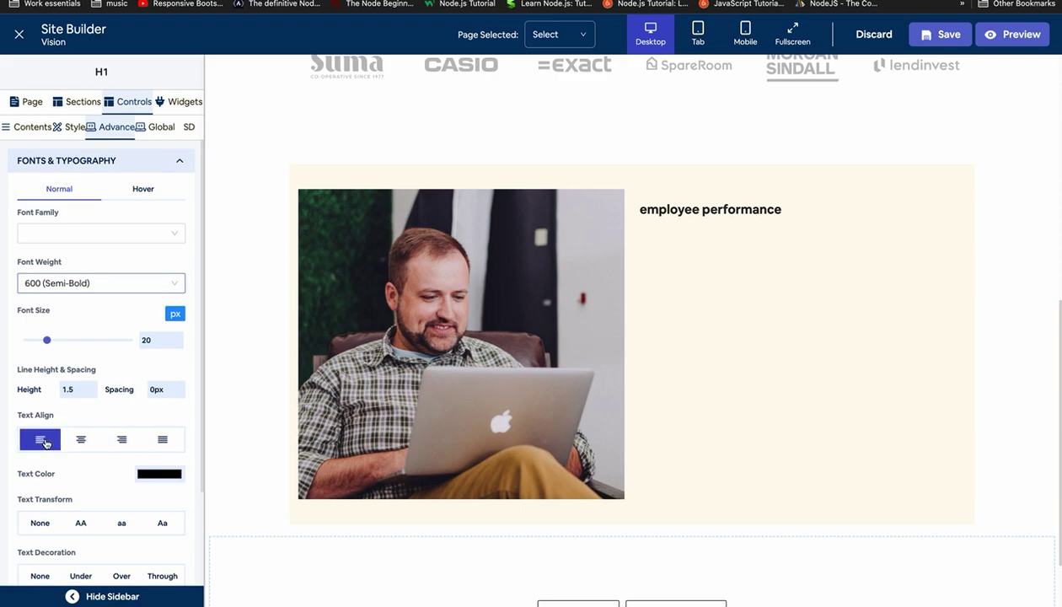
Set the employee performance heading's text colour to hex 044FFF.
scroll(146, 410, "down", 2)
left_click(156, 362)
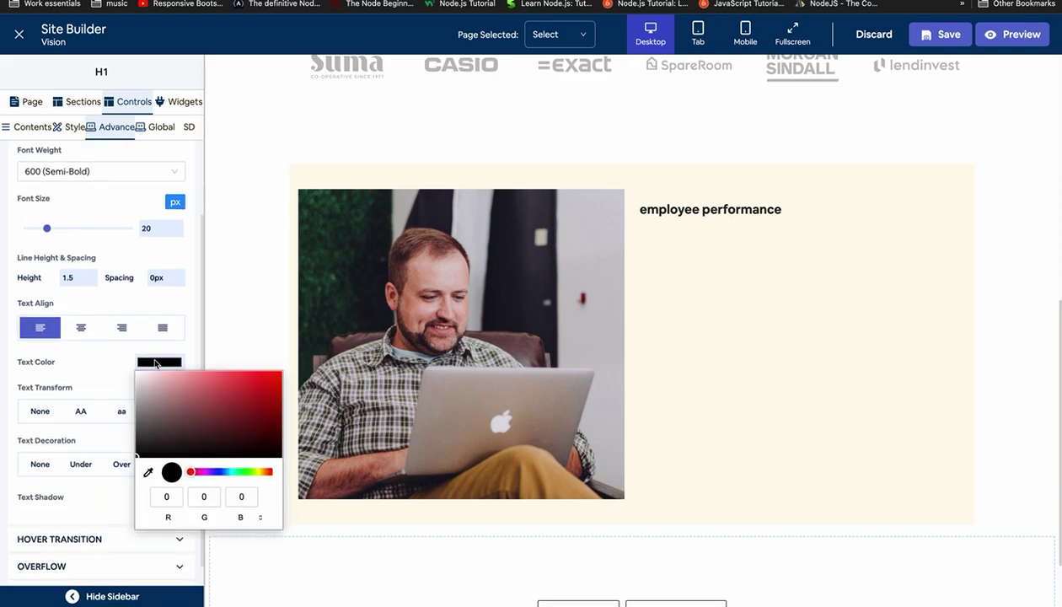
left_click(199, 514)
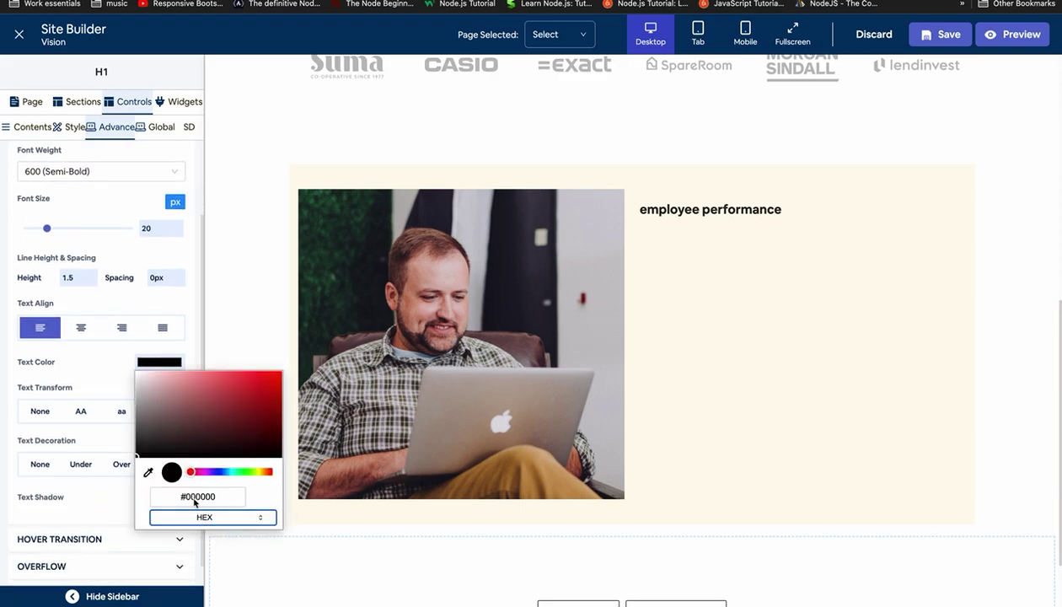
left_click(195, 498)
type("044FFF")
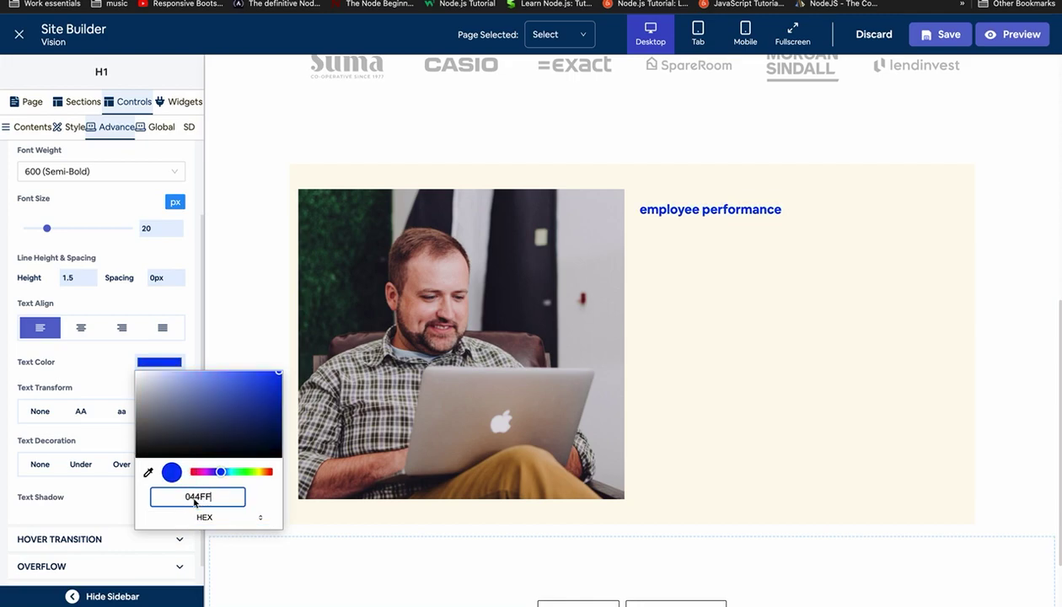
left_click(110, 388)
Apply the uppercase text transform to the employee performance heading and set its line height to 30px.
left_click(91, 406)
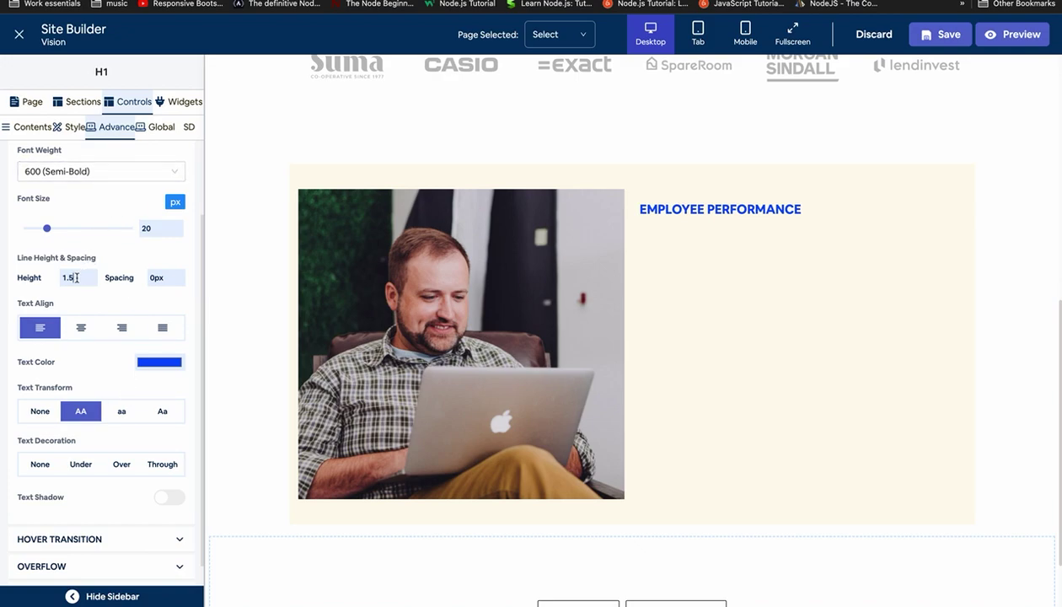
type("30px")
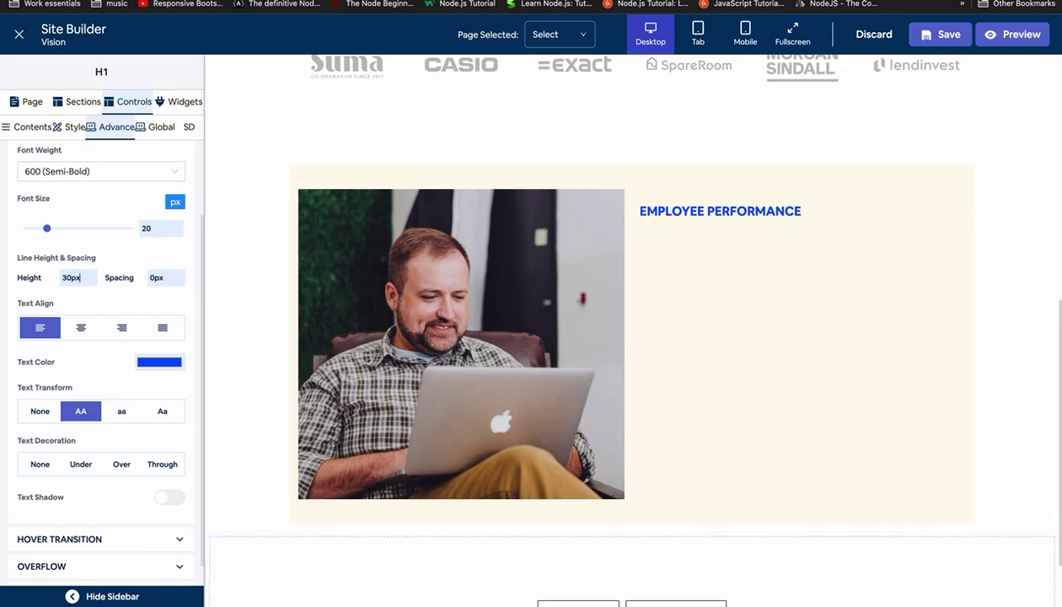
scroll(121, 272, "up", 3)
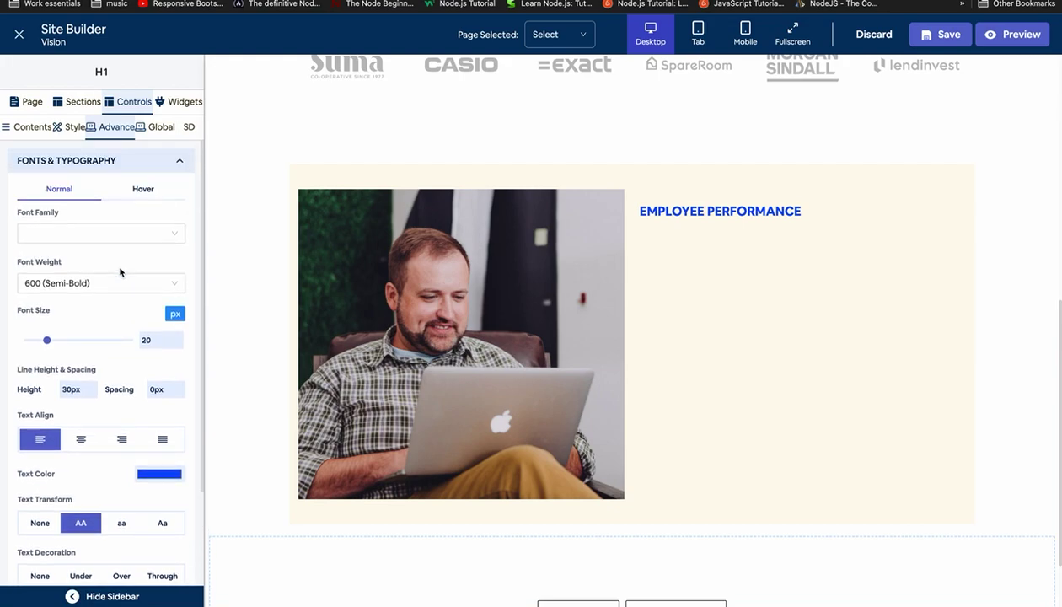
Set the employee performance heading's top margin to 0 and its bottom margin to 20px.
left_click(77, 157)
left_click(74, 128)
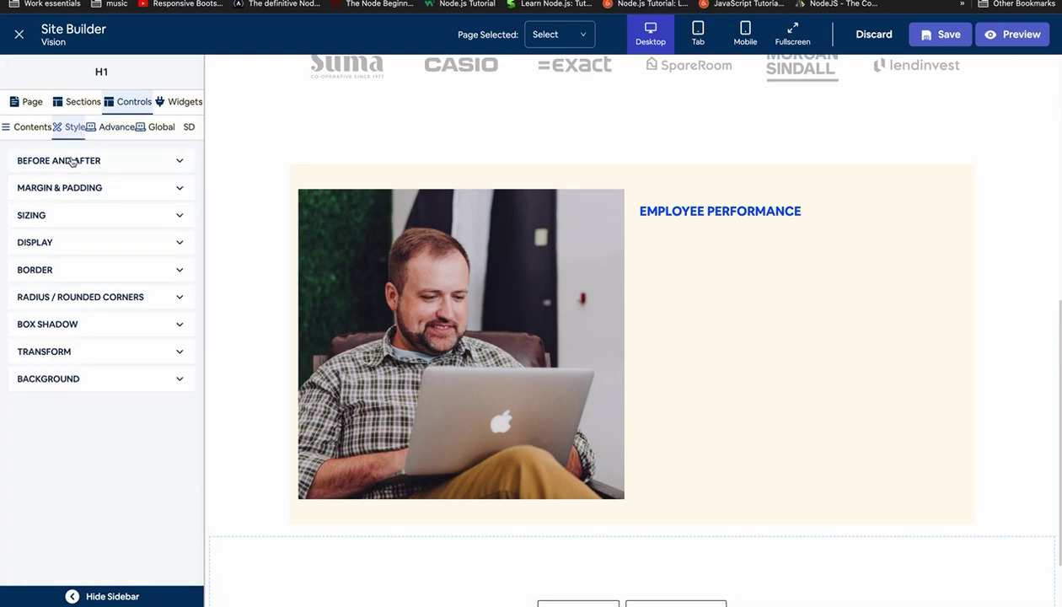
left_click(65, 189)
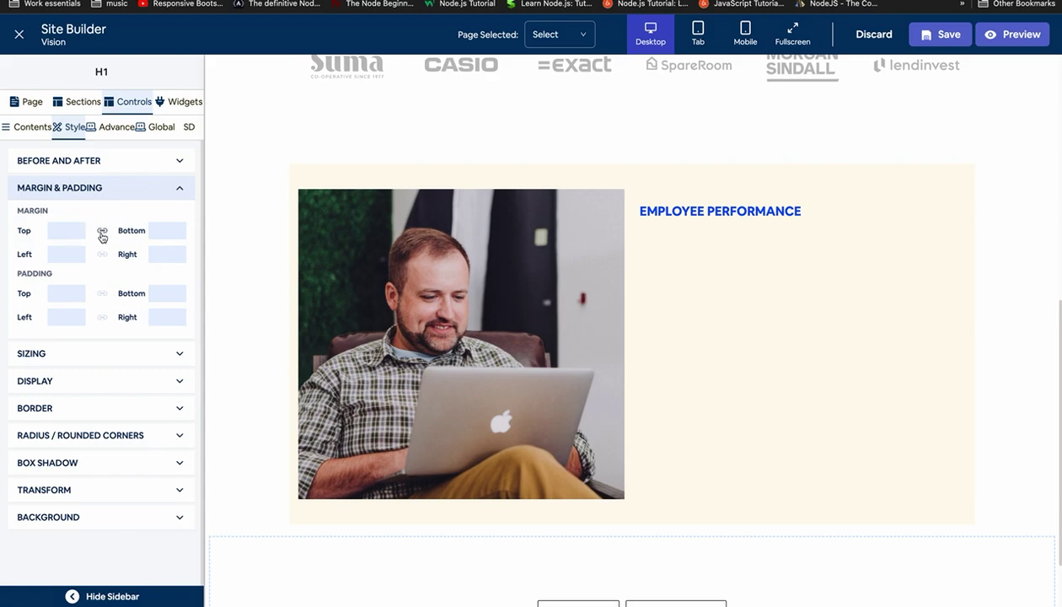
left_click(62, 230)
type("20px")
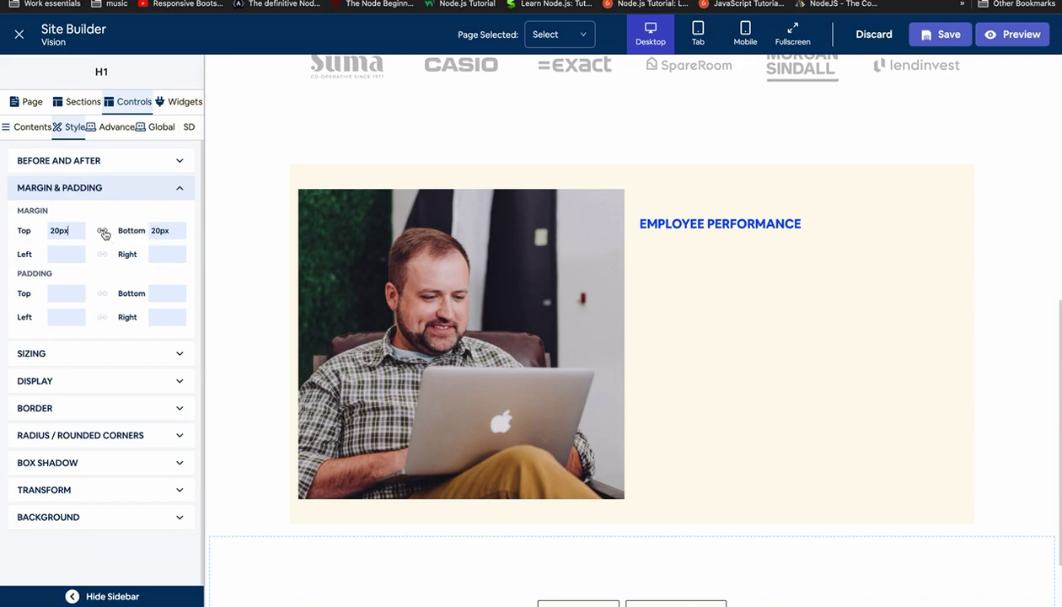
double_click(67, 230)
type("0")
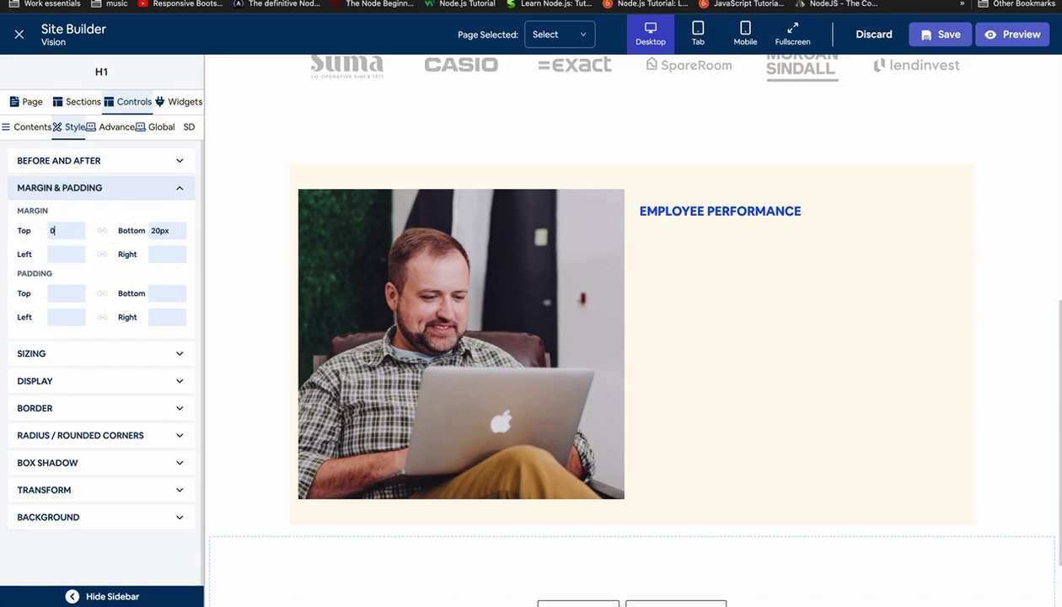
left_click(110, 189)
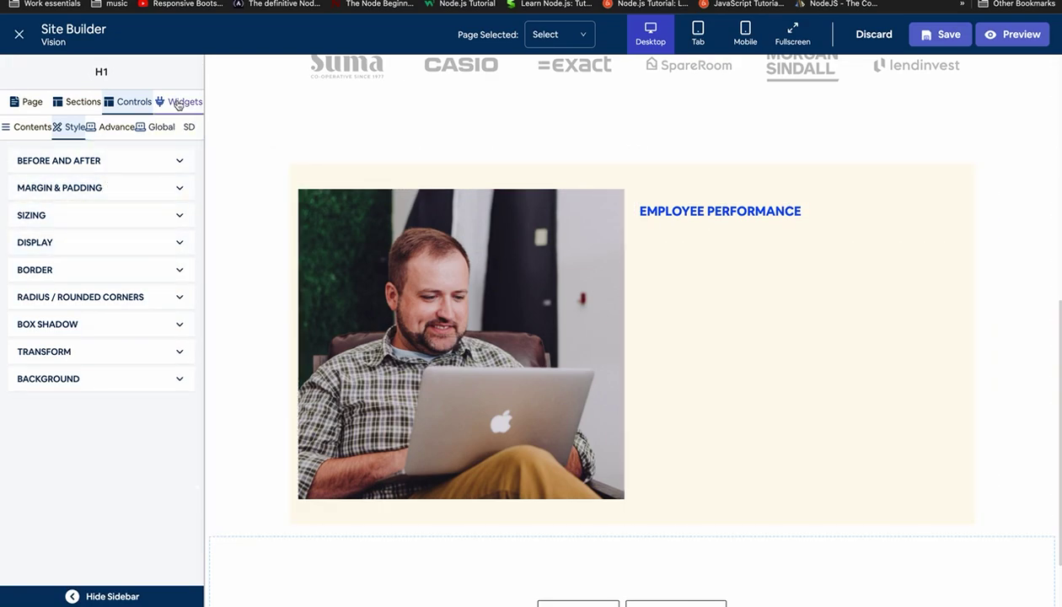
Add an H2 heading below the employee performance label with the text "Drive excellence with a tailored performance", copied from the Figma design.
left_click(178, 102)
left_click_drag(68, 238, 730, 227)
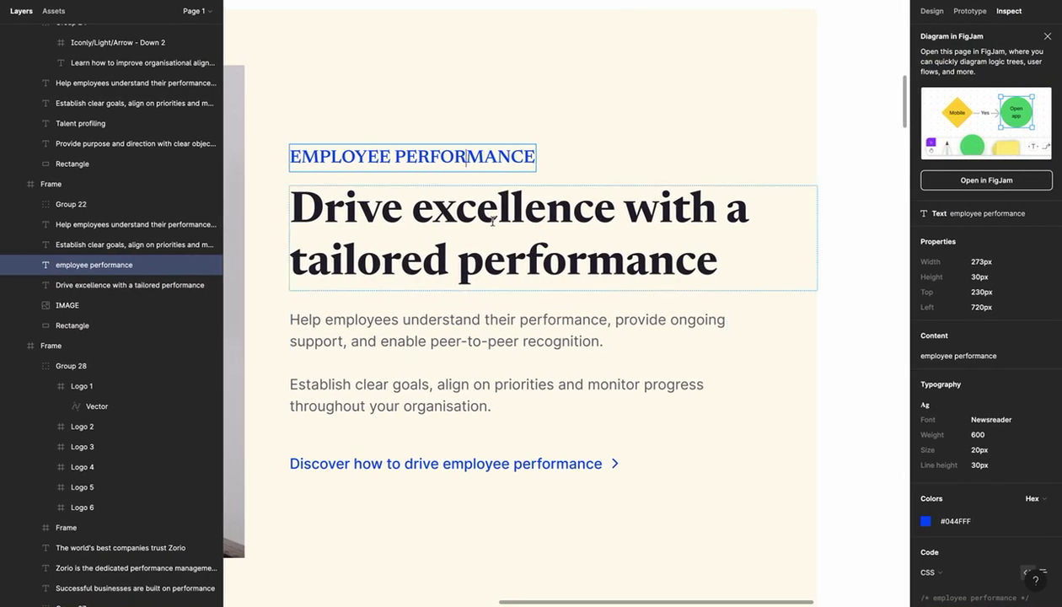
left_click(492, 221)
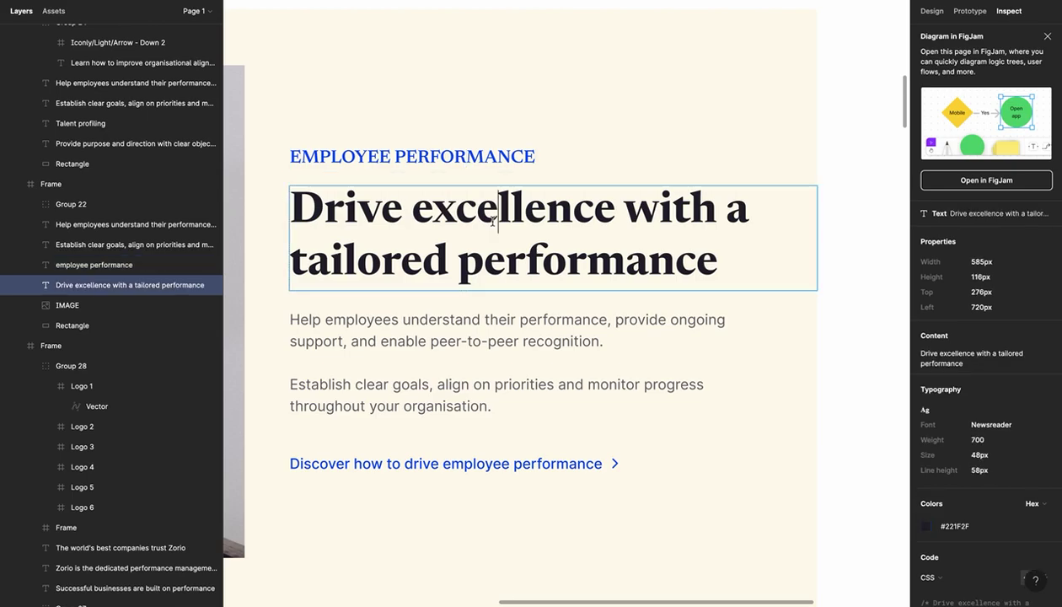
key("super+a")
key("super+c")
key("ctrl+Right")
double_click(48, 204)
key("super+v")
left_click(57, 251)
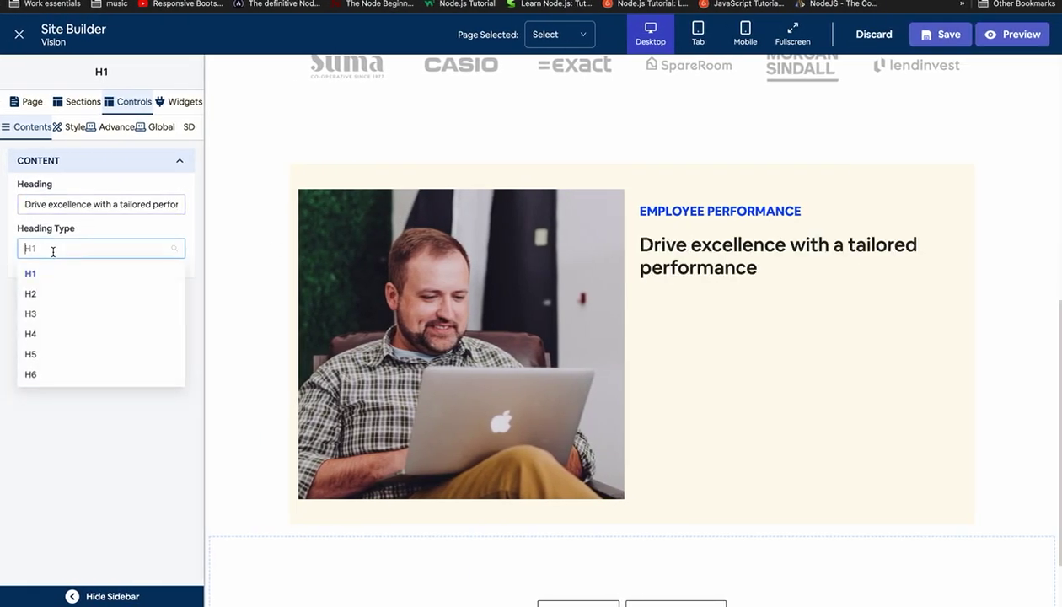
left_click(57, 296)
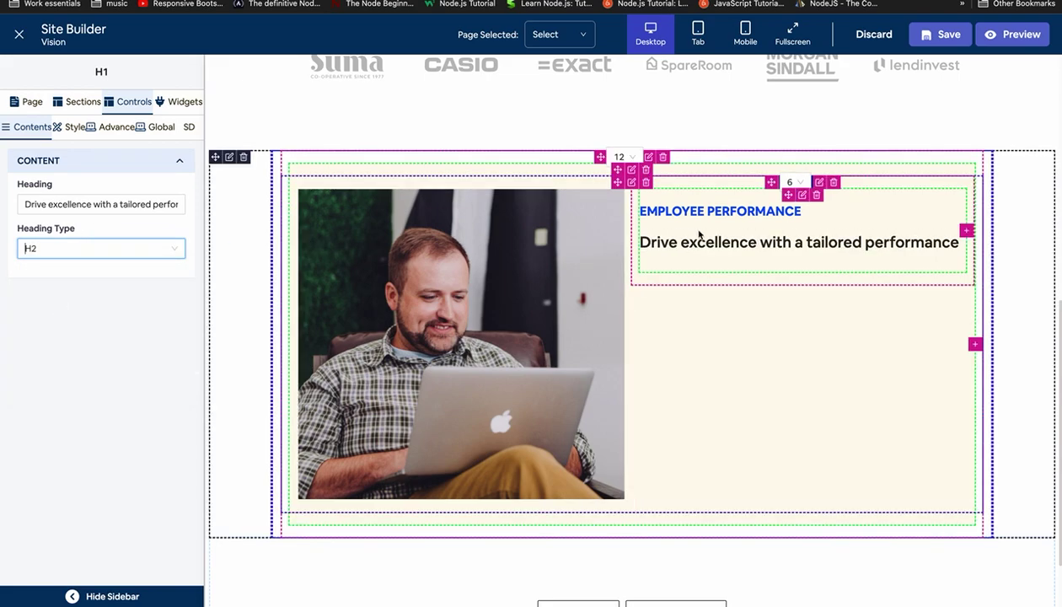
Check the headline's typography and colour in Figma, and set the new heading's text colour to hex 221F2F in Site Builder.
left_click(70, 127)
left_click(110, 126)
left_click(99, 164)
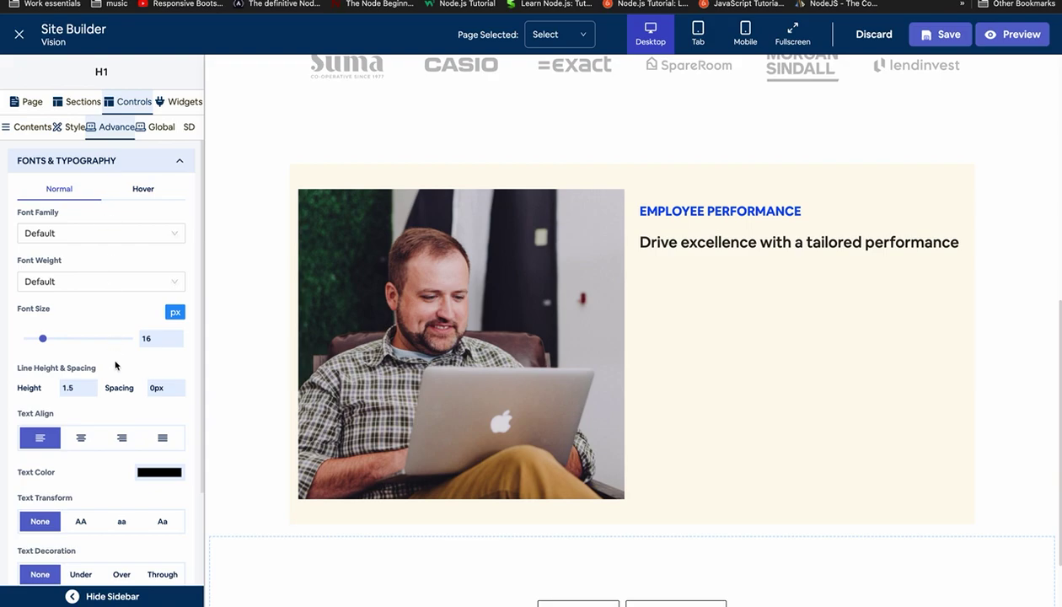
key("ctrl+Left")
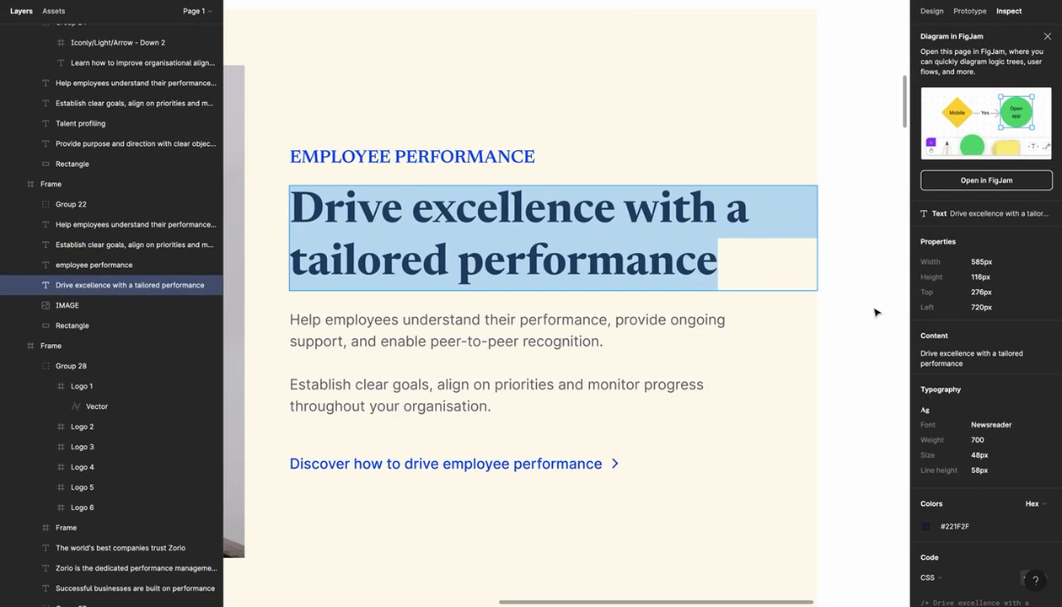
scroll(1019, 384, "down", 5)
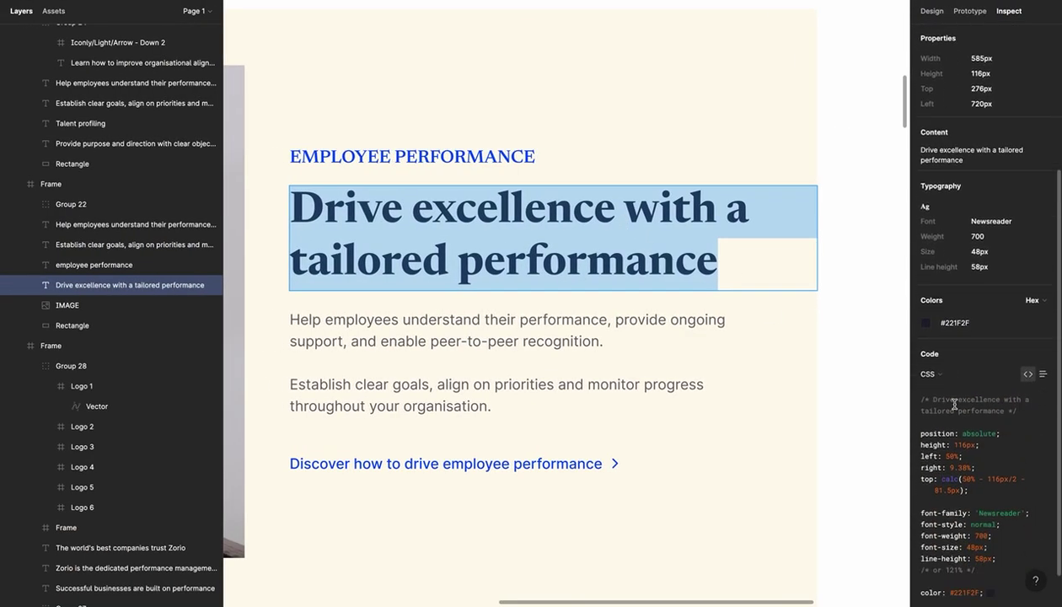
scroll(954, 405, "down", 1)
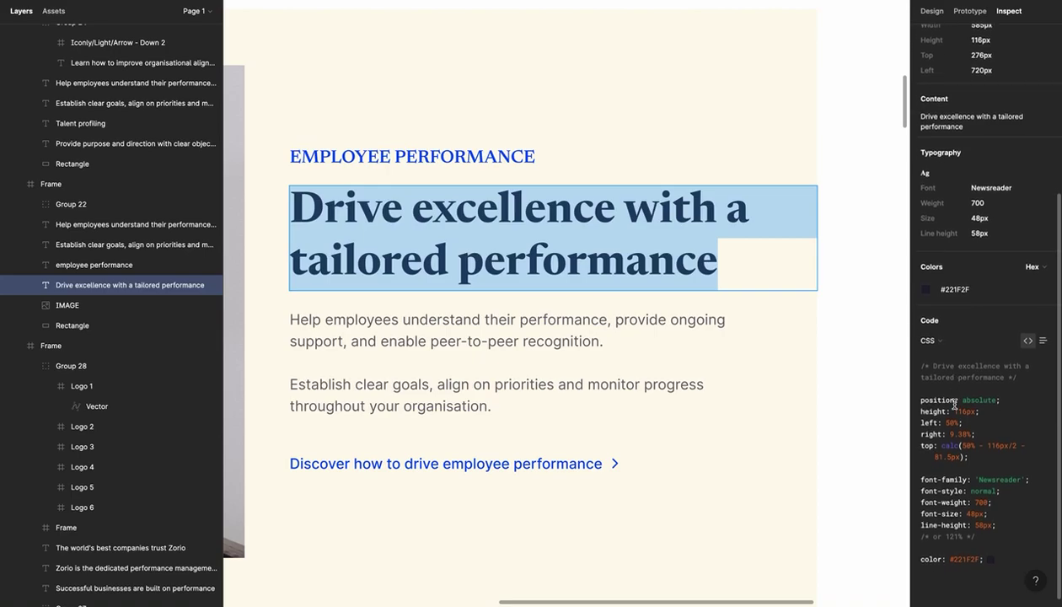
key("ctrl+Right")
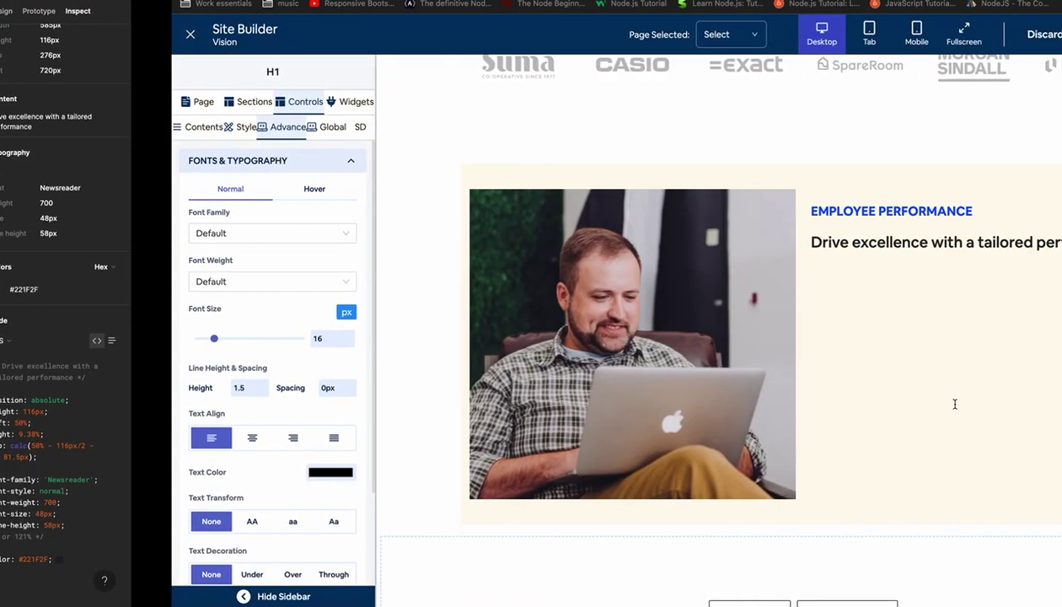
left_click(175, 472)
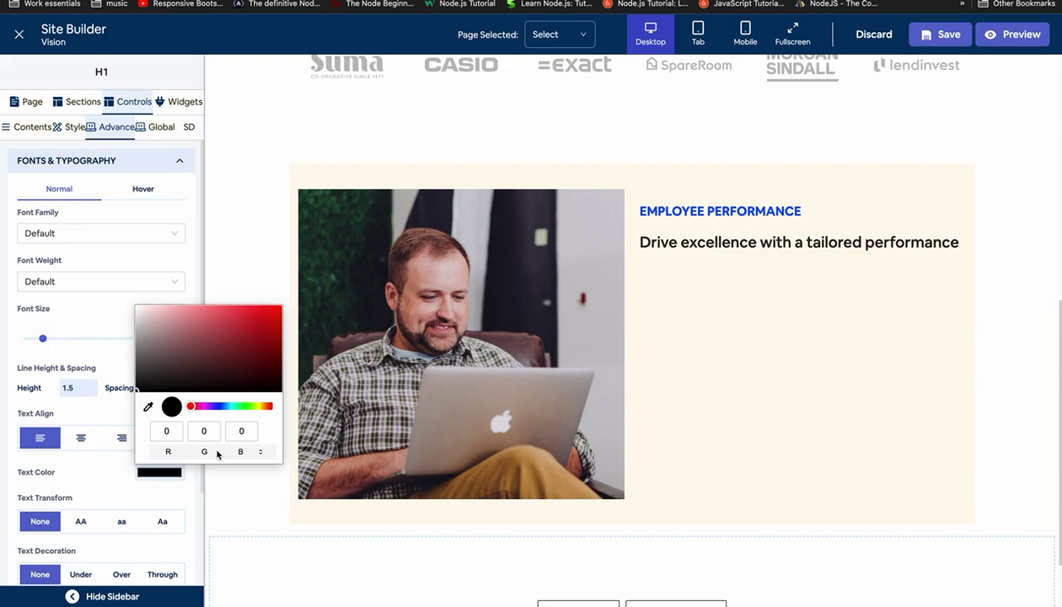
left_click(211, 450)
left_click(201, 433)
type("221F2F")
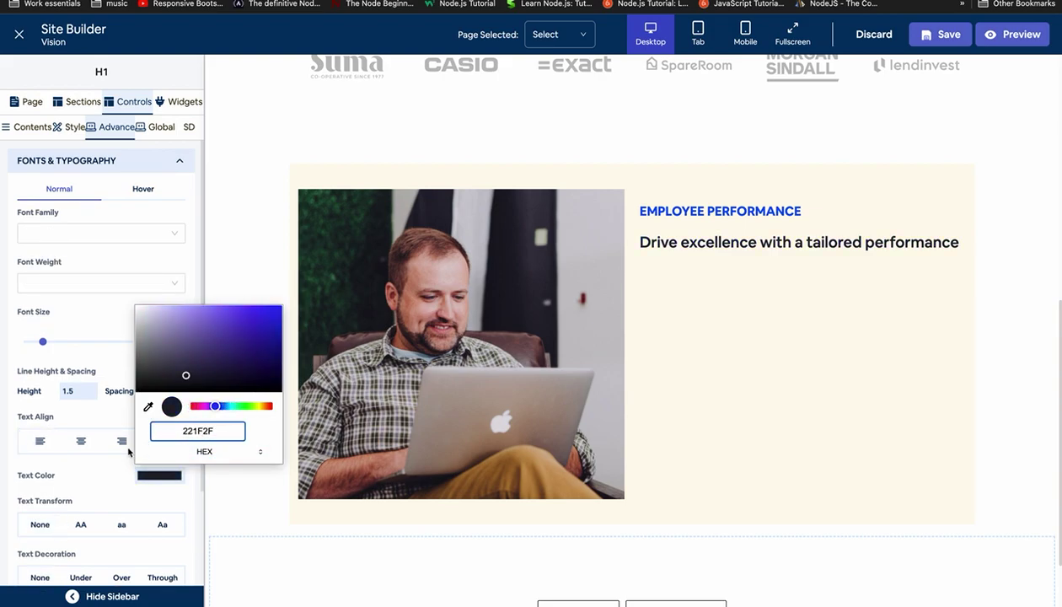
left_click(107, 467)
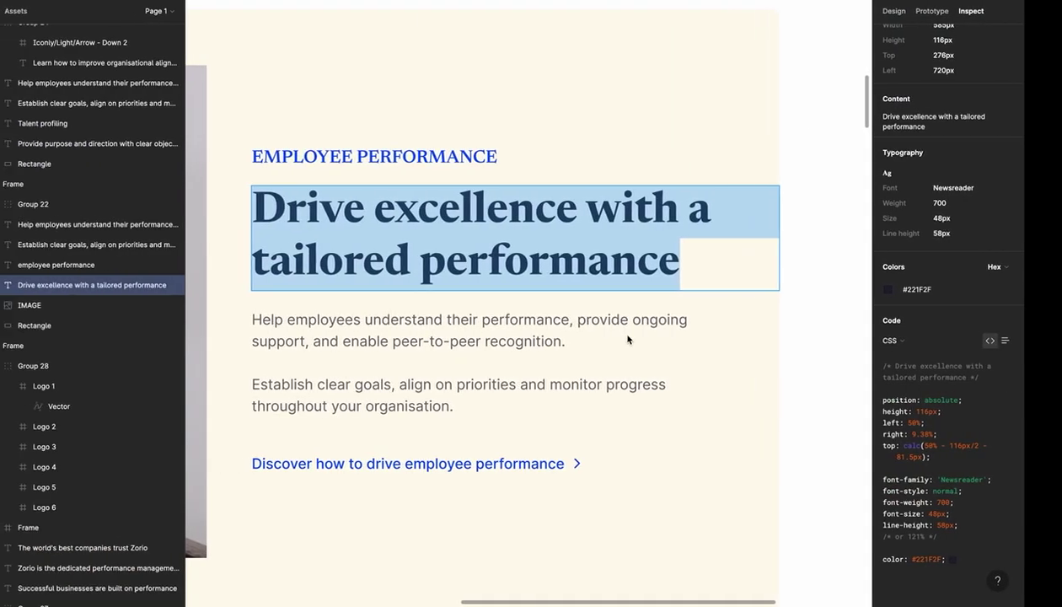
Following the Figma typography, set the headline's font weight to 700 (Bold), font size to 48 px and line height to 58px.
scroll(999, 371, "up", 3)
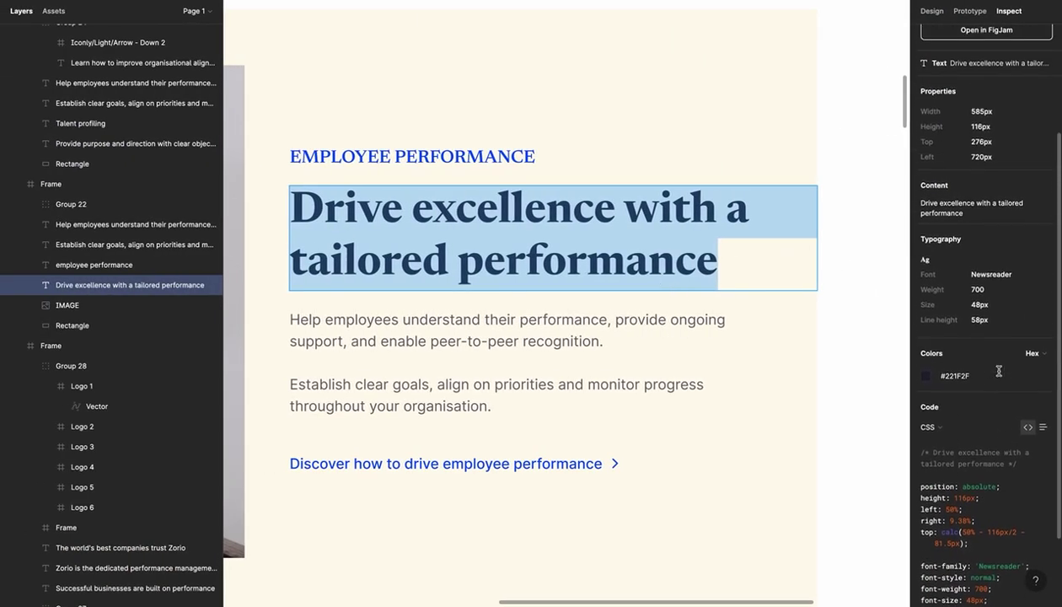
key("ctrl+Right")
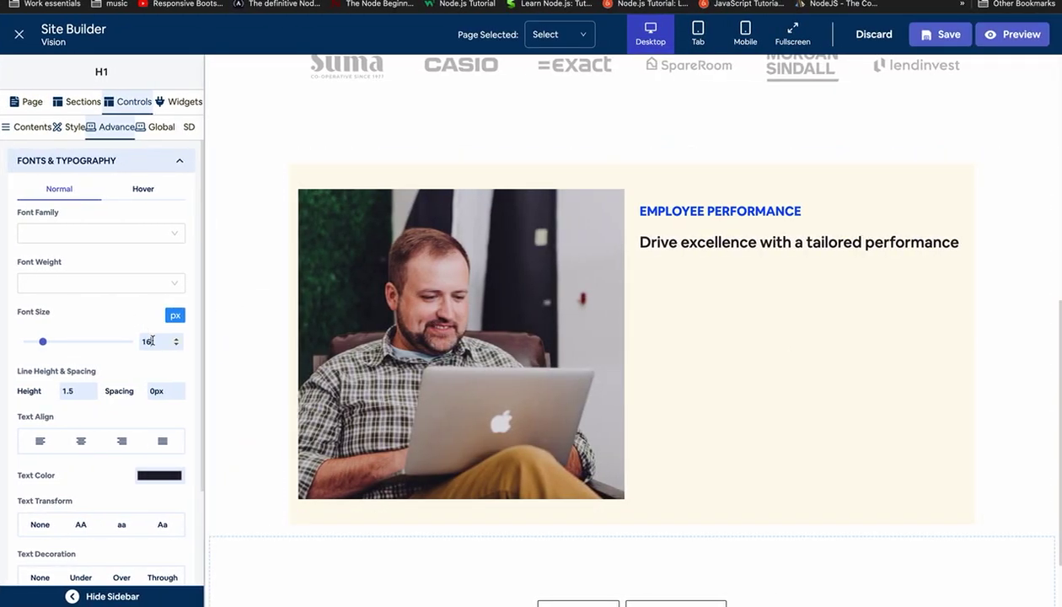
left_click(73, 283)
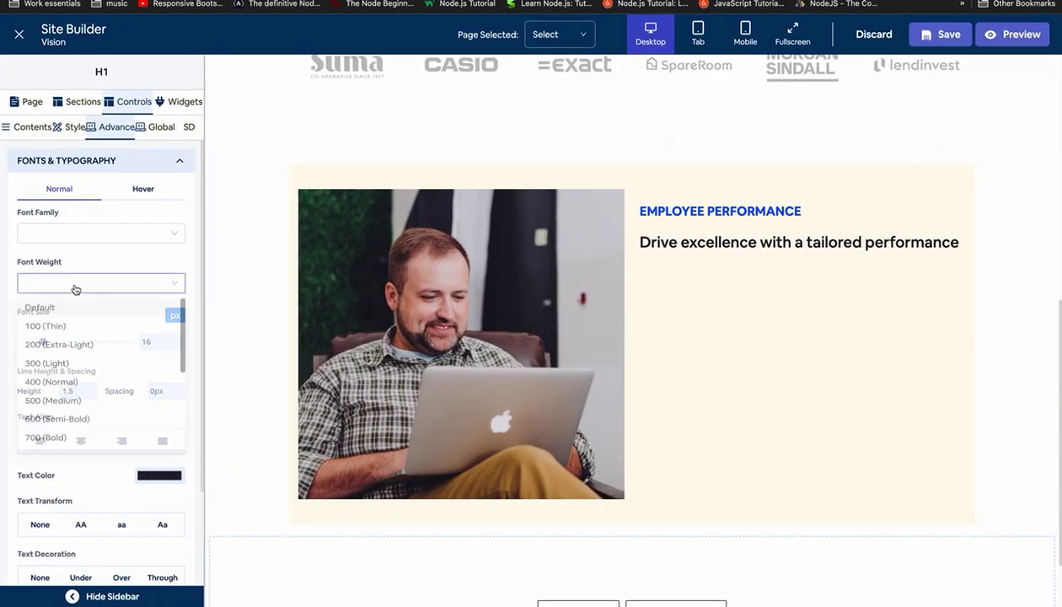
left_click(59, 447)
double_click(153, 337)
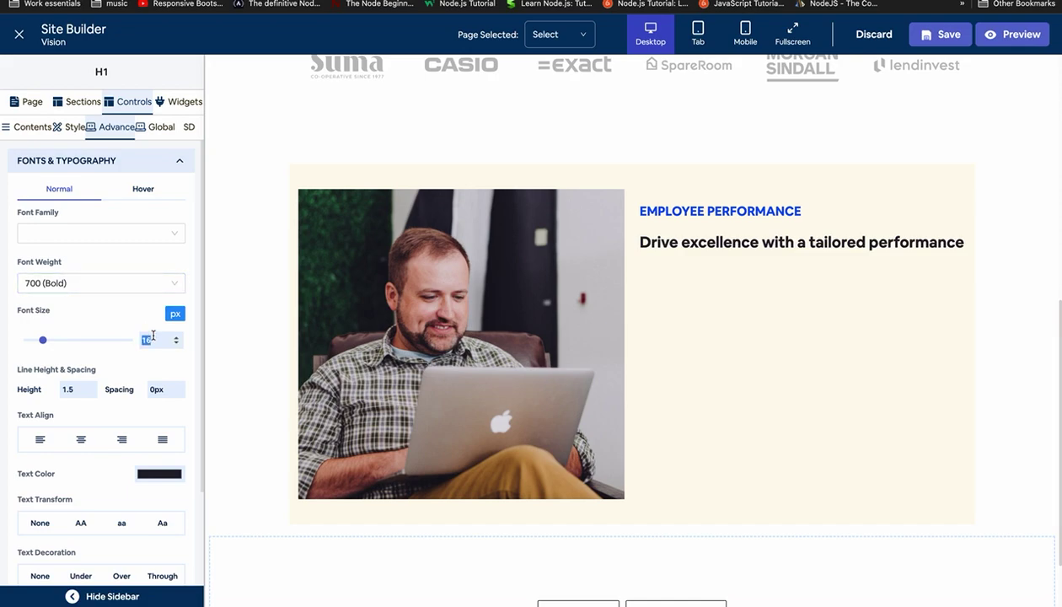
type("48")
double_click(77, 385)
type("58px")
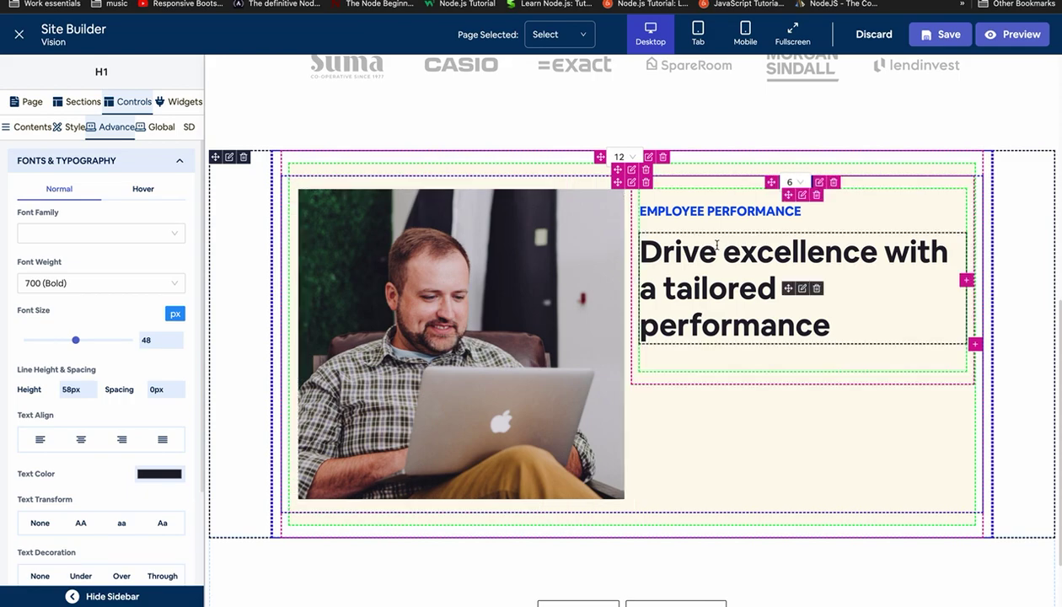
Compare the headline with the Figma design, try Trebuchet MS as its font family and choose Verdana instead.
key("ctrl+Left")
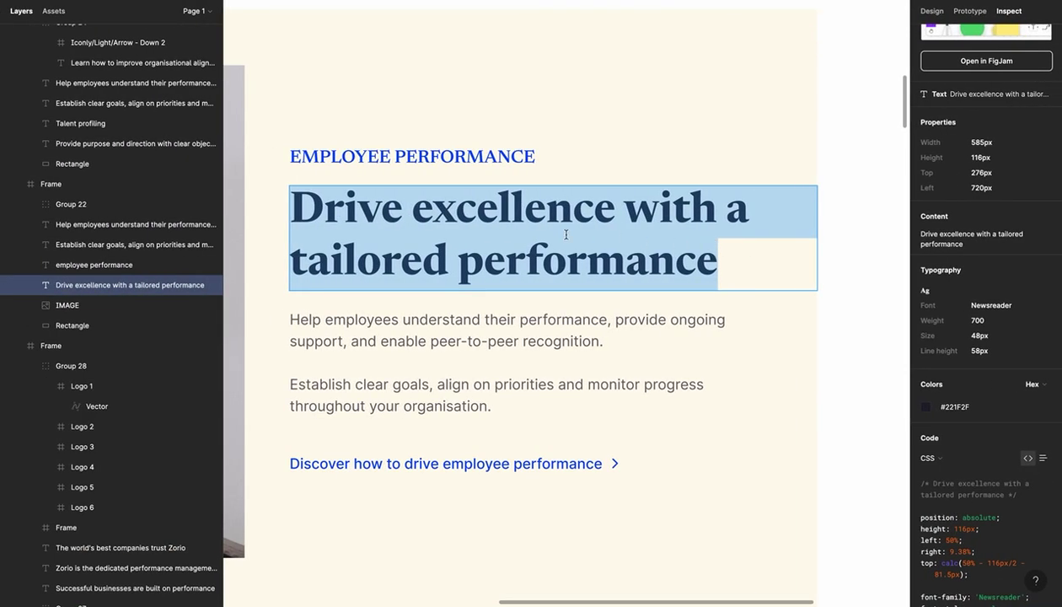
key("ctrl+Right")
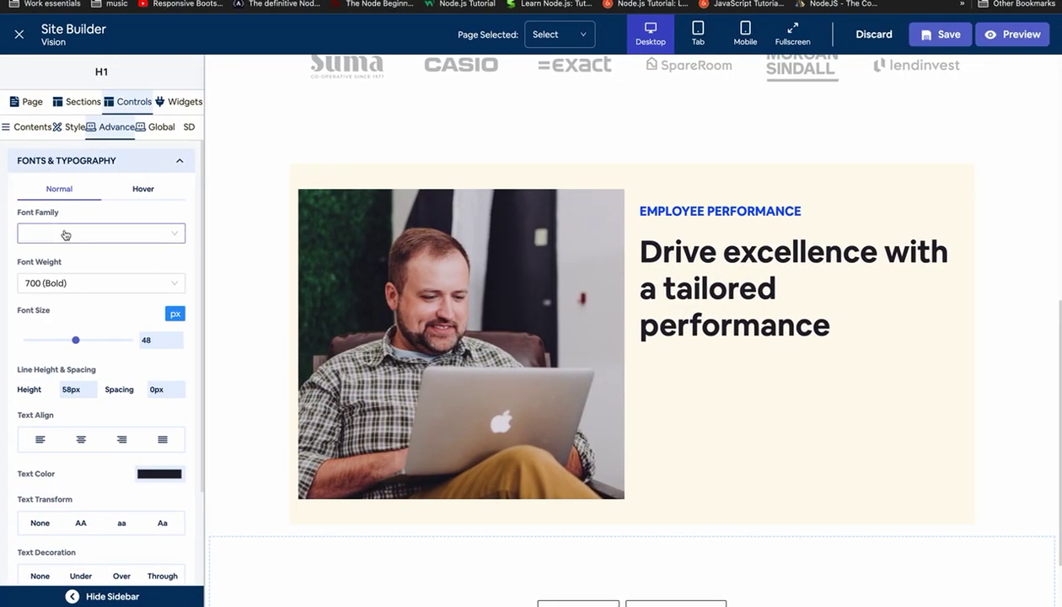
left_click(65, 234)
scroll(96, 368, "down", 3)
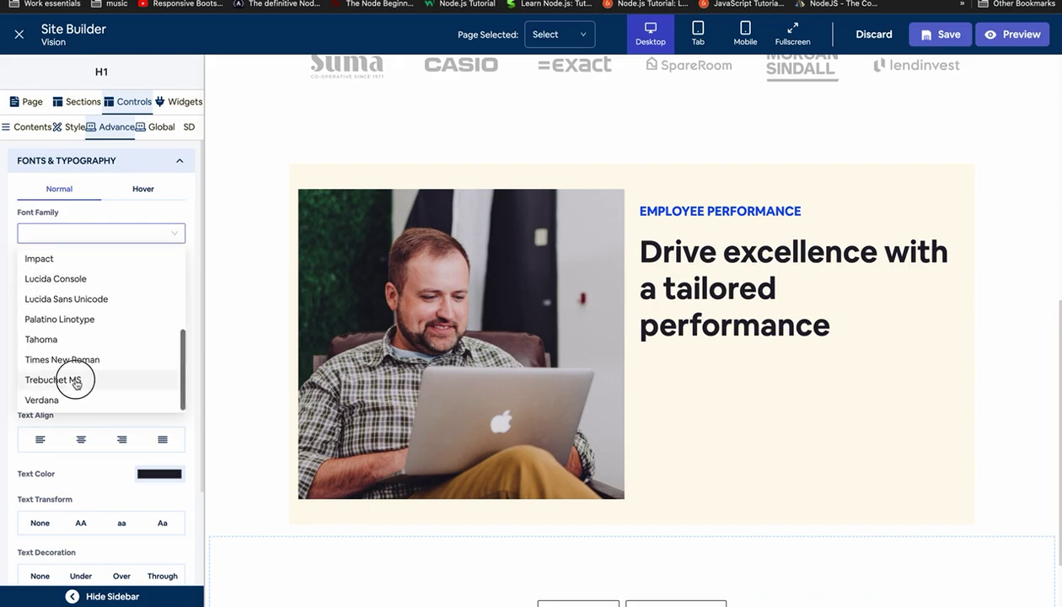
left_click(76, 380)
left_click(78, 233)
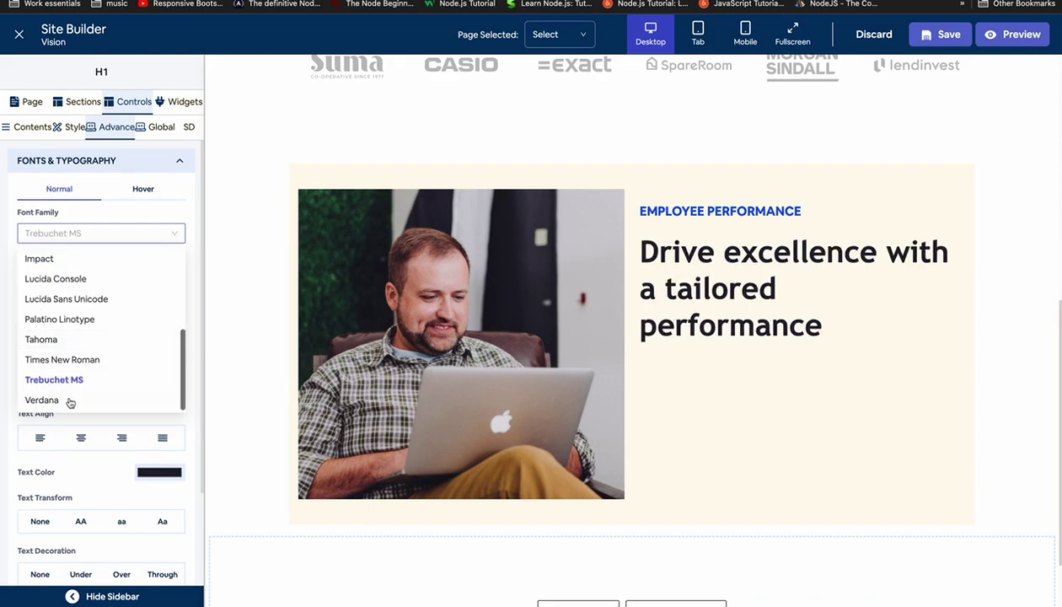
left_click(70, 399)
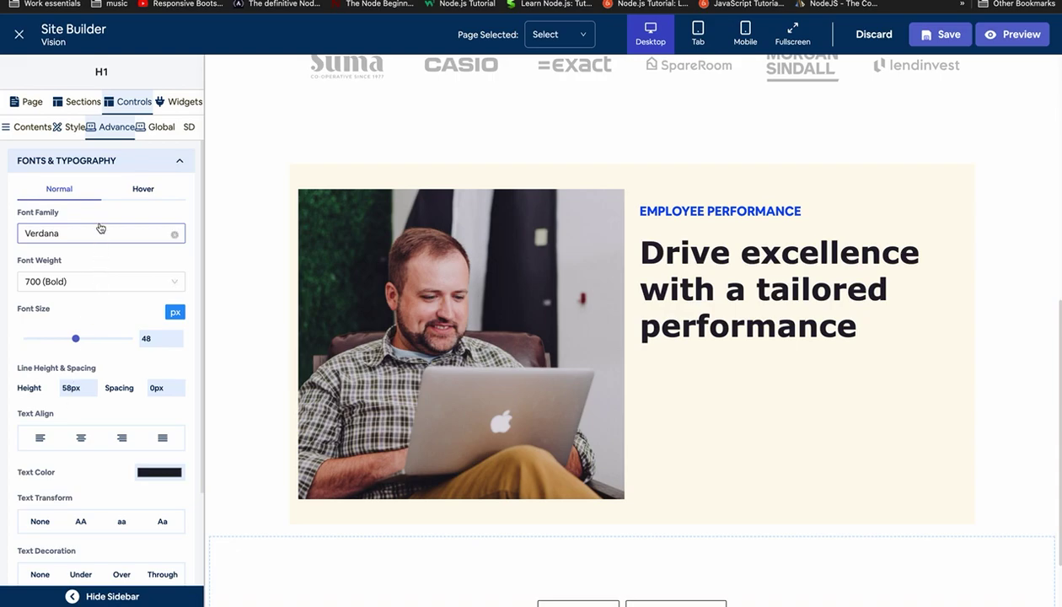
Reduce the headline's font size to 42 px, comparing its line wrapping with the Figma design.
left_click(151, 337)
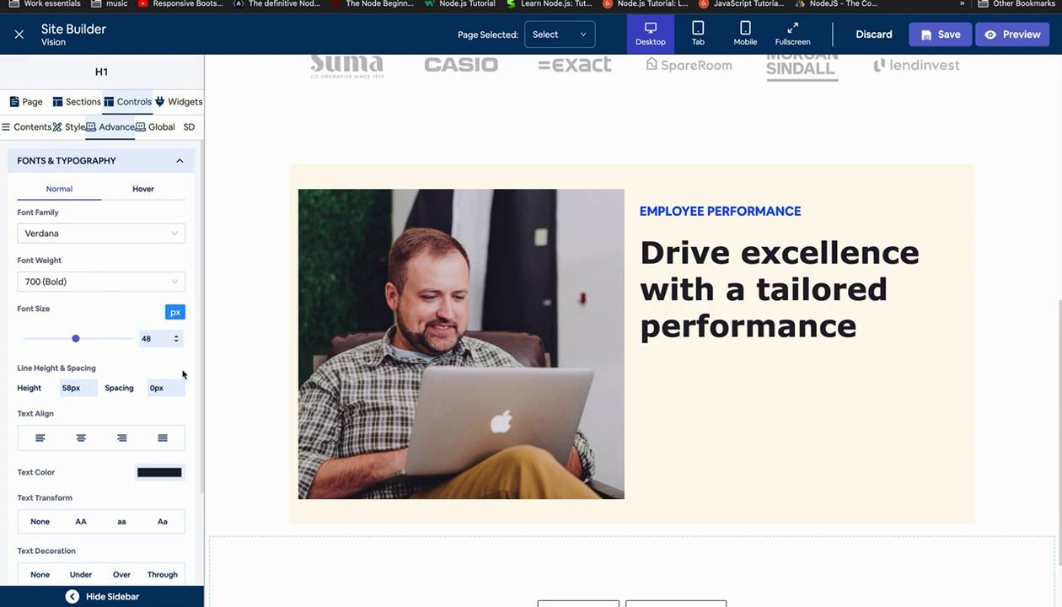
key("Down")
key("Down")
key("Down")
key("Down")
key("Down")
key("Down")
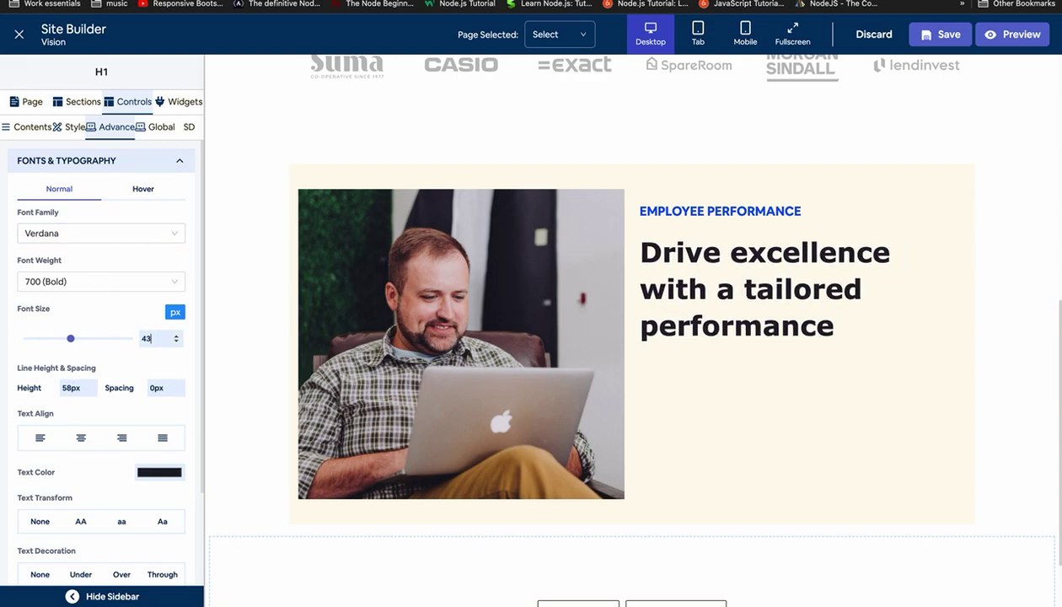
key("ctrl+Left")
key("ctrl+Right")
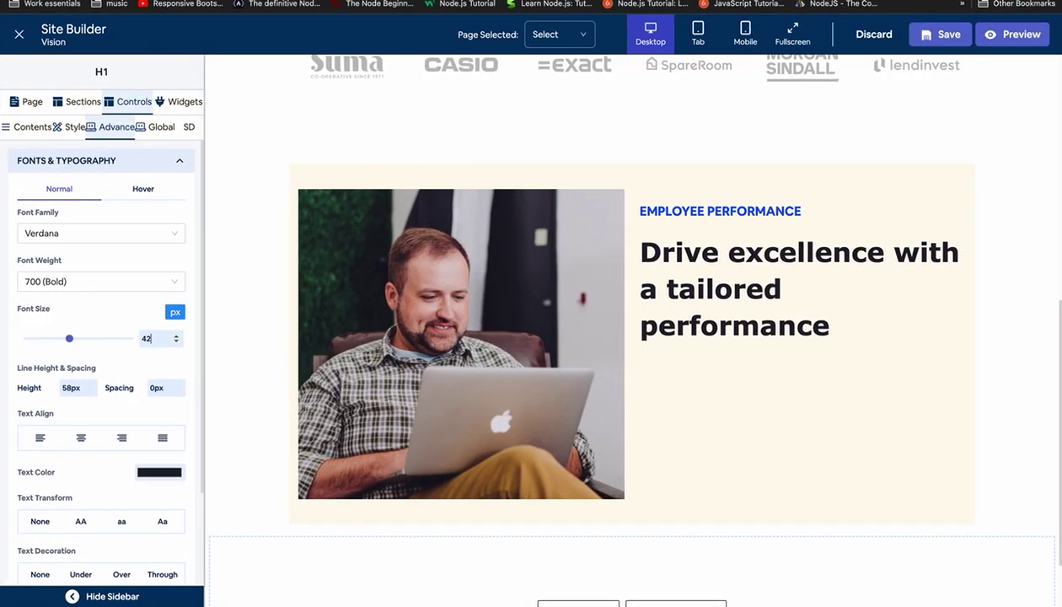
Try smaller font sizes for the headline down to 32 px and return it to 42 px.
key("Down")
key("Down")
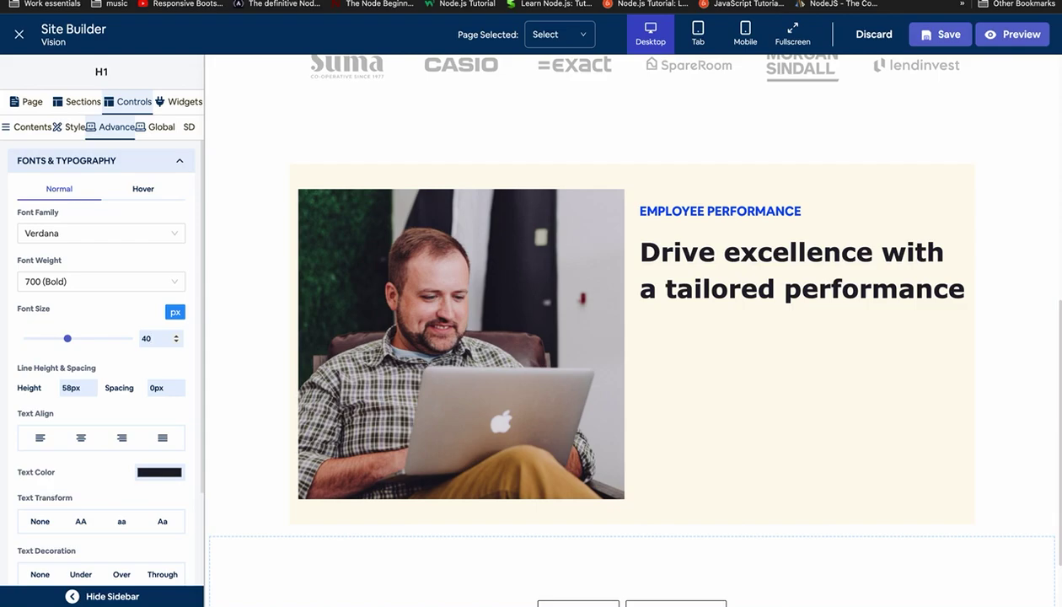
key("Down")
key("Down")
key("Down")
key("Down")
key("Down")
key("Down")
key("Down")
key("Down")
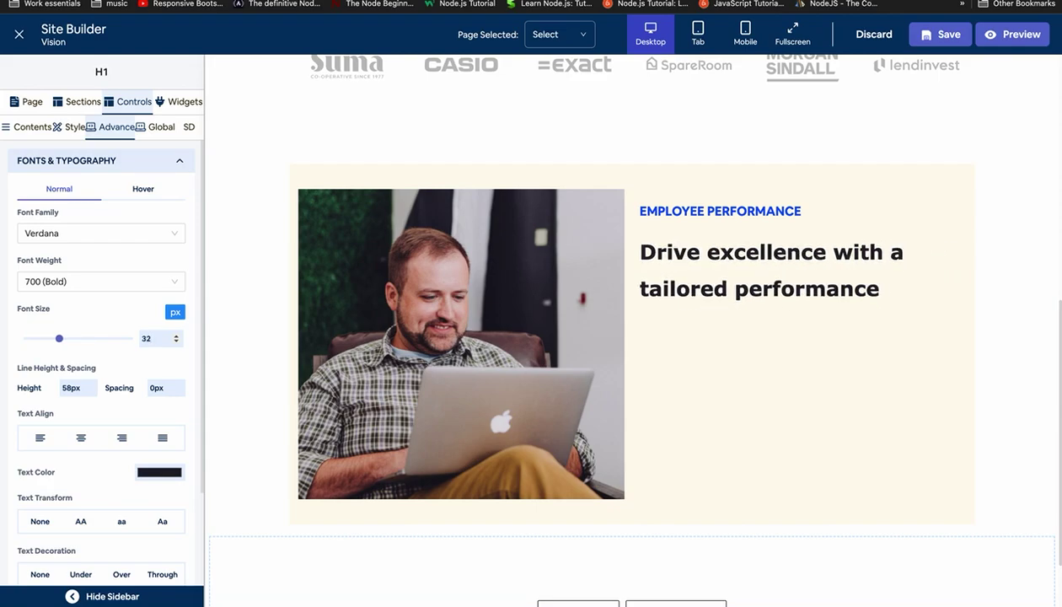
key("Up")
key("Up")
key("Up")
key("Up")
key("Up")
key("Up")
key("Up")
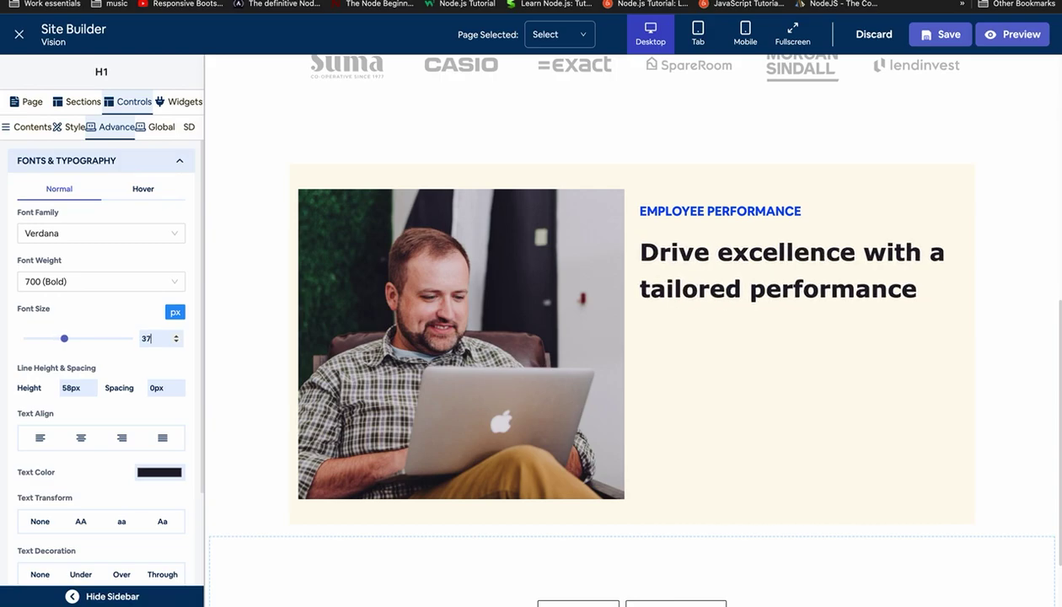
key("Up")
key("Up")
key("Up")
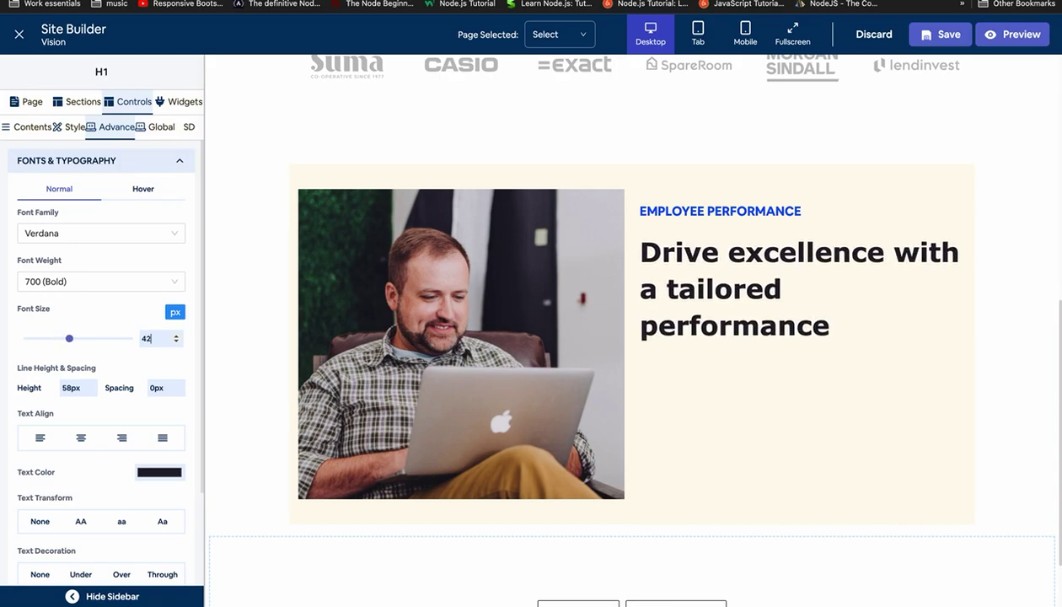
Hide the sidebar to view the Employee Performance section at full width.
left_click(106, 594)
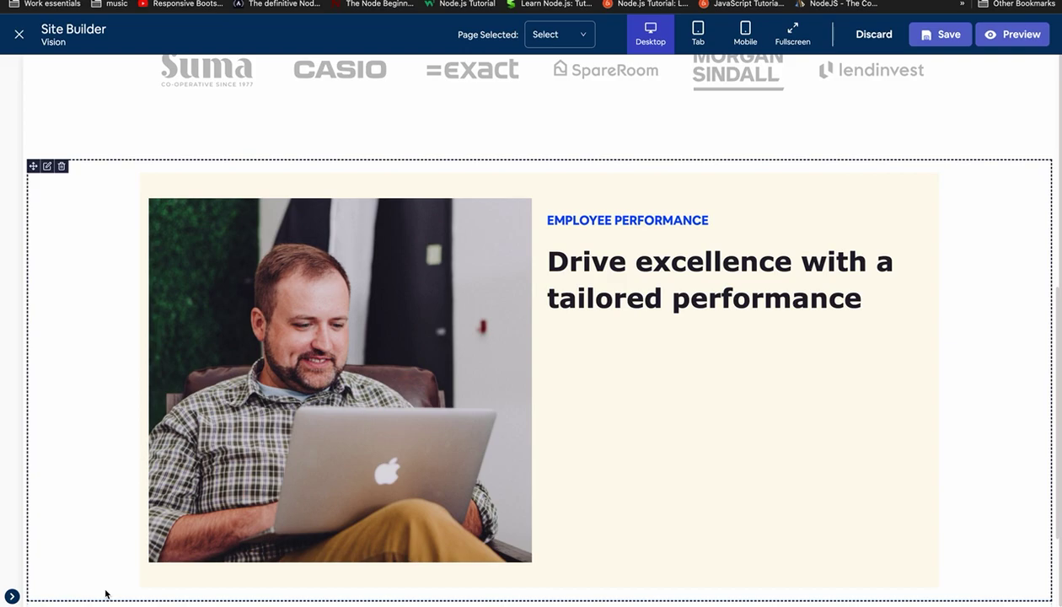
Show the sidebar again and look through the font family options in the headline's typography settings.
left_click(13, 595)
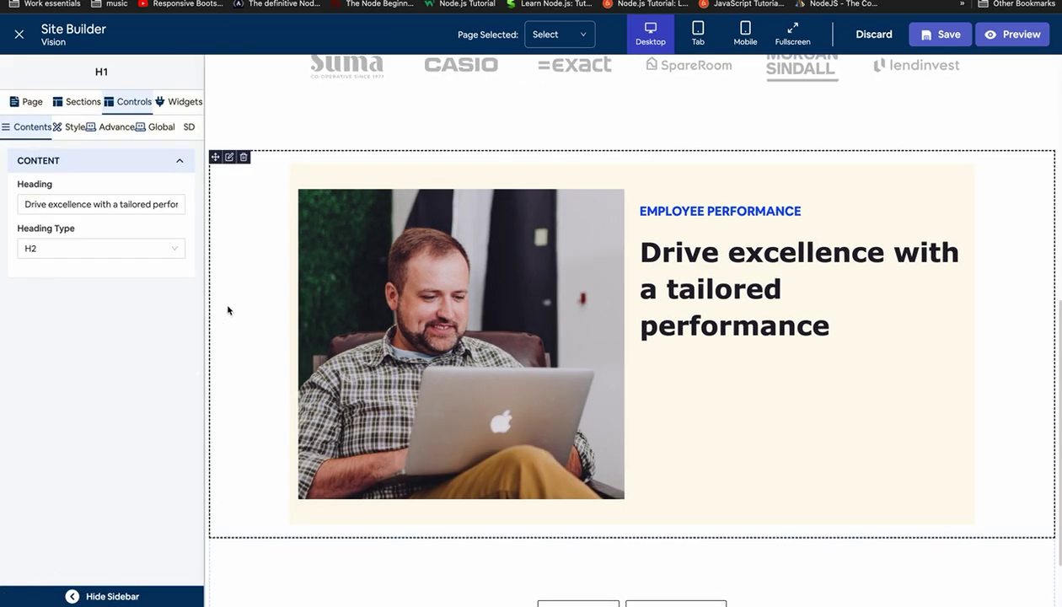
mouse_move(694, 273)
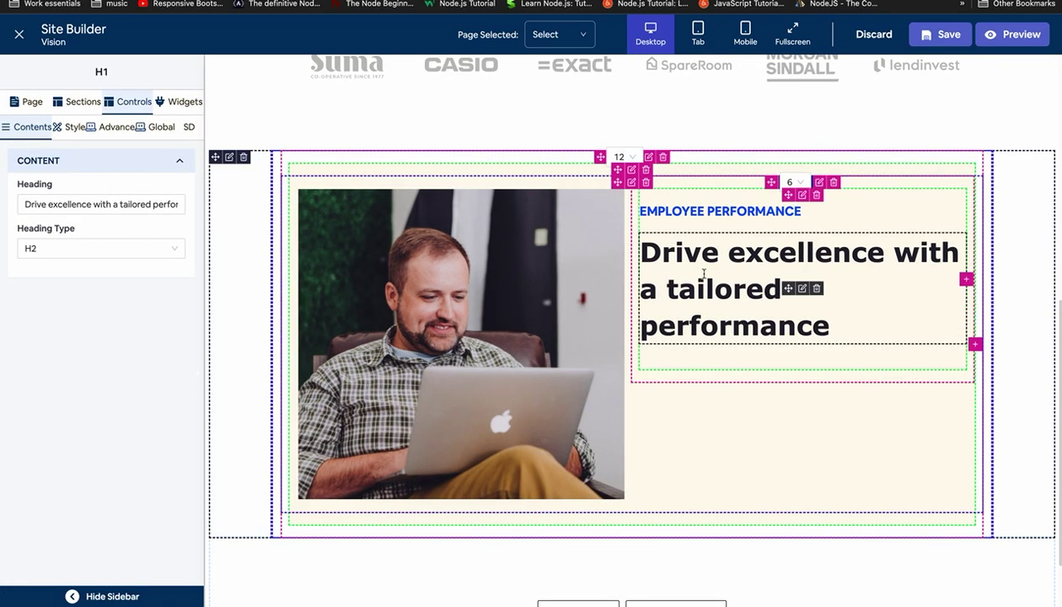
left_click(116, 127)
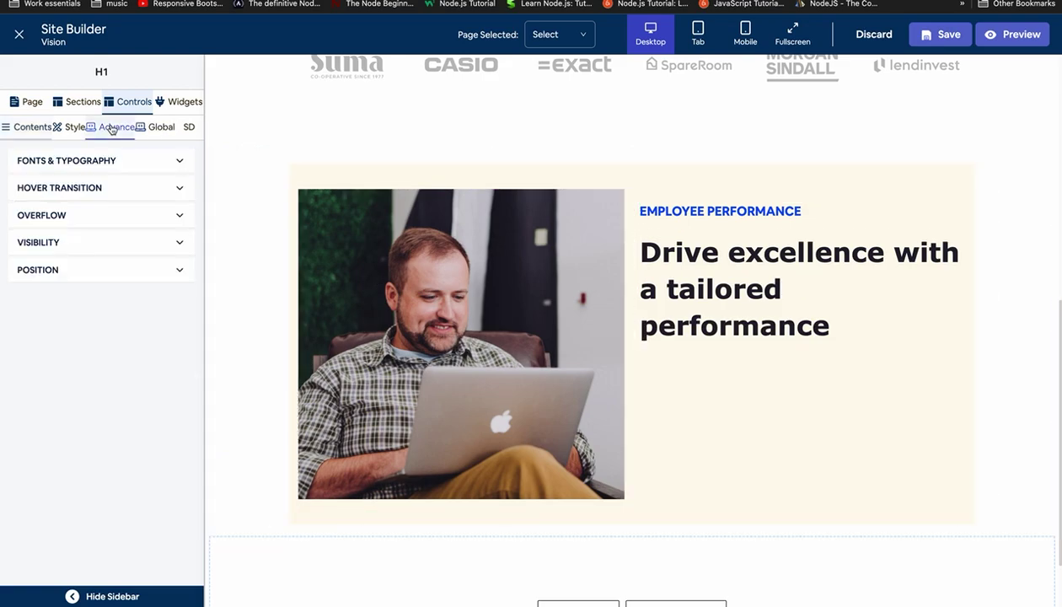
left_click(72, 156)
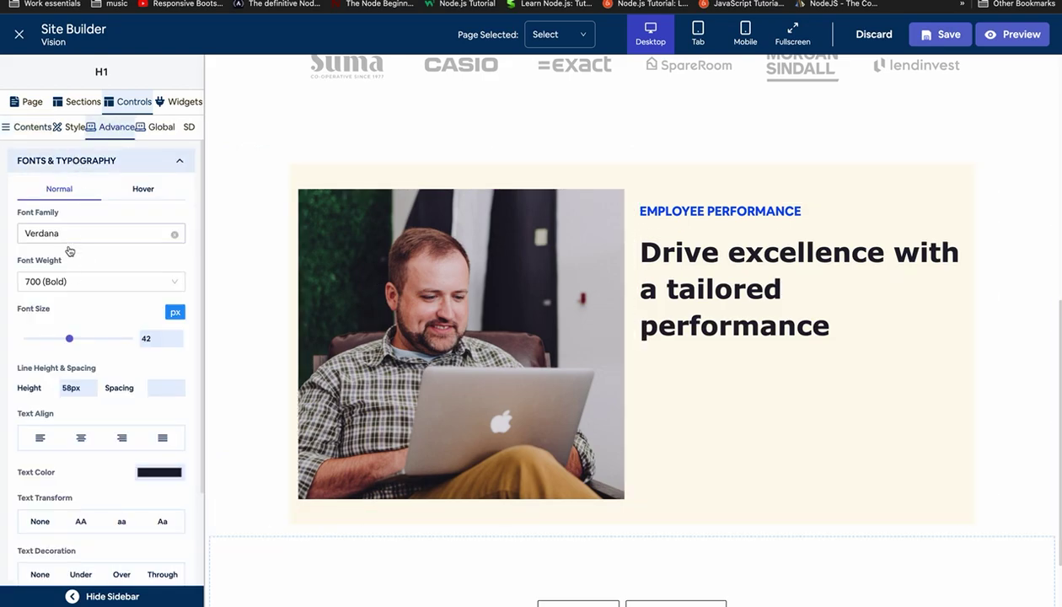
left_click(64, 281)
left_click(64, 281)
left_click(70, 234)
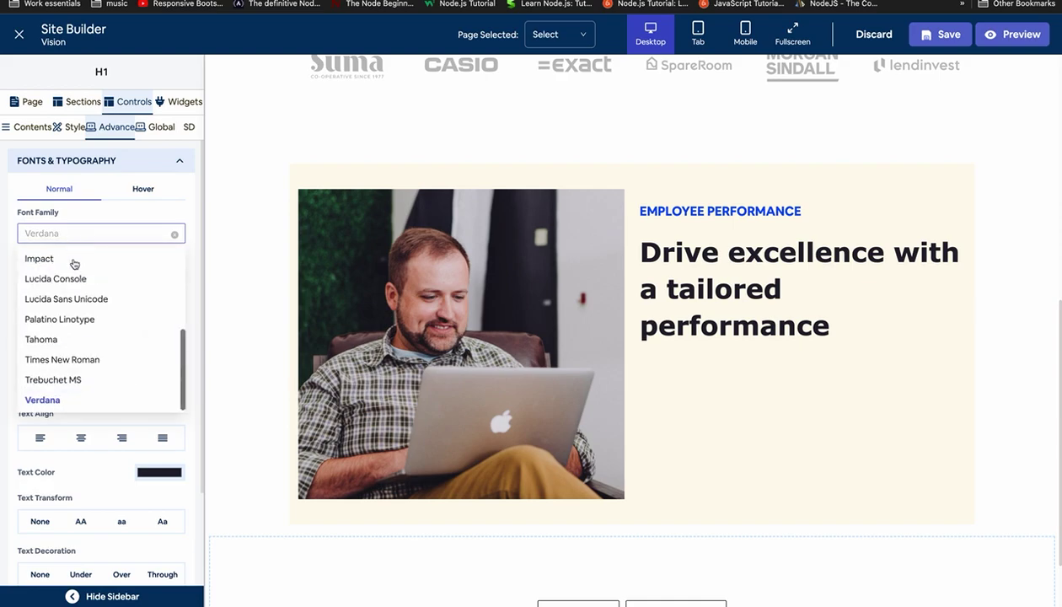
scroll(67, 331, "up", 2)
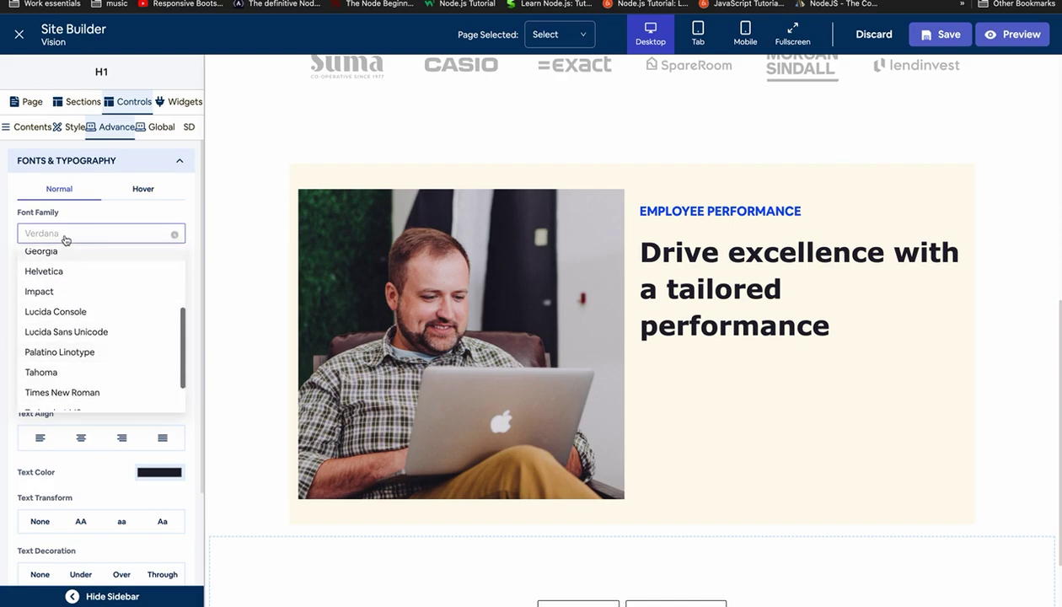
left_click(66, 238)
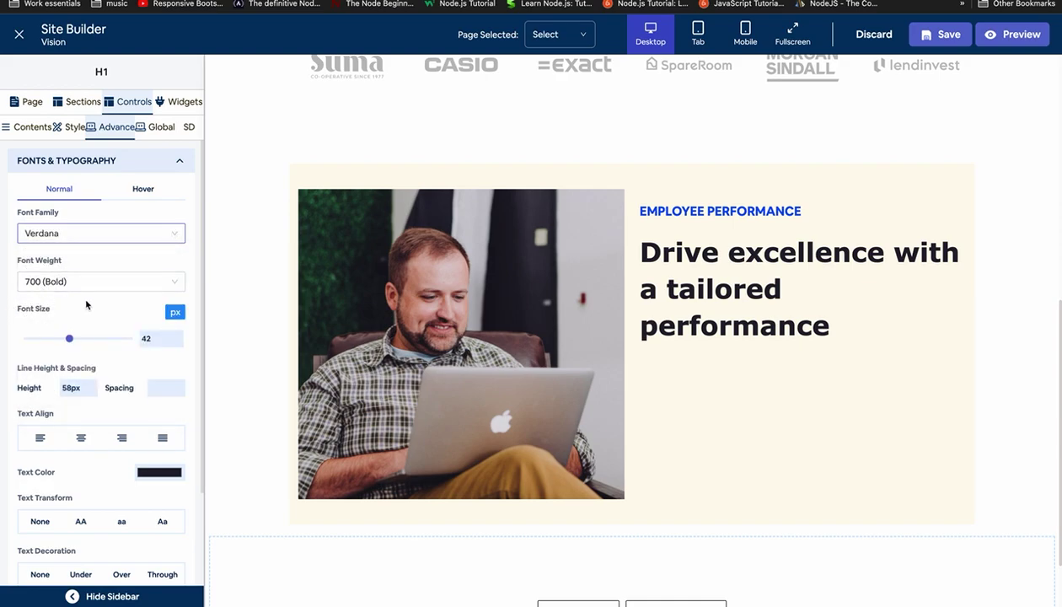
Reduce the headline's font size to 36 px and raise it again to 38 px.
left_click(150, 337)
key("Down")
key("Down")
key("Down")
key("Down")
key("Down")
key("Down")
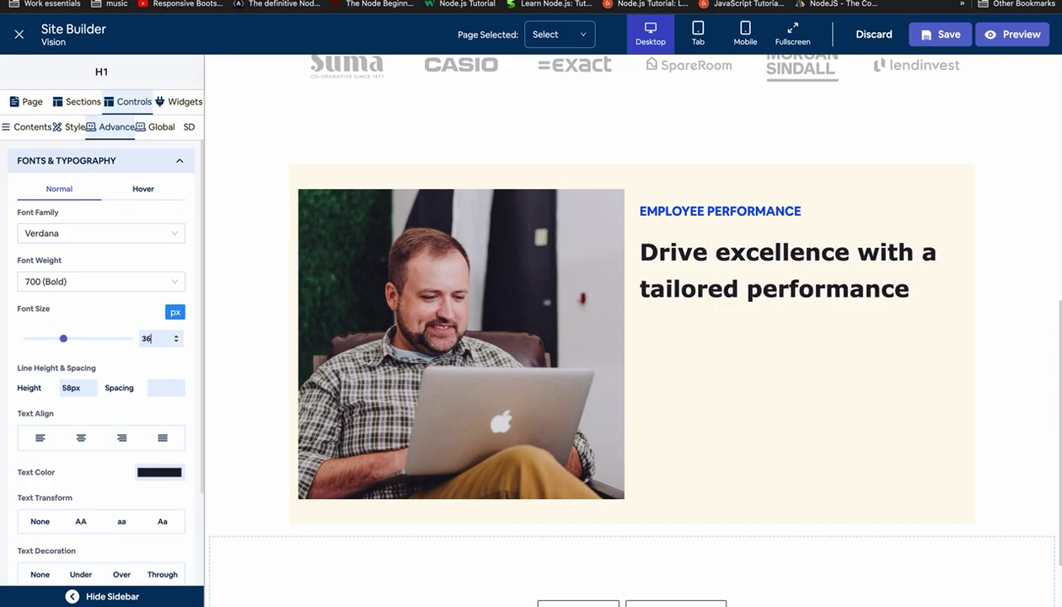
key("Up")
key("Up")
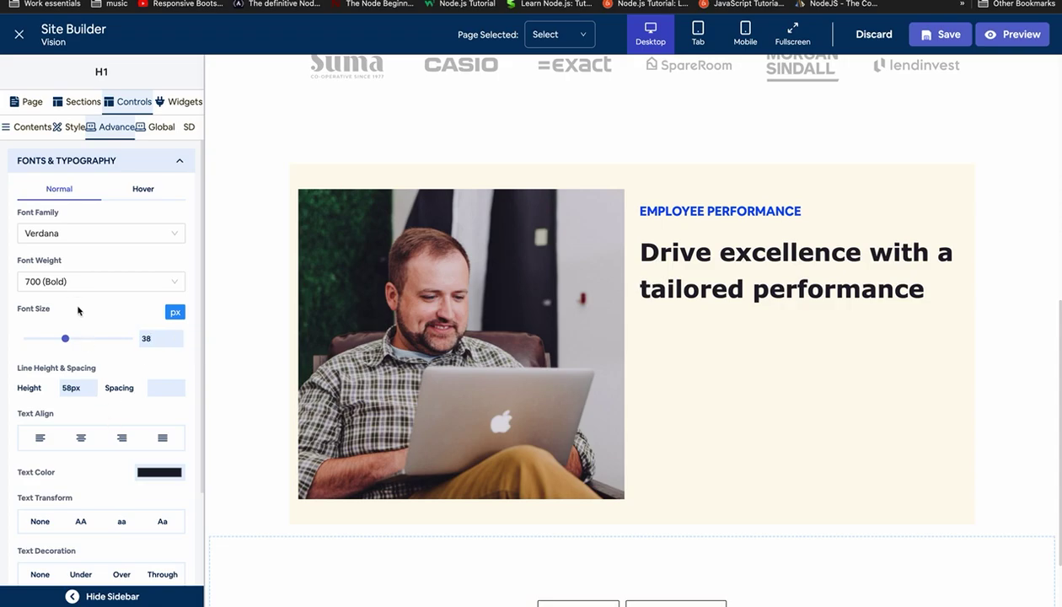
Compare the headline with the Figma design and check its margin and padding settings.
key("ctrl+Left")
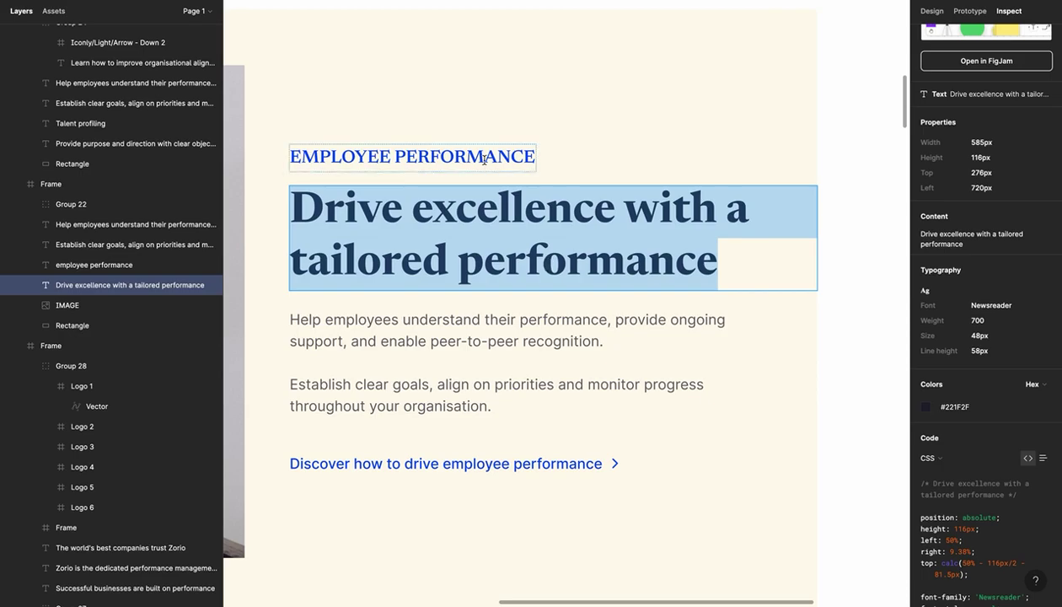
key("Escape")
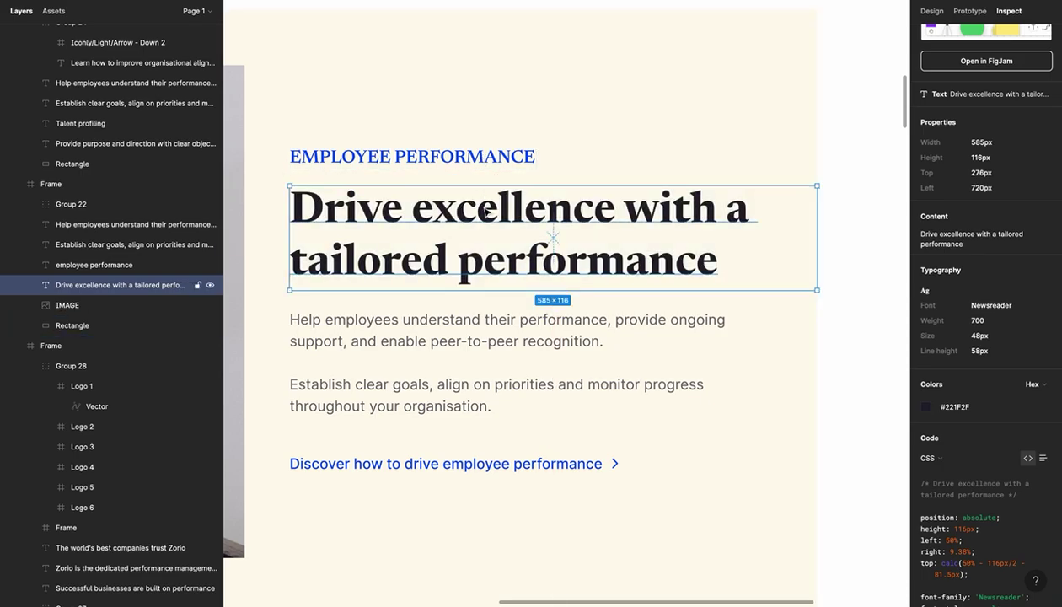
key("ctrl+Right")
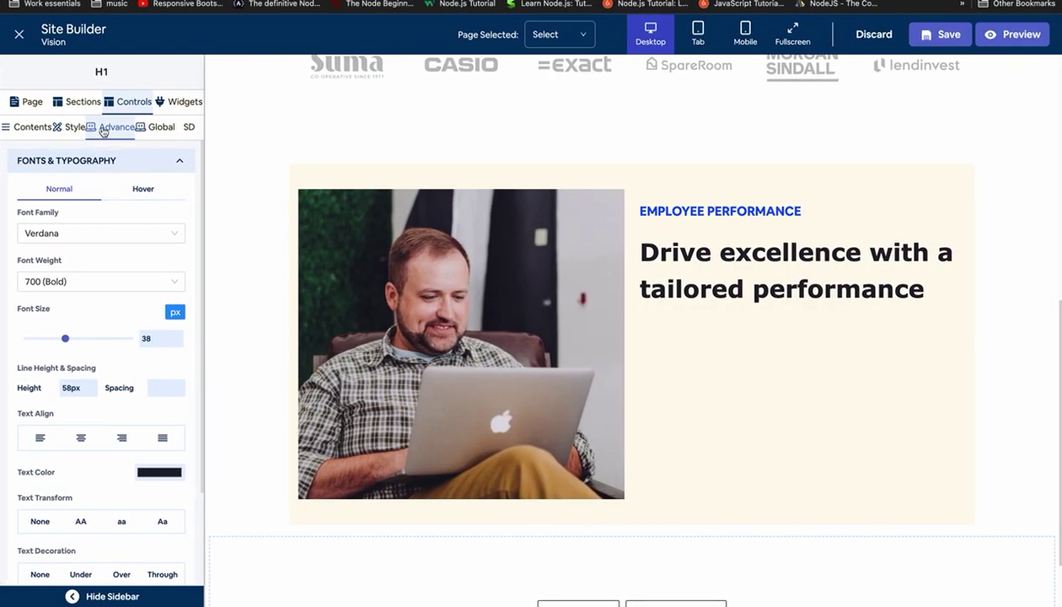
left_click(68, 126)
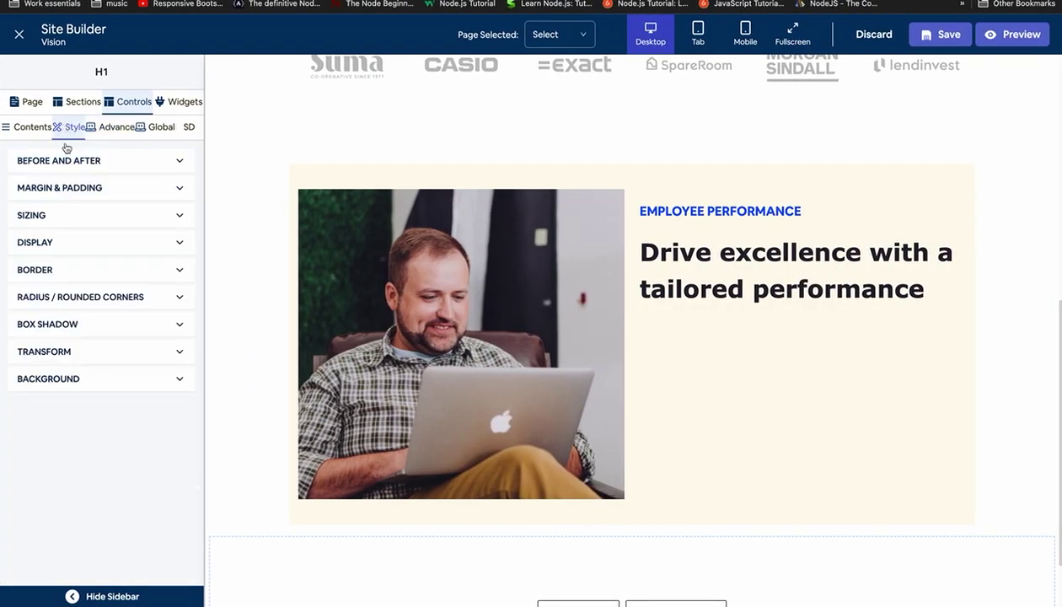
left_click(64, 189)
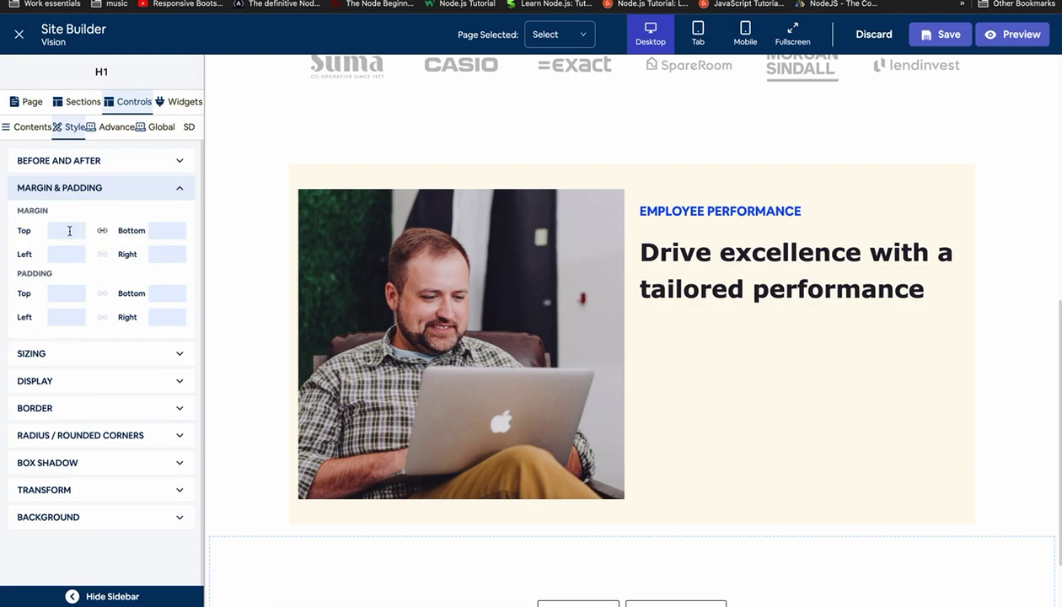
left_click(104, 190)
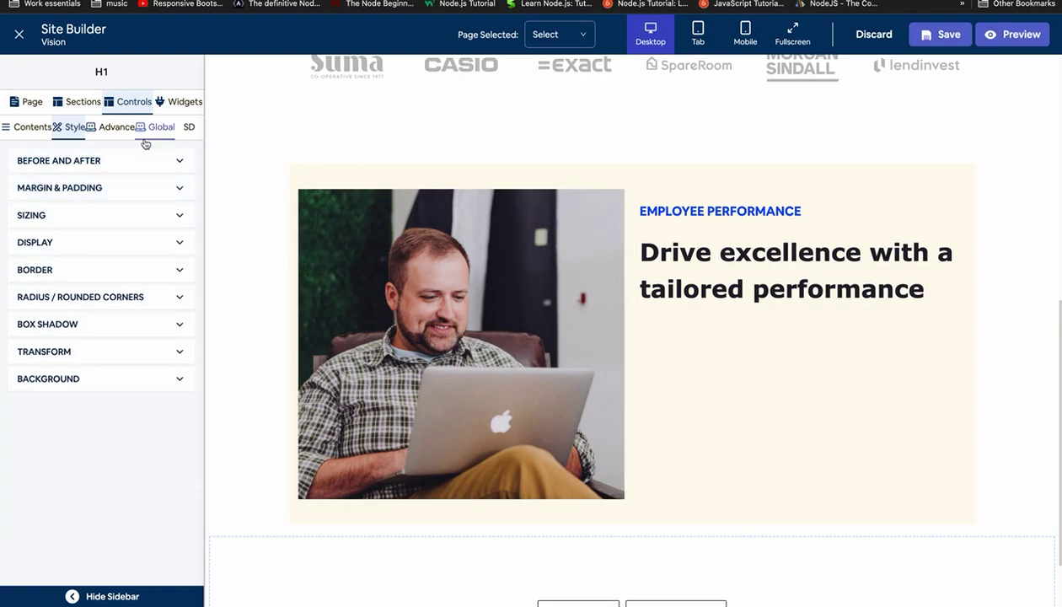
Add a Text widget below the headline in the Employee Performance section.
left_click(180, 106)
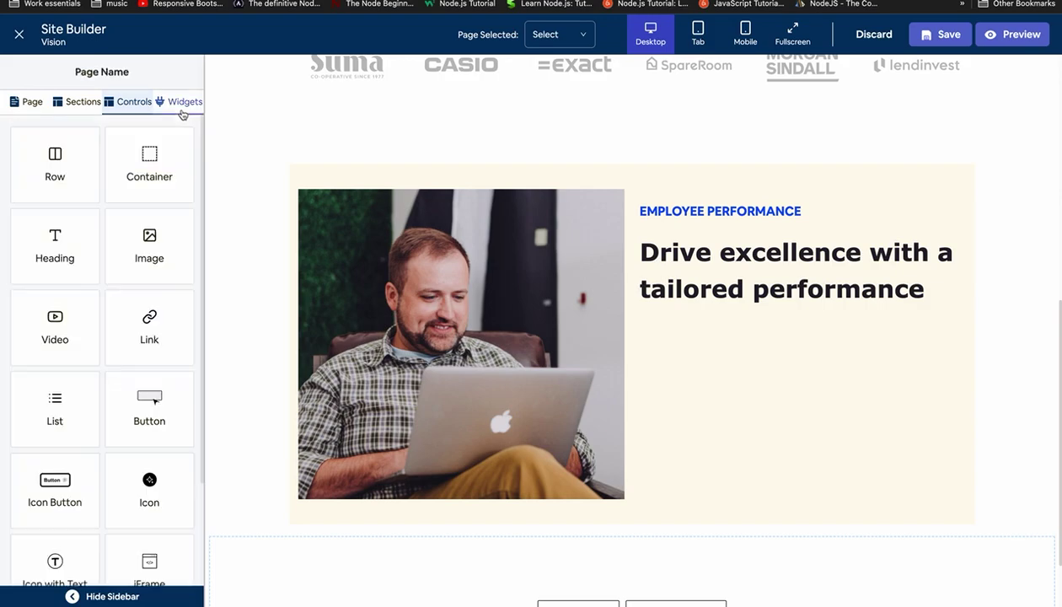
left_click(83, 107)
left_click(721, 271)
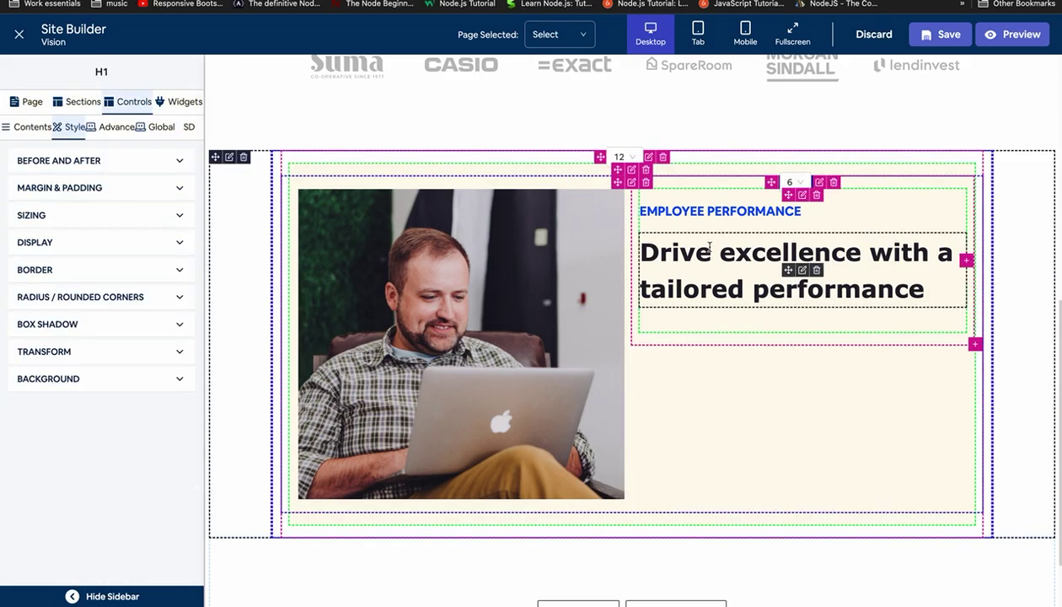
left_click(711, 311)
left_click(177, 101)
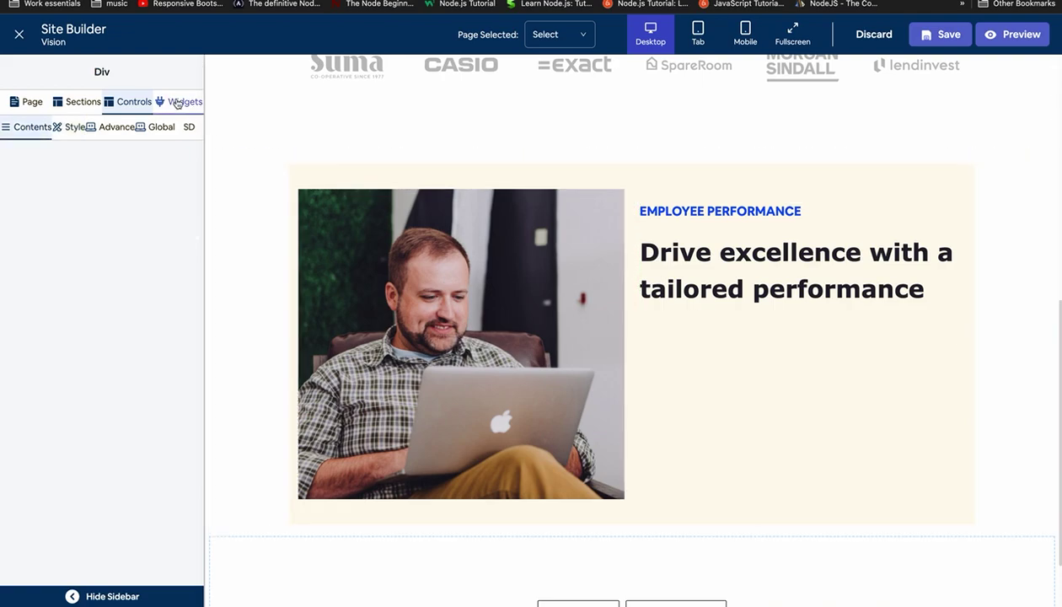
scroll(101, 301, "down", 5)
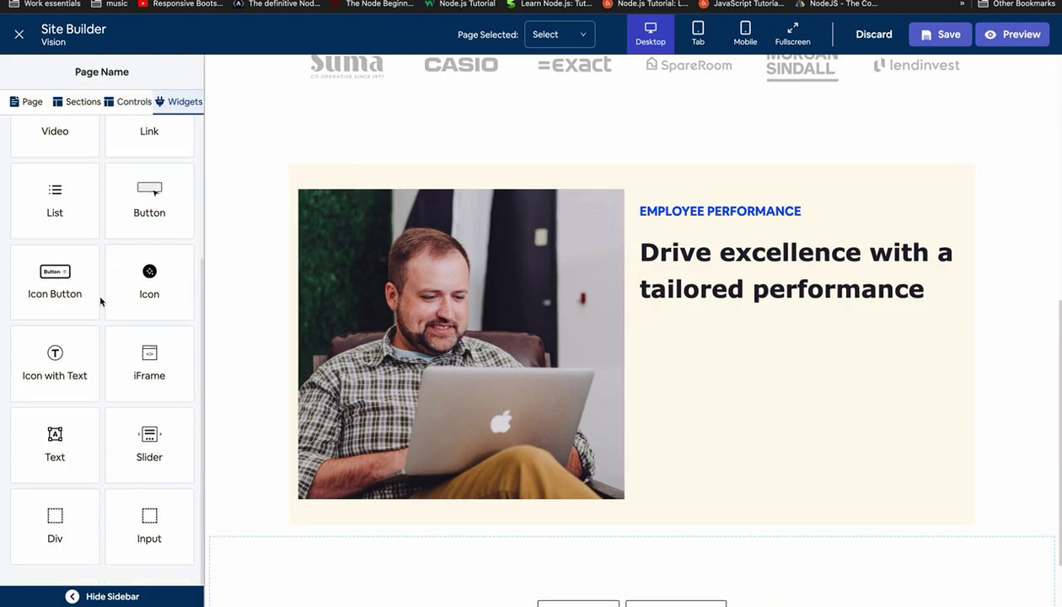
left_click_drag(57, 420, 756, 297)
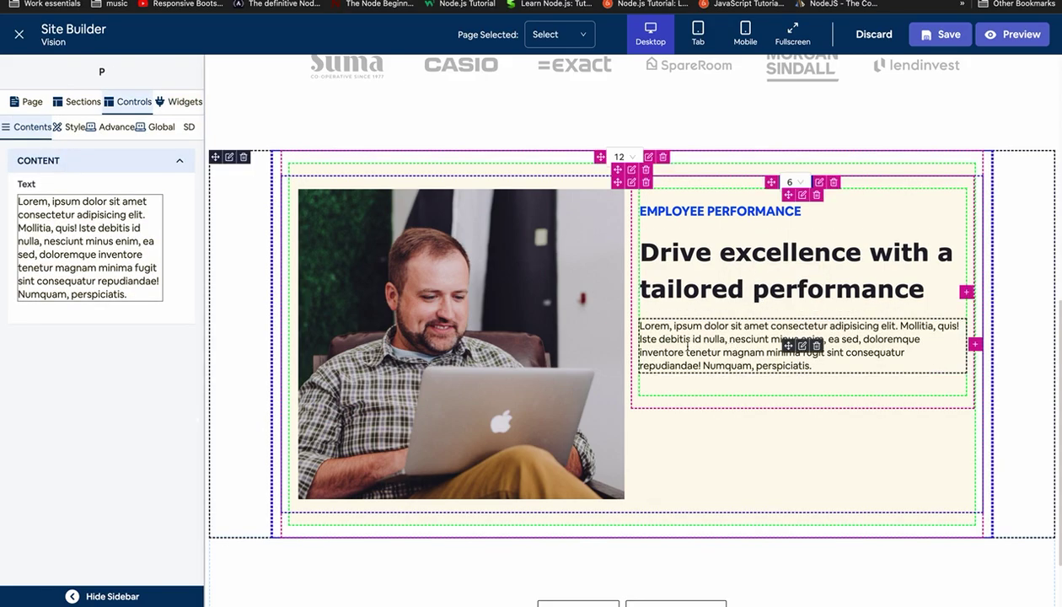
Replace the new paragraph's placeholder with the Figma text "Help employees understand their performance, provide ongoing support, and enable peer-to-peer recognition.".
key("ctrl+Left")
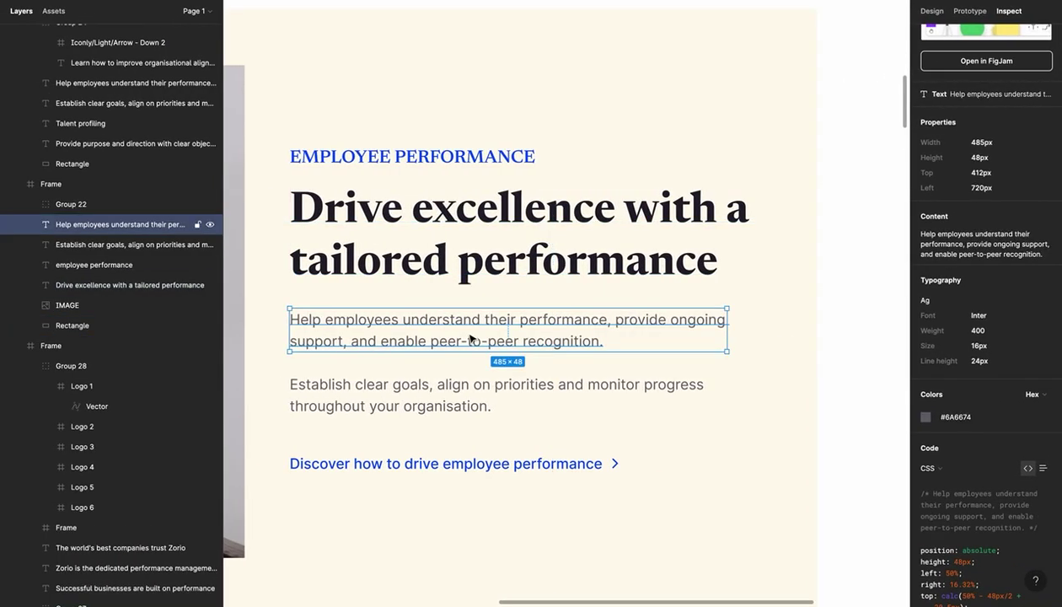
scroll(469, 337, "right", 10)
scroll(415, 275, "left", 5)
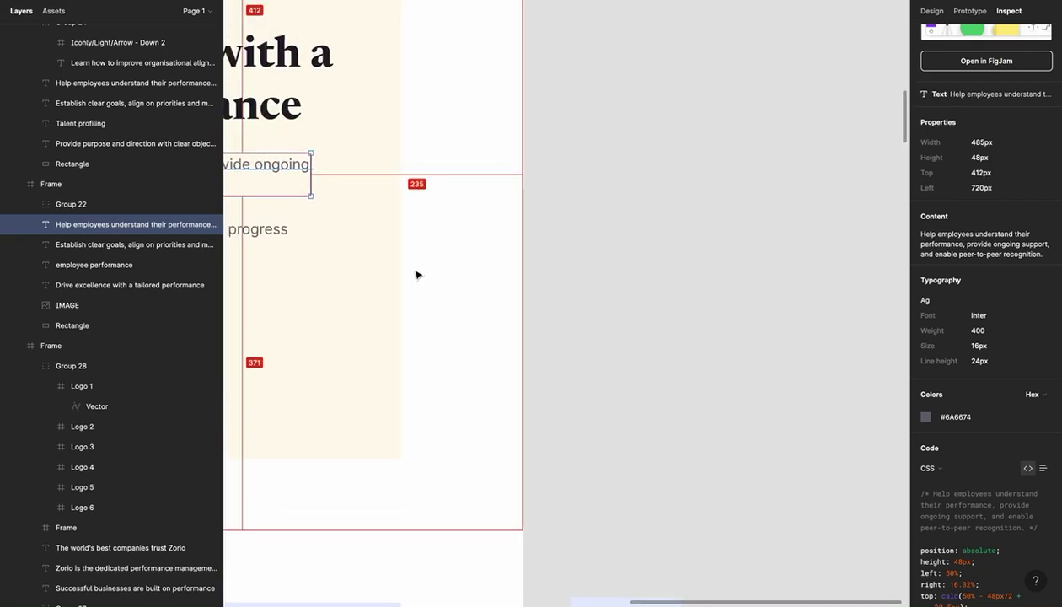
scroll(414, 275, "left", 8)
key("ctrl+Right")
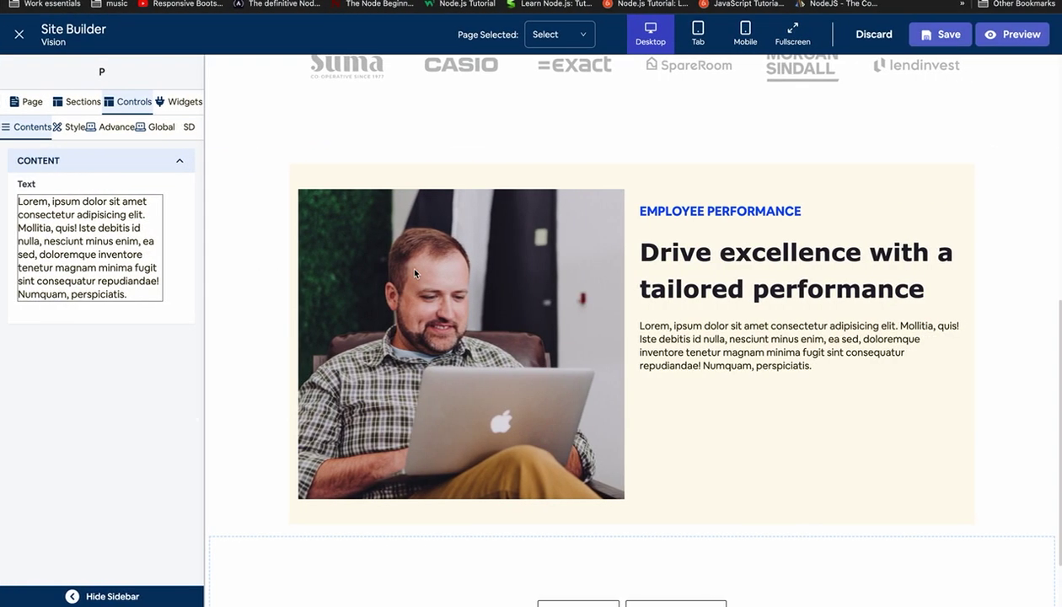
key("ctrl+a")
type("Help employees understand their performance, provide ongoing support, and enable peer-to-peer recognition.")
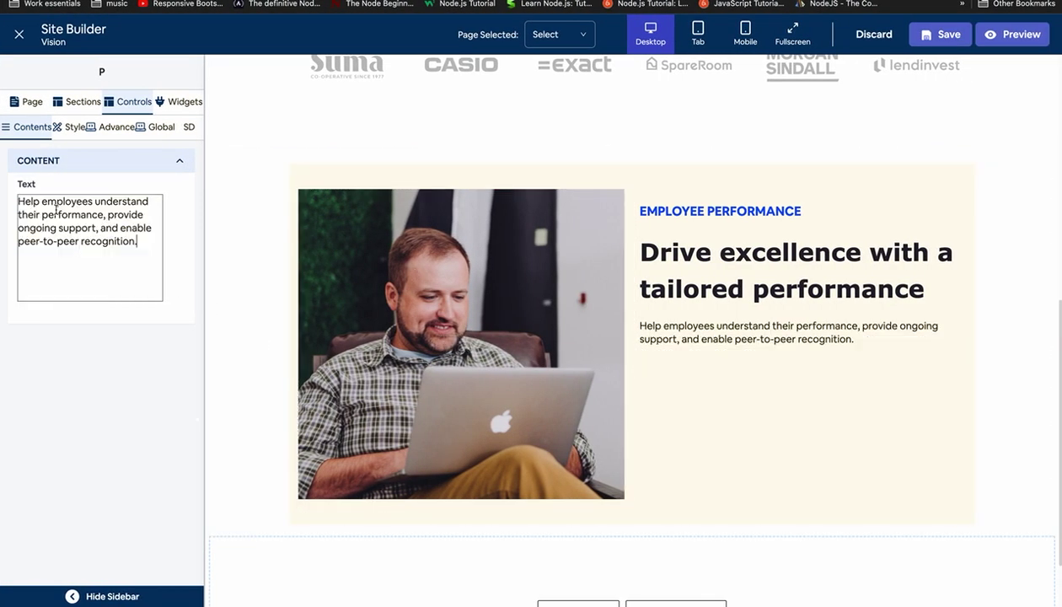
Set the paragraph's font weight to 400 (Normal) and its line height to 24px.
left_click(114, 126)
left_click(89, 162)
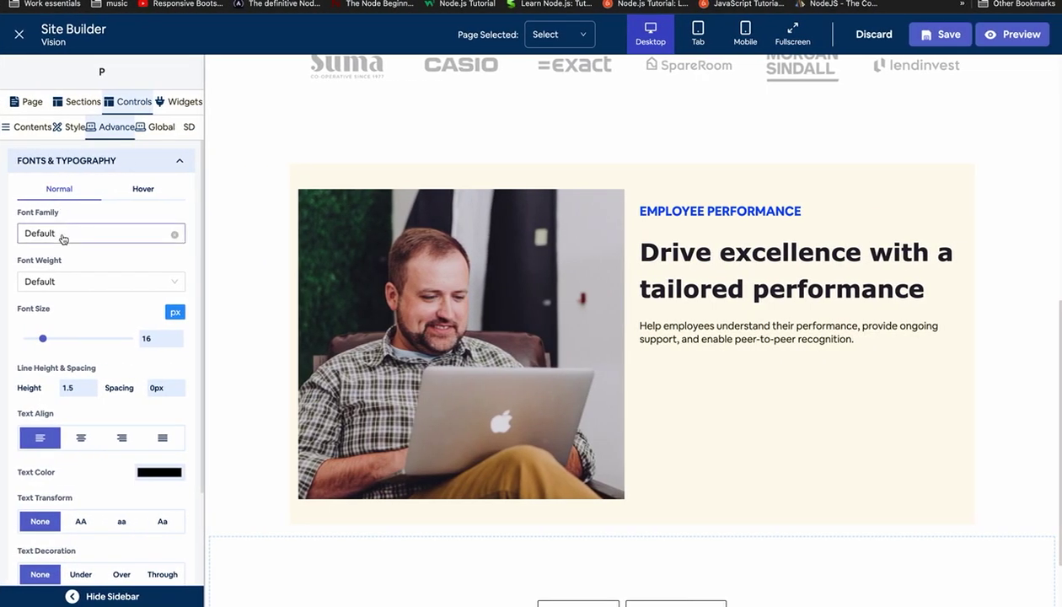
left_click(61, 238)
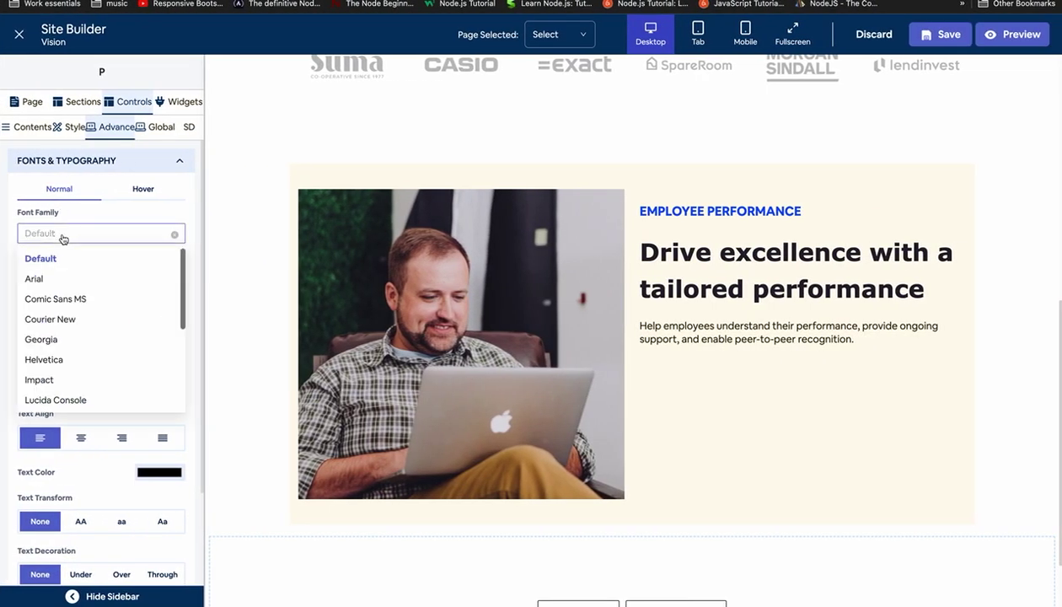
left_click(57, 280)
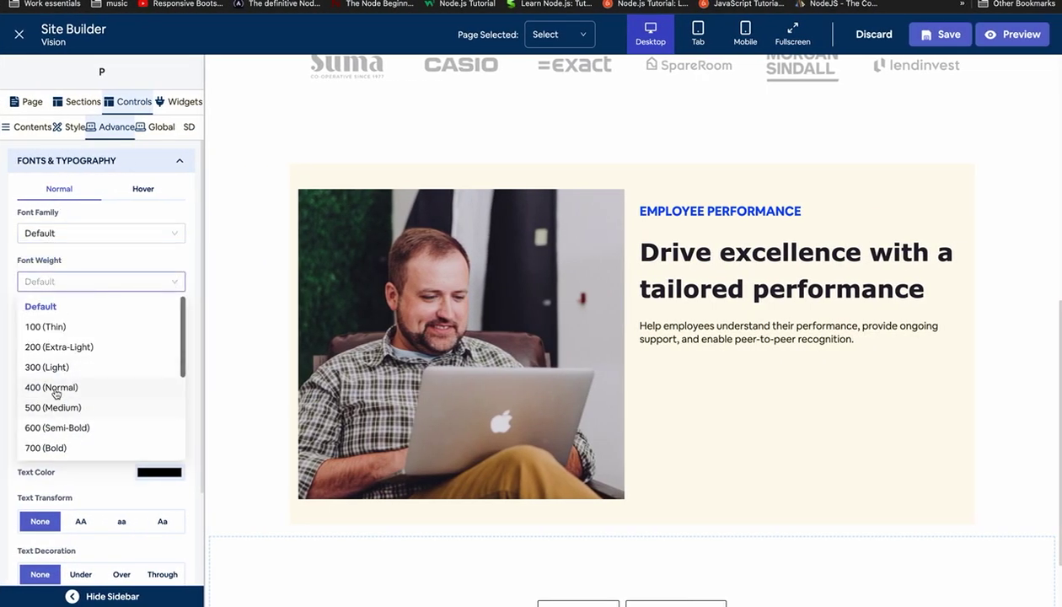
left_click(52, 386)
left_click(157, 341)
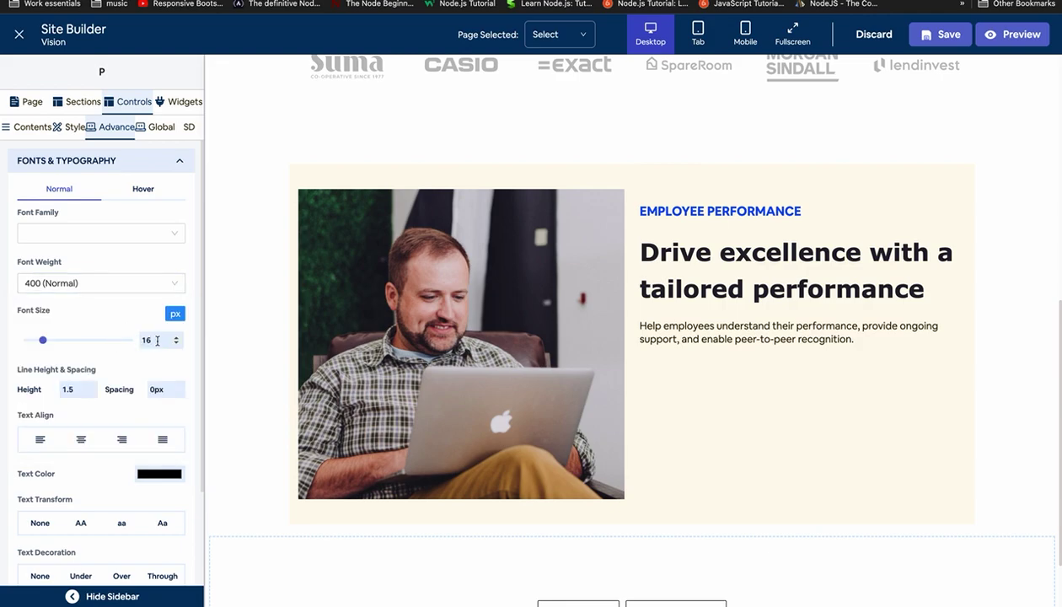
type("24px")
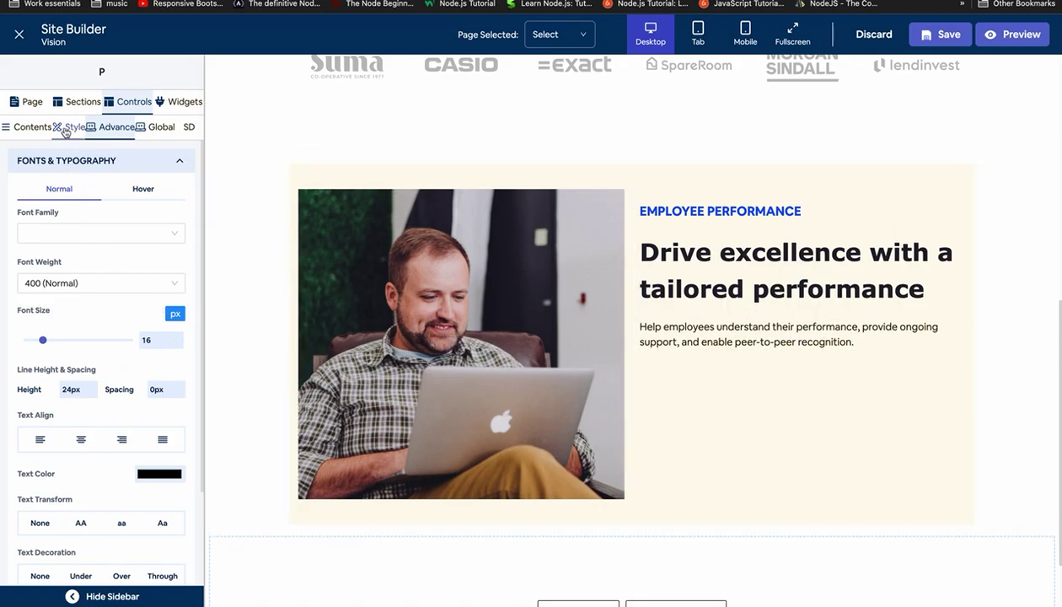
Set the paragraph's top and bottom margins to 20px.
left_click(70, 126)
left_click(61, 188)
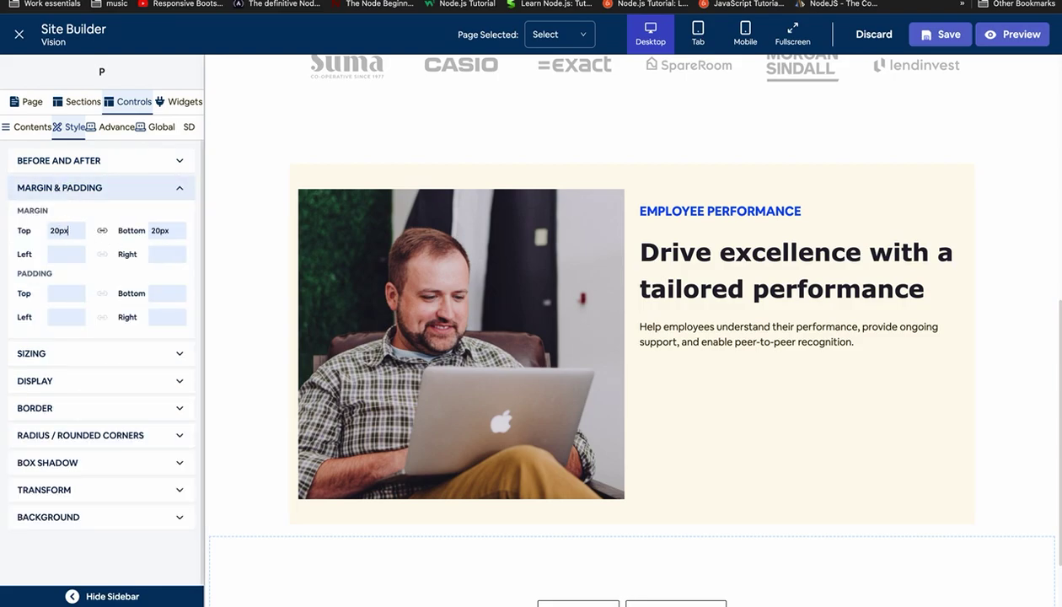
left_click(112, 189)
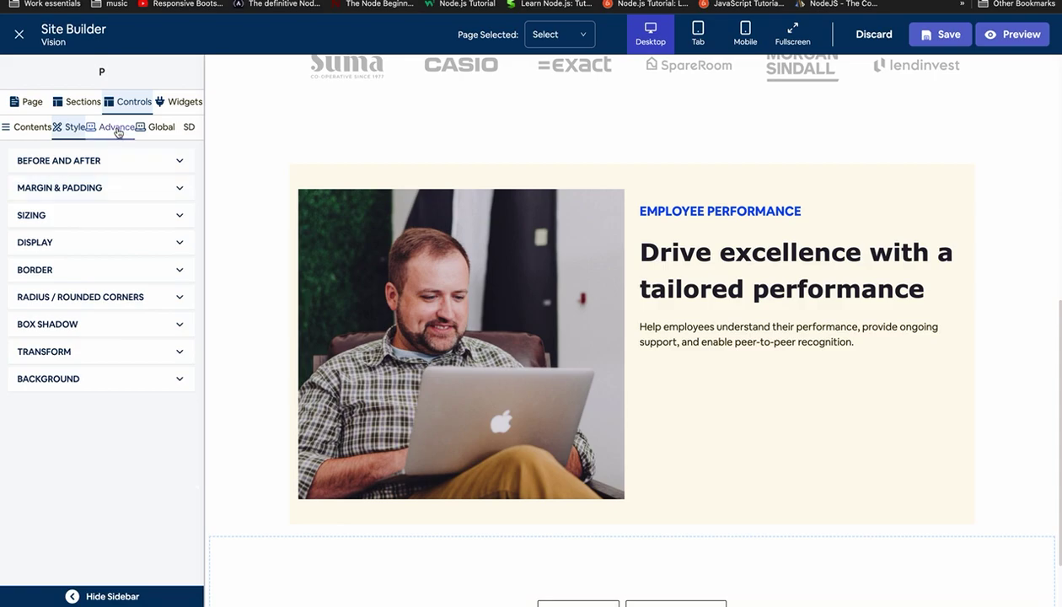
Add a second Text widget below the first paragraph in the Employee Performance section.
left_click(181, 102)
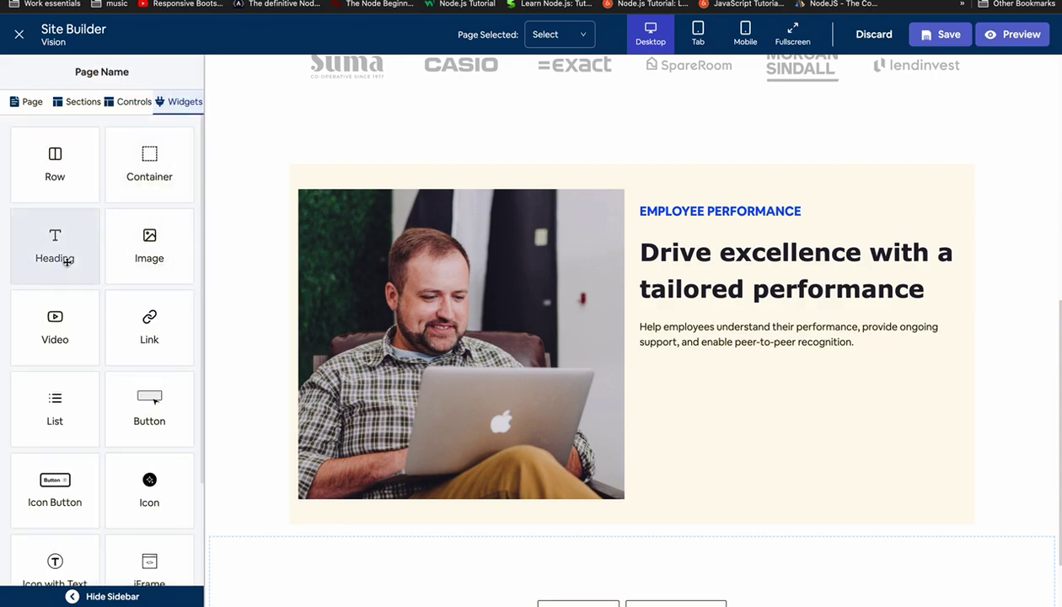
scroll(68, 421, "down", 3)
left_click_drag(55, 421, 730, 367)
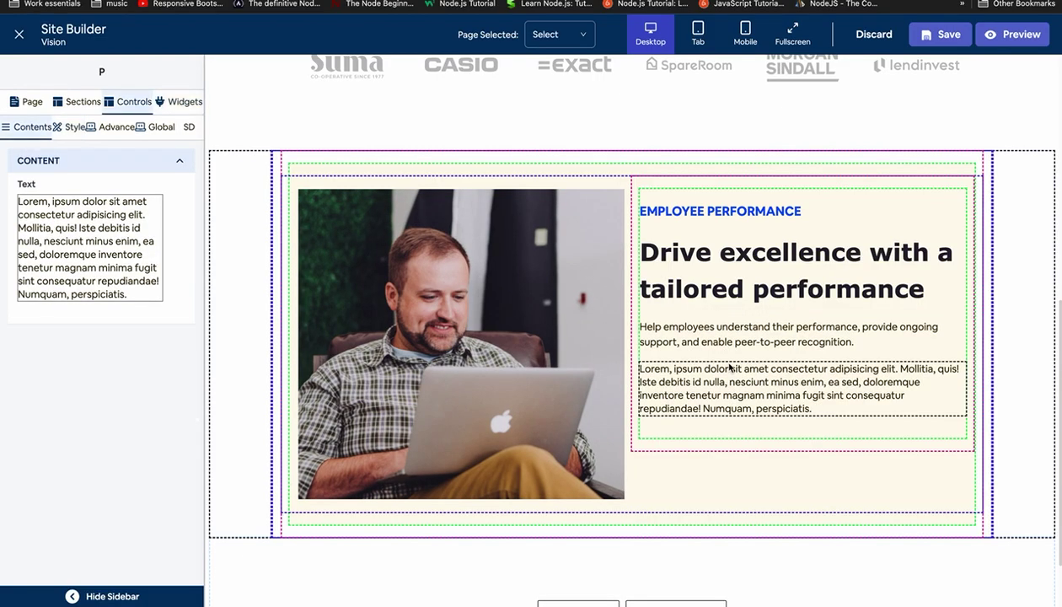
Replace the second paragraph's placeholder with the Figma text "Establish clear goals, align on priorities and monitor progress throughout your organisation.".
key("ctrl+Left")
left_click(508, 342)
key("ctrl+c")
key("ctrl+Right")
left_click(30, 238)
key("ctrl+a")
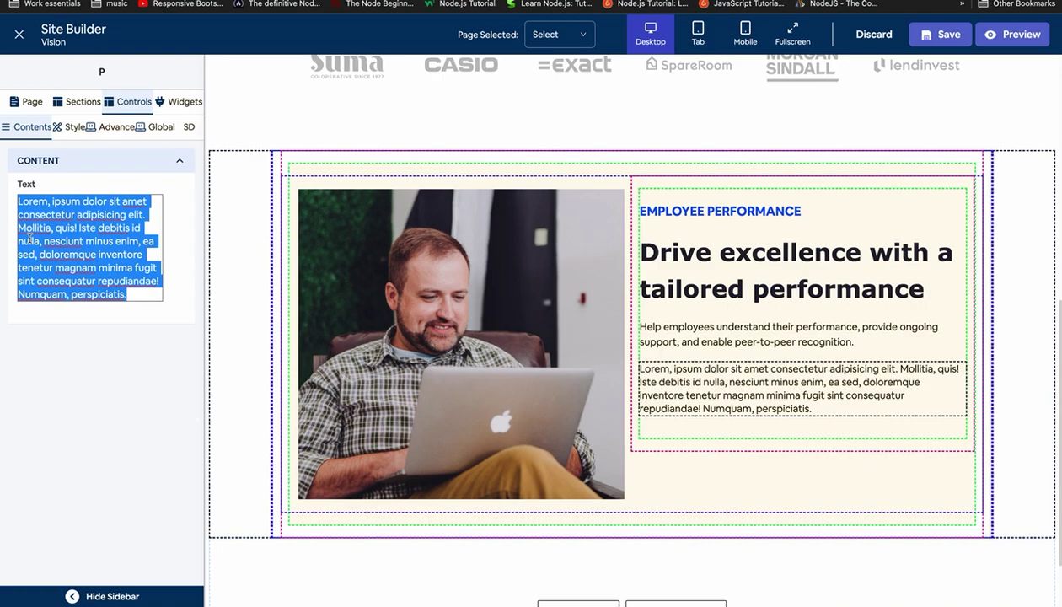
key("ctrl+v")
mouse_move(802, 380)
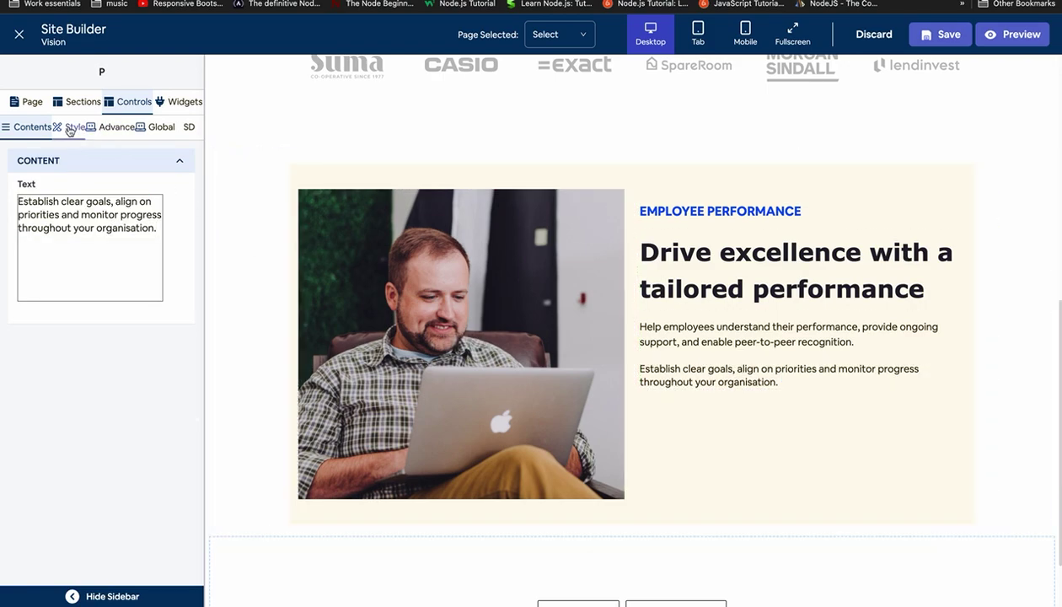
Set the second paragraph's font weight to 400 (Normal) and its line height to 24px.
left_click(73, 127)
left_click(104, 128)
left_click(72, 162)
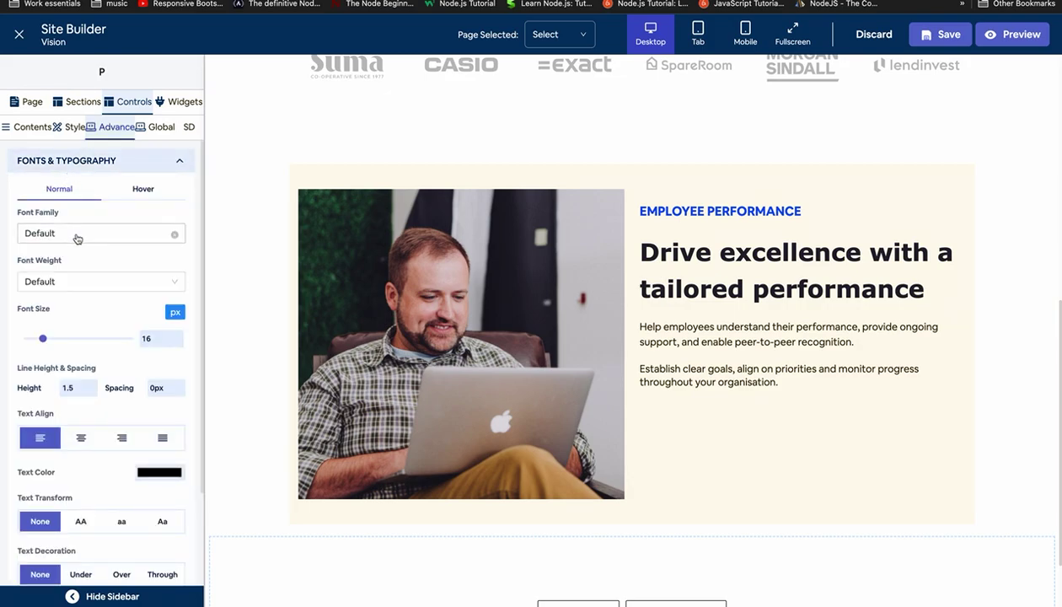
left_click(75, 282)
left_click(71, 386)
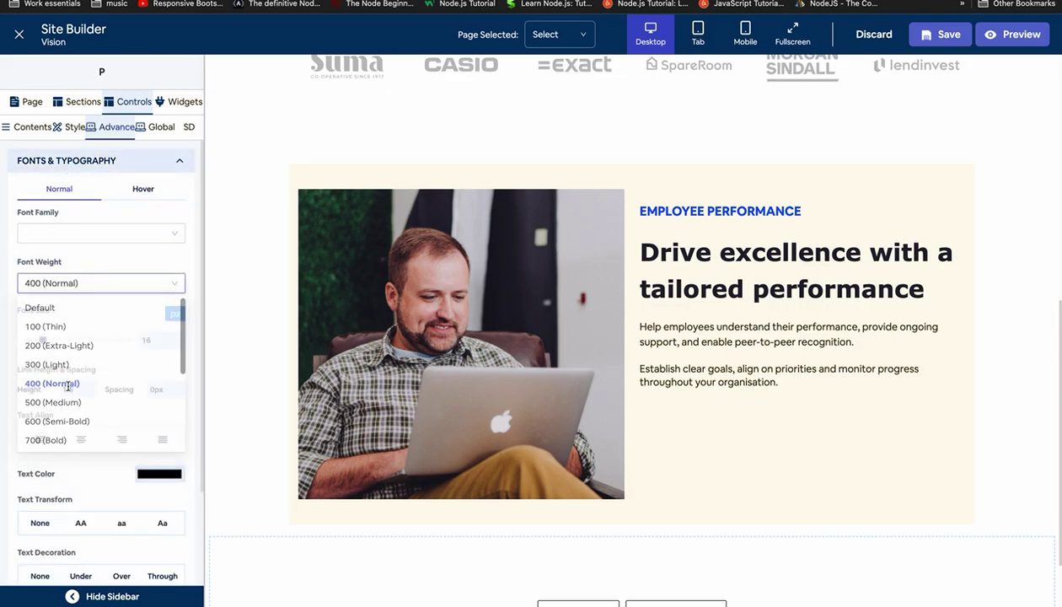
left_click(150, 340)
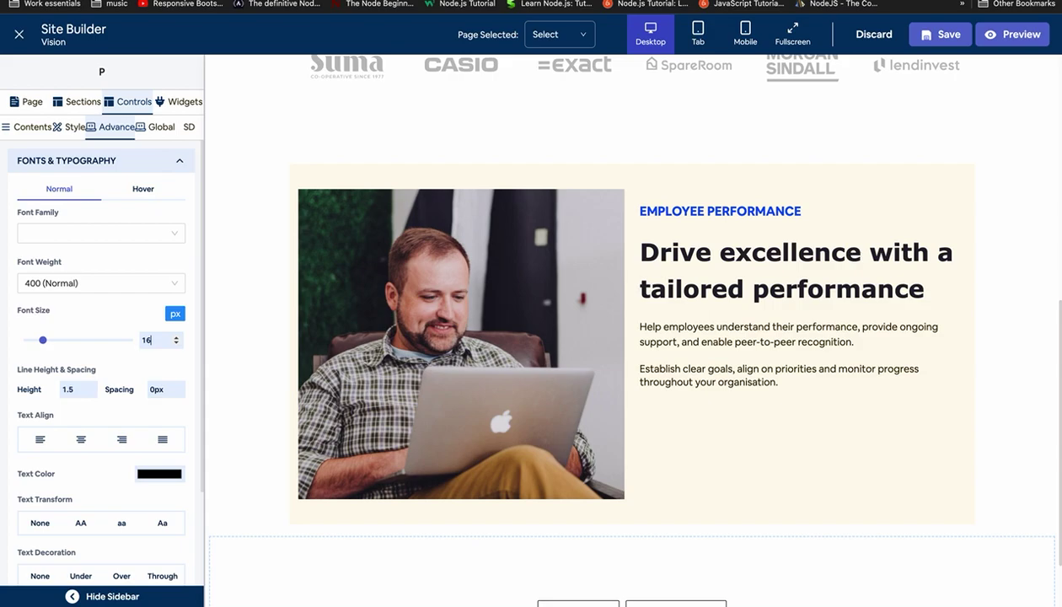
type("24px")
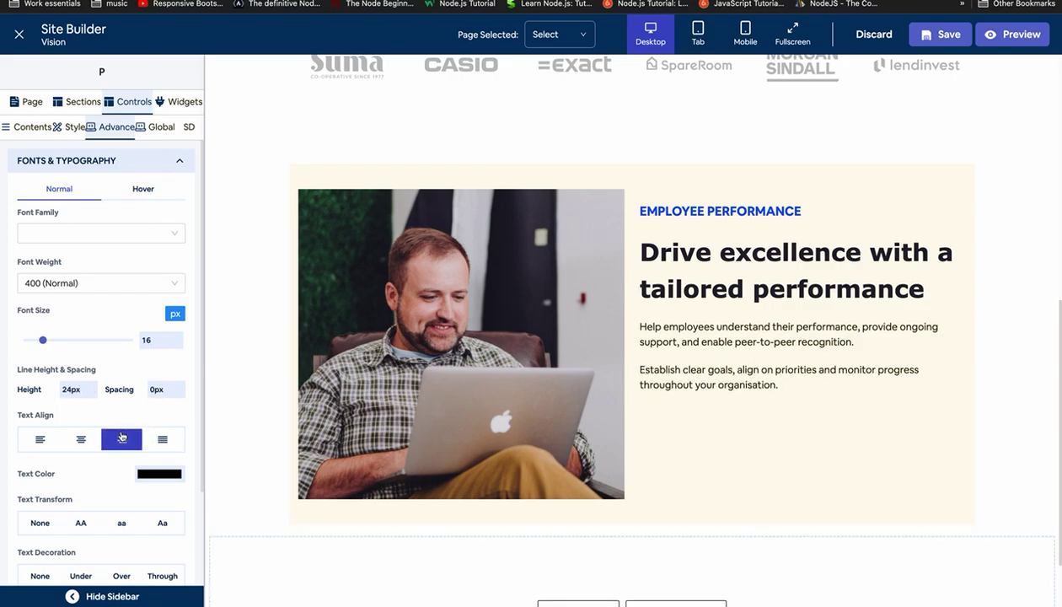
left_click(106, 161)
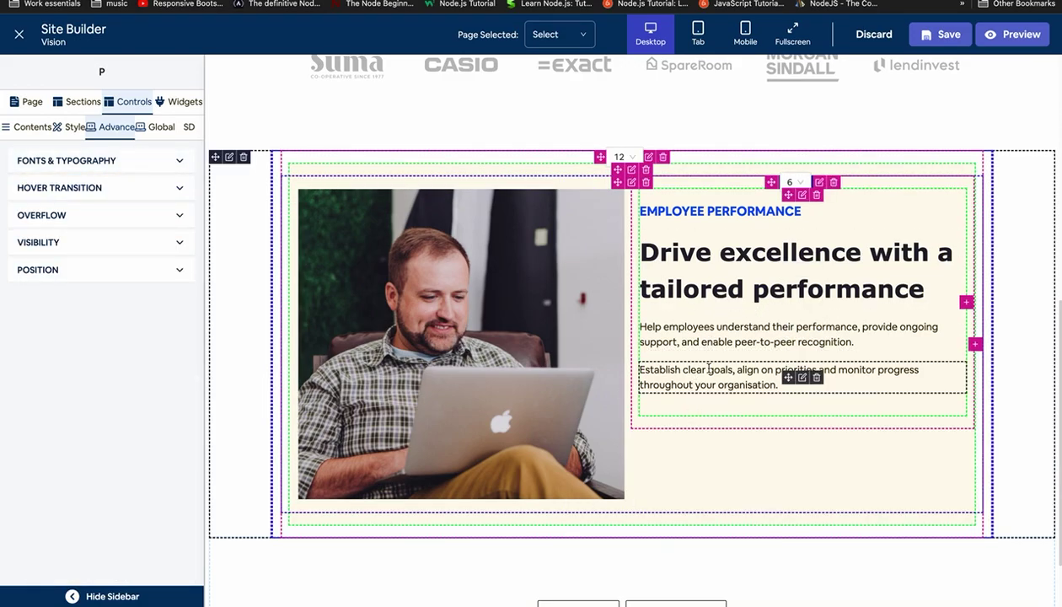
Set the second paragraph's top and bottom margins to 20px.
left_click(72, 126)
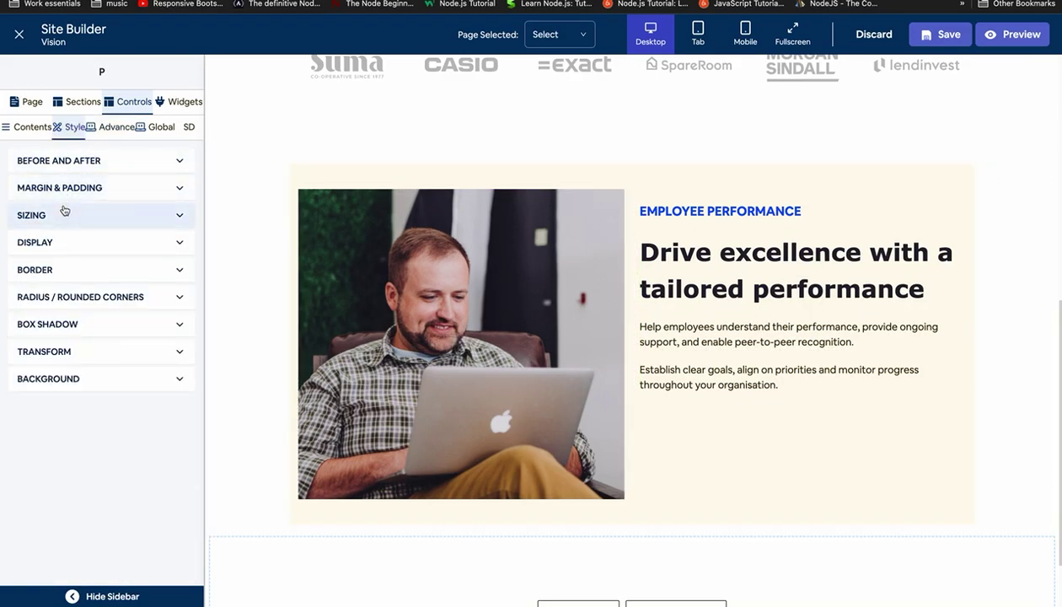
left_click(62, 190)
left_click(60, 228)
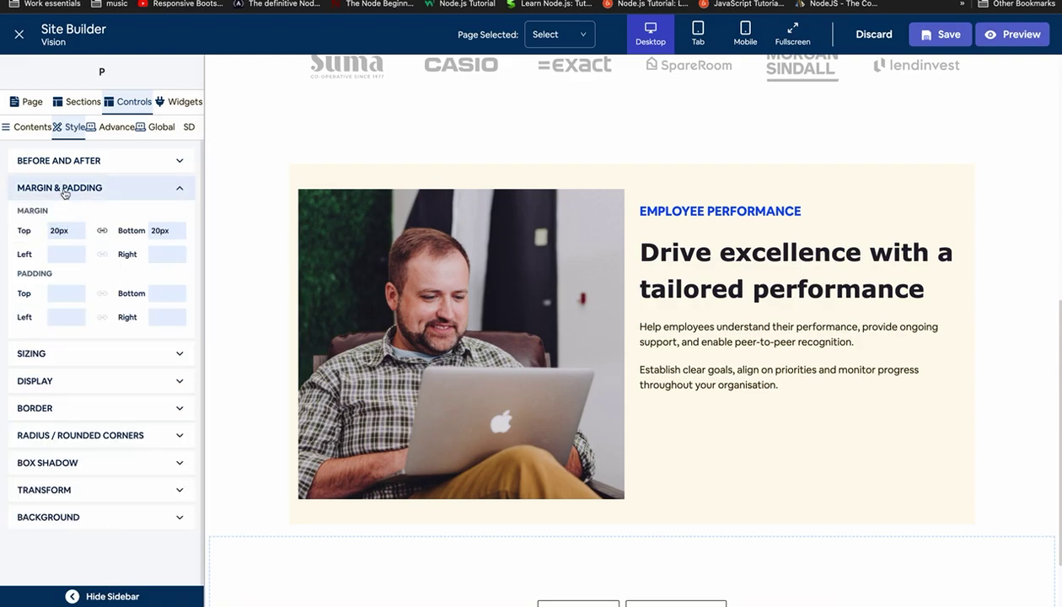
left_click(64, 189)
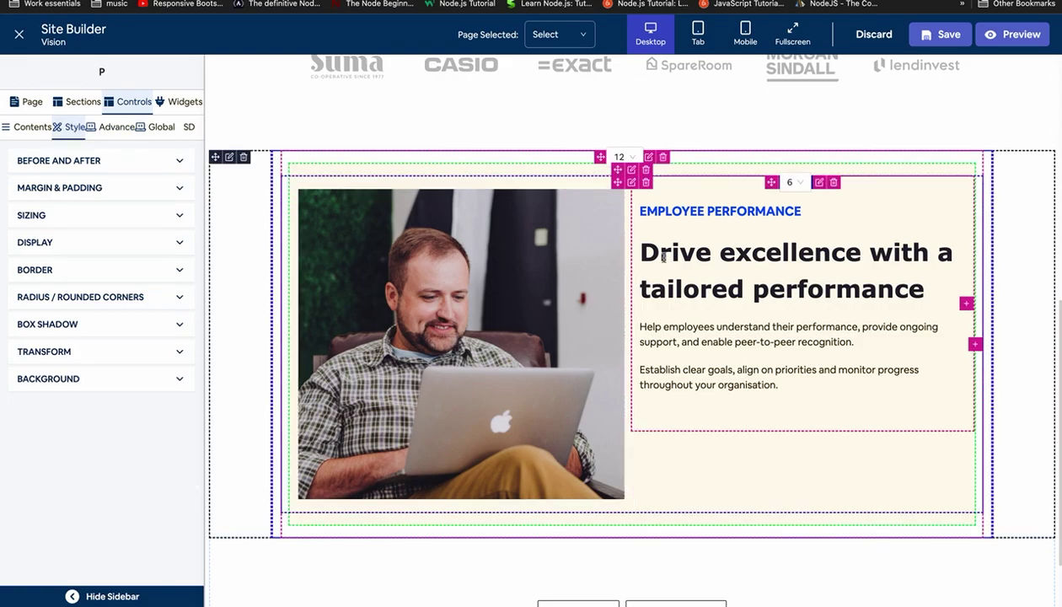
Check the link below the paragraphs in the Figma design and add an Icon with Text widget below the second paragraph.
key("ctrl+Left")
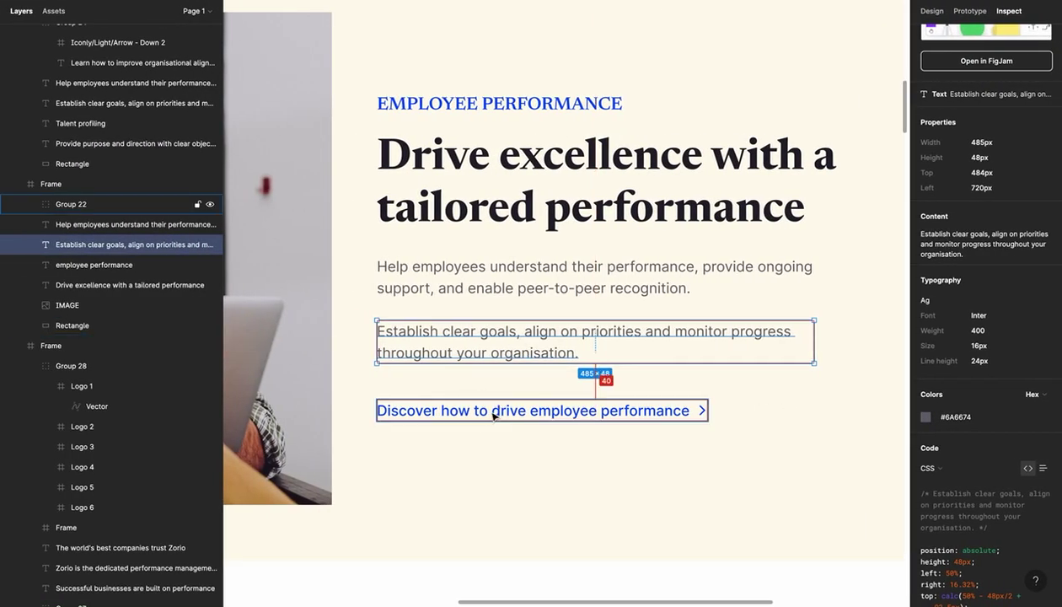
left_click(495, 414)
key("ctrl+Right")
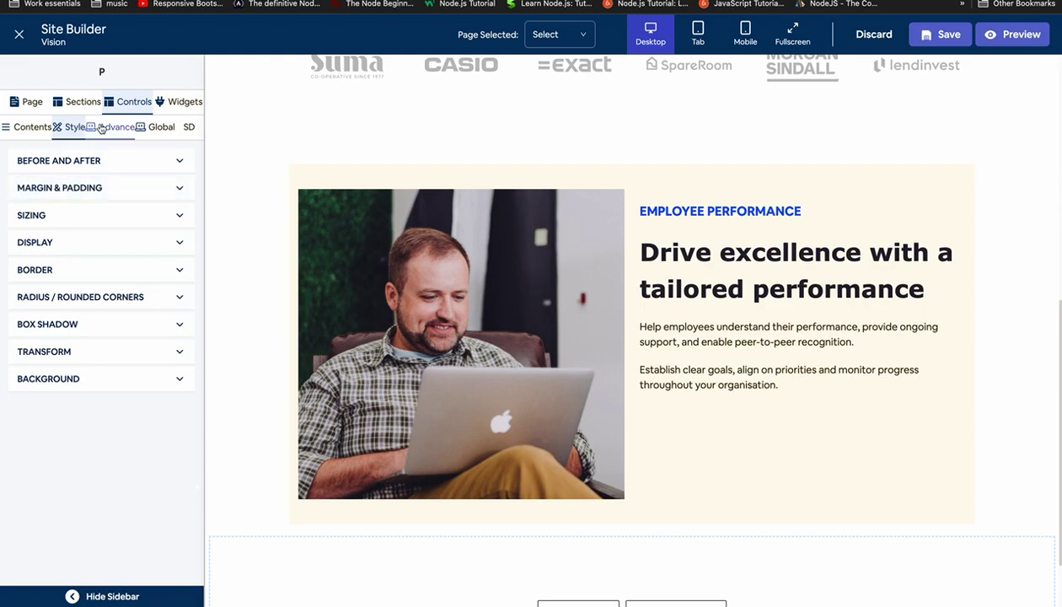
left_click(178, 101)
scroll(127, 268, "down", 3)
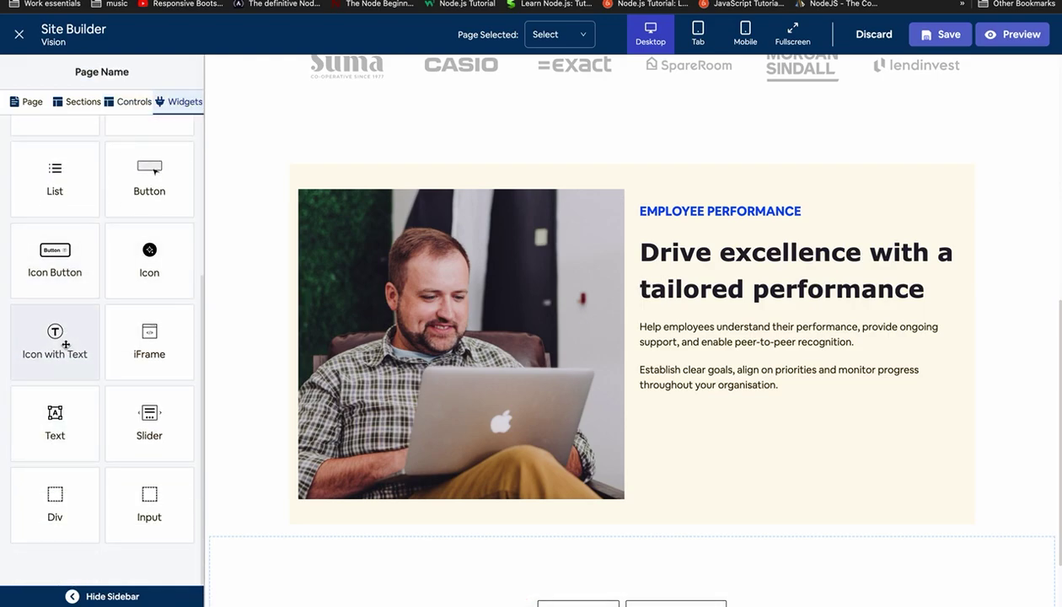
left_click_drag(64, 343, 717, 407)
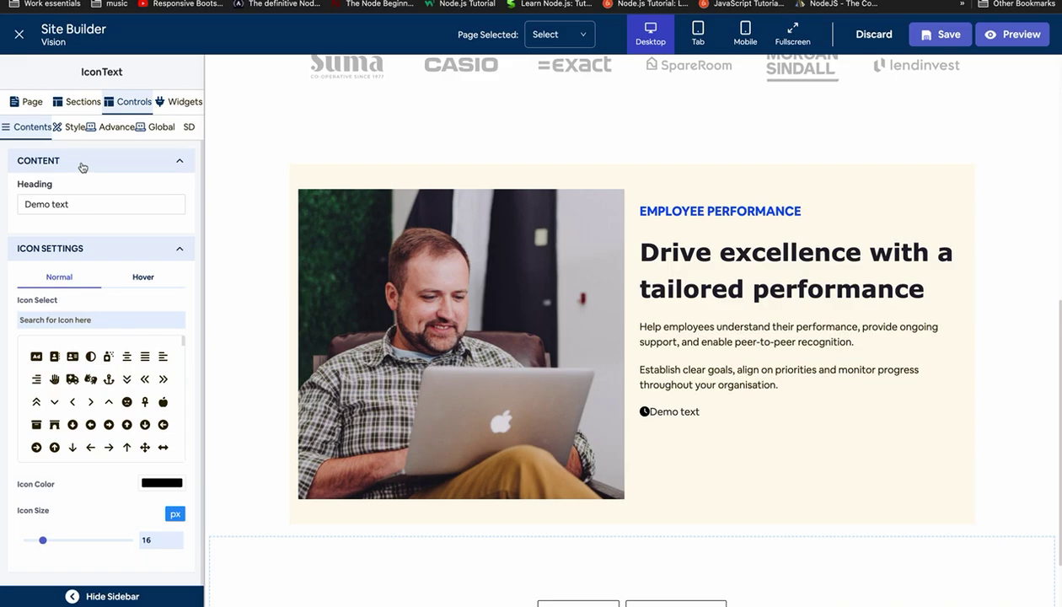
Make the icon-text widget a reversed horizontal flex layout with centred vertical alignment and end horizontal alignment.
left_click(69, 127)
left_click(59, 242)
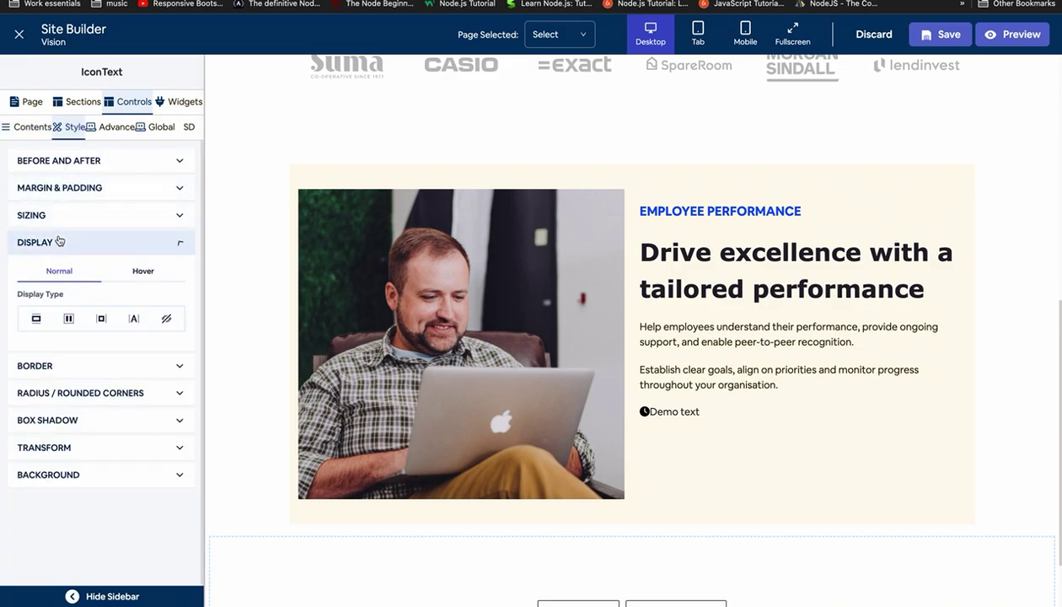
left_click(68, 318)
left_click(56, 373)
left_click(114, 372)
left_click(169, 371)
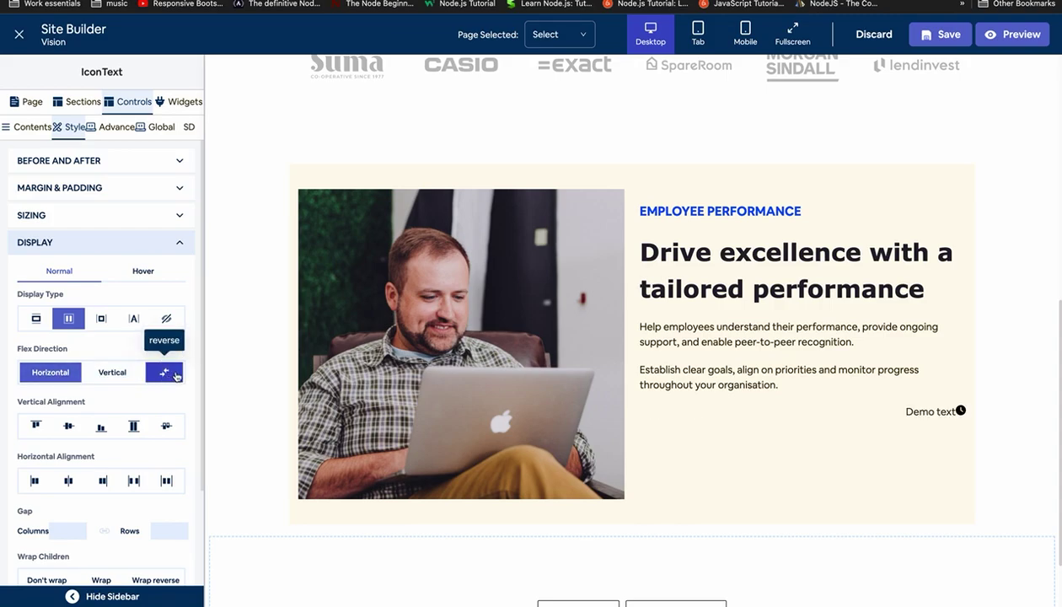
left_click(103, 427)
left_click(69, 426)
left_click(102, 483)
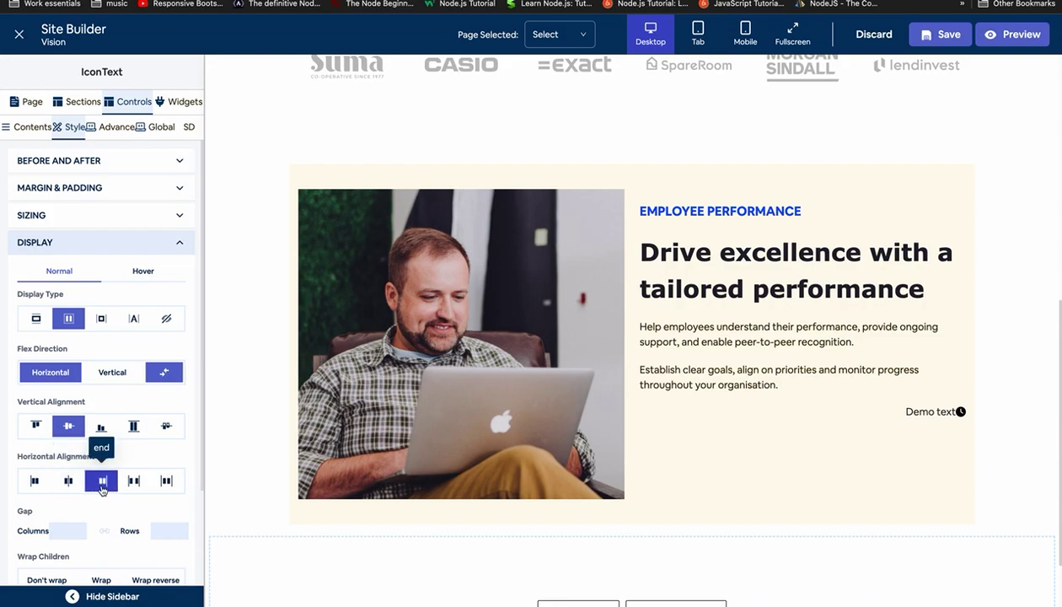
left_click(78, 242)
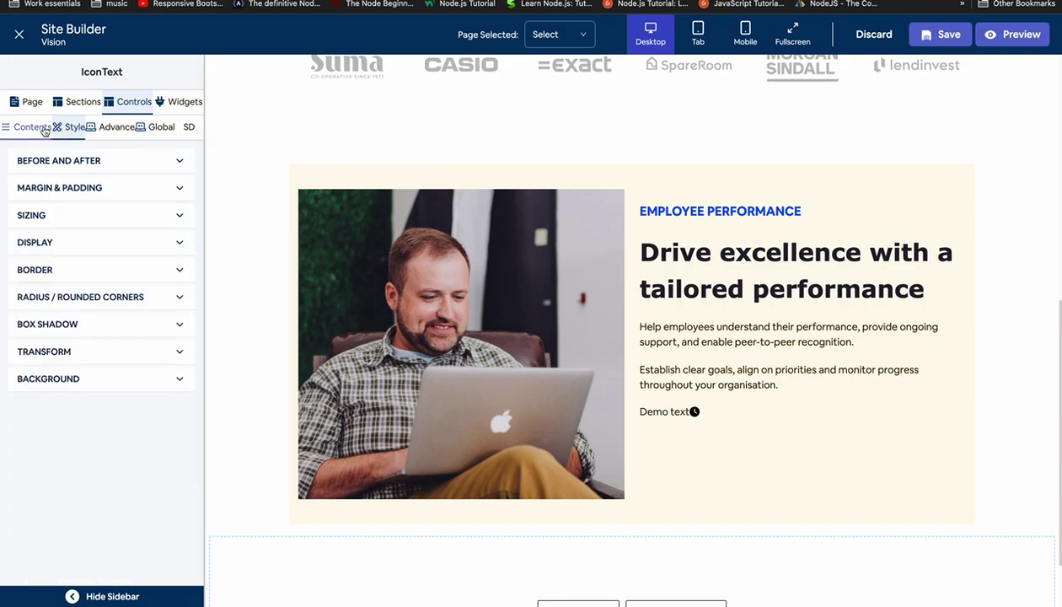
Replace the icon-text widget's placeholder heading with the Figma text "Discover how to drive employee performance".
left_click(45, 131)
key("ctrl+Left")
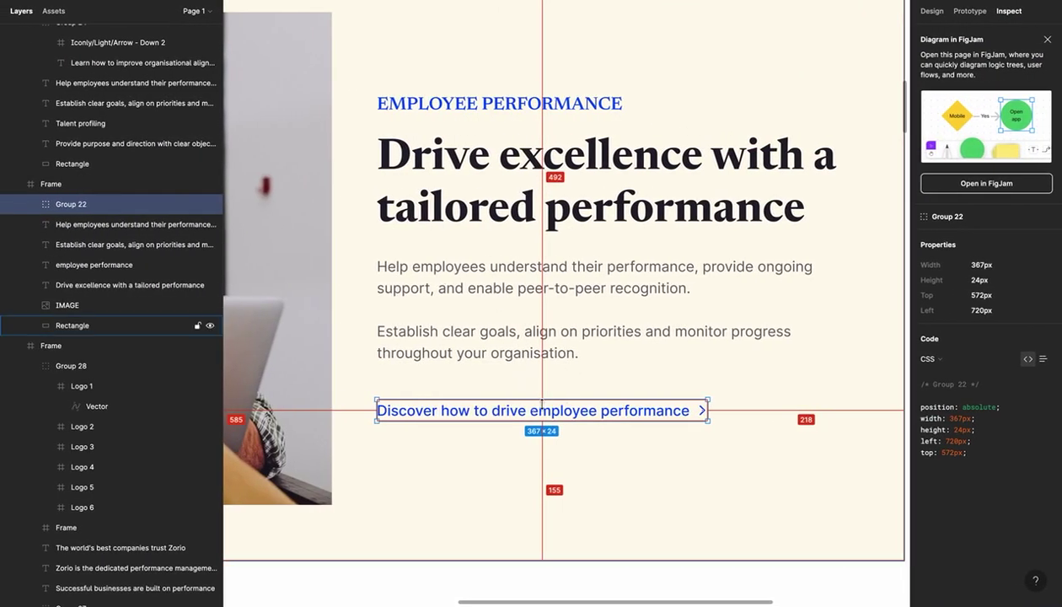
double_click(502, 412)
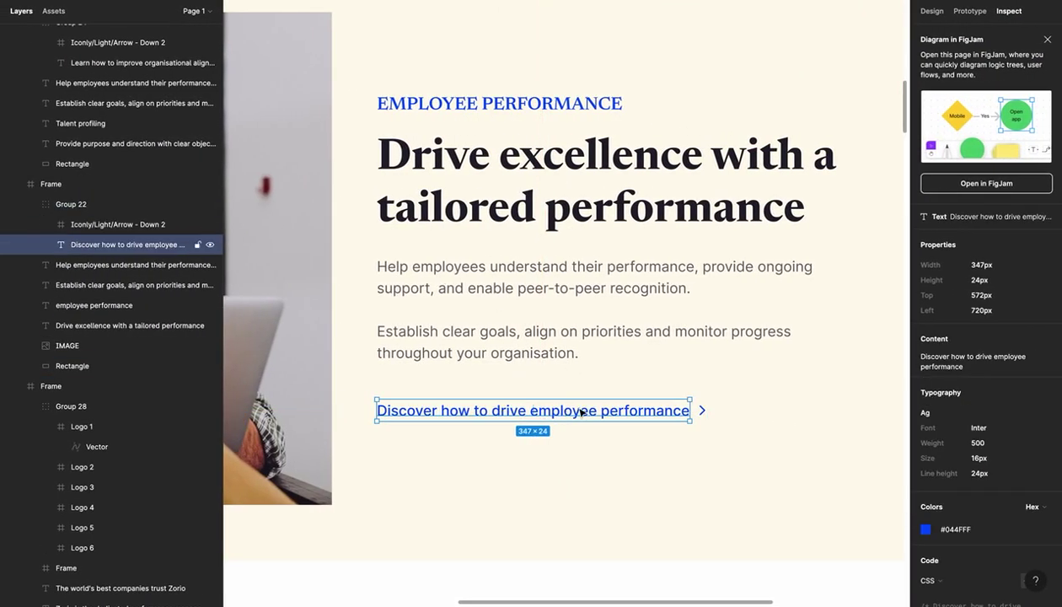
key("ctrl+Right")
triple_click(100, 206)
key("ctrl+v")
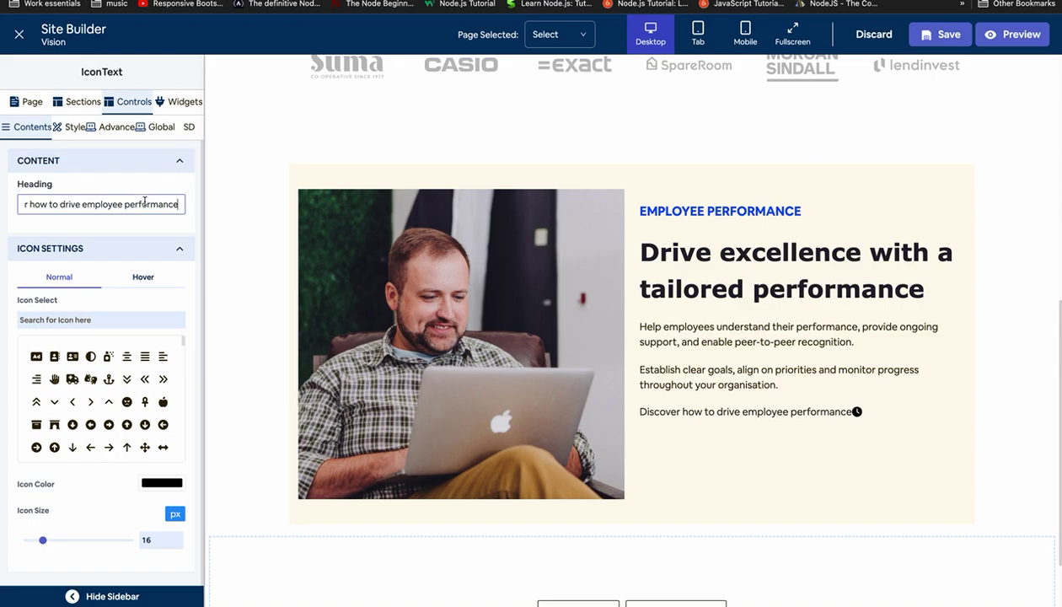
Look up the hex value of the blue text colour used by the "Employee Performance" heading.
left_click(157, 483)
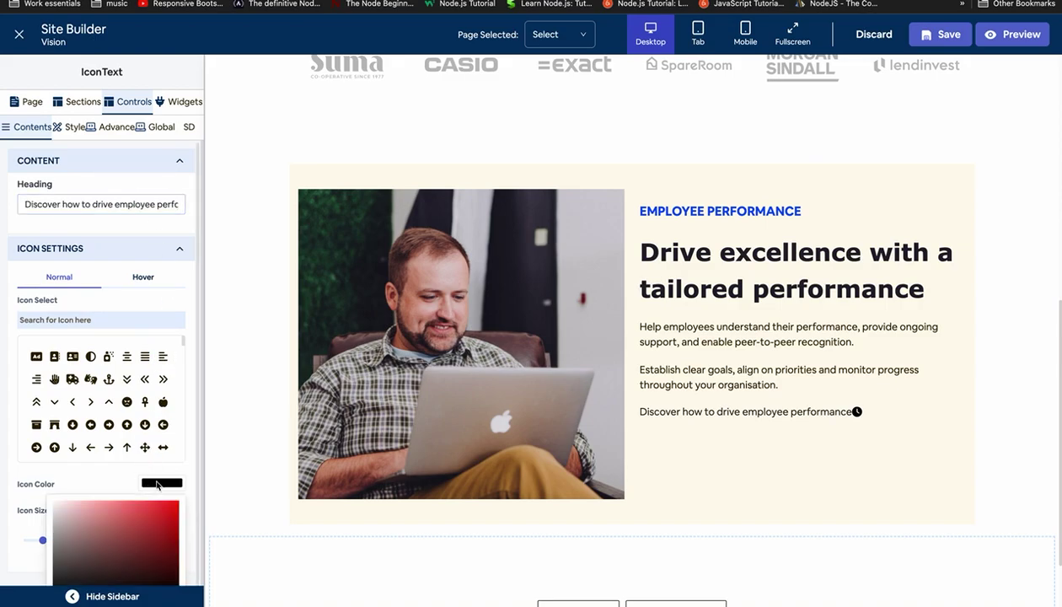
scroll(123, 421, "down", 3)
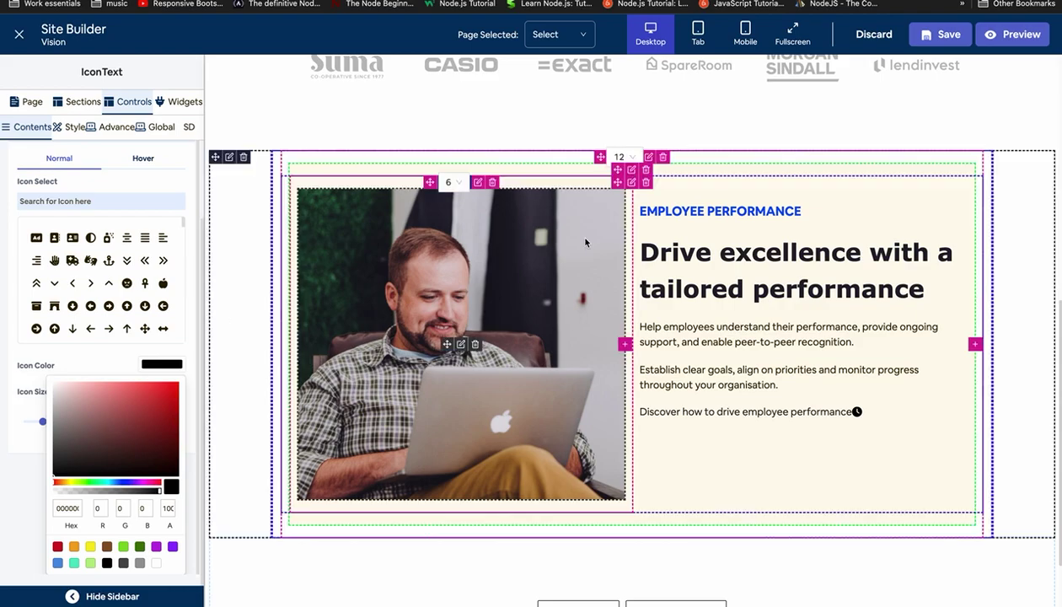
left_click(675, 210)
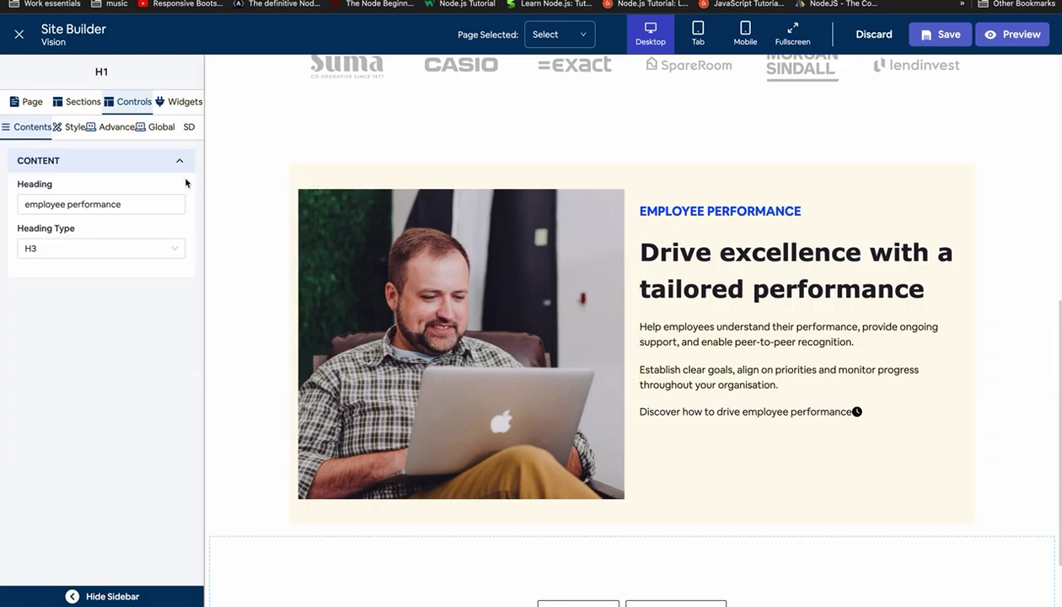
left_click(74, 128)
left_click(101, 380)
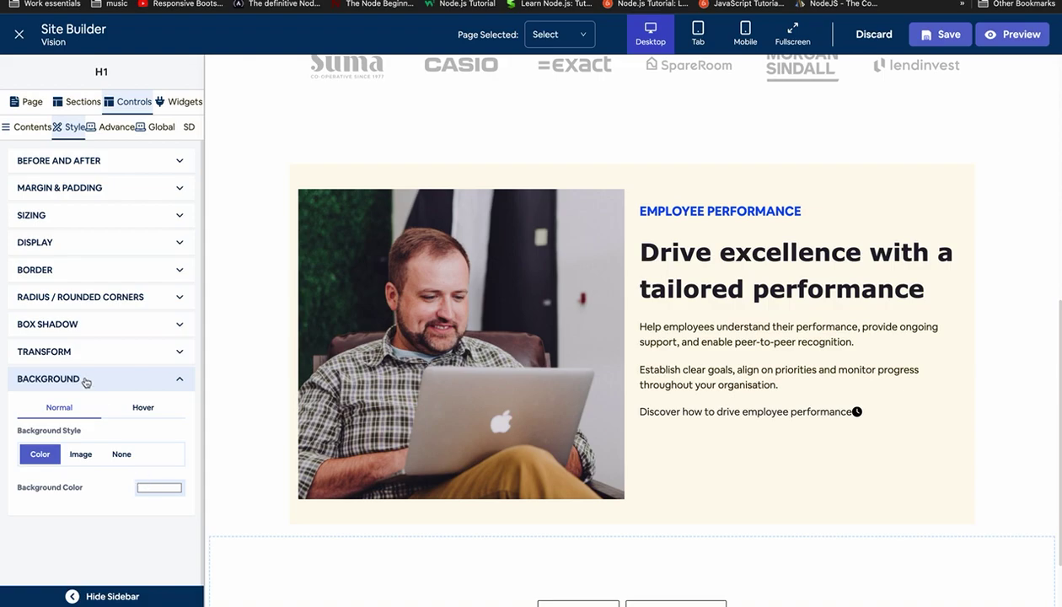
left_click(85, 378)
left_click(114, 128)
left_click(99, 158)
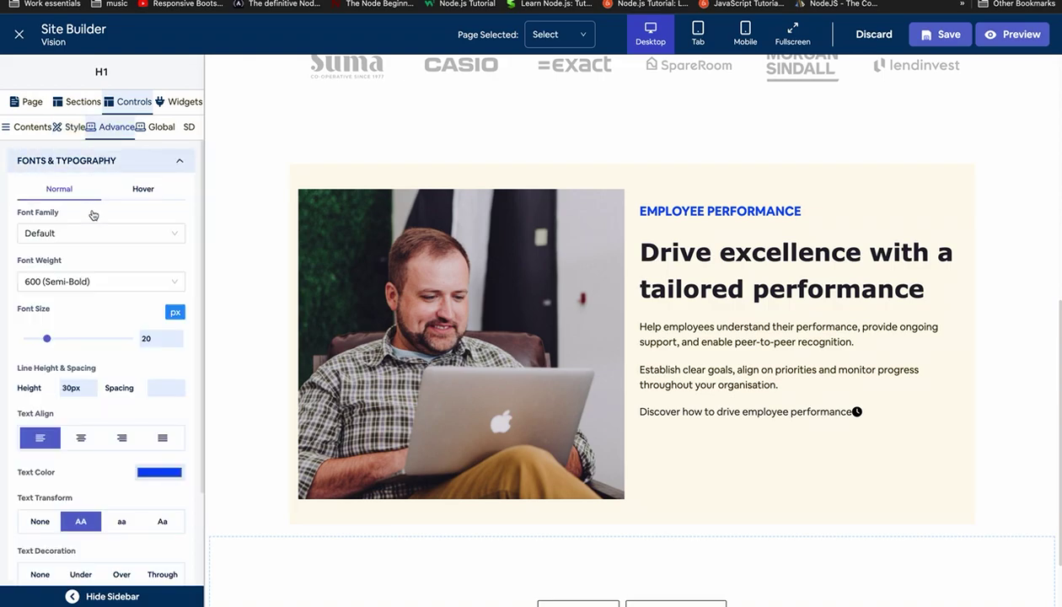
left_click(159, 473)
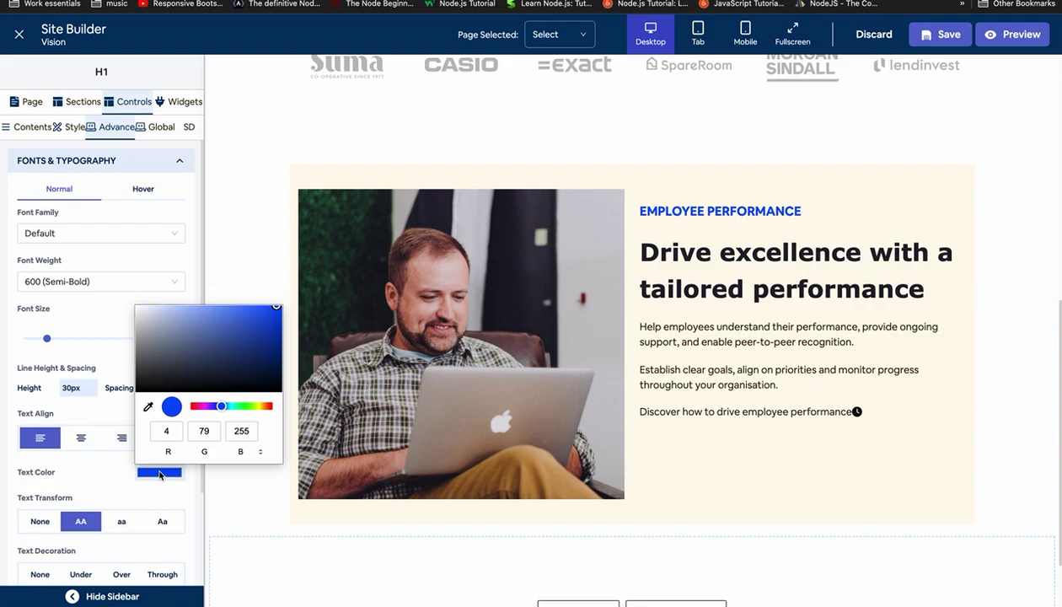
left_click(203, 451)
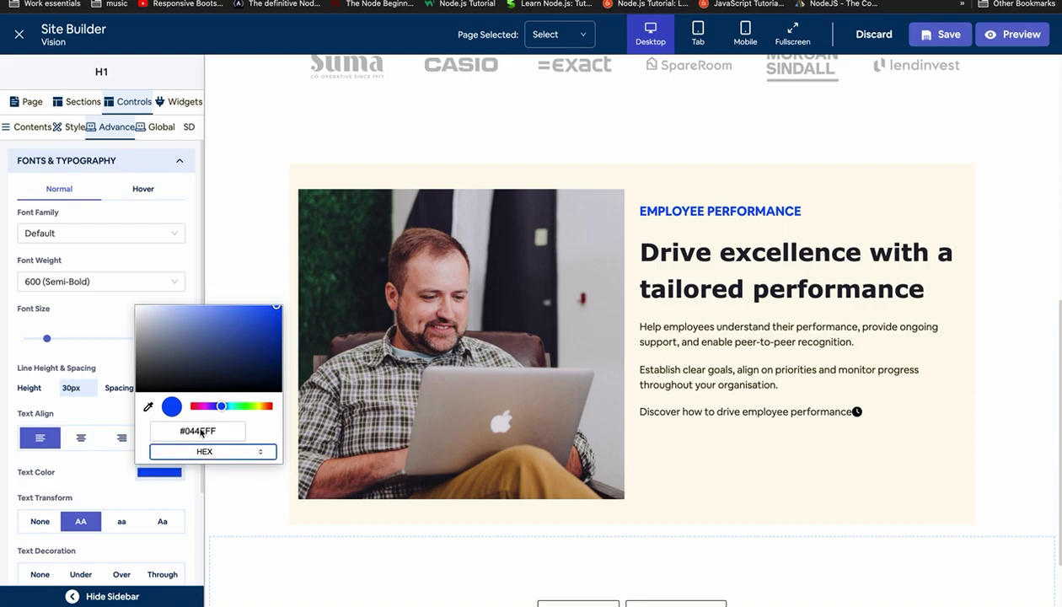
left_click(201, 431)
left_click(105, 413)
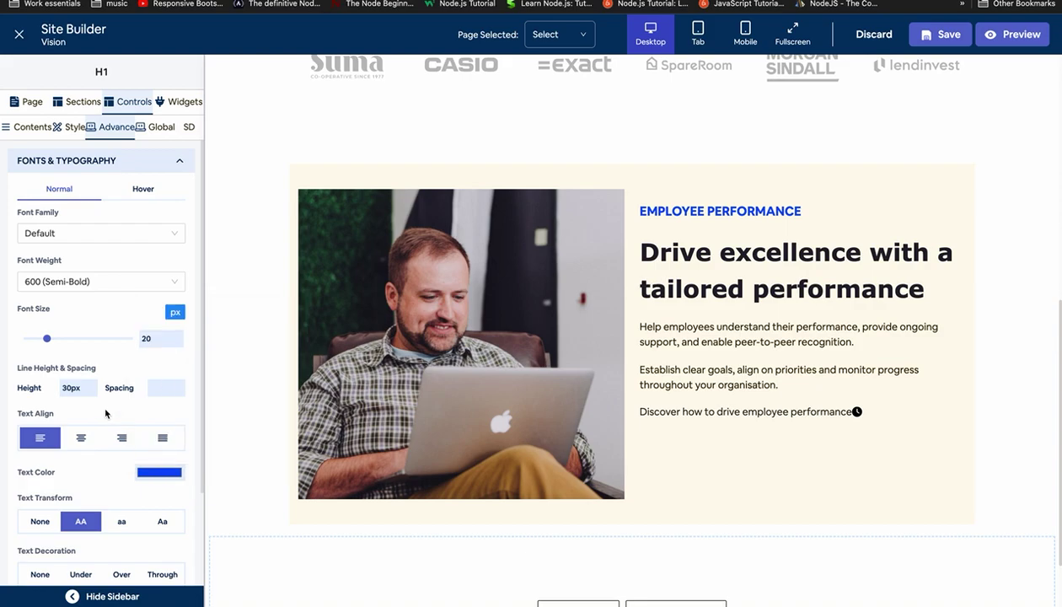
Set the icon colour of the "Discover how to drive employee performance" widget to 044fff.
left_click(692, 411)
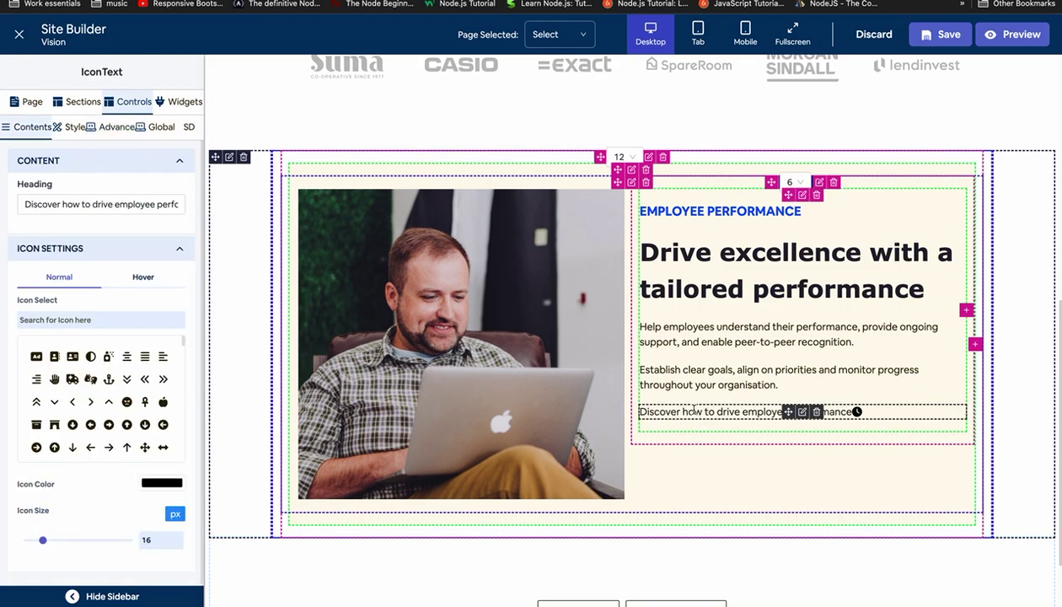
left_click(166, 483)
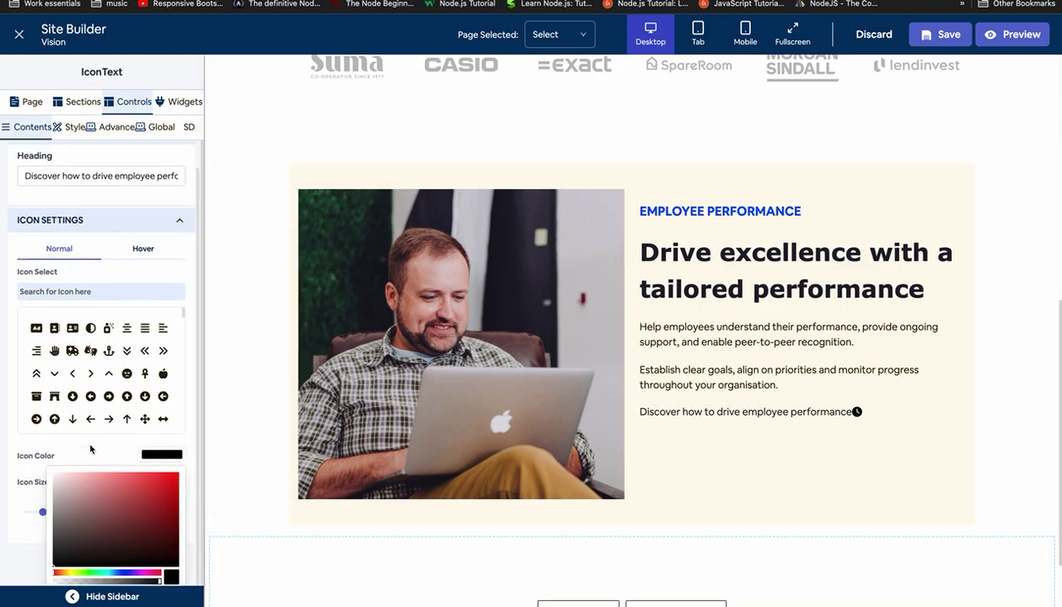
scroll(90, 447, "down", 2)
type("mance")
triple_click(82, 506)
key("BackSpace")
key("ctrl+Left")
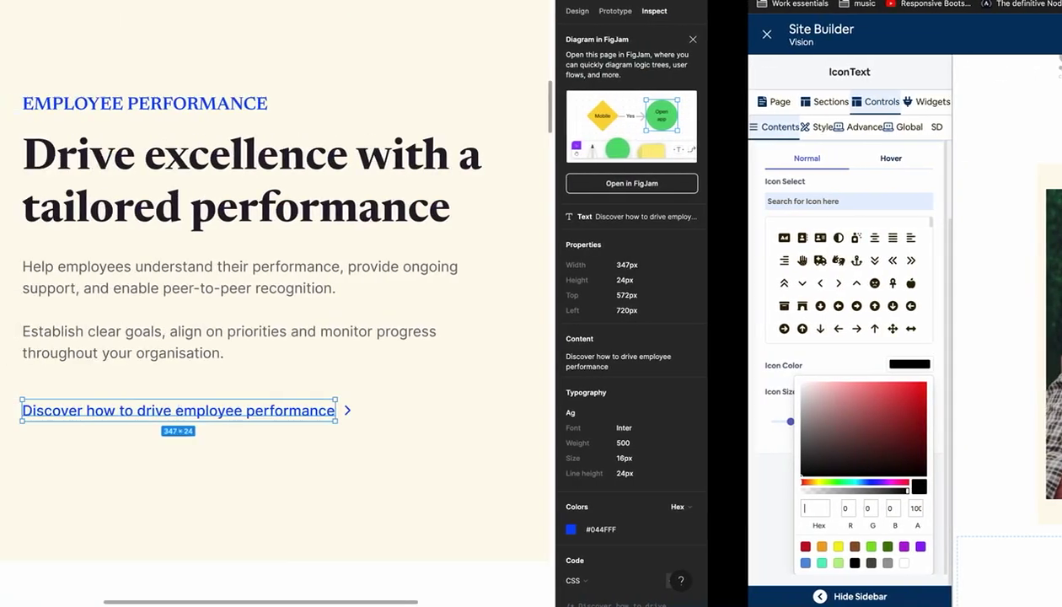
key("ctrl+Right")
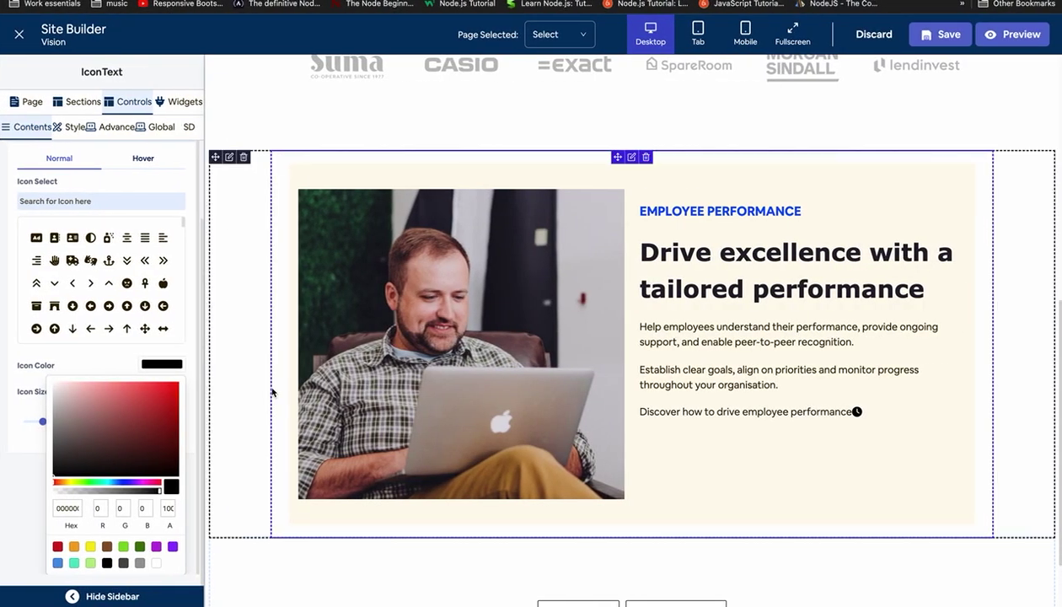
triple_click(70, 505)
type("0")
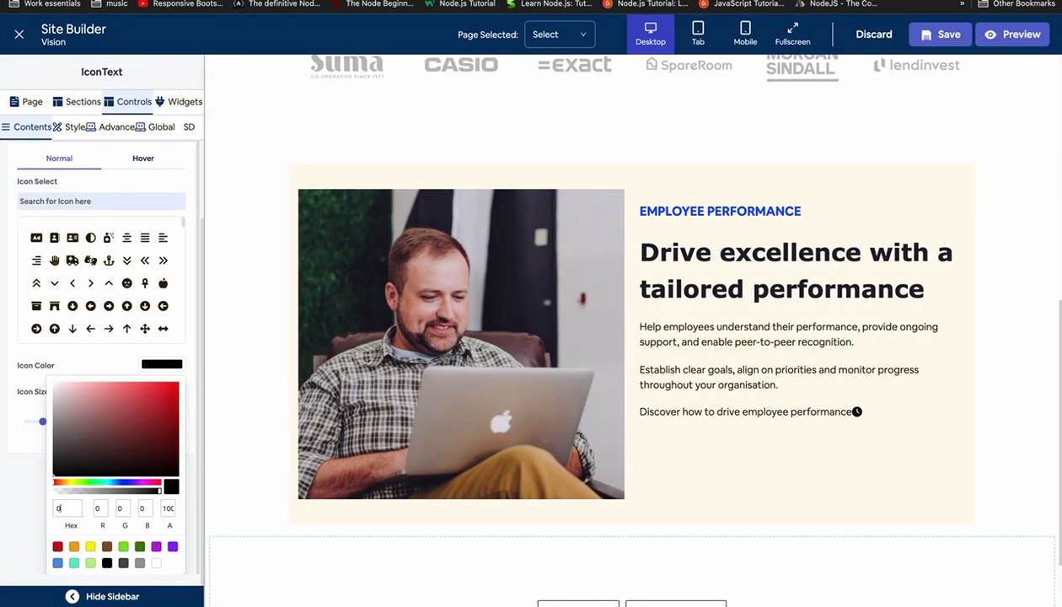
type("44fff")
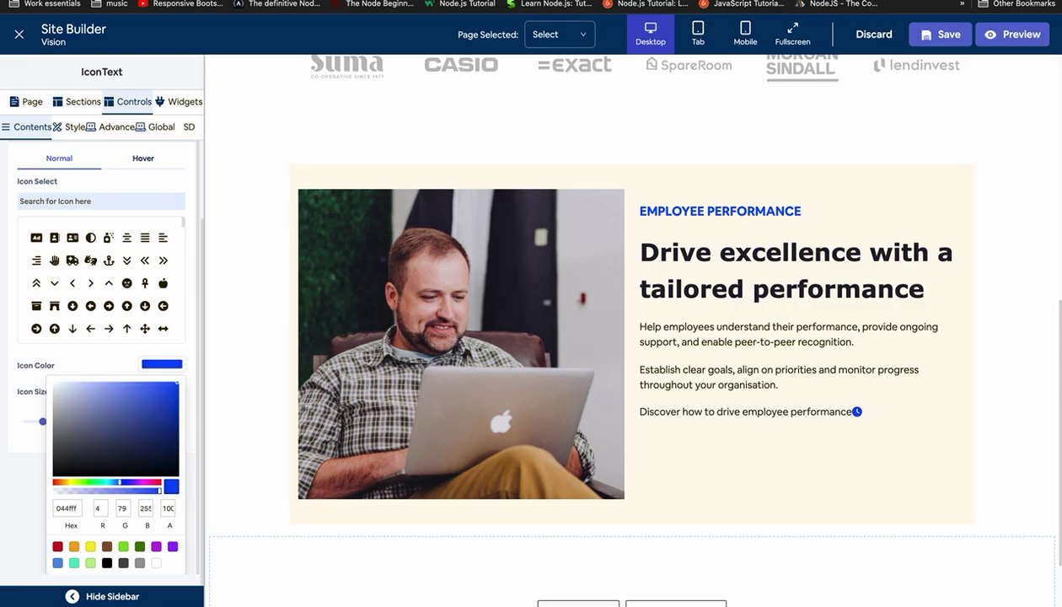
left_click(30, 440)
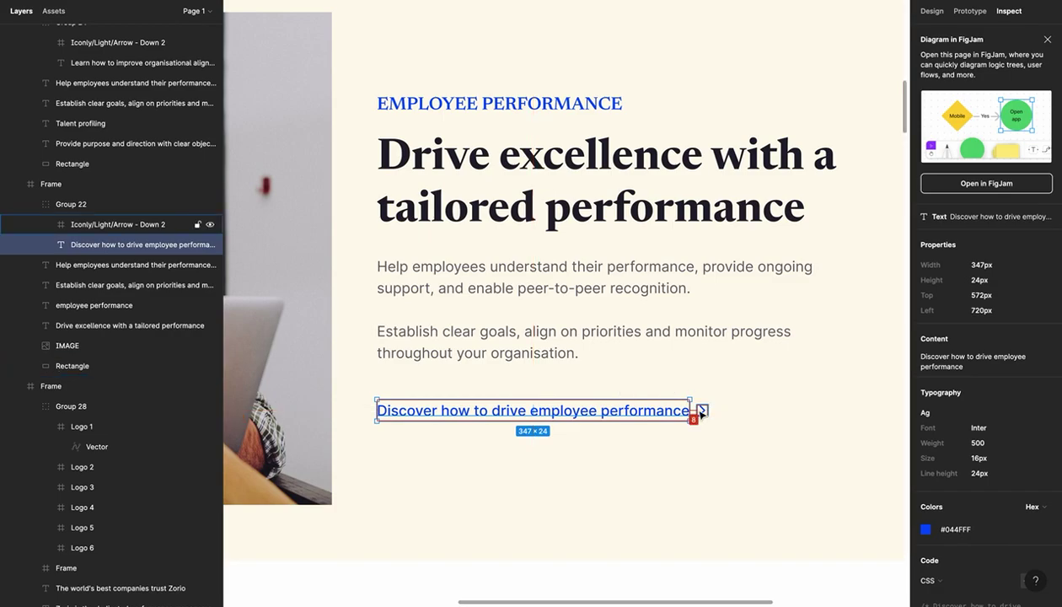
key("ctrl+Right")
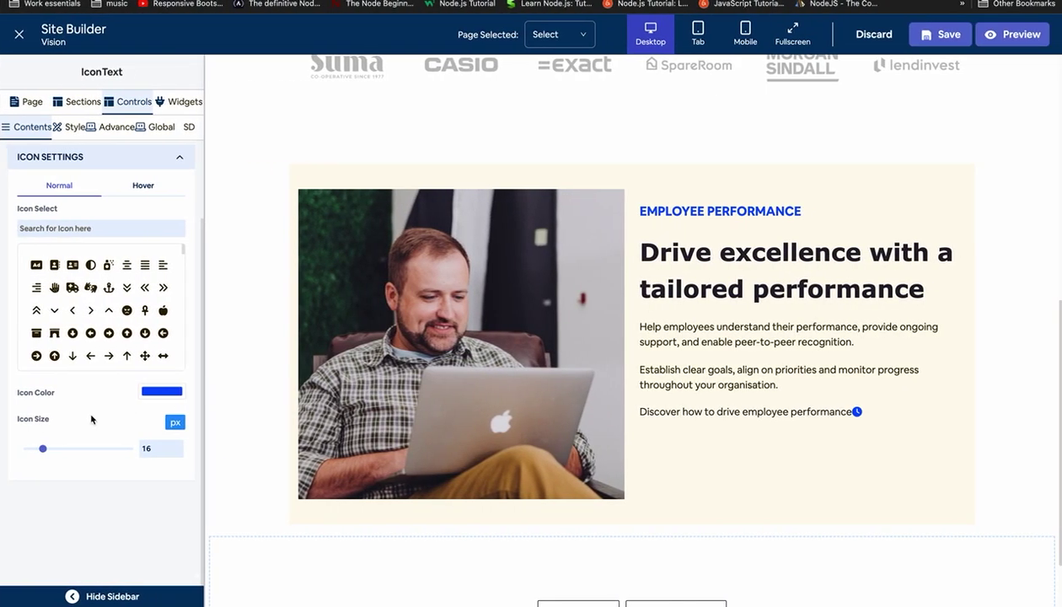
Open the icon-text widget's typography settings and check the font values of the matching link text in the Figma design.
left_click(705, 411)
left_click(76, 203)
key("super+a")
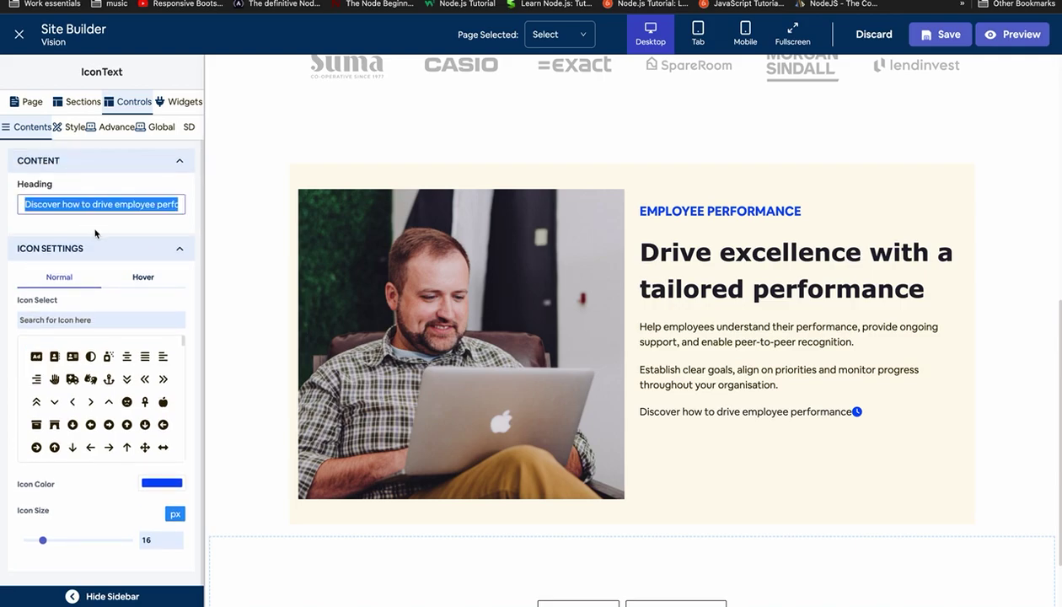
left_click(109, 126)
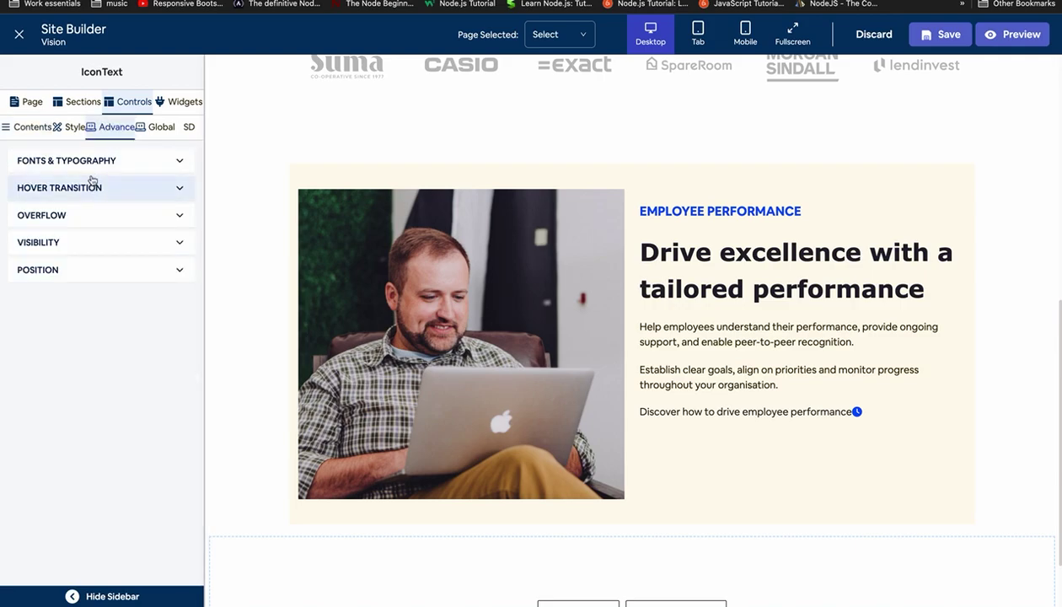
left_click(90, 160)
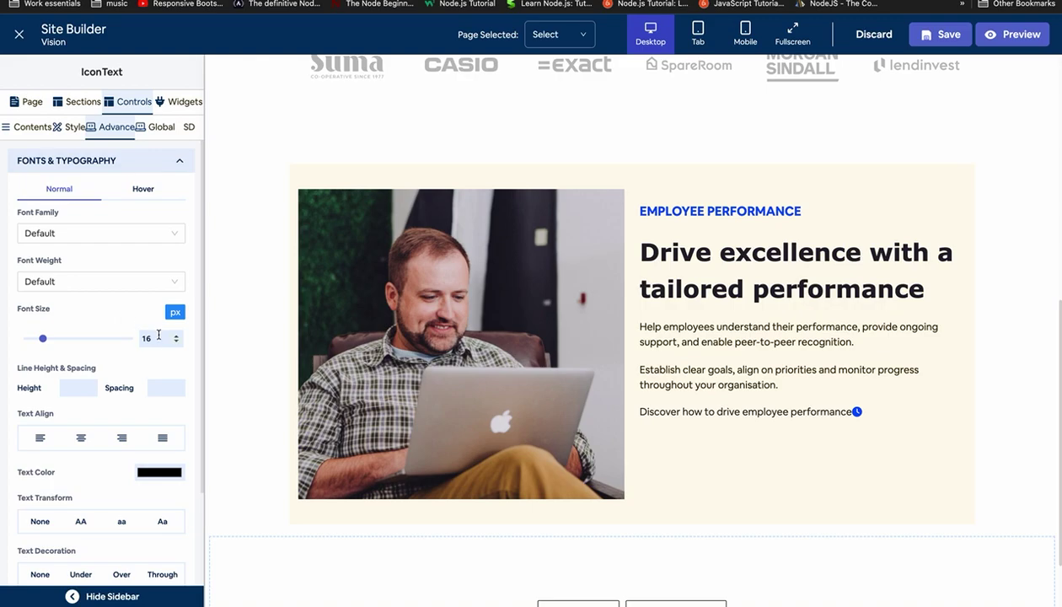
key("ctrl+Right")
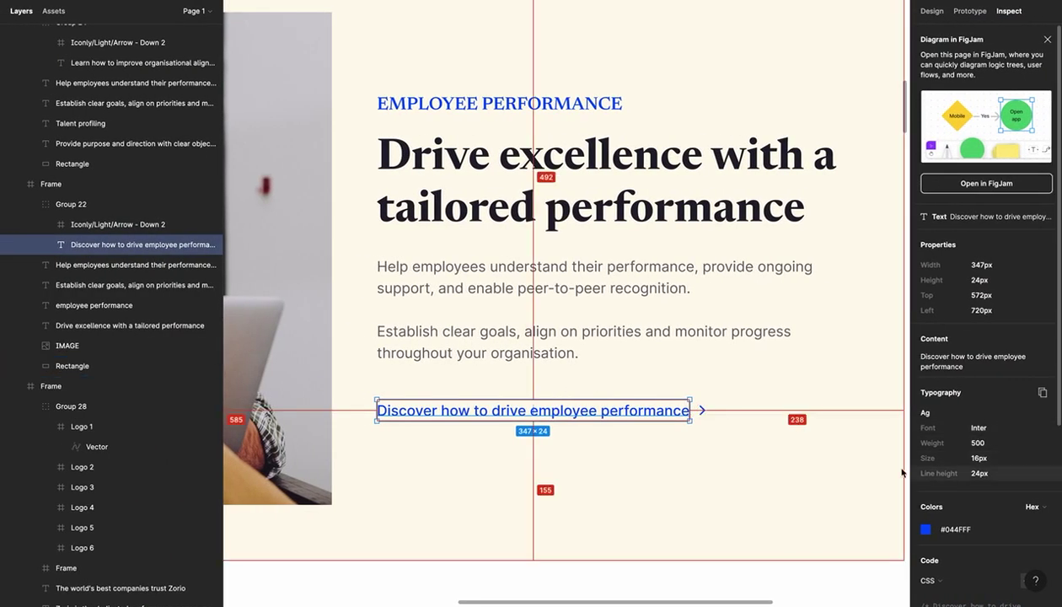
key("ctrl+Right")
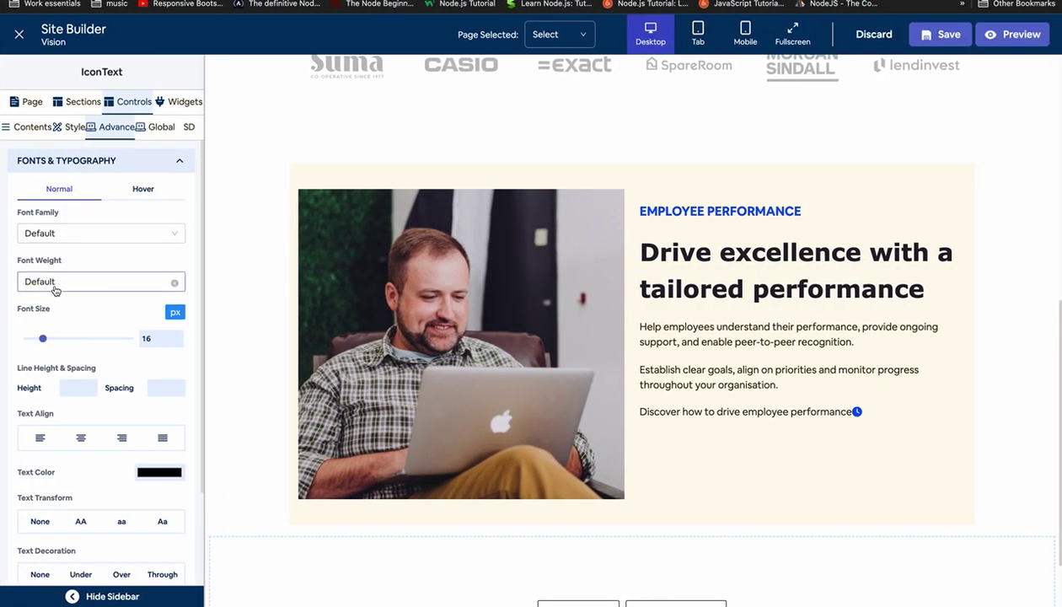
Set the icon-text widget's font weight to 500 (Medium) and its line height to 24px.
left_click(55, 283)
left_click(71, 403)
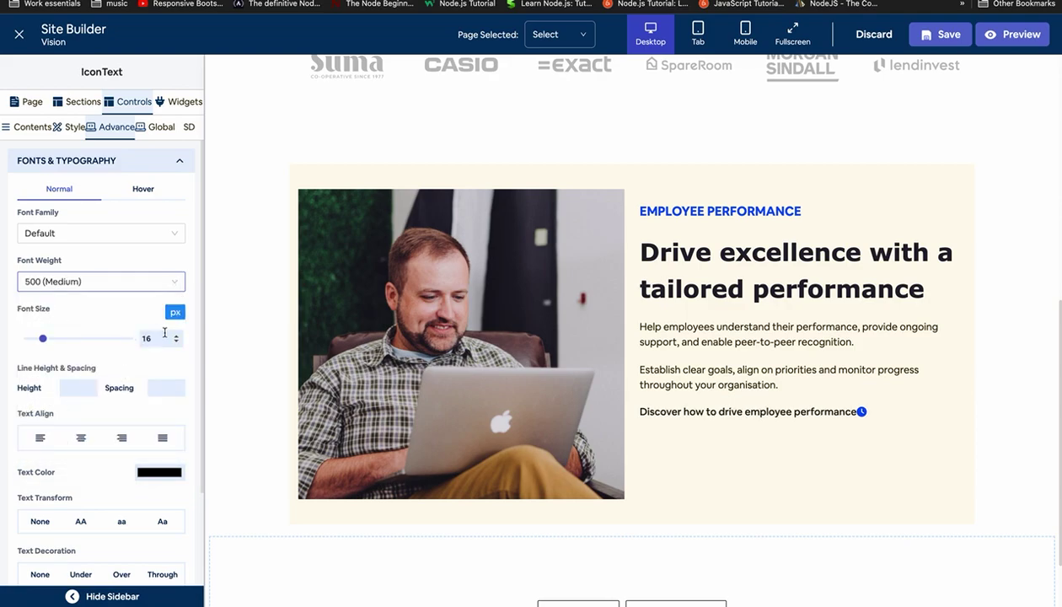
left_click(176, 341)
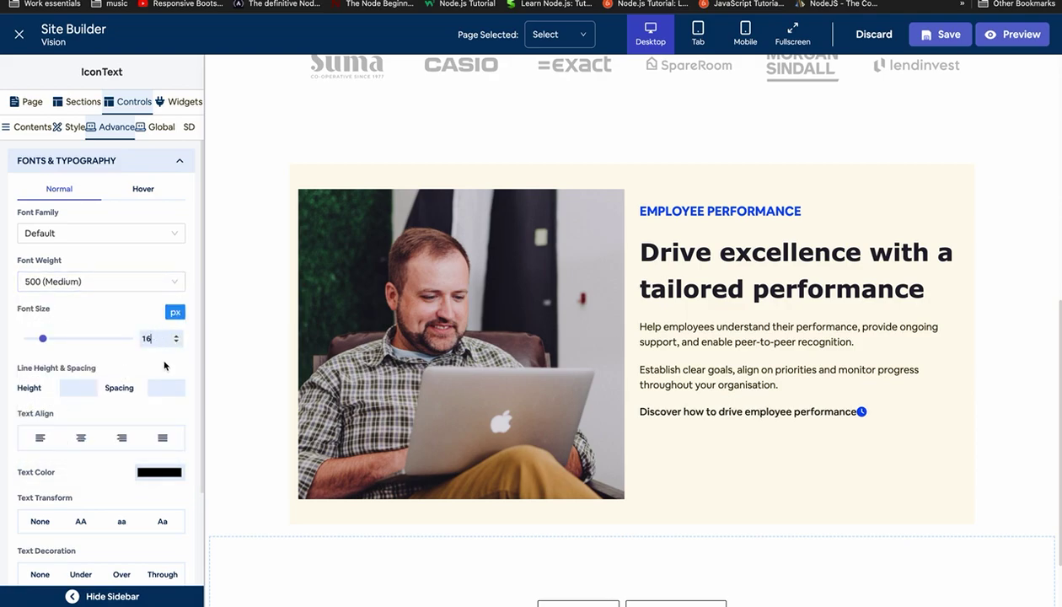
scroll(145, 338, "up", 1)
left_click(82, 386)
type("24px")
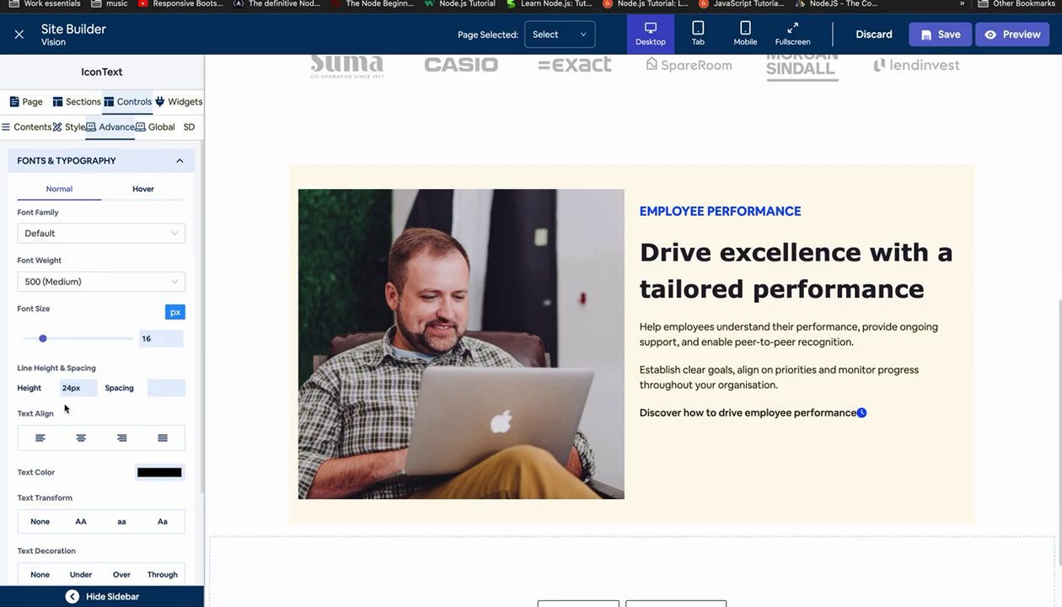
Set the text colour of the "Discover how to drive employee performance" widget to 044FFF.
scroll(121, 369, "down", 2)
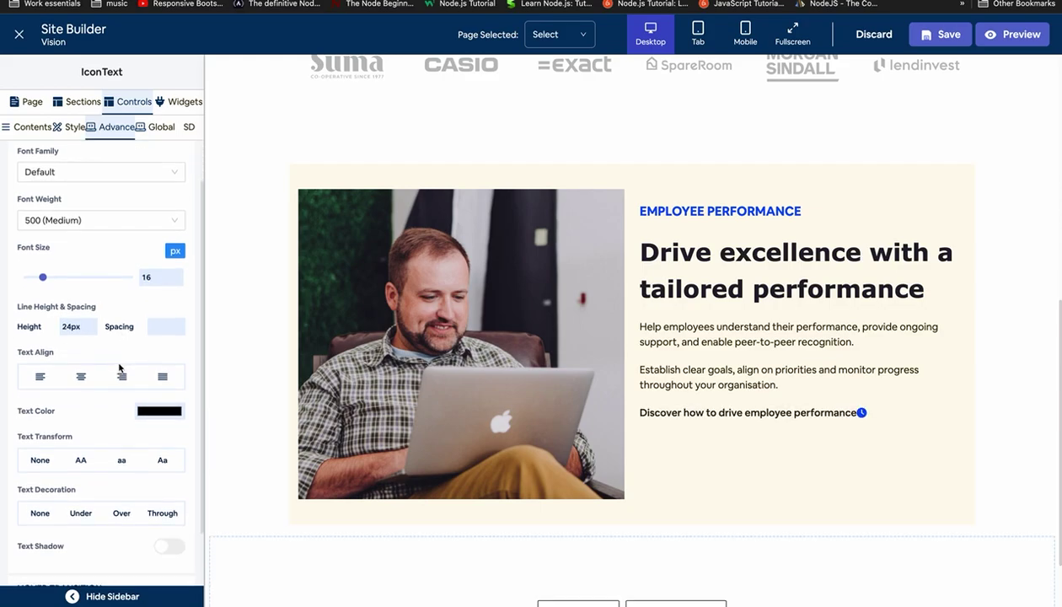
left_click(153, 413)
left_click(208, 565)
left_click(206, 563)
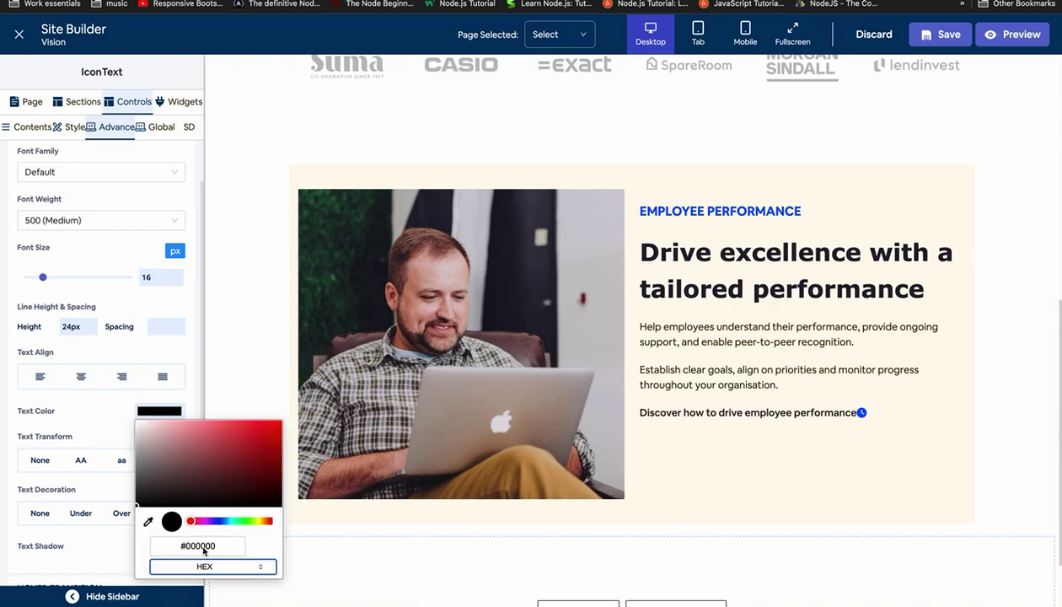
left_click(203, 551)
key("ctrl+a")
type("044FFF")
left_click(291, 581)
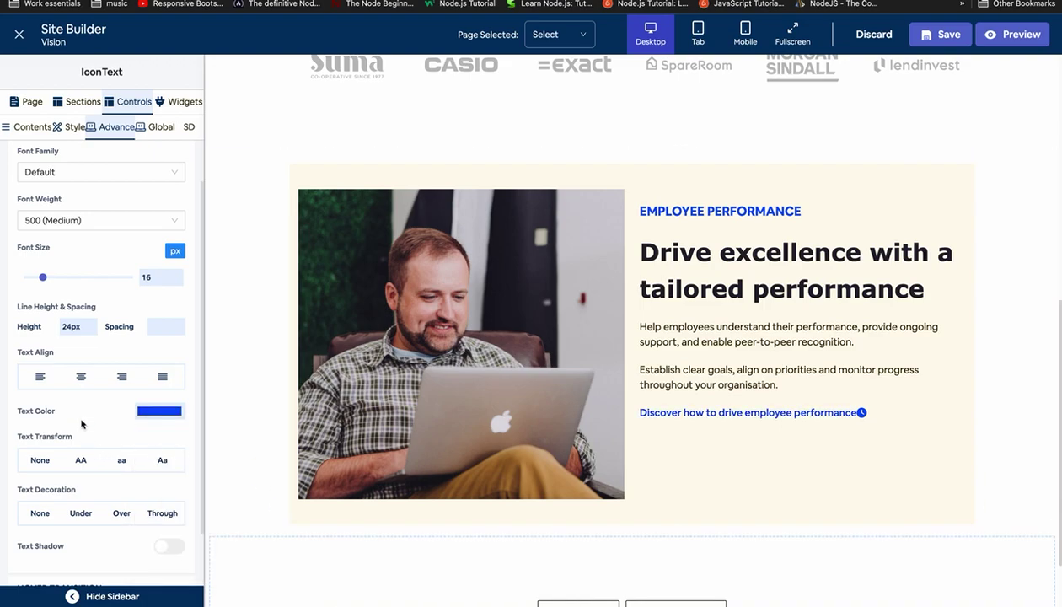
right_click(83, 384)
left_click(99, 182)
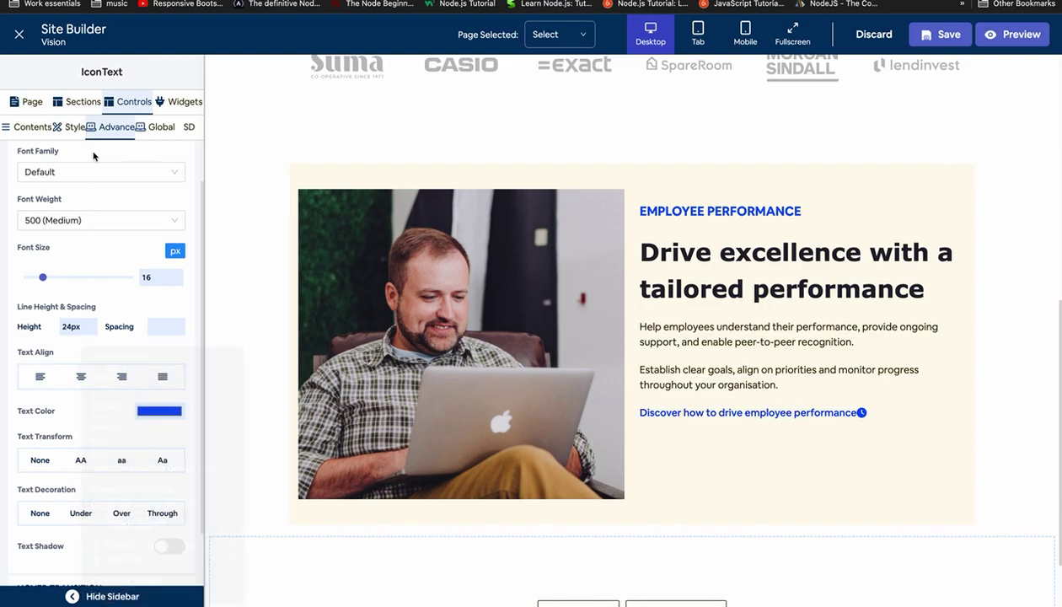
Try a right padding of 20px on the icon-text widget and clear it again.
left_click(72, 126)
left_click(72, 189)
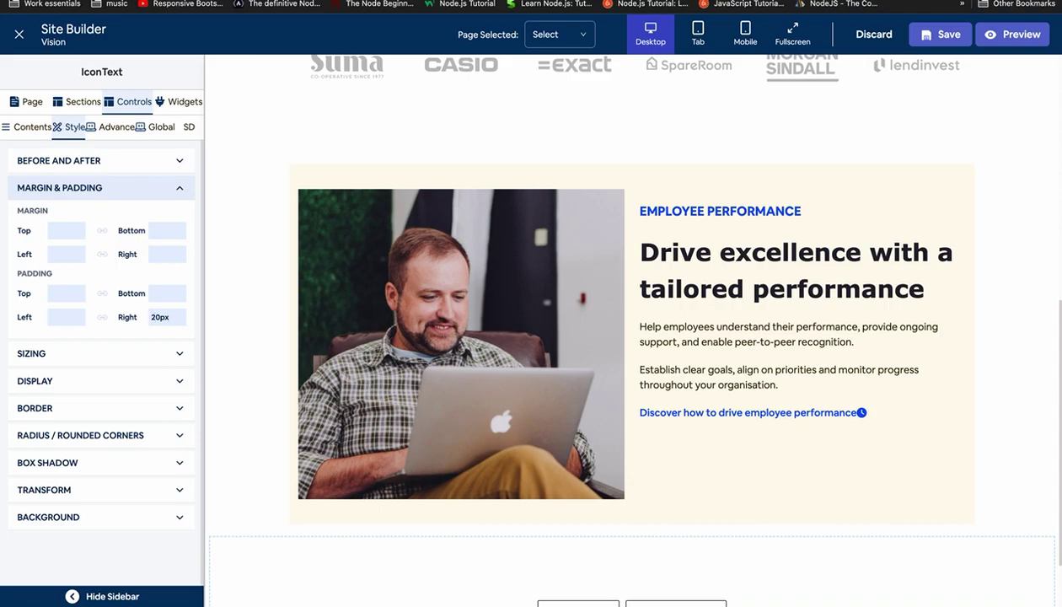
key("BackSpace")
key("BackSpace")
key("BackSpace")
key("BackSpace")
left_click(136, 187)
Search the icon library for "che" and replace the widget's clock icon with the right-pointing chevron.
left_click(28, 128)
left_click(71, 126)
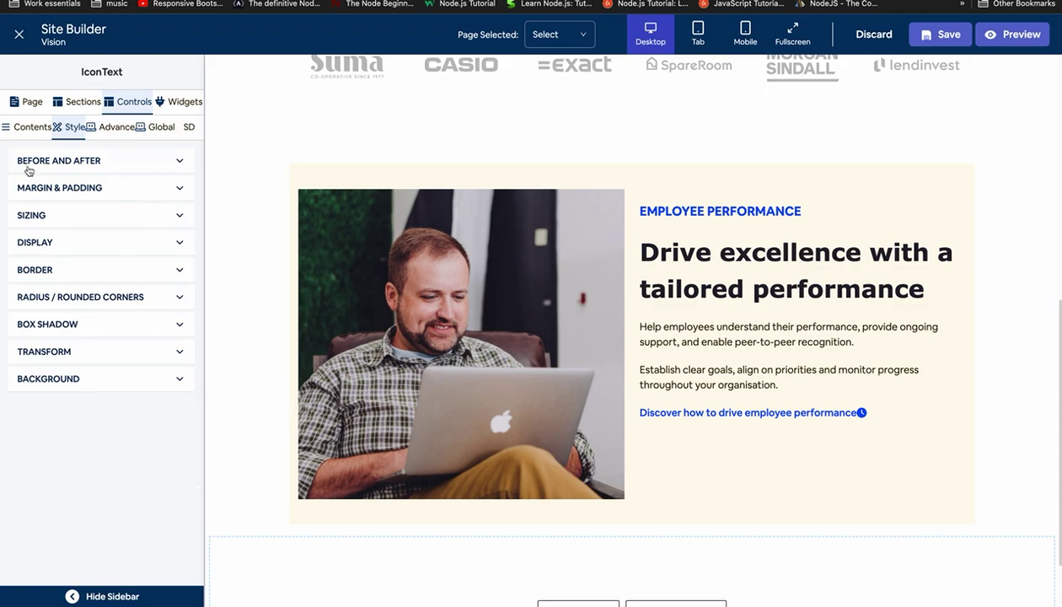
left_click(28, 127)
left_click(90, 320)
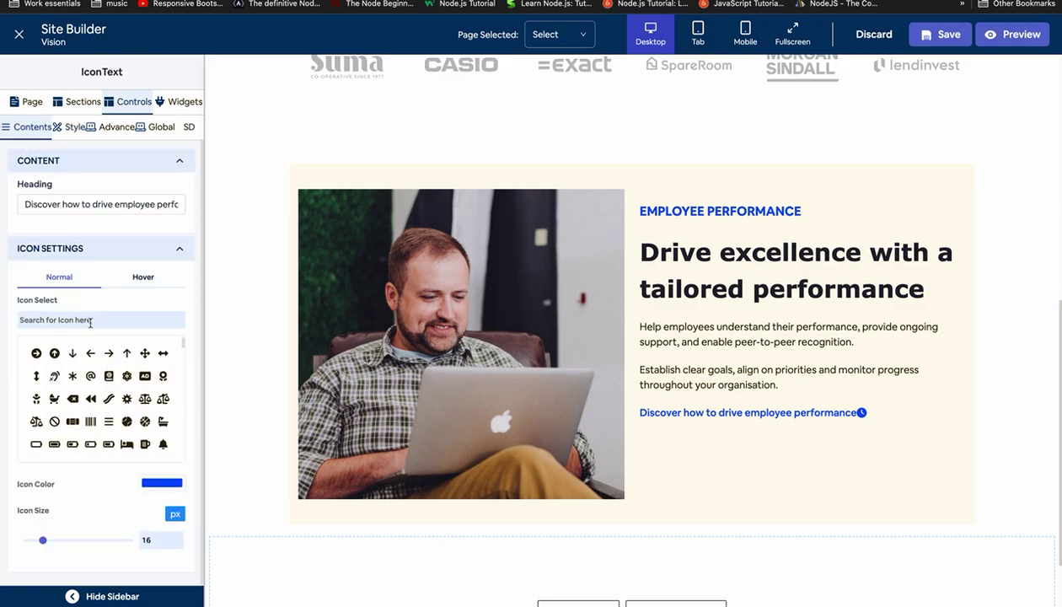
type("che")
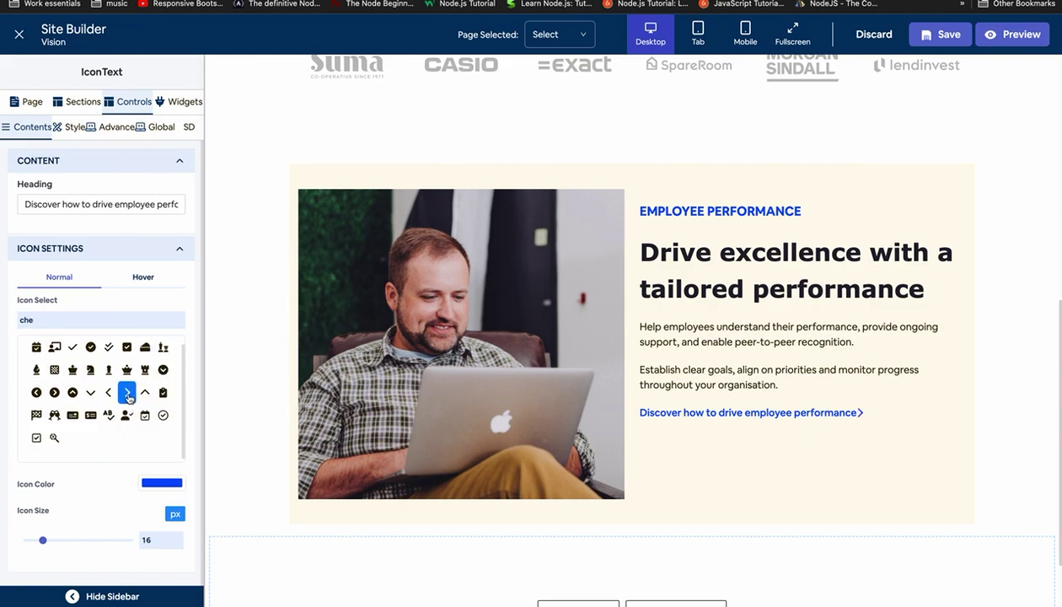
left_click(107, 256)
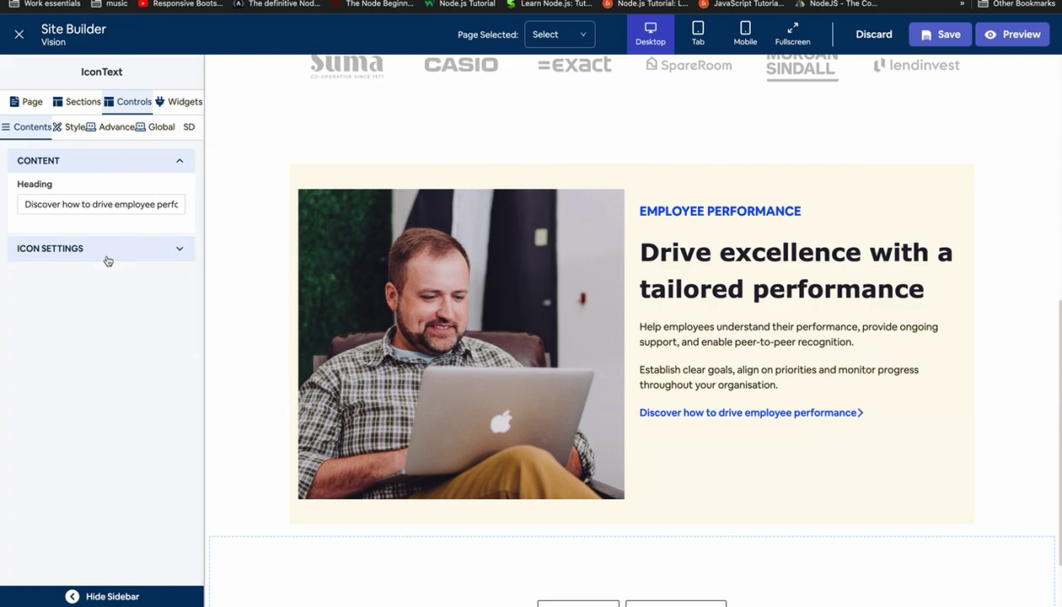
left_click(107, 257)
Change the icon-text widget's horizontal alignment to space-between.
left_click(73, 127)
left_click(93, 251)
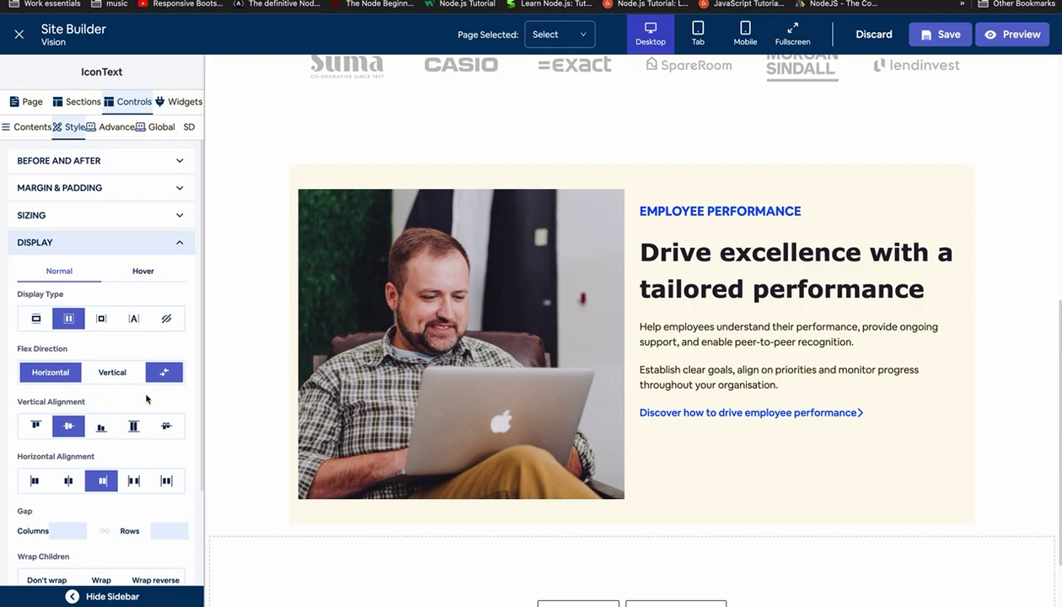
left_click(132, 487)
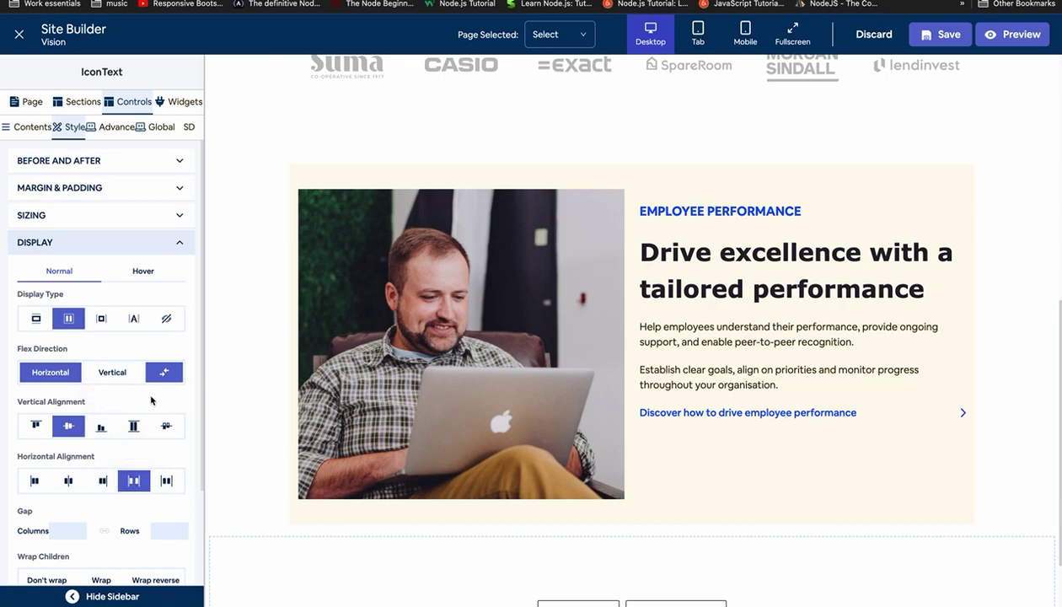
Set the icon-text widget's maximum width to 360px so the chevron sits just after the link text.
left_click(66, 215)
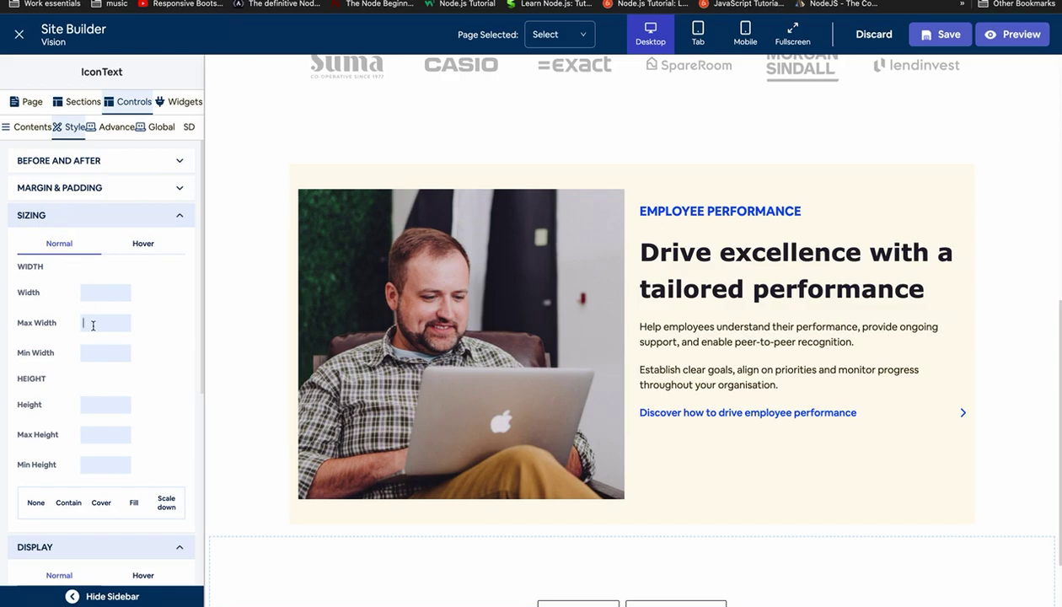
type("120px")
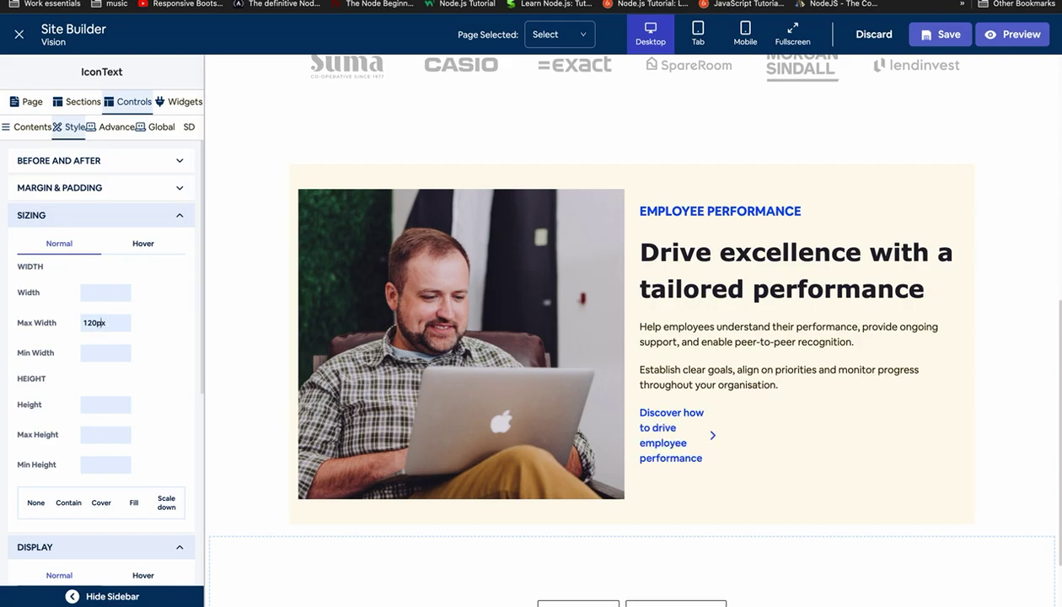
key("BackSpace")
type("4")
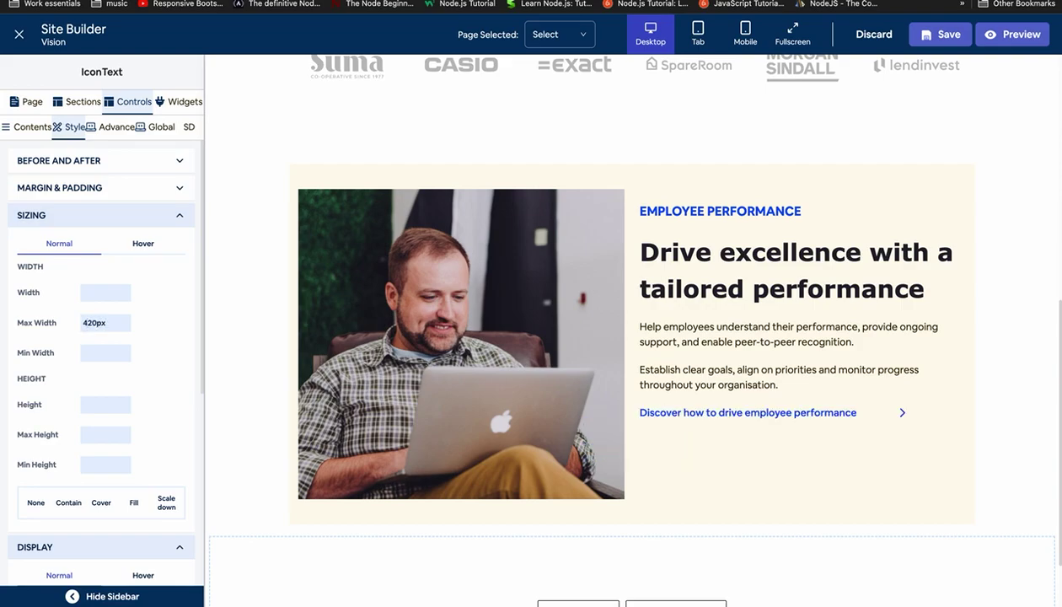
key("BackSpace")
type("2")
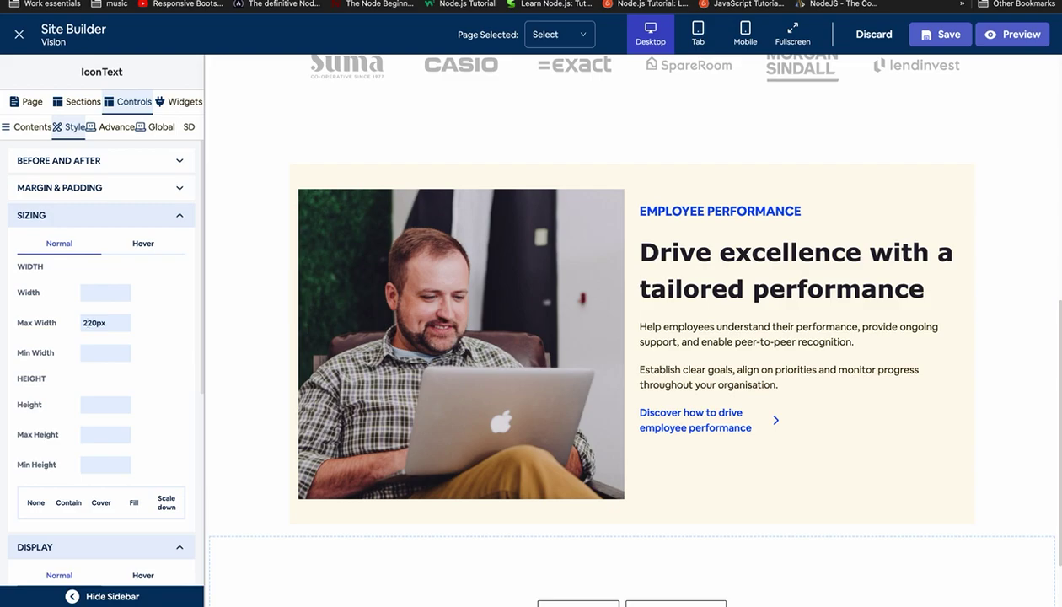
key("BackSpace")
type("3")
key("BackSpace")
type("4")
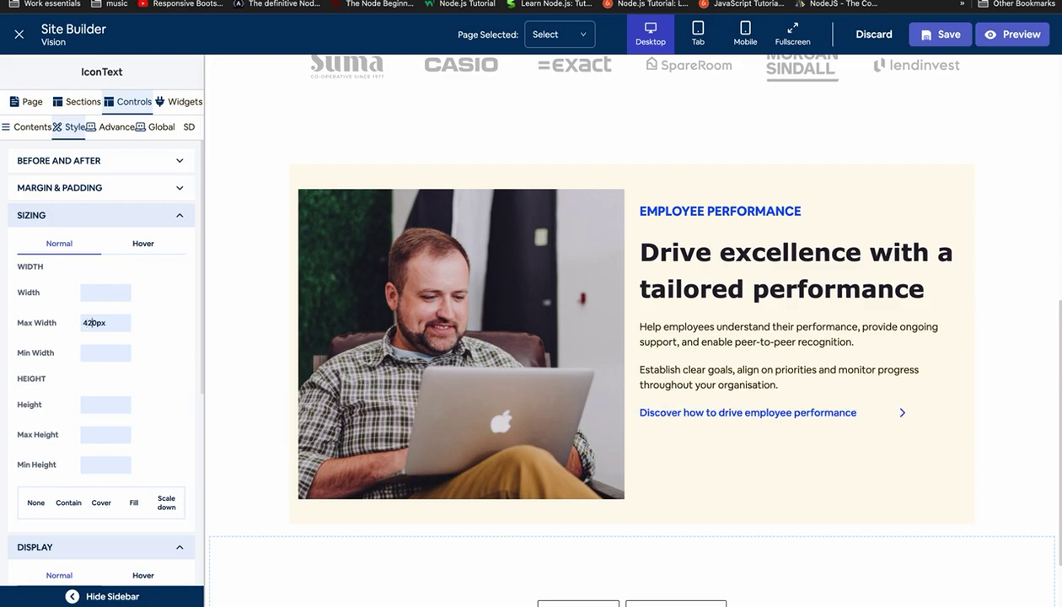
key("BackSpace")
key("Delete")
type("38")
key("BackSpace")
type("6")
left_click(139, 219)
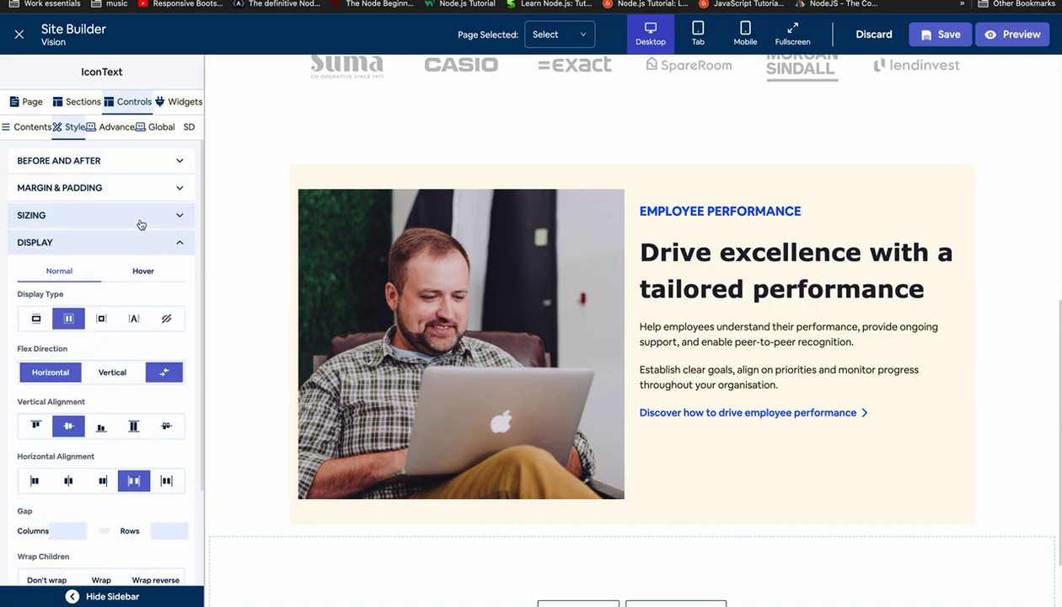
right_click(142, 217)
left_click(68, 245)
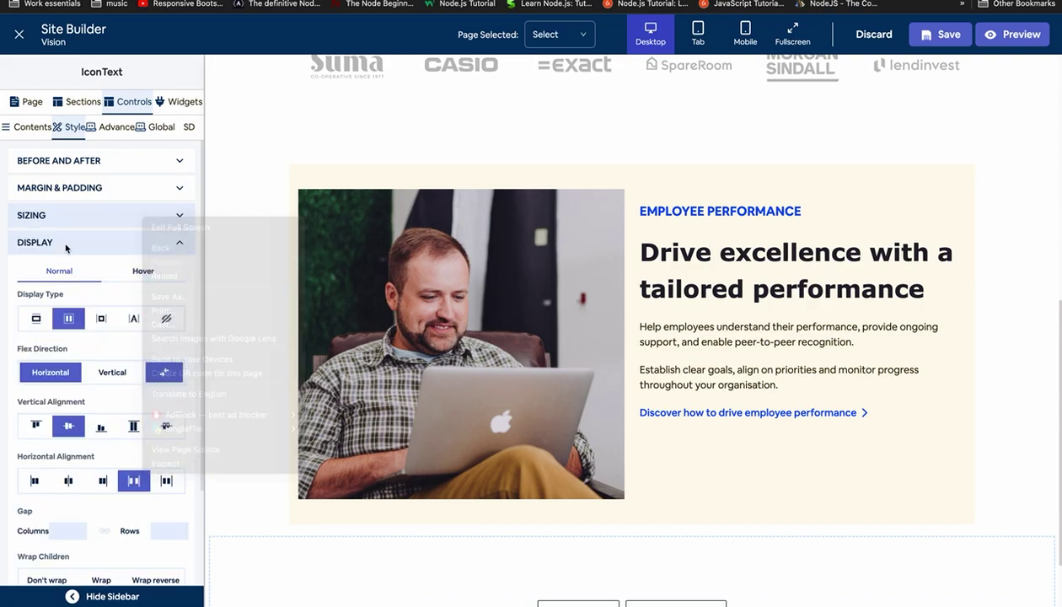
left_click(99, 243)
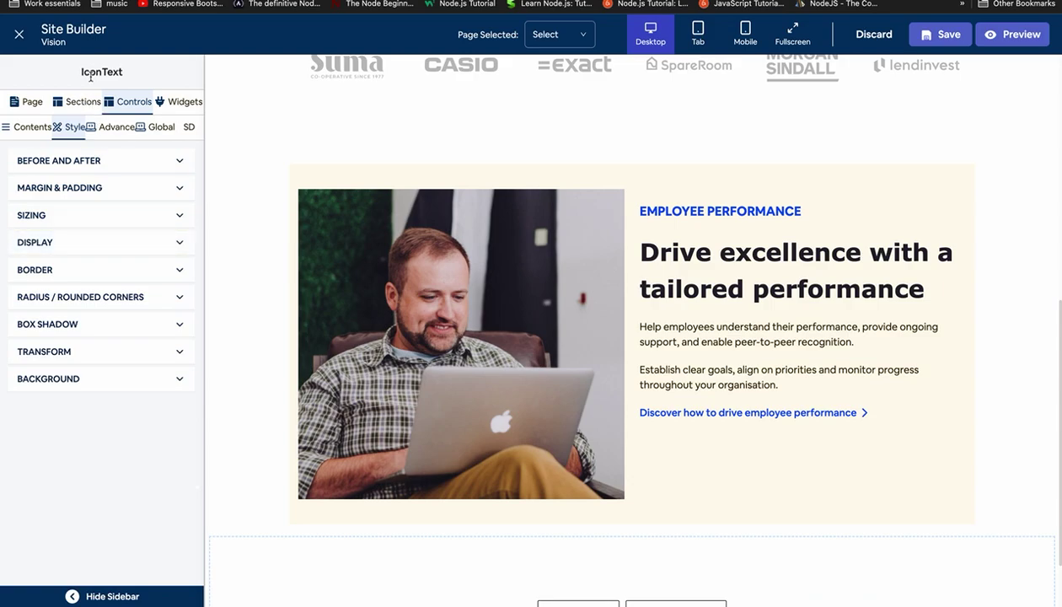
Try a linked top and bottom margin on the icon-text widget.
left_click(104, 130)
left_click(72, 127)
left_click(50, 188)
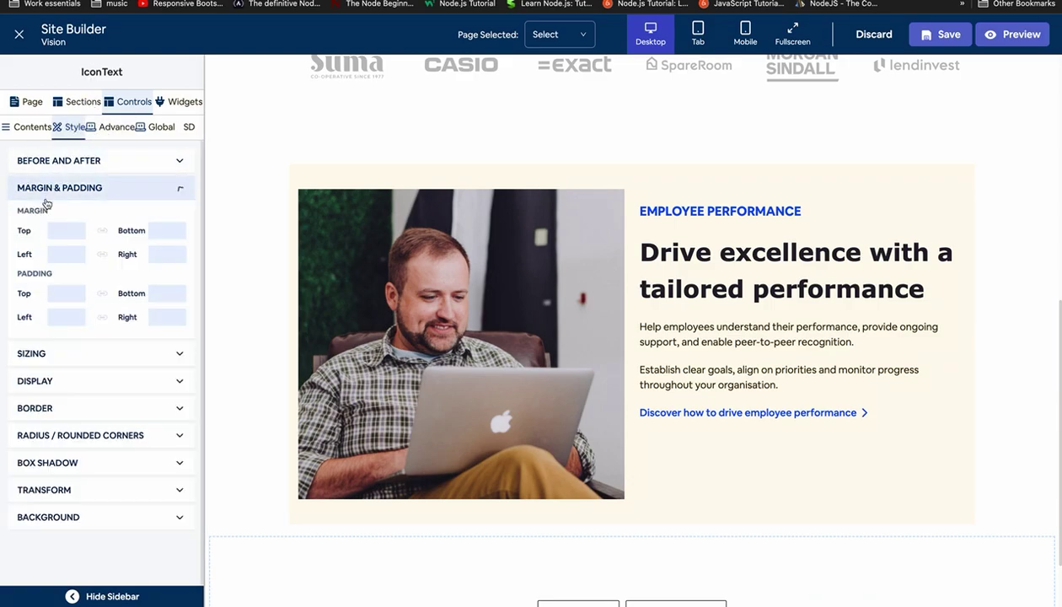
left_click(102, 230)
left_click(64, 230)
type("10")
key("BackSpace")
type("20")
left_click(80, 188)
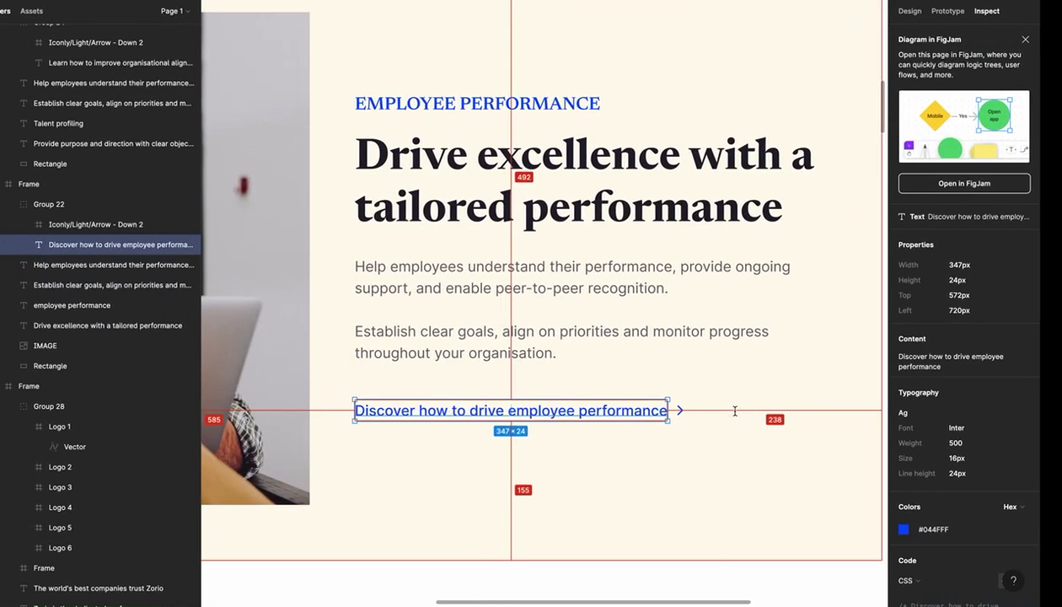
Compare the image placement in the Figma design and give the Employee Performance image a left margin of -20px.
scroll(560, 333, "down", 5)
scroll(560, 333, "left", 4)
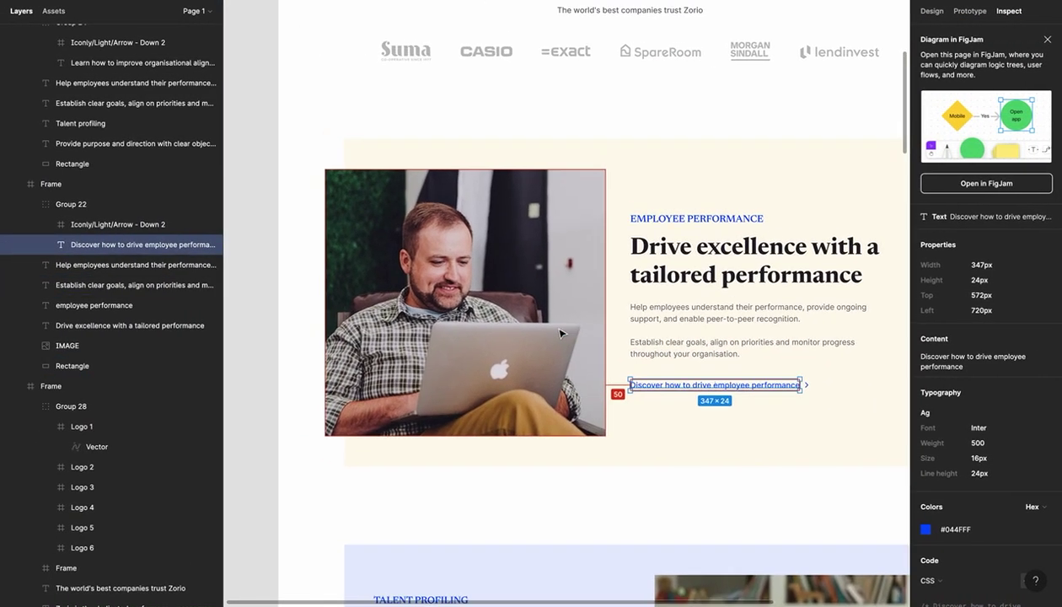
key("ctrl+Right")
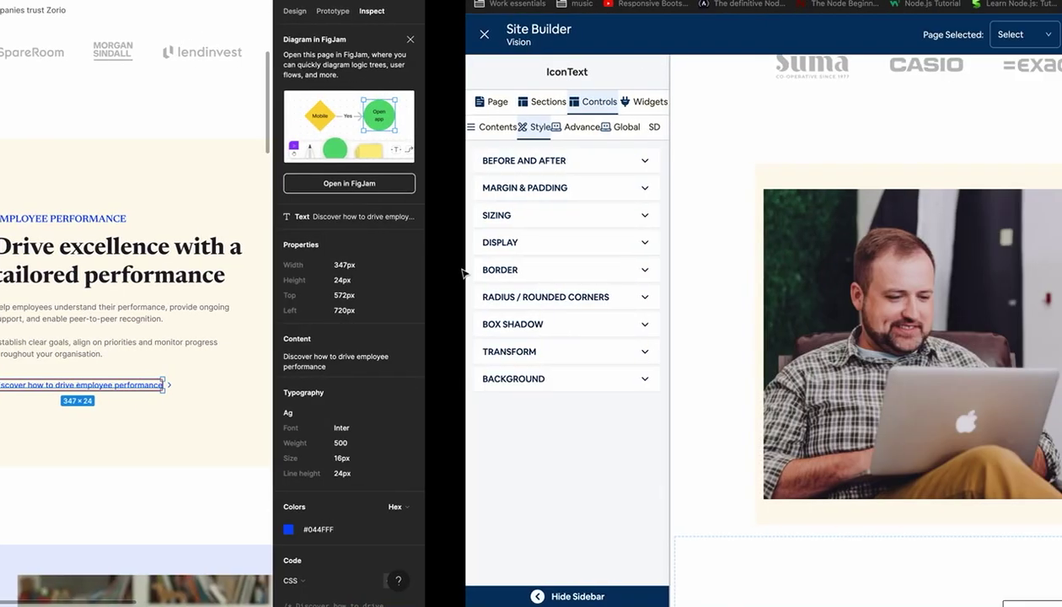
left_click(402, 285)
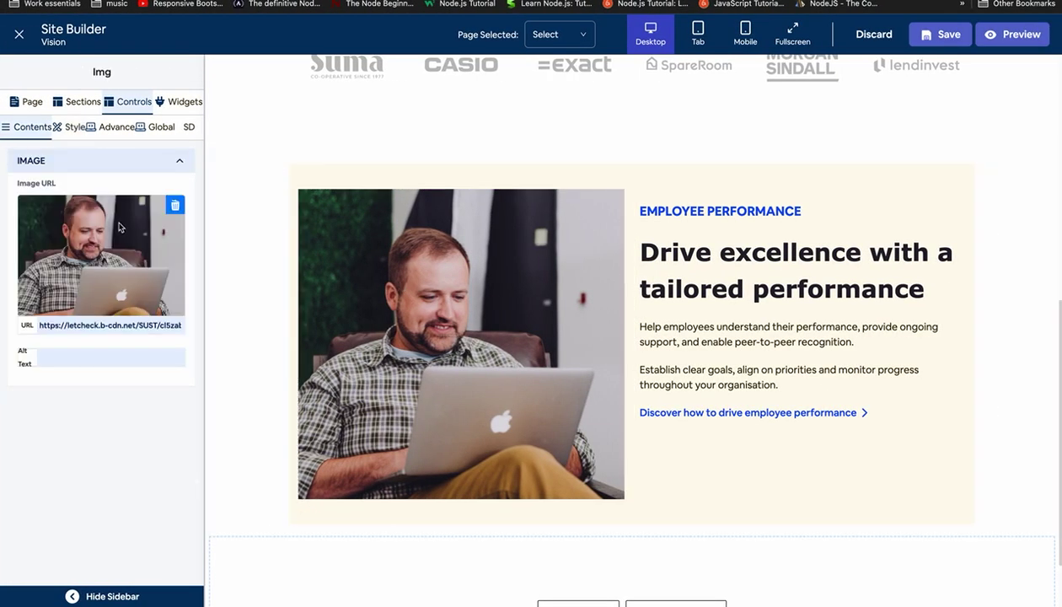
left_click(109, 131)
left_click(74, 128)
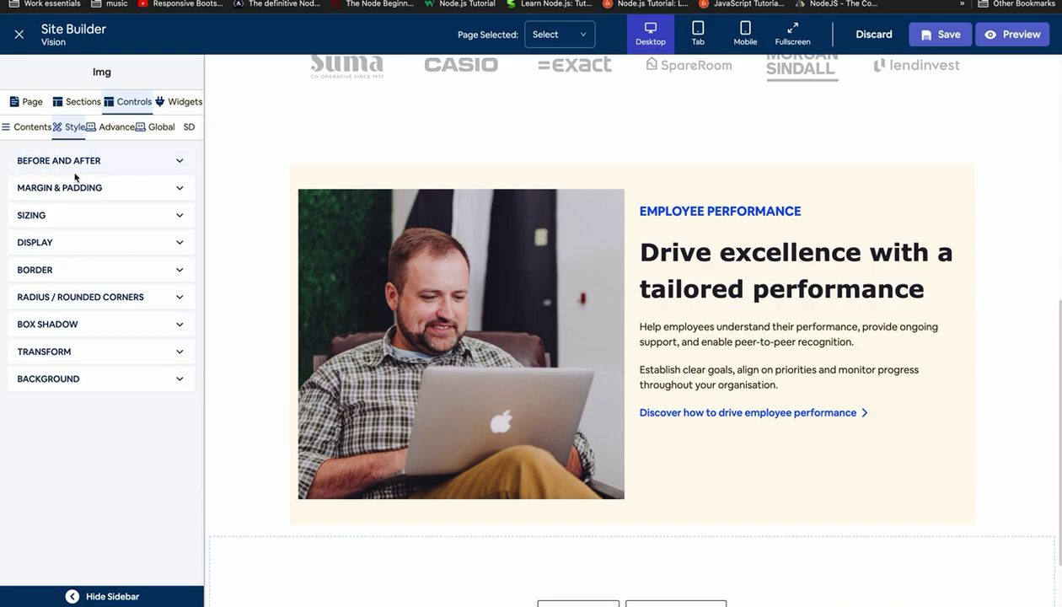
left_click(72, 187)
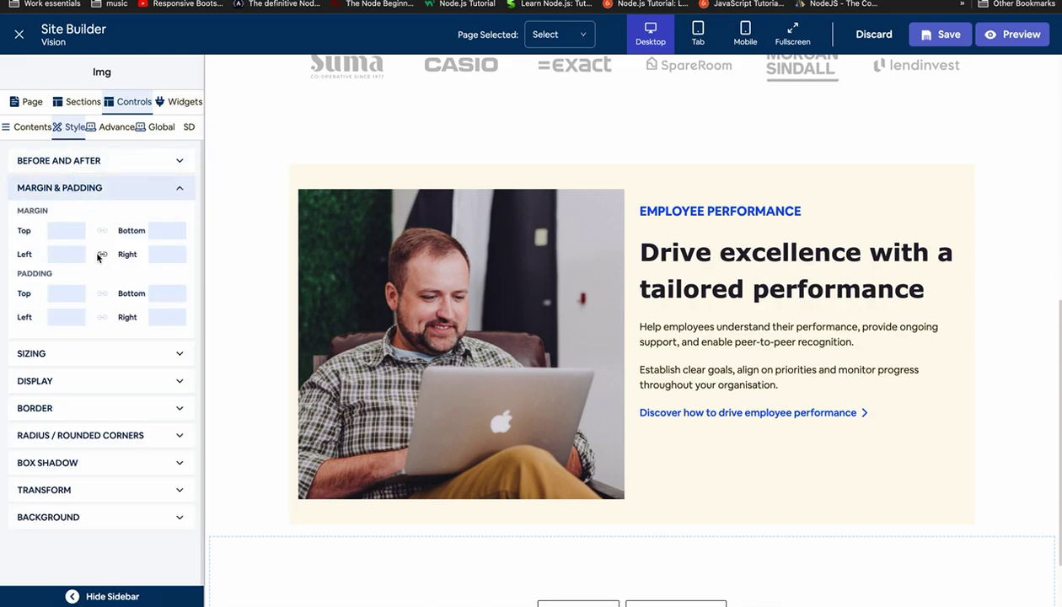
left_click(75, 256)
type("-20px")
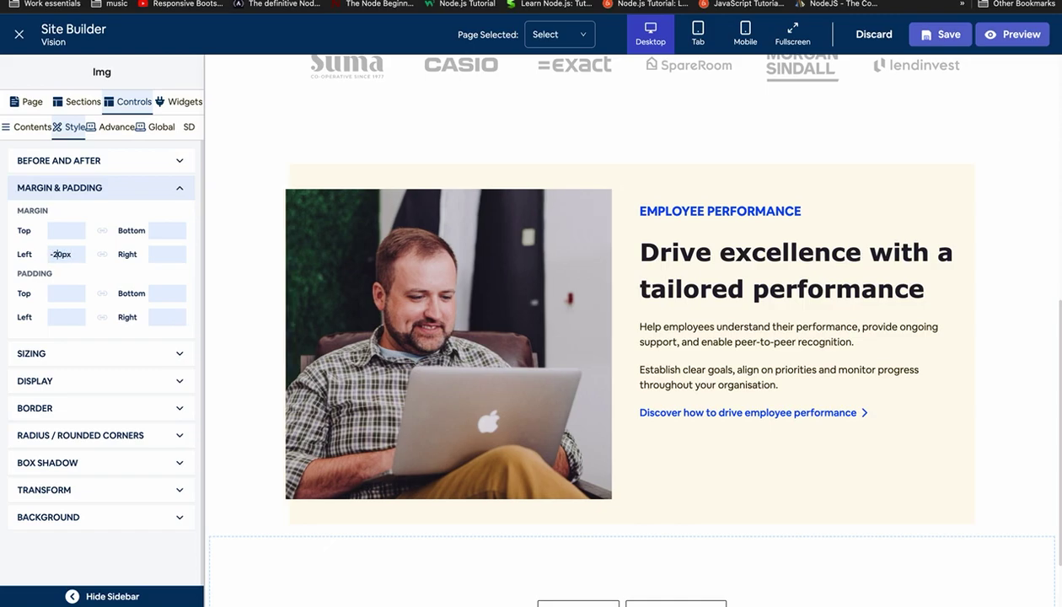
Try a left margin of -50px on the Employee Performance image, then set it to -40px.
key("BackSpace")
type("5")
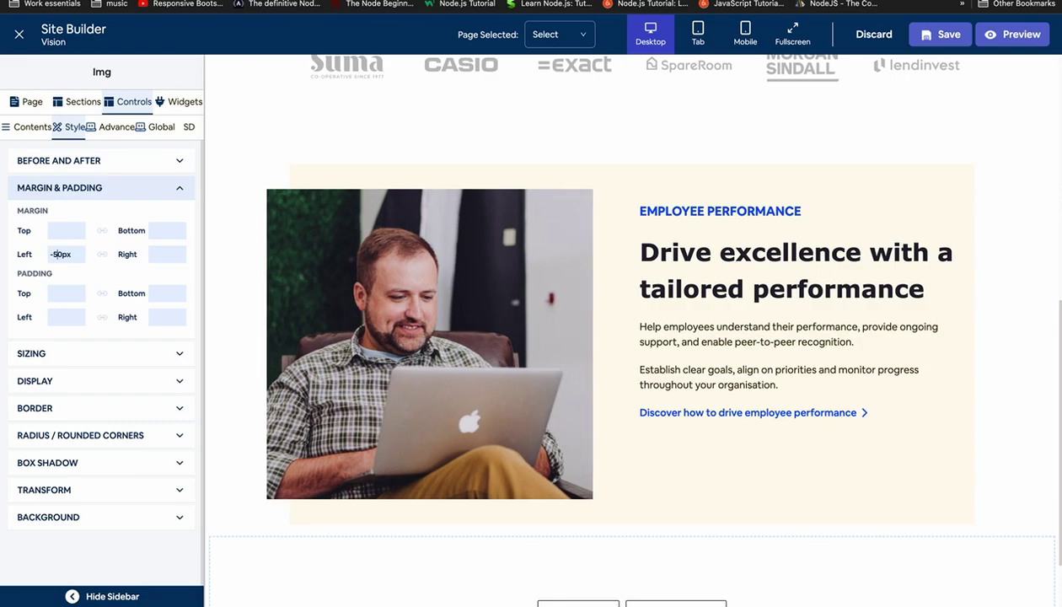
key("BackSpace")
type("4")
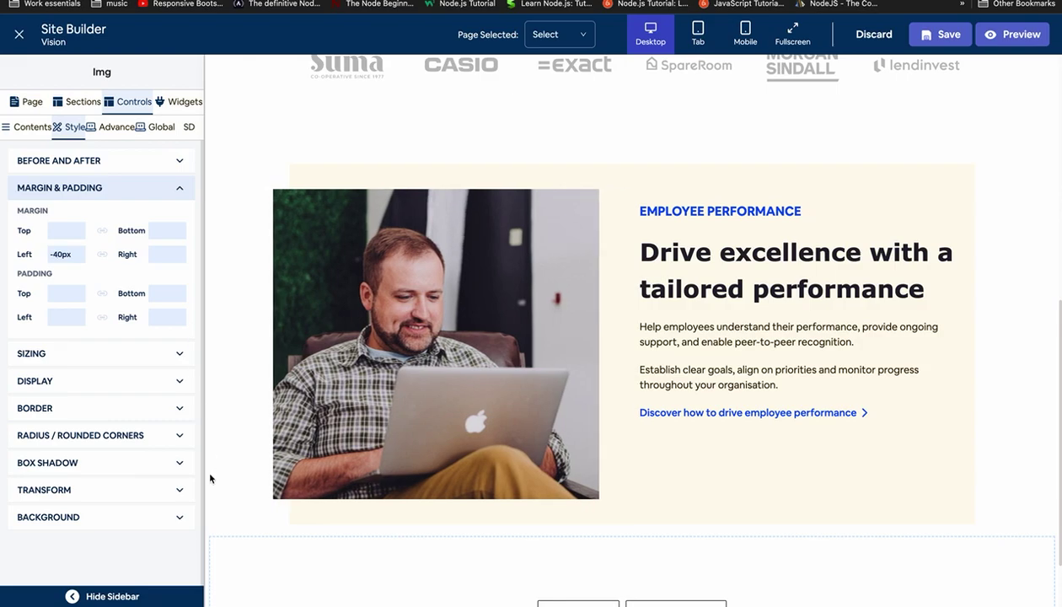
scroll(312, 501, "down", 2)
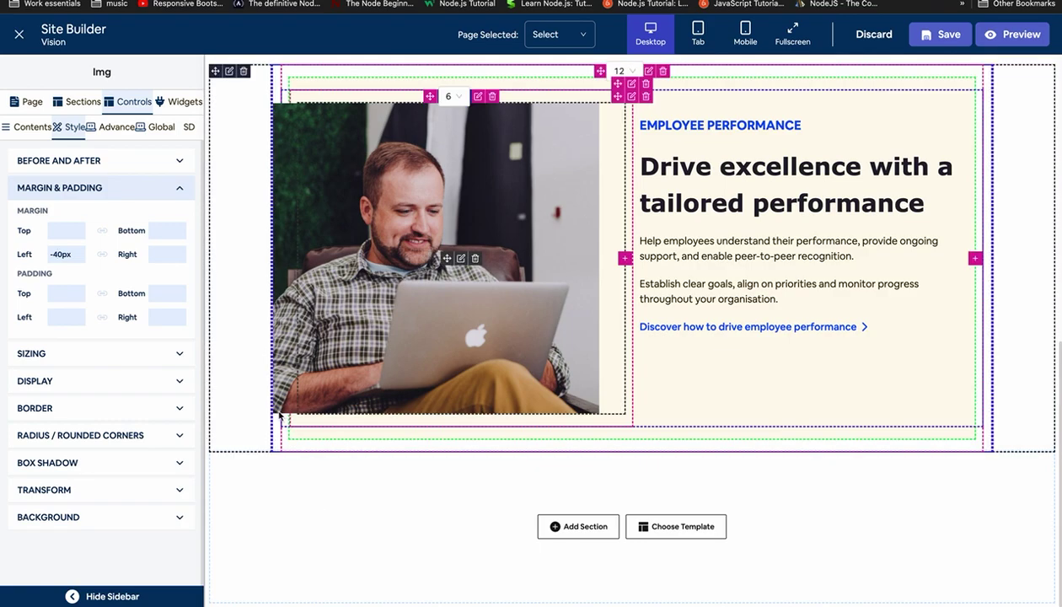
scroll(279, 414, "up", 1)
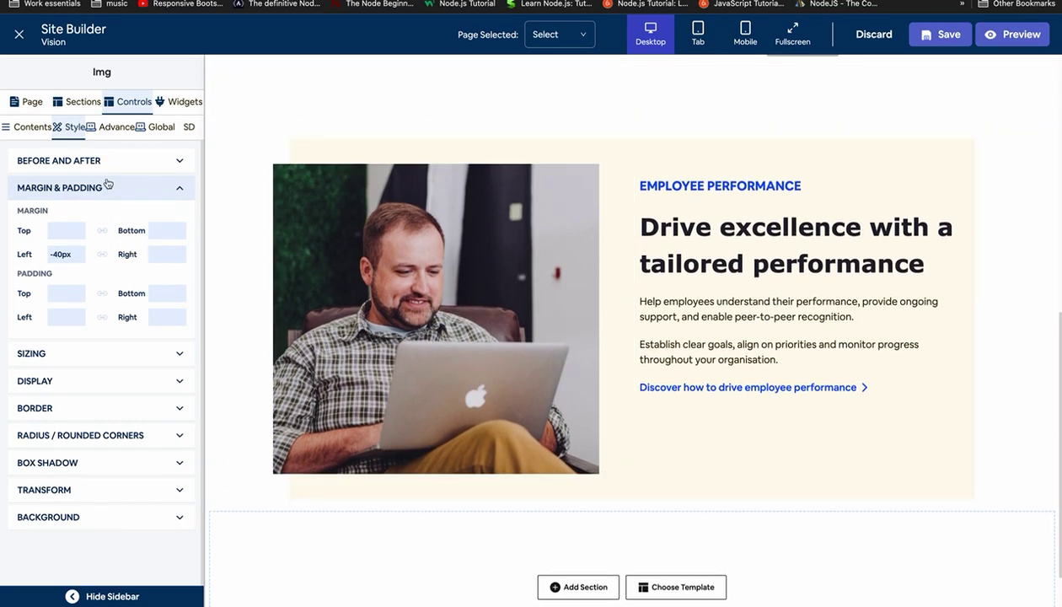
Link the top and bottom padding of the div around the Employee Performance content and set both to 102px.
left_click(318, 149)
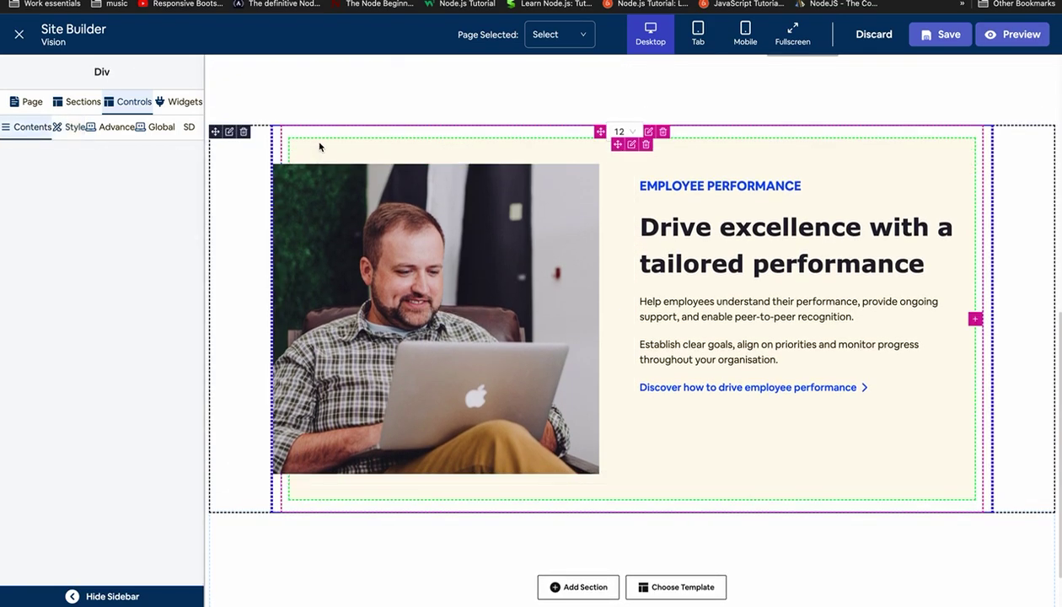
left_click(71, 127)
left_click(69, 186)
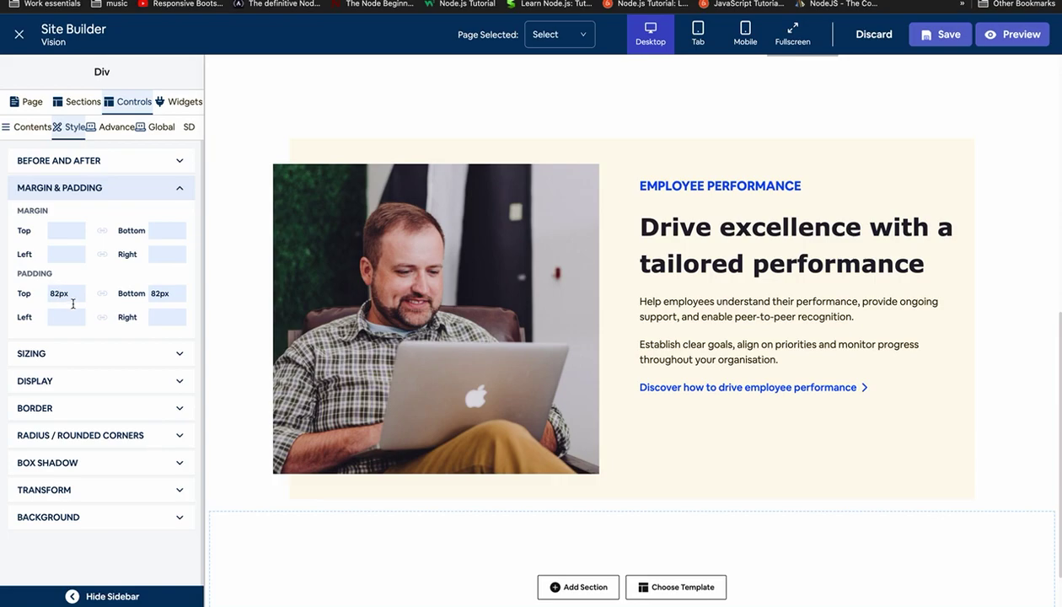
left_click(55, 292)
key("BackSpace")
type("10")
key("BackSpace")
type("10")
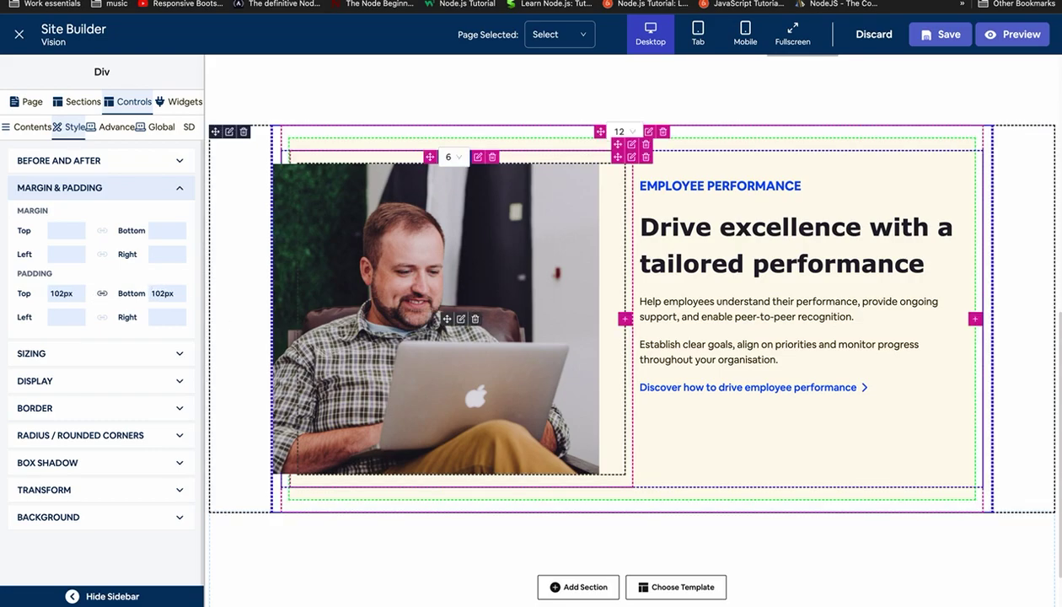
left_click(172, 288)
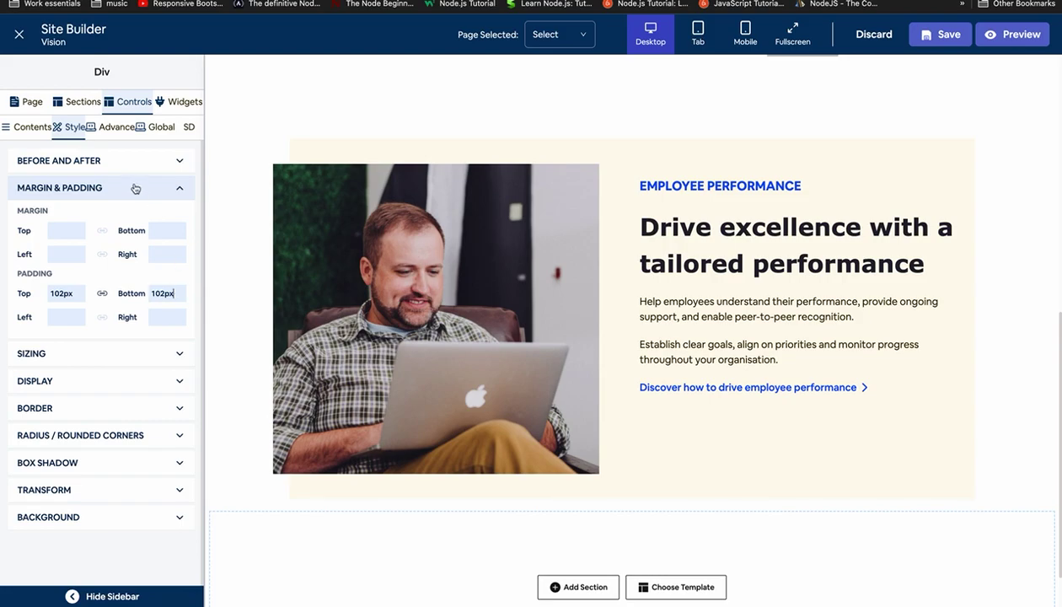
left_click(137, 189)
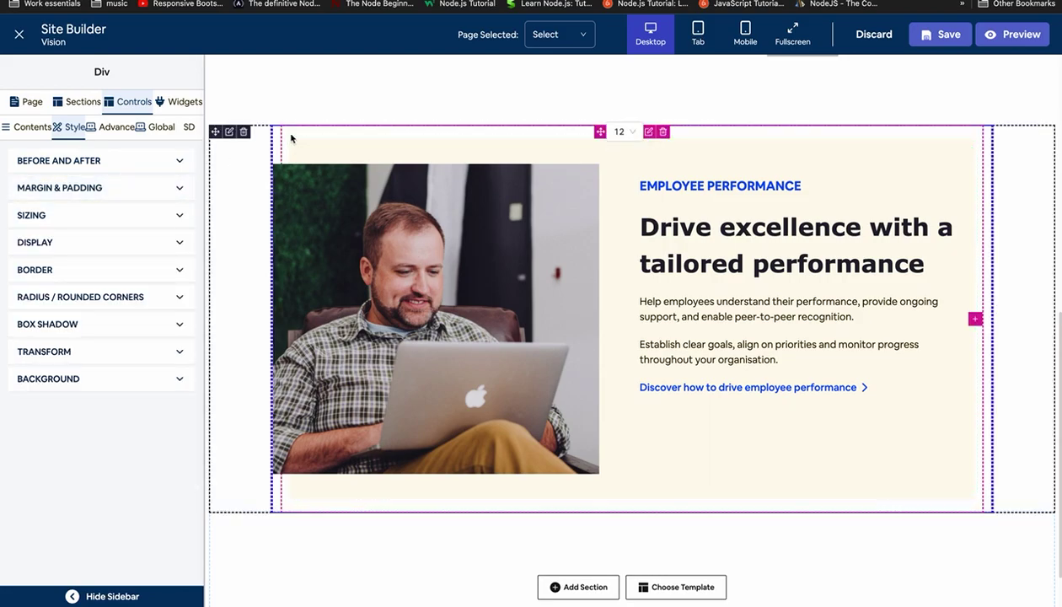
Hide the sidebar and examine the Employee Performance section's spacing and image offset at full width.
left_click(260, 146)
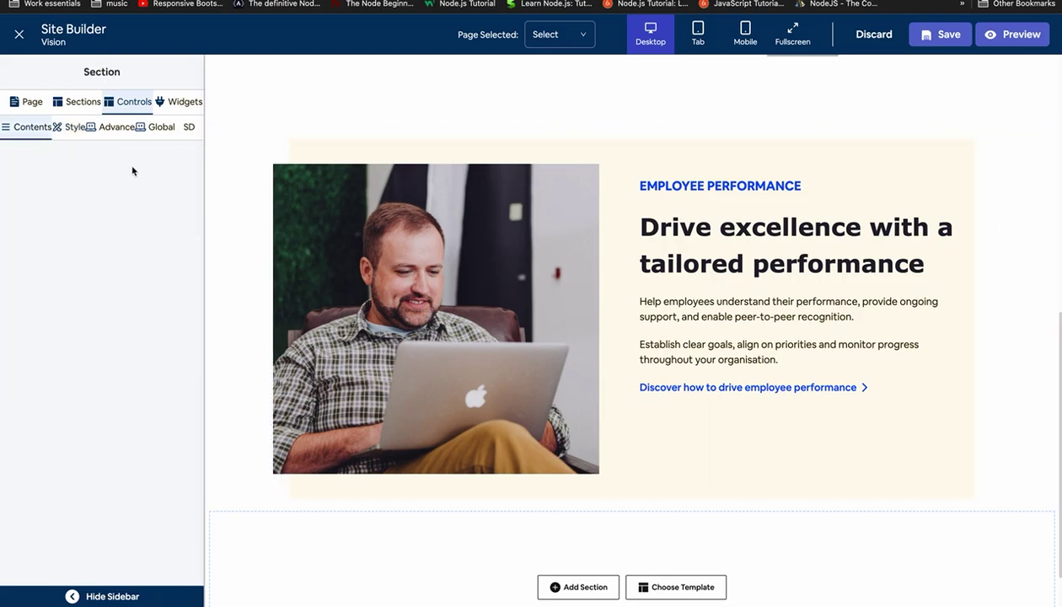
scroll(282, 167, "up", 2)
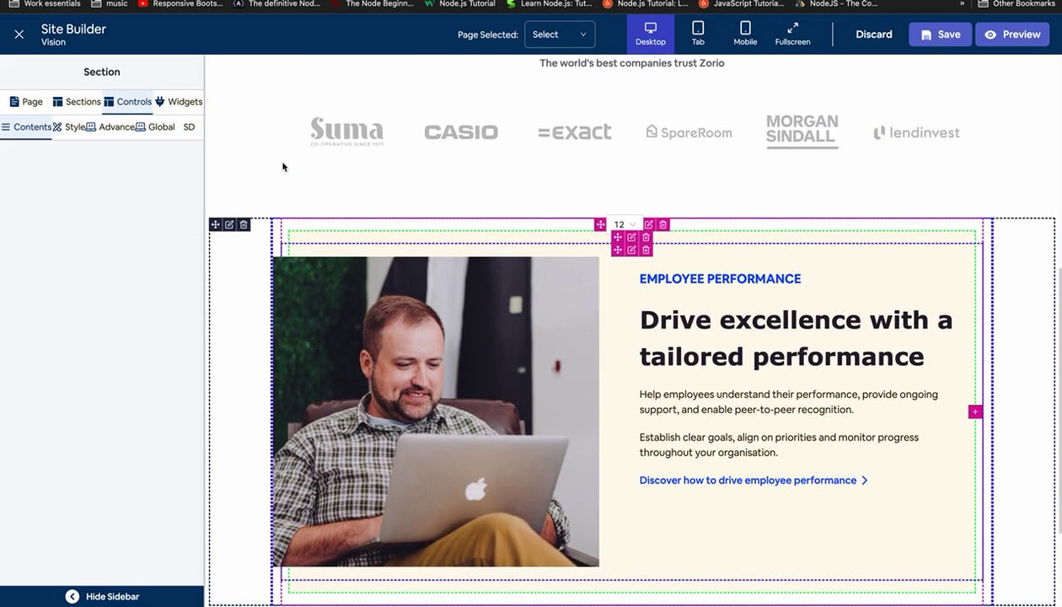
scroll(282, 166, "down", 2)
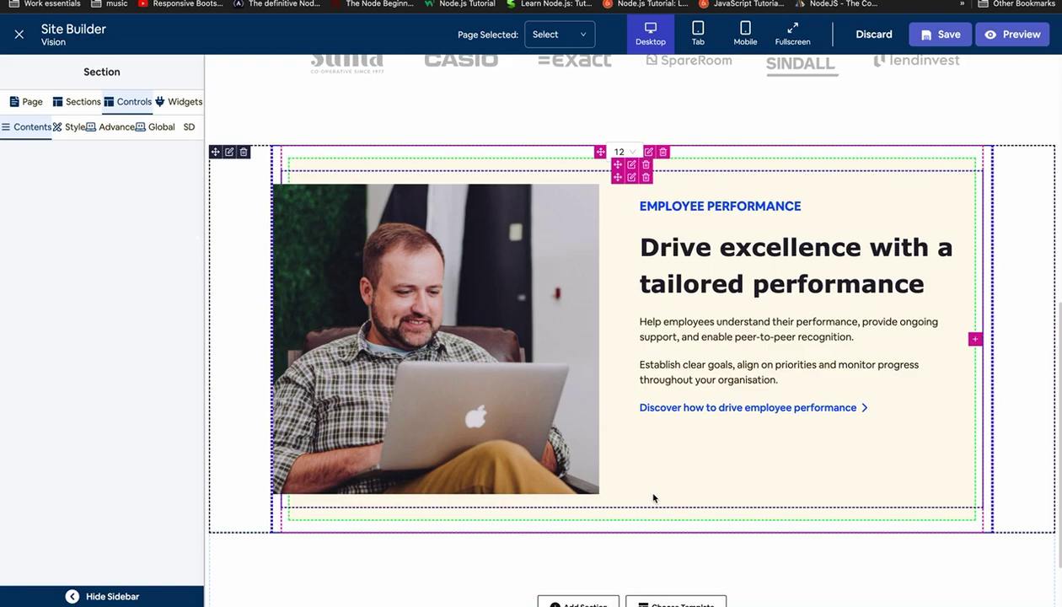
scroll(961, 552, "down", 1)
mouse_move(153, 598)
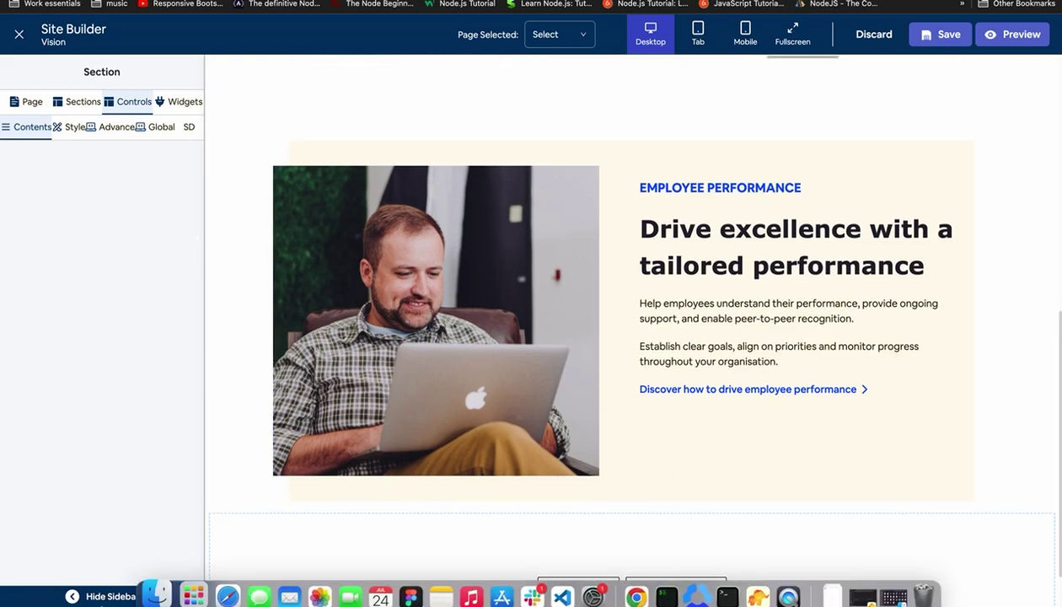
left_click(80, 598)
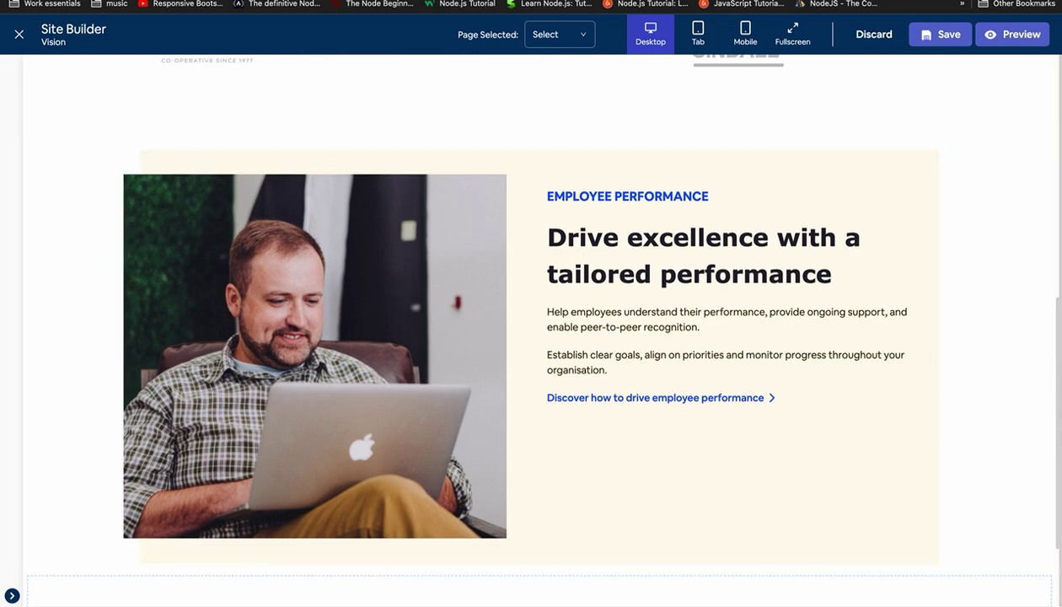
scroll(1045, 587, "down", 3)
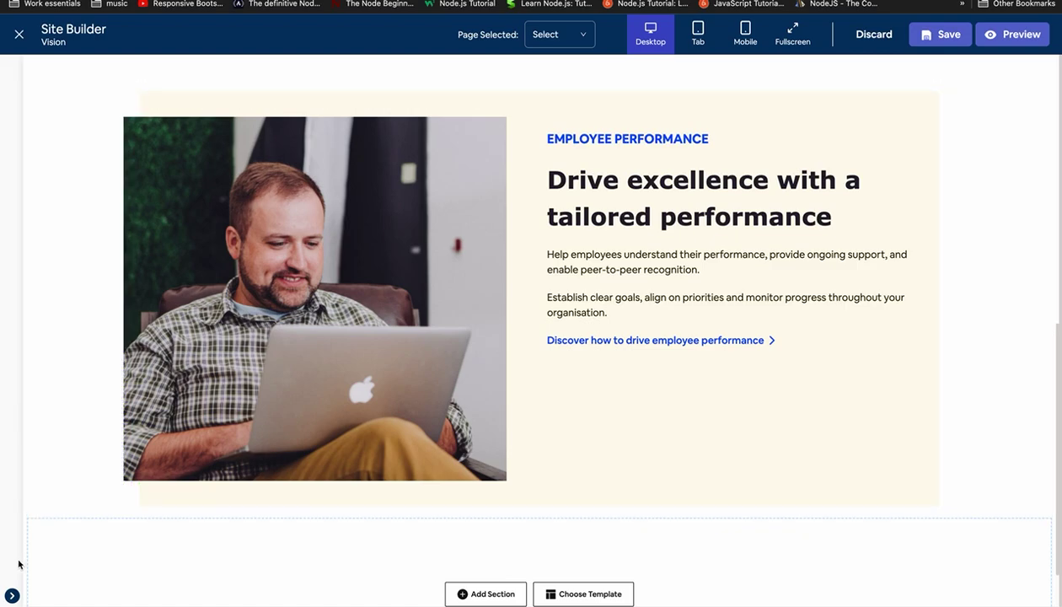
Show the sidebar again and set the Employee Performance text div's vertical alignment to Center.
left_click(12, 596)
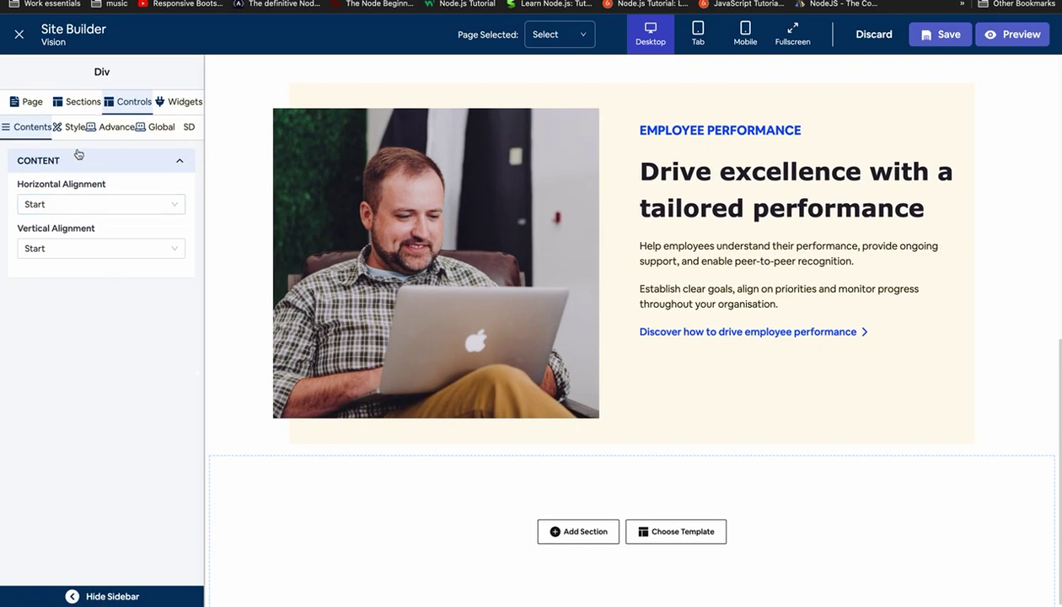
left_click(64, 248)
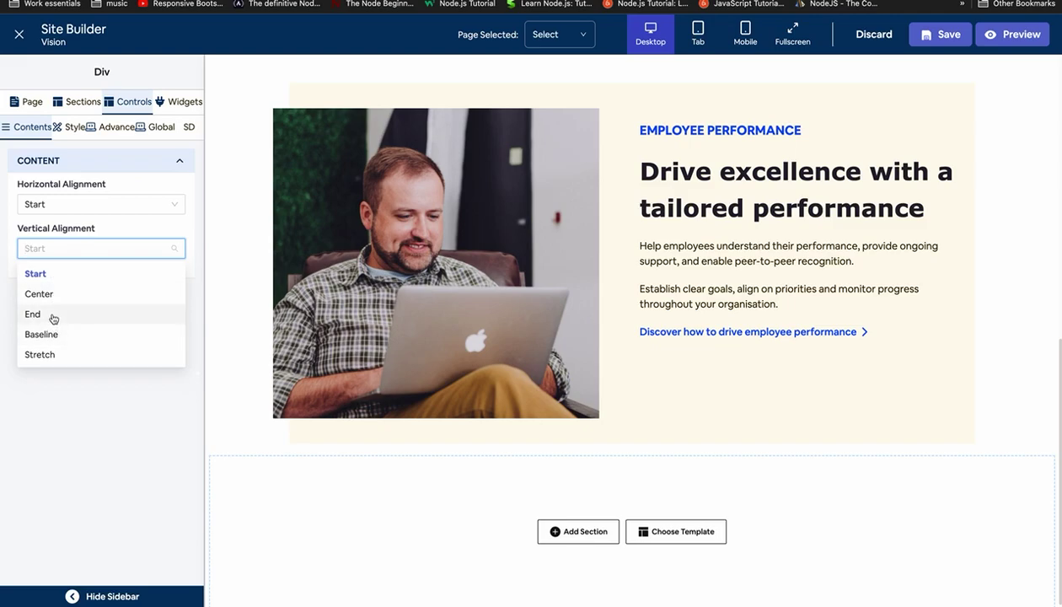
left_click(40, 294)
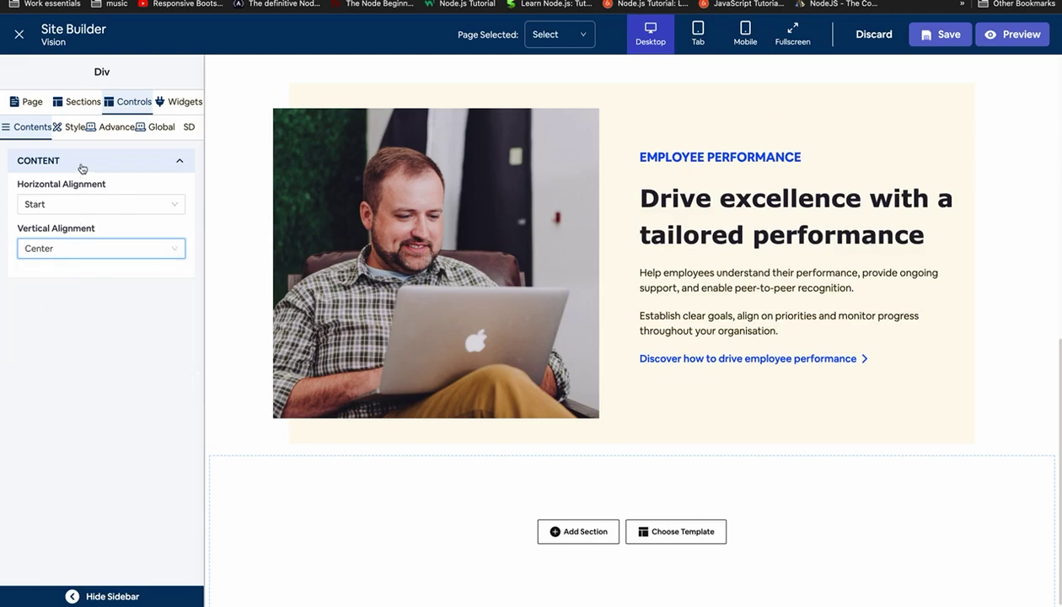
left_click(81, 167)
Check the Talent Profiling layout in the Figma design and duplicate the Employee Performance section in the Site Builder.
left_click(95, 597)
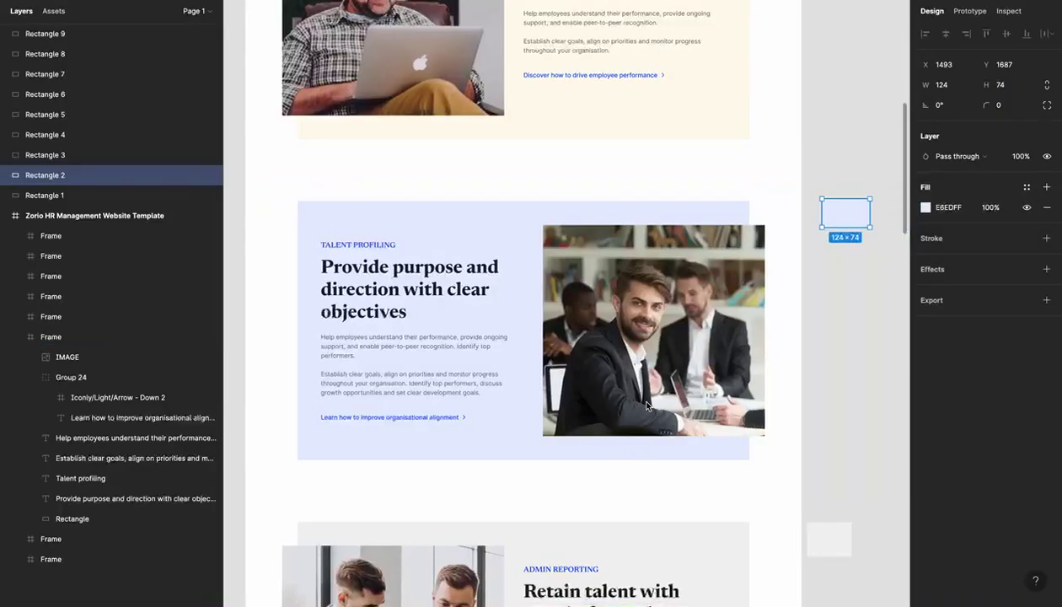
scroll(647, 406, "down", 2)
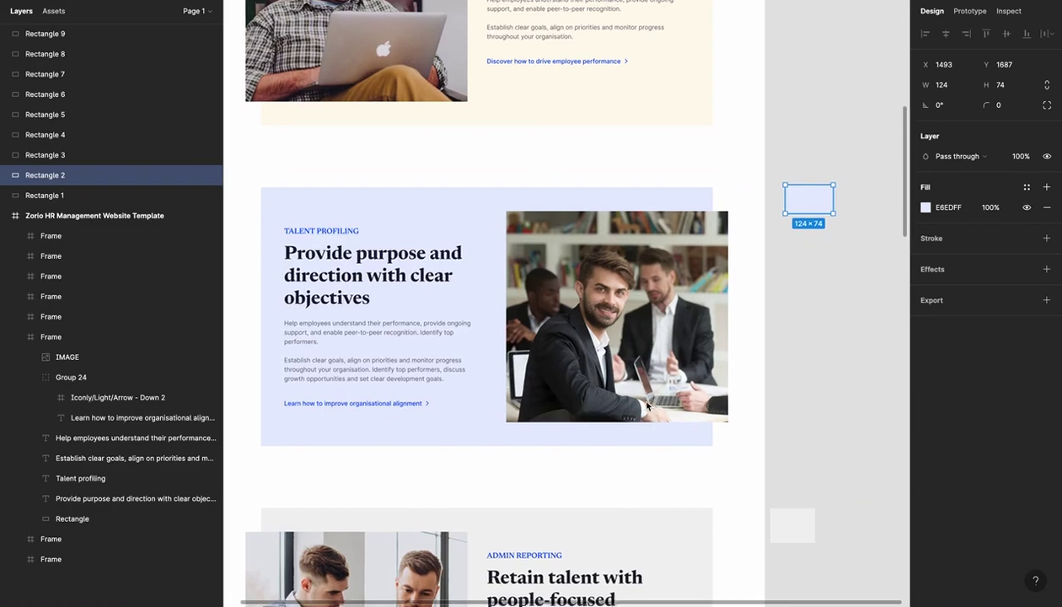
key("ctrl+Right")
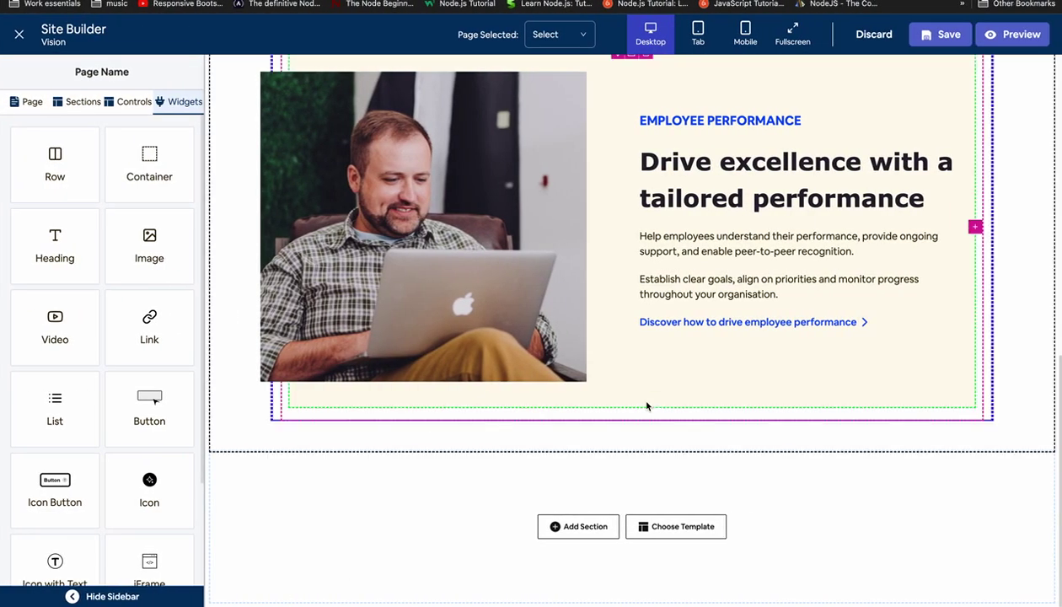
scroll(357, 322, "up", 3)
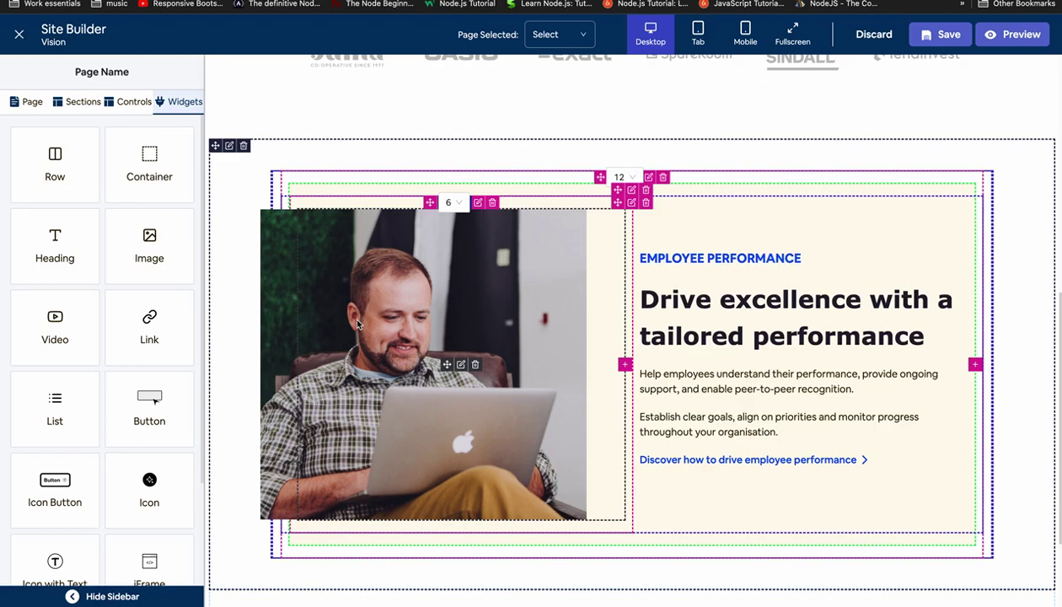
left_click(232, 179)
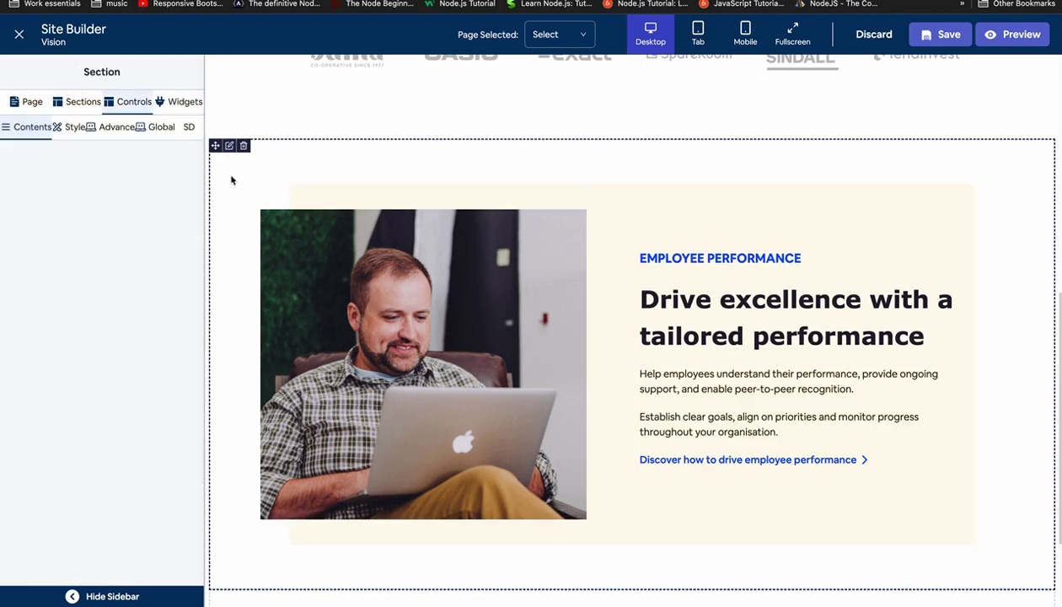
right_click(231, 179)
left_click(259, 268)
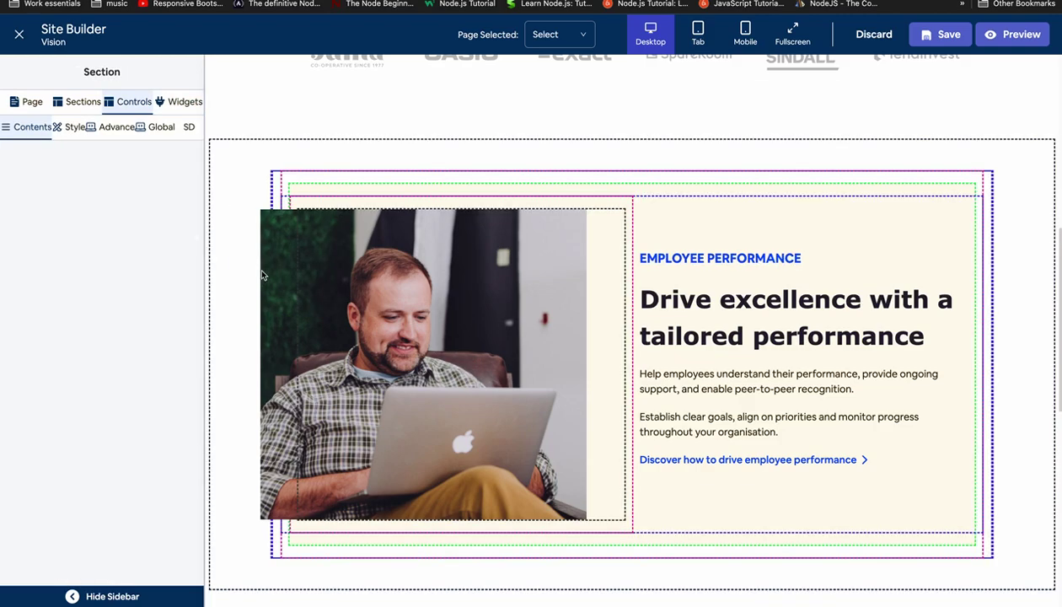
scroll(261, 274, "down", 6)
scroll(262, 274, "up", 1)
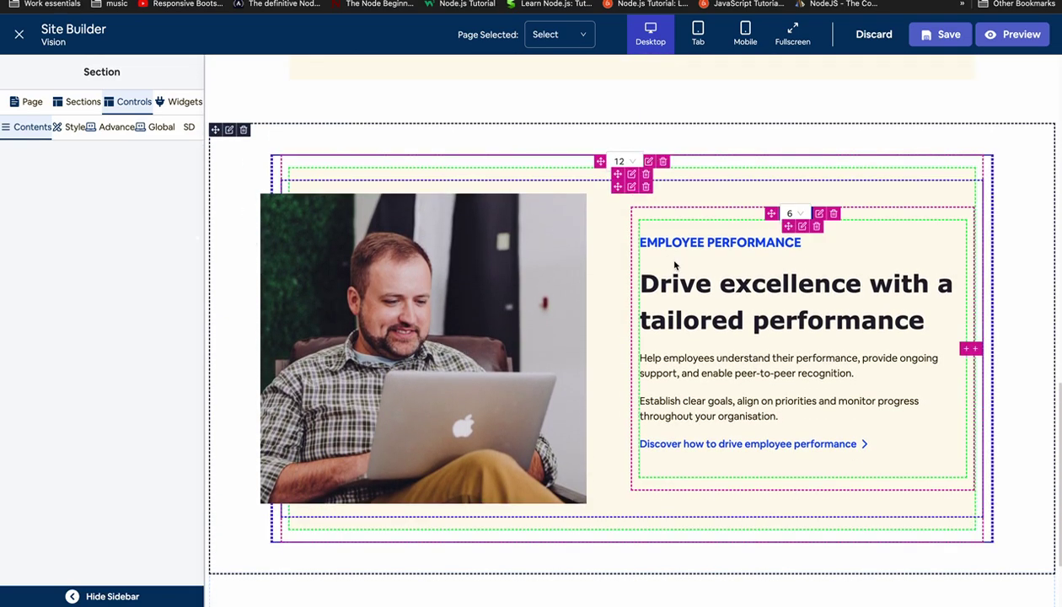
Move the duplicated section's text column before the image column and set the image's left margin to 60px.
left_click_drag(771, 213, 575, 193)
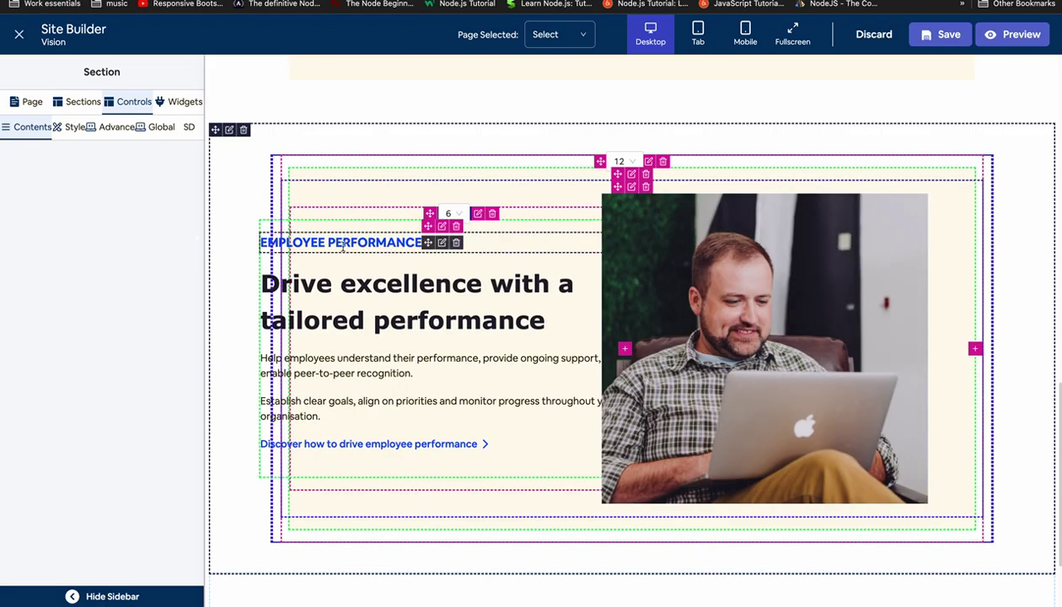
left_click(337, 234)
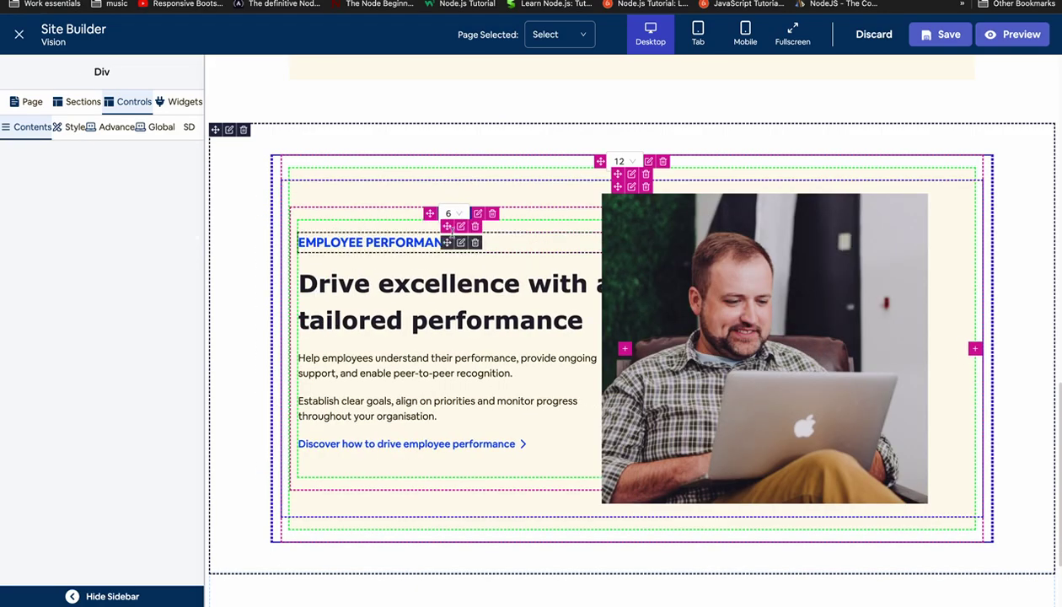
left_click(682, 223)
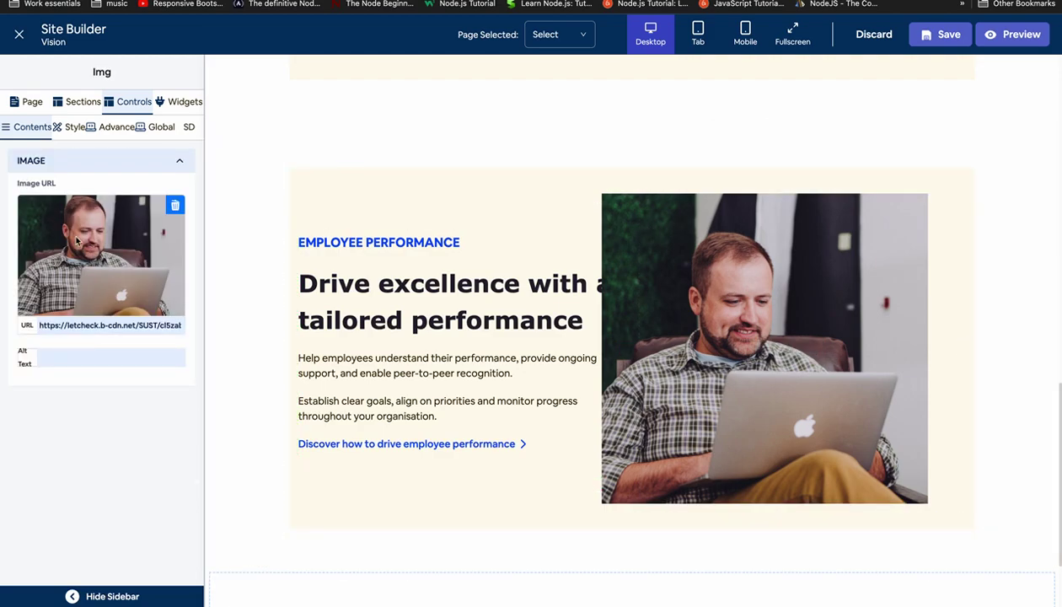
left_click(74, 126)
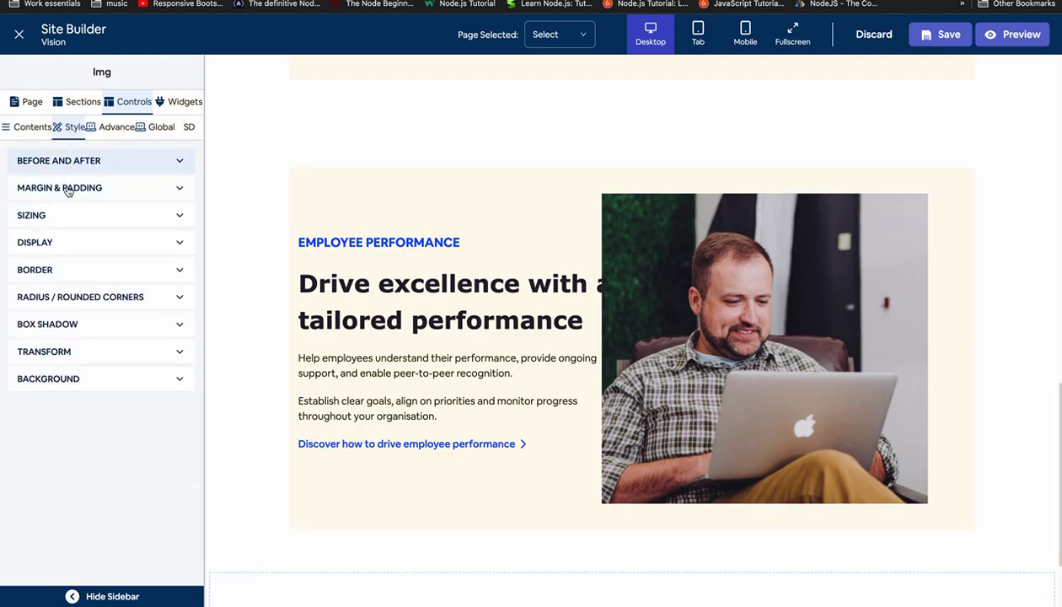
left_click(66, 188)
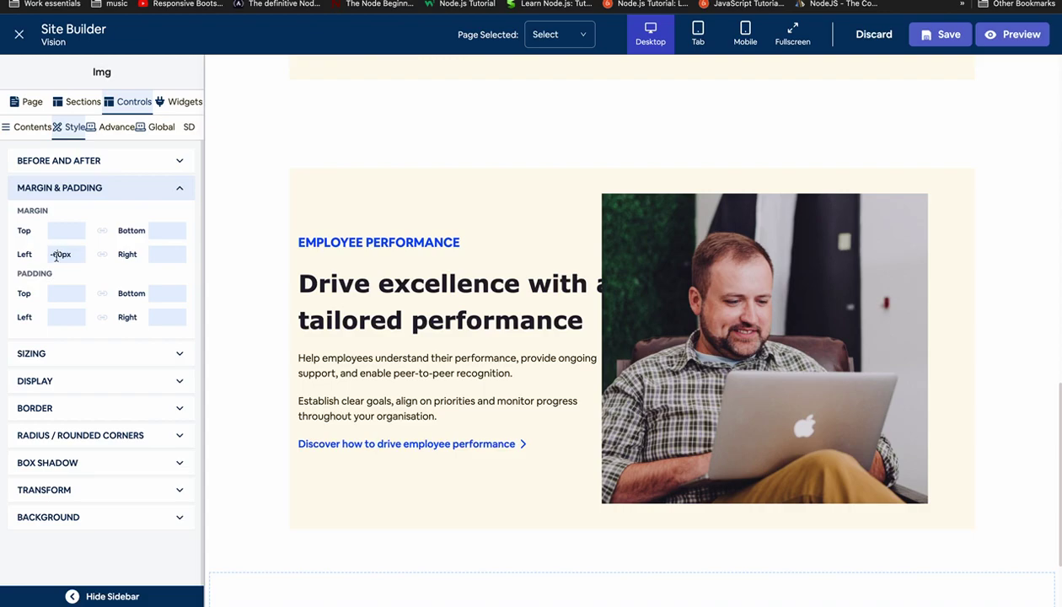
left_click(52, 253)
key("BackSpace")
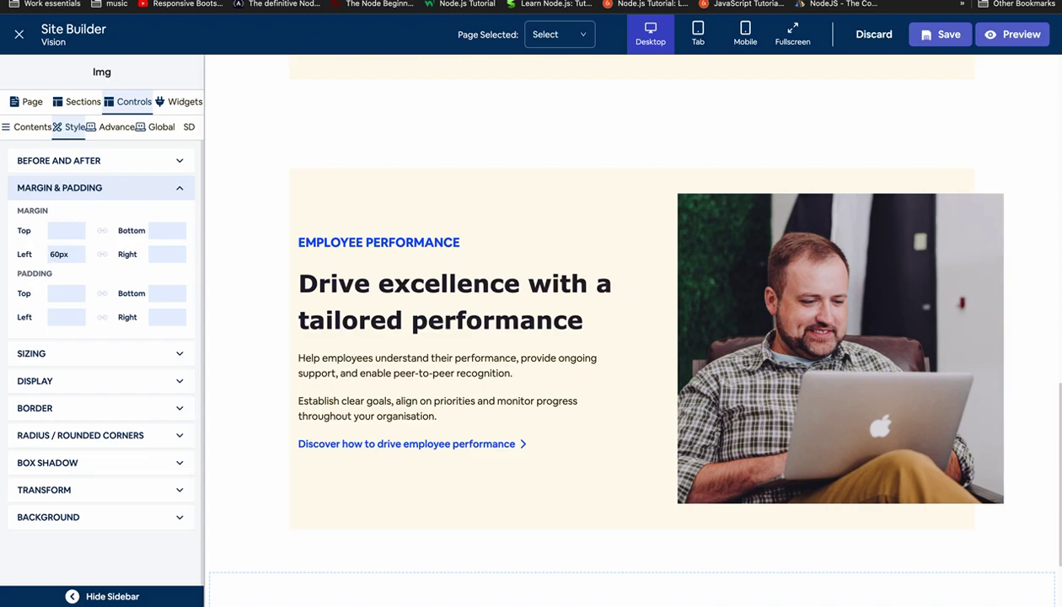
left_click(128, 189)
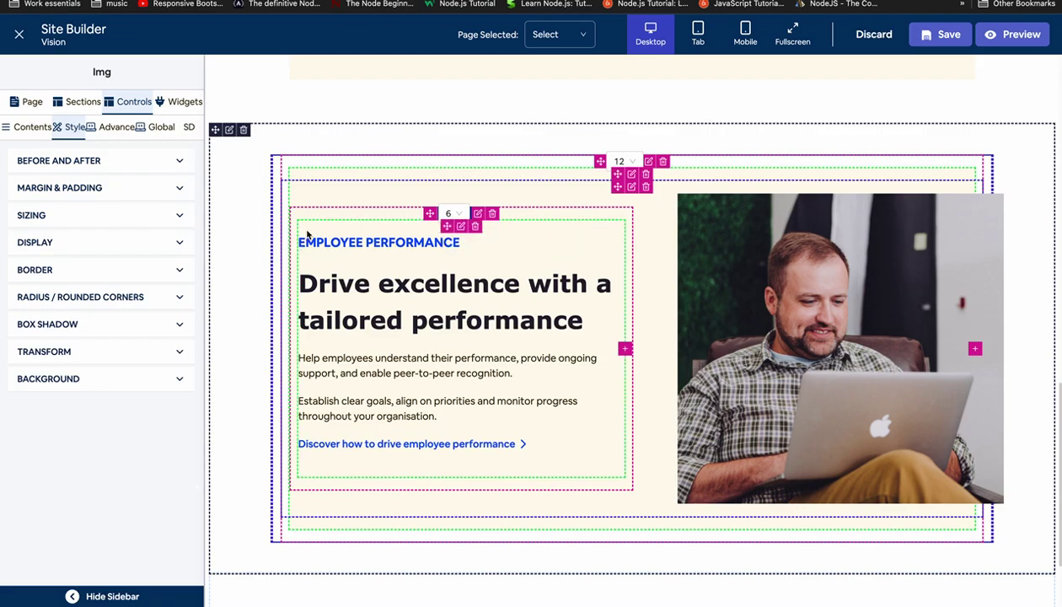
Give the text div in the duplicated section a left padding of 20px !important.
left_click(307, 234)
left_click(75, 130)
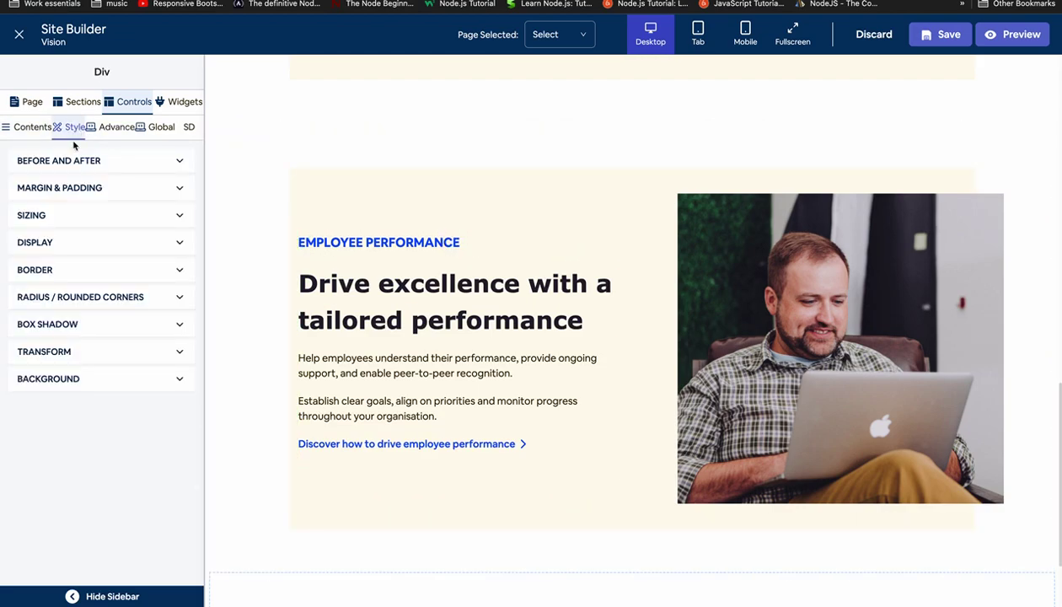
left_click(64, 194)
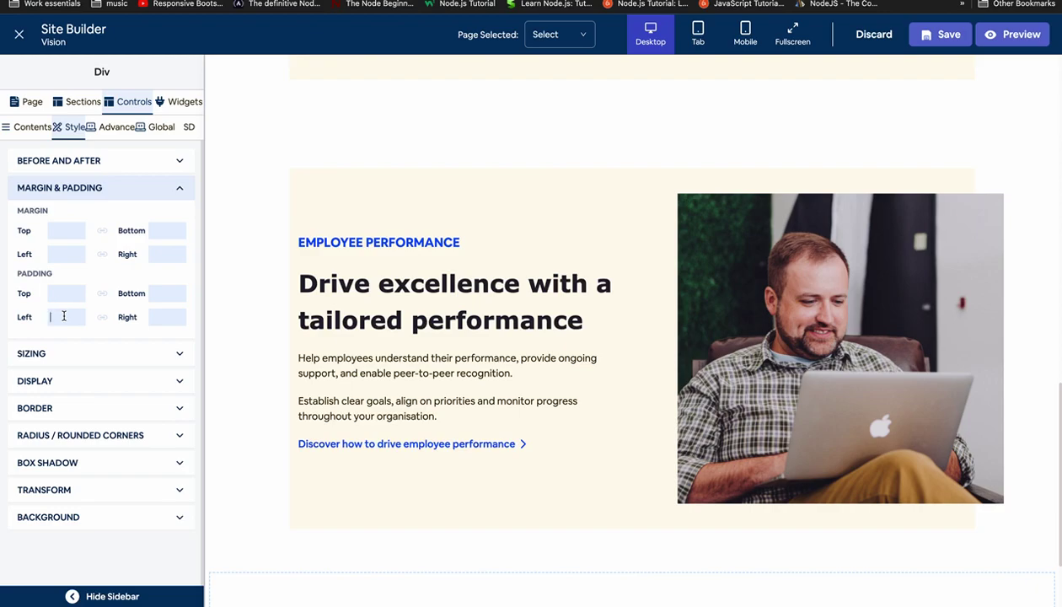
type("20px !important")
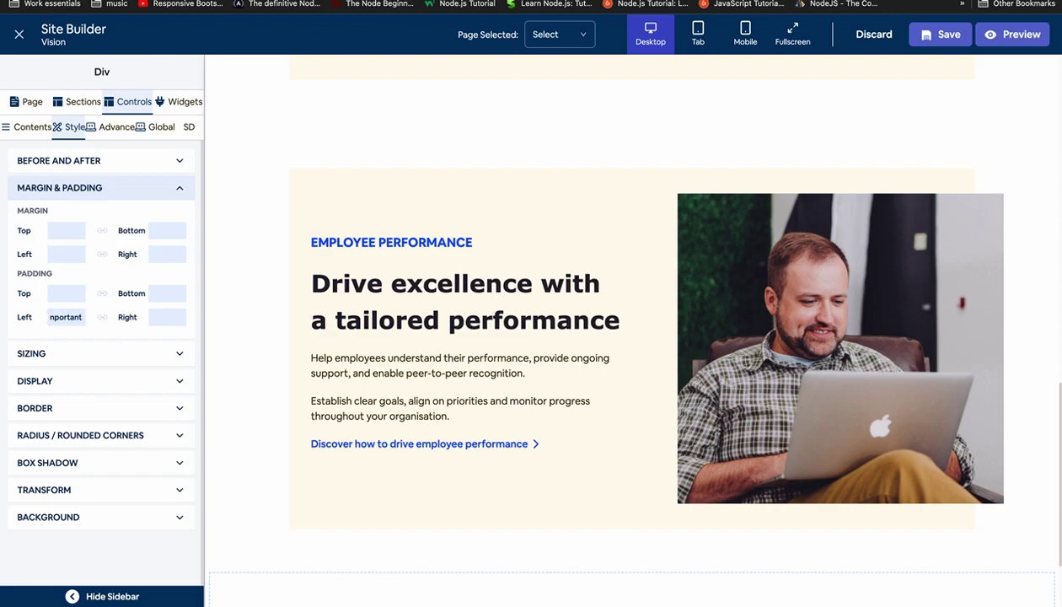
Try a left padding of 30px on the duplicated section's text div and set it back to 20px.
key("Home")
key("Delete")
type("3")
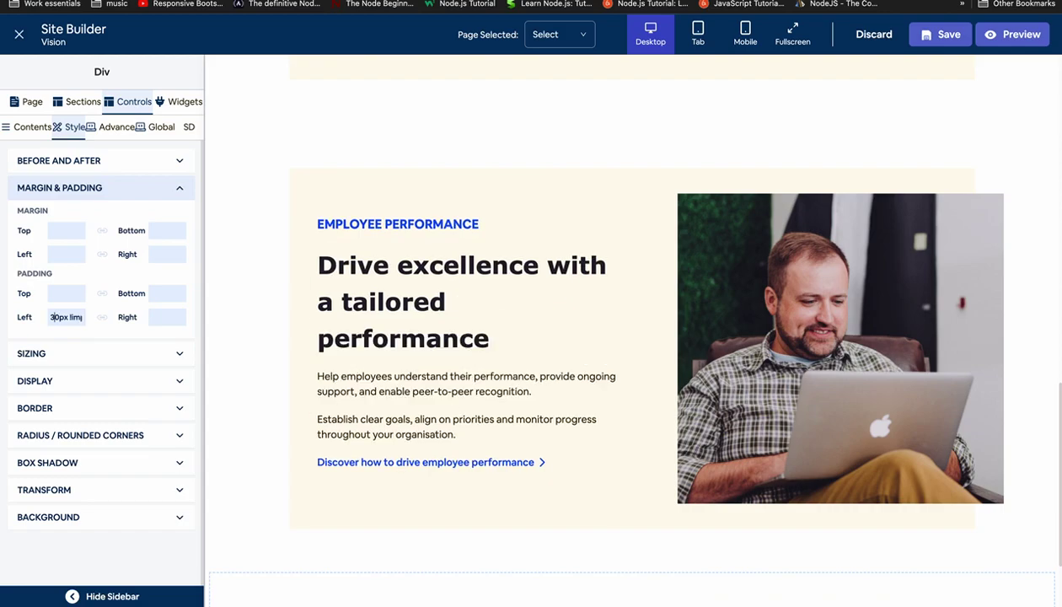
key("BackSpace")
type("2")
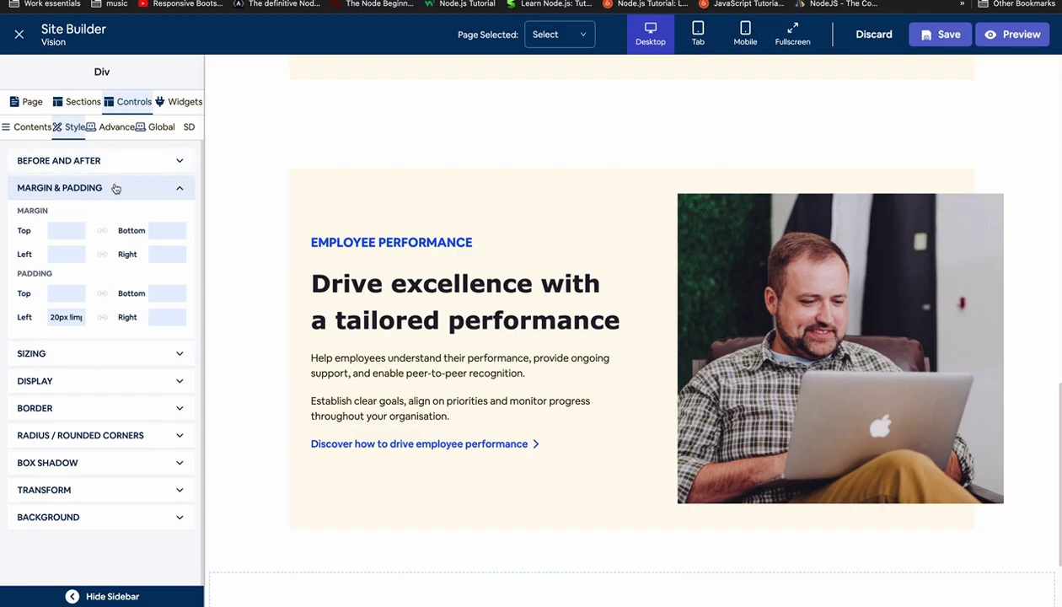
Replace the duplicated section's small blue heading with "Talent profiling" from the Figma design.
left_click(382, 240)
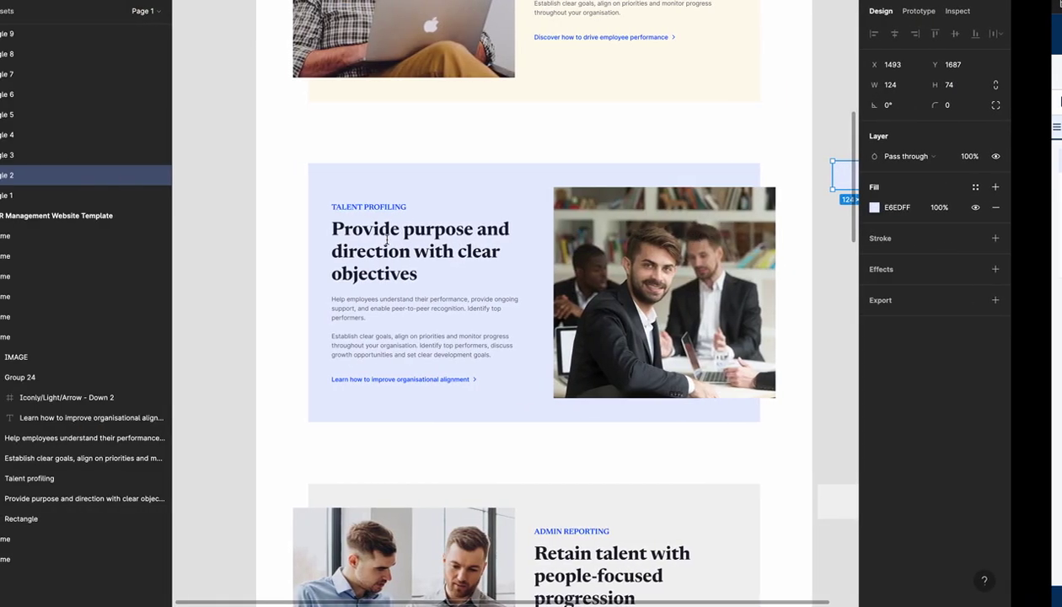
left_click(357, 207, "ctrl")
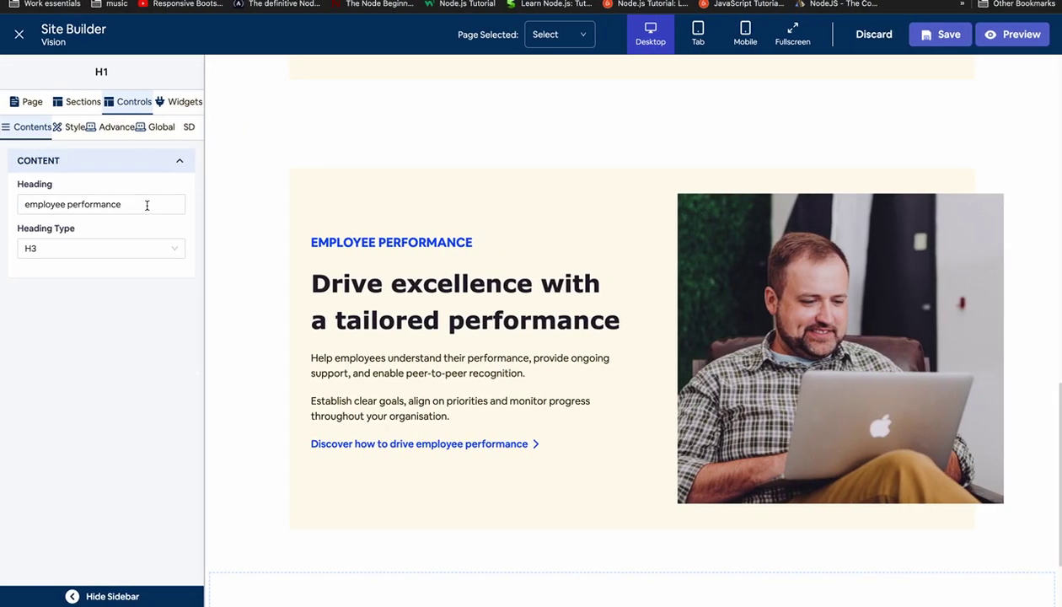
triple_click(133, 204)
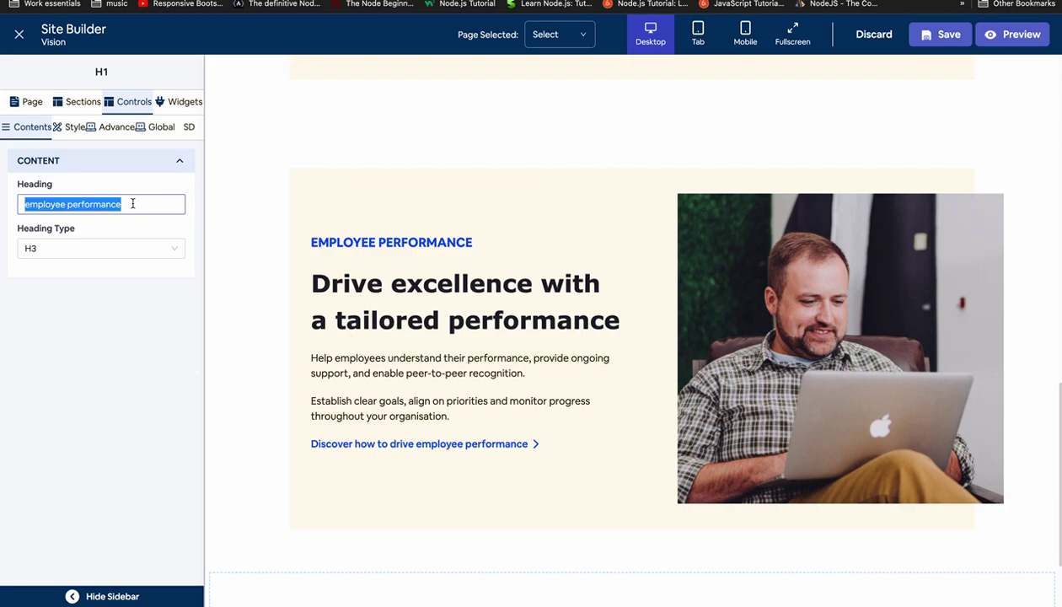
type("Talent profiling")
Replace the section's main heading with "Provide purpose and direction with clear objectives" from the Figma design.
left_click(379, 286)
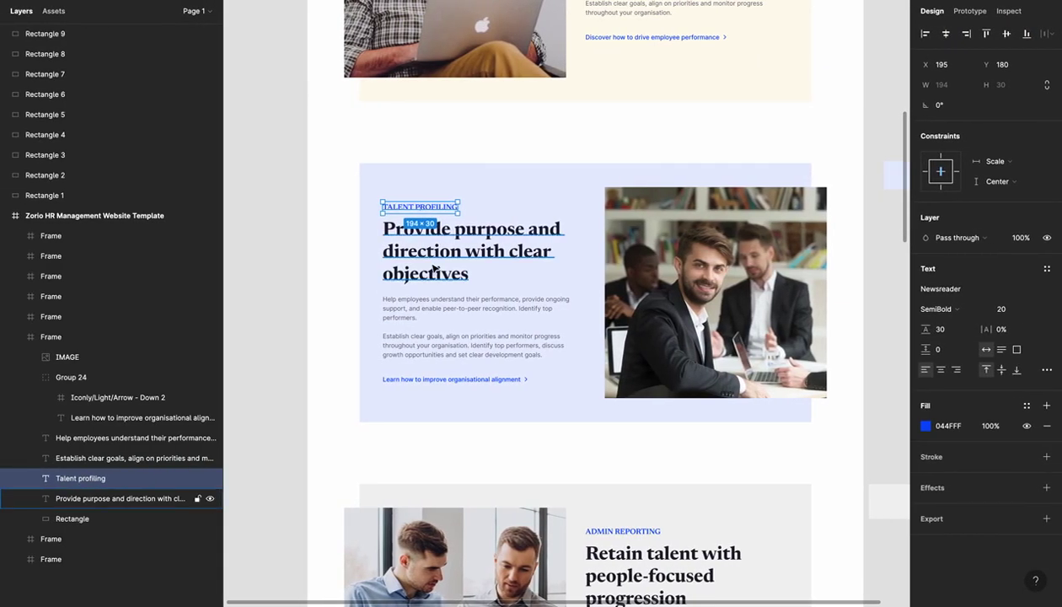
left_click(425, 266)
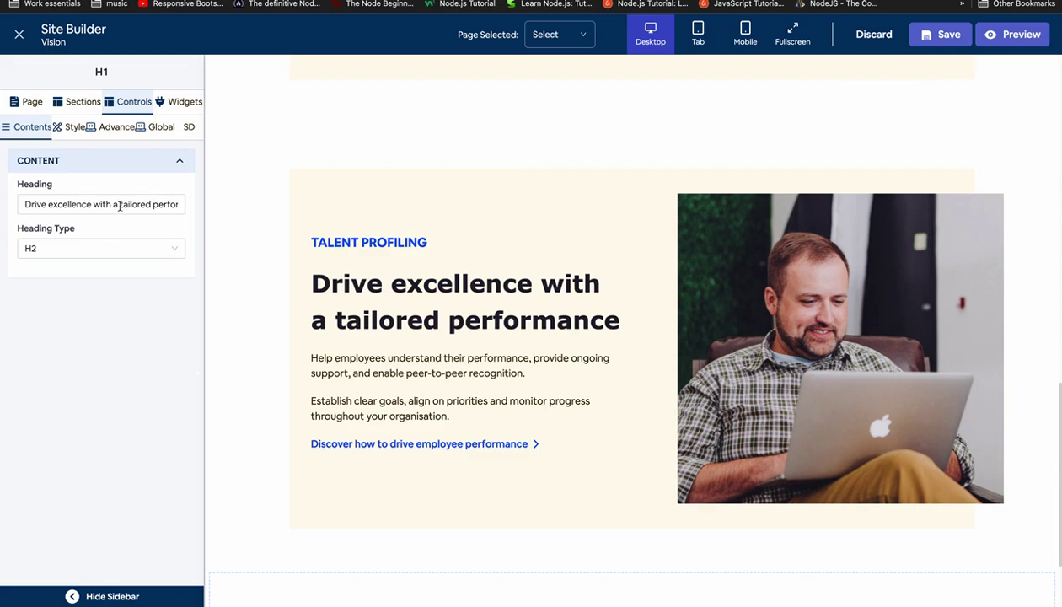
triple_click(370, 204)
type("Provide purpose and direction with clear objectives")
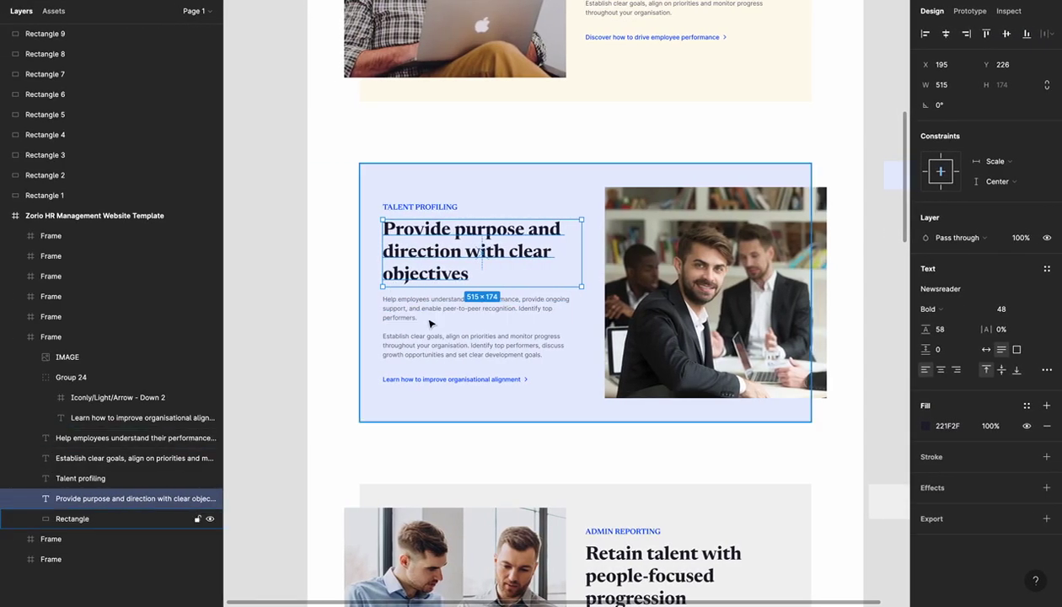
Copy the Talent Profiling link text from Figma and set the section's icon text to "Learn how to improve organisational alignment".
left_click(430, 322)
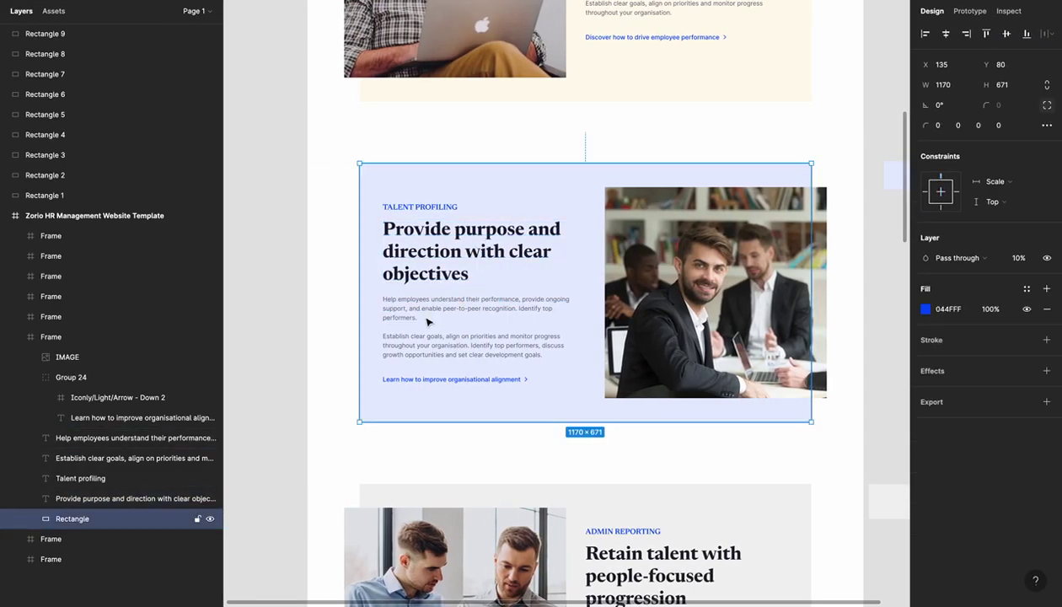
left_click(428, 381)
double_click(428, 381)
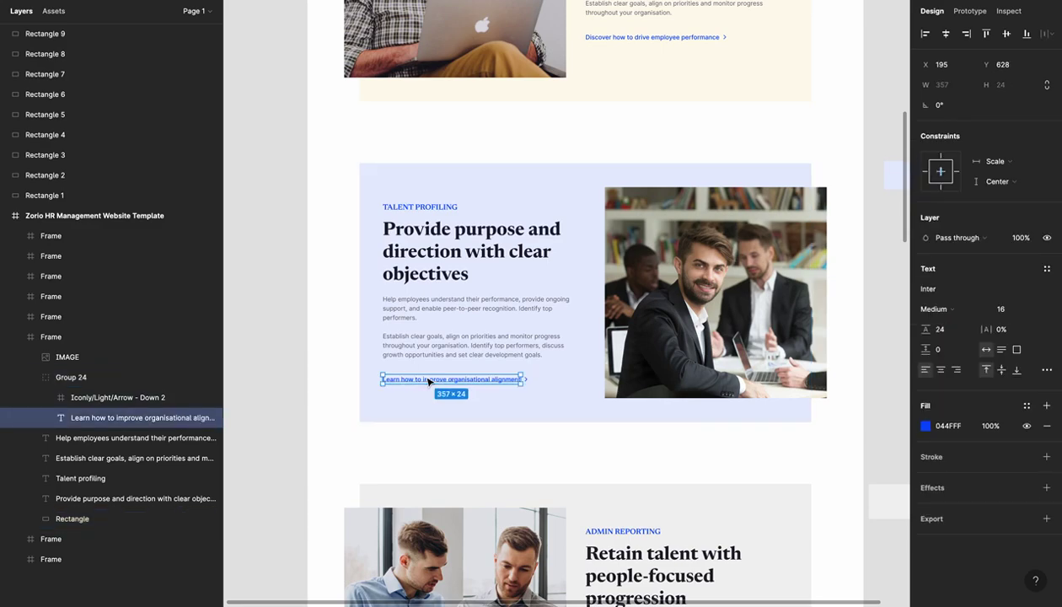
key("ctrl+Right")
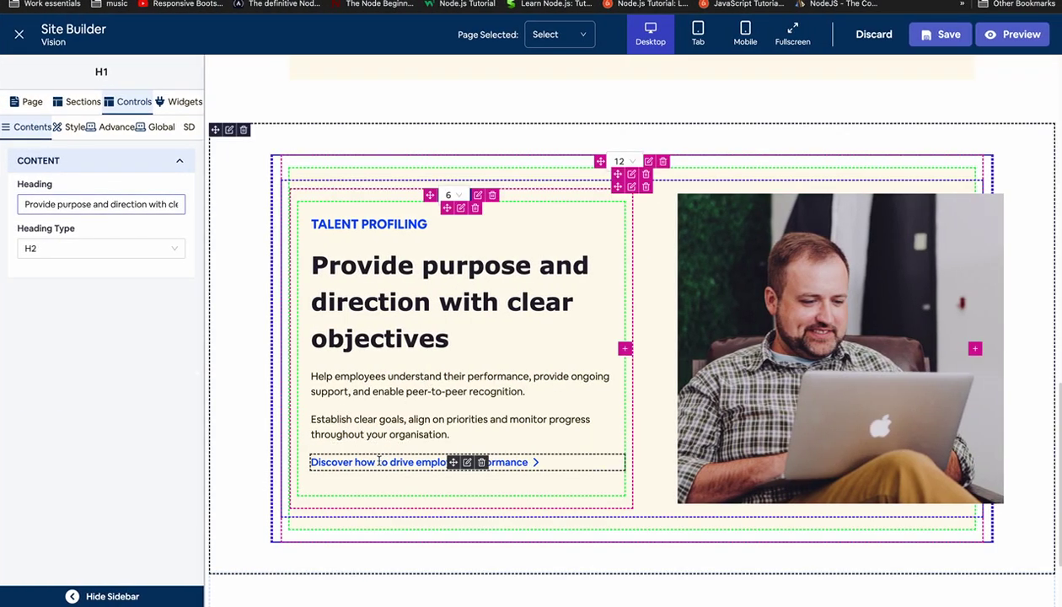
left_click(379, 460)
triple_click(116, 204)
type("Learn how to improve organisational alignment")
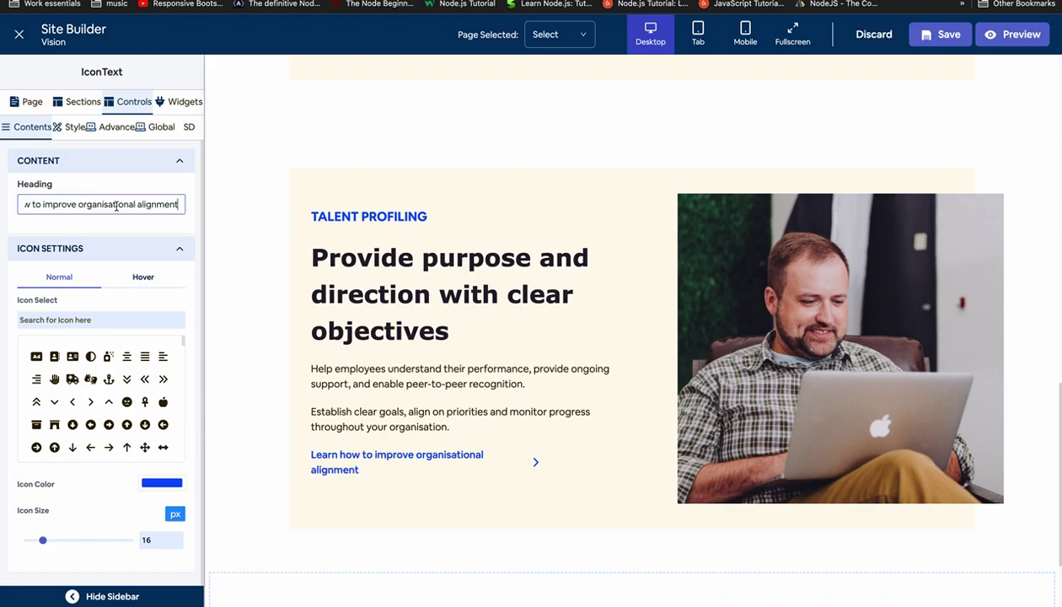
Set the link icon text's maximum width to 370px so the wording fits on one line.
left_click(73, 126)
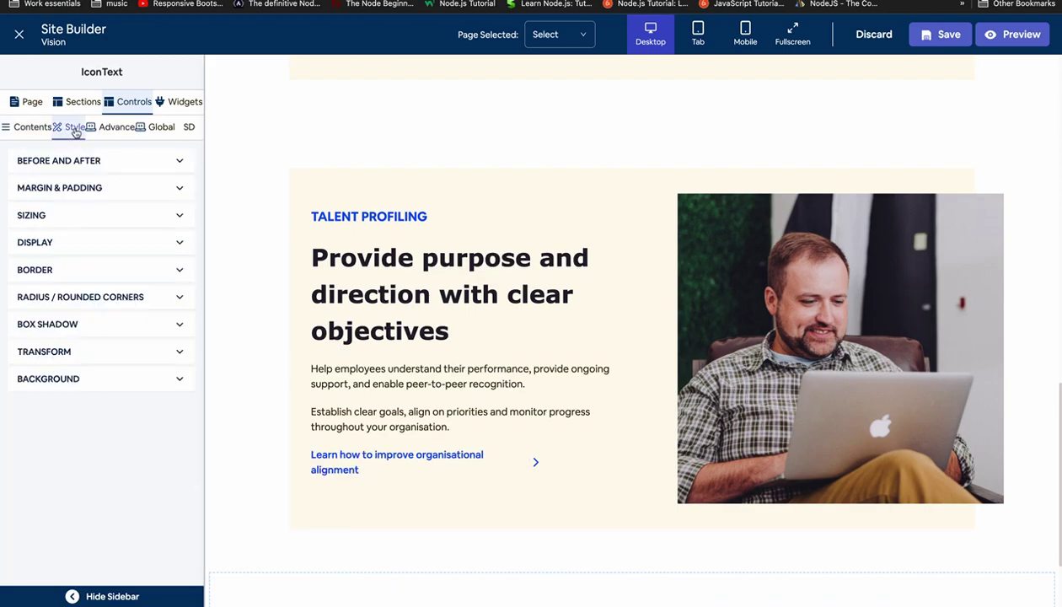
left_click(71, 216)
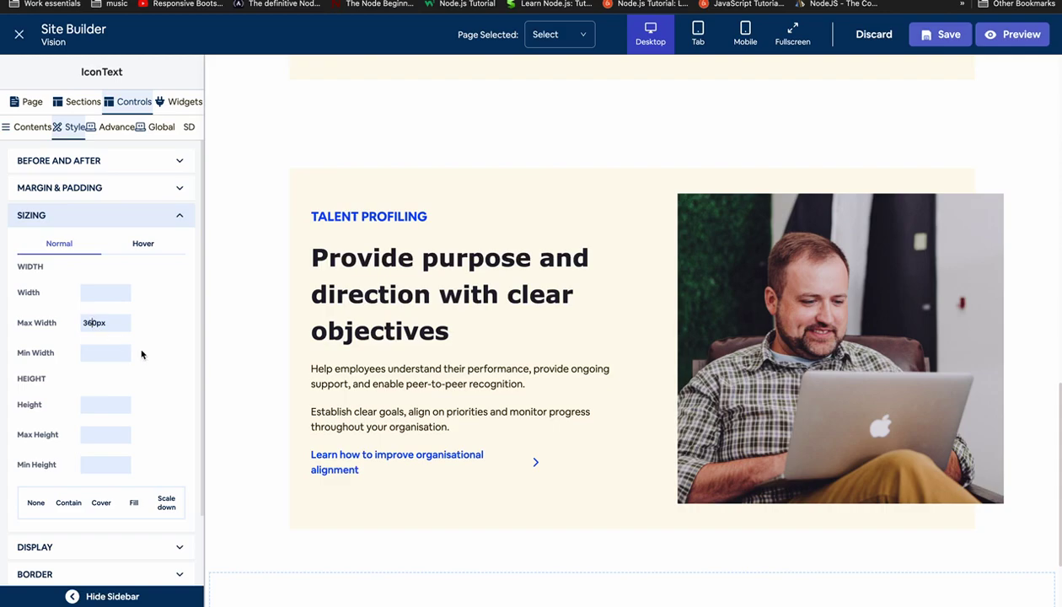
left_click(89, 322)
key("BackSpace")
type("7")
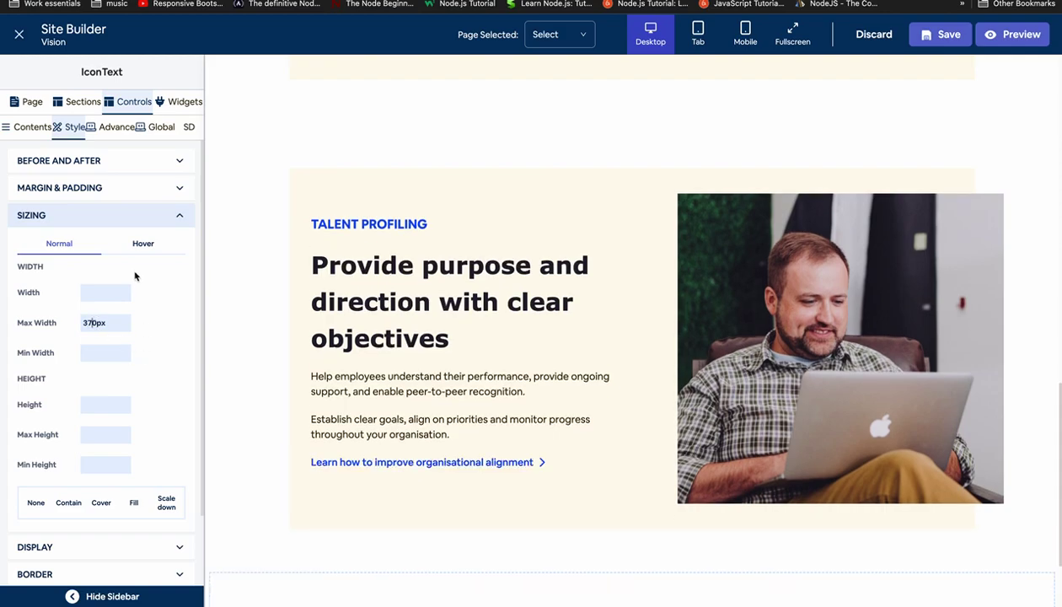
left_click(101, 218)
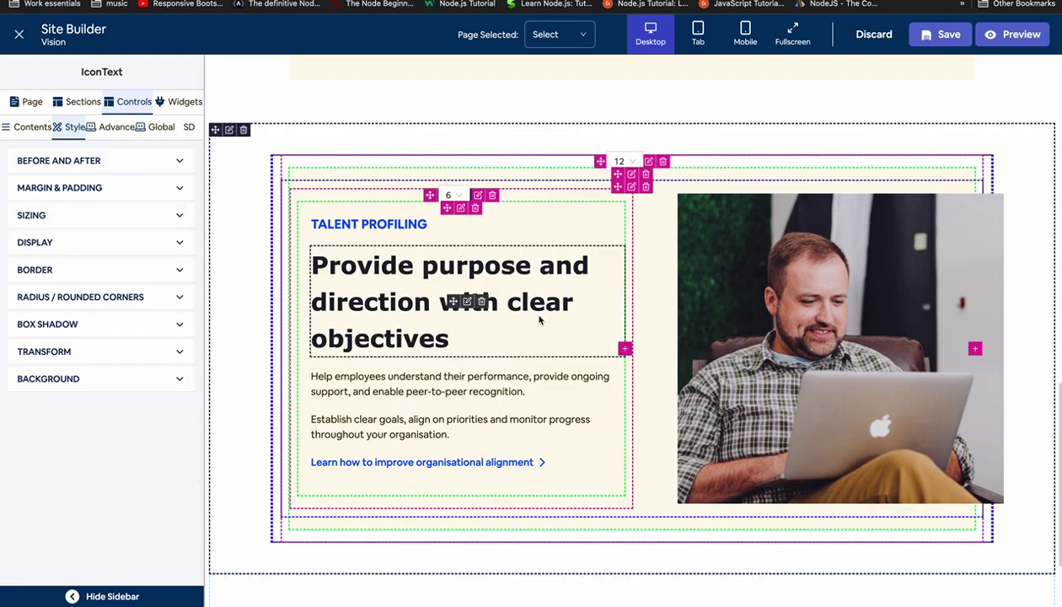
Set the Talent Profiling container div's background colour to hex E6EDFF, taken from the light blue swatch in the Figma design.
left_click(304, 173)
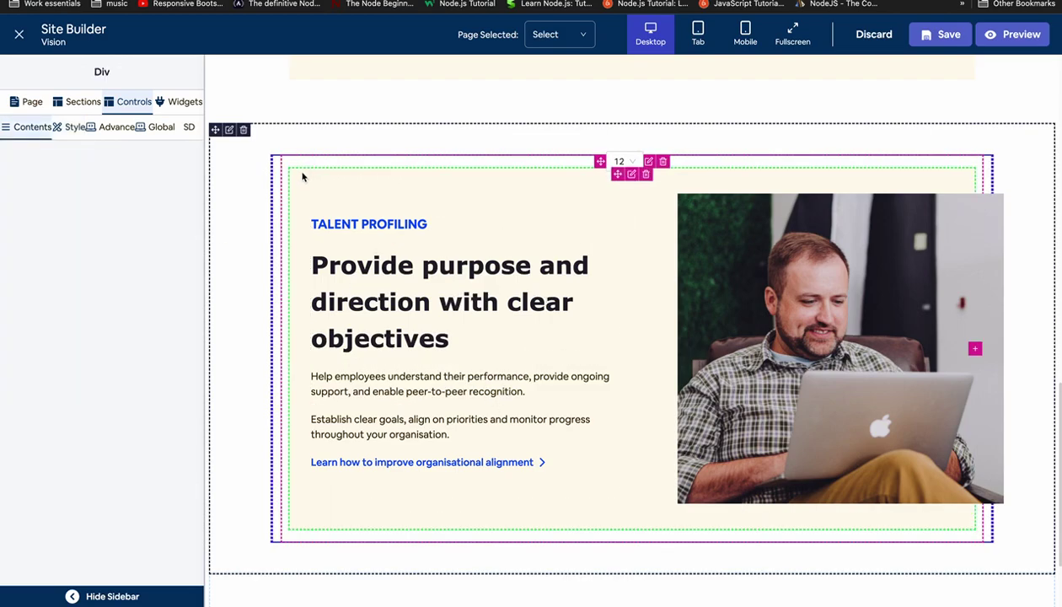
left_click(74, 126)
left_click(77, 375)
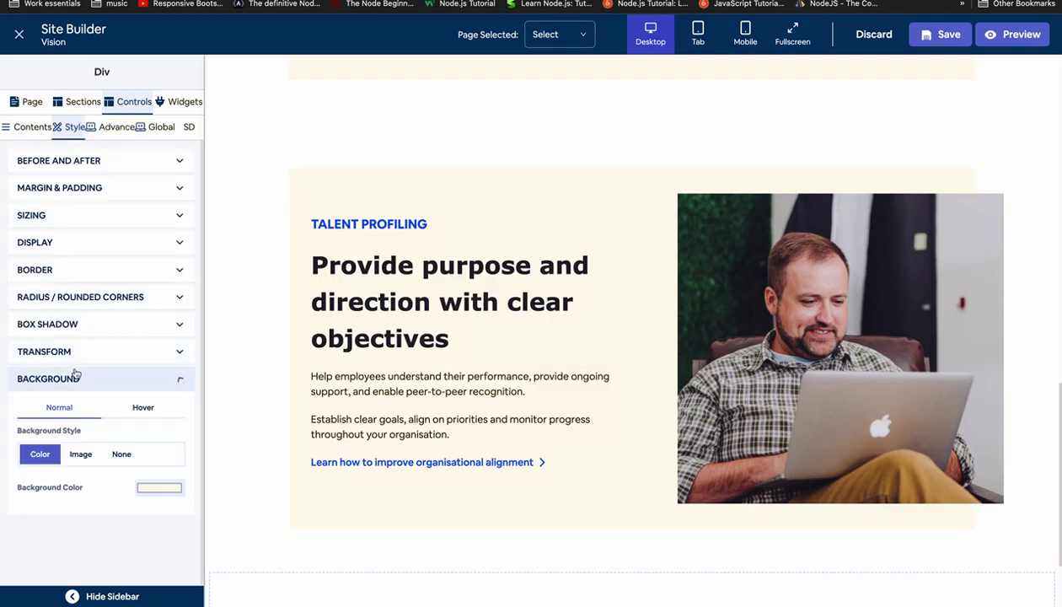
scroll(76, 374, "down", 1)
key("ctrl+Left")
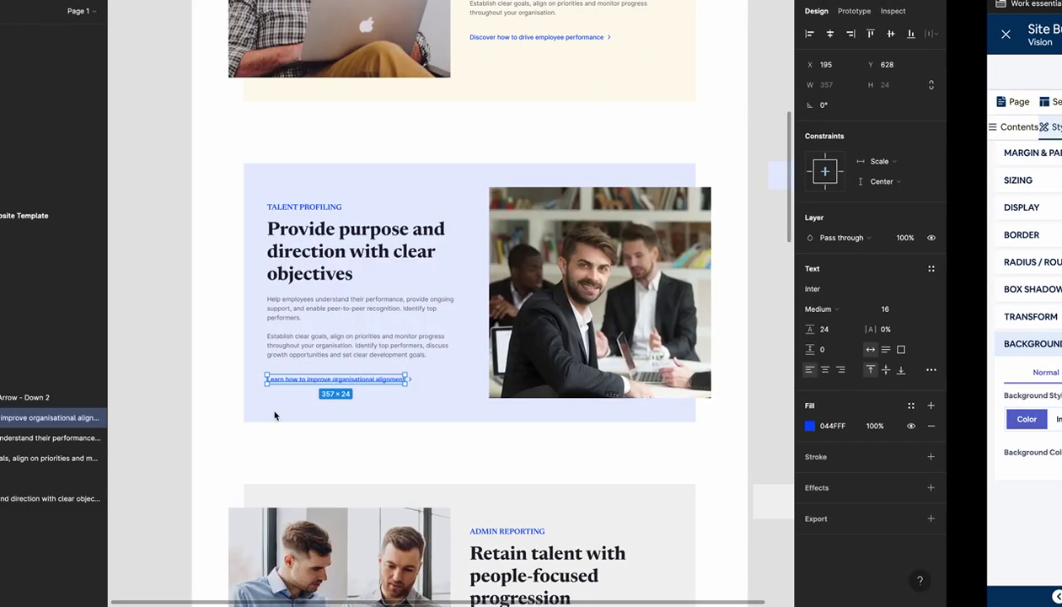
scroll(801, 252, "right", 3)
left_click(816, 183)
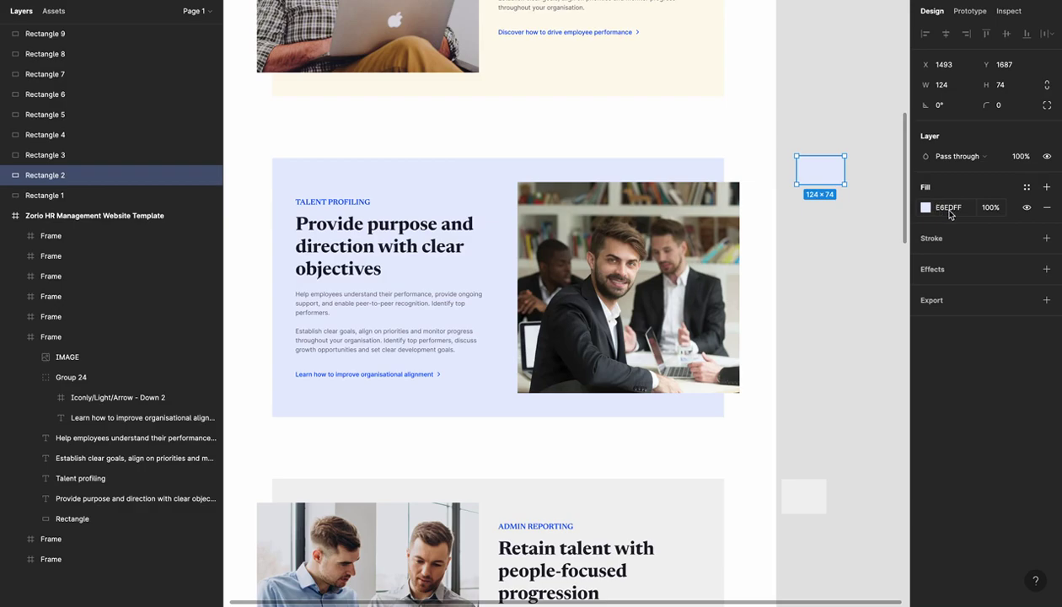
key("ctrl+Right")
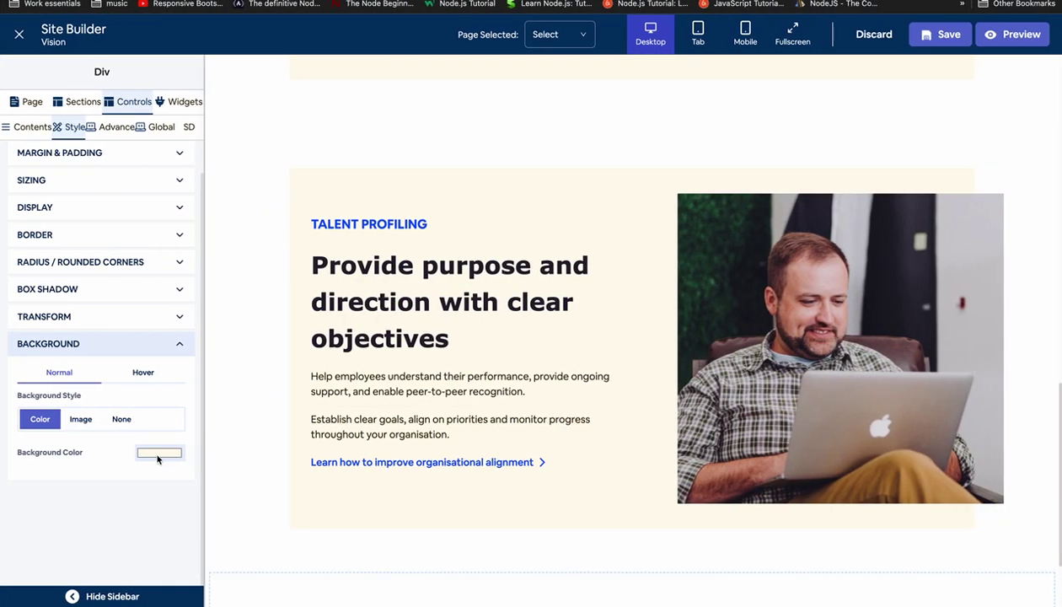
left_click(157, 455)
left_click(192, 433)
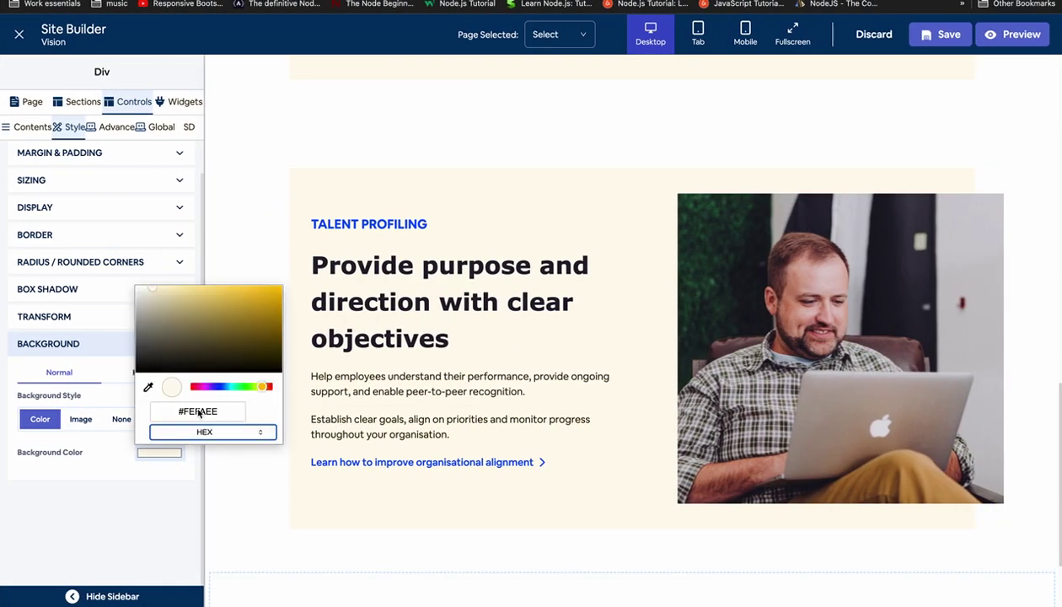
left_click(199, 413)
type("1E6EDF")
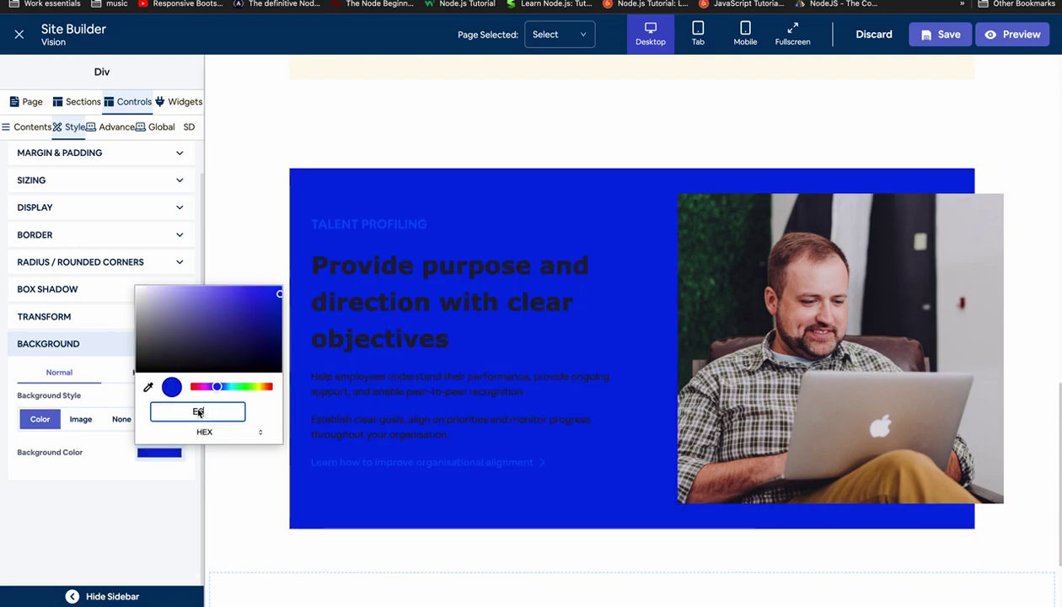
type("FF")
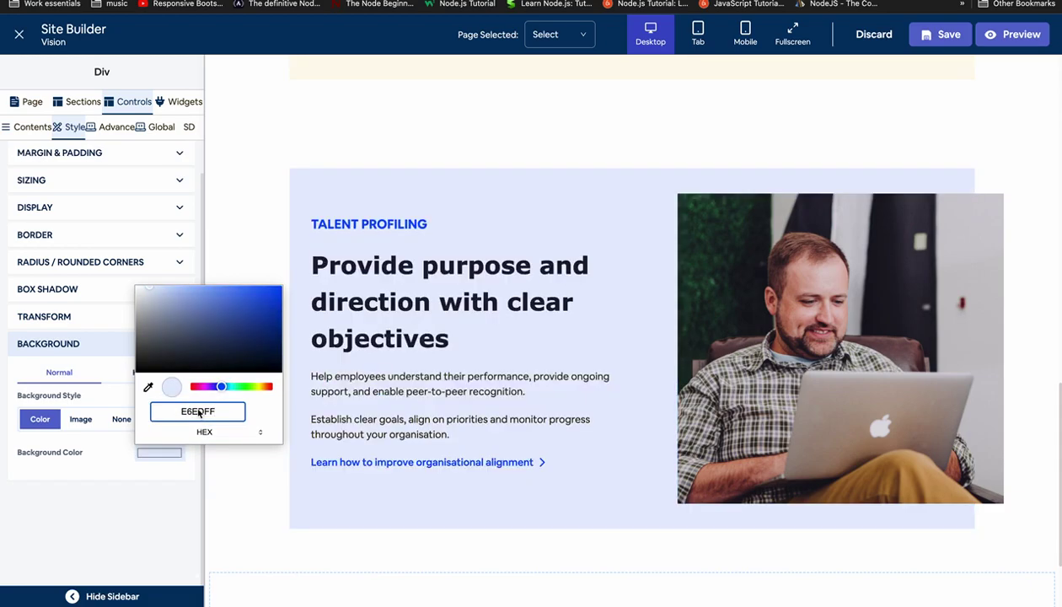
Replace the Talent Profiling section's image with IMAGE2.png from the gallery.
left_click(118, 352)
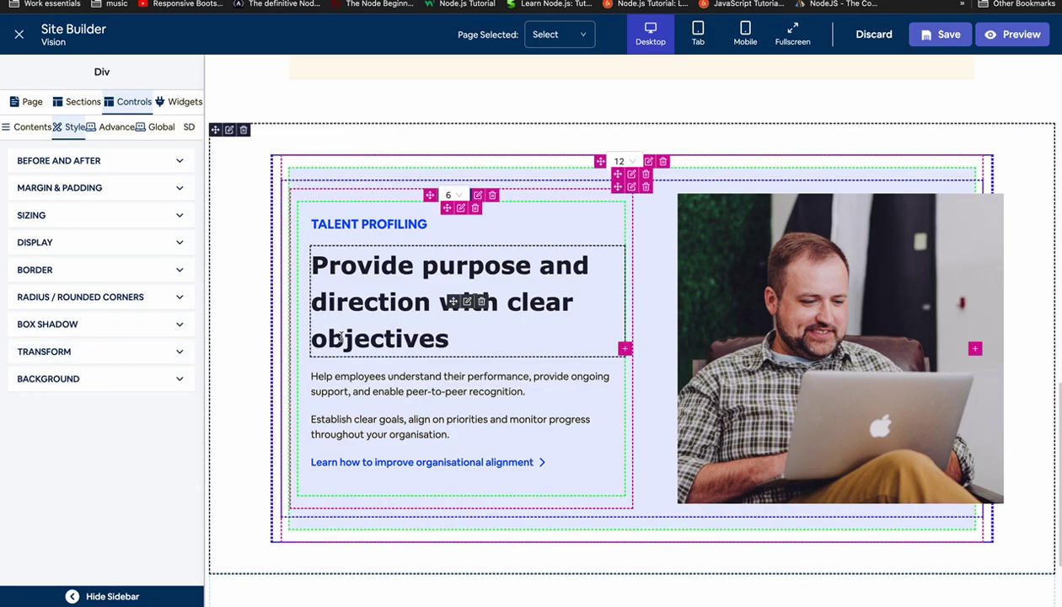
scroll(605, 292, "down", 1)
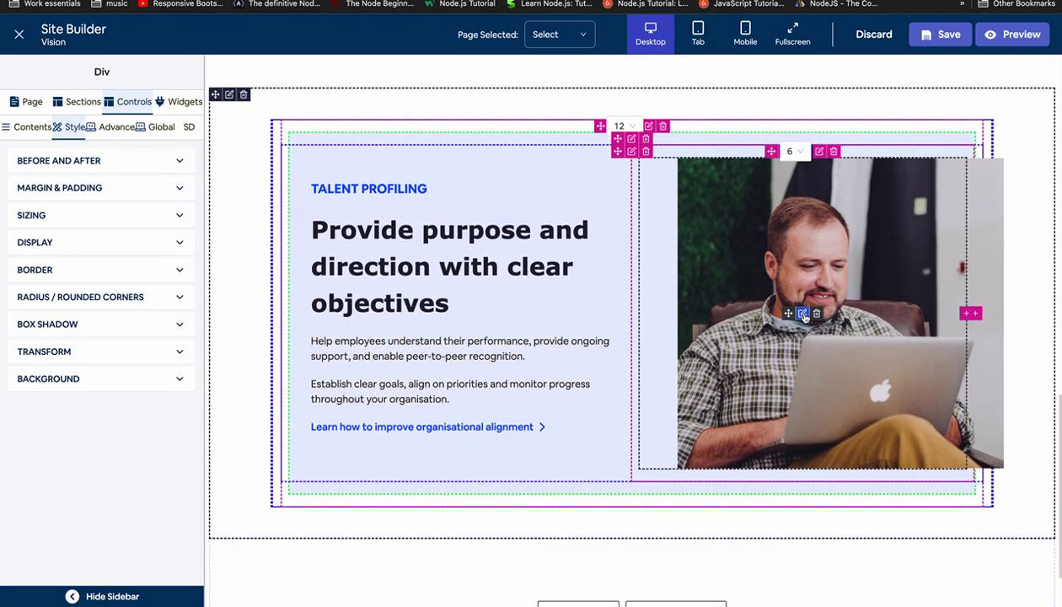
left_click(796, 305)
left_click(175, 205)
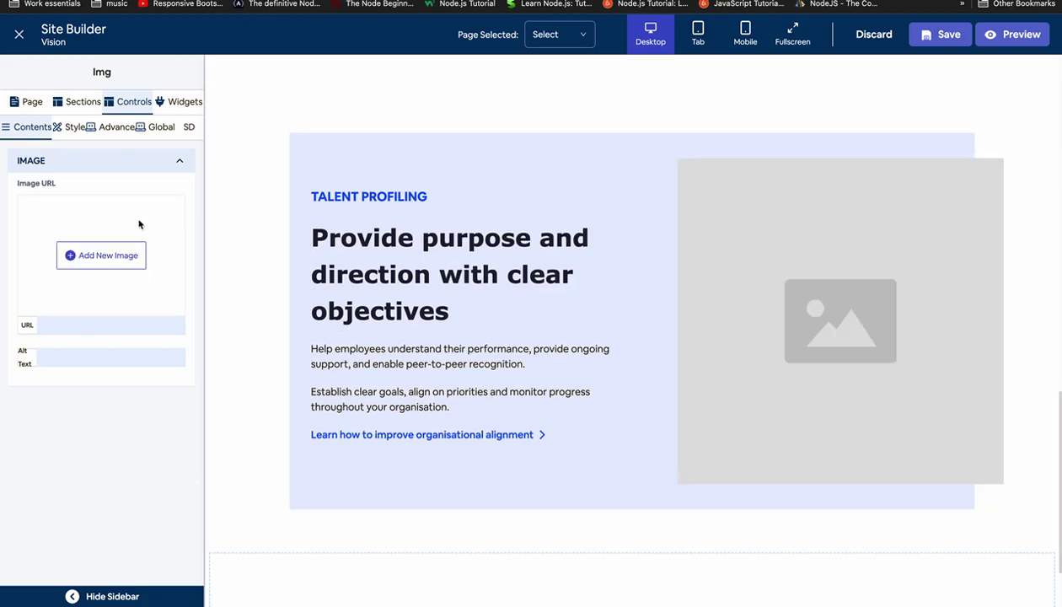
left_click(112, 254)
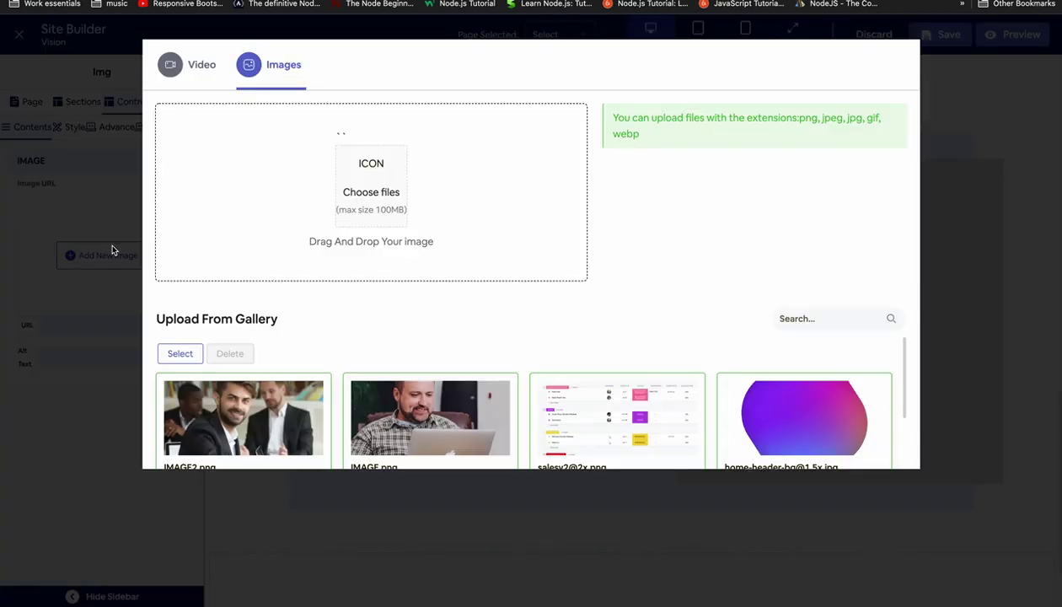
left_click(378, 189)
left_click(698, 398)
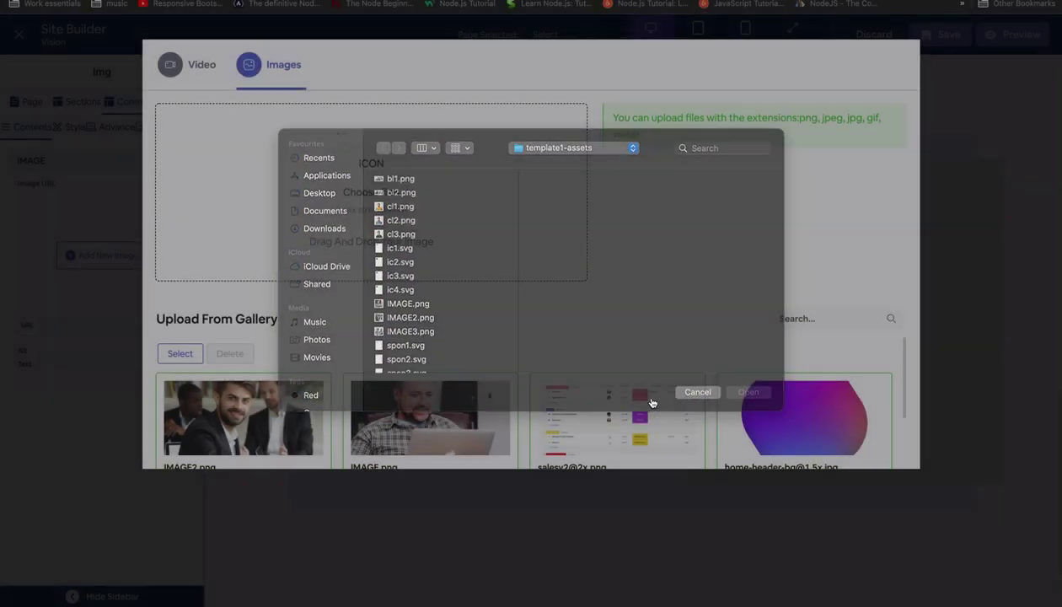
left_click(180, 353)
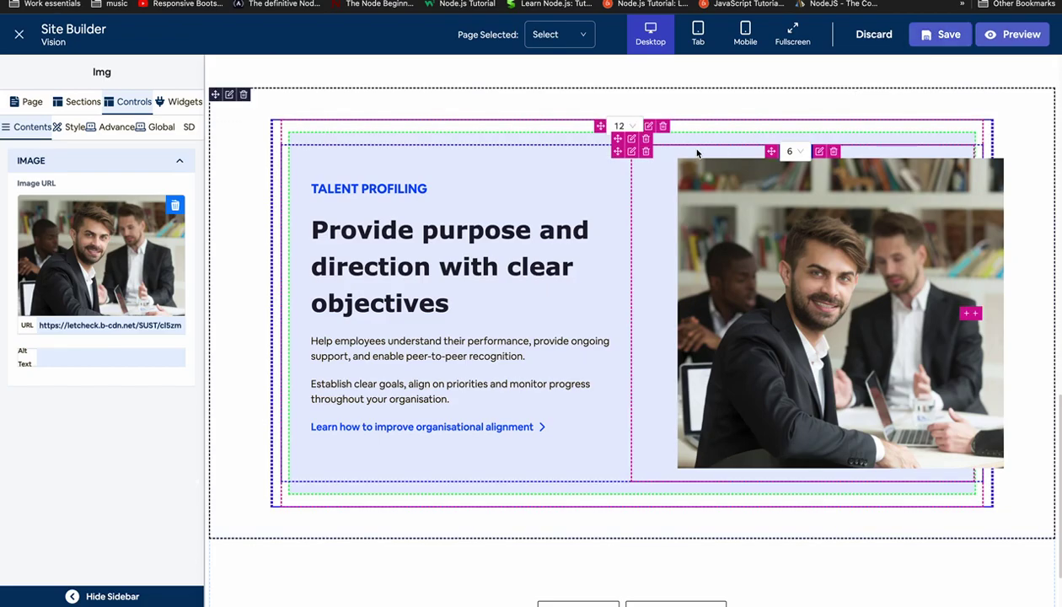
Compare the Employee Performance and Talent Profiling sections, and switch to the Figma design to examine the Admin Reporting section.
scroll(495, 113, "down", 2)
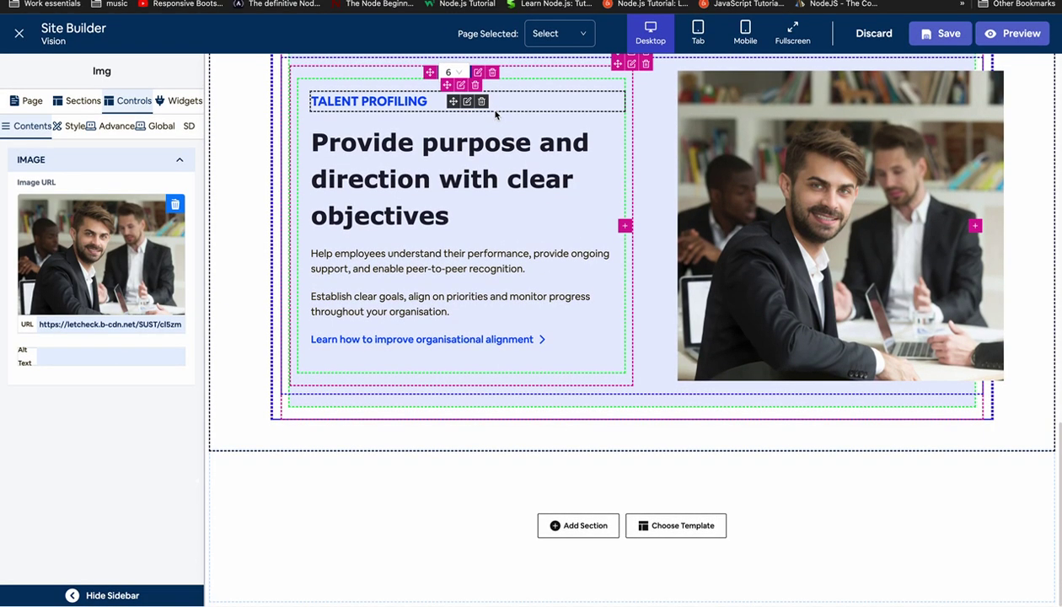
scroll(495, 115, "up", 5)
scroll(496, 115, "up", 7)
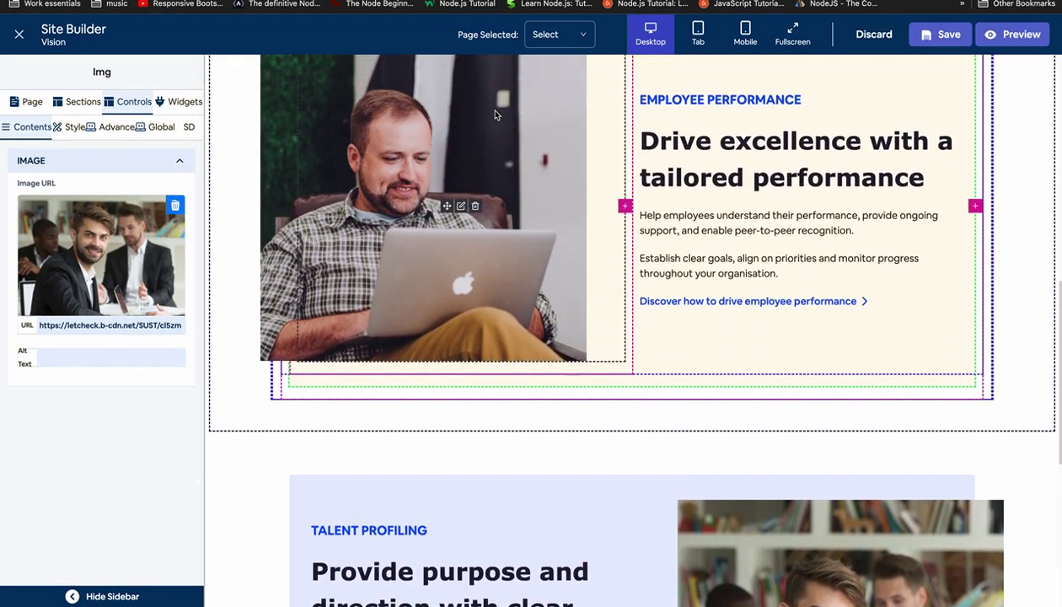
scroll(495, 114, "down", 5)
scroll(496, 115, "down", 5)
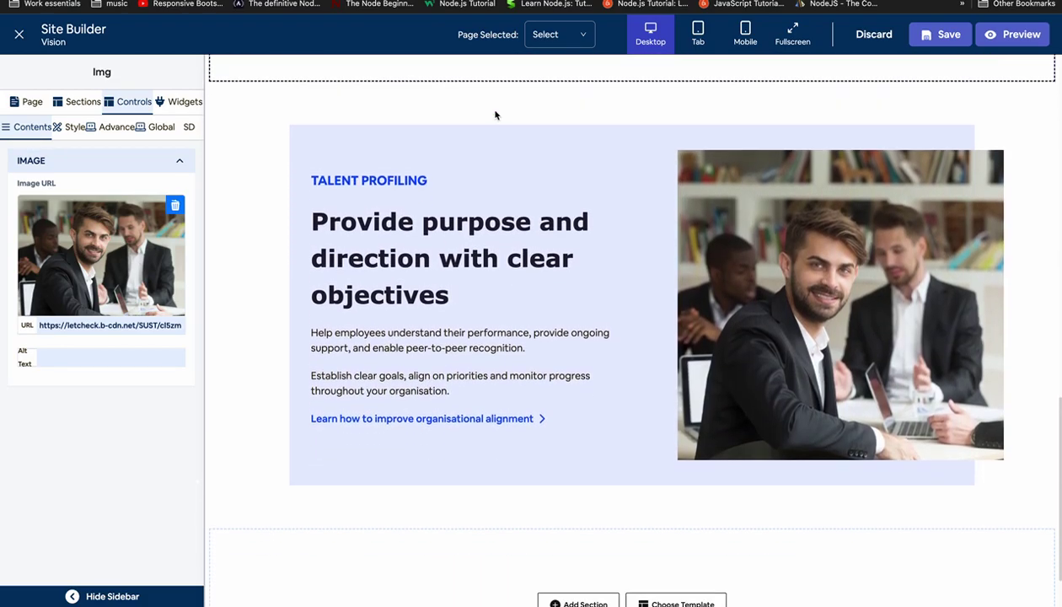
scroll(495, 115, "up", 2)
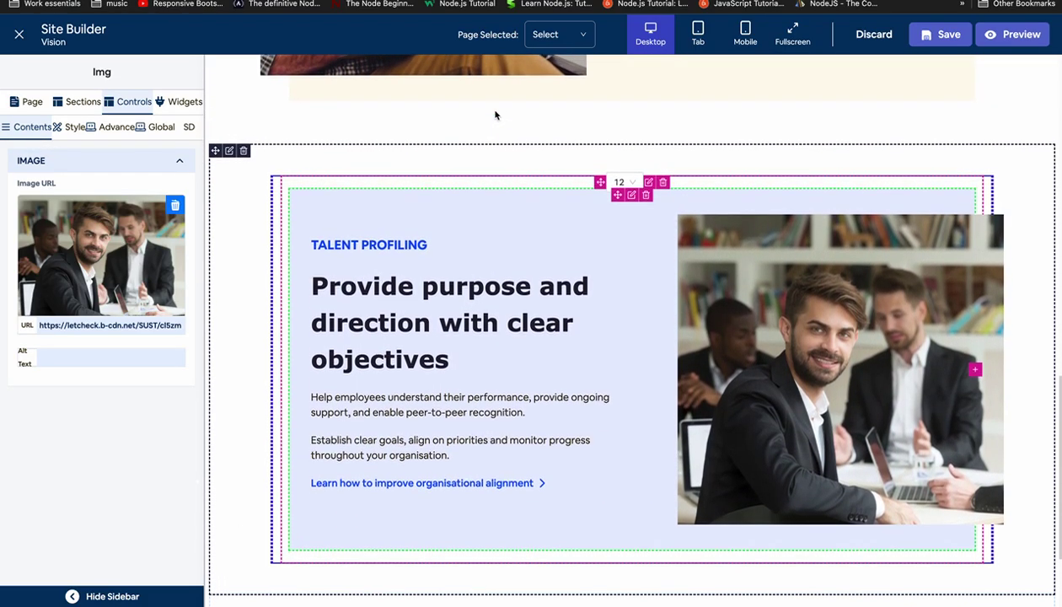
key("super+Tab")
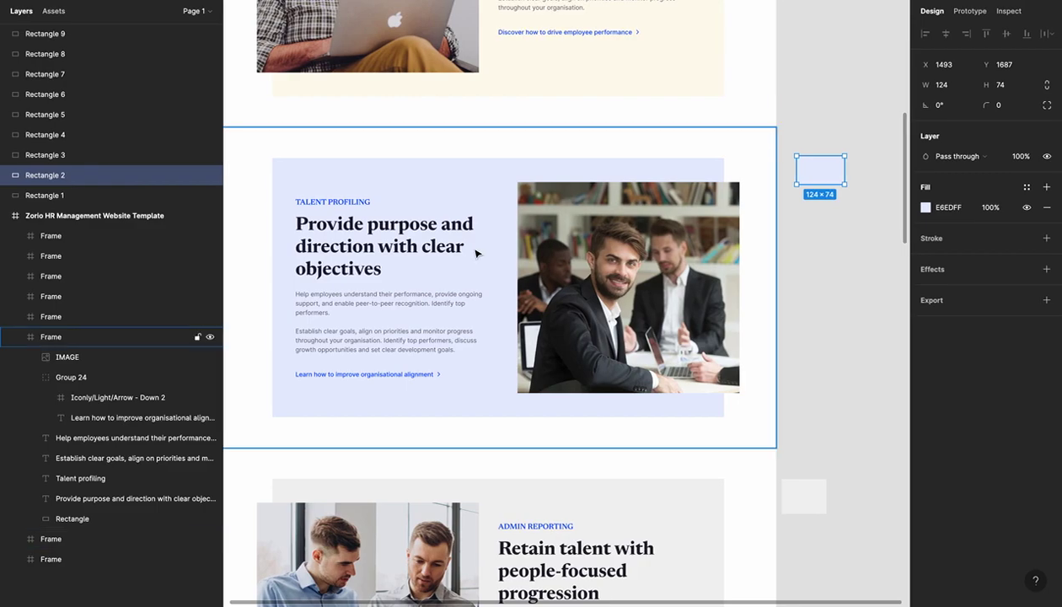
scroll(476, 252, "down", 6)
scroll(476, 253, "down", 2)
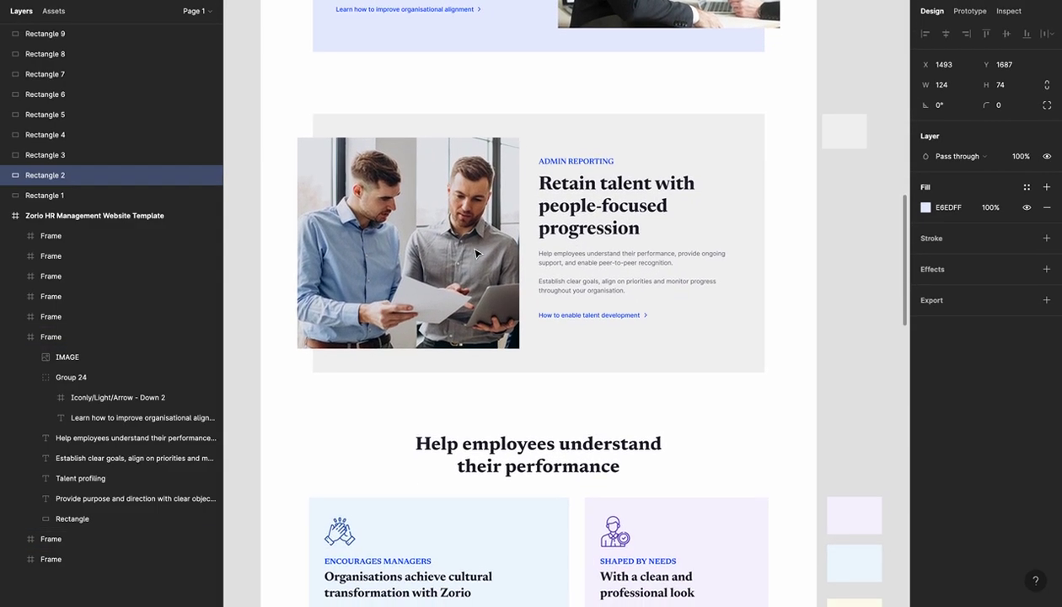
Switch back to Site Builder and duplicate the Talent Profiling section.
key("super+Tab")
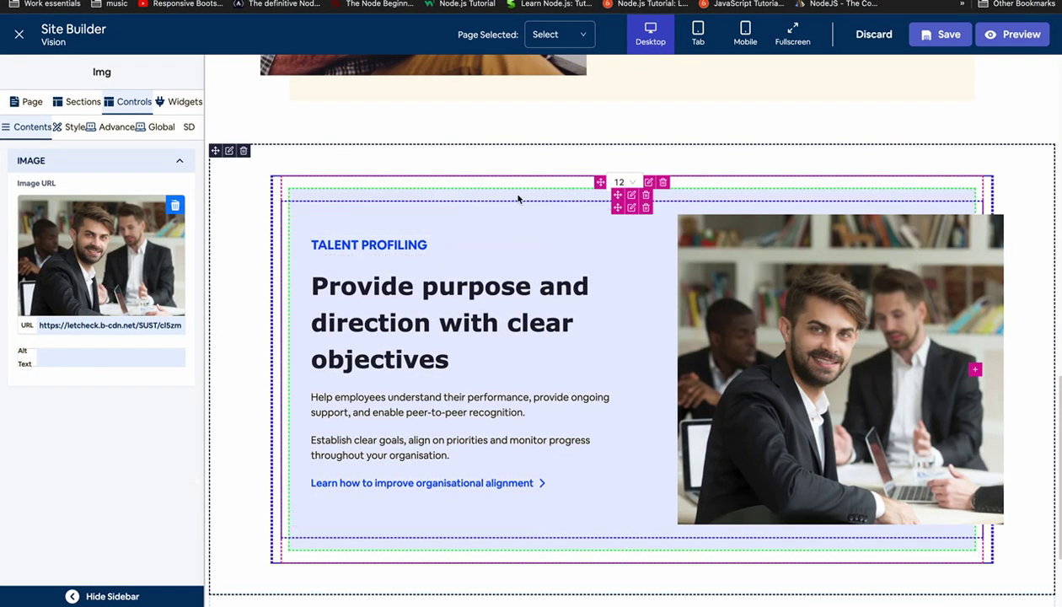
right_click(255, 173)
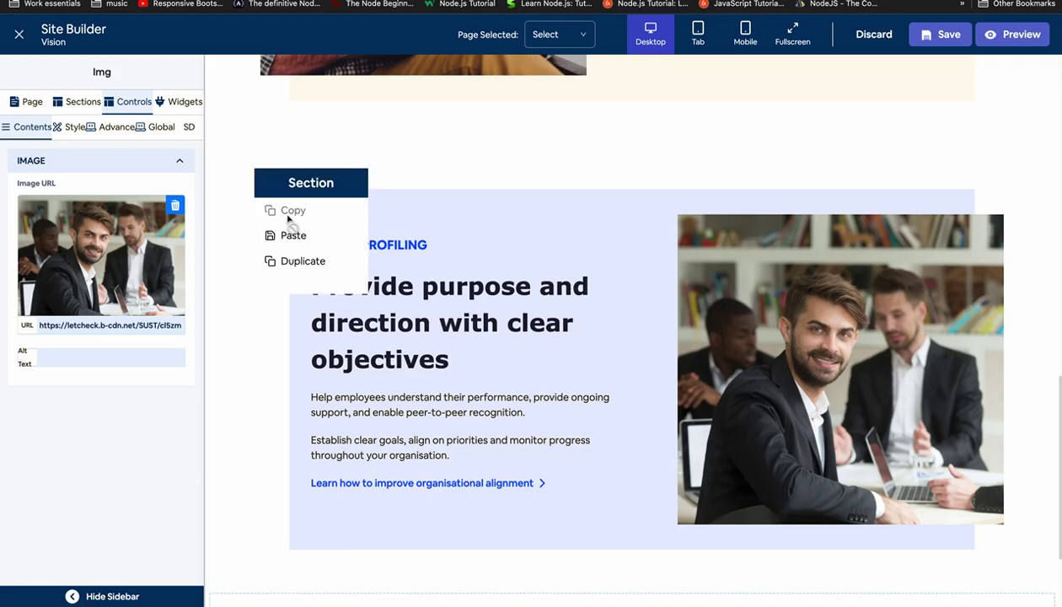
left_click(289, 262)
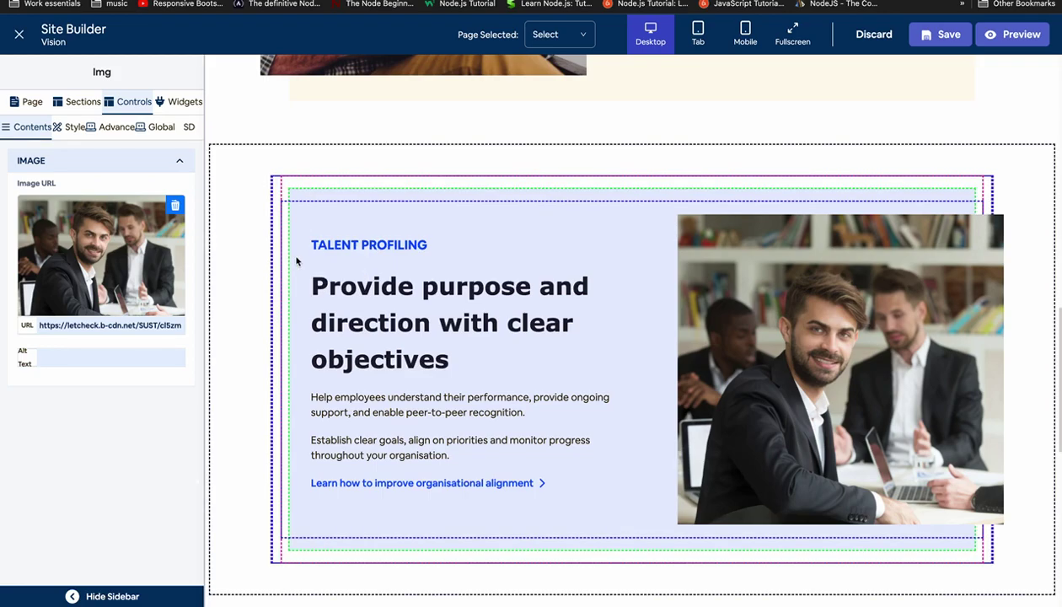
scroll(462, 184, "down", 4)
scroll(472, 190, "down", 3)
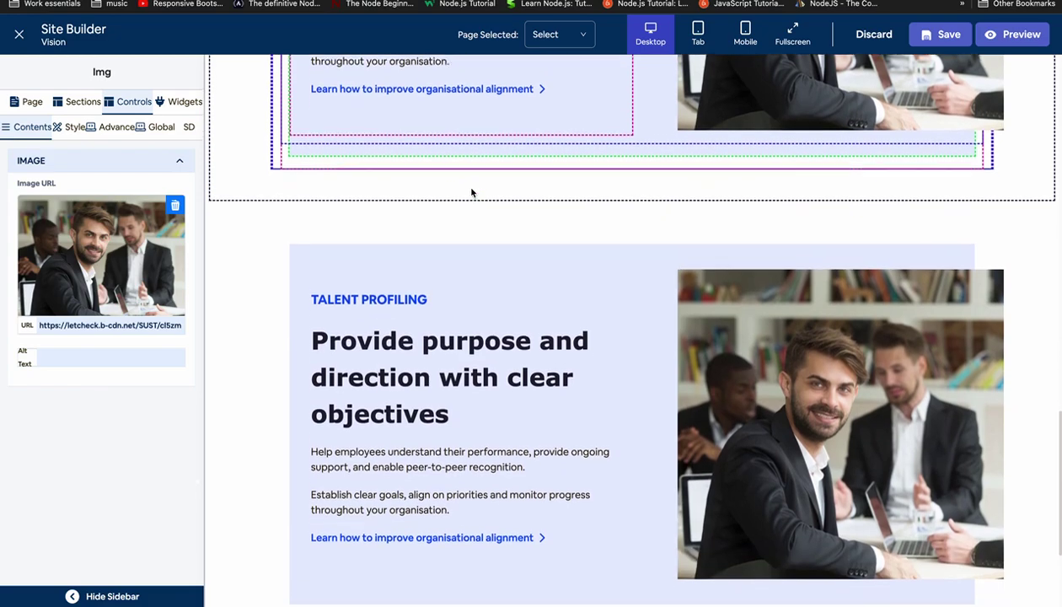
Place the image column before the text column in the duplicated section and set the image's left margin to -60px.
left_click_drag(771, 208, 433, 210)
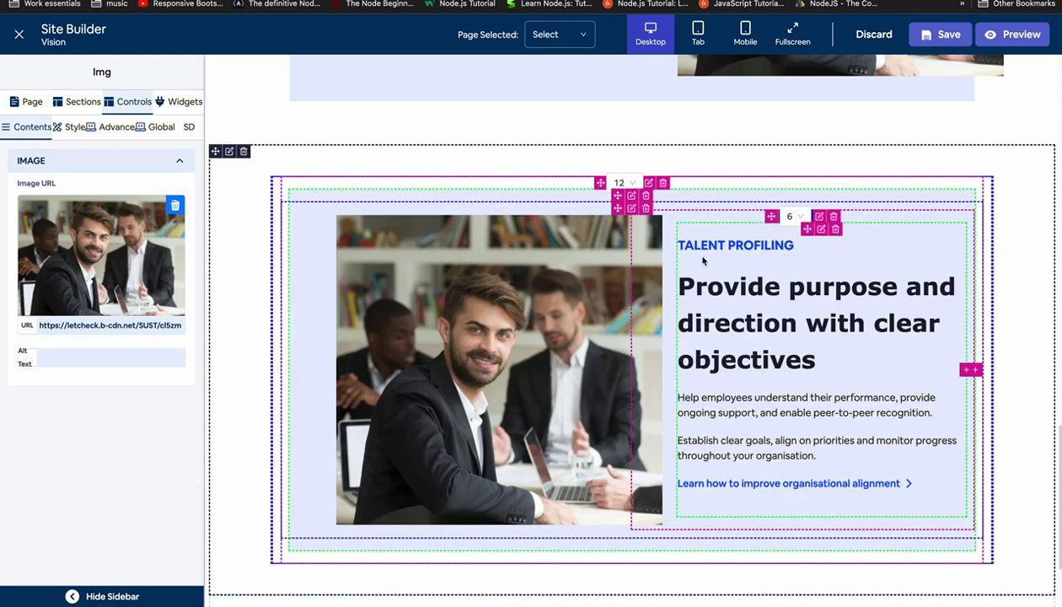
left_click(58, 131)
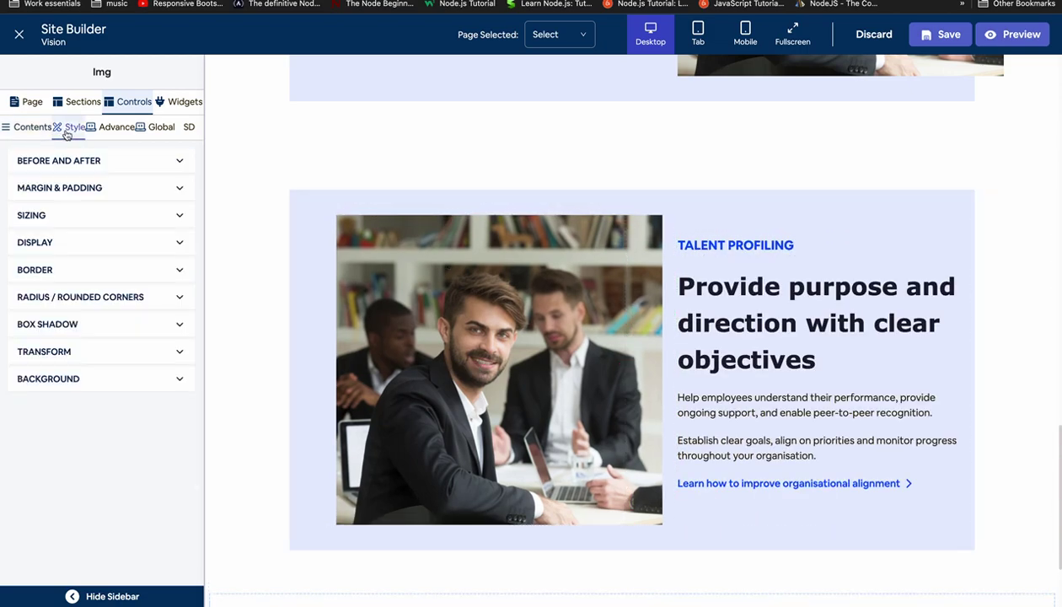
left_click(64, 190)
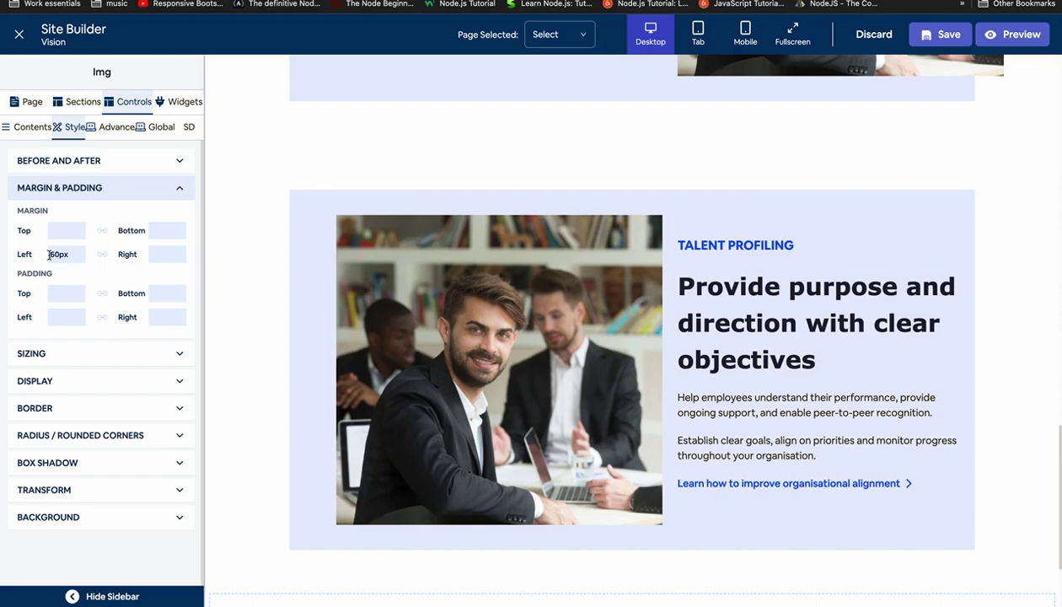
left_click(53, 253)
type("-")
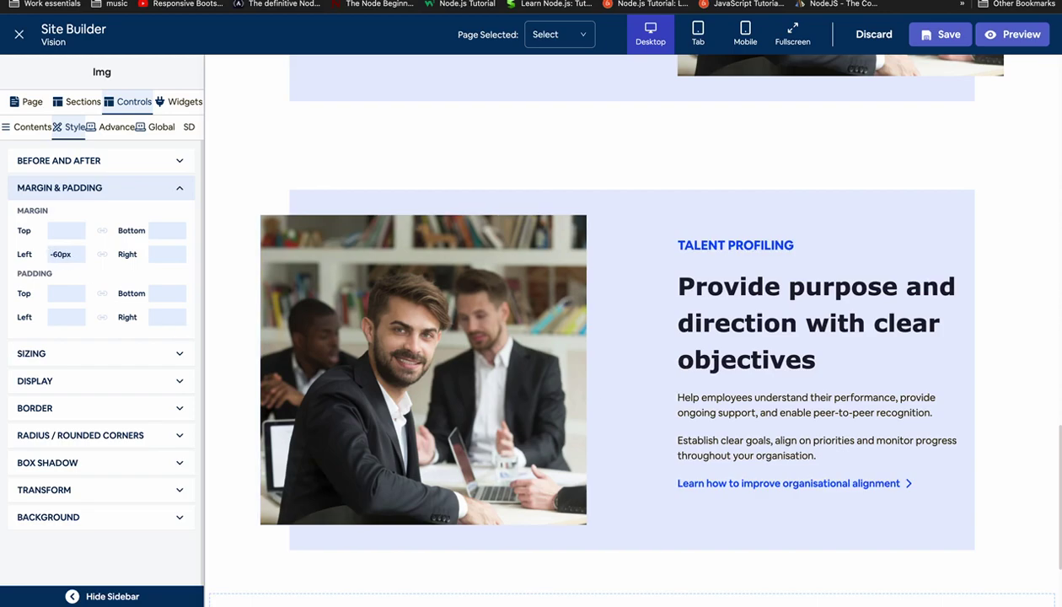
Remove the left padding from the div holding the text in the duplicated section.
left_click(689, 262)
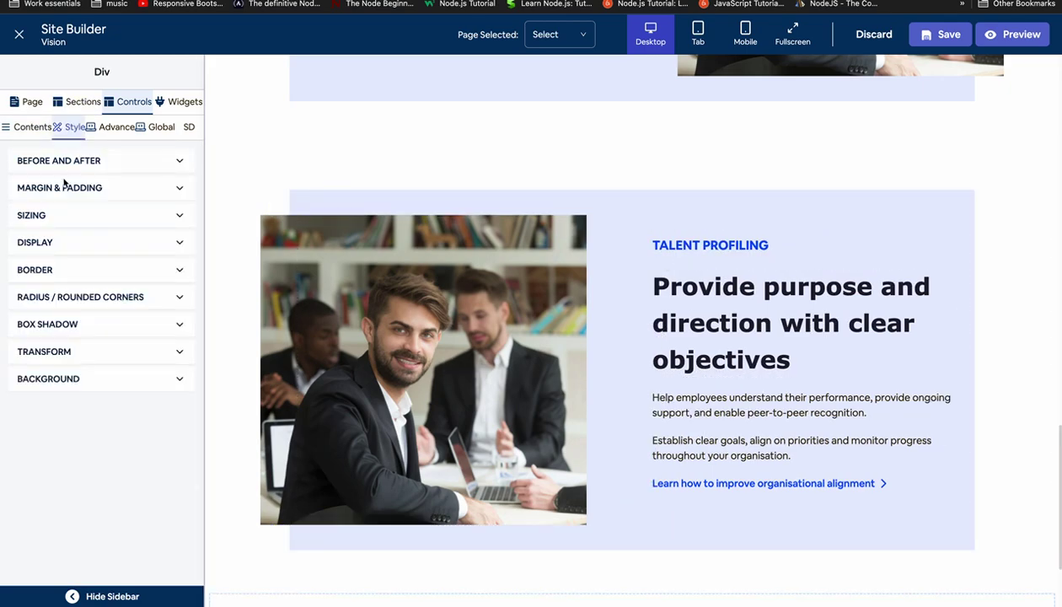
left_click(59, 193)
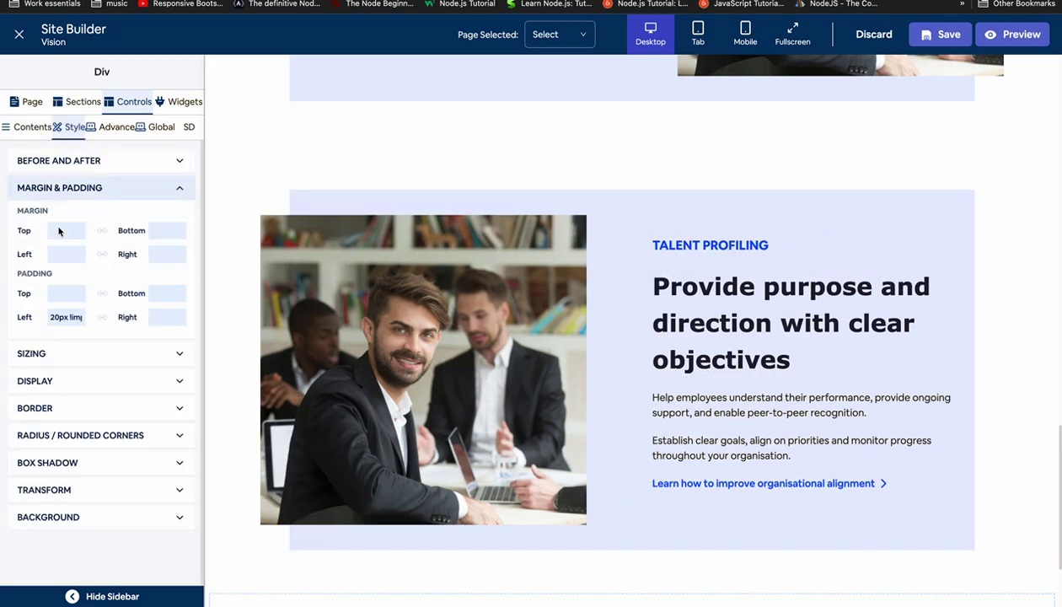
left_click(67, 316)
key("ctrl+a")
key("BackSpace")
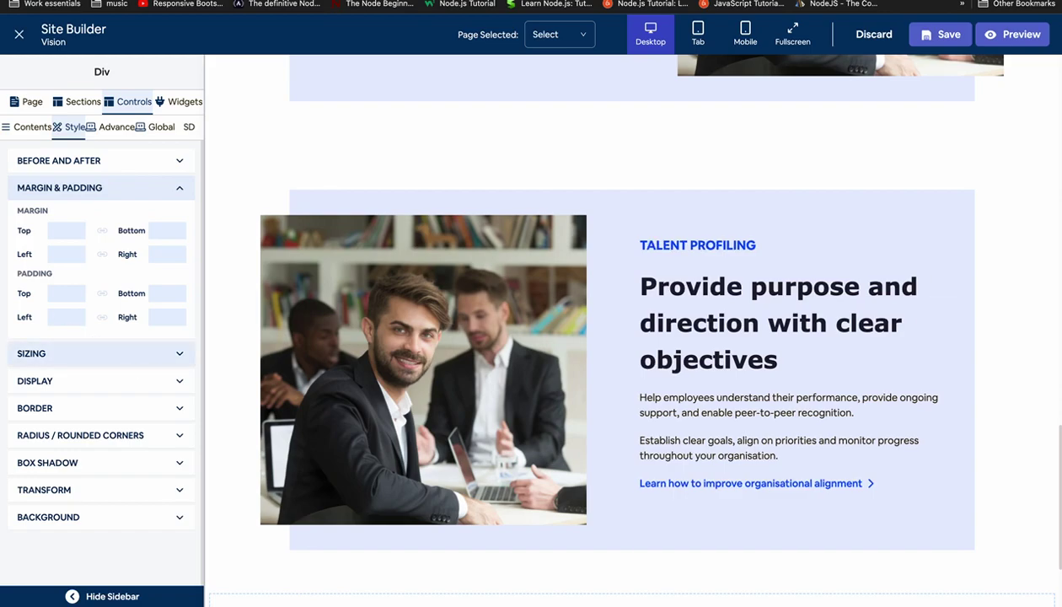
left_click(97, 187)
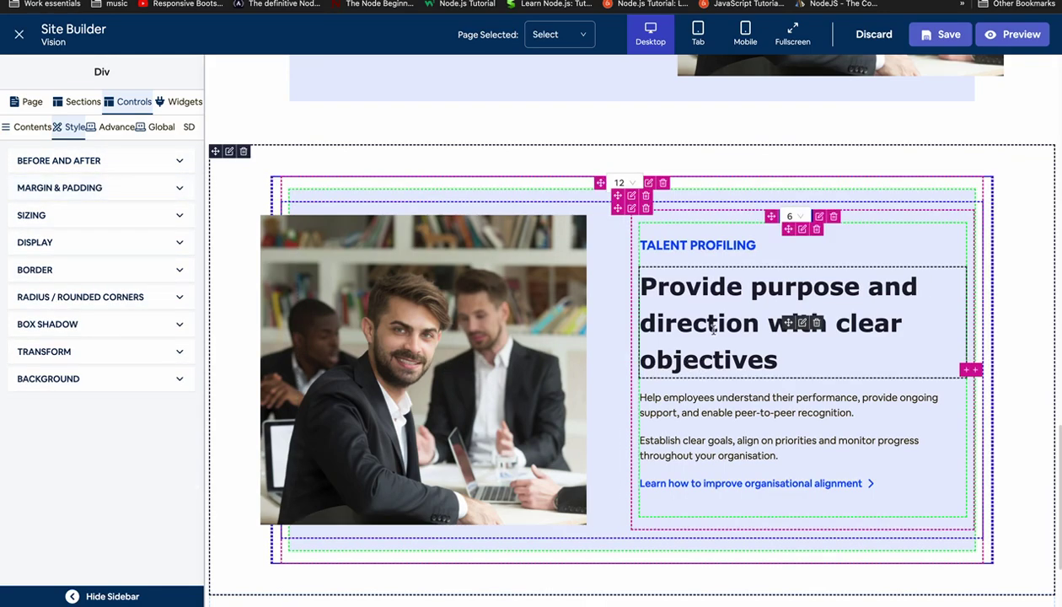
Change the duplicated section's blue H3 subheading to "Admin reporting", taking the text from the Figma design.
left_click(691, 245)
key("ctrl+Left")
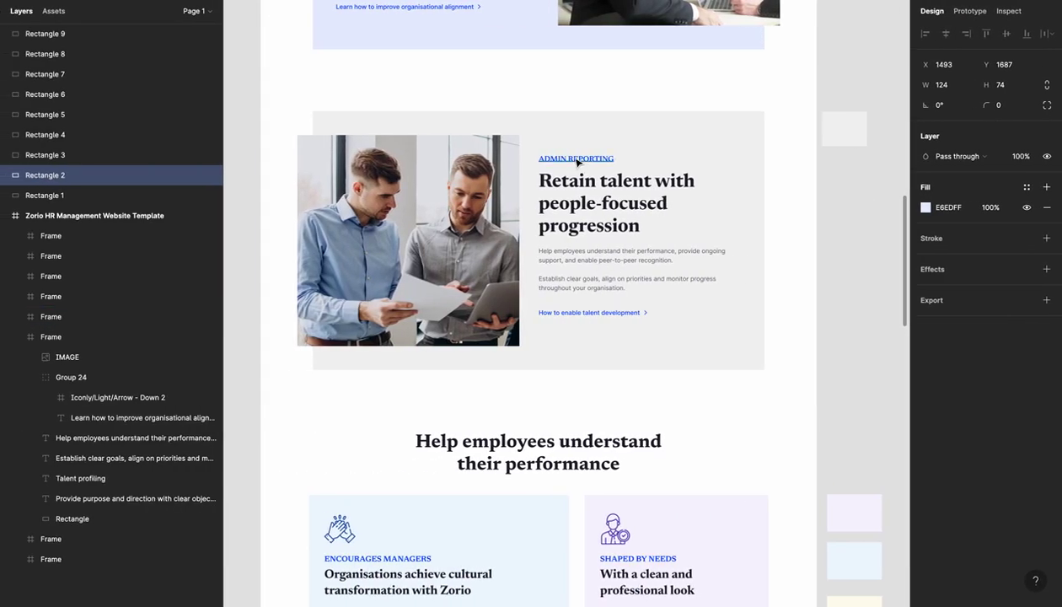
double_click(576, 160)
key("ctrl+Right")
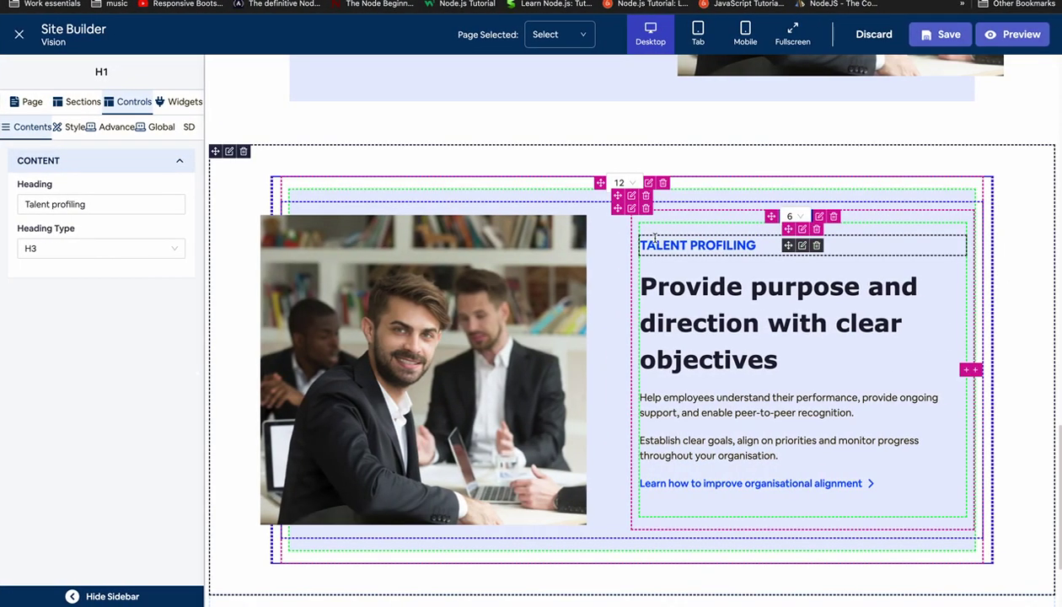
left_click(85, 207)
key("ctrl+a")
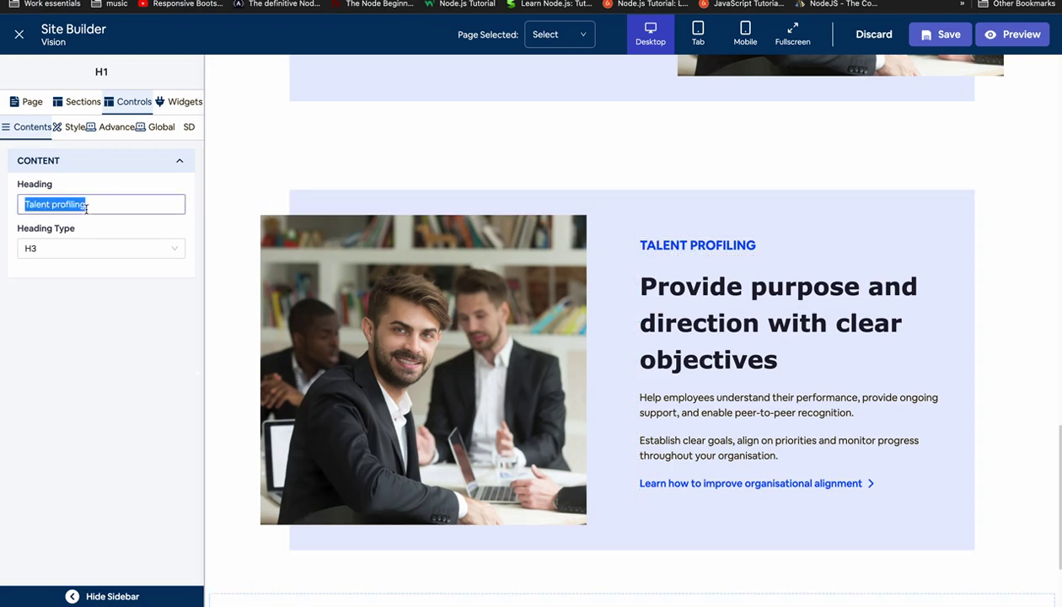
type("Admin reporting")
Change the duplicated section's H2 heading to "Retain talent with people-focused progression", using the Figma design's text.
left_click(755, 314)
key("ctrl+Left")
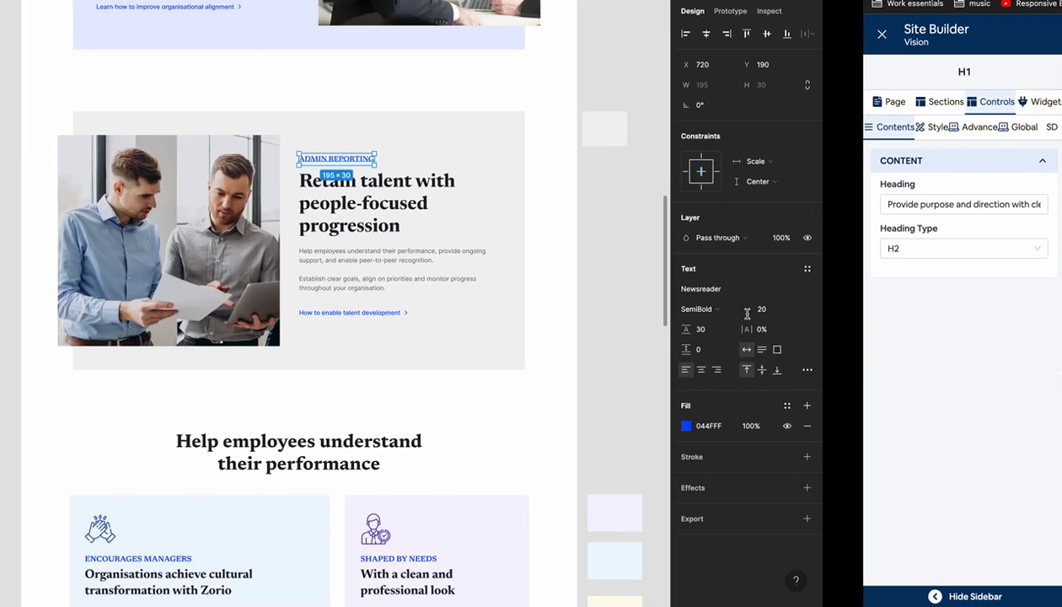
left_click(564, 204)
key("ctrl+Right")
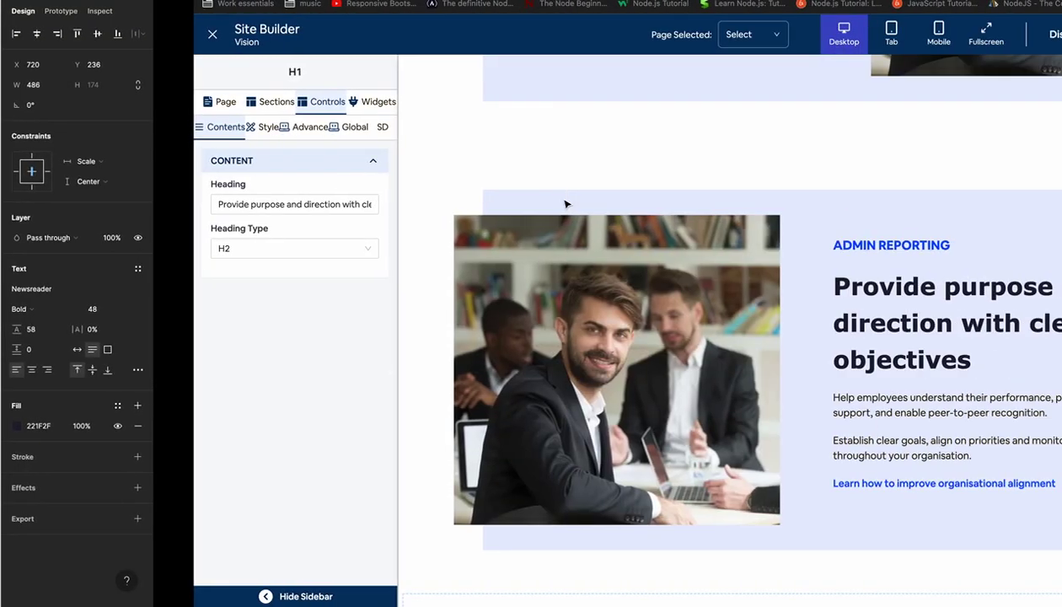
left_click(105, 199)
key("ctrl+a")
type("Retain talent with people-focused progression")
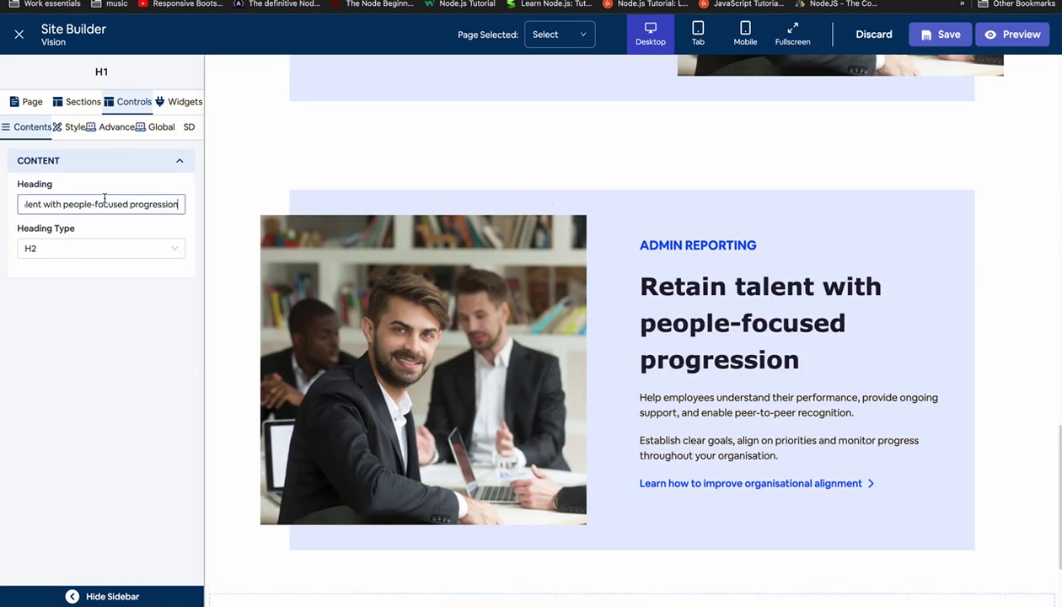
Change the duplicated section's link text to "How to enable talent development", as in the Figma design.
key("ctrl+Left")
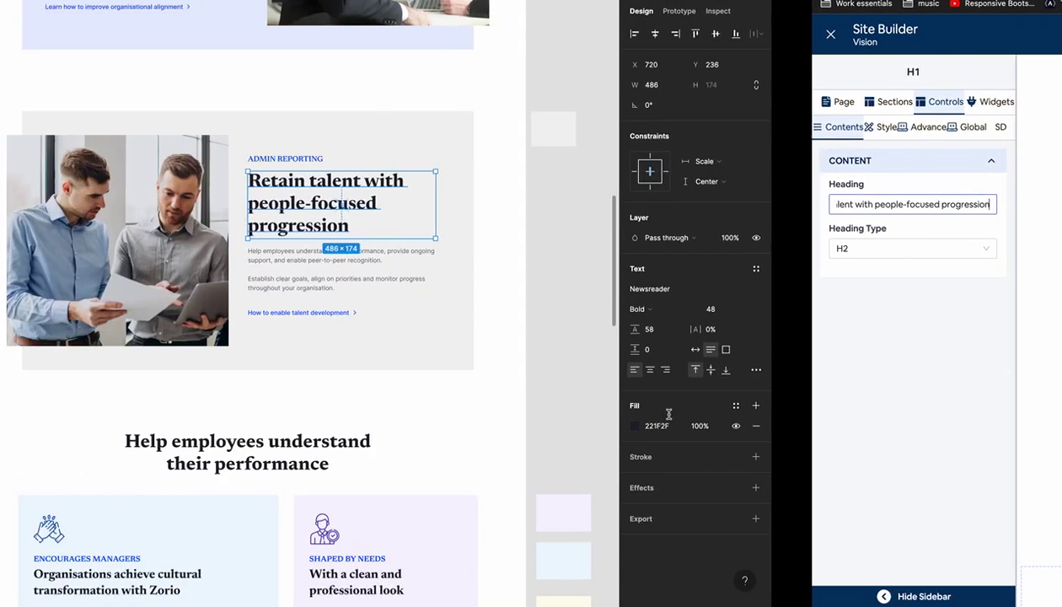
left_click(580, 313)
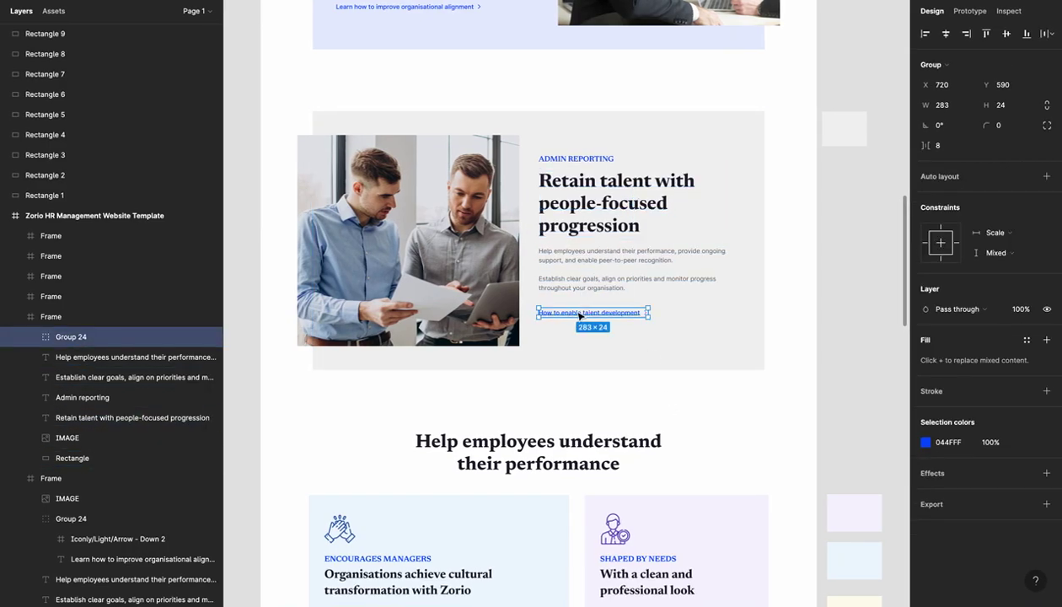
double_click(578, 315)
key("ctrl+Right")
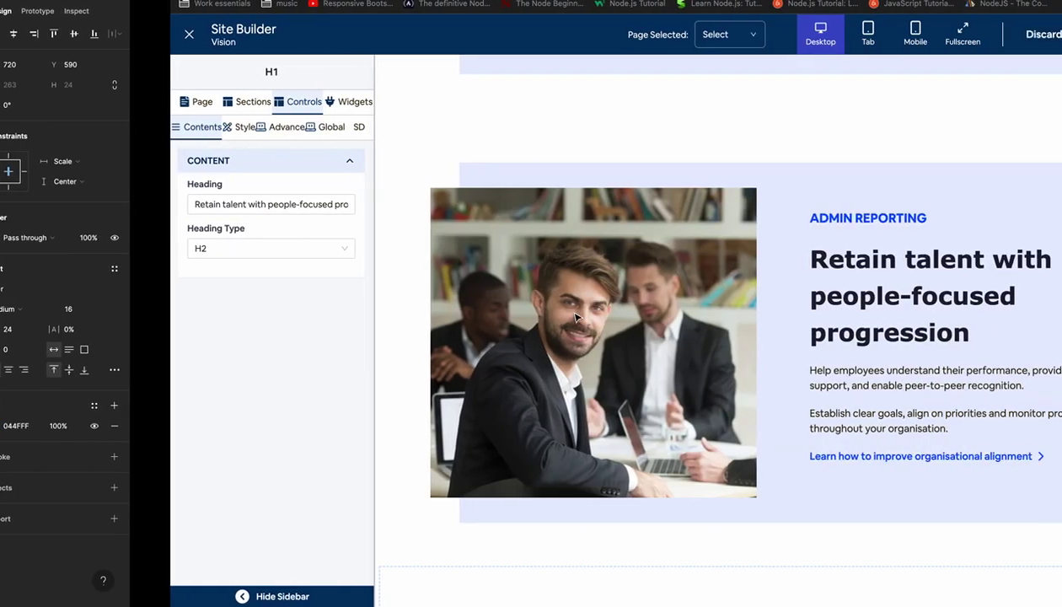
left_click(712, 456)
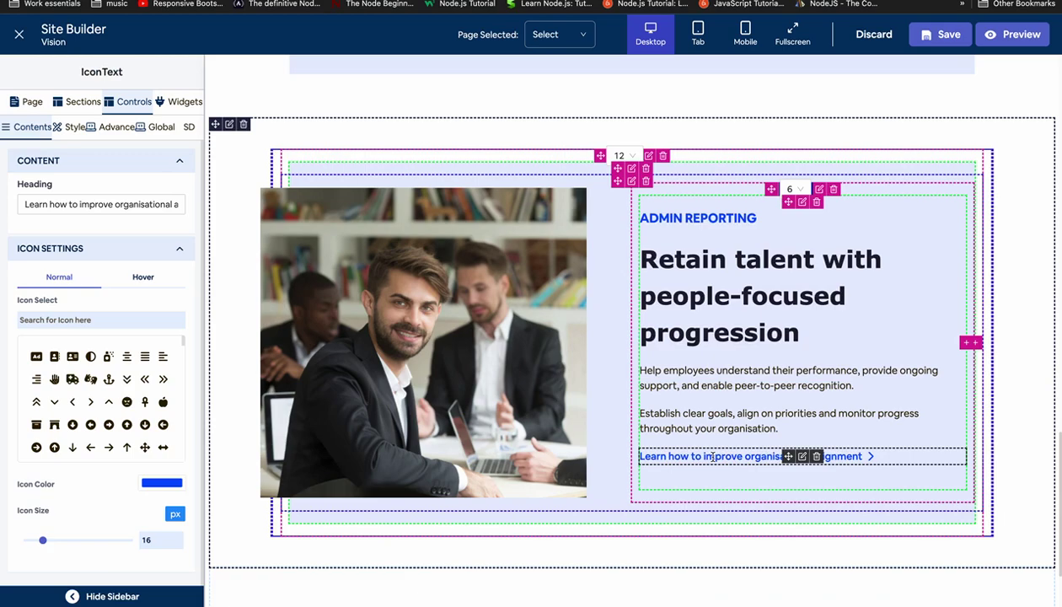
left_click(133, 203)
key("super+a")
type("How to enable talent development")
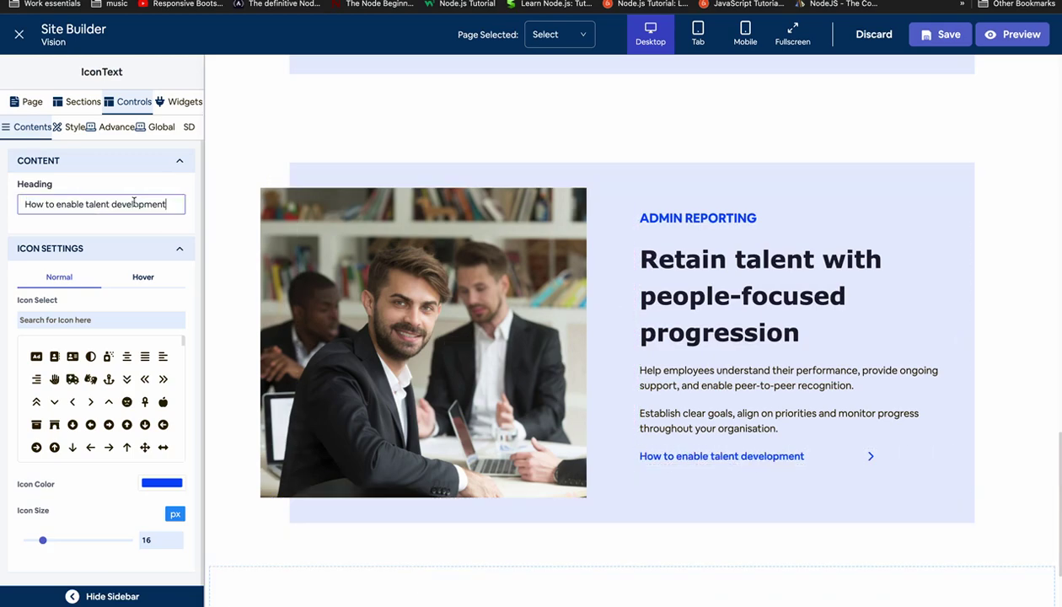
Set the maximum width of the "How to enable talent development" link to 280px, bringing its arrow closer to the text.
left_click(72, 126)
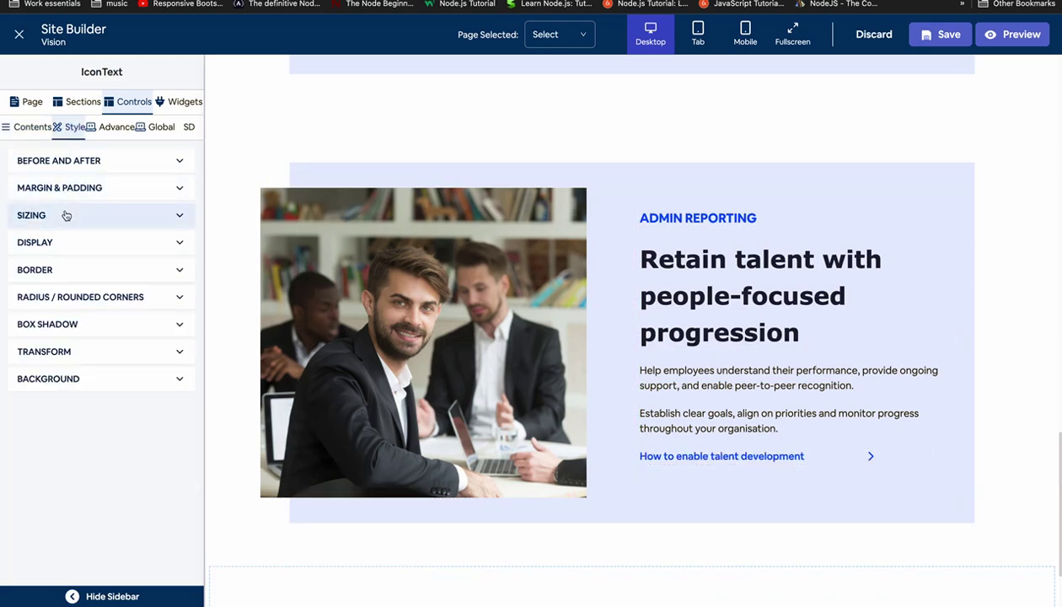
left_click(65, 216)
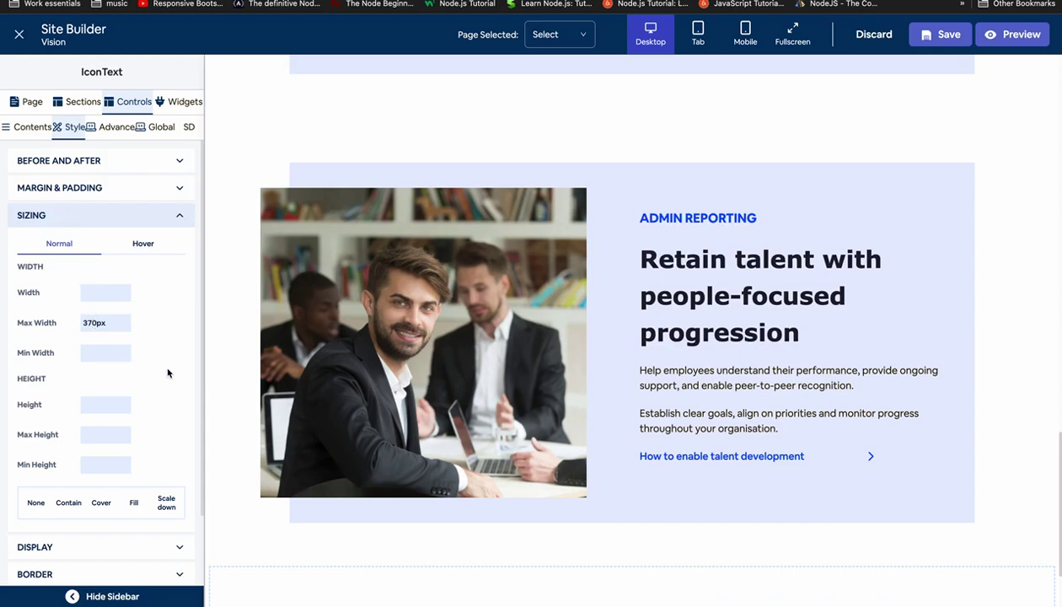
left_click(88, 323)
key("BackSpace")
type("3")
key("BackSpace")
type("3")
key("BackSpace")
type("0")
key("BackSpace")
key("BackSpace")
type("28")
left_click(118, 210)
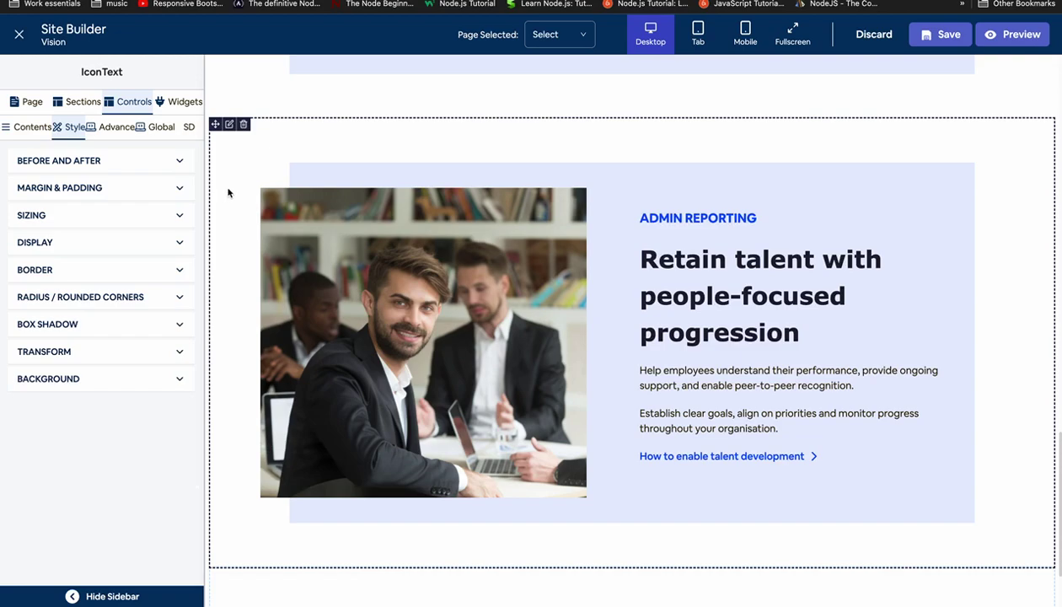
Change the background colour of the Admin Reporting section's div to hex F2F2F2, taken from the grey swatch in the Figma design.
left_click(308, 167)
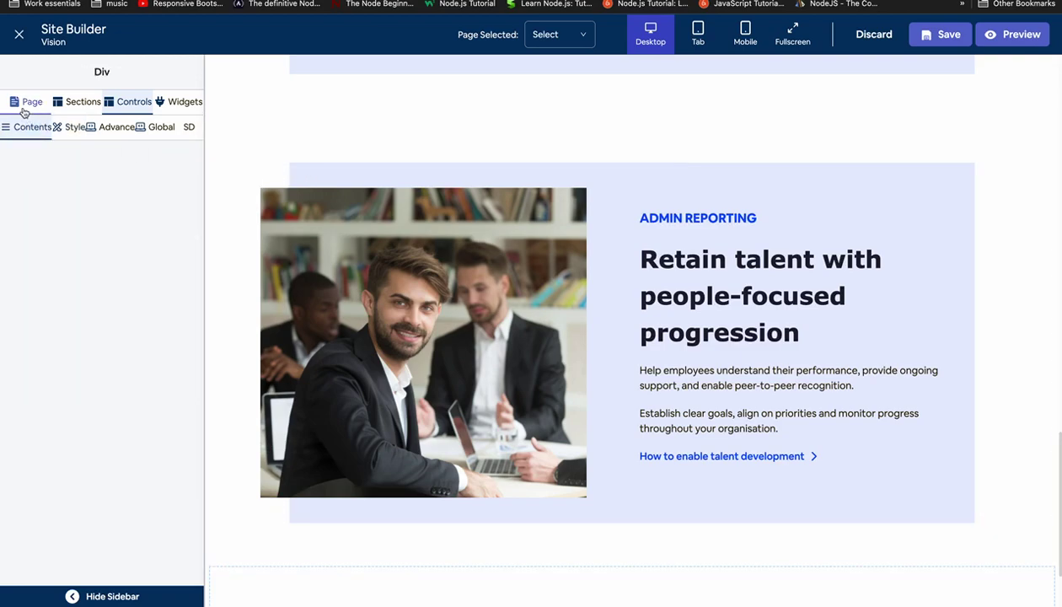
left_click(71, 128)
left_click(126, 379)
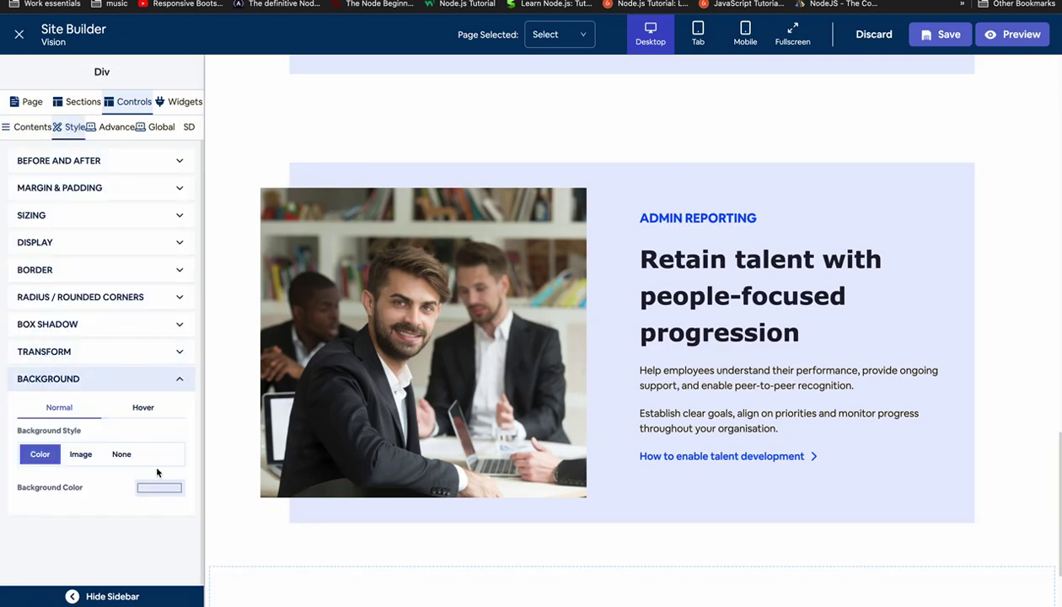
key("ctrl+Left")
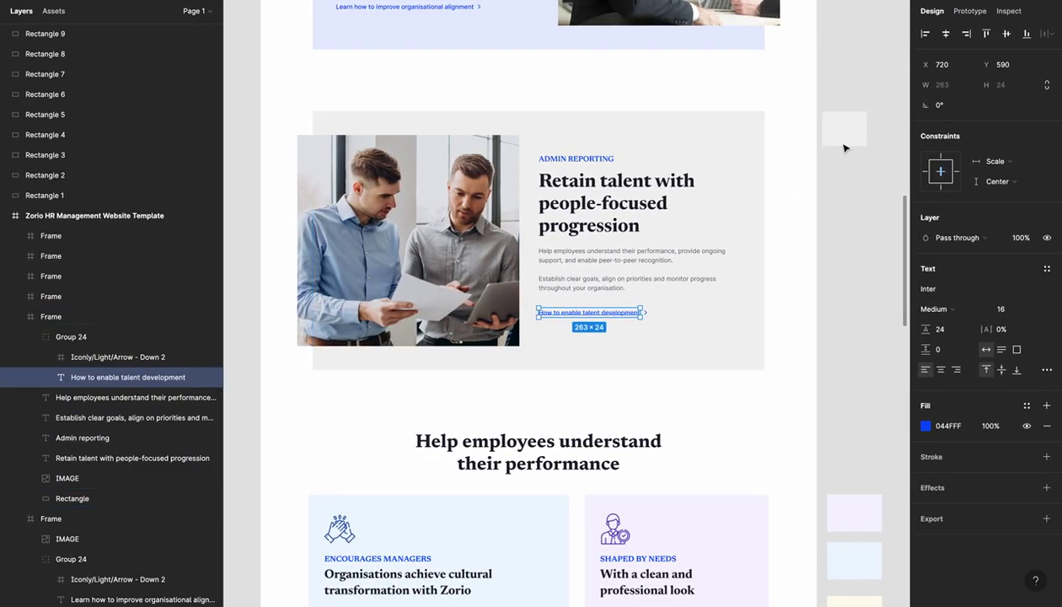
left_click(847, 140)
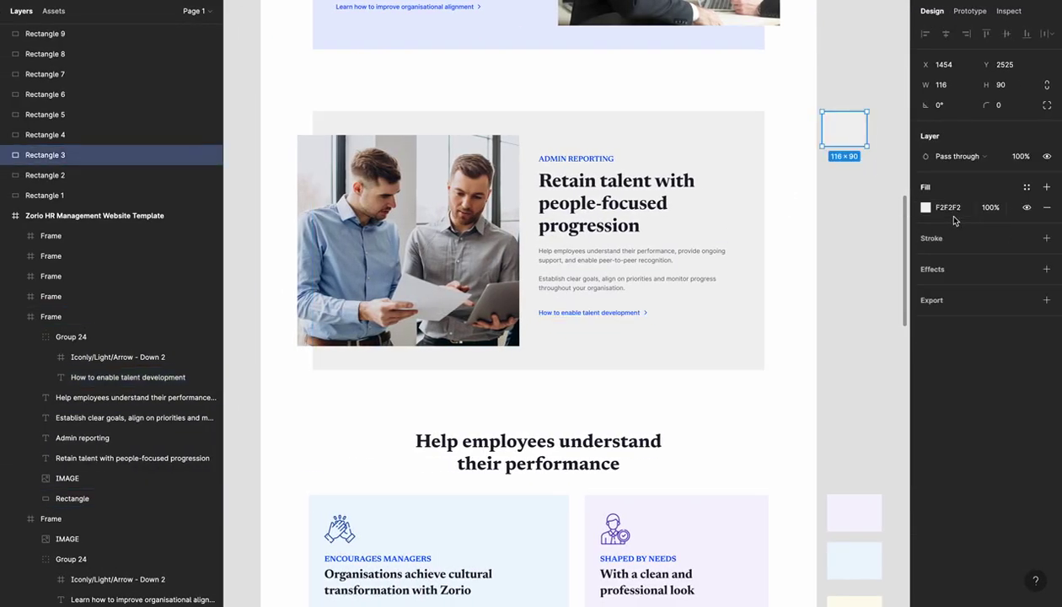
key("ctrl+Right")
left_click(156, 489)
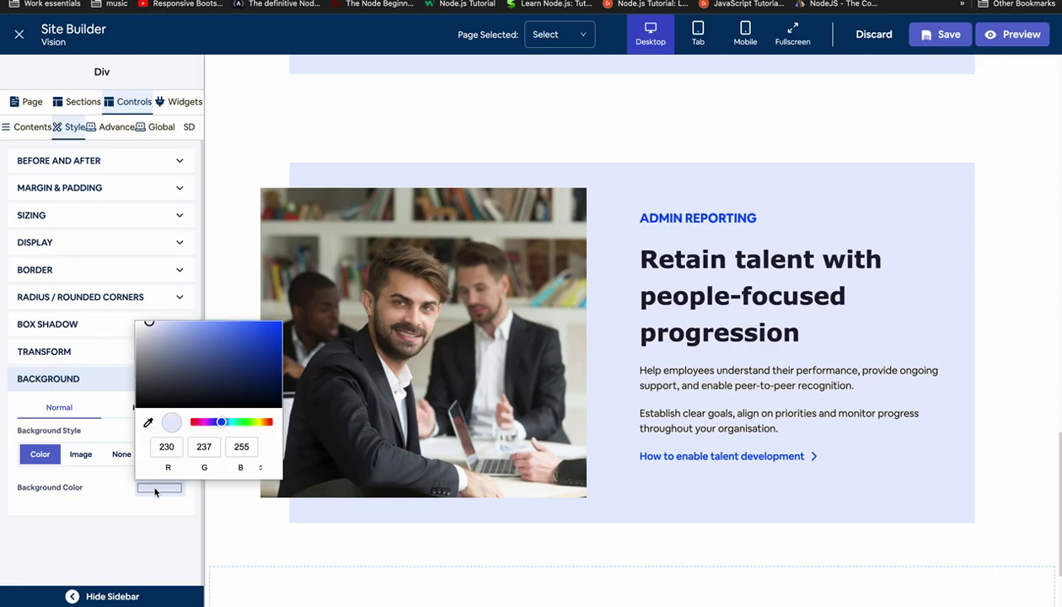
left_click(196, 468)
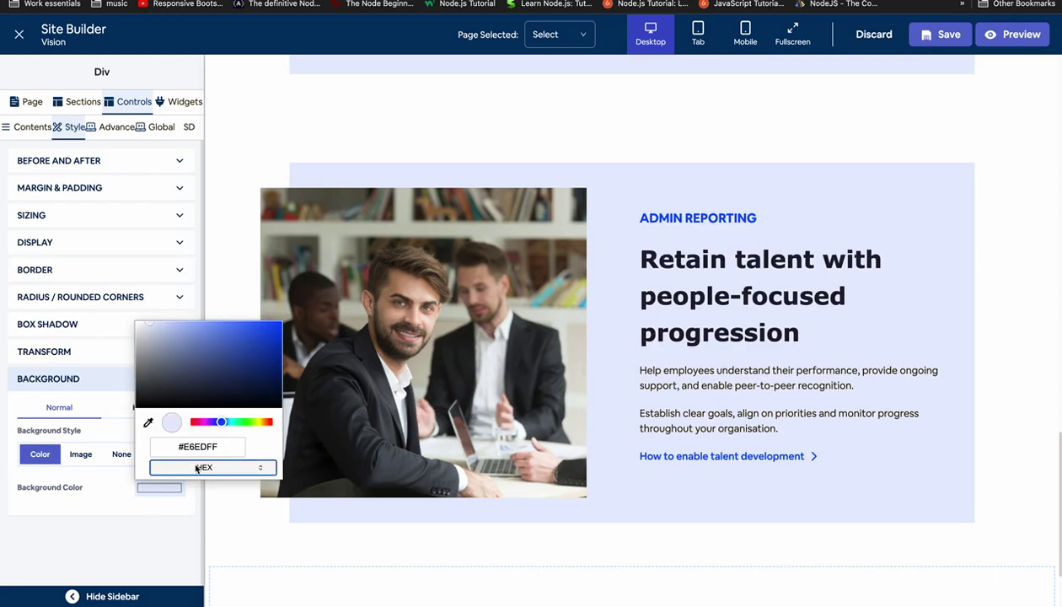
left_click(200, 450)
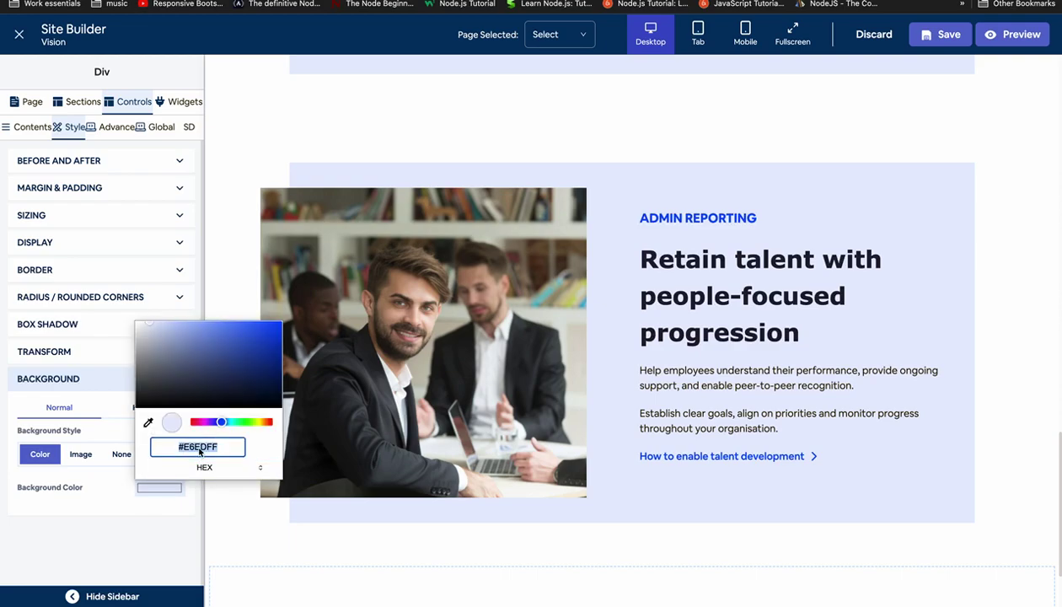
type("F2F2F2")
left_click(144, 452)
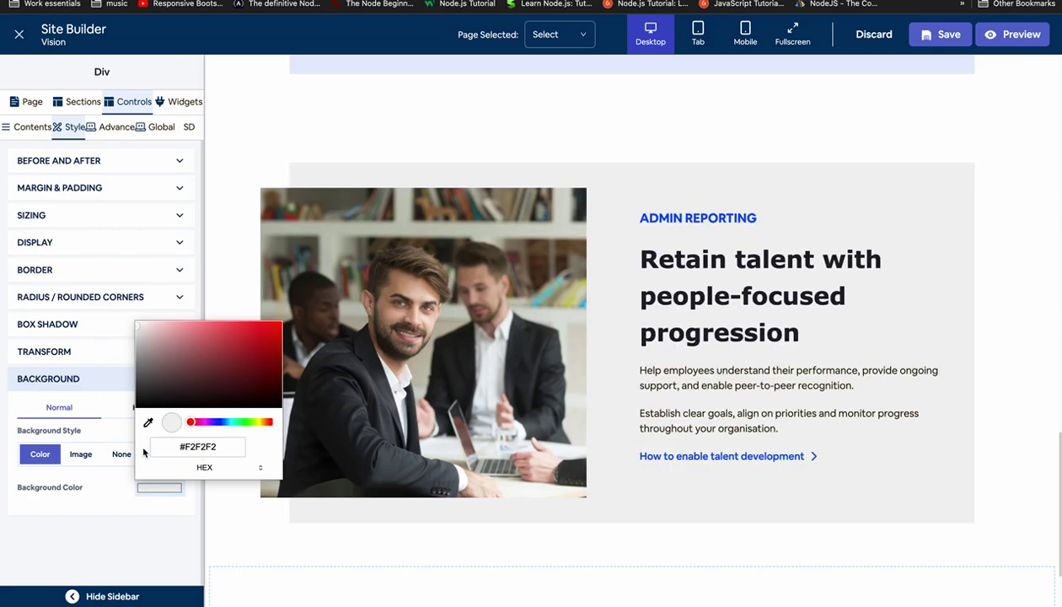
left_click(110, 492)
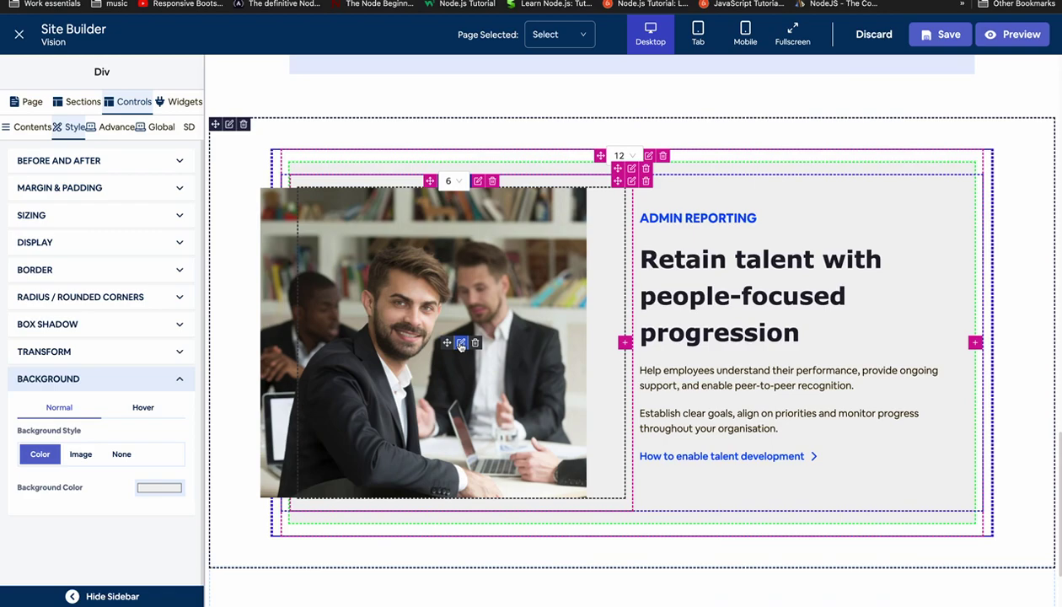
Replace the Admin Reporting section's image with IMAGE3.png, uploaded from the template1-assets folder and selected in the gallery.
left_click(461, 343)
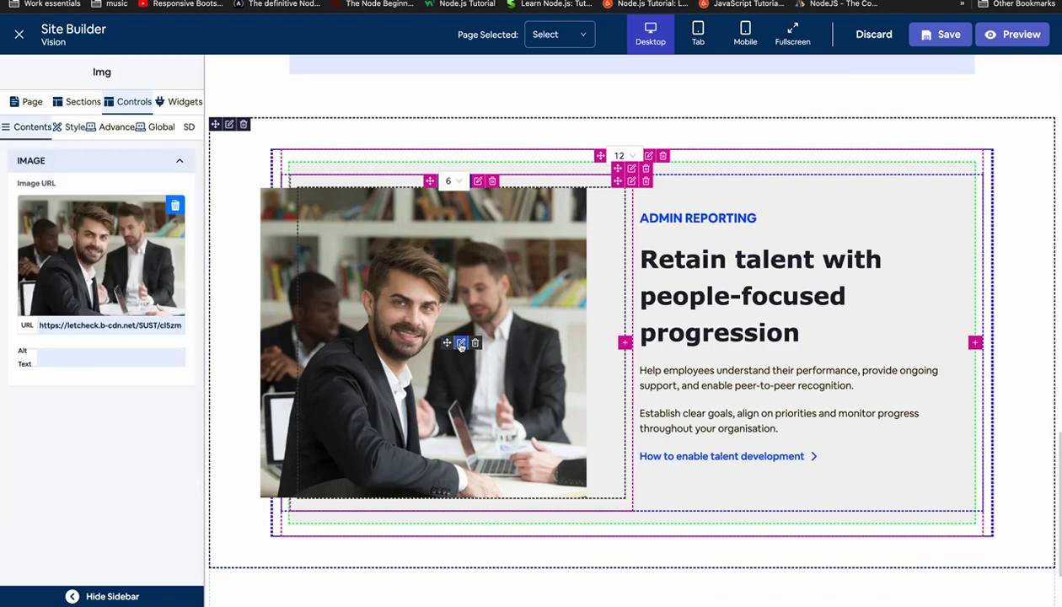
left_click(175, 206)
left_click(121, 256)
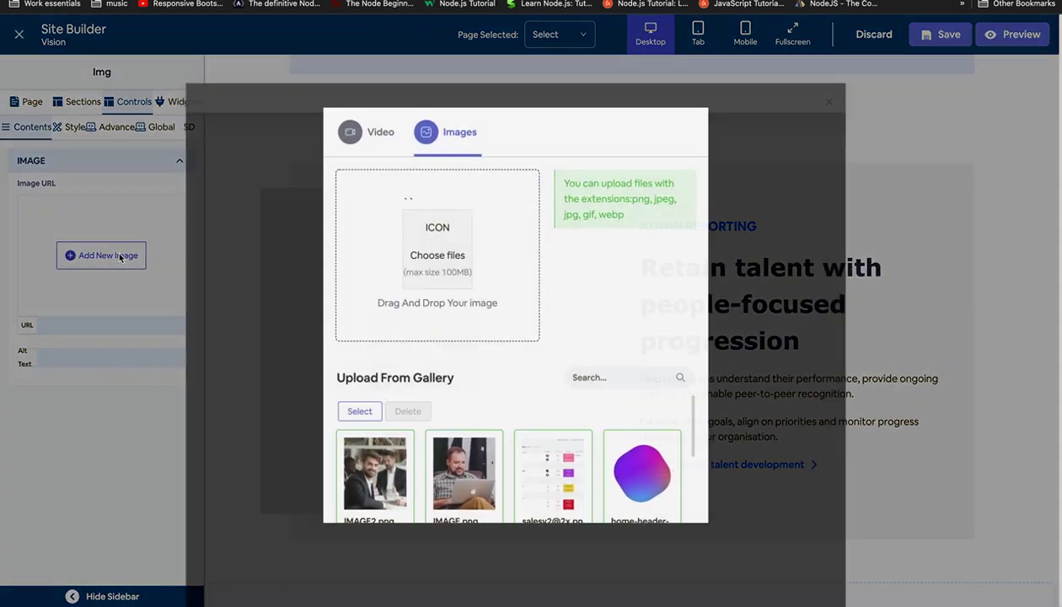
left_click(386, 205)
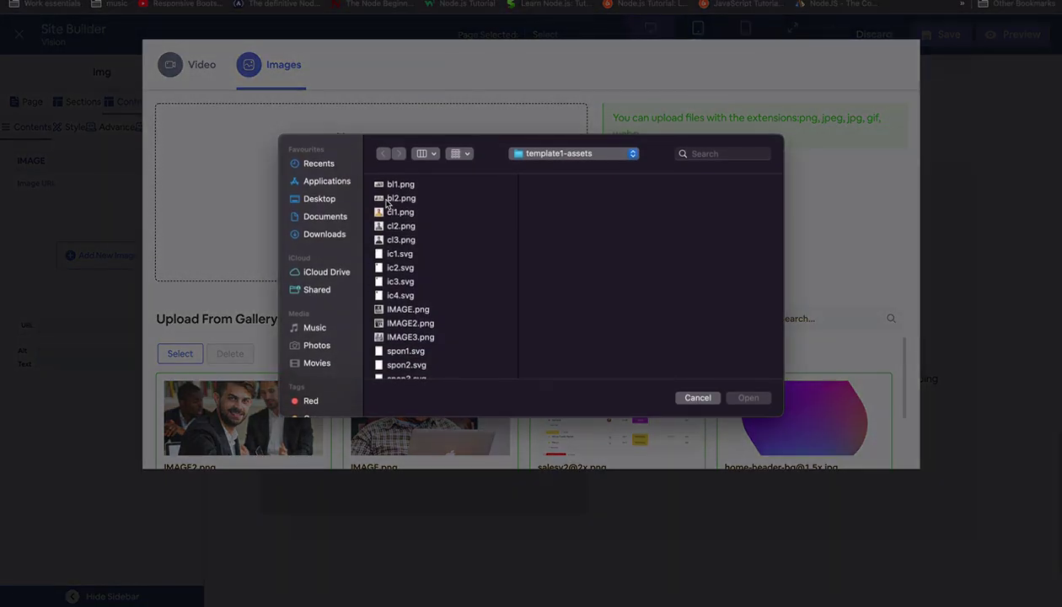
scroll(406, 273, "down", 1)
left_click(411, 310)
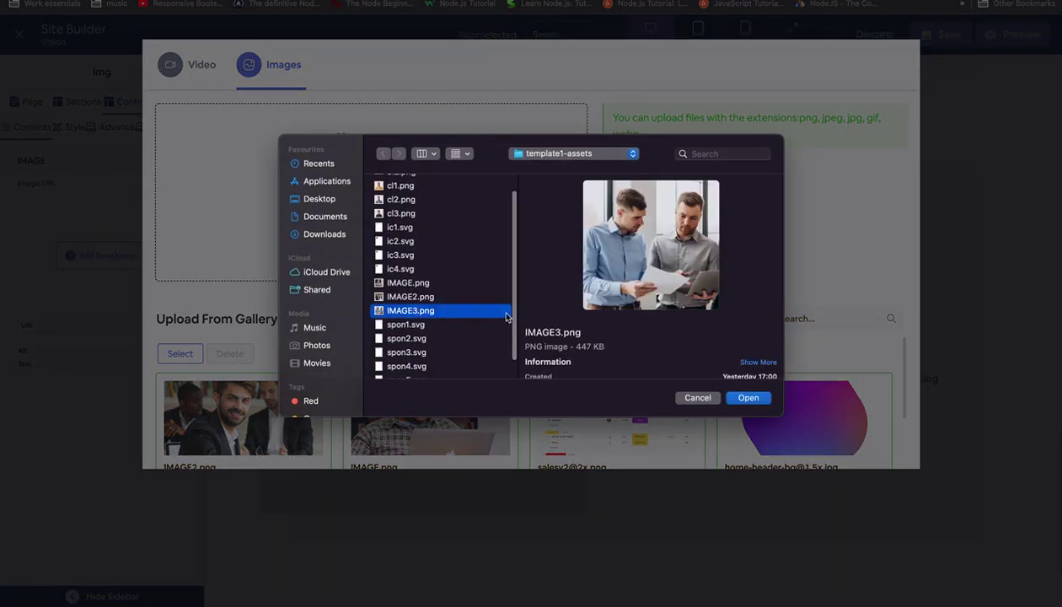
left_click(743, 400)
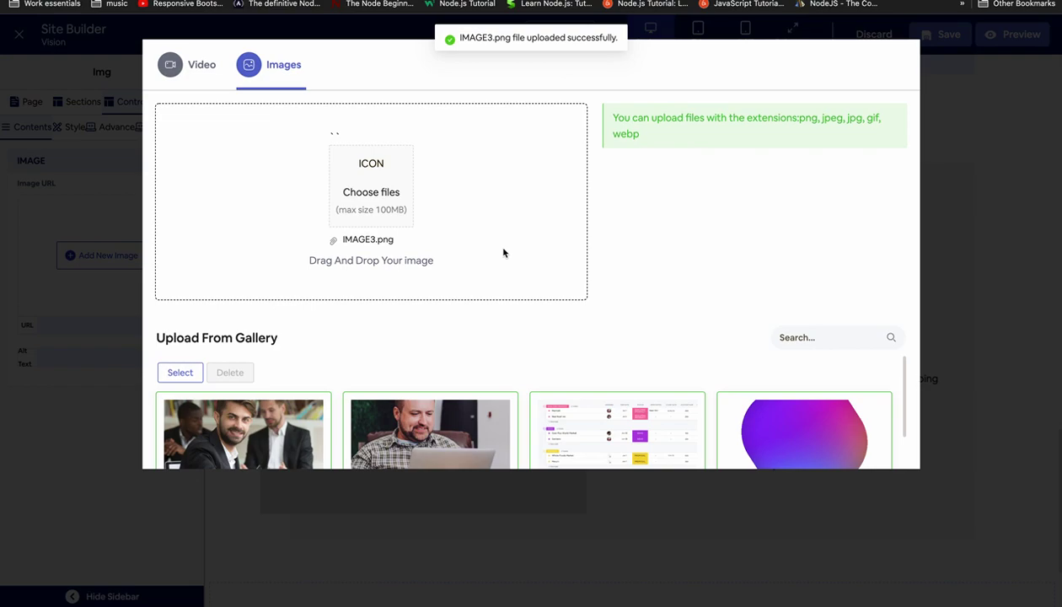
scroll(503, 252, "down", 3)
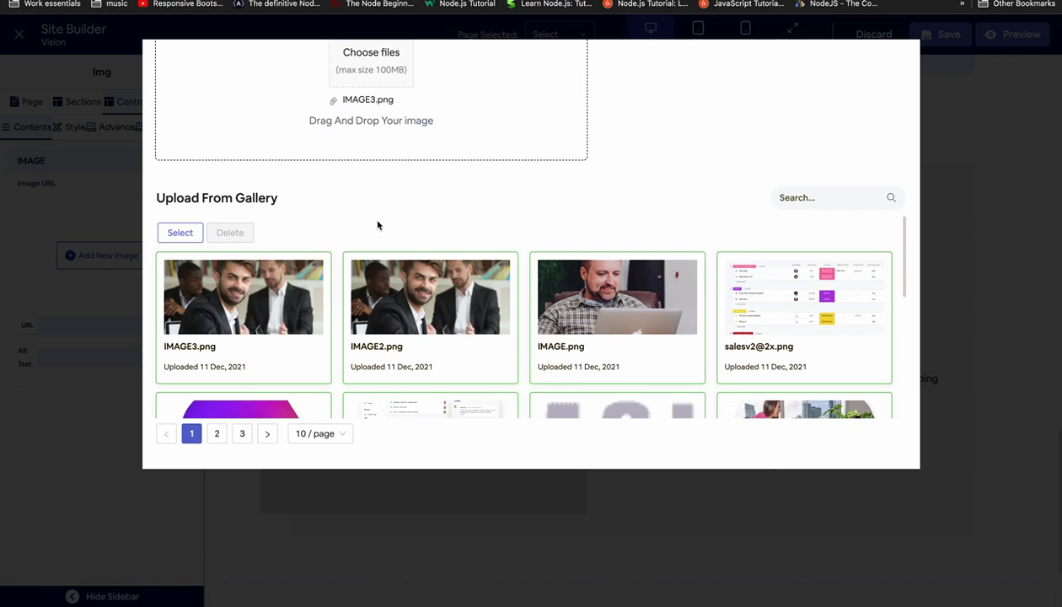
left_click(251, 312)
left_click(190, 234)
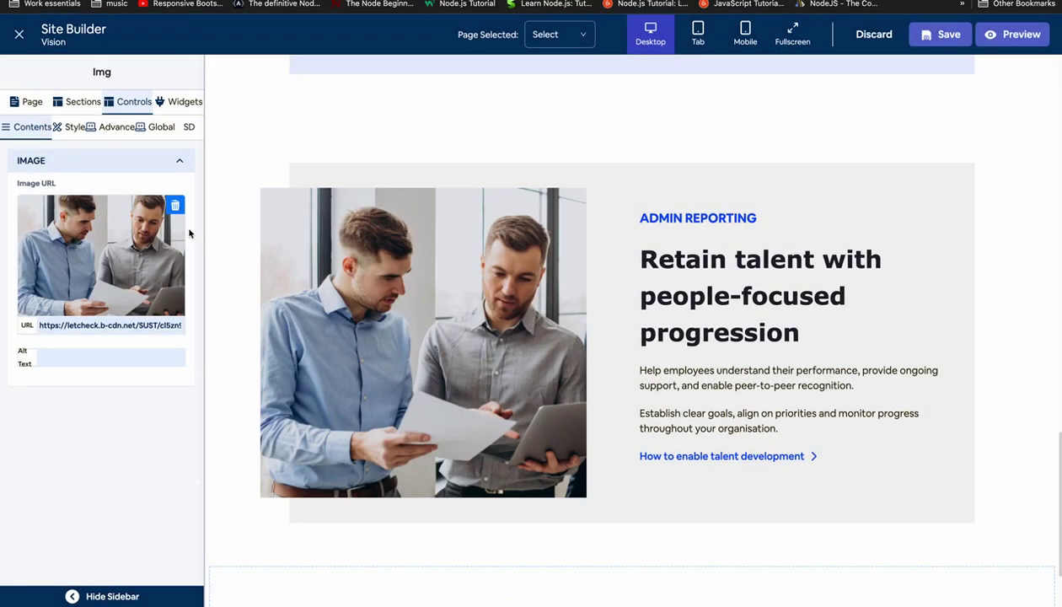
Hide the sidebar and review the page's sections from the hero heading through to Admin Reporting at full width.
mouse_move(447, 375)
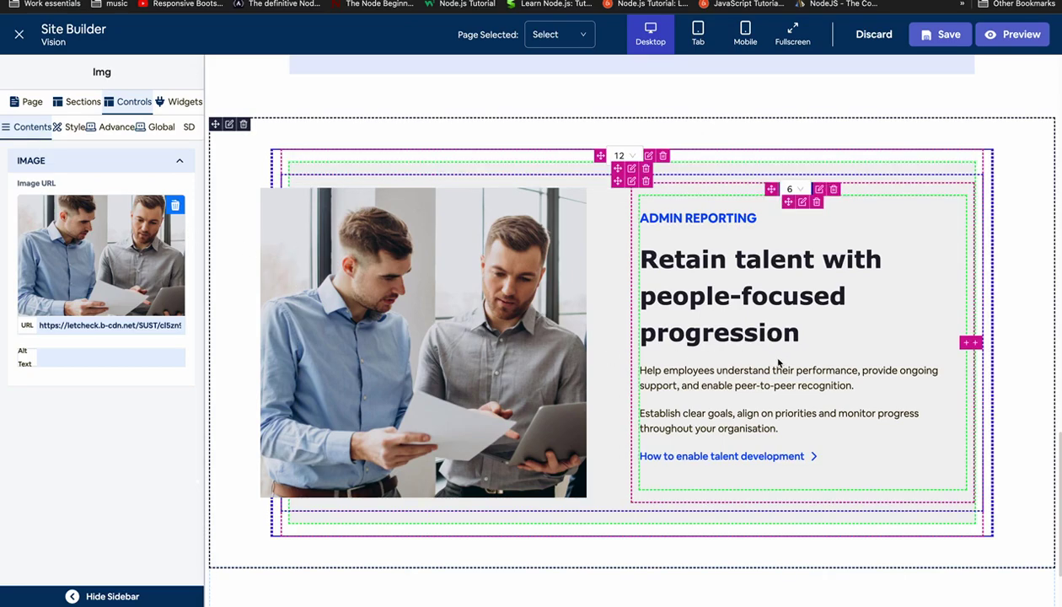
left_click(112, 596)
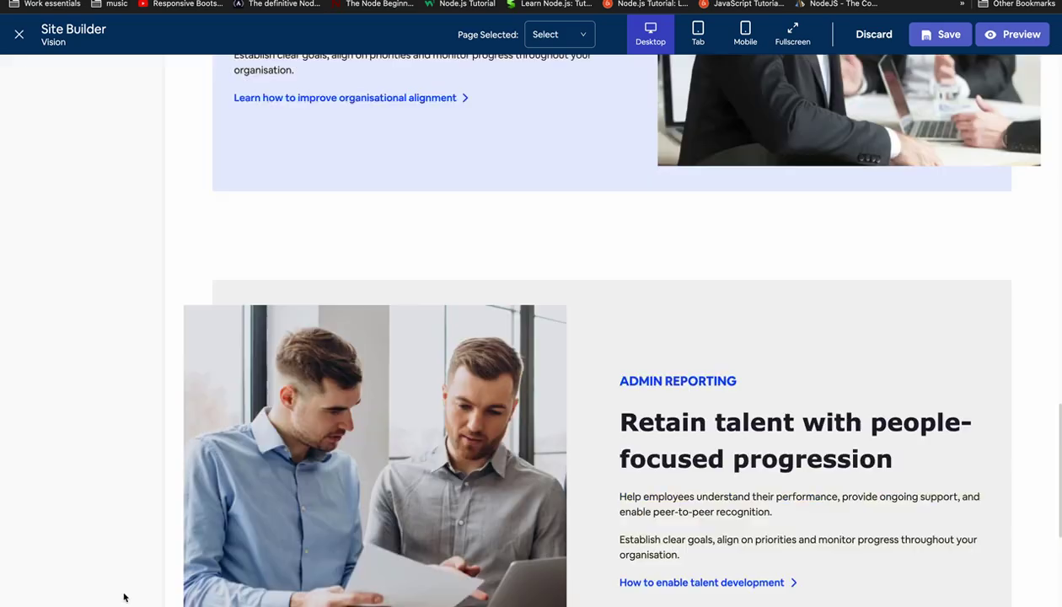
scroll(702, 346, "down", 3)
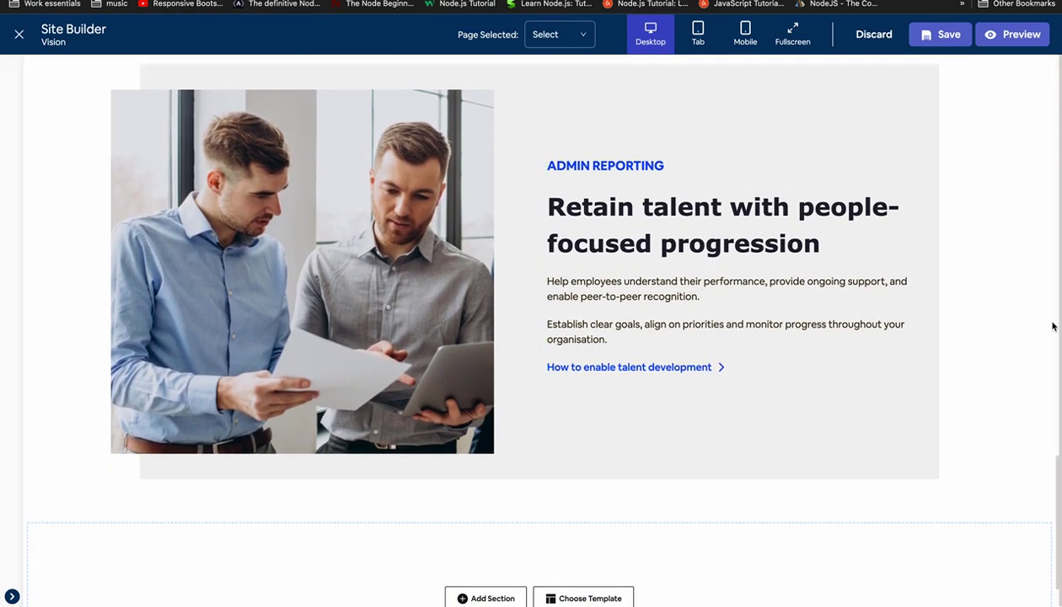
scroll(1043, 545, "up", 8)
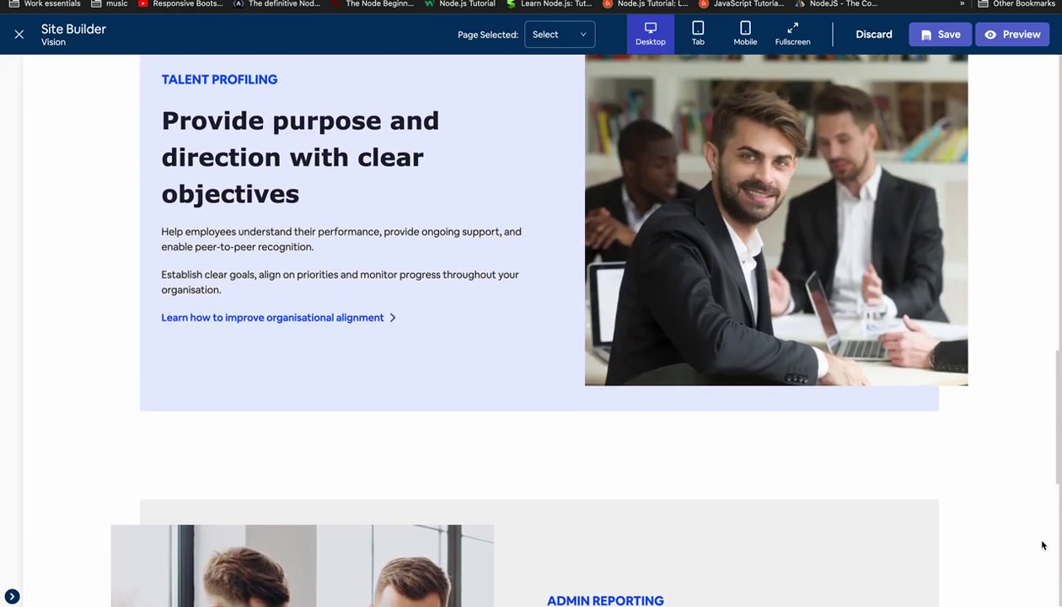
scroll(1042, 545, "up", 7)
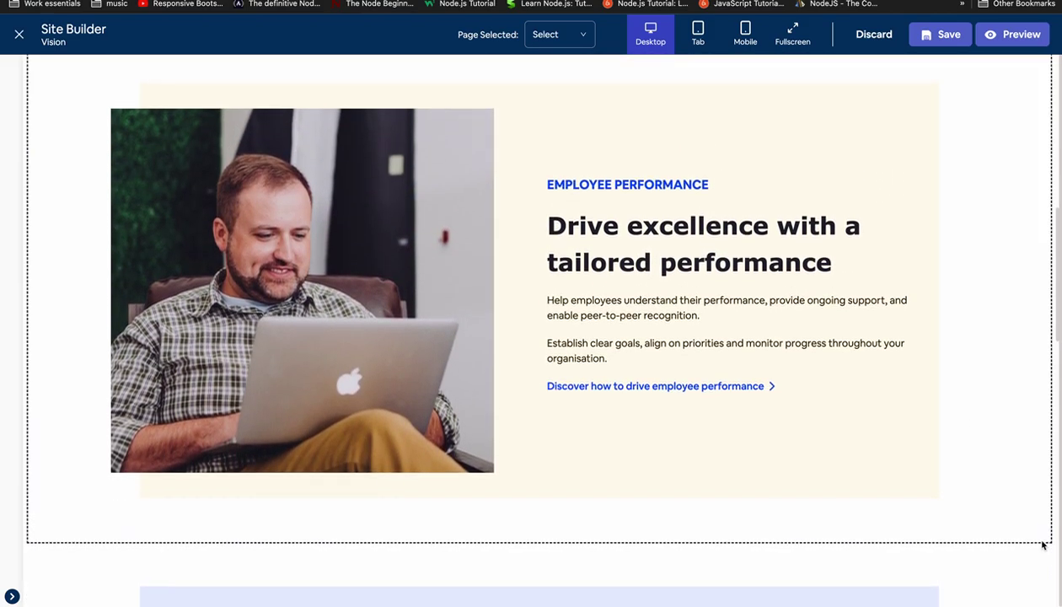
scroll(1042, 546, "up", 4)
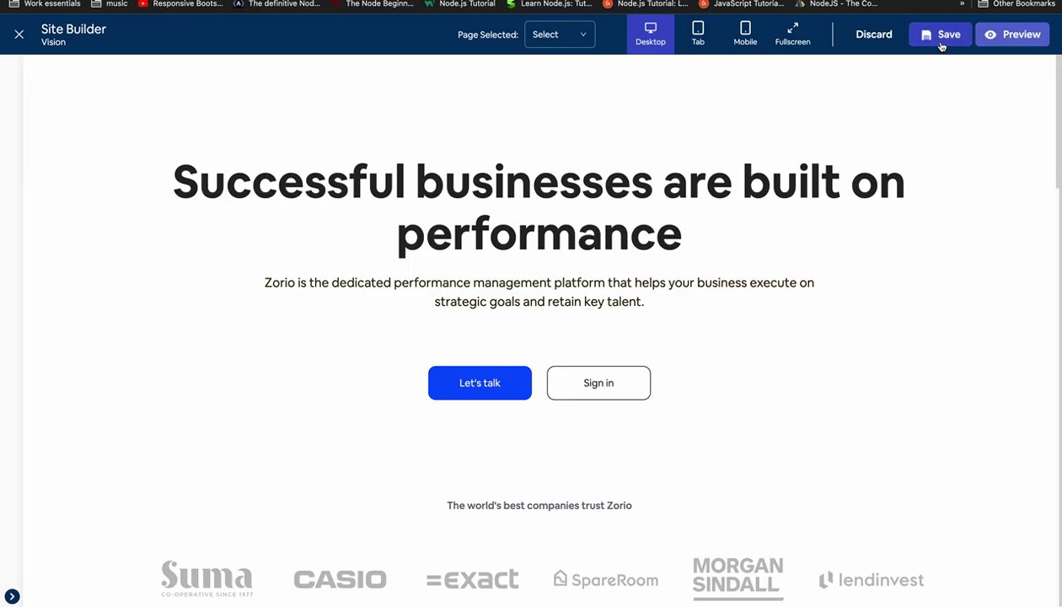
scroll(924, 138, "down", 9)
scroll(924, 137, "down", 10)
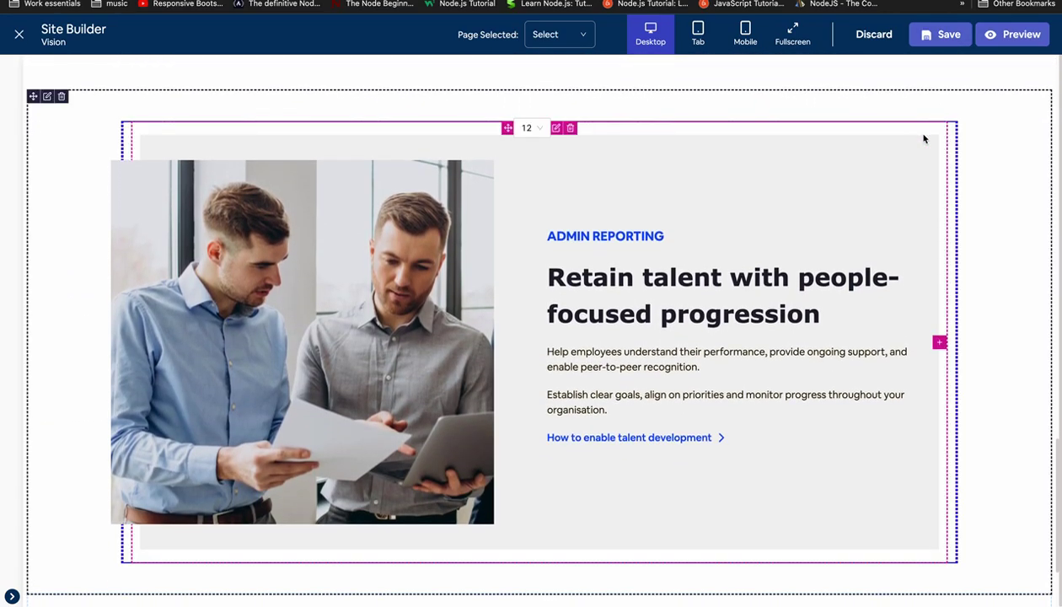
scroll(925, 138, "down", 1)
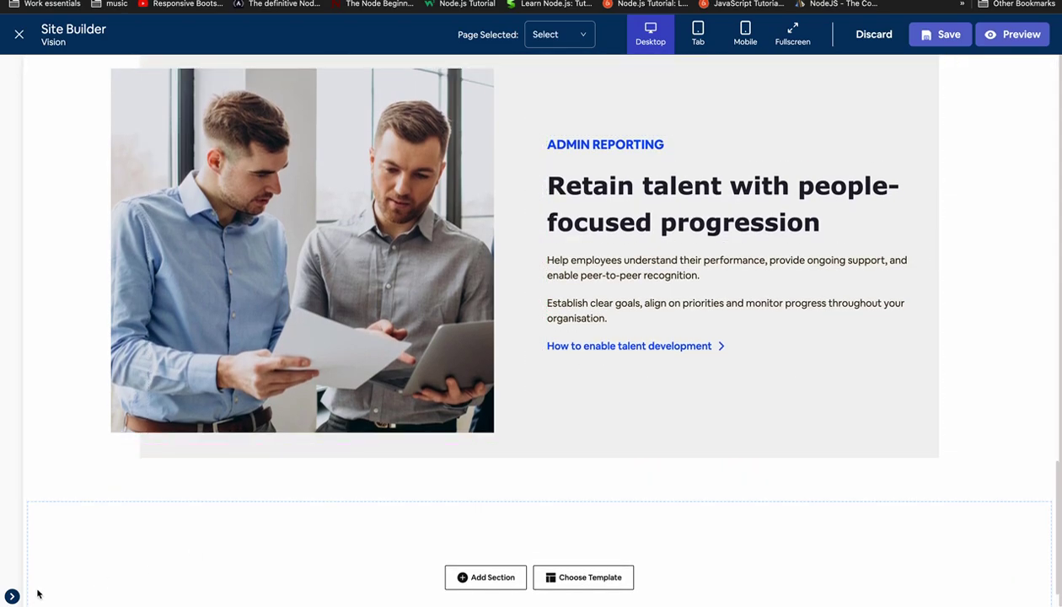
Examine the four-card layout of the "Help employees understand their performance" section in Figma, comparing it with the page in Site Builder.
left_click(403, 334)
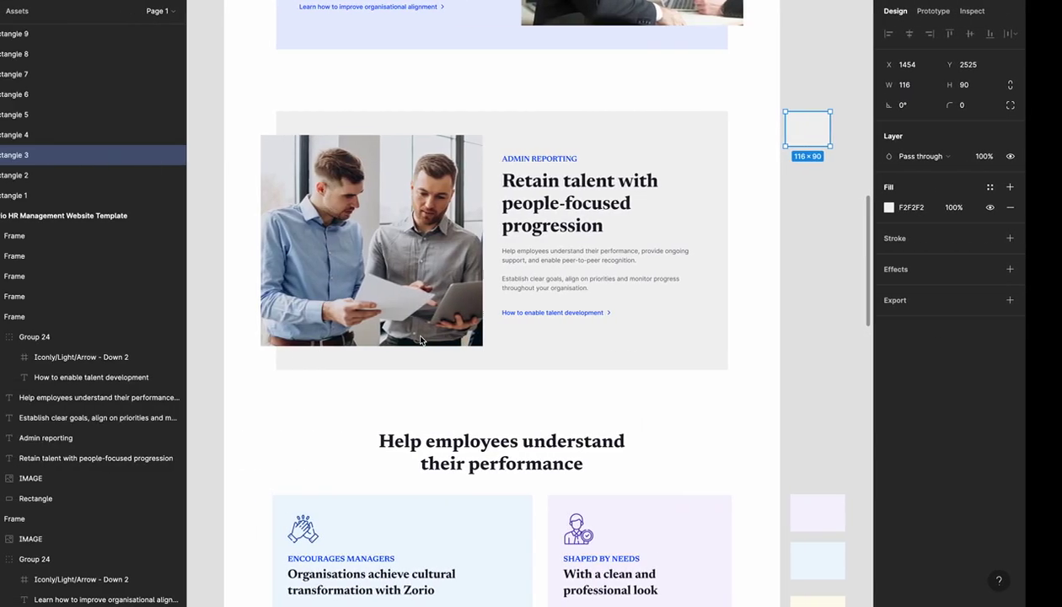
scroll(492, 282, "down", 5)
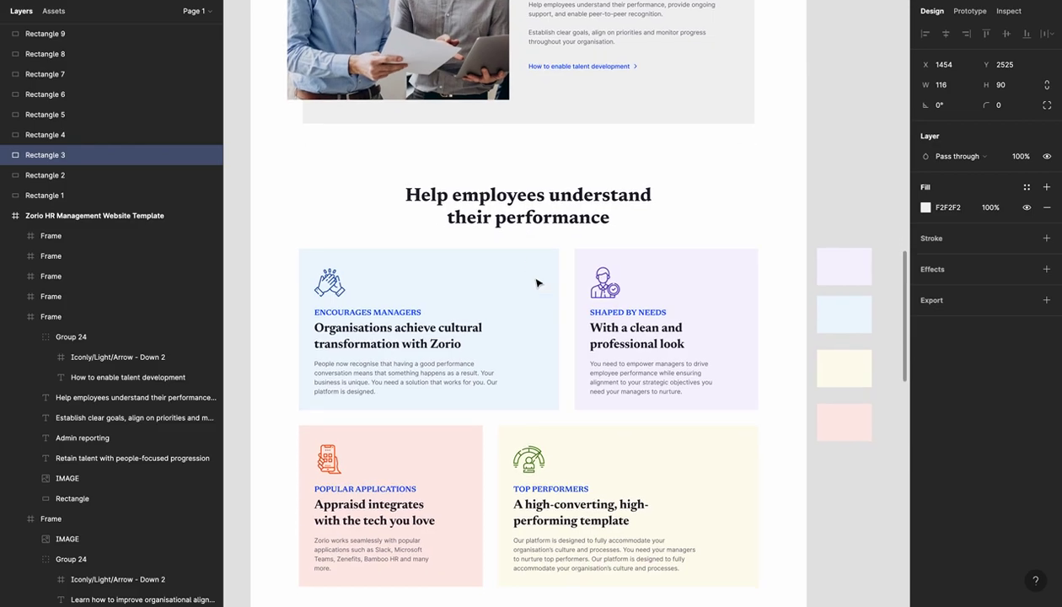
scroll(537, 283, "down", 1)
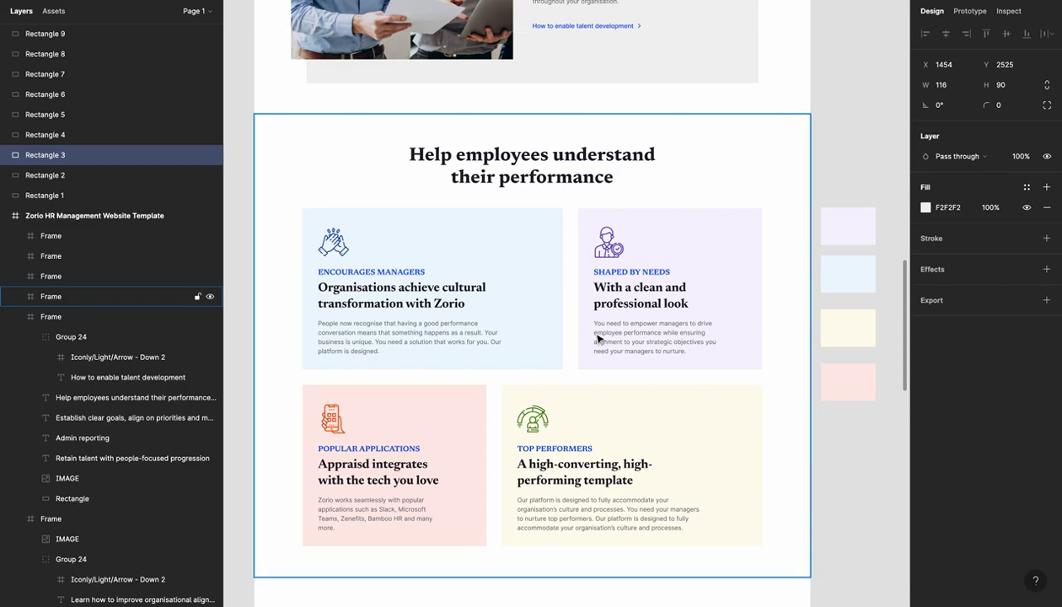
key("ctrl+Right")
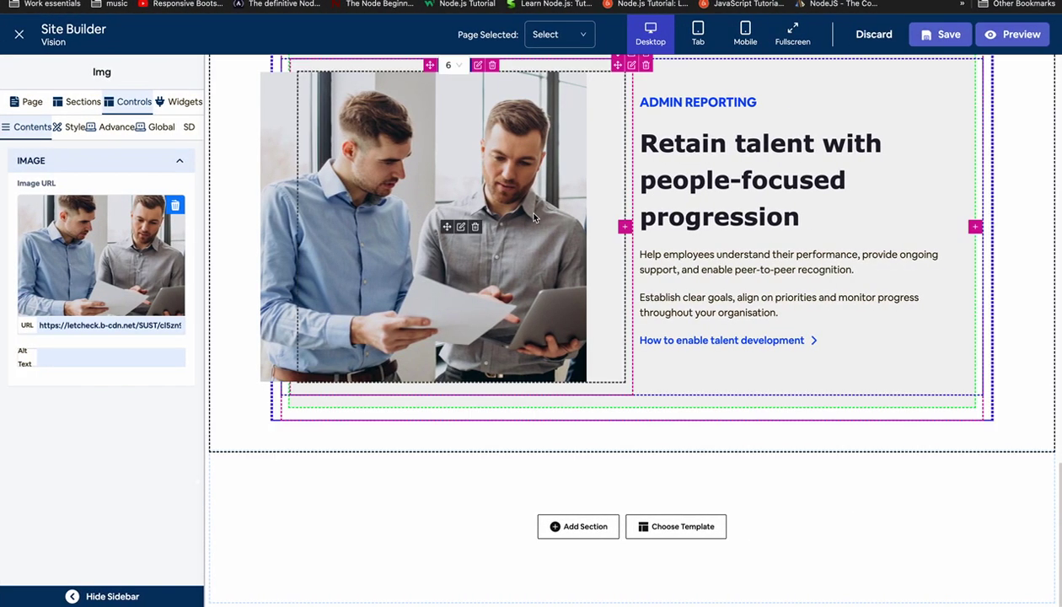
key("ctrl+Left")
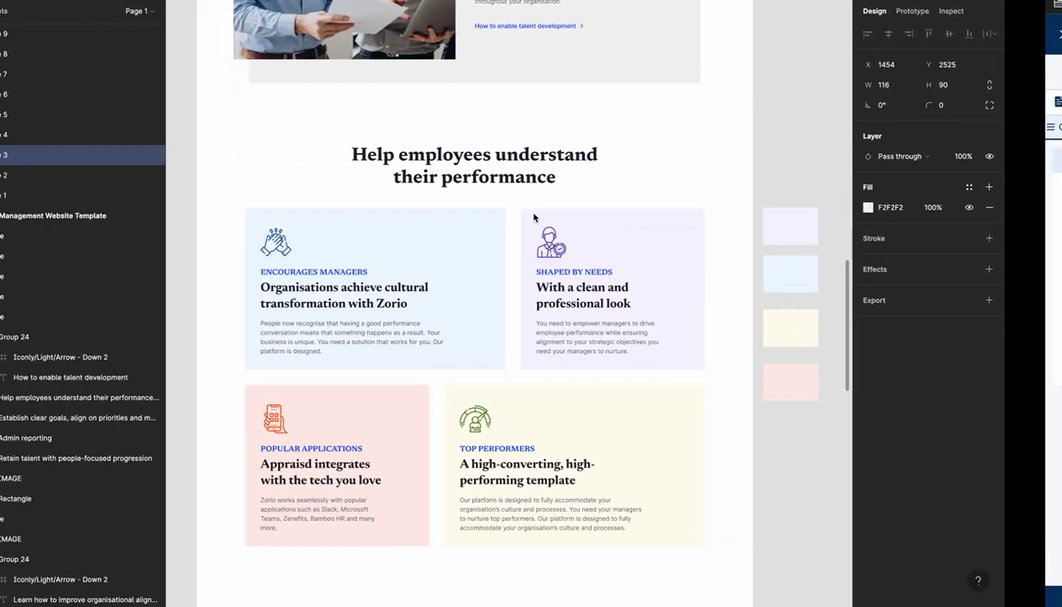
key("ctrl+Right")
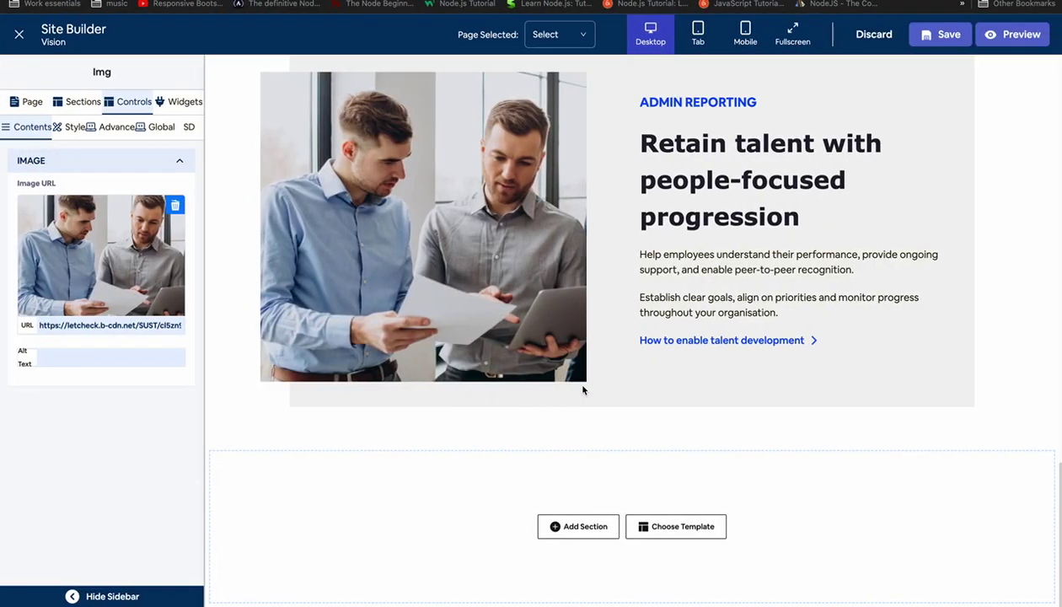
key("ctrl+Left")
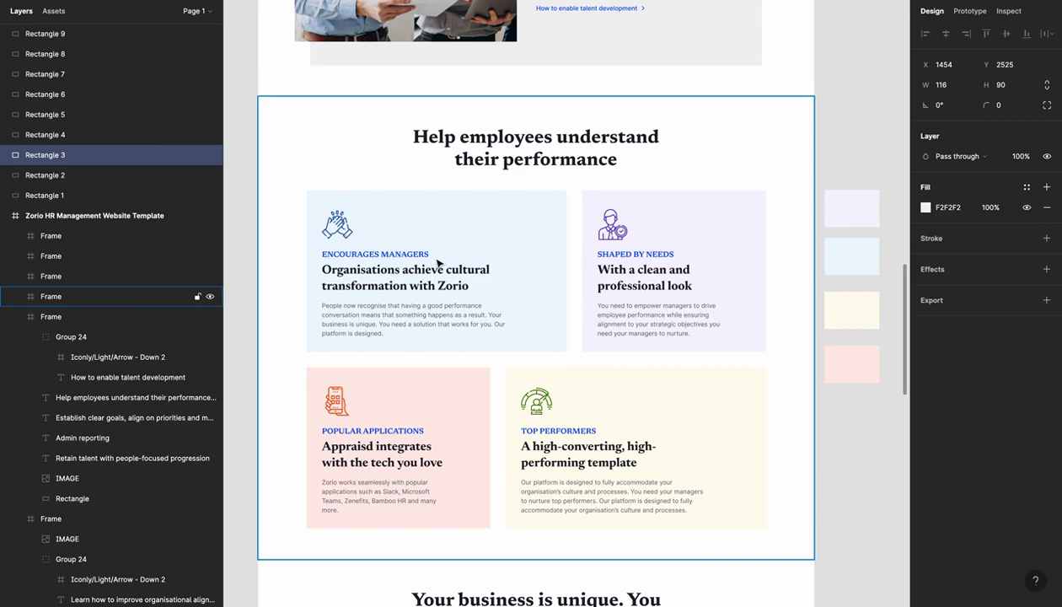
key("ctrl+Right")
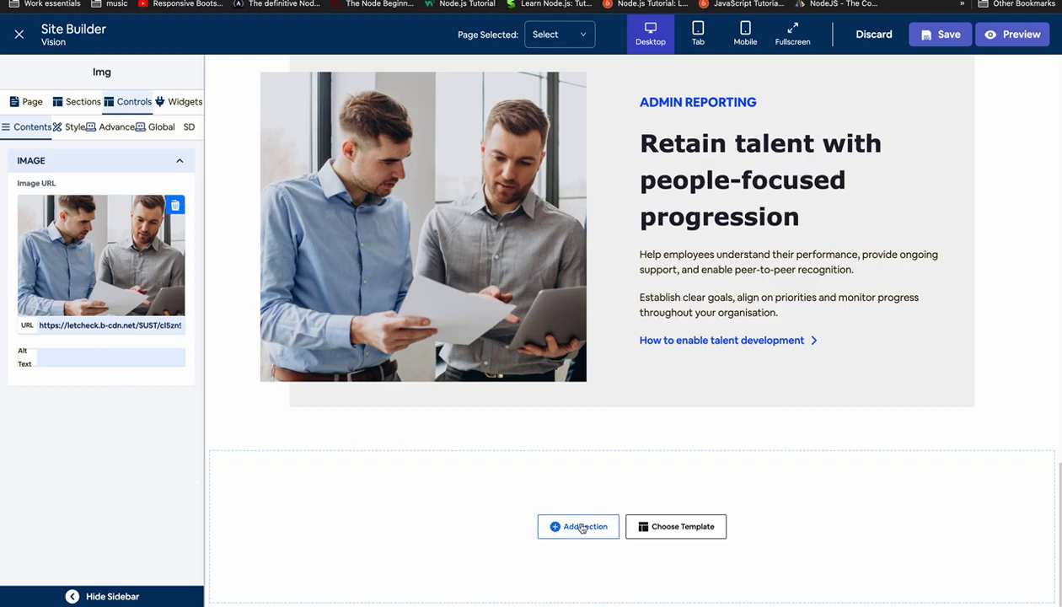
Add a single-column section below the Admin Reporting section and place a div inside it.
left_click(586, 526)
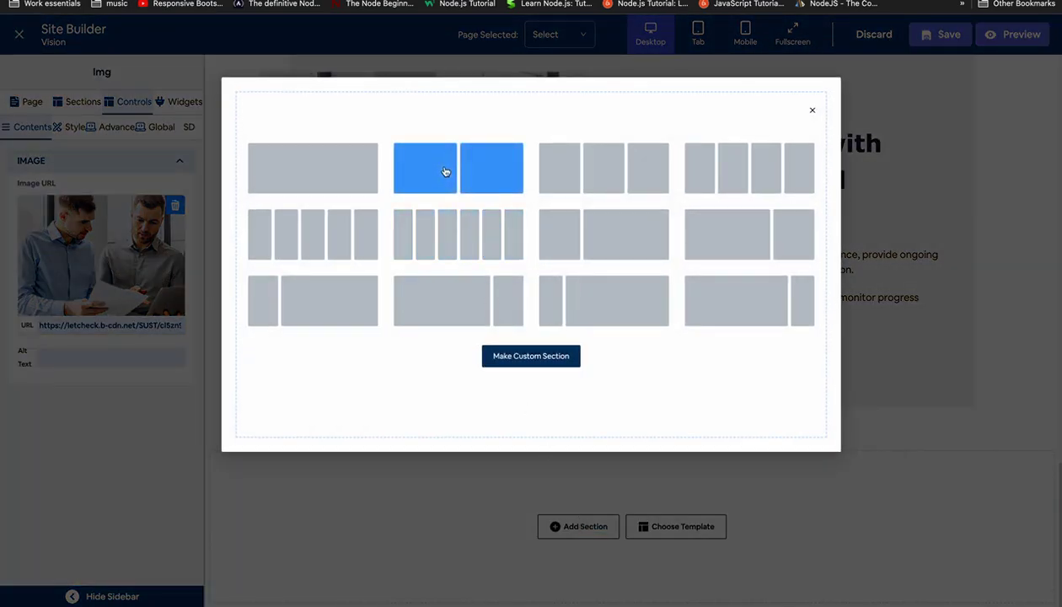
left_click(348, 185)
scroll(493, 385, "down", 1)
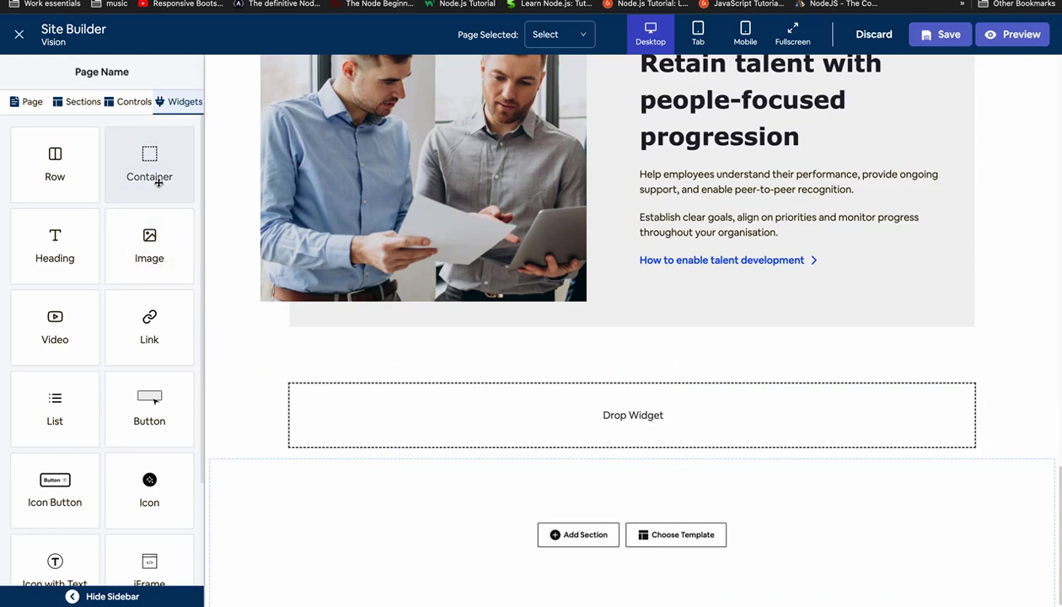
scroll(99, 318, "down", 3)
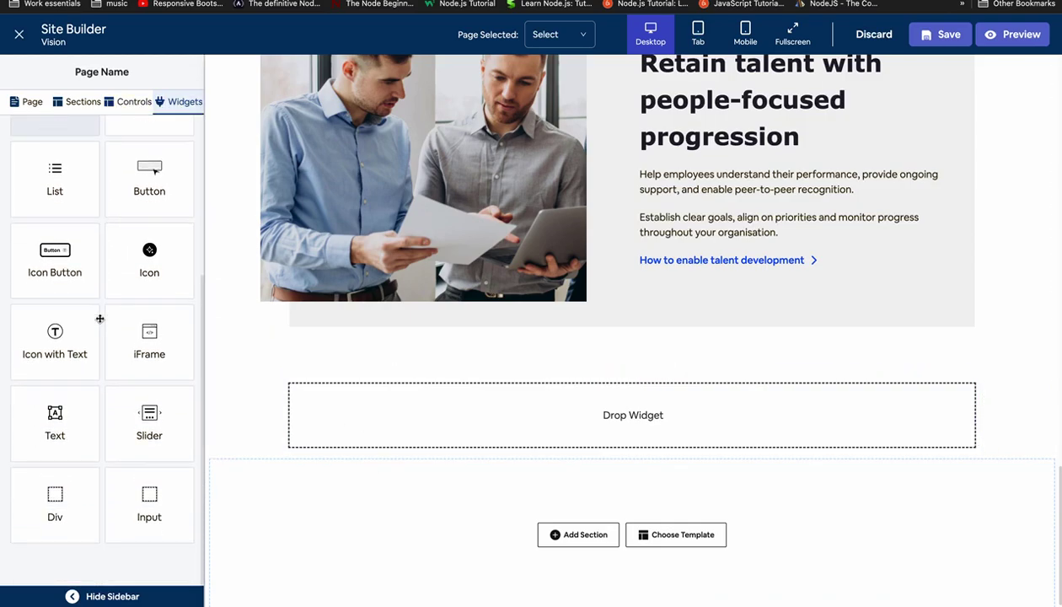
left_click_drag(59, 508, 338, 400)
Insert a row with one full-width column inside the new section's div.
left_click(172, 104)
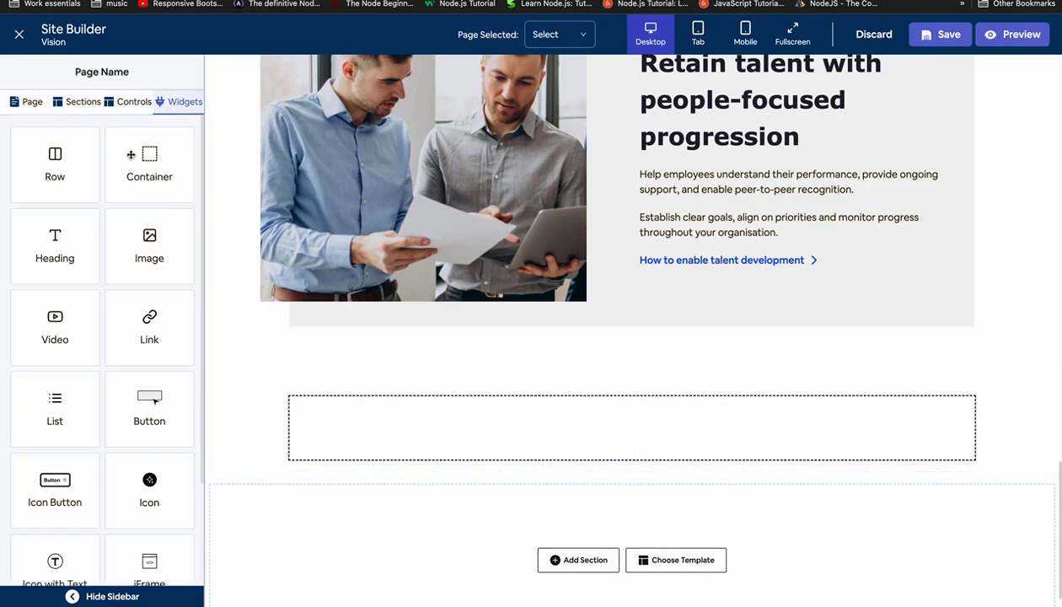
left_click_drag(55, 173, 369, 373)
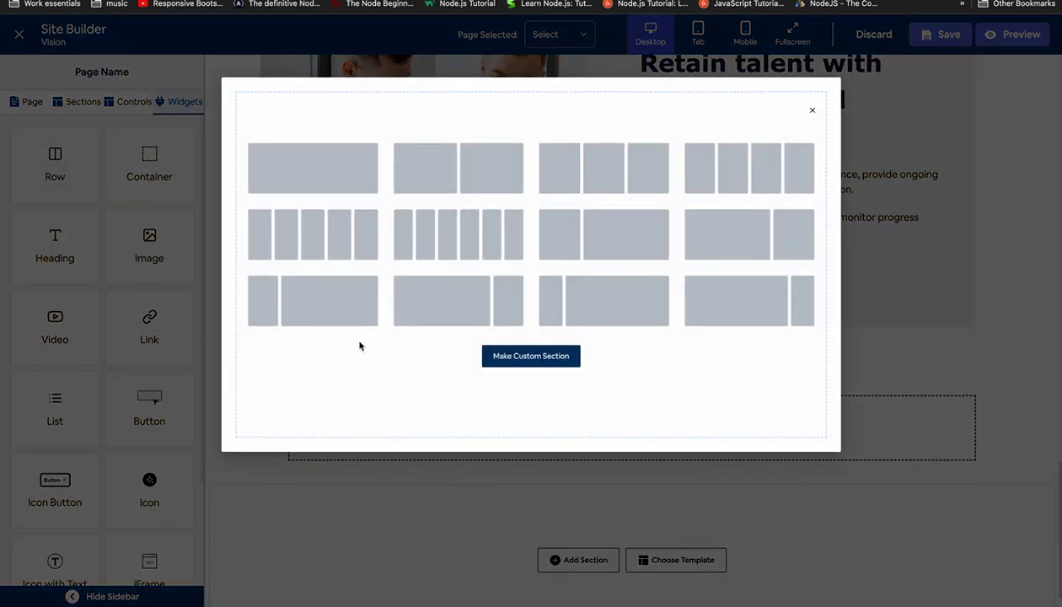
left_click(306, 168)
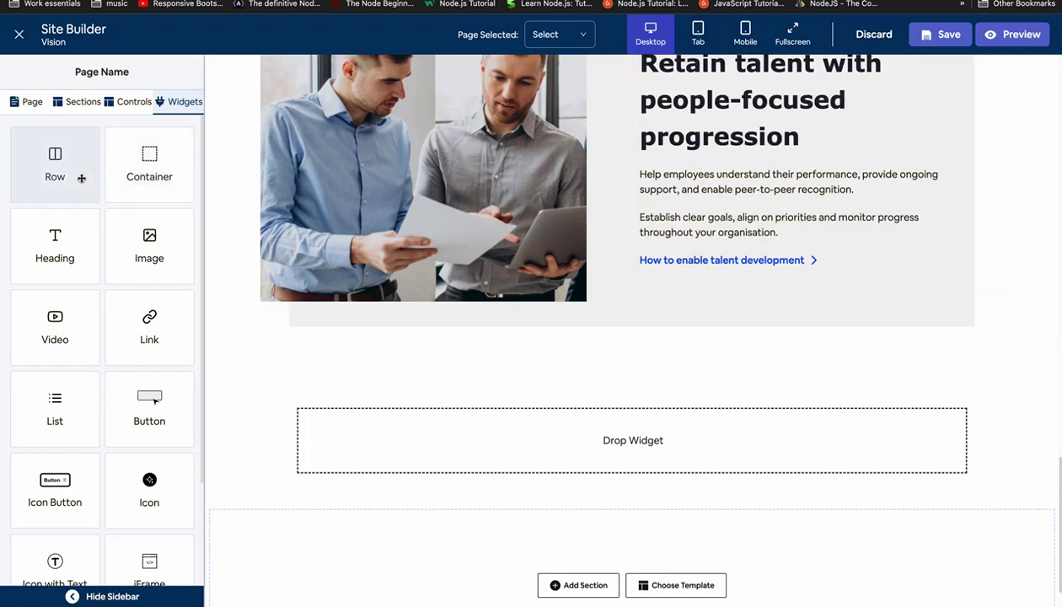
Add a heading to the row's column with the Figma section title "Help employees understand their performance".
left_click_drag(71, 246, 423, 413)
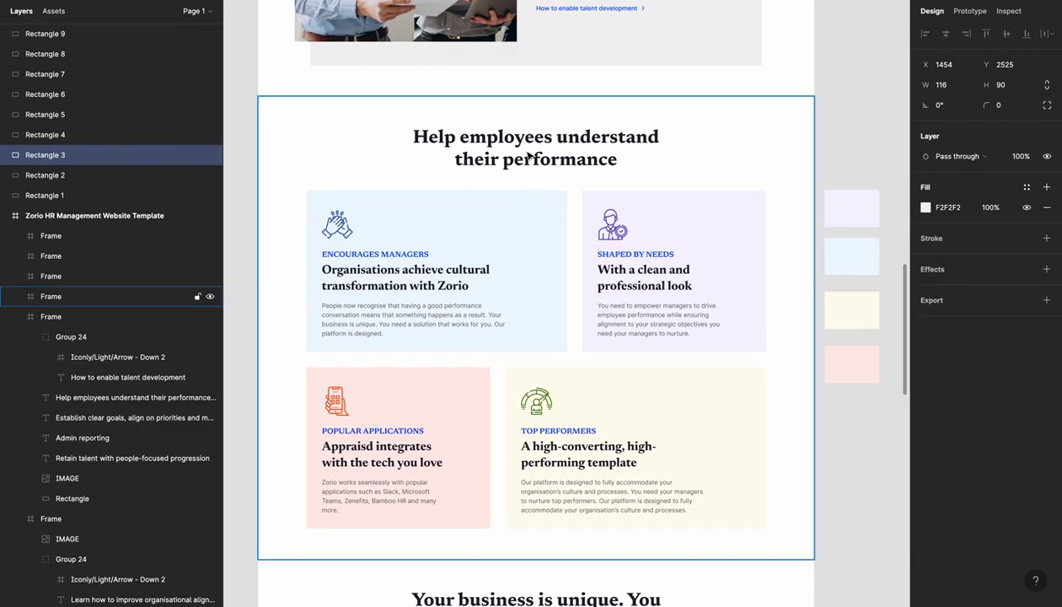
left_click(529, 155)
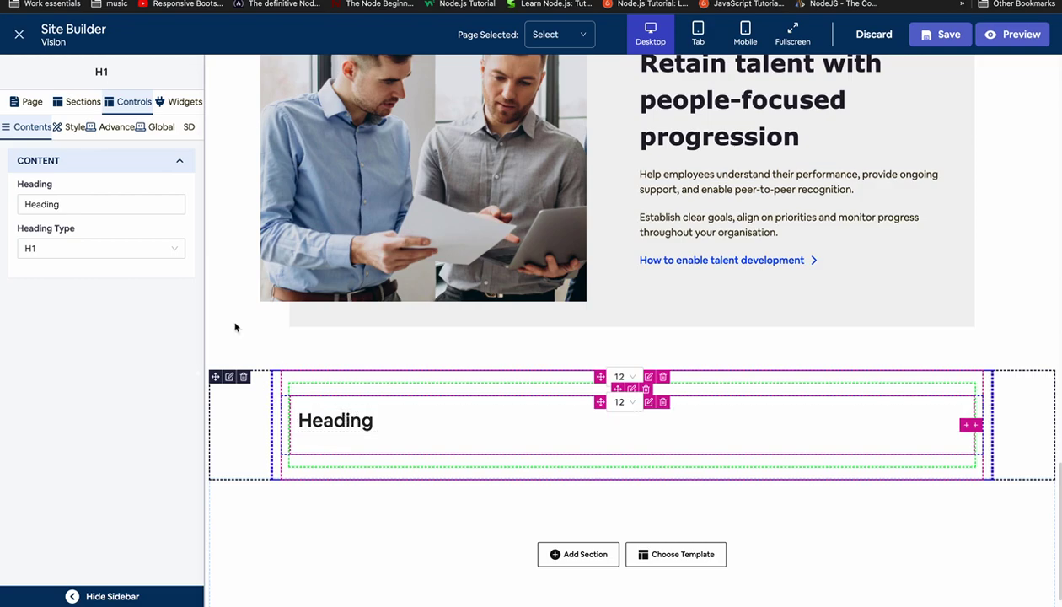
double_click(51, 202)
type("Help employees understand their performance")
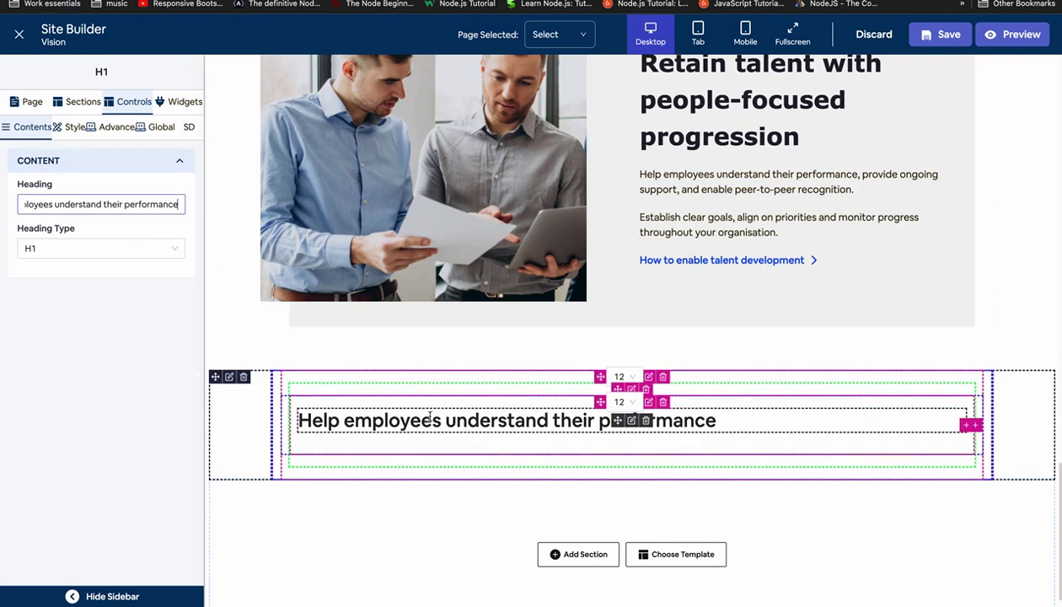
Check the title's typography in Figma and set the heading's font weight to 700 (Bold) and font size to 48 px.
left_click(77, 127)
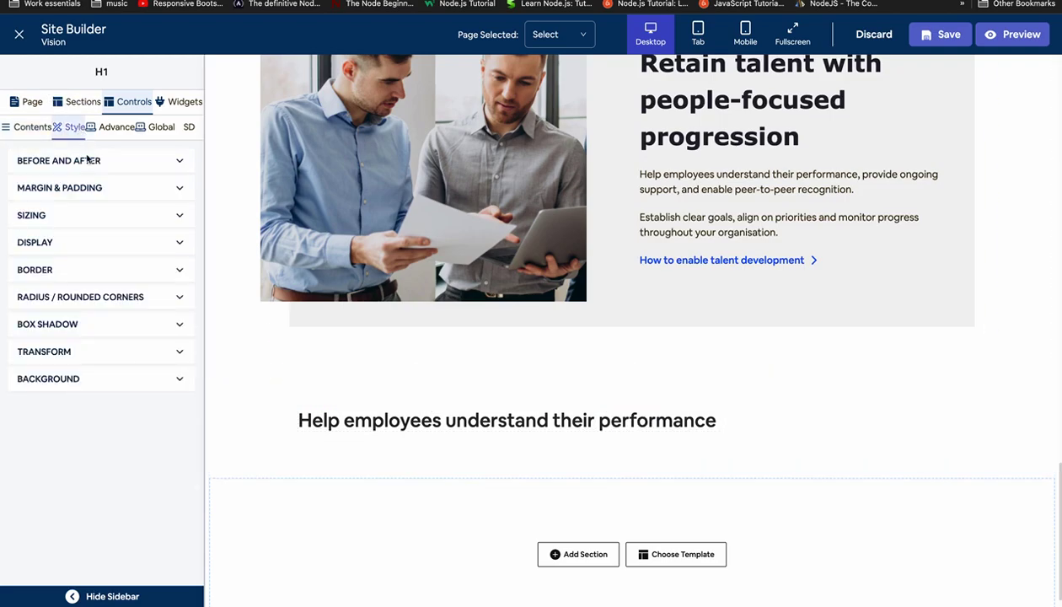
left_click(108, 128)
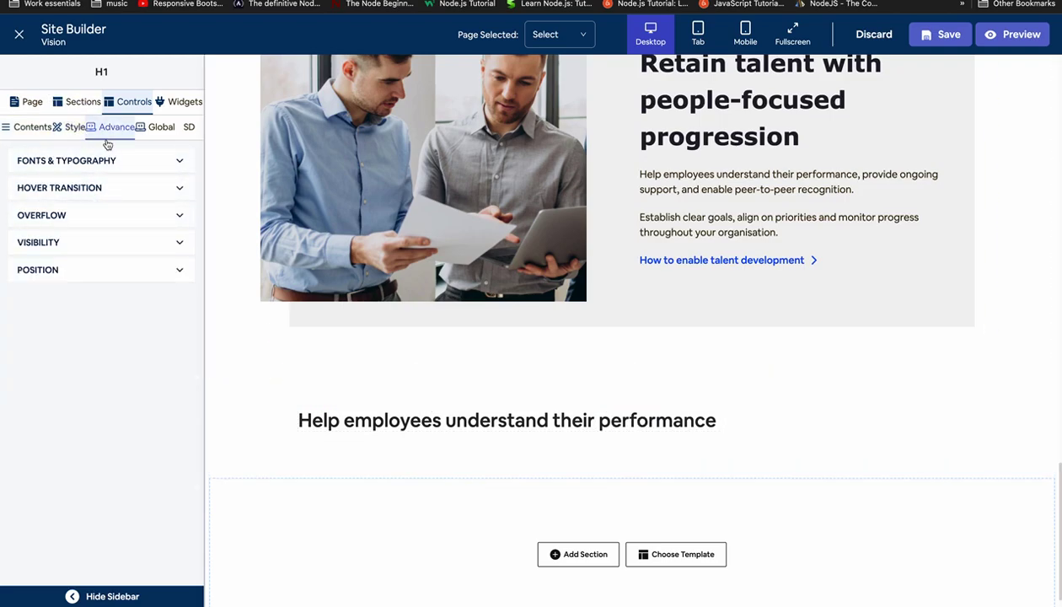
left_click(101, 160)
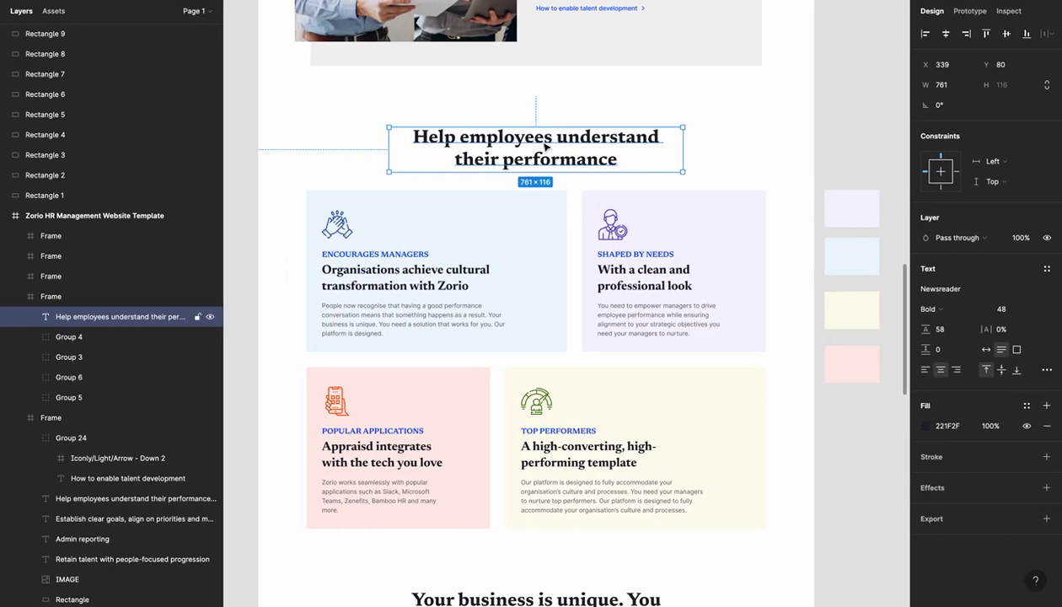
left_click(1005, 11)
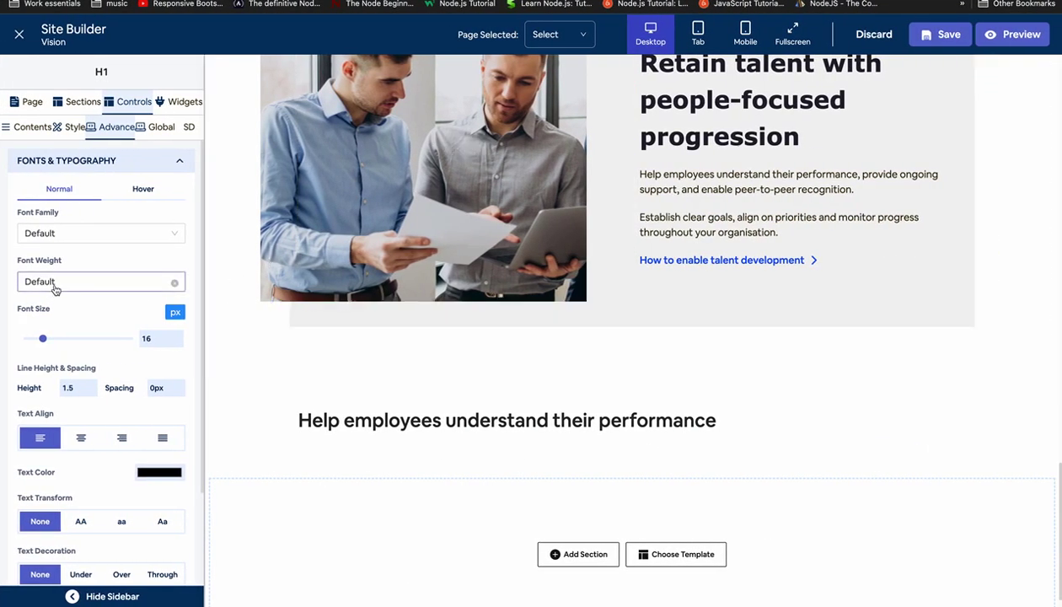
left_click(72, 285)
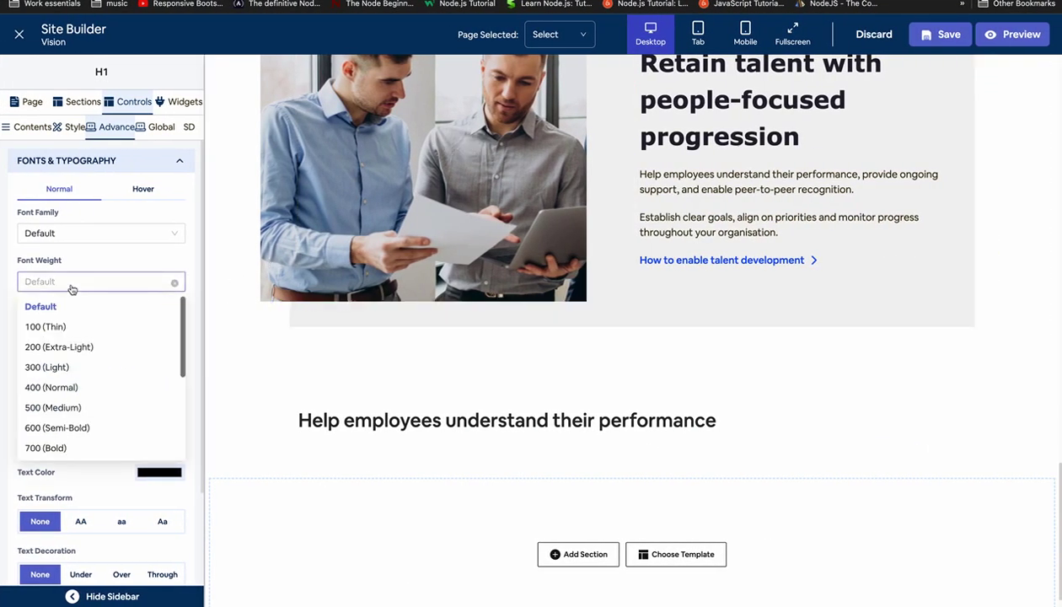
left_click(67, 449)
double_click(154, 339)
type("48")
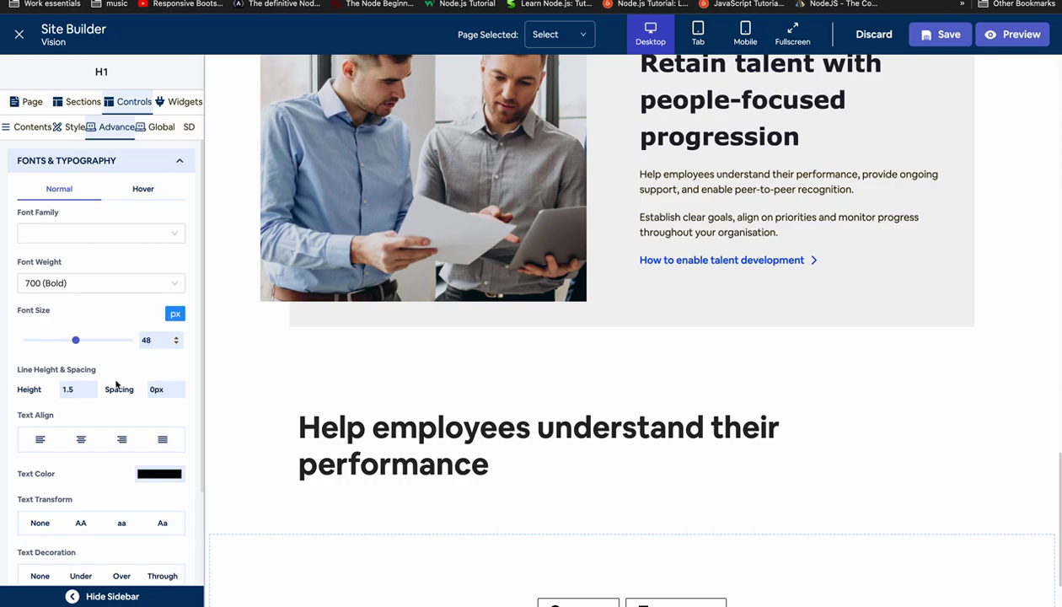
Centre the heading text, set its line height to 58px, and check it at full page width.
left_click(82, 439)
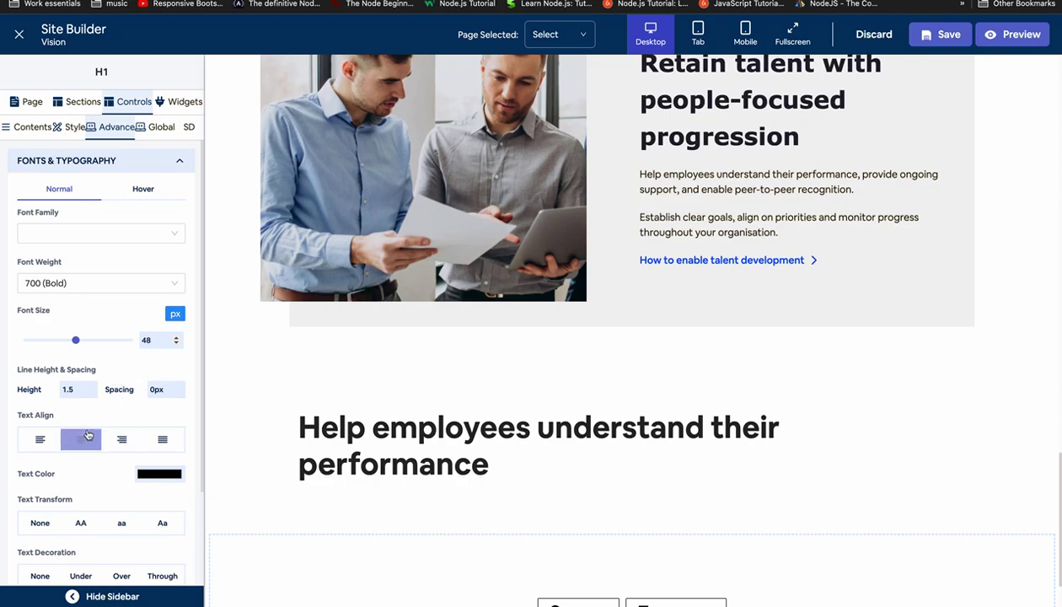
double_click(80, 390)
type("58")
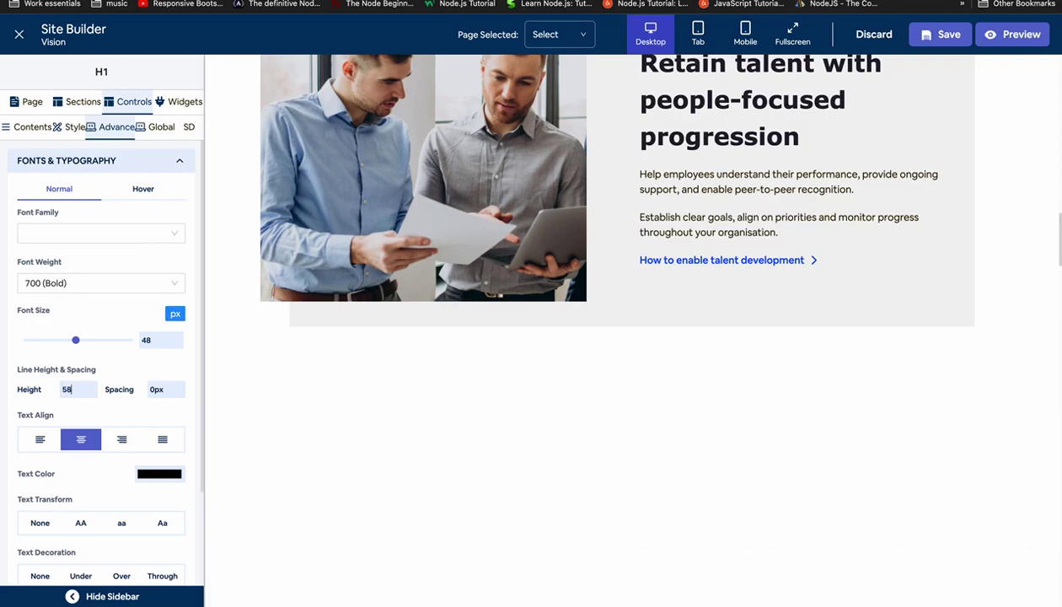
type("px")
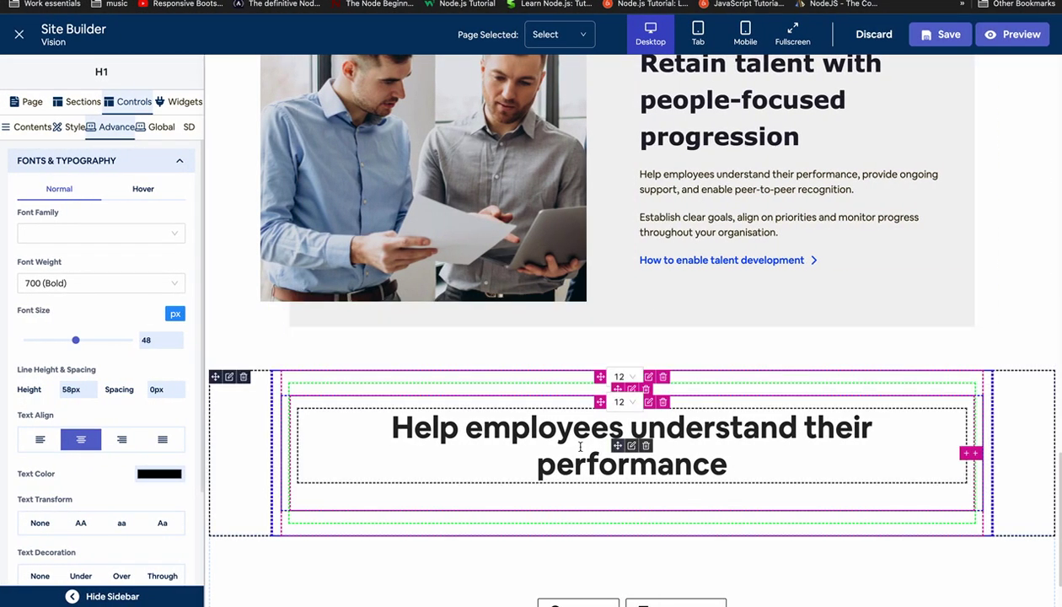
scroll(580, 447, "down", 1)
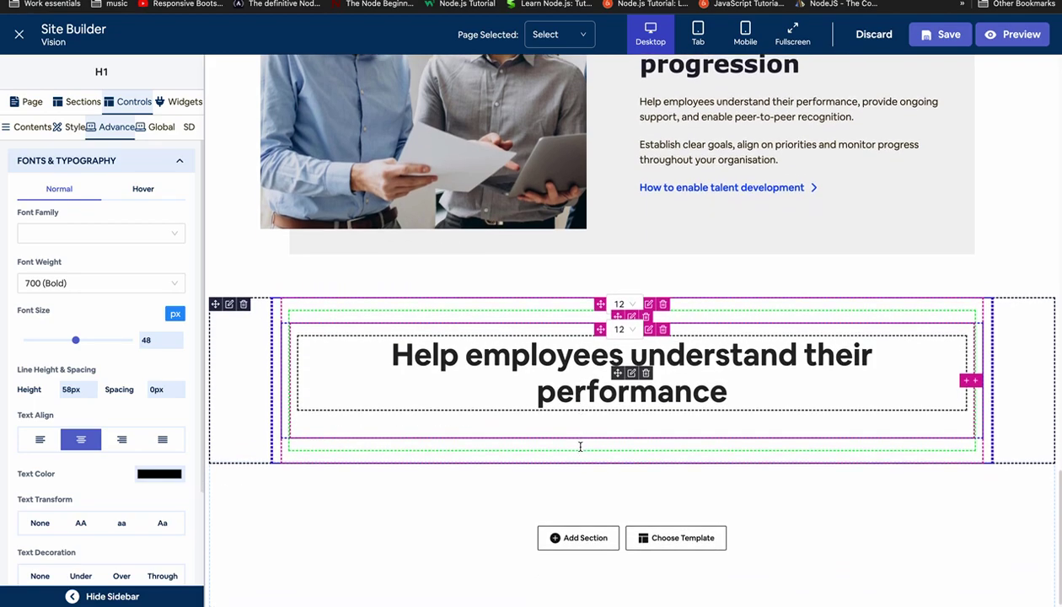
left_click(85, 596)
left_click(13, 598)
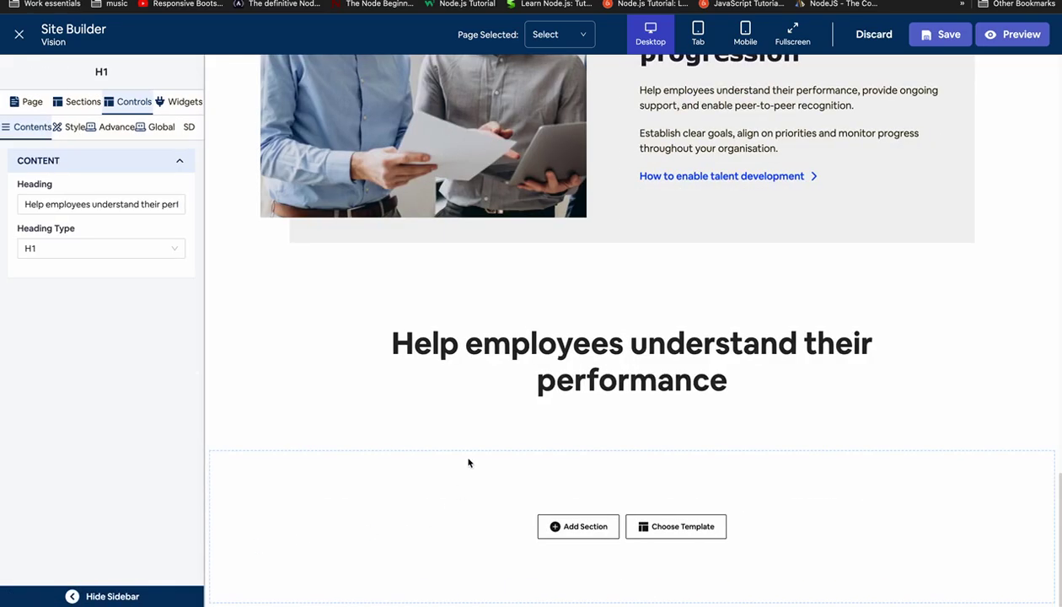
Limit the heading's max width to 65% so it wraps as in the Figma design.
left_click(72, 126)
left_click(59, 215)
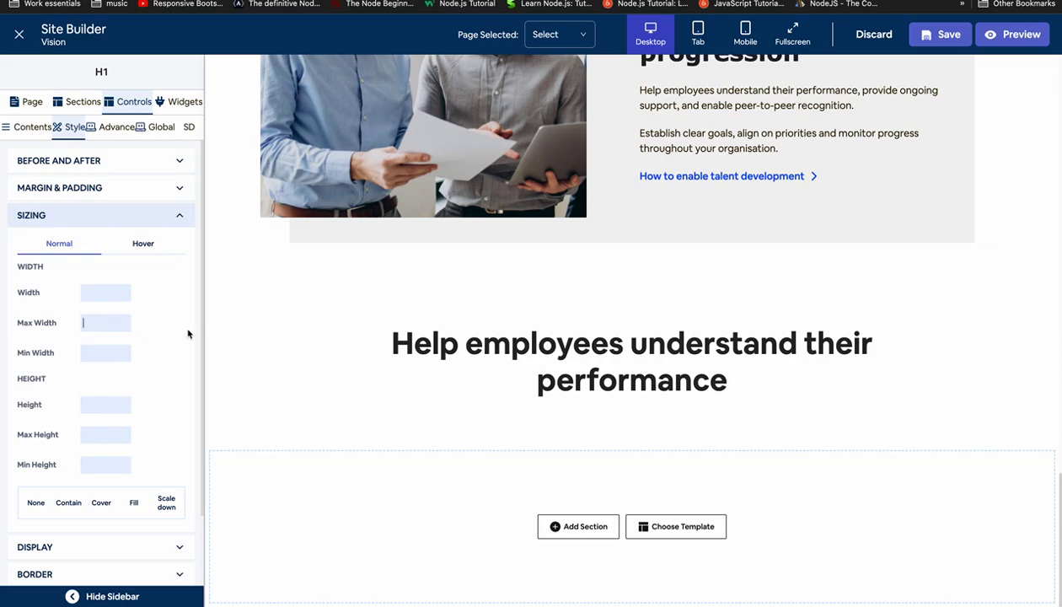
type("%")
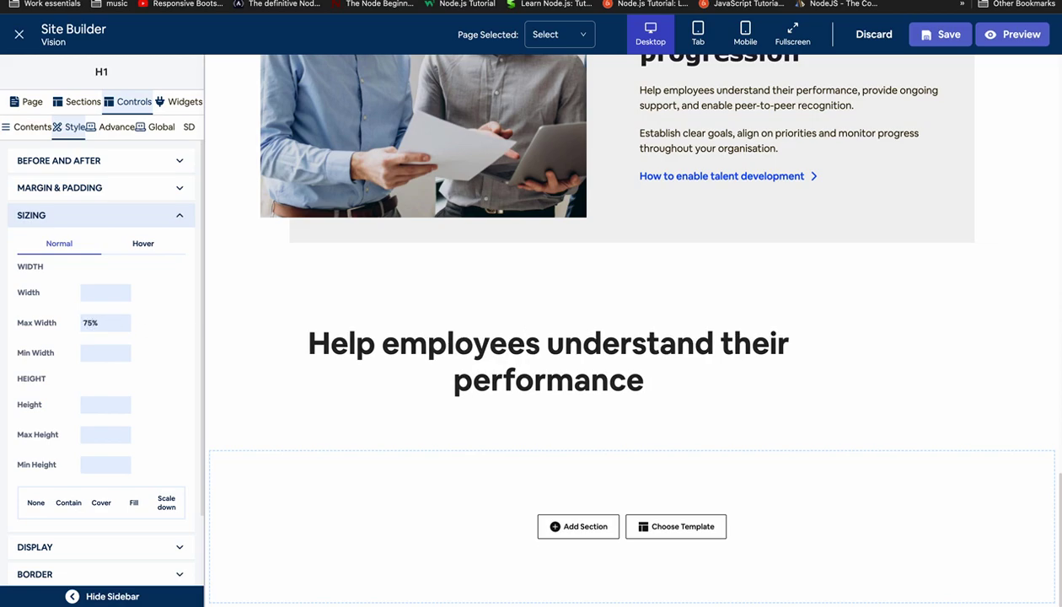
left_click(137, 216)
left_click(137, 216)
key("BackSpace")
key("BackSpace")
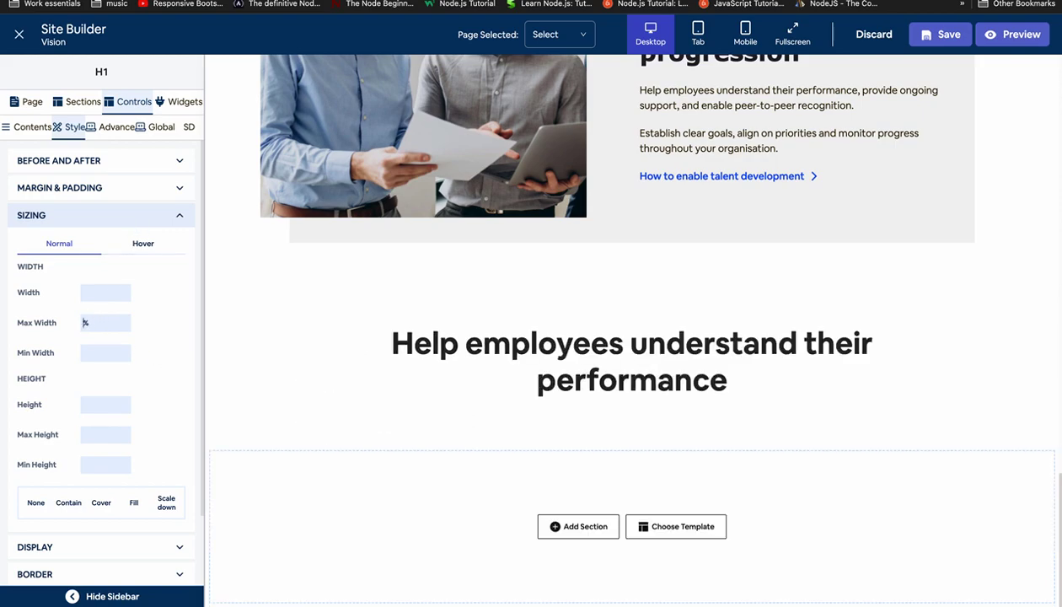
type("60%")
key("BackSpace")
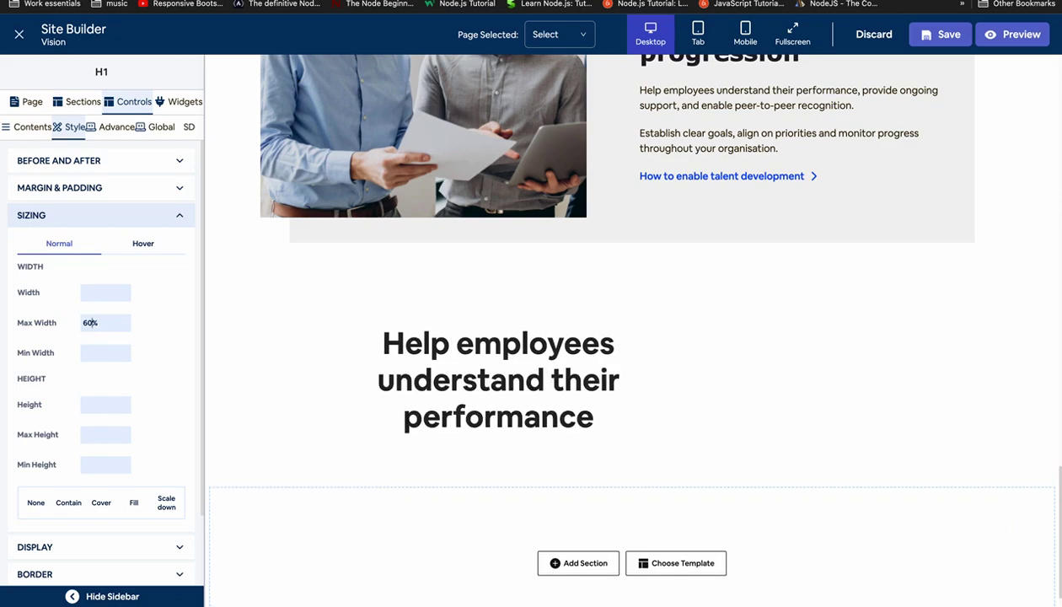
key("BackSpace")
type("5")
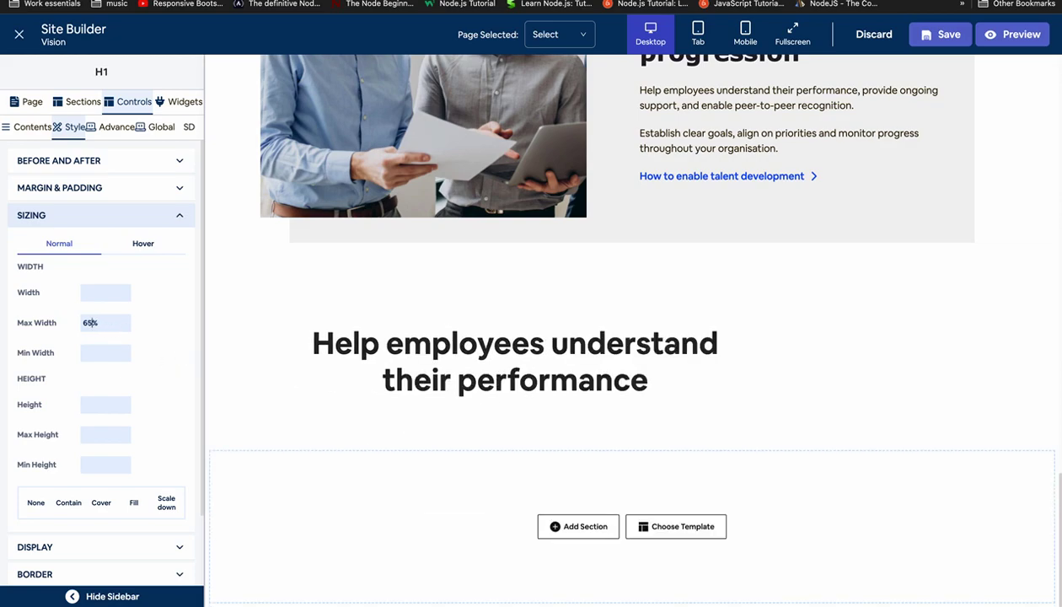
left_click(100, 215)
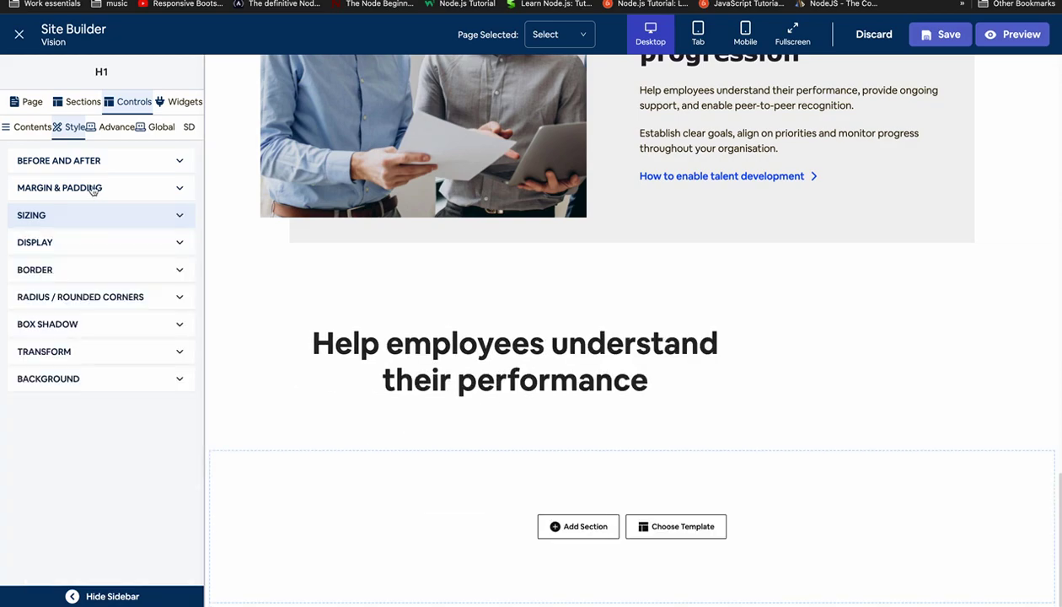
Centre the heading block with auto left and right margins, and check it at full page width.
left_click(84, 189)
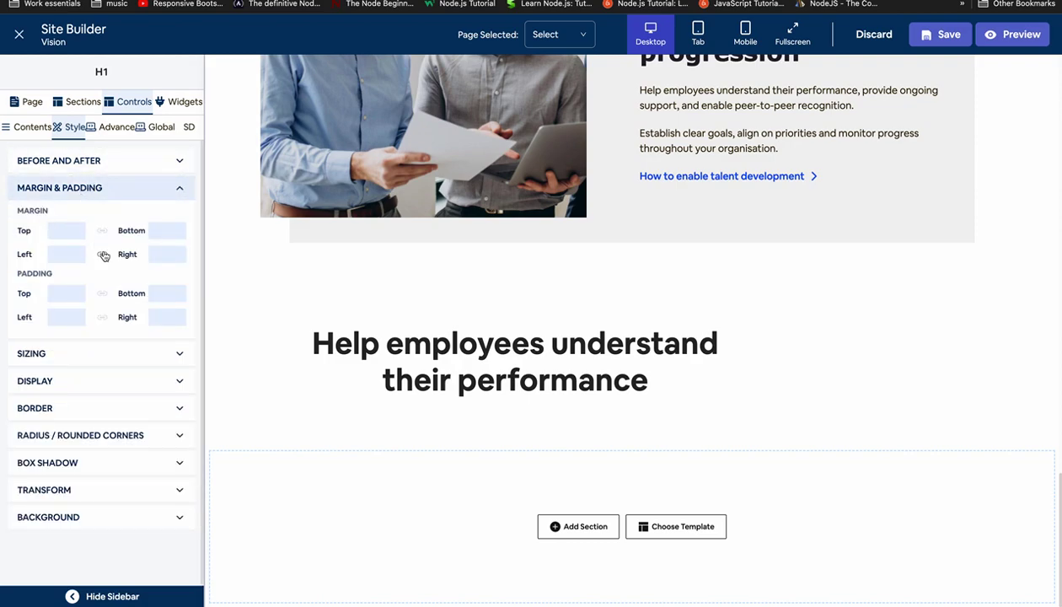
type("auto")
left_click(80, 188)
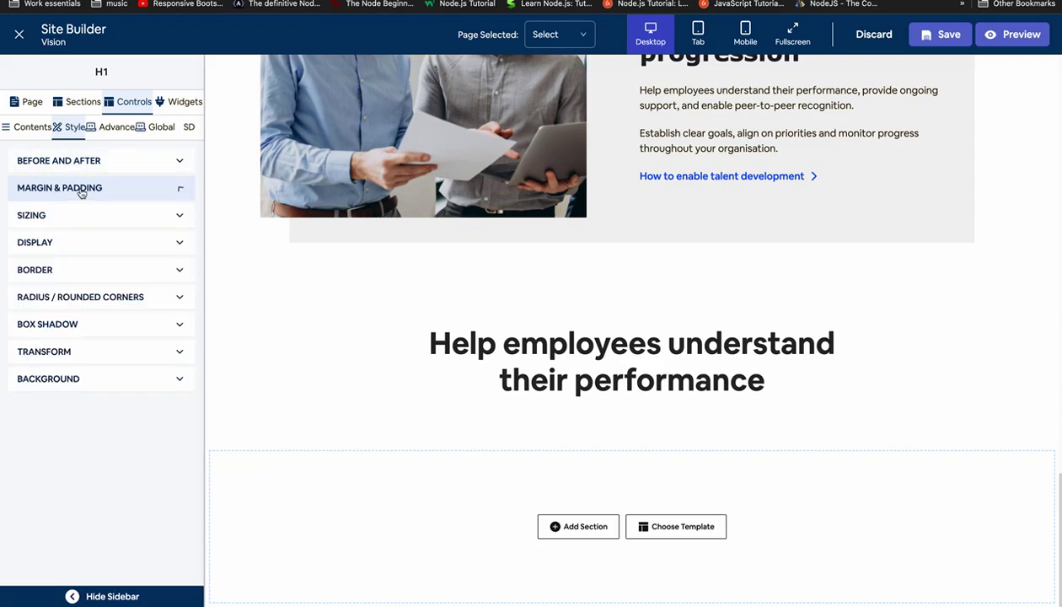
left_click(114, 592)
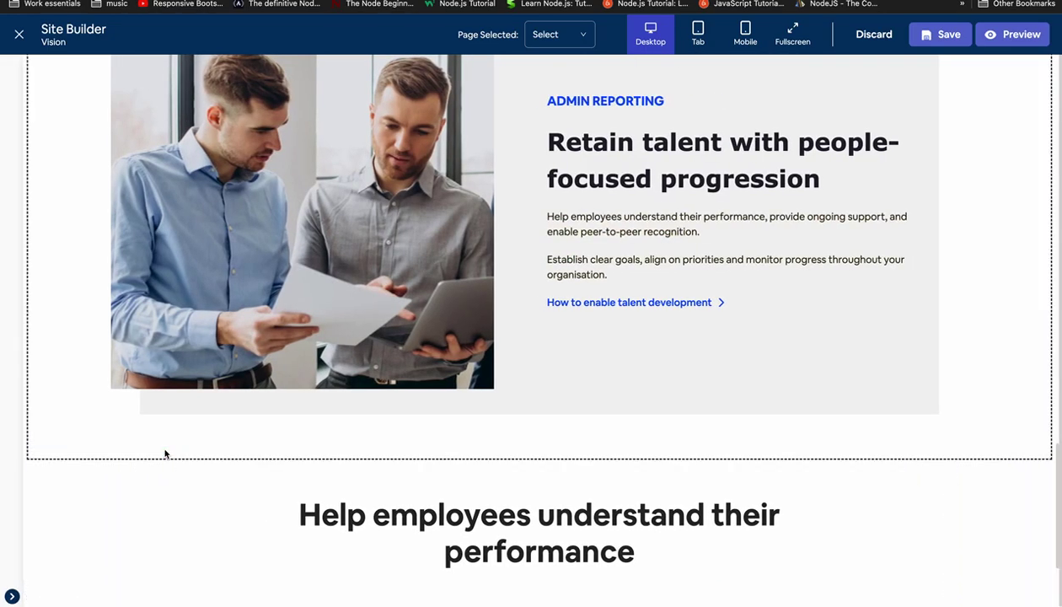
left_click(12, 596)
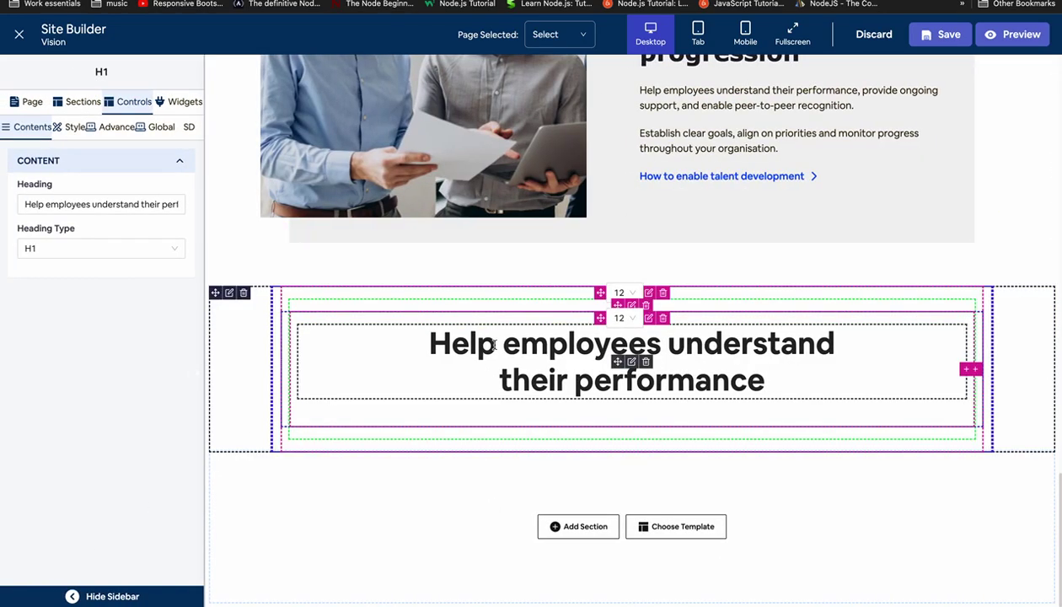
Try adding a div for the cards beneath the heading, and delete that div.
left_click(373, 306)
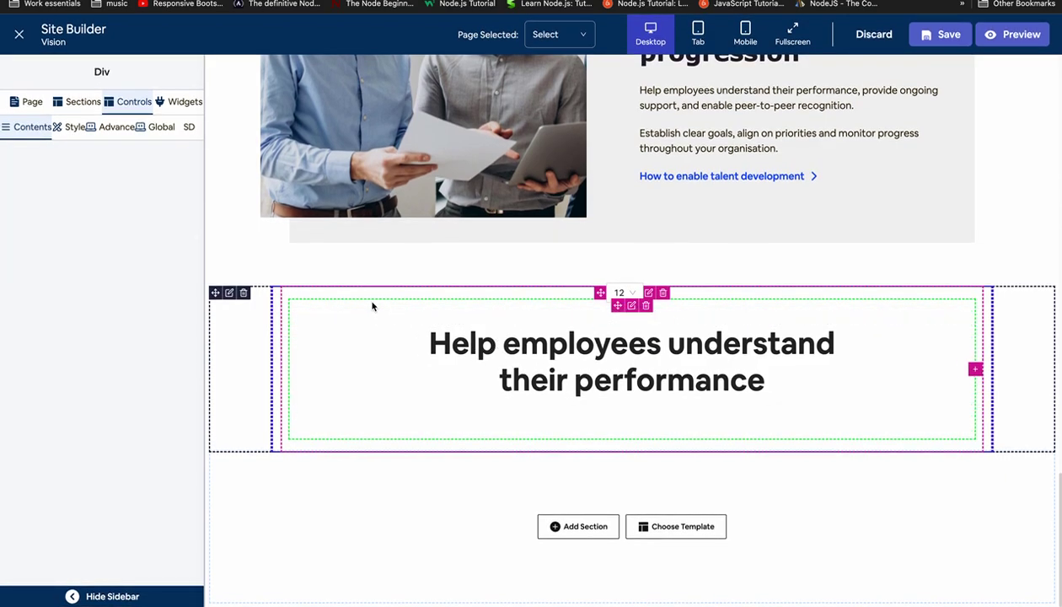
left_click(176, 102)
scroll(131, 216, "down", 5)
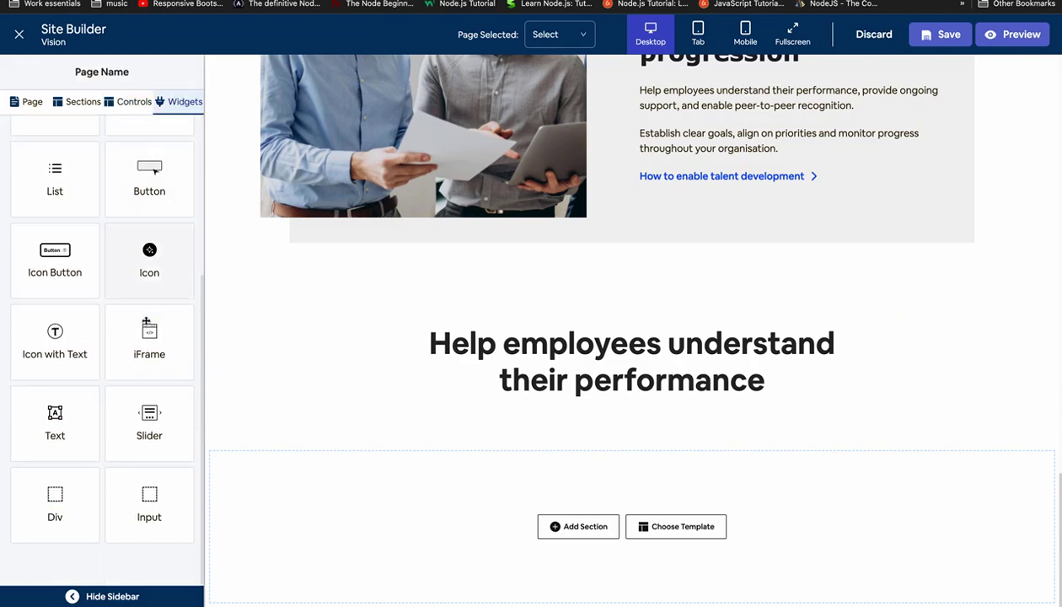
key("ctrl+Left")
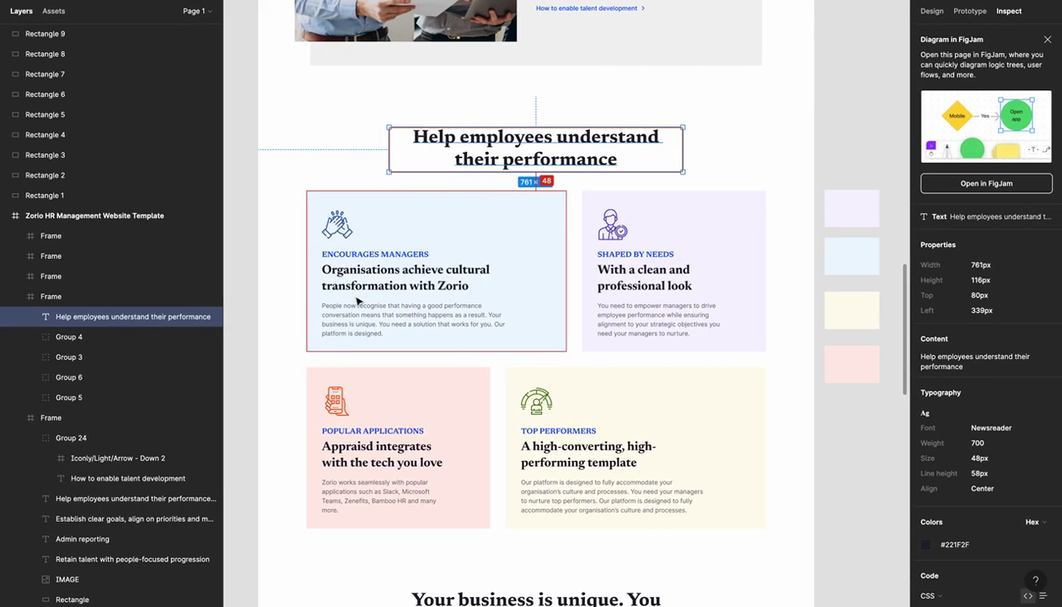
key("ctrl+Right")
left_click_drag(40, 505, 976, 390)
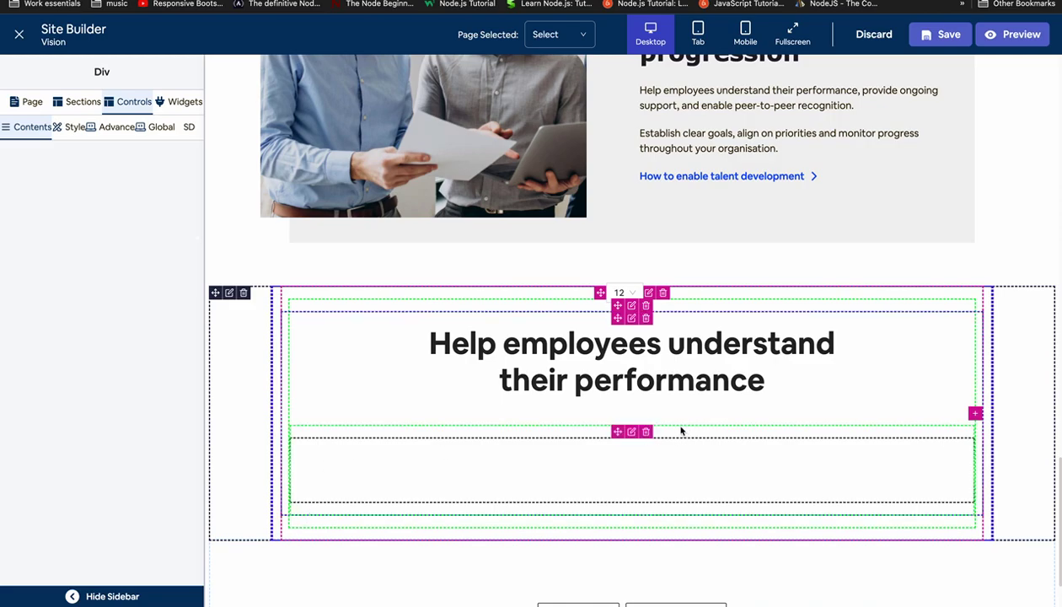
left_click(646, 432)
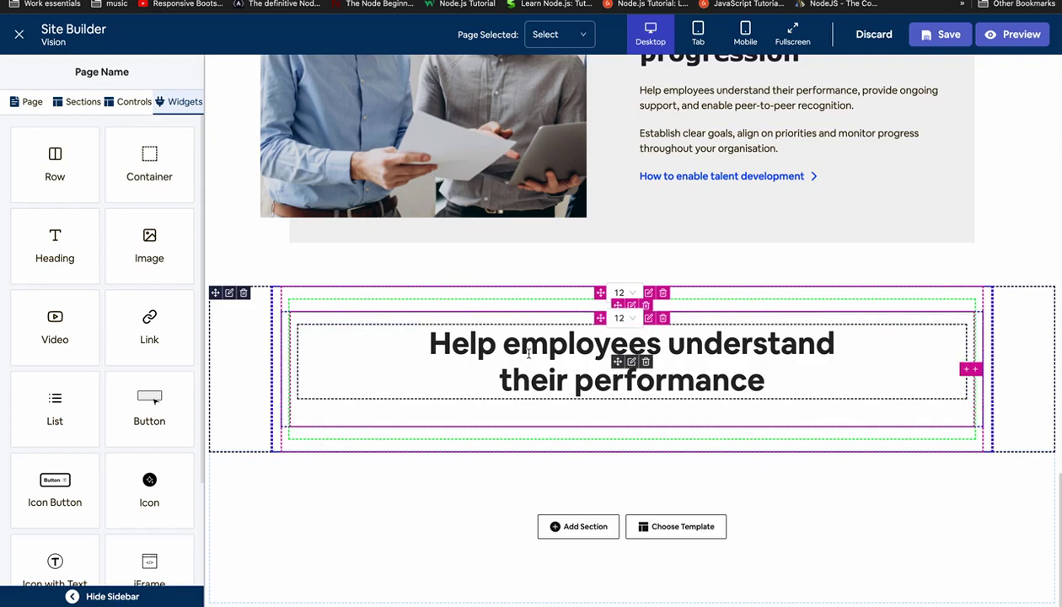
Add a div beneath the section heading and place a row with two equal columns inside it.
scroll(83, 422, "down", 3)
left_click_drag(59, 517, 287, 438)
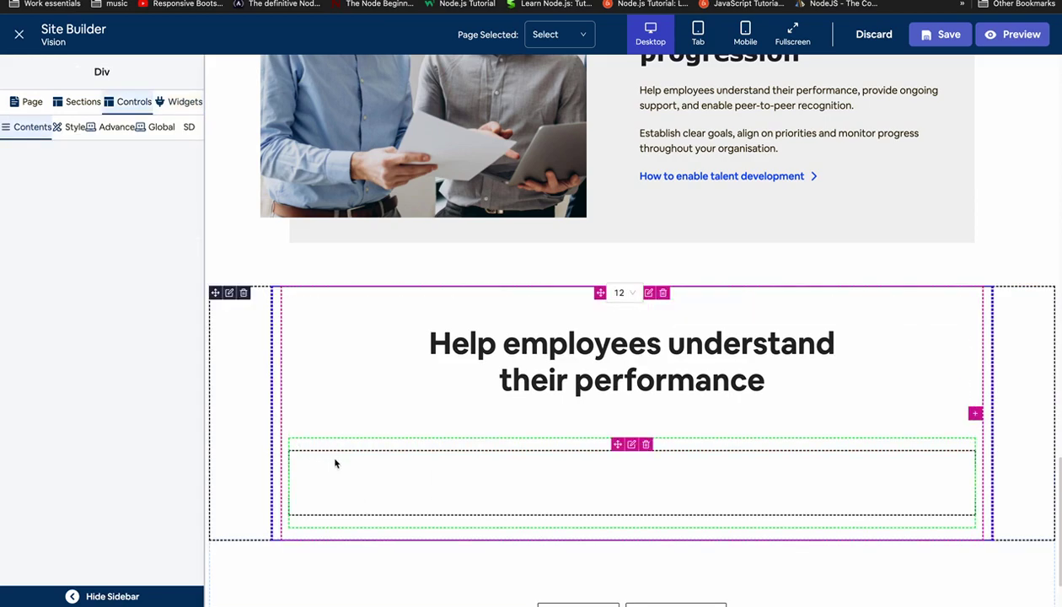
left_click(72, 126)
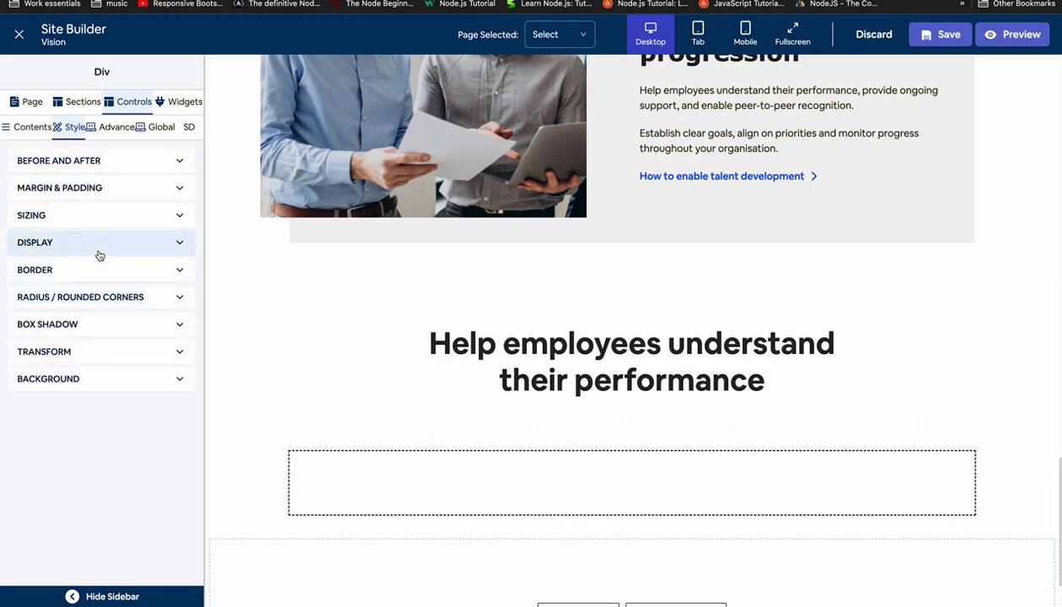
left_click(177, 102)
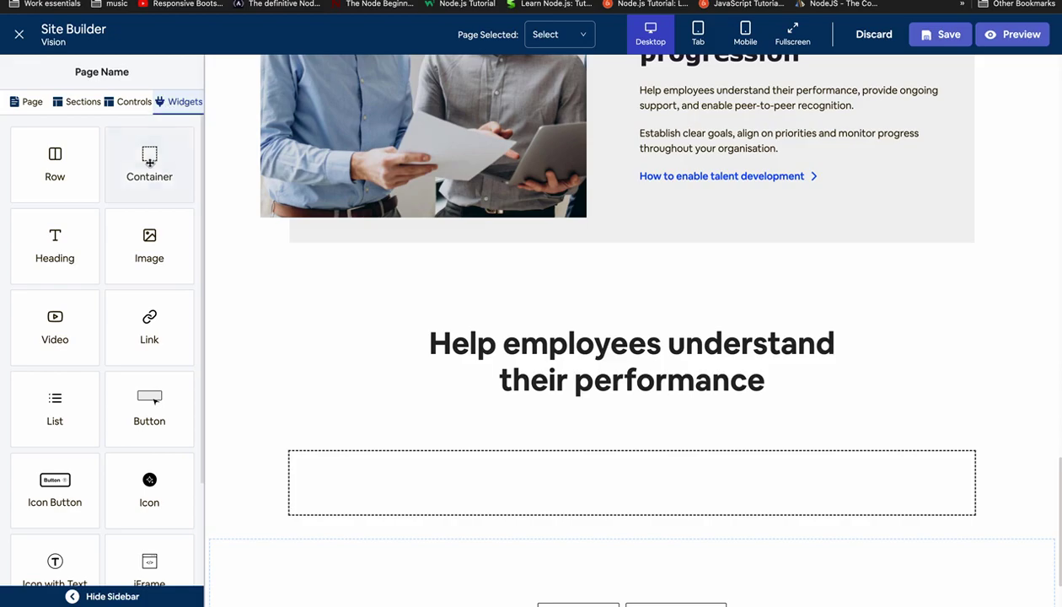
left_click_drag(54, 164, 371, 460)
left_click(470, 187)
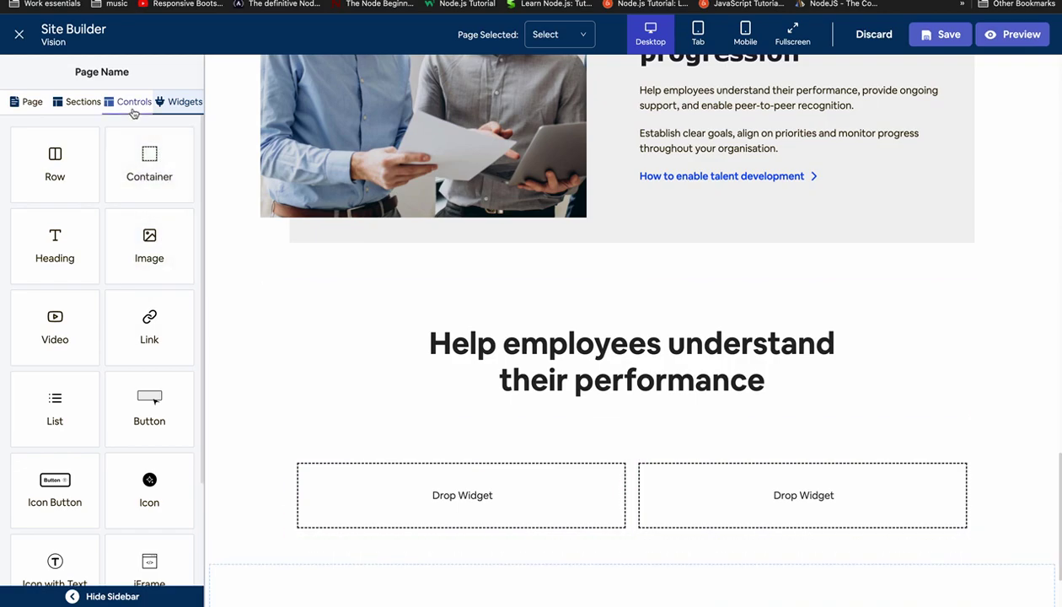
Add a div to the row's first column and check the card layout in the Figma design.
scroll(113, 345, "down", 3)
left_click_drag(47, 512, 400, 488)
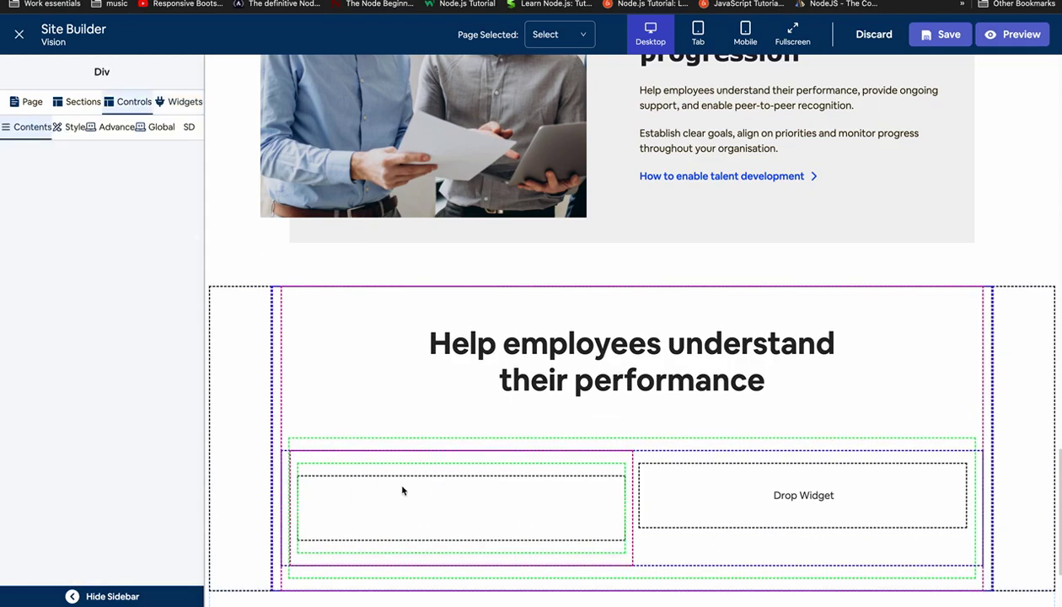
left_click(181, 104)
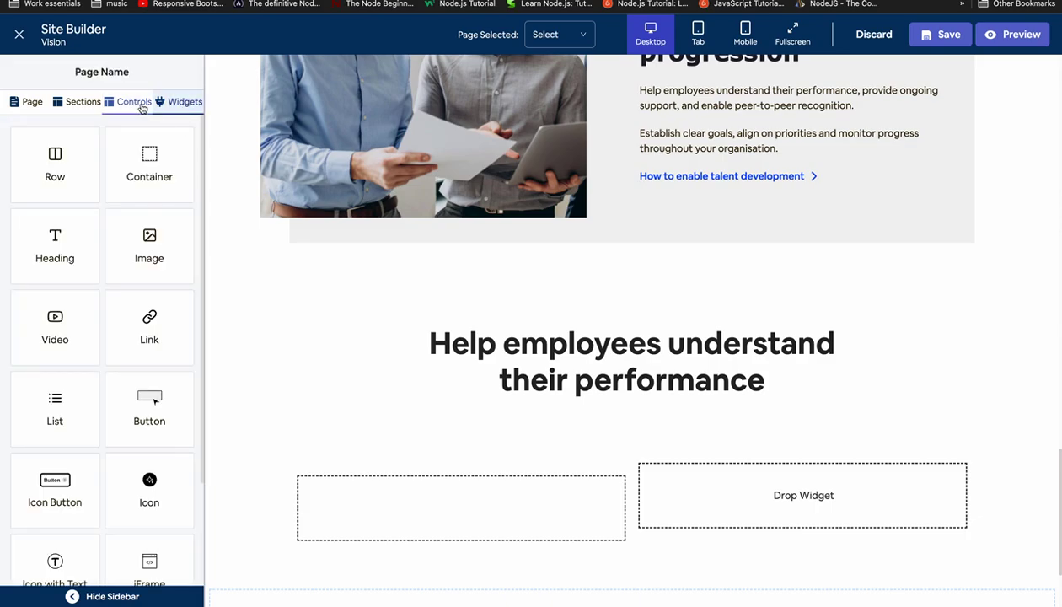
left_click(108, 102)
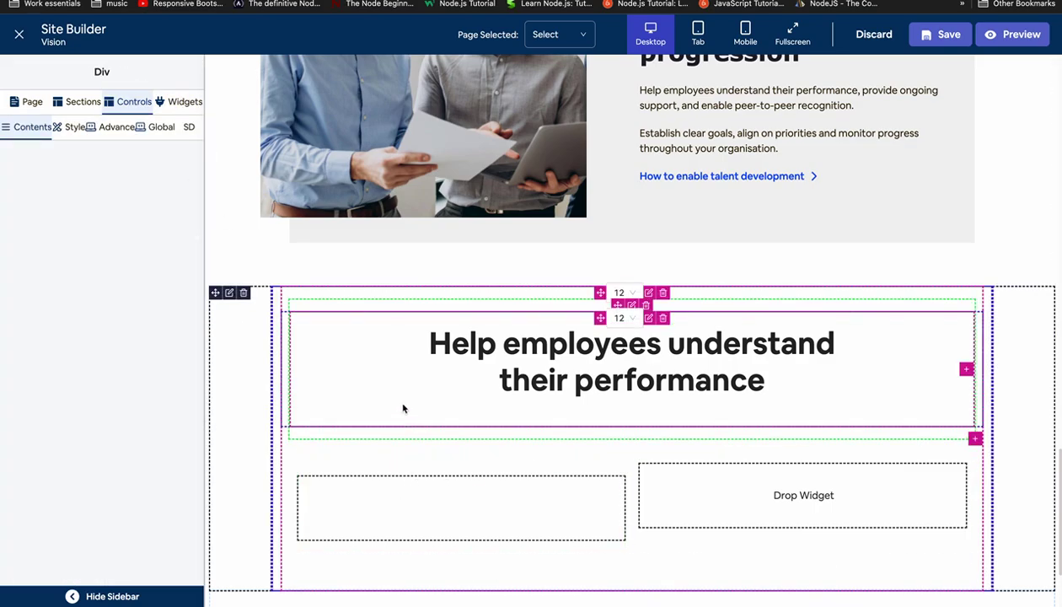
key("ctrl+Left")
key("ctrl+Right")
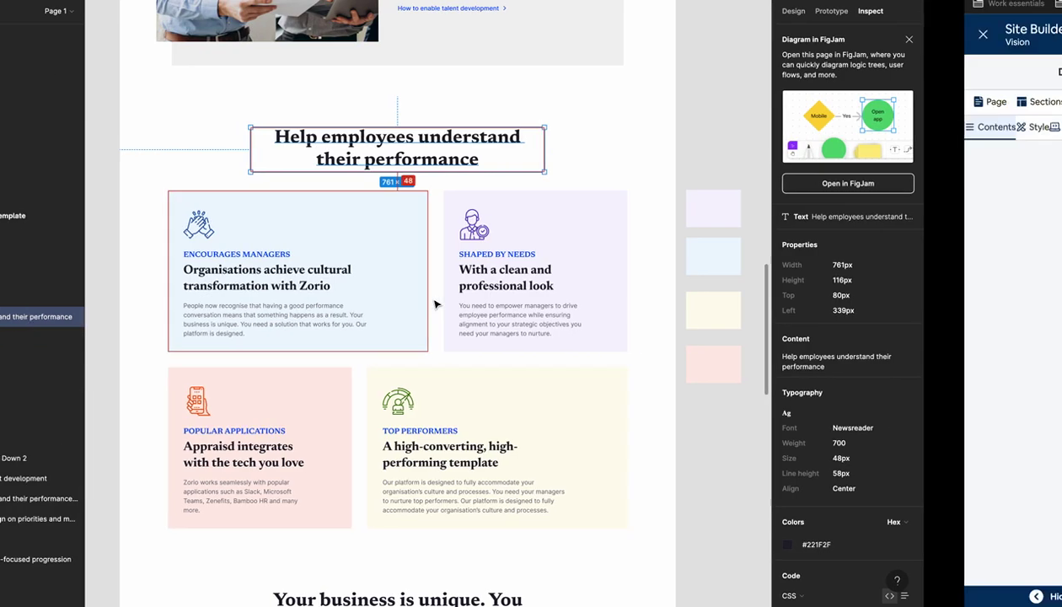
Place an image widget inside the first column's div.
left_click(181, 102)
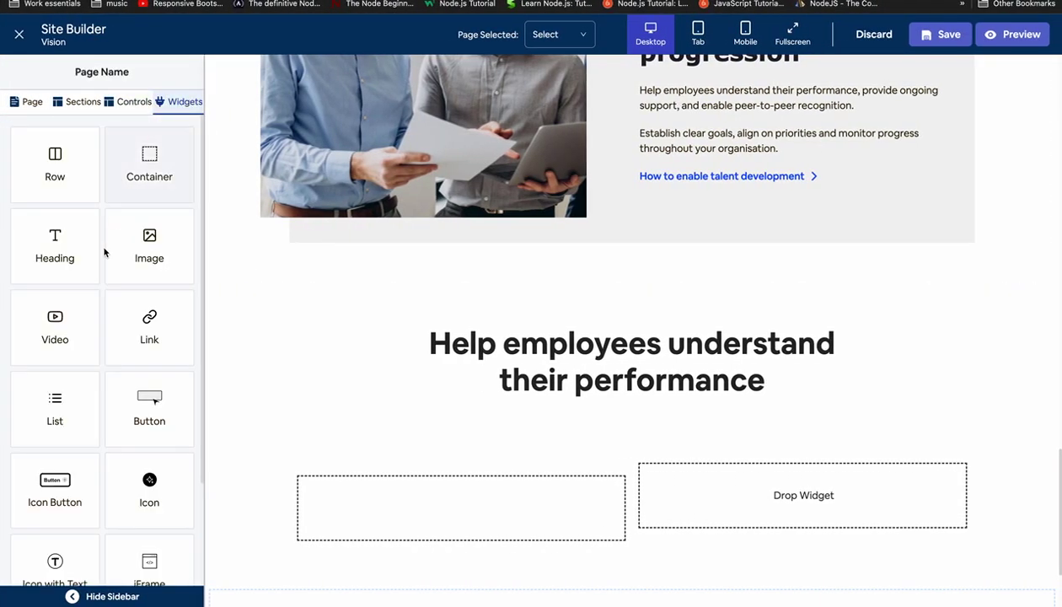
scroll(92, 339, "down", 3)
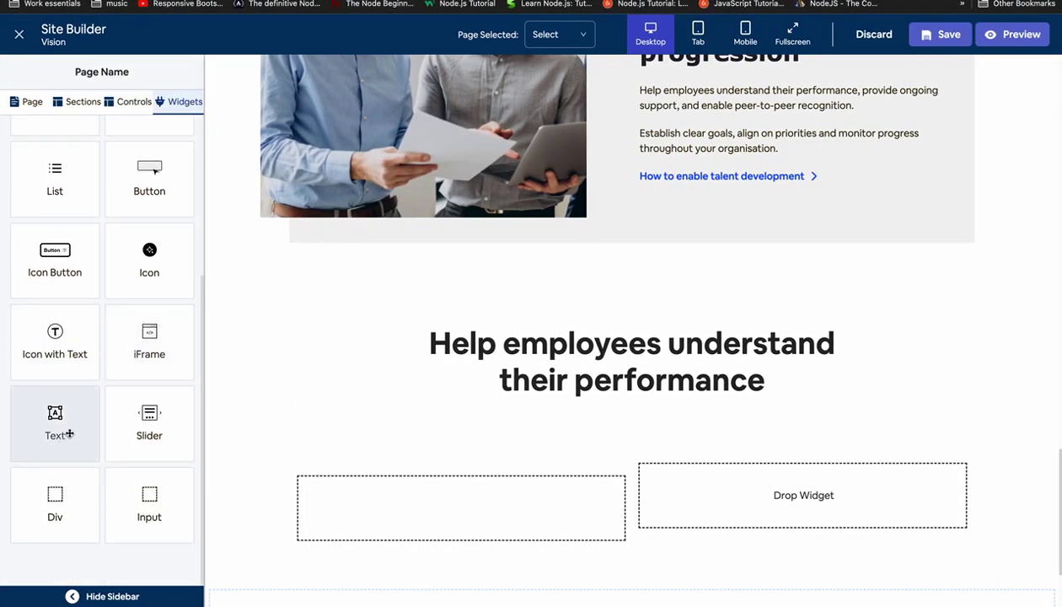
scroll(71, 275, "up", 3)
left_click_drag(148, 241, 345, 491)
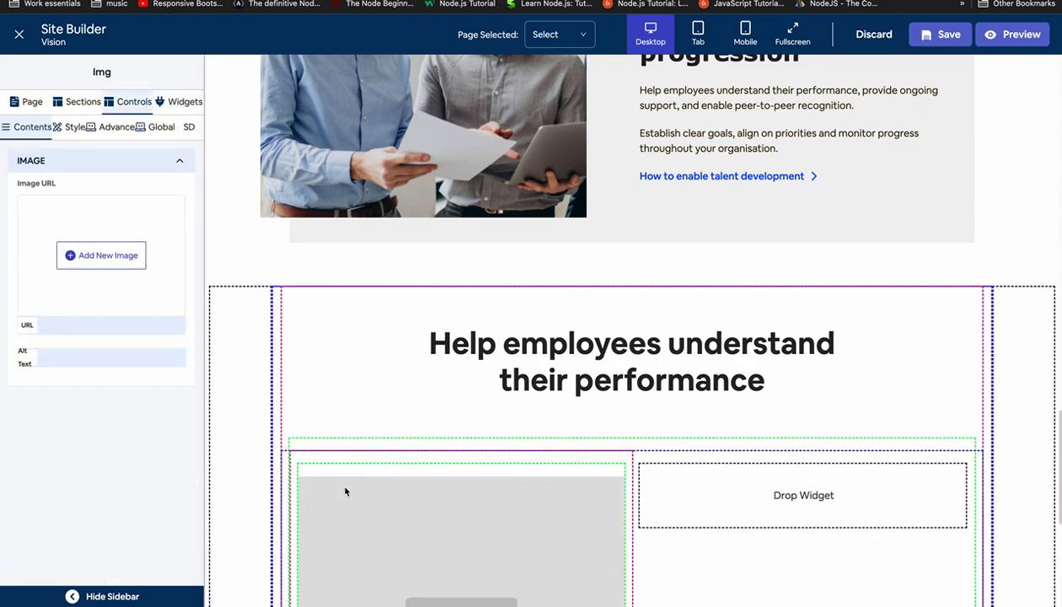
scroll(346, 490, "down", 3)
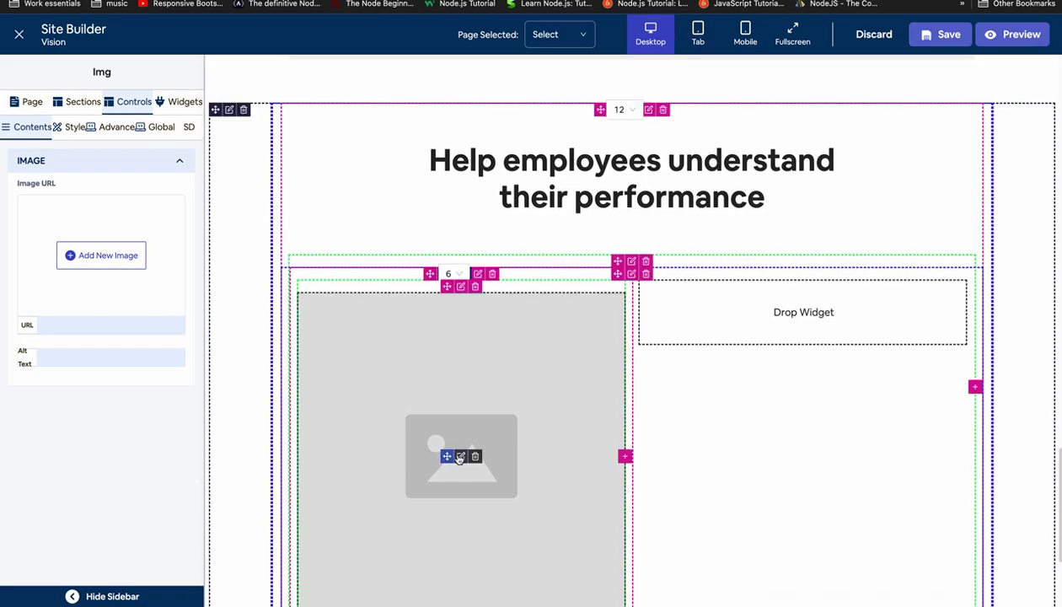
Upload ic1.svg from the template1-assets folder and use it as the first card's image.
left_click(116, 261)
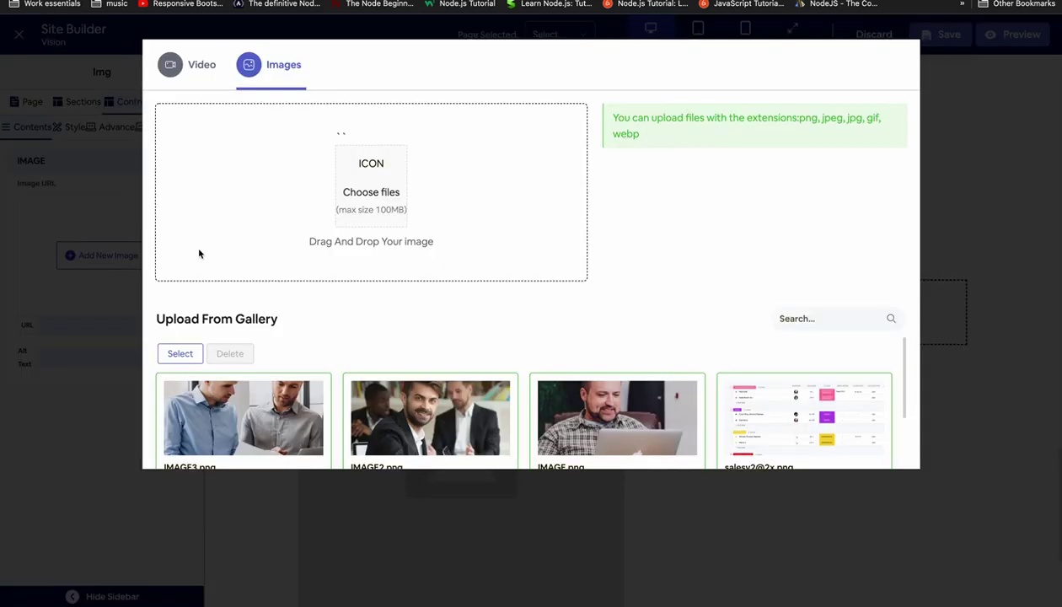
left_click(379, 203)
scroll(425, 251, "down", 2)
scroll(425, 252, "down", 2)
scroll(426, 248, "up", 3)
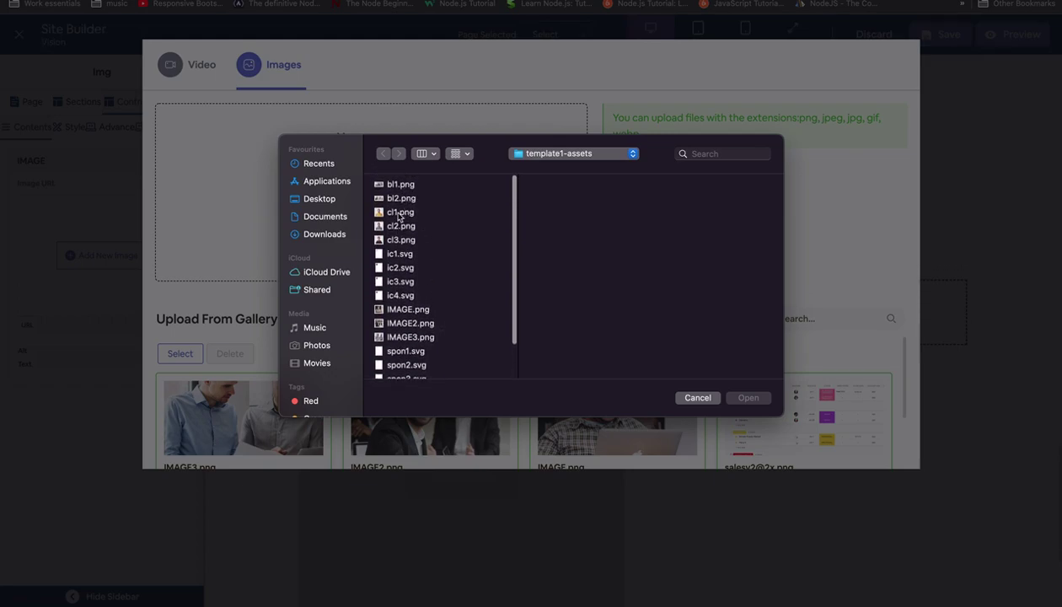
left_click(397, 255)
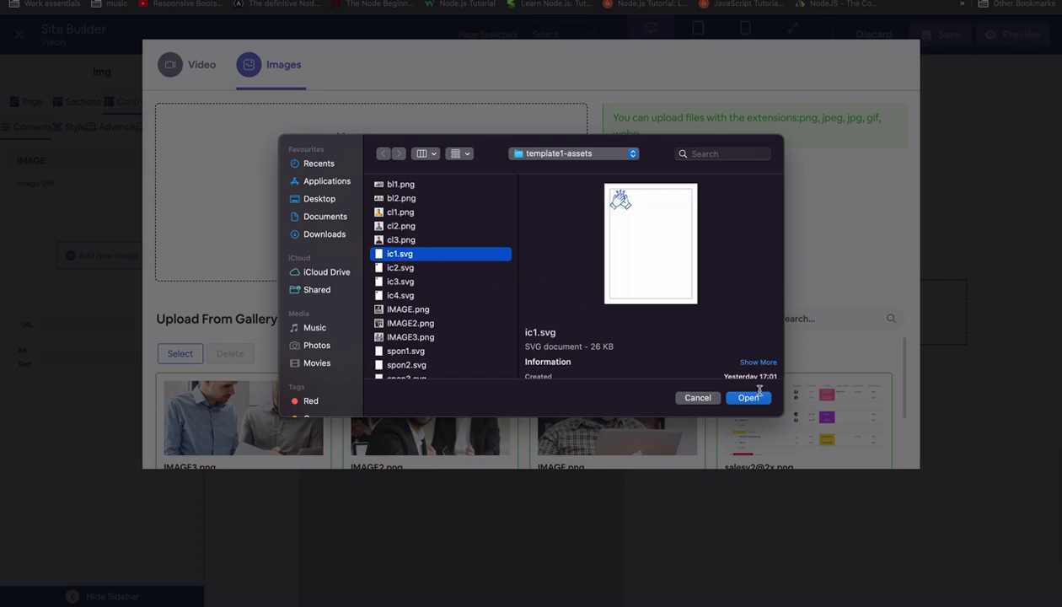
left_click(749, 397)
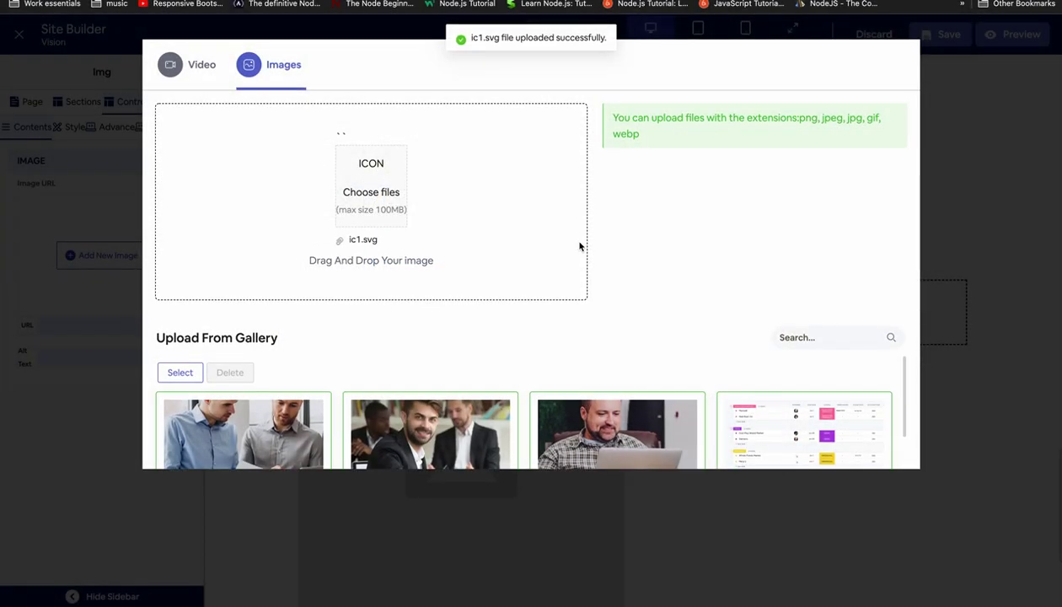
scroll(488, 252, "down", 3)
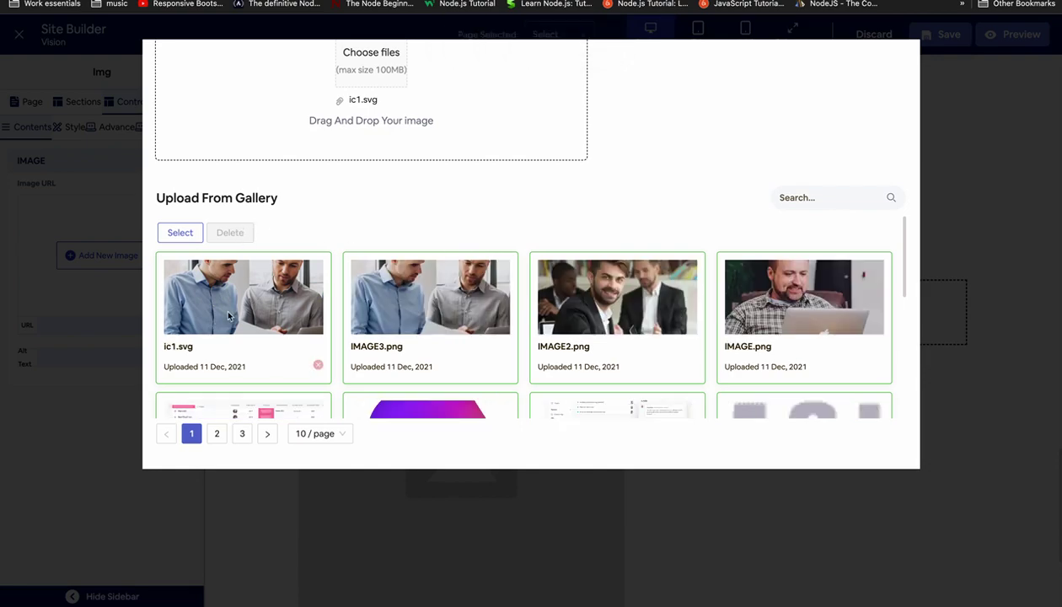
left_click(180, 232)
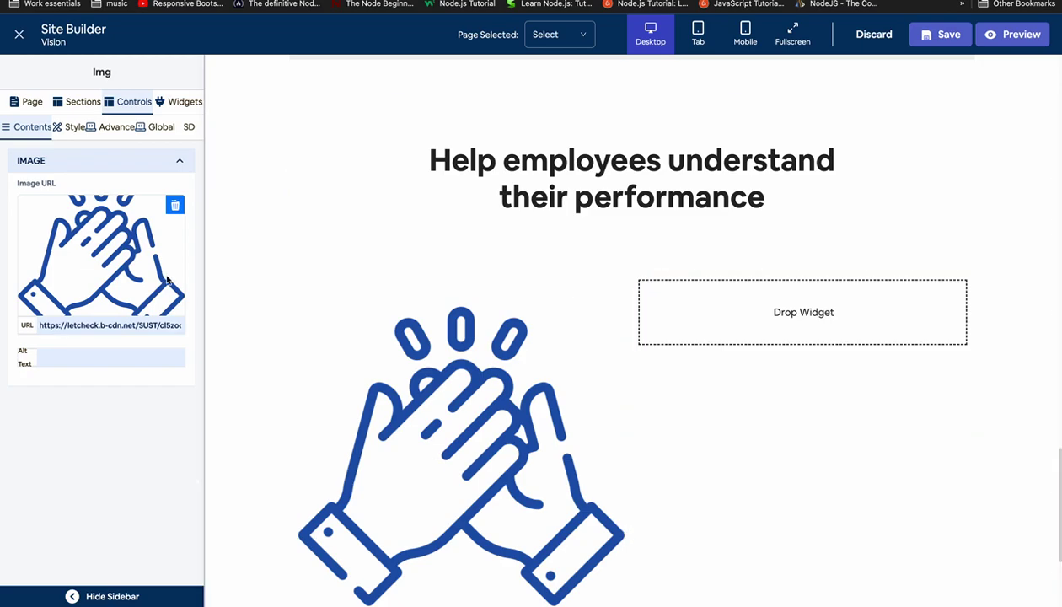
Inspect the icon's size in the Figma design and set its width, max width and height to 80px.
left_click(75, 126)
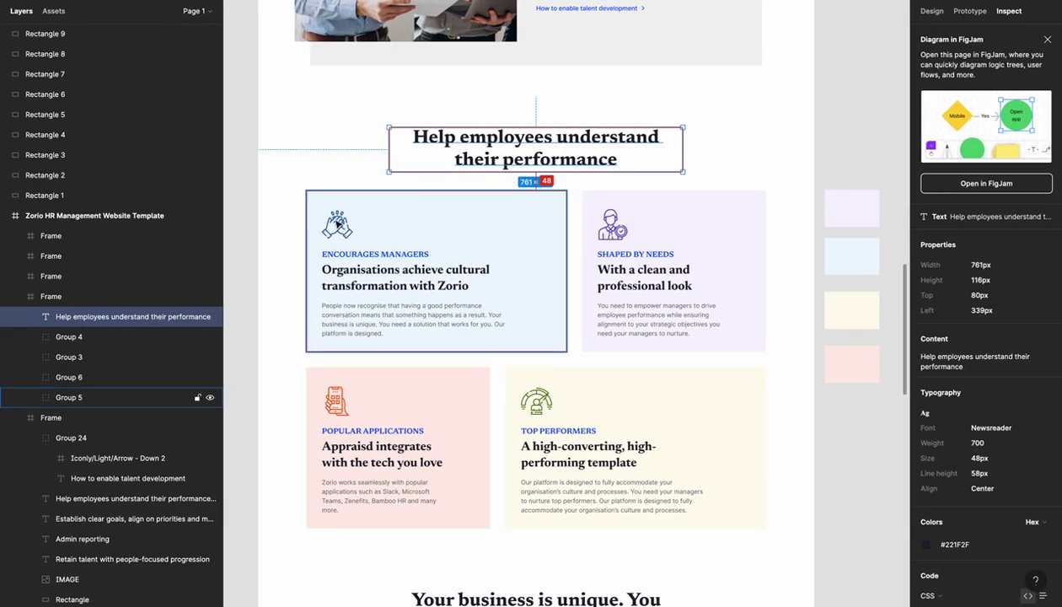
double_click(339, 224)
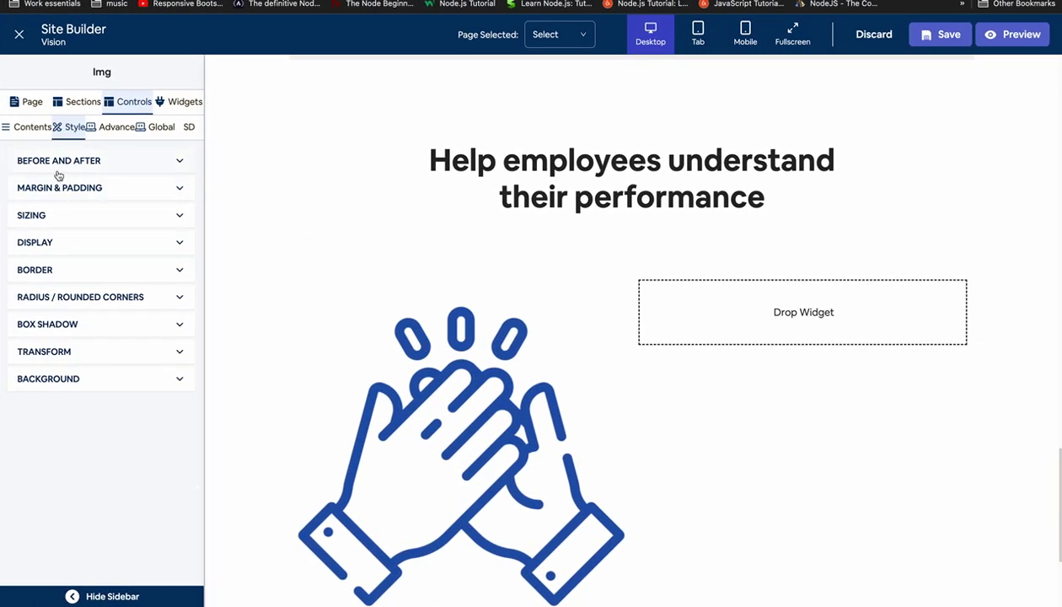
left_click(55, 216)
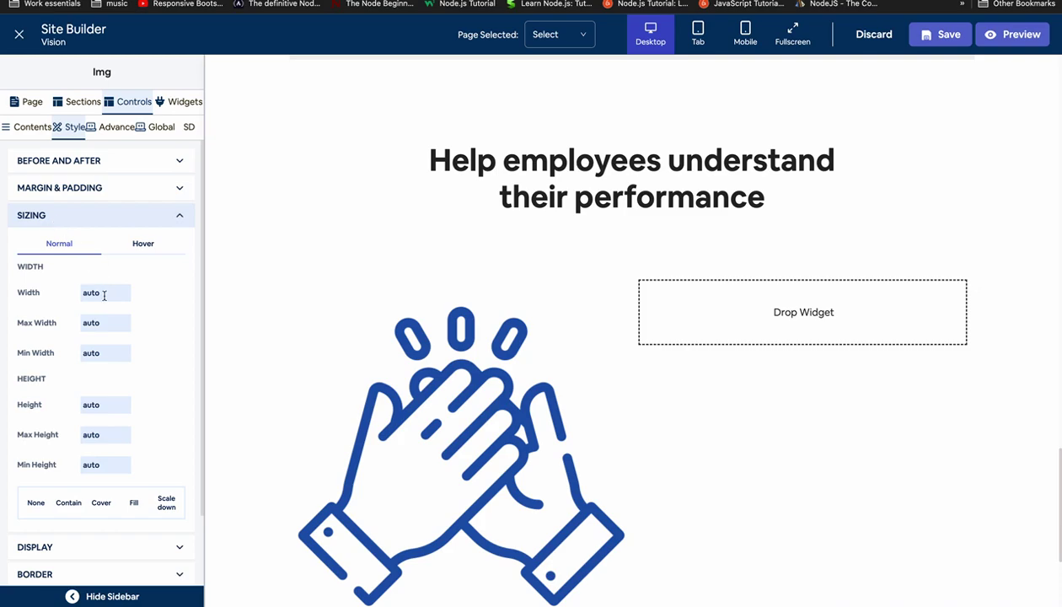
key("ctrl+a")
type("80px")
double_click(97, 324)
type("8")
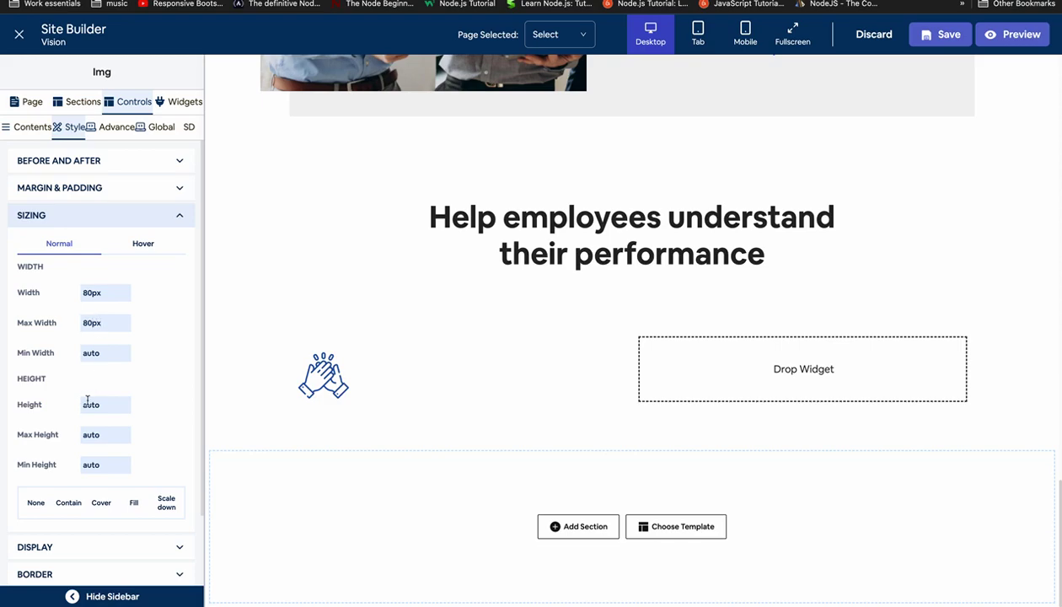
double_click(93, 406)
type("80px")
left_click(85, 217)
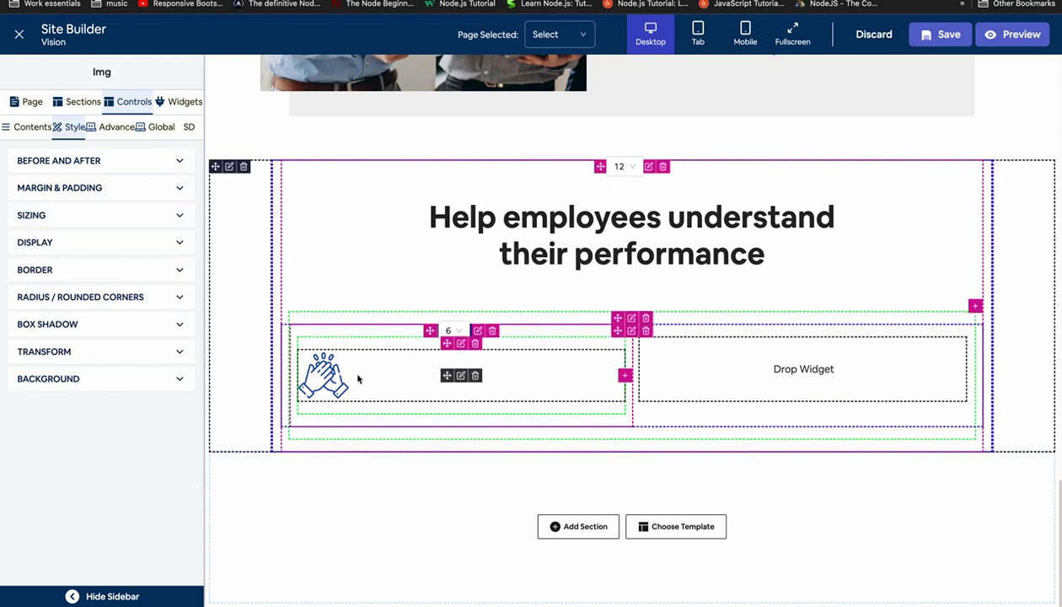
Add a bottom margin to the icon and compare its spacing with the Figma design.
left_click(104, 190)
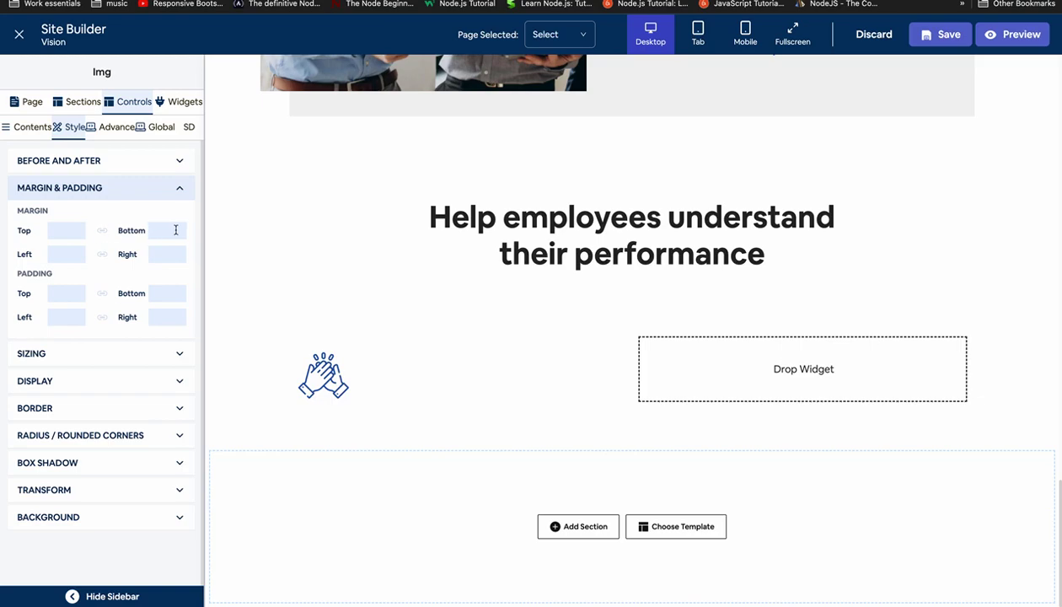
left_click(128, 189)
key("ctrl+Left")
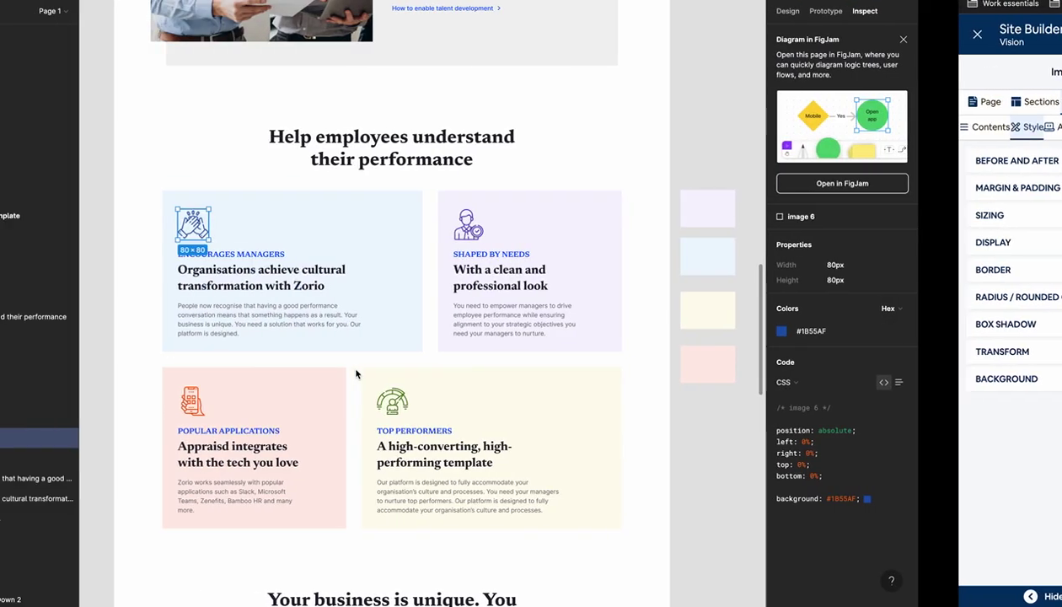
key("ctrl+Right")
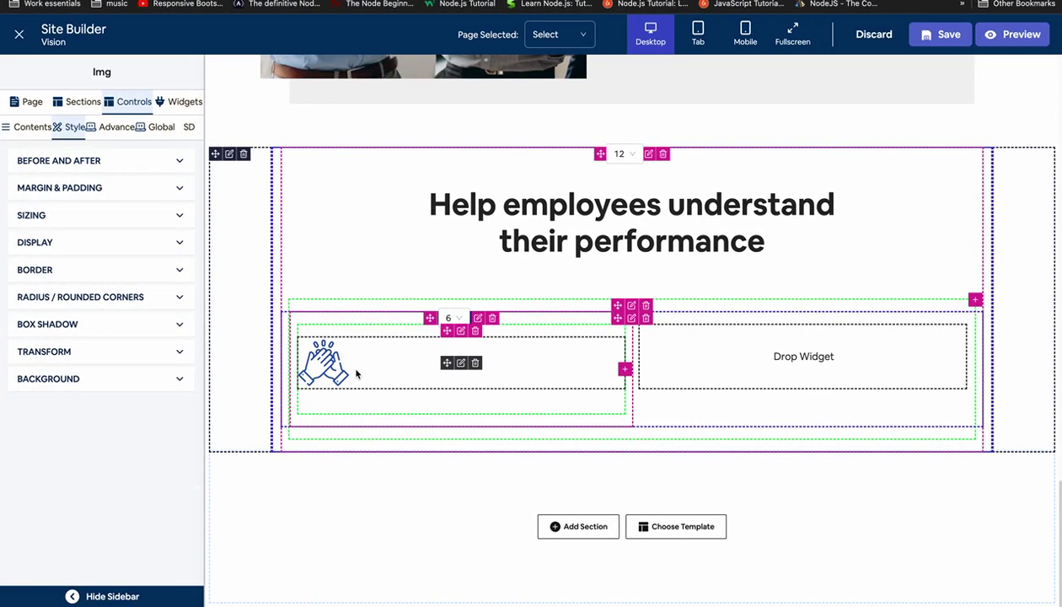
Add a heading beneath the icon in the first card and set its type to H3.
left_click(176, 100)
left_click_drag(70, 221, 346, 368)
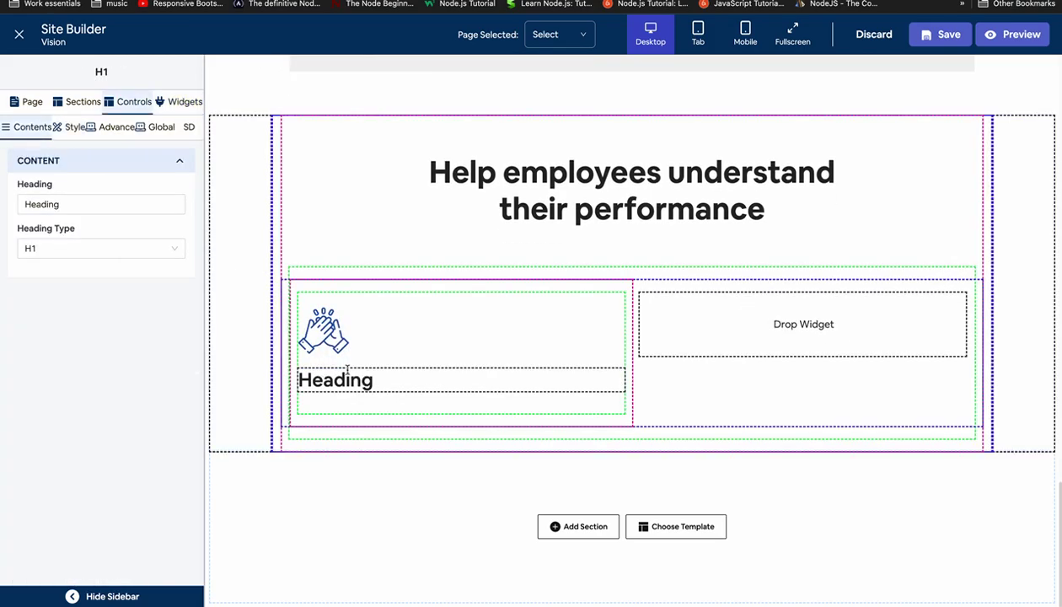
left_click(84, 248)
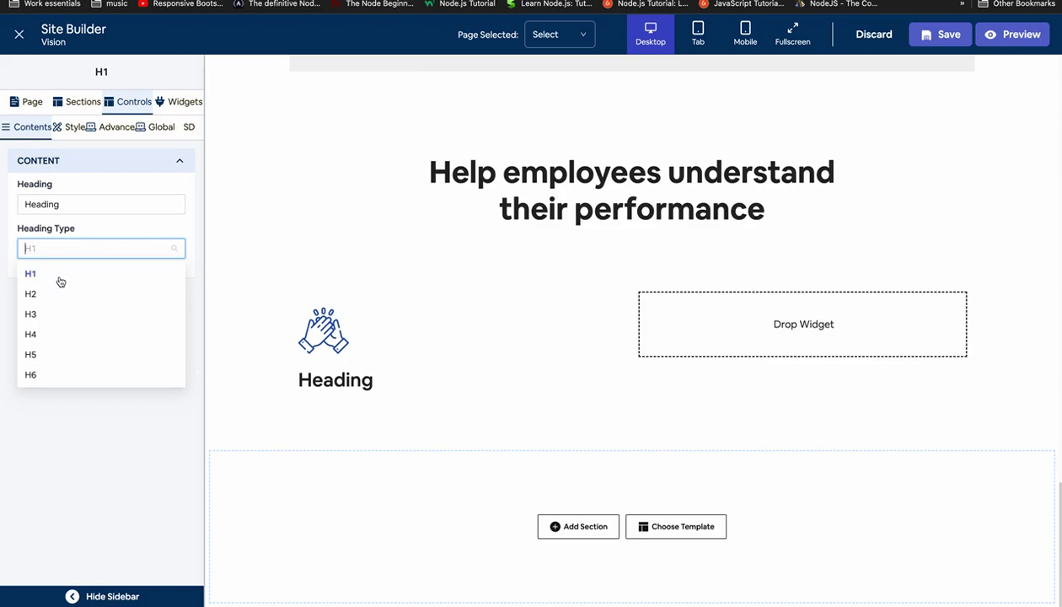
left_click(33, 310)
Look up the first card's label in the Figma design and set the H3 heading's text to "Encourages managers".
left_click(66, 204)
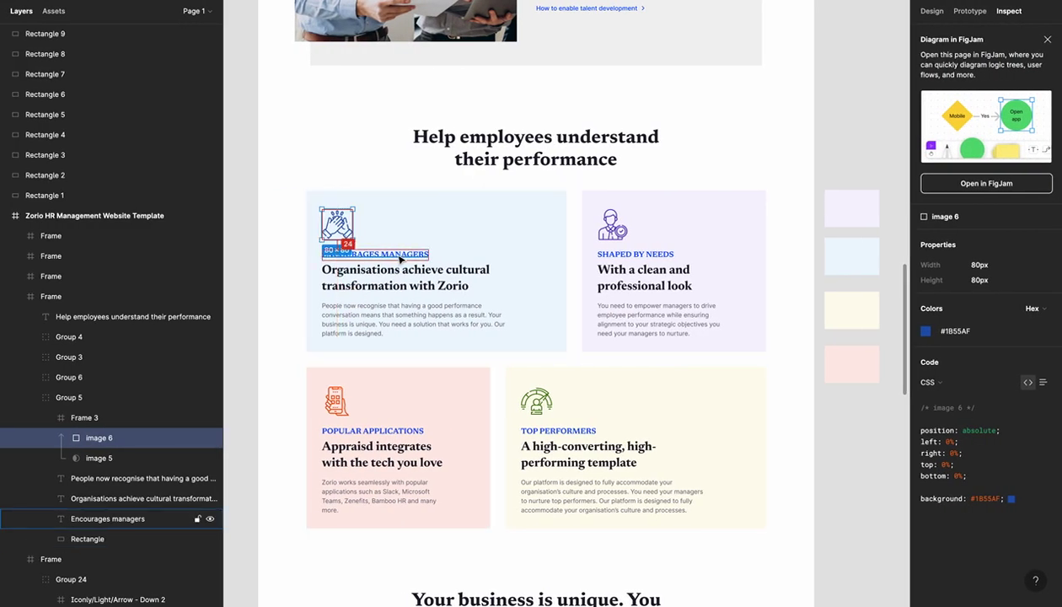
left_click(400, 257)
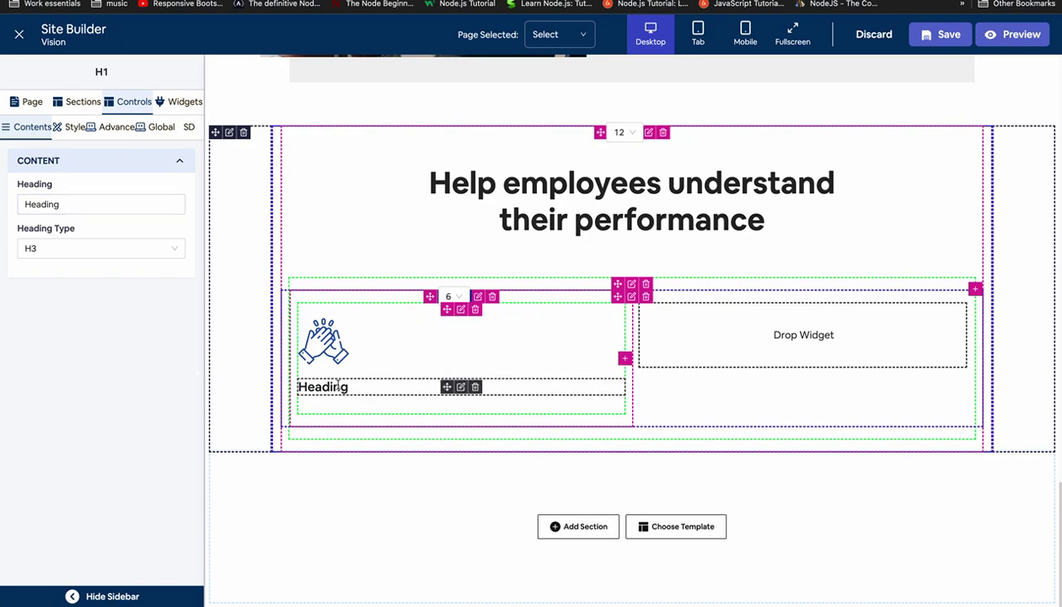
double_click(47, 203)
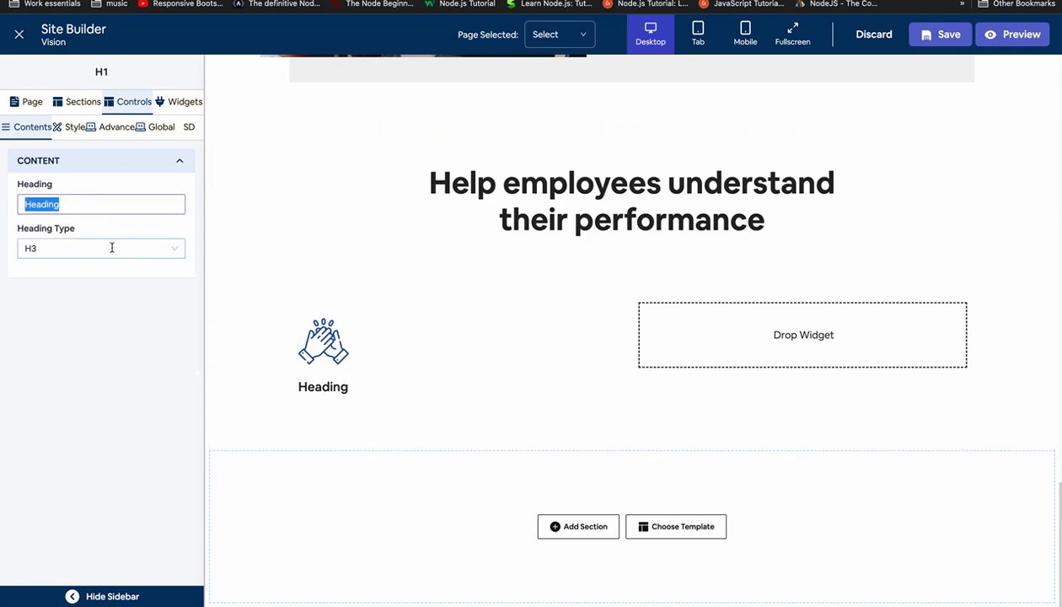
type("Encourages managers")
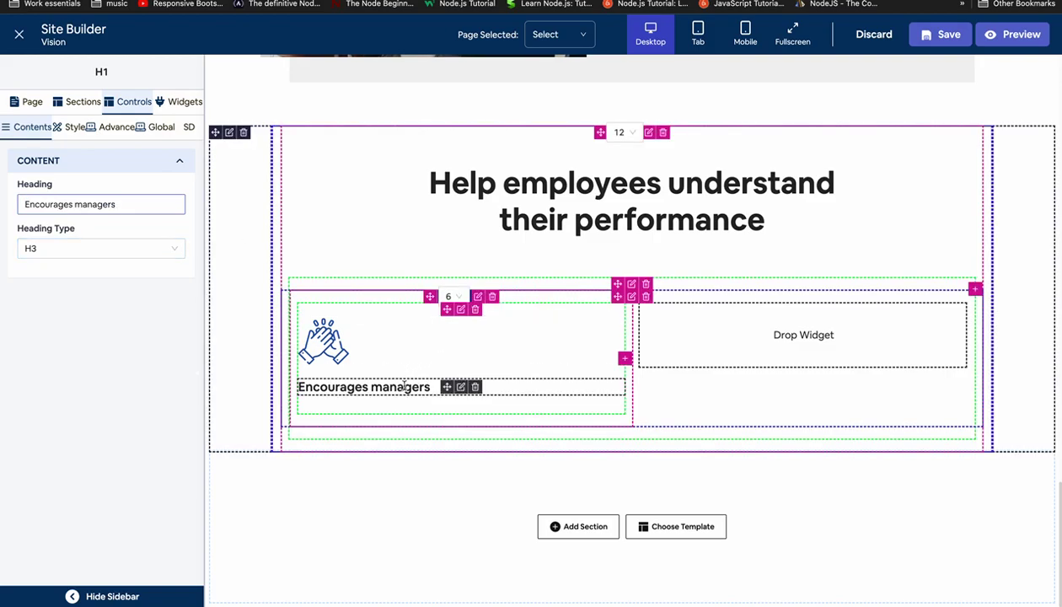
Look up the label's color in the Figma design and set the "Encourages managers" heading's text color to hex 044FFF.
key("ctrl+Left")
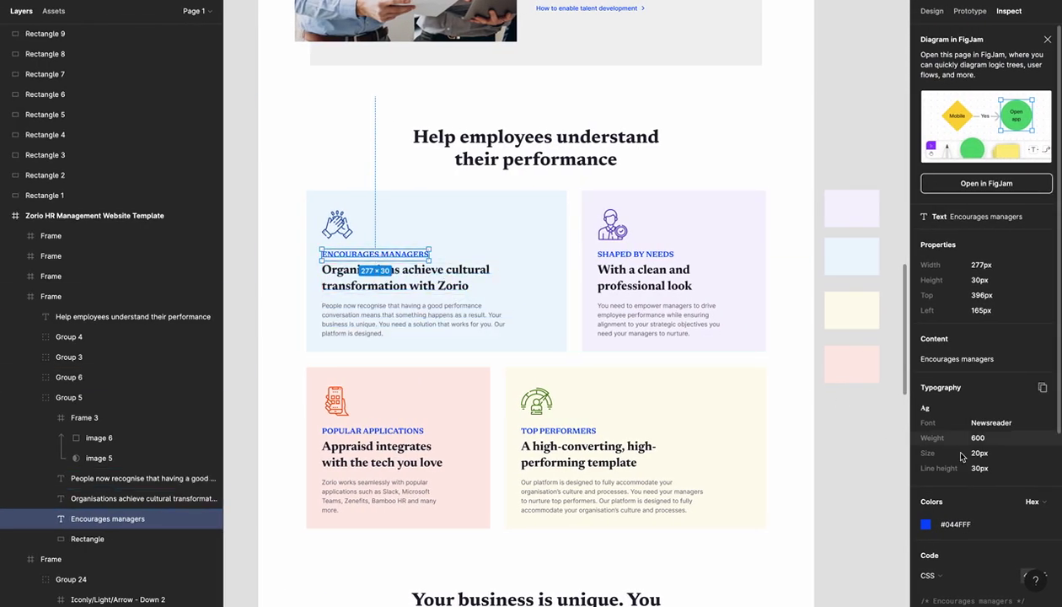
key("ctrl+Right")
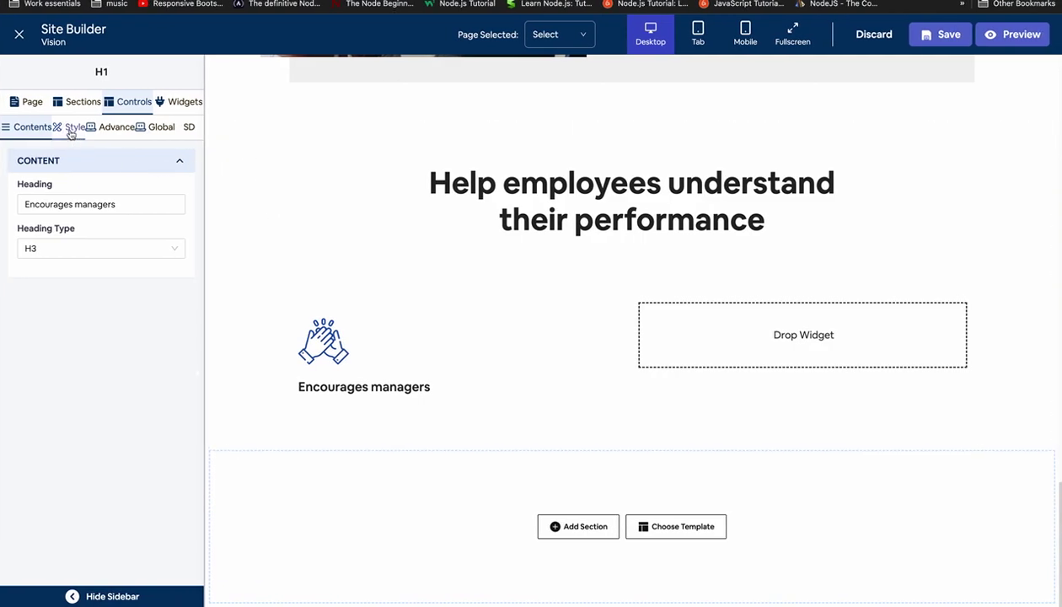
left_click(71, 130)
left_click(113, 127)
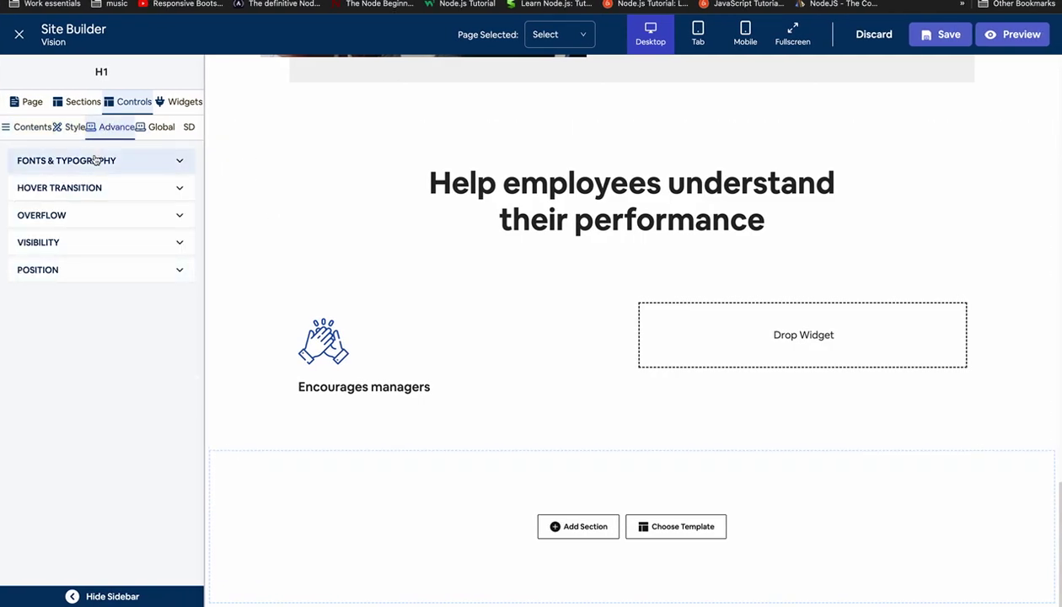
left_click(161, 473)
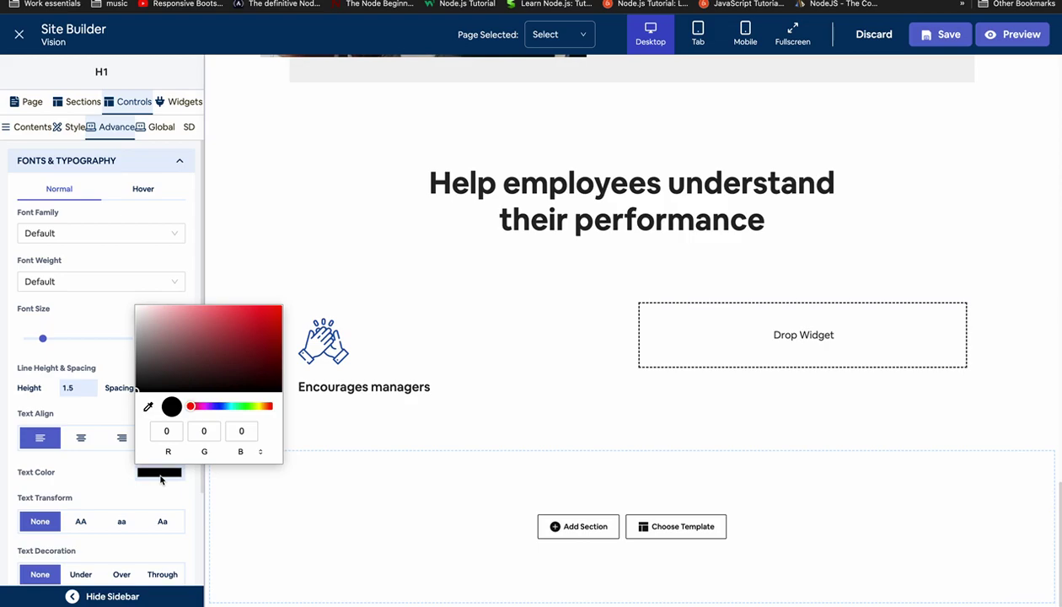
left_click(170, 452)
left_click(168, 452)
left_click(175, 453)
left_click(176, 454)
left_click(203, 431)
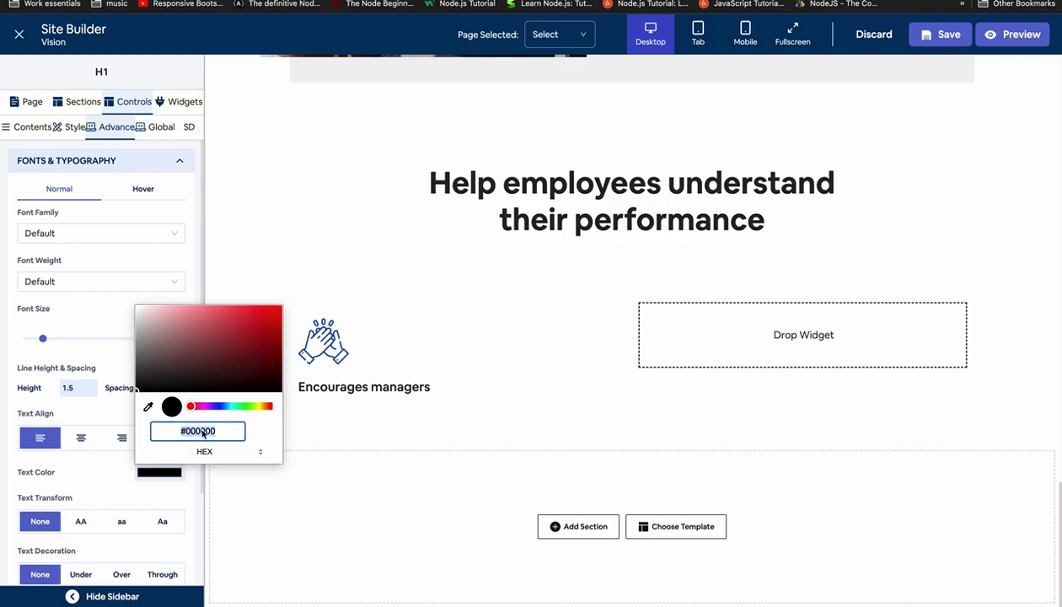
key("BackSpace")
type("044FFF")
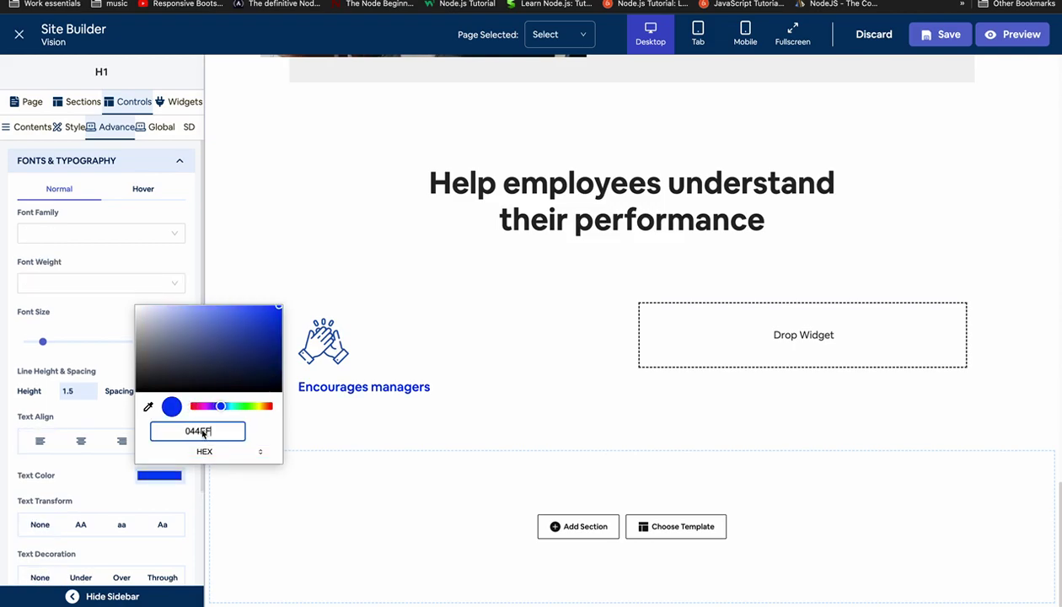
left_click(161, 477)
left_click(152, 477)
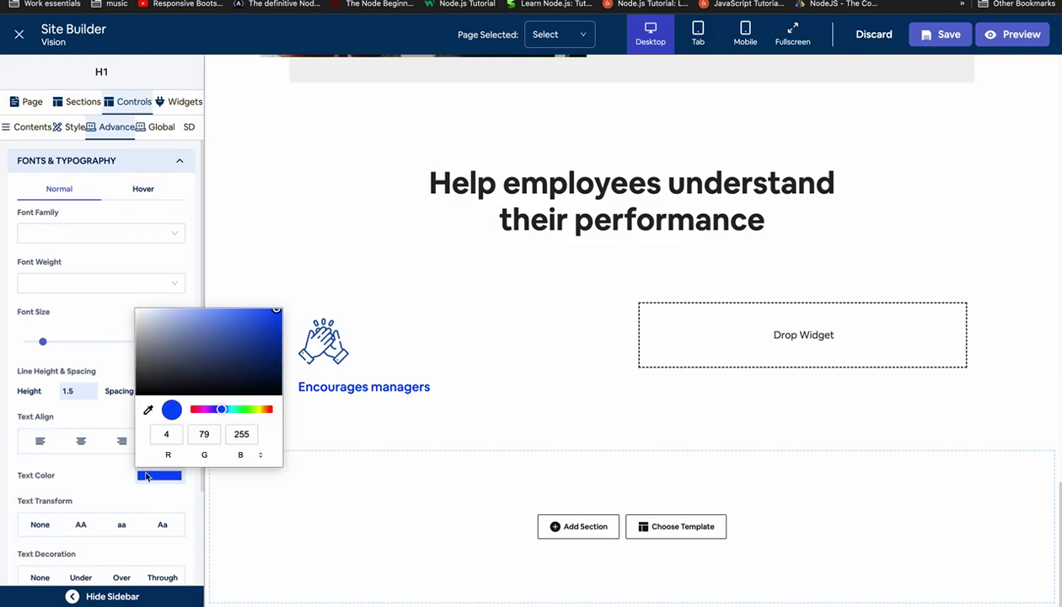
left_click(116, 477)
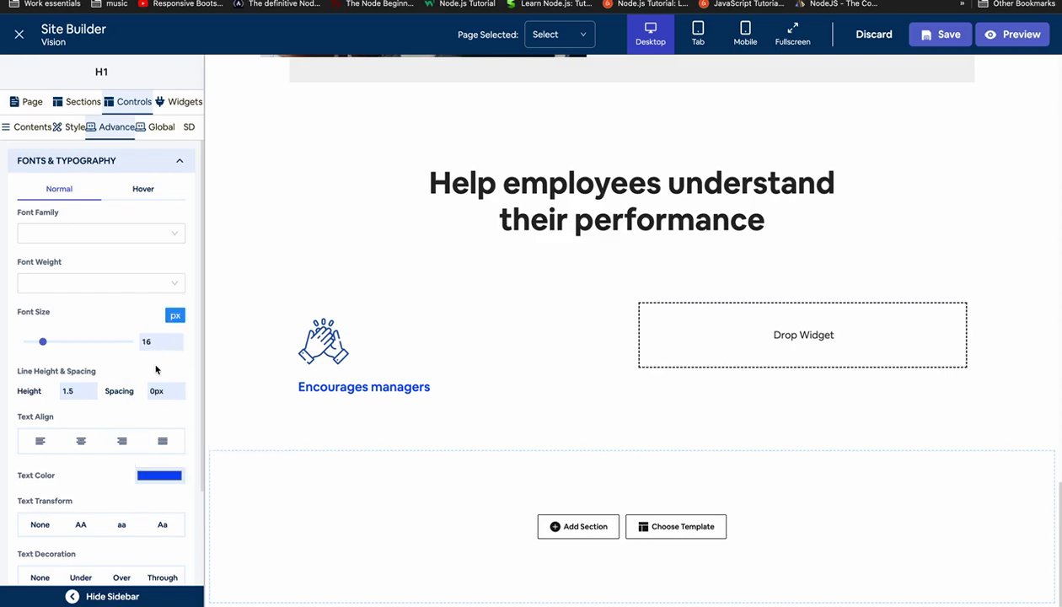
Match the "Encourages managers" heading's typography to the Figma design: weight 600 (Semi-Bold), font size 20 px and line height 30px.
key("ctrl+Left")
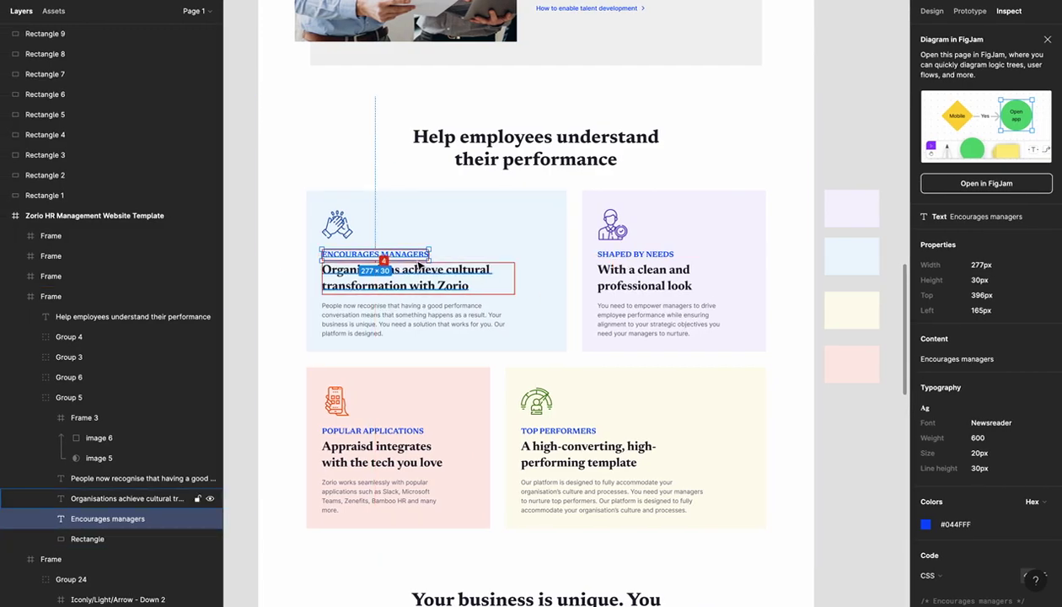
key("ctrl+Right")
left_click(74, 285)
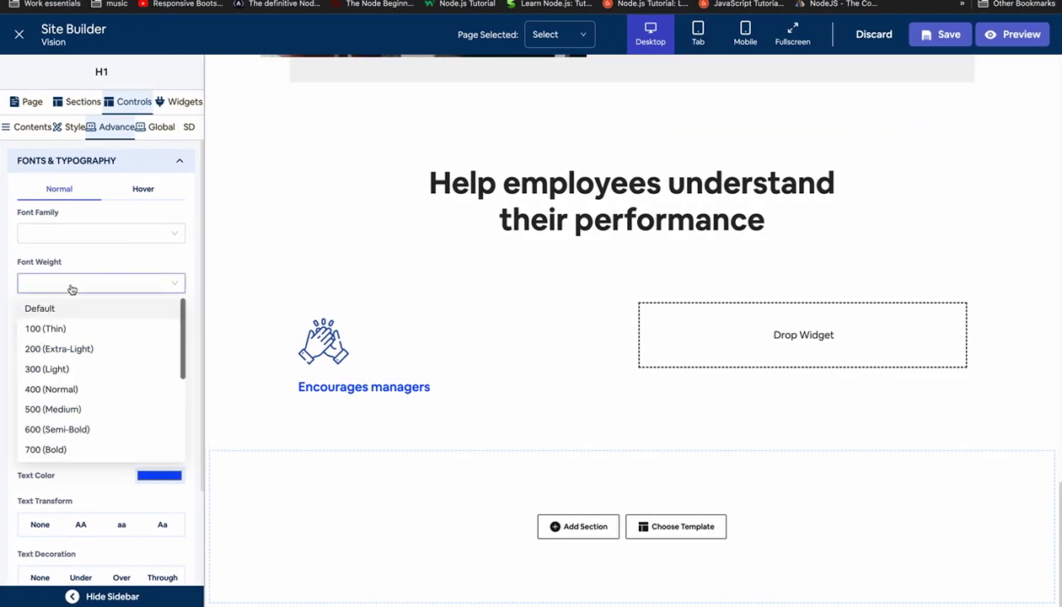
left_click(61, 428)
double_click(164, 337)
type("20")
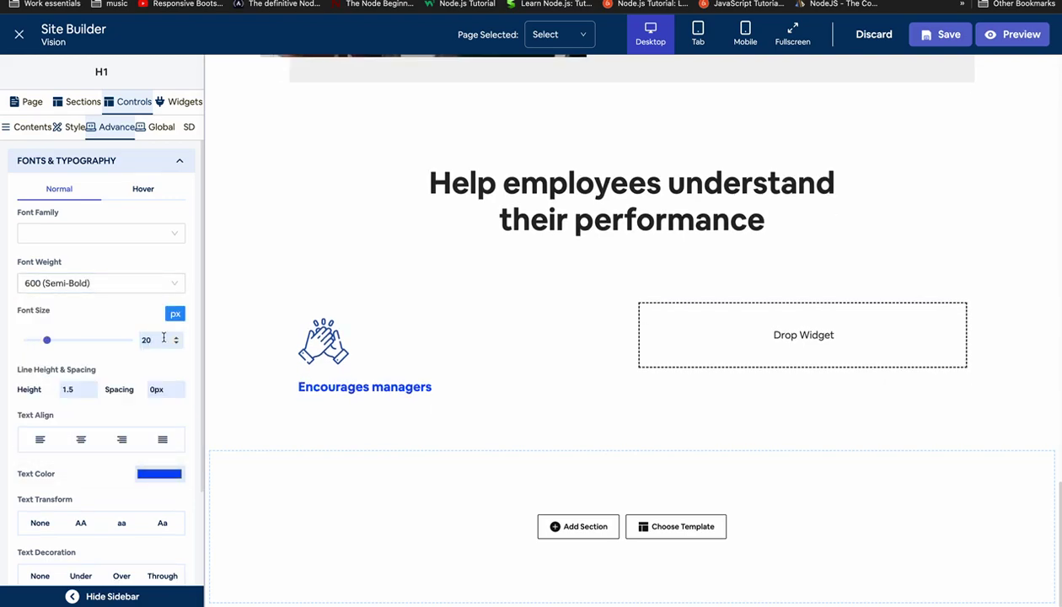
type("30px")
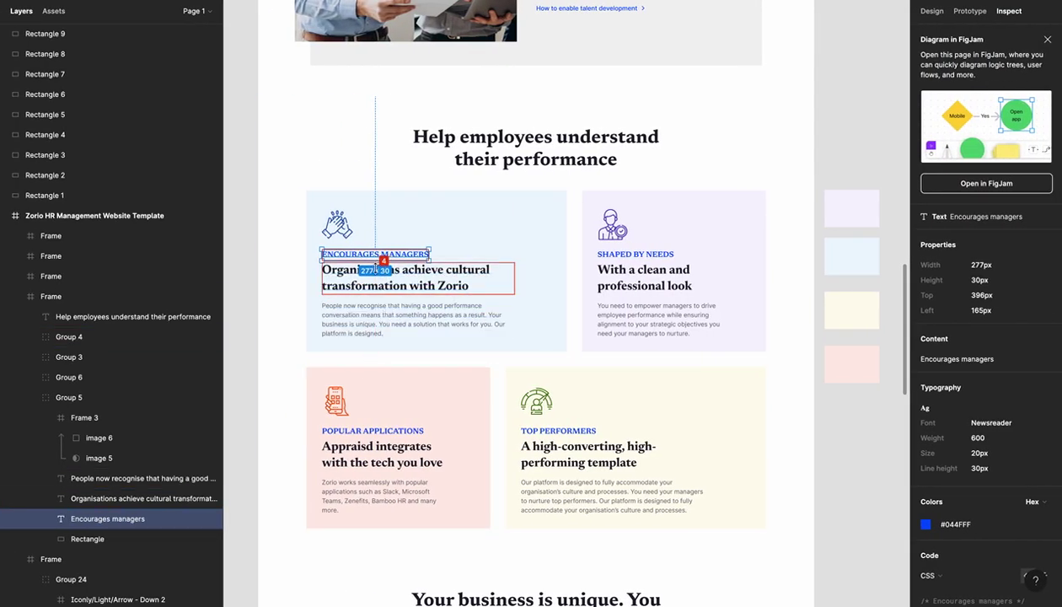
key("ctrl+Right")
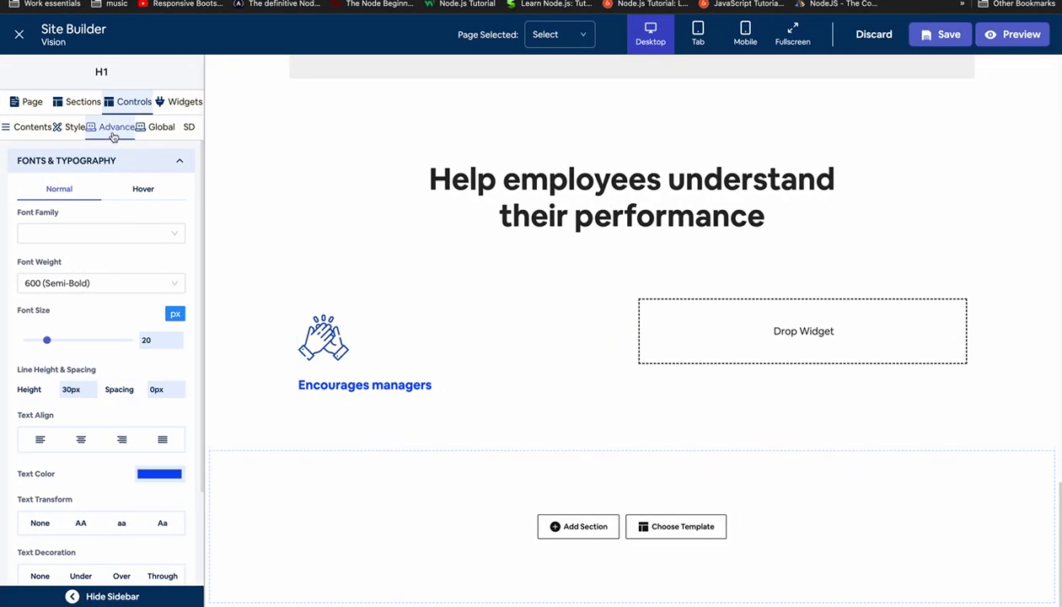
Add a second heading beneath the label and set its text to "Organisations achieve cultural transformation with Zorio", copied from the Figma design.
left_click(175, 103)
left_click_drag(73, 256, 318, 395)
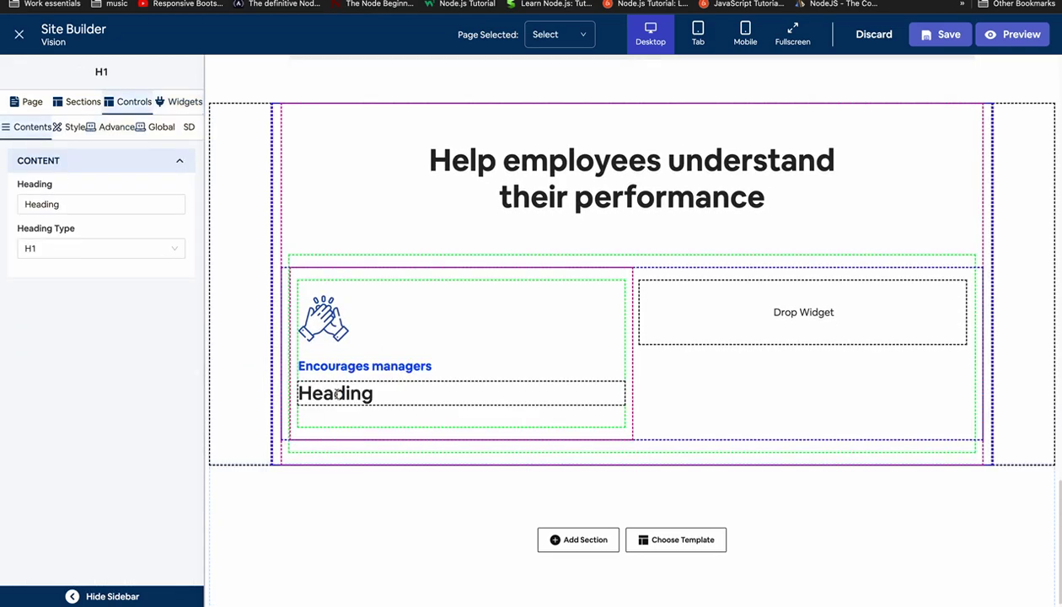
key("ctrl+Left")
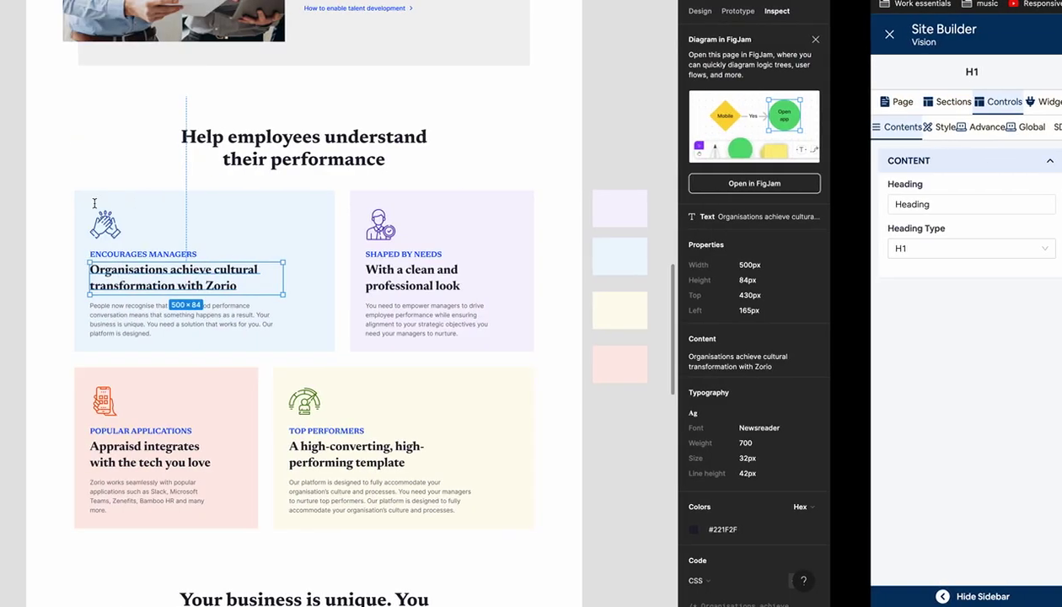
key("ctrl+Right")
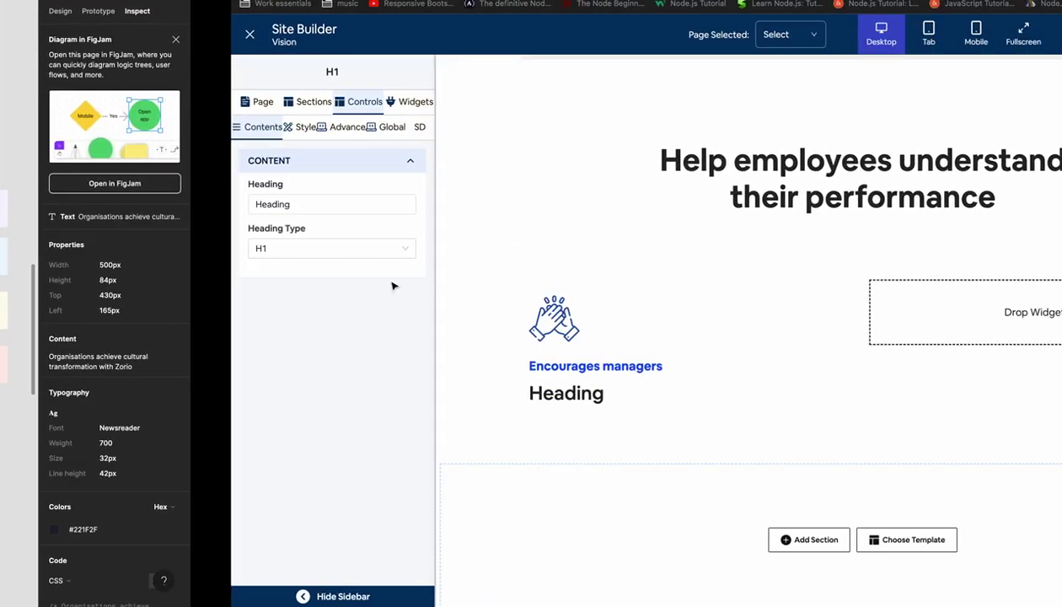
double_click(74, 204)
type("Organisations achieve cultural transformation with Zorio")
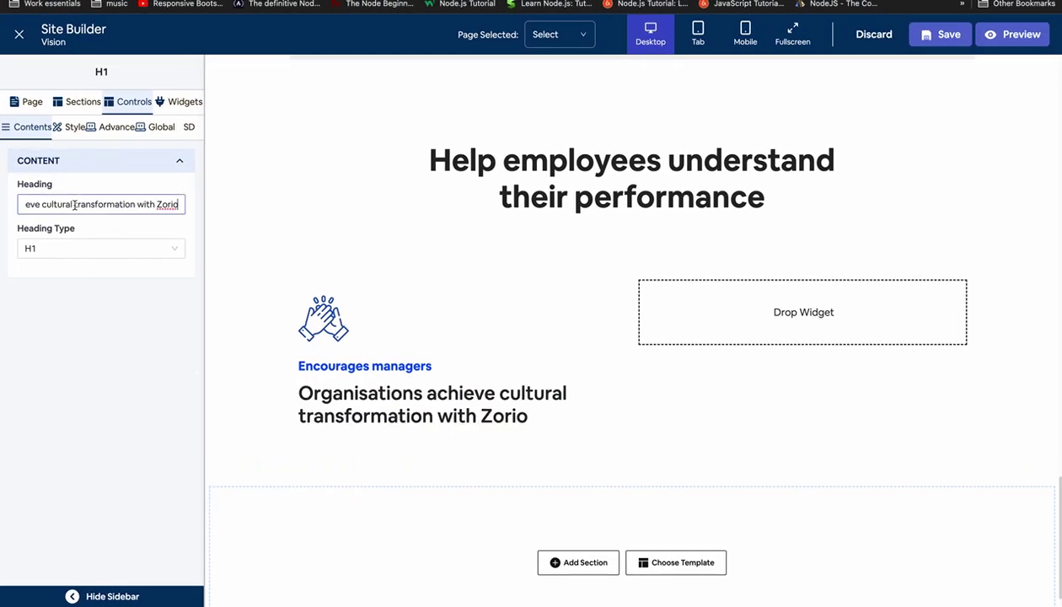
left_click(112, 218)
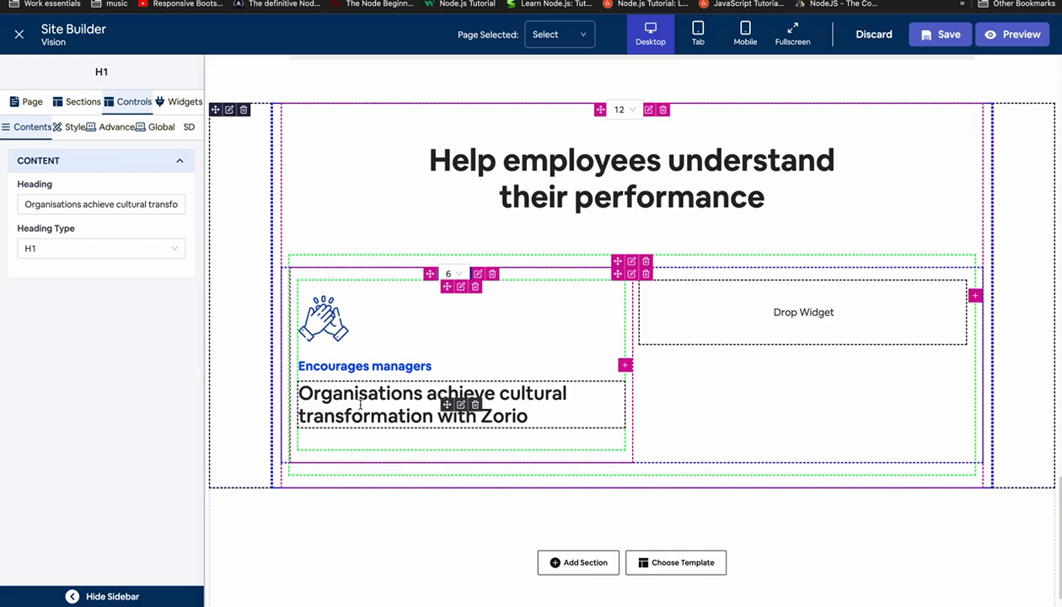
Compare the second heading with the Figma design and set its heading type to H2.
key("ctrl+Left")
key("ctrl+Right")
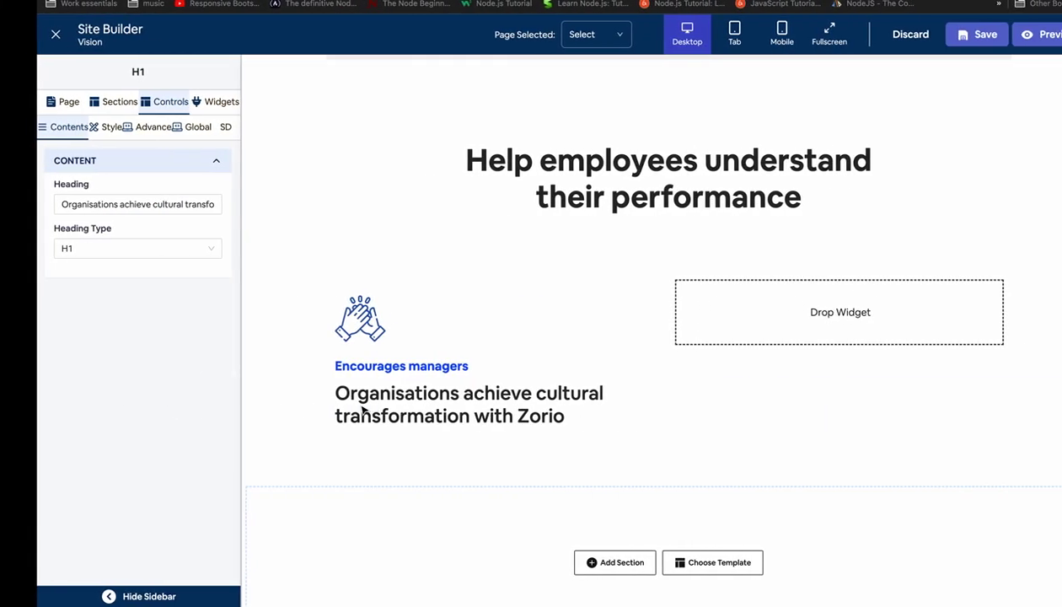
left_click(90, 249)
left_click(65, 294)
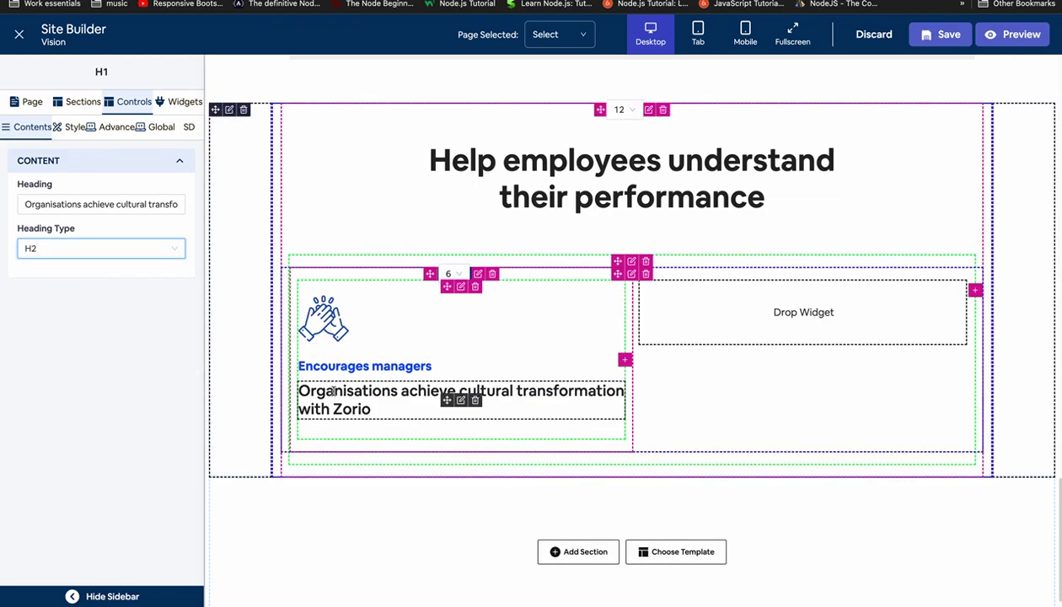
Match the H2 heading's typography to the Figma design: weight 700 (Bold), font size 32 px and line height 42px.
left_click(90, 127)
left_click(92, 160)
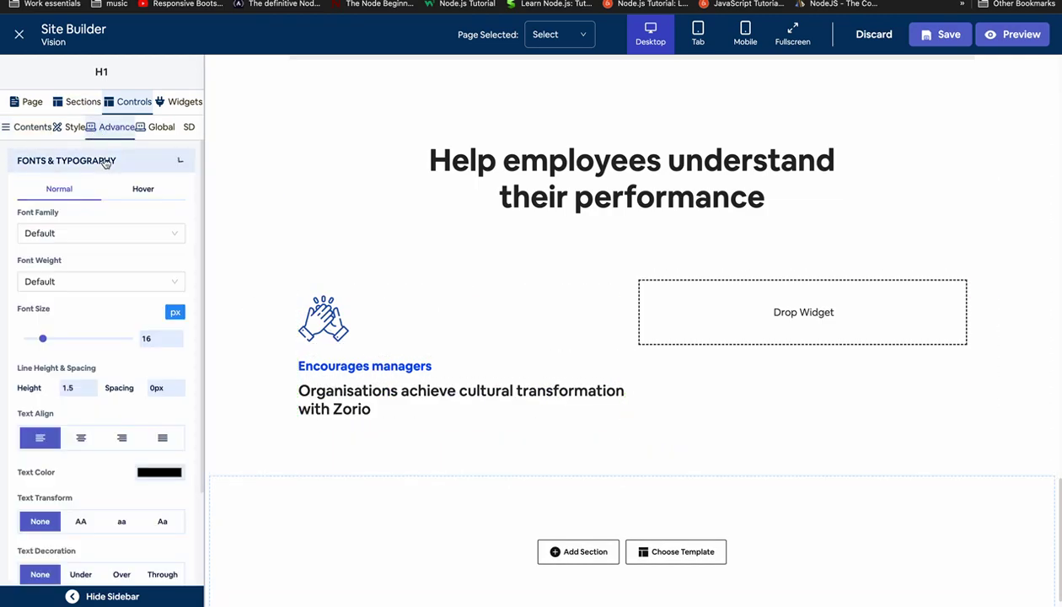
key("ctrl+Left")
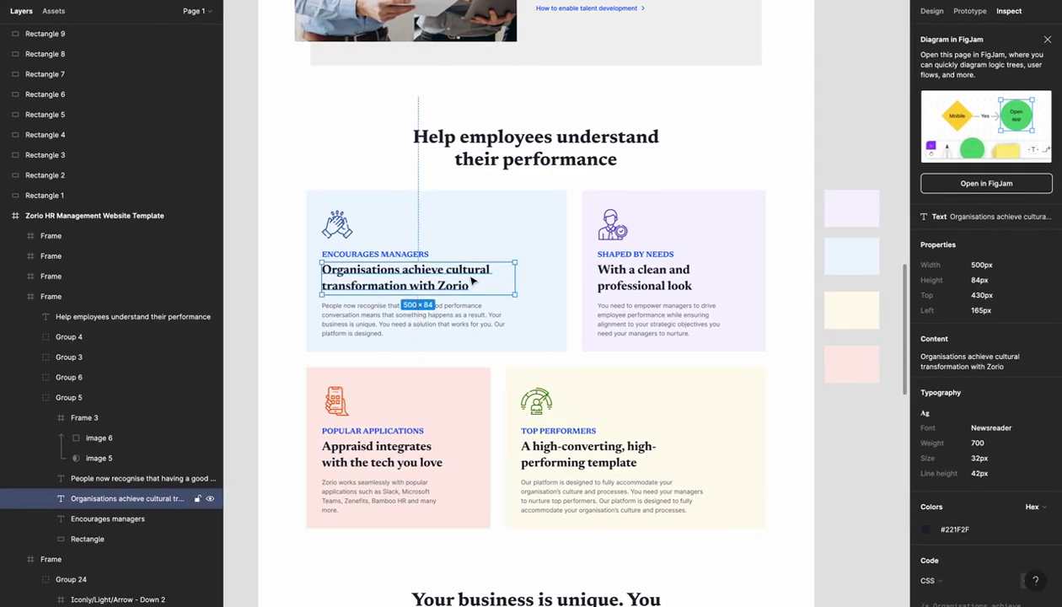
key("ctrl+Right")
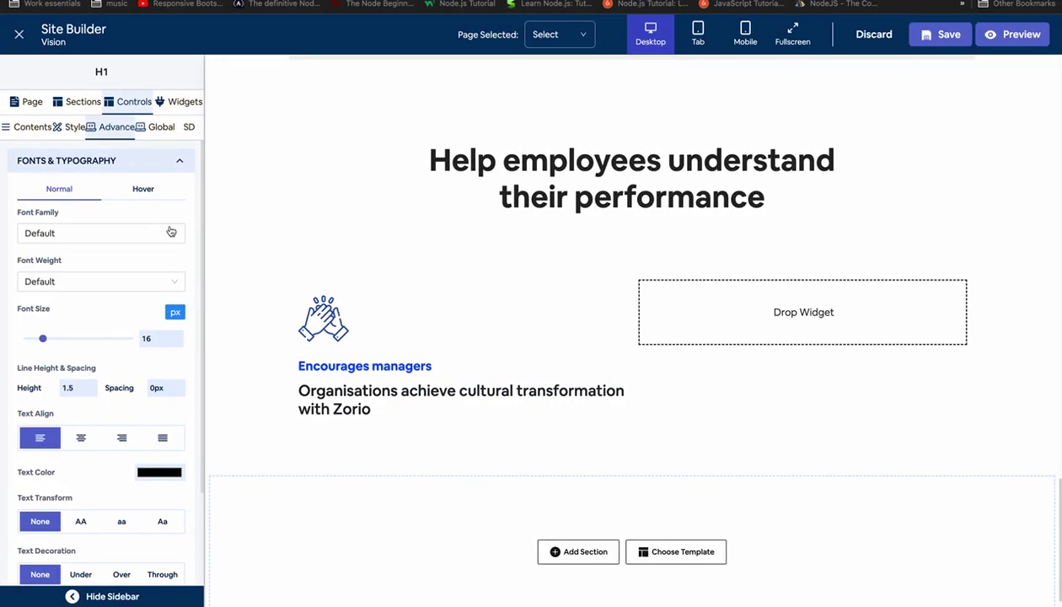
left_click(69, 287)
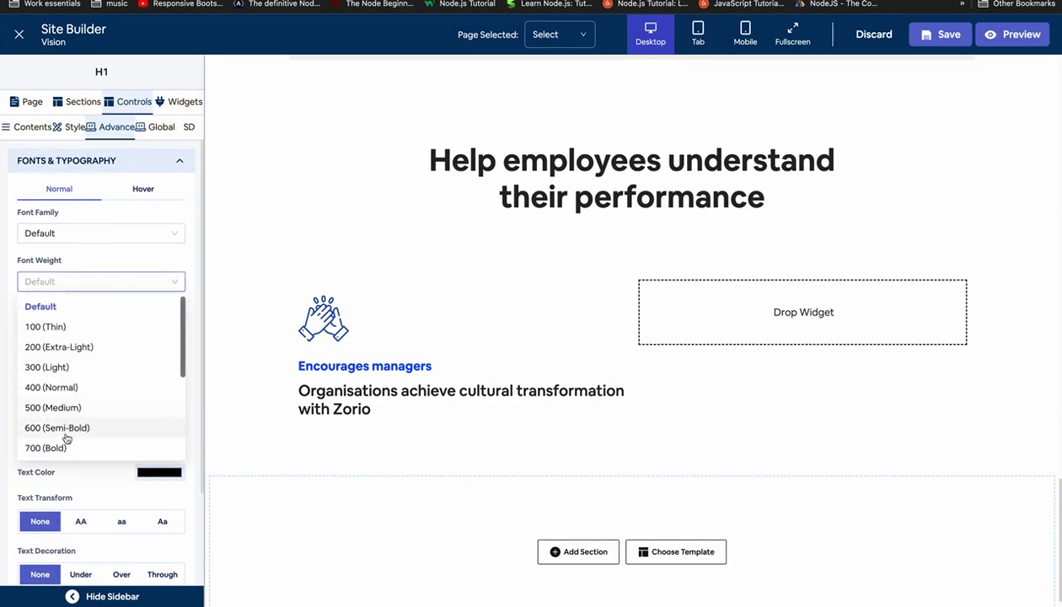
left_click(66, 448)
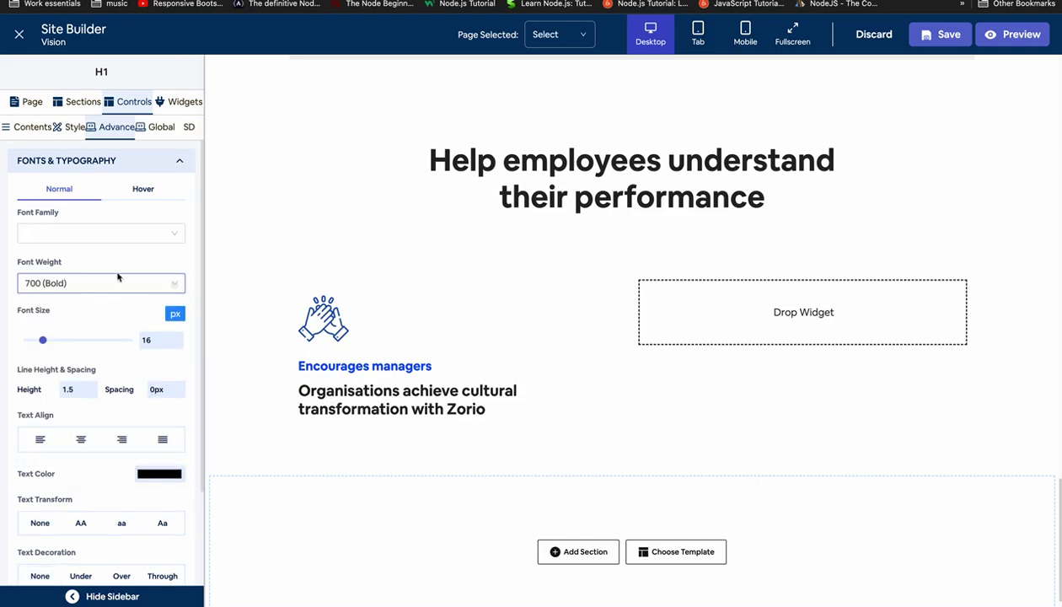
double_click(152, 334)
type("32")
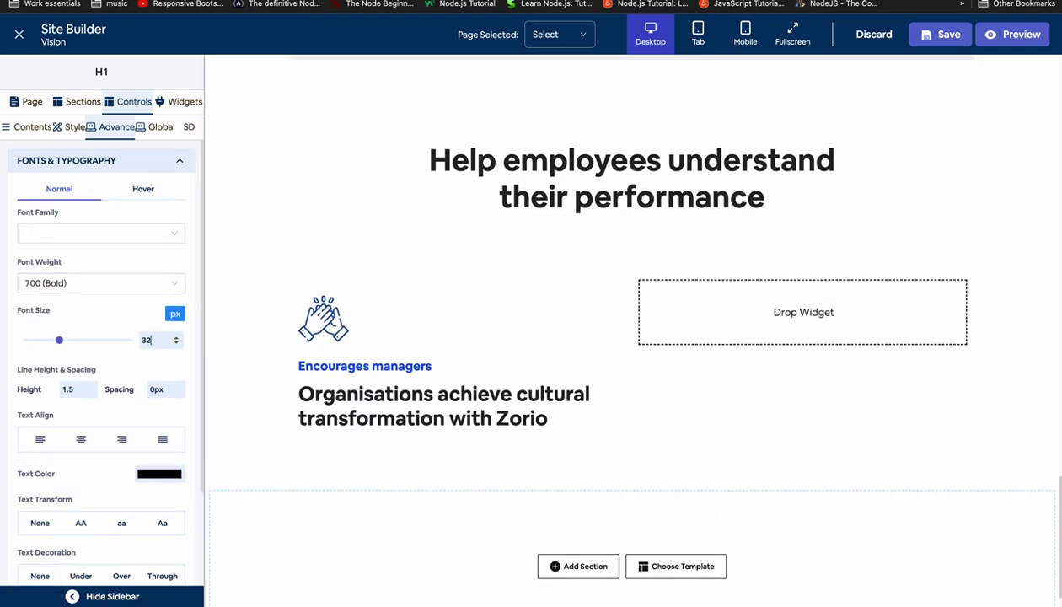
double_click(74, 387)
type("42px")
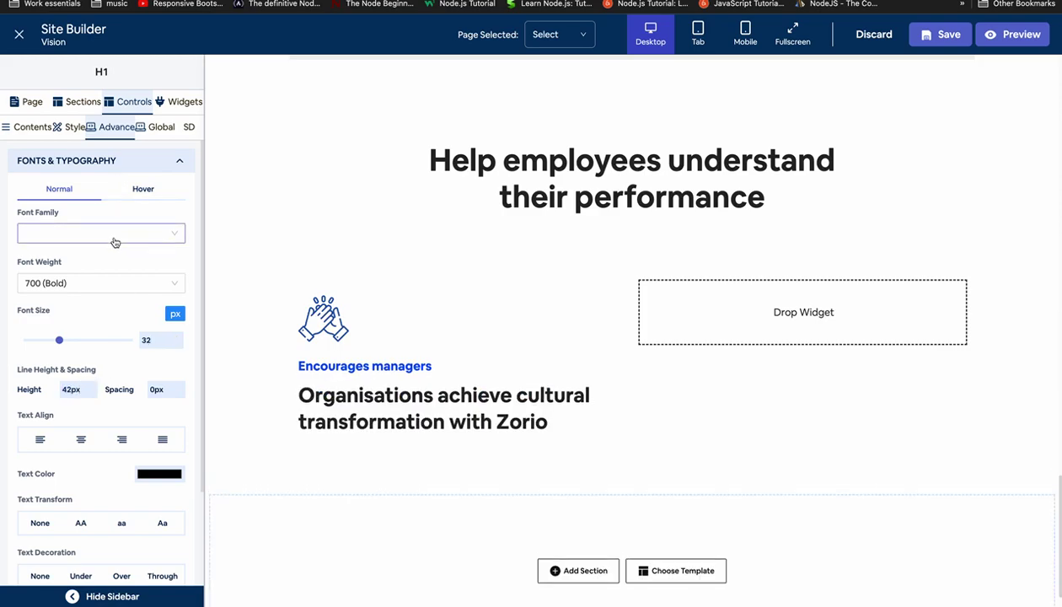
Measure the spacing around the card's H2 heading in the Figma design and enter a top margin of 4 for it.
key("ctrl+Left")
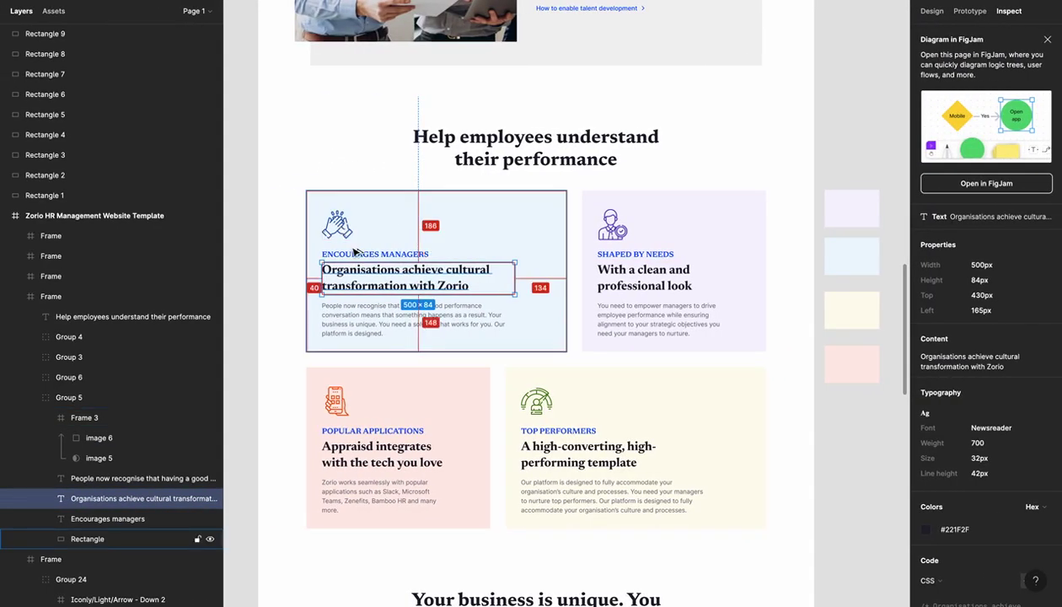
key("ctrl+Right")
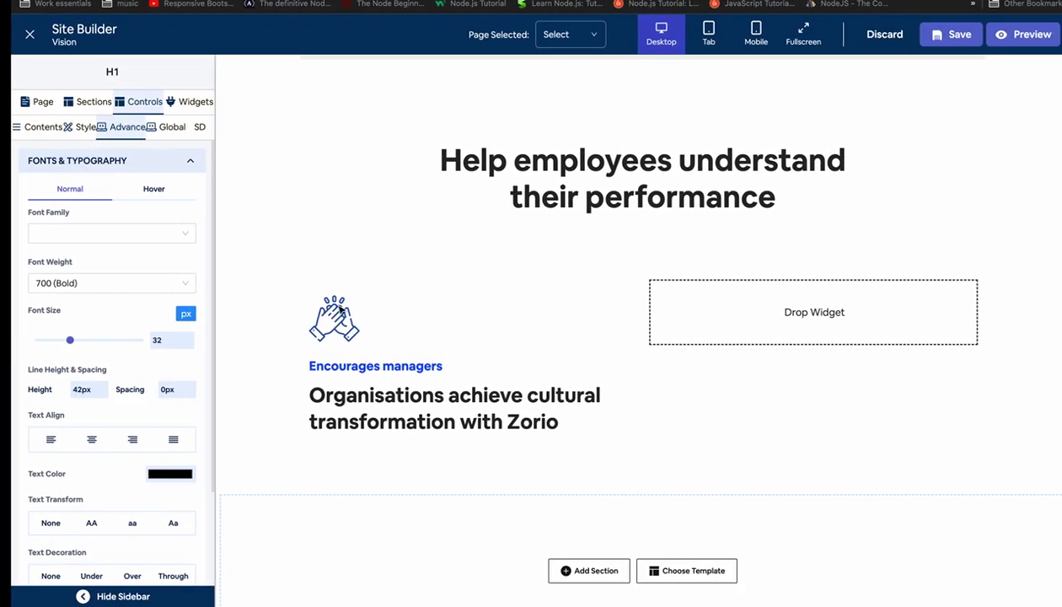
key("ctrl+Left")
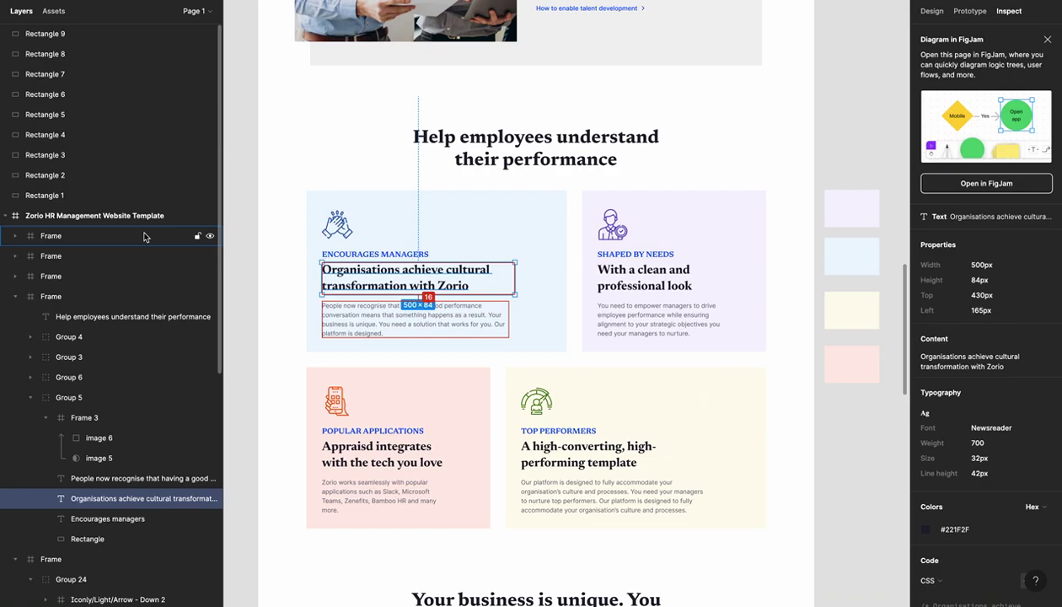
key("ctrl+Right")
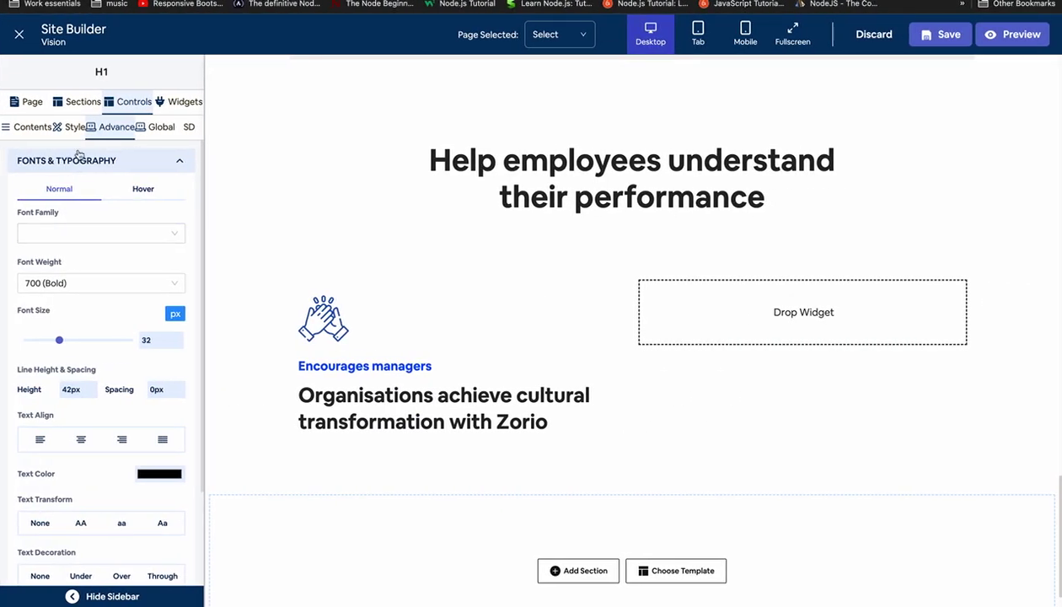
left_click(80, 162)
left_click(74, 126)
left_click(69, 187)
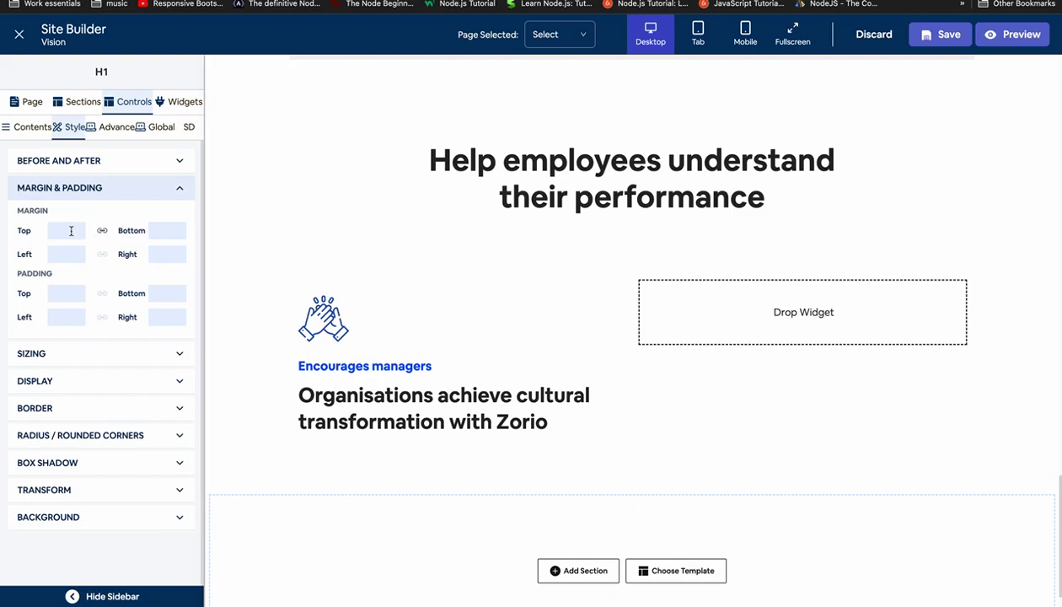
type("4")
left_click(150, 188)
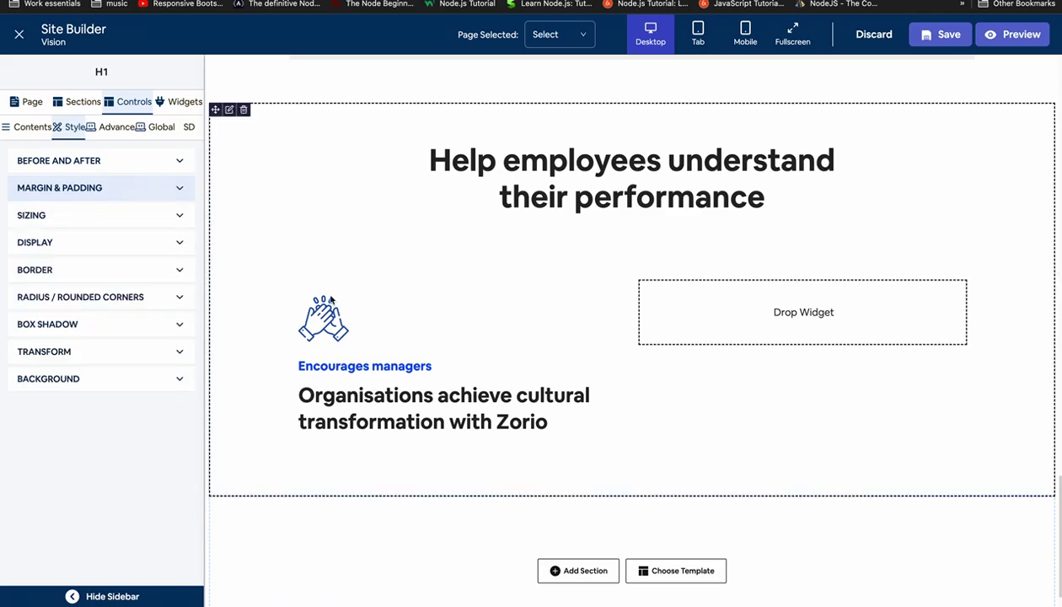
Add a Text widget beneath the card's H2 and replace its placeholder with the "People now recognise that having a good performance conversation" paragraph from the Figma design.
left_click(179, 101)
scroll(128, 271, "down", 3)
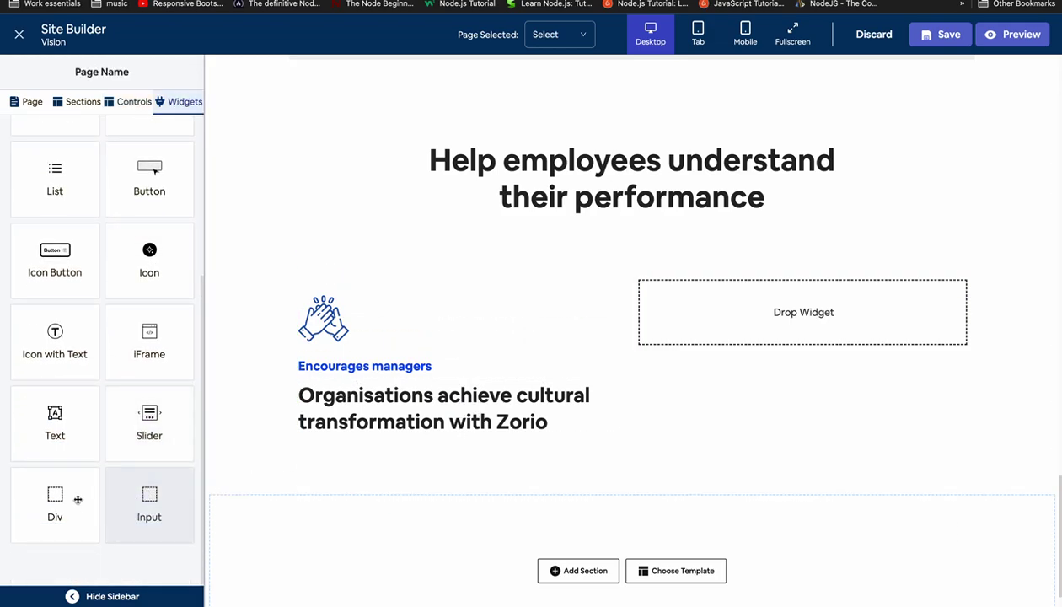
scroll(56, 431, "up", 4)
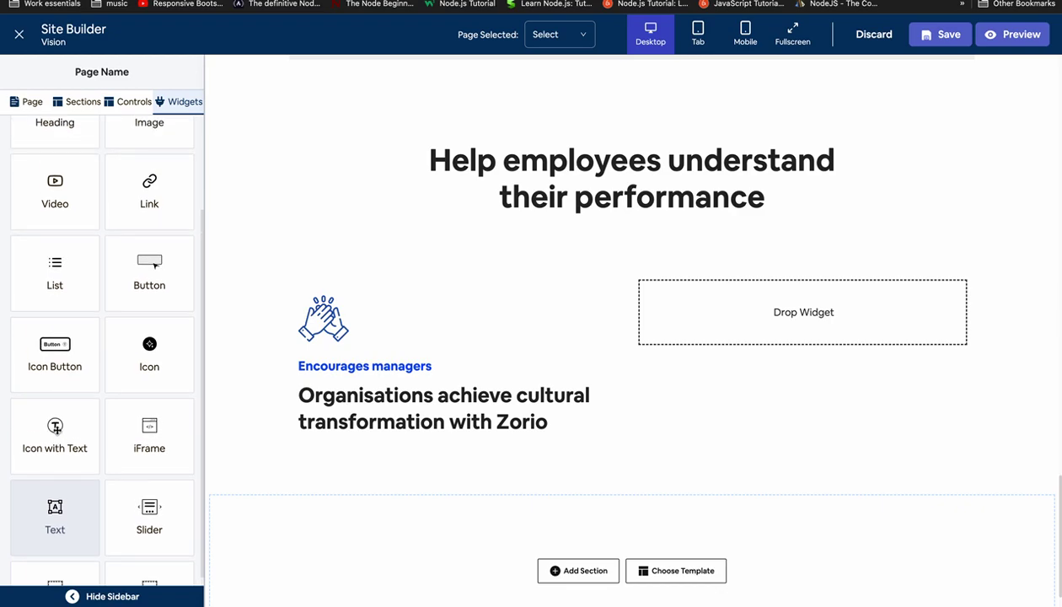
scroll(58, 430, "down", 3)
left_click_drag(54, 432, 388, 435)
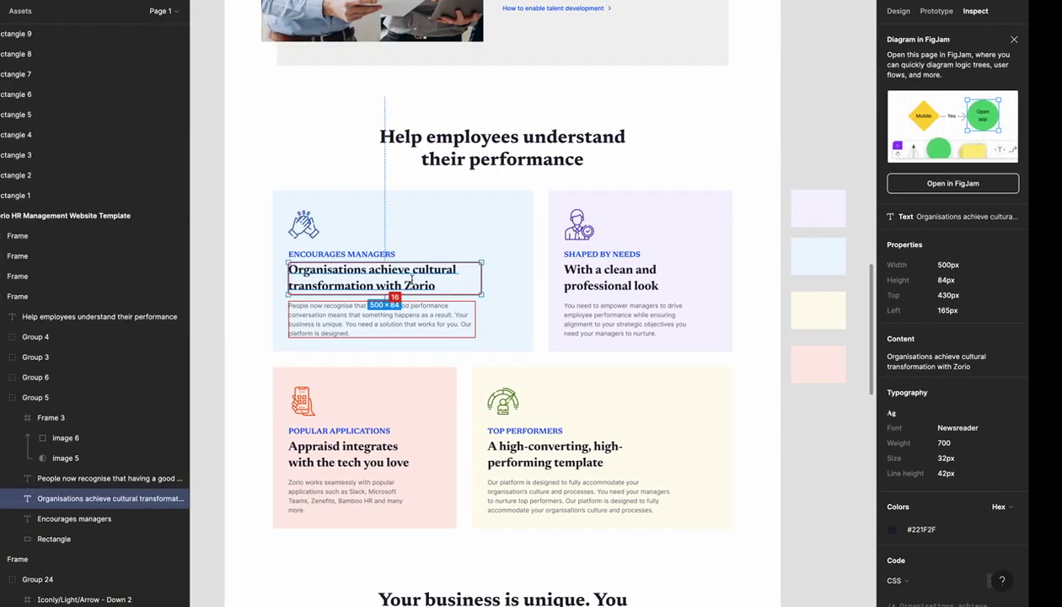
left_click(364, 327)
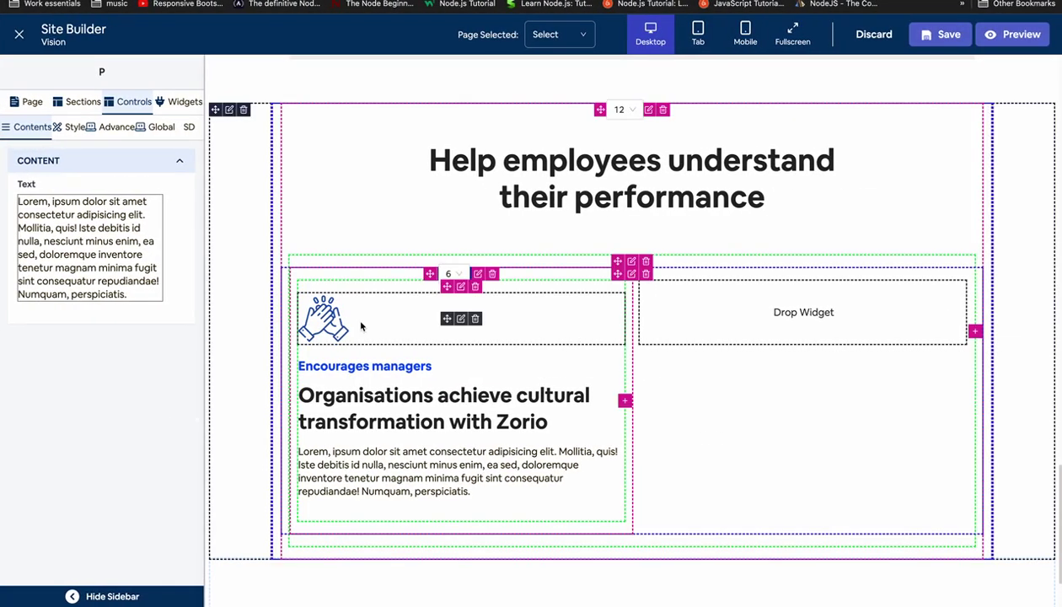
left_click(85, 256)
key("ctrl+a")
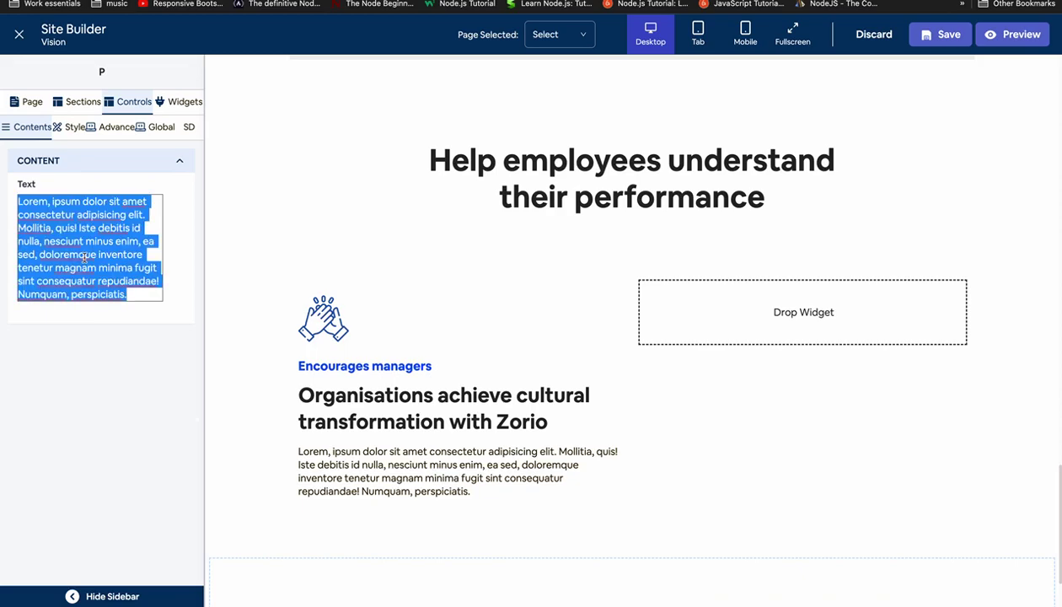
type("People now recognise that having a good performance conversation means that something happens as a result. Your business is unique. You need a solution that works for you. Our platform is designed.")
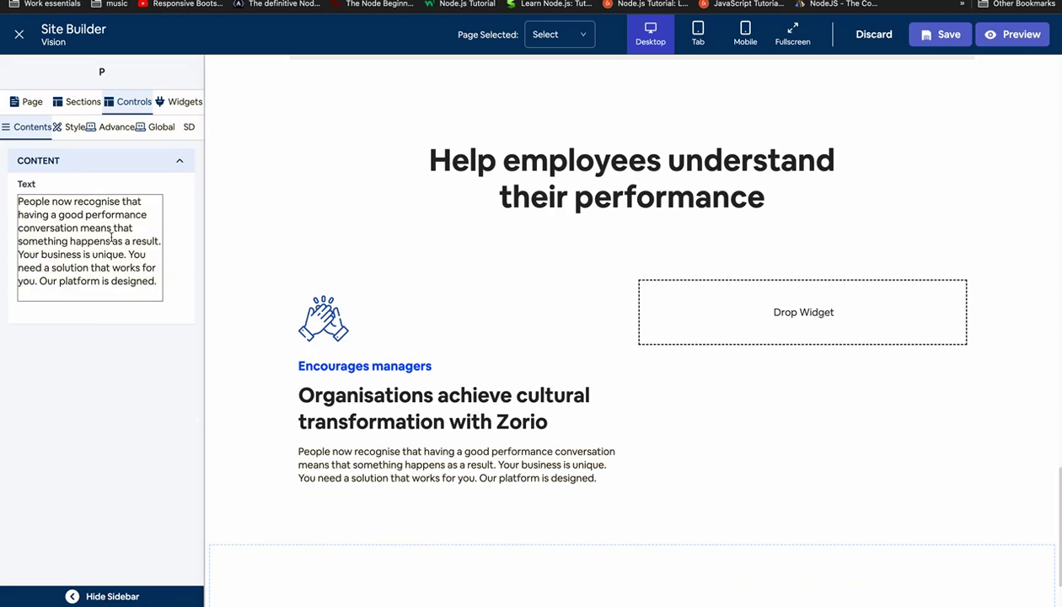
Set the card paragraph's font weight to 400 (Normal) and its line height to 24px.
left_click(108, 128)
left_click(93, 167)
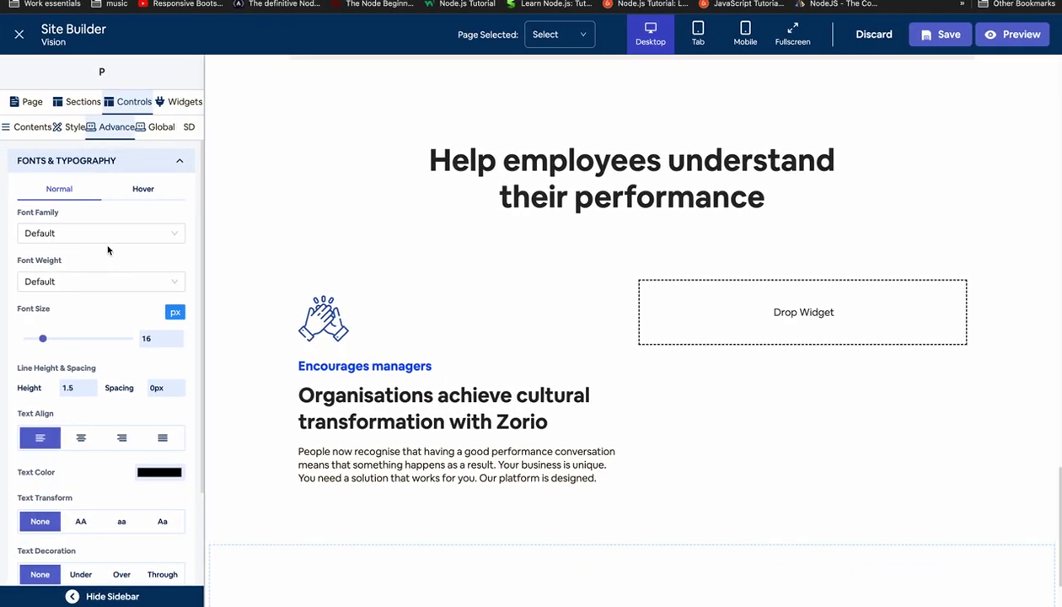
left_click(94, 282)
left_click(59, 387)
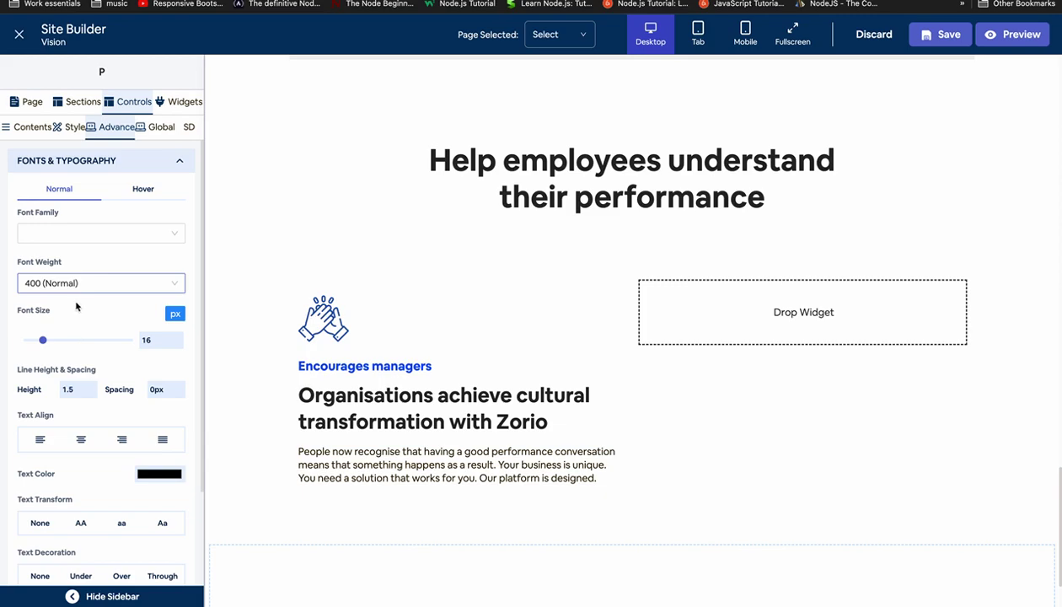
double_click(73, 389)
type("42px")
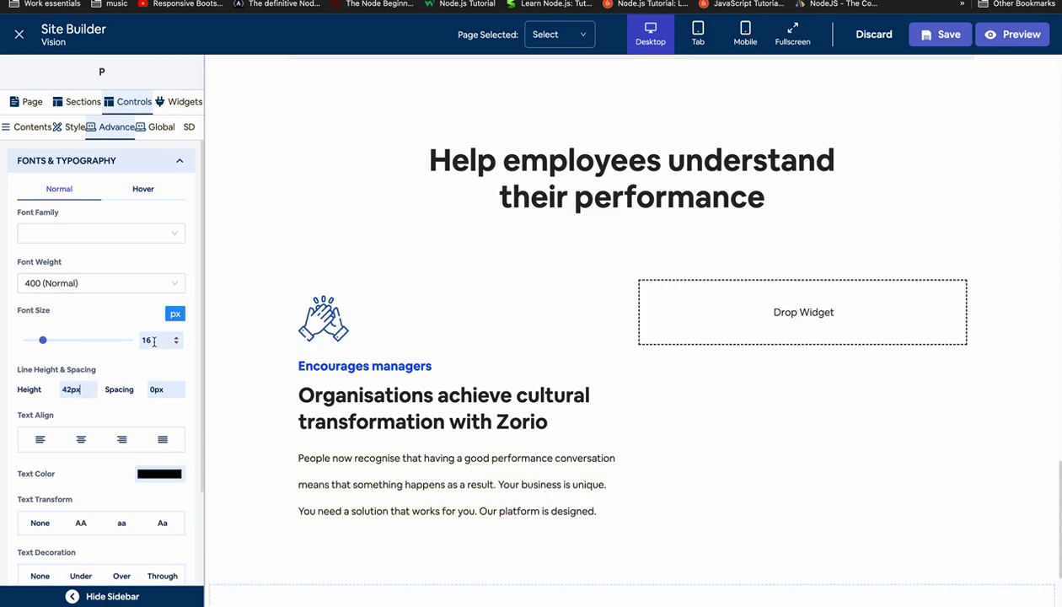
left_click(148, 339)
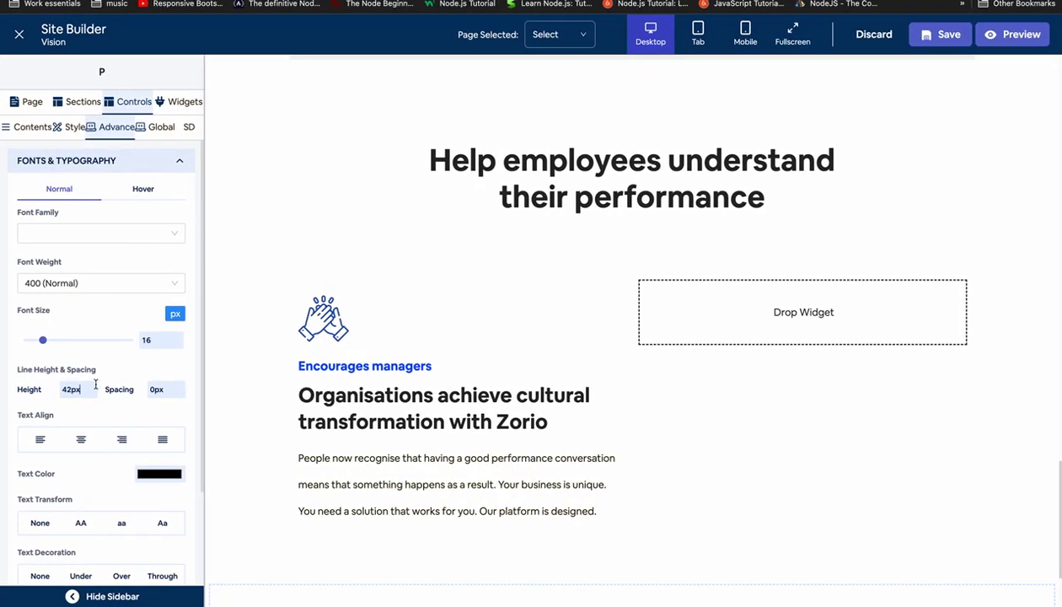
double_click(89, 387)
type("24px")
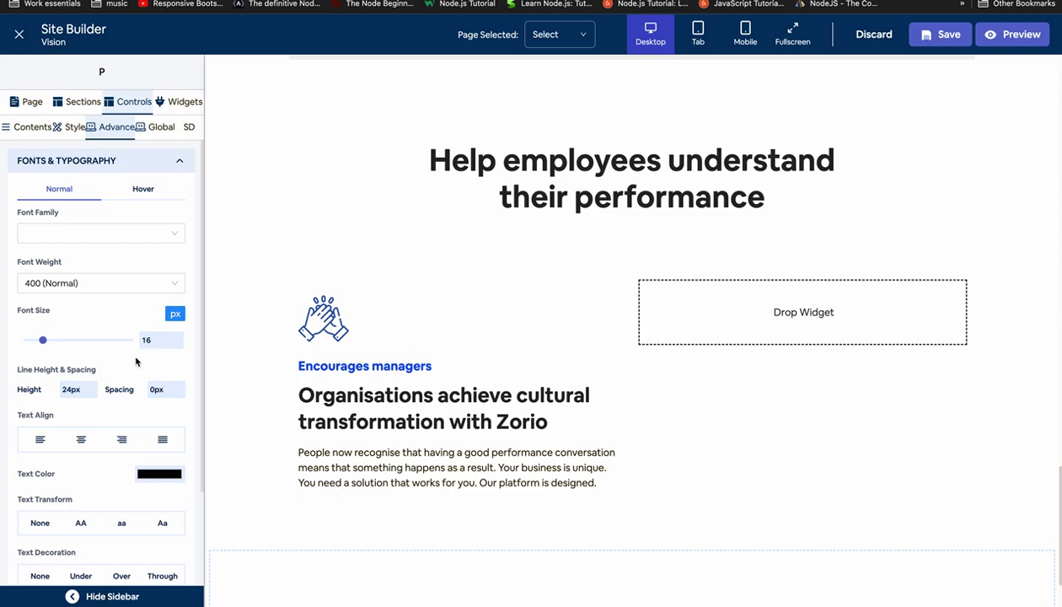
Give the first card's Div the background color EDF6FF, taken from the light blue swatch in the Figma design.
mouse_move(320, 288)
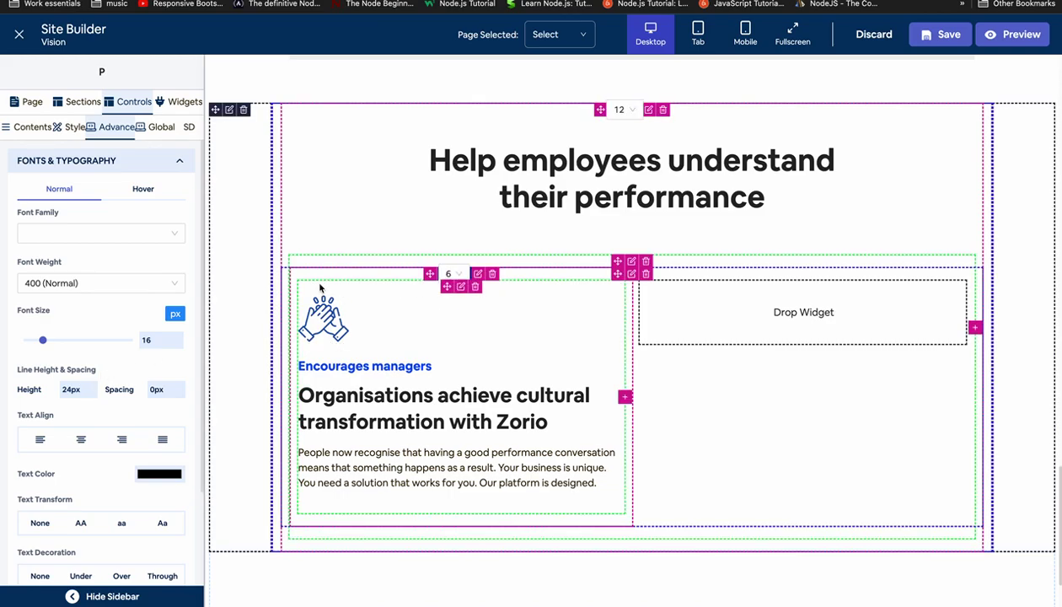
left_click(313, 277)
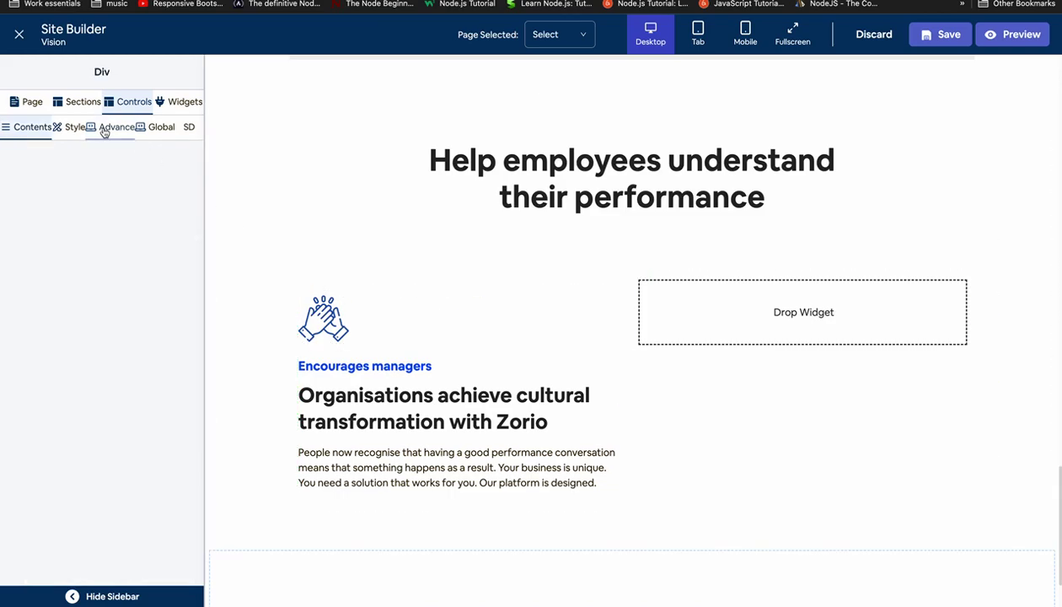
left_click(74, 127)
left_click(75, 384)
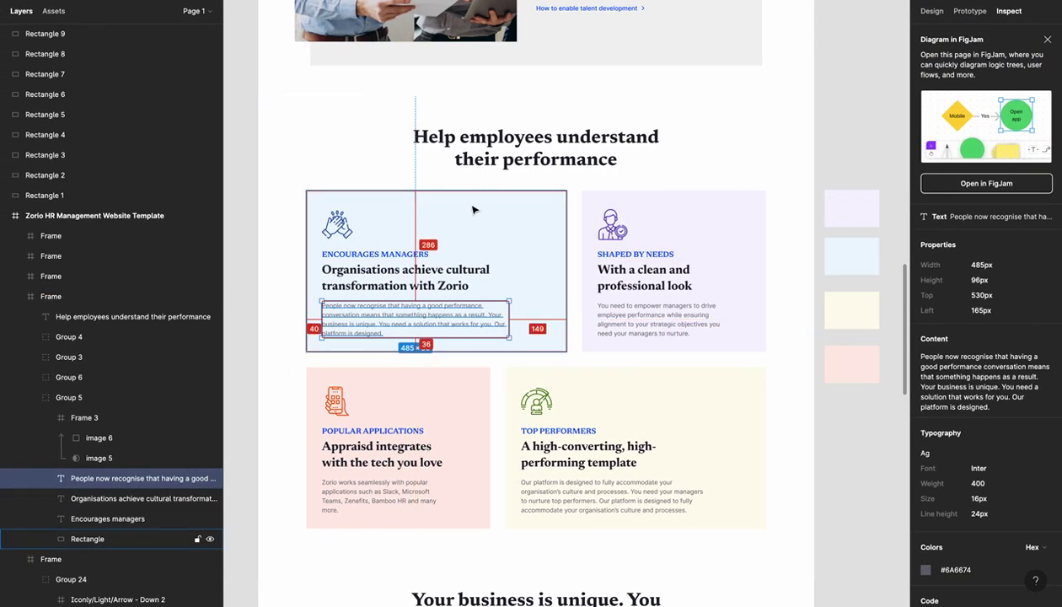
left_click(851, 253)
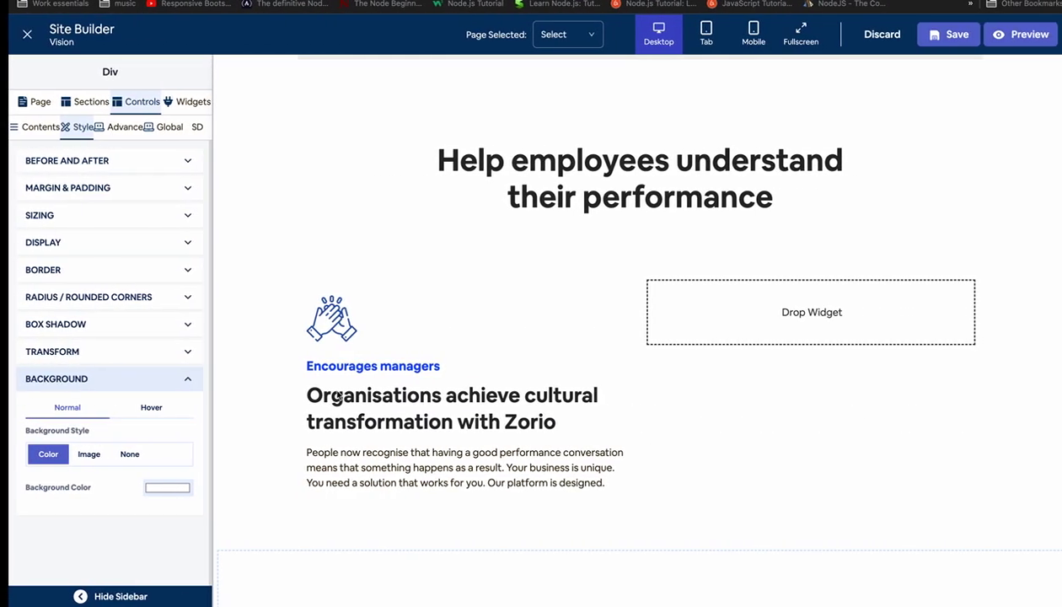
left_click(176, 489)
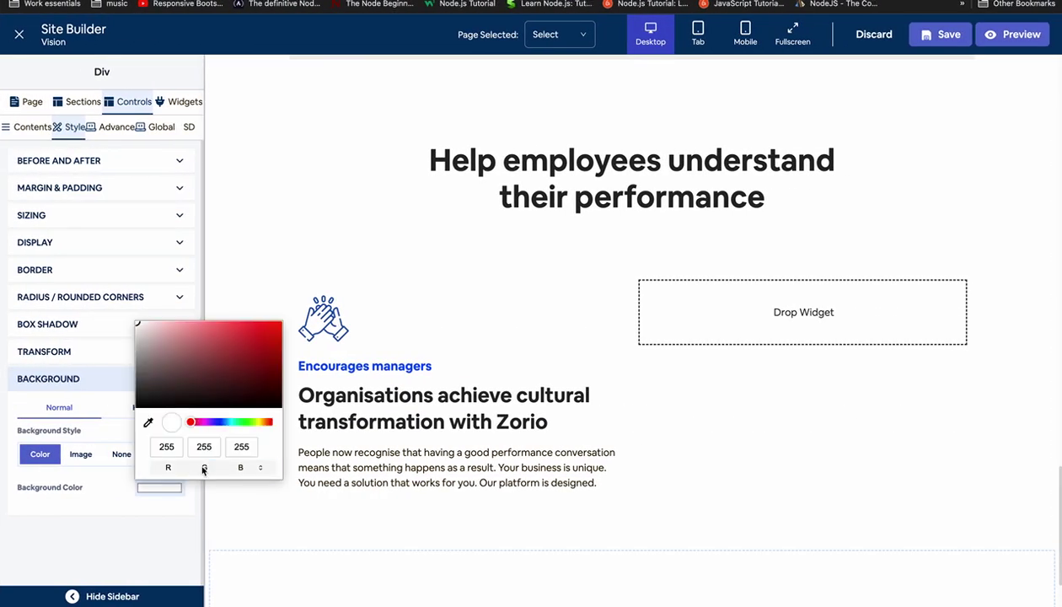
left_click(204, 467)
left_click(197, 449)
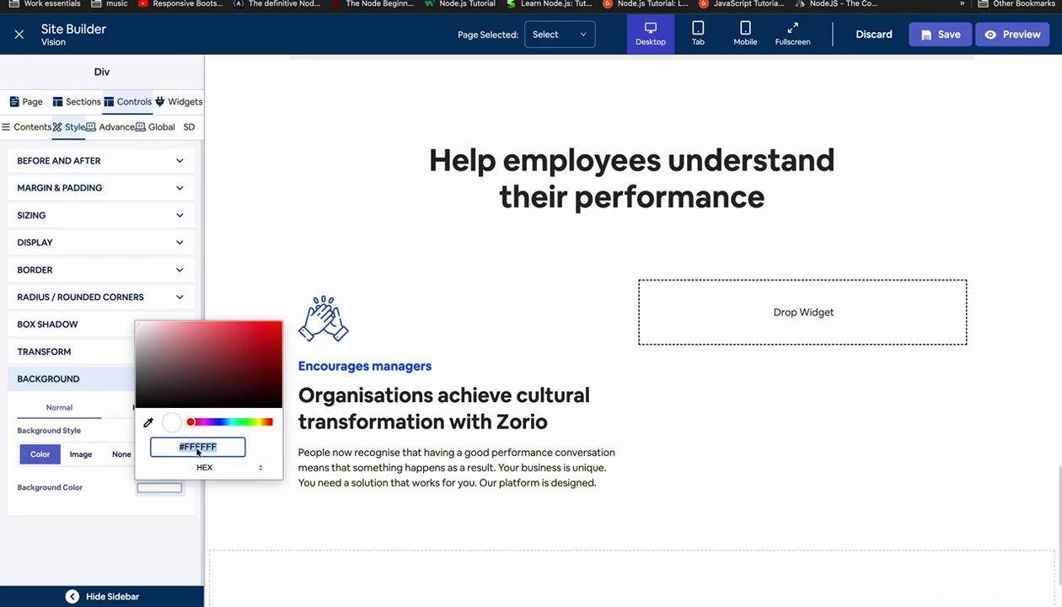
key("super+v")
type("F6FF")
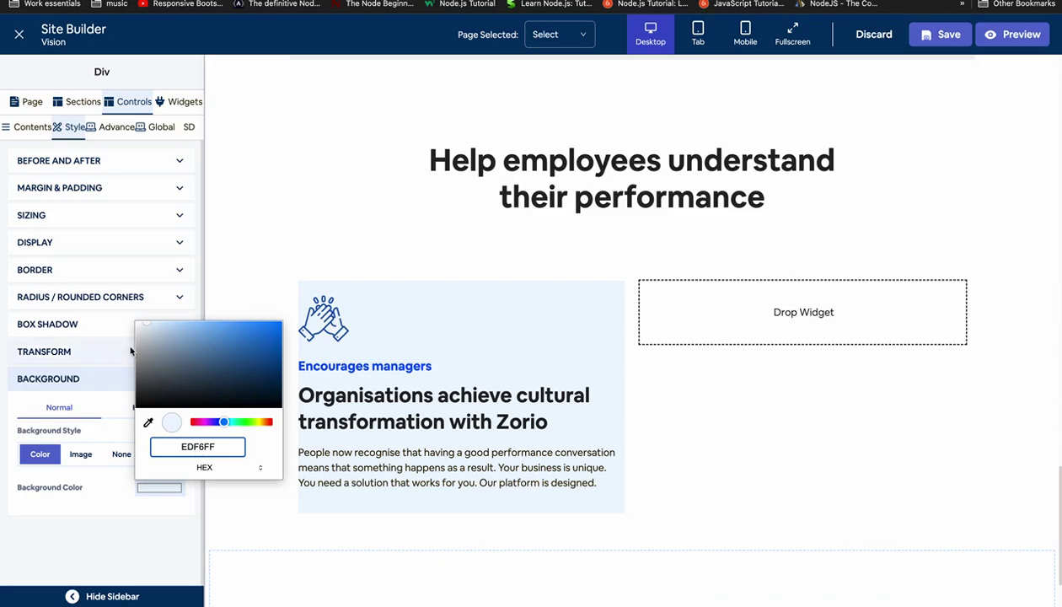
Measure the icon's distance to the card edges in the Figma design and set the card's top and bottom padding to 48px !important.
left_click(86, 192)
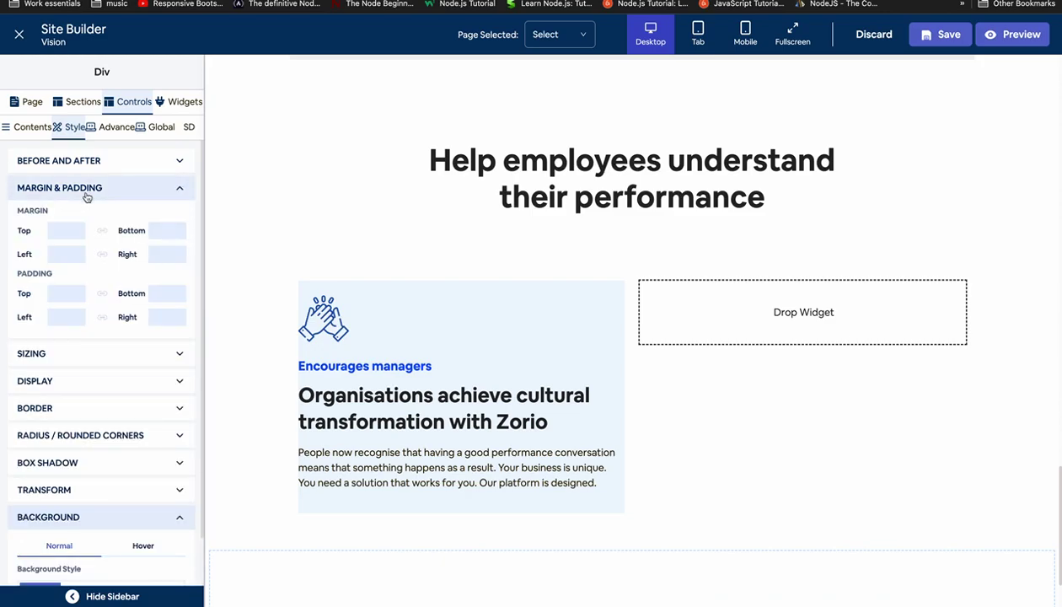
key("super+Tab")
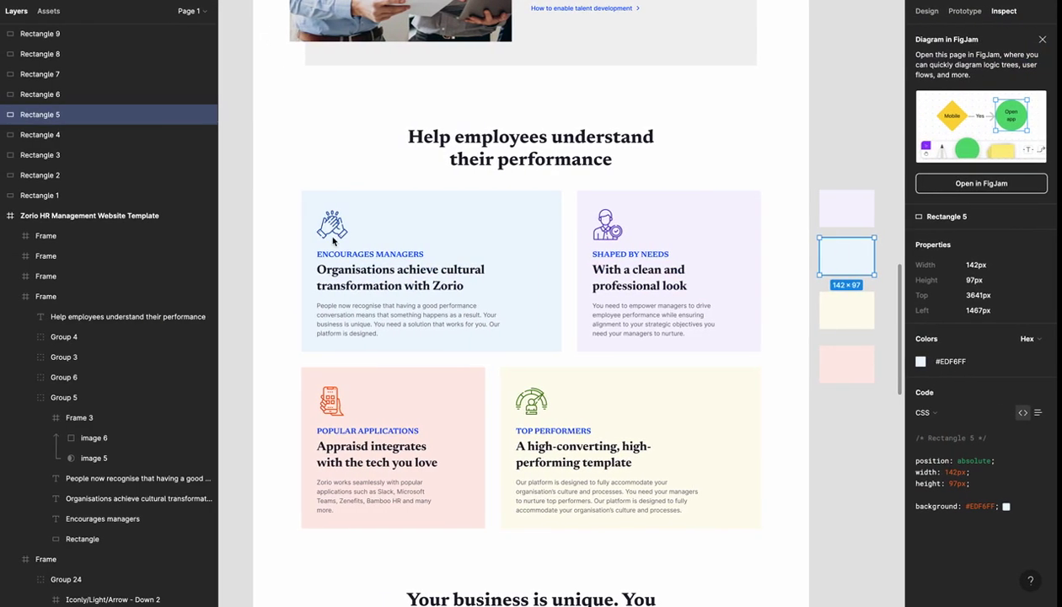
left_click(351, 204)
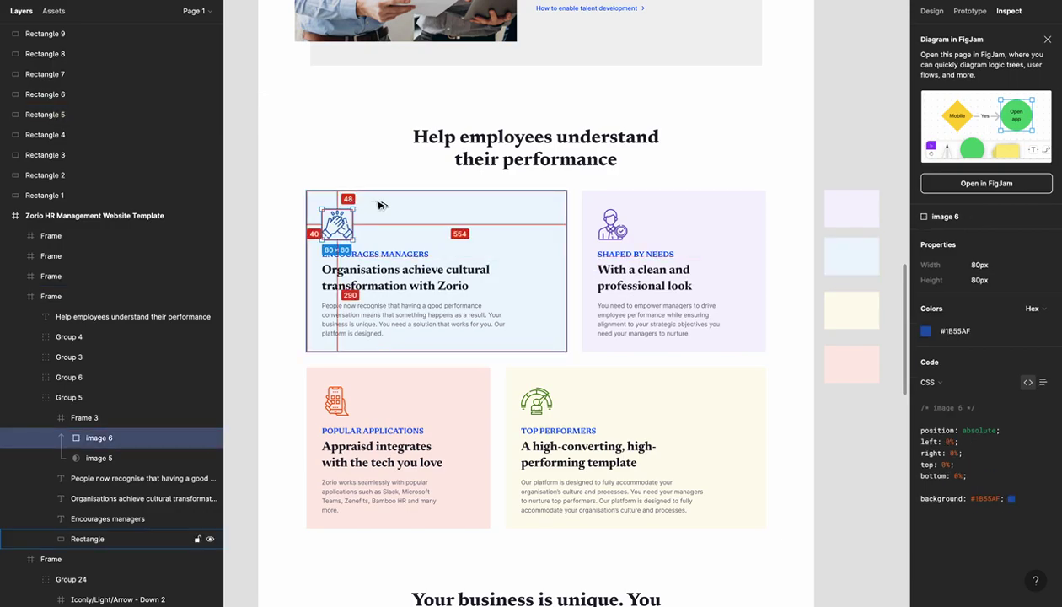
key("super+Tab")
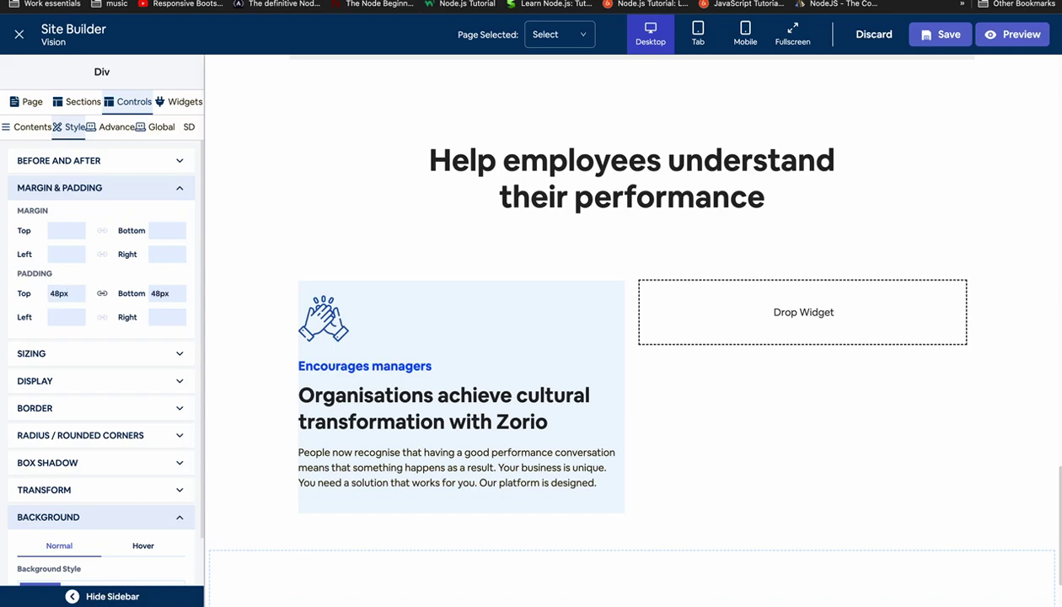
type("!important")
Set the card's left padding to 40px !important and its right padding to 30px !important.
left_click(66, 317)
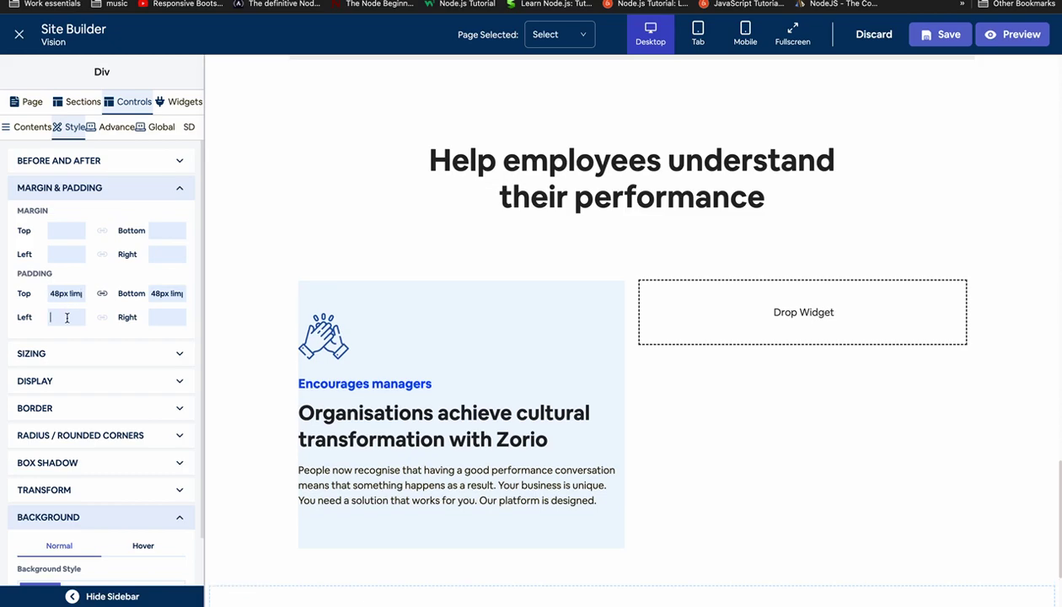
type("40px !important")
left_click(102, 317)
left_click(159, 317)
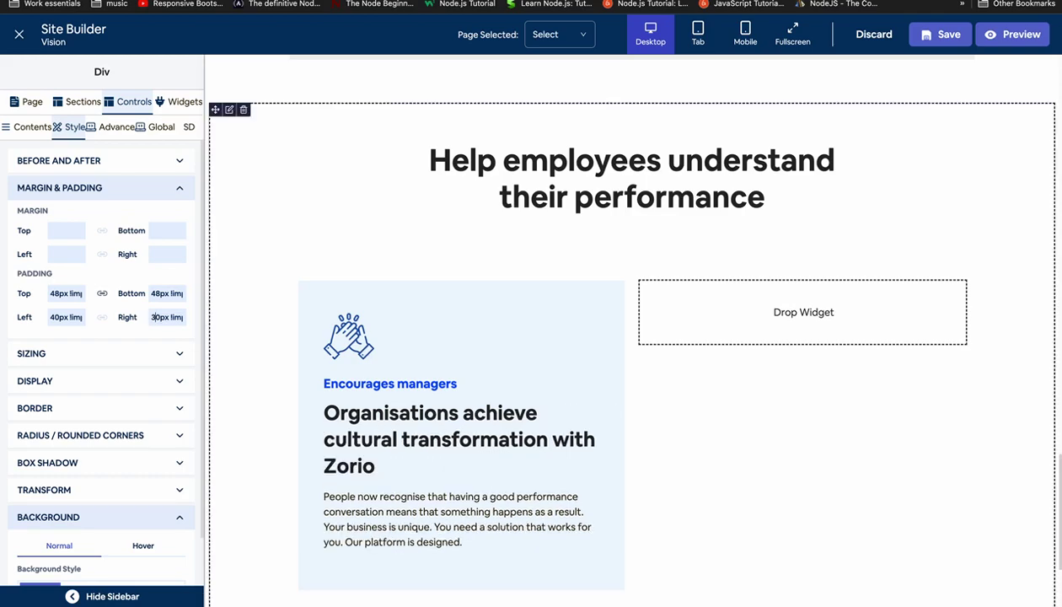
key("BackSpace")
type("2")
Compare the card widths with the Figma design, then set the empty column's width to 5 and the first card's column to 7.
key("ctrl+Left")
key("ctrl+Right")
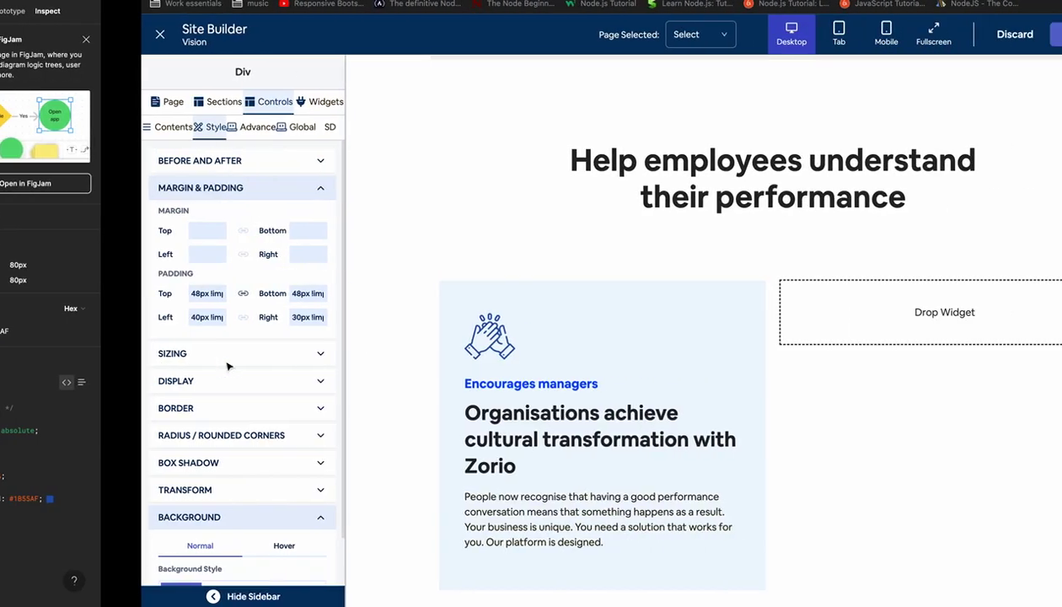
key("ctrl+Left")
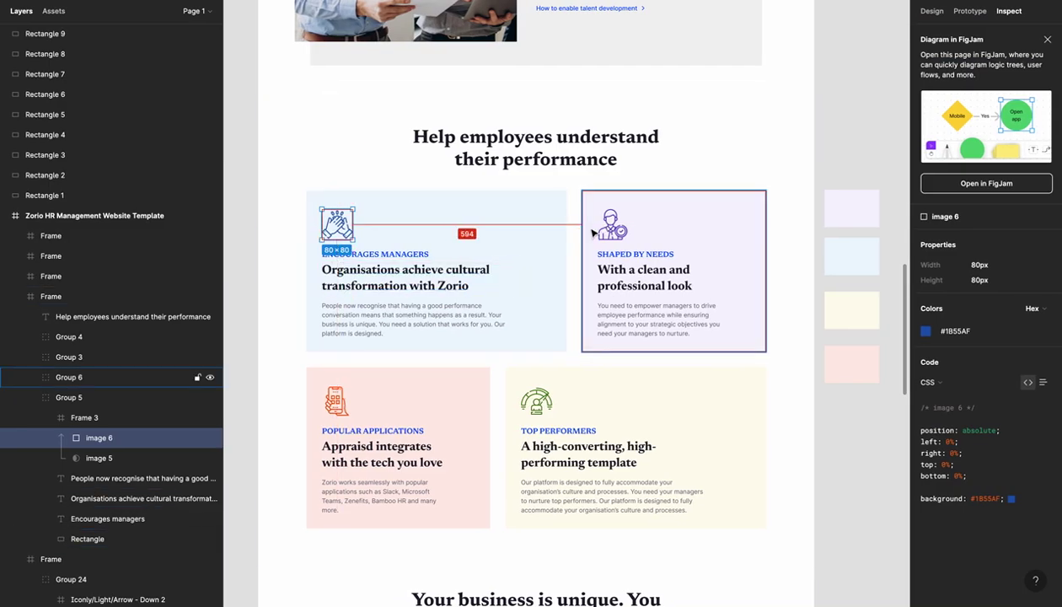
key("ctrl+Right")
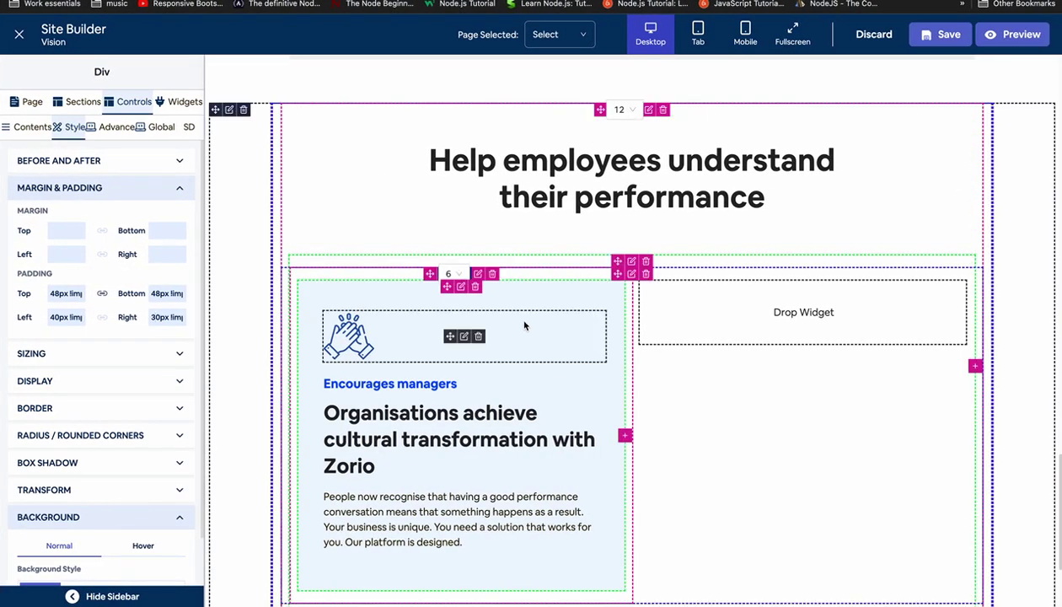
left_click(453, 274)
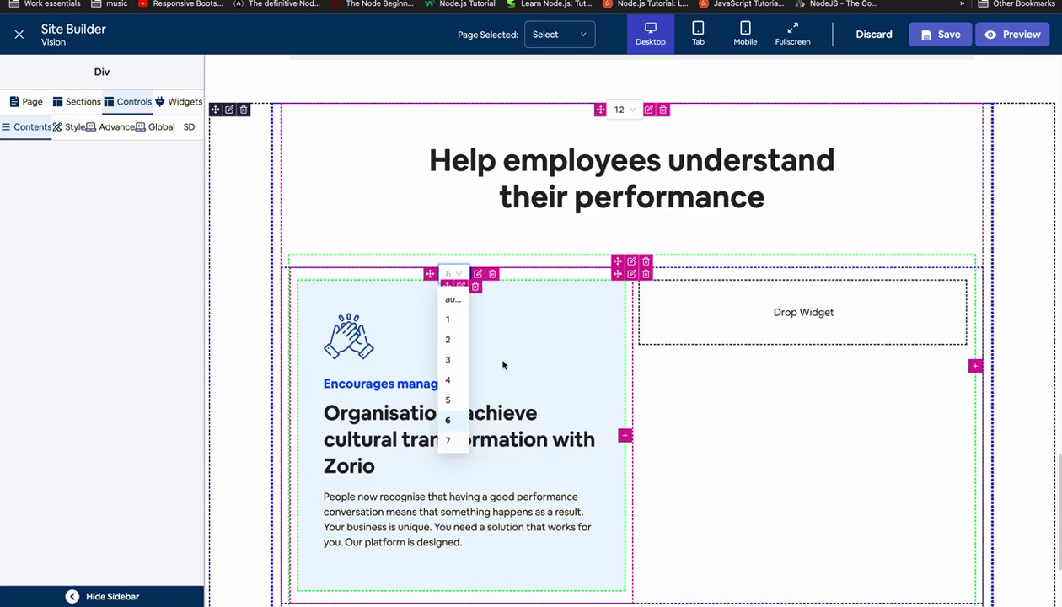
left_click(456, 274)
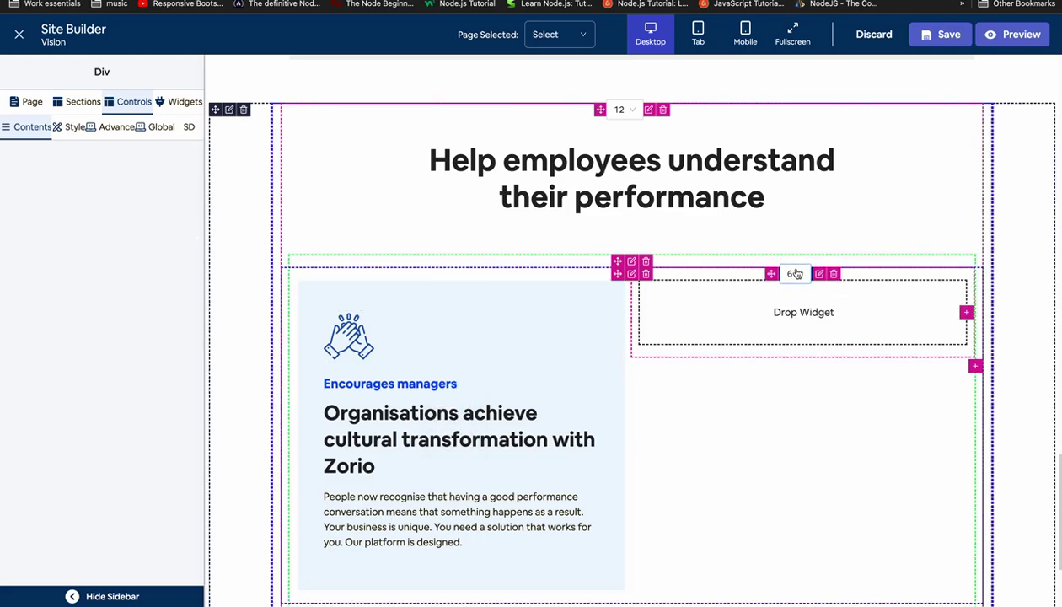
left_click(794, 274)
left_click(792, 400)
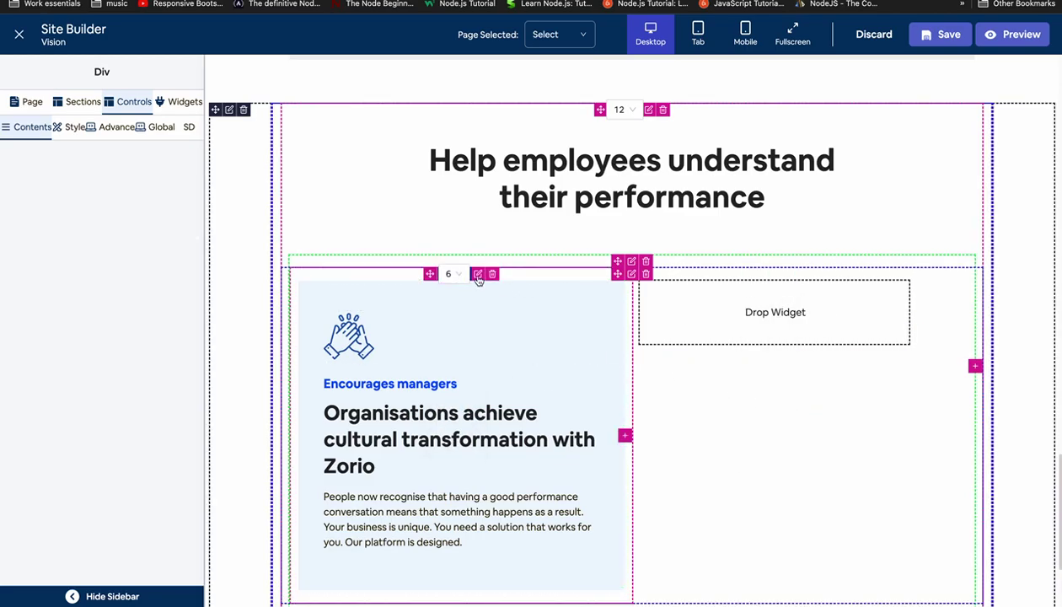
left_click(452, 274)
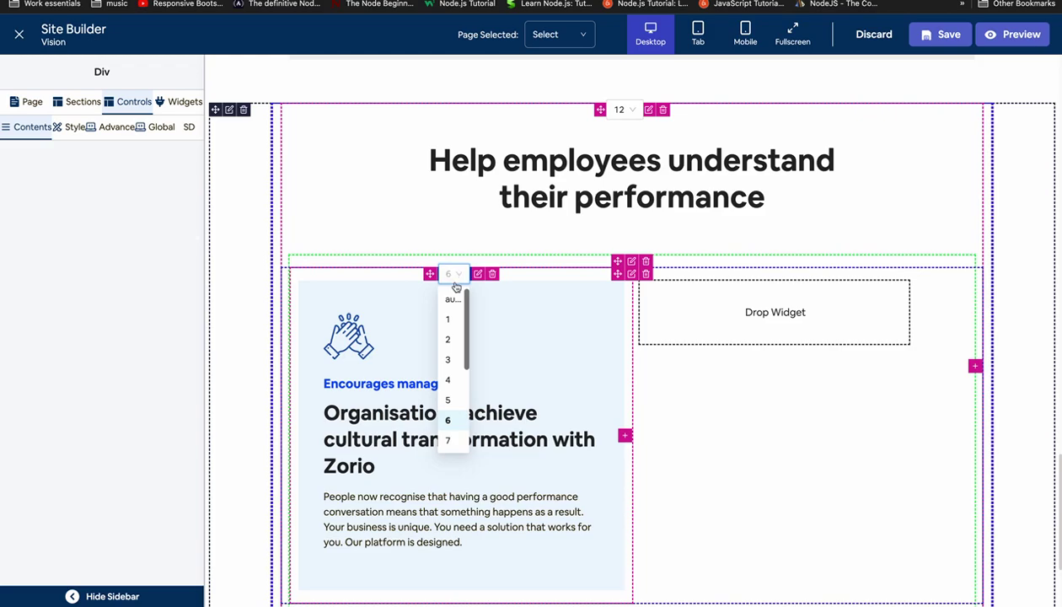
left_click(454, 439)
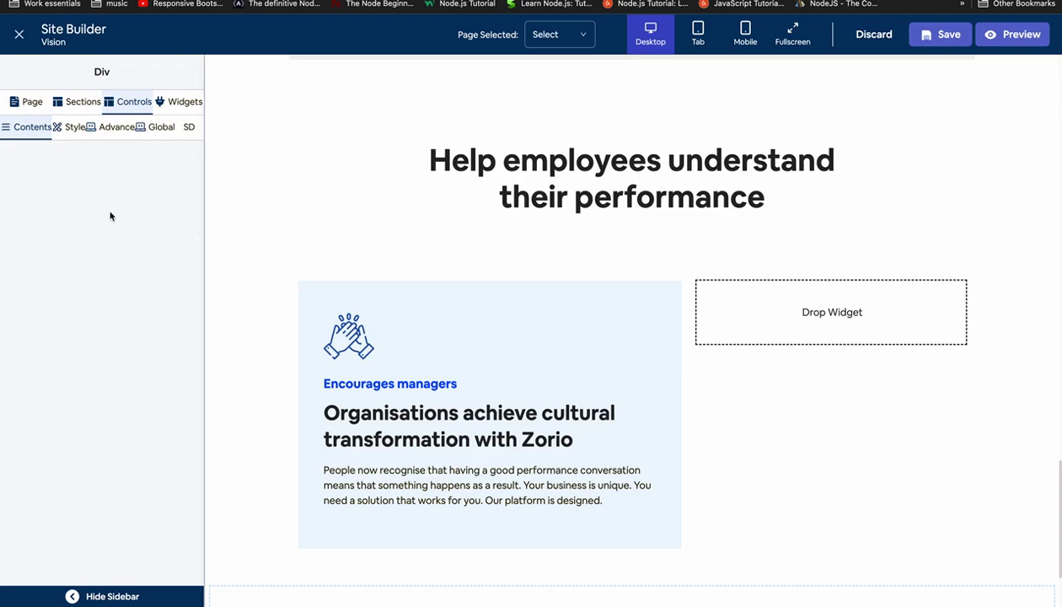
Review the margin and padding settings of the first card's Div.
left_click(74, 127)
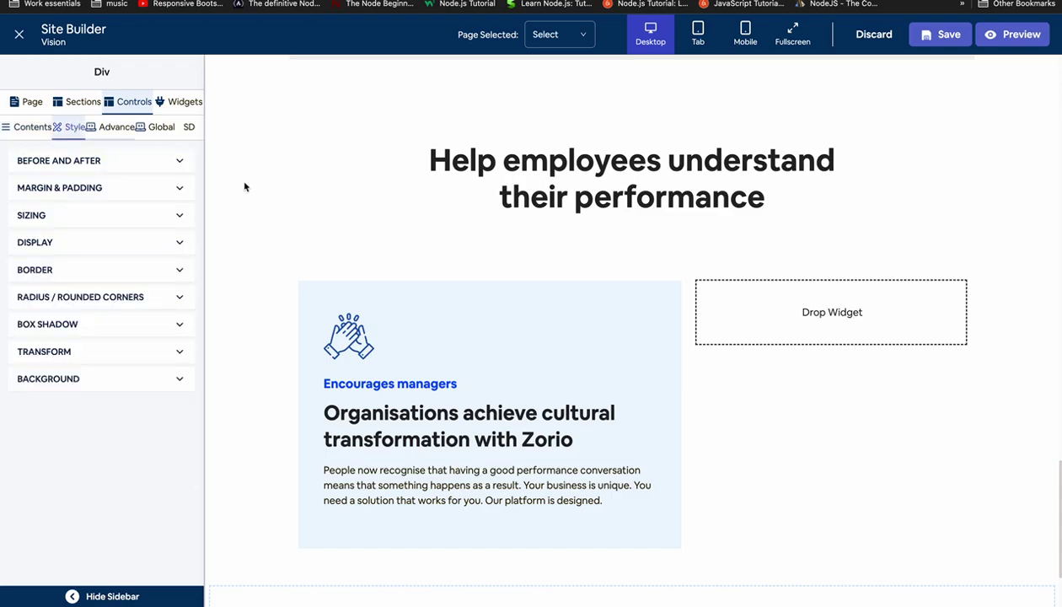
left_click(312, 293)
left_click(72, 126)
left_click(81, 188)
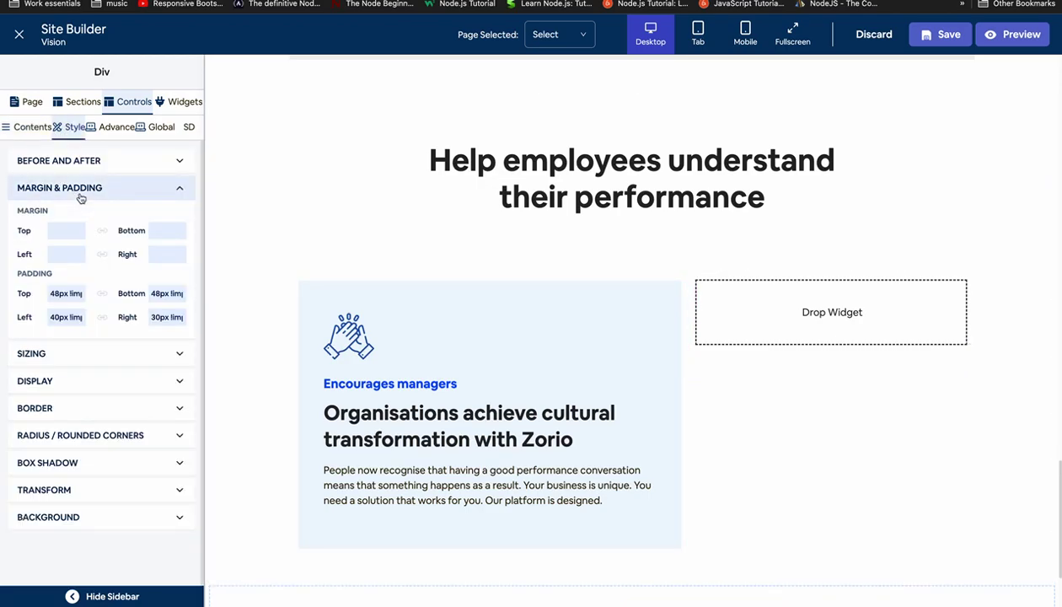
left_click(121, 192)
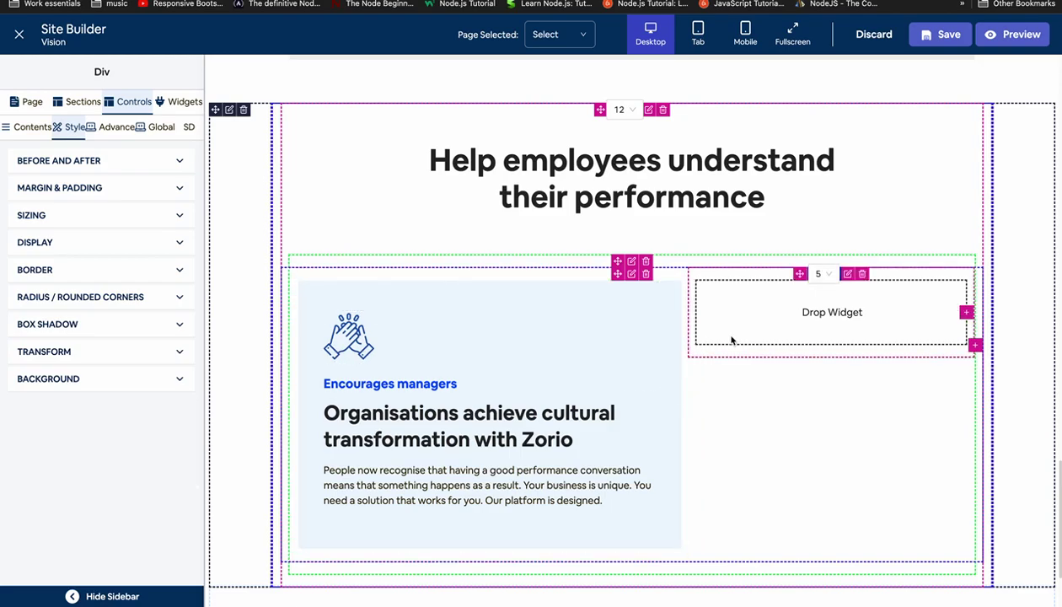
Delete the empty column beside the "Encourages managers" card.
left_click(716, 285)
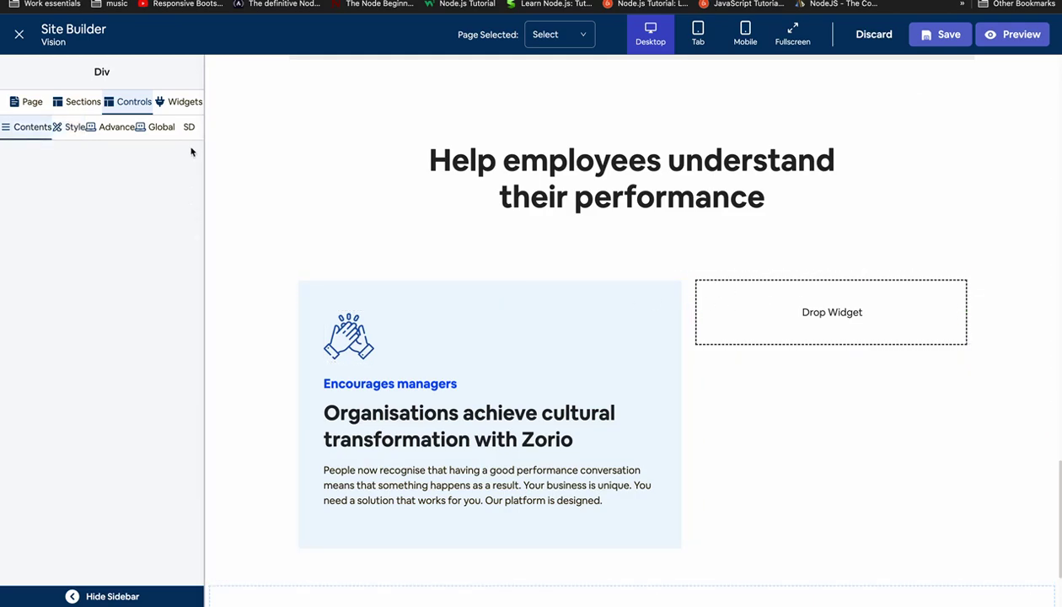
left_click(178, 101)
scroll(147, 267, "down", 3)
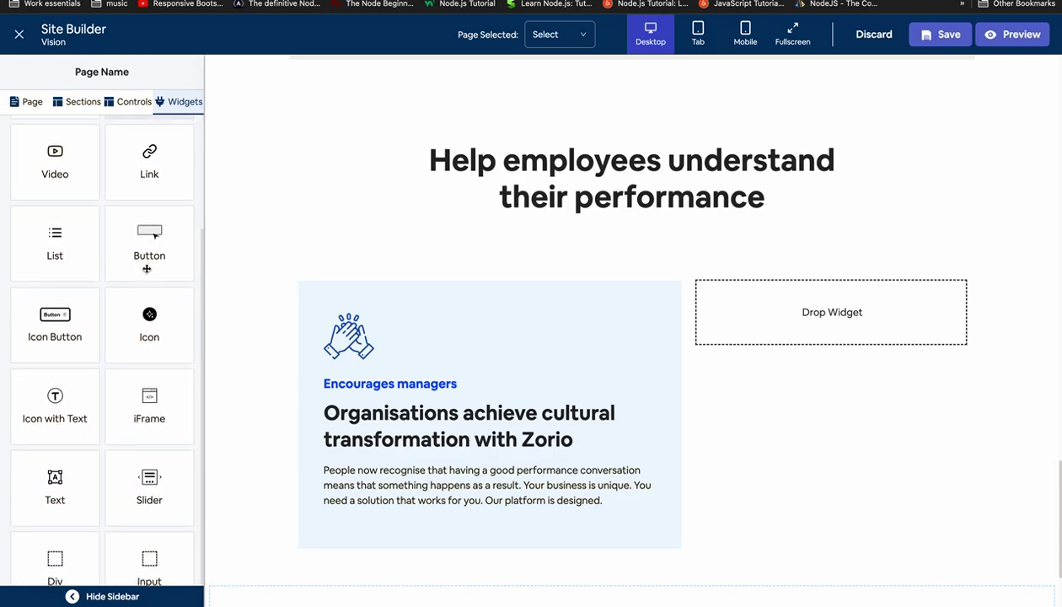
scroll(149, 487, "down", 2)
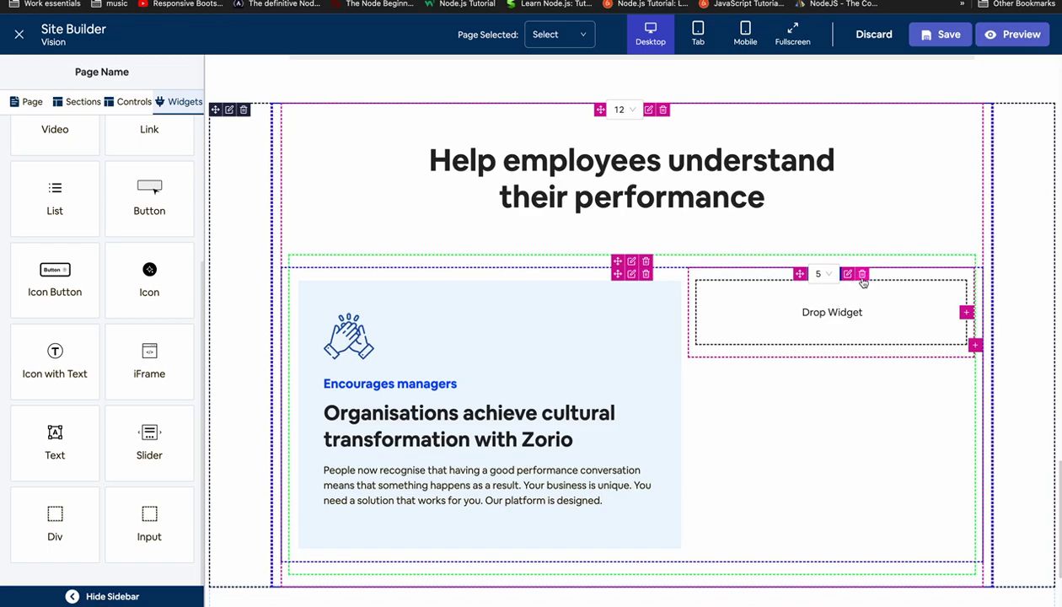
left_click(862, 278)
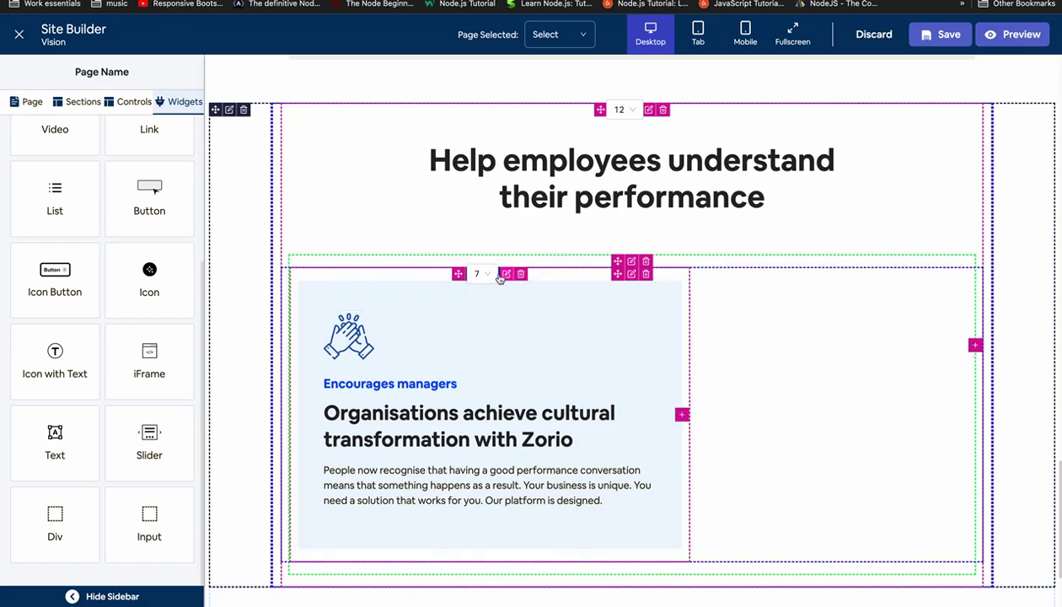
Set the card's column width to 6, then copy the column and paste it into the same row as a second card.
left_click(492, 276)
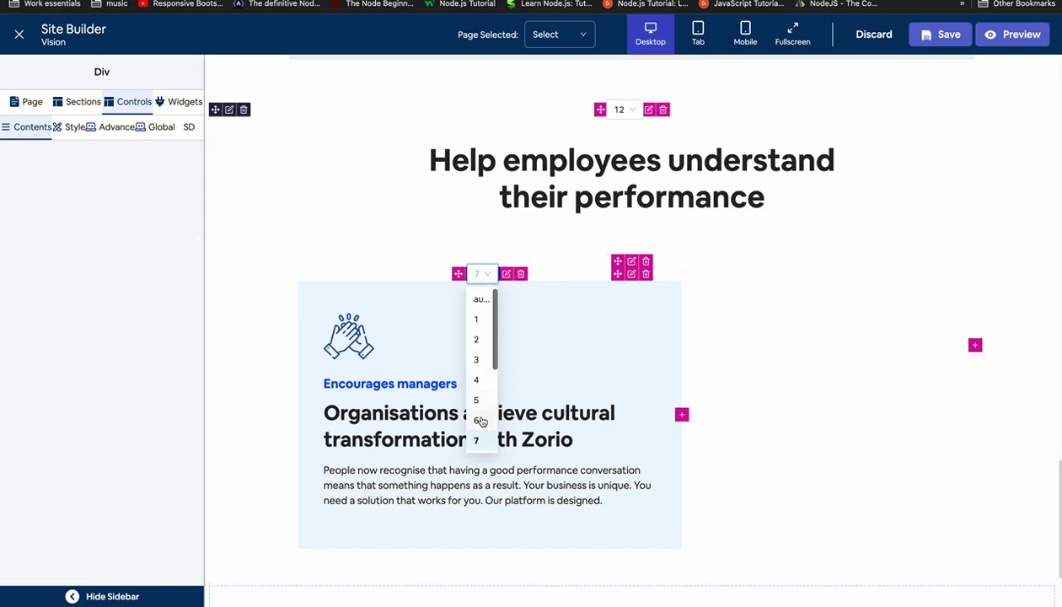
left_click(479, 419)
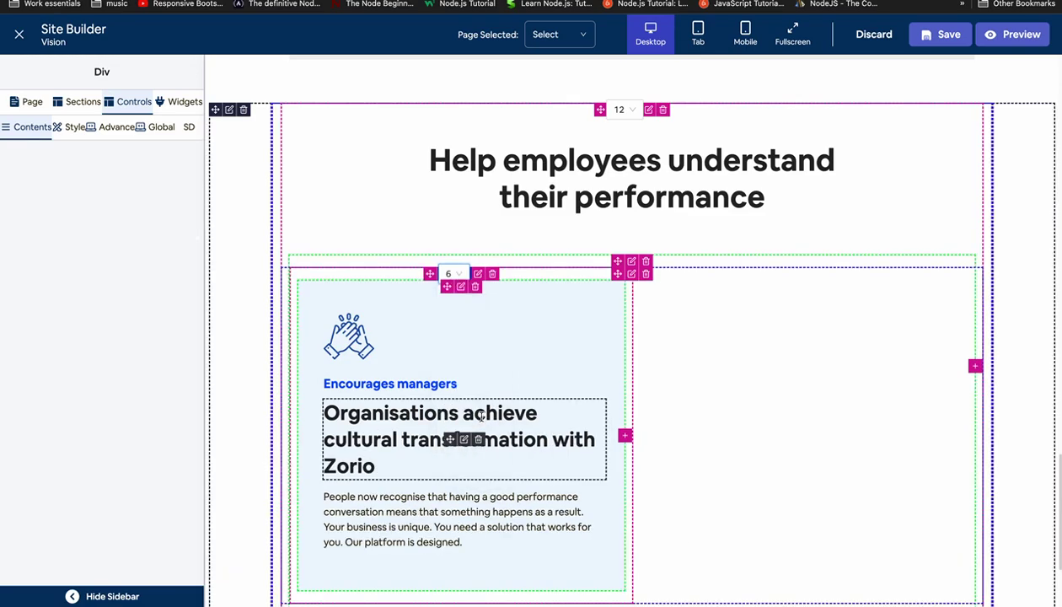
right_click(301, 278)
left_click(330, 314)
right_click(658, 314)
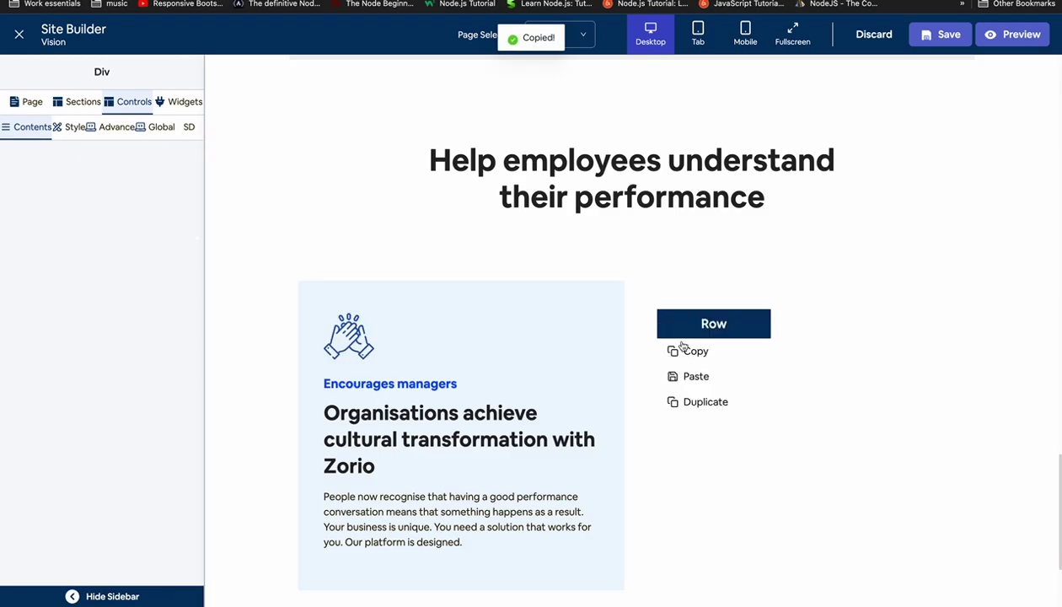
left_click(690, 375)
left_click(689, 379)
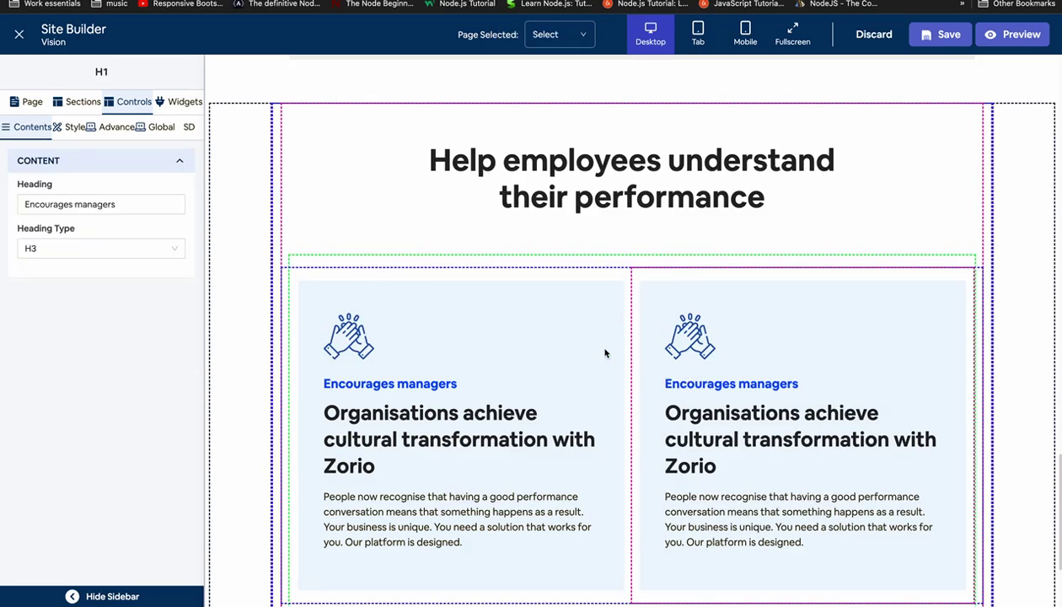
Set the second card's column width to 5 and the first card's column width to 7.
left_click(797, 274)
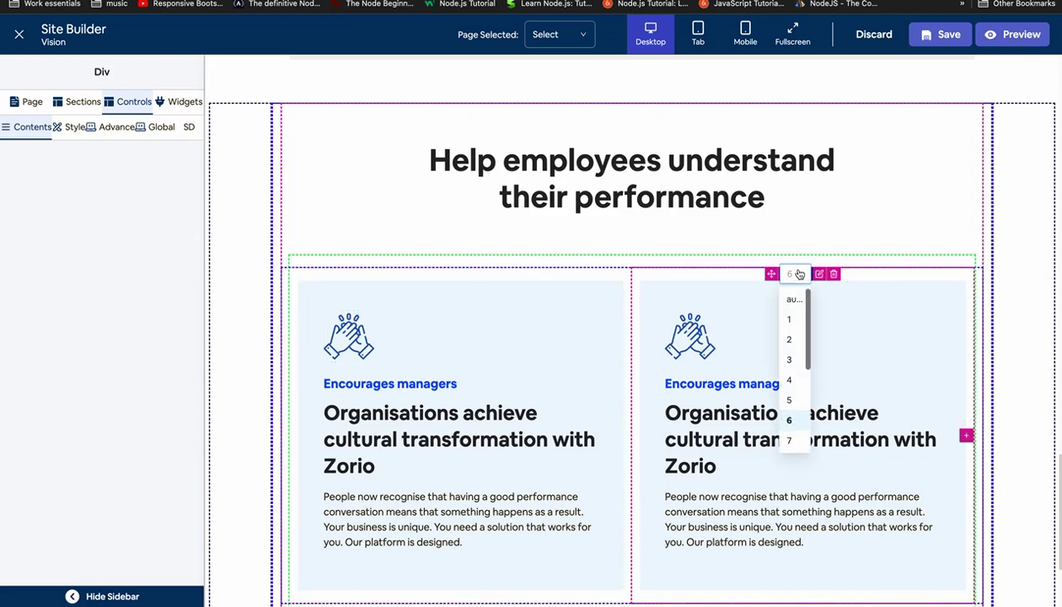
left_click(793, 400)
left_click(449, 274)
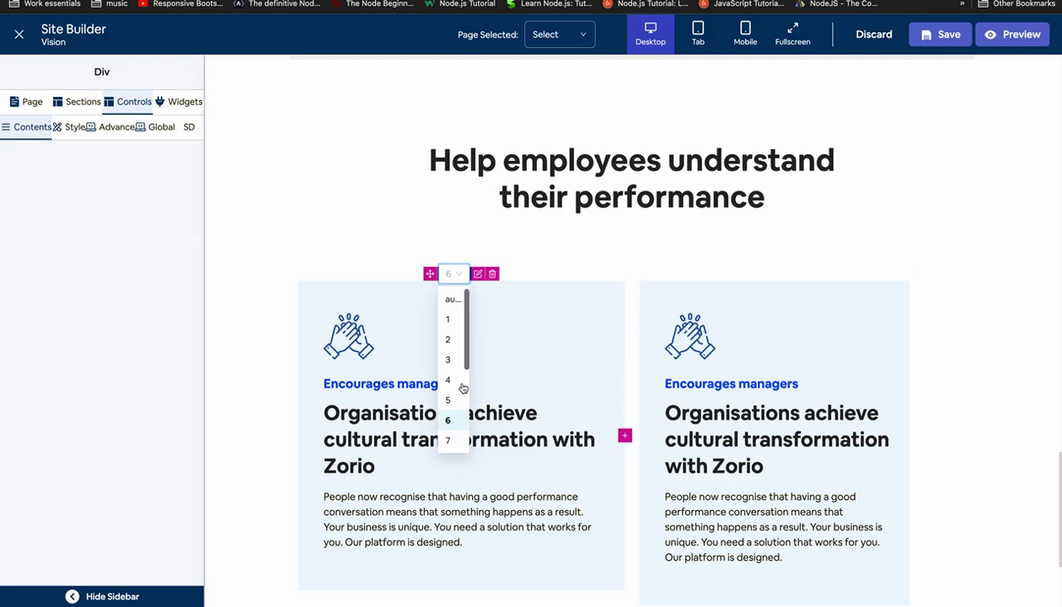
left_click(453, 444)
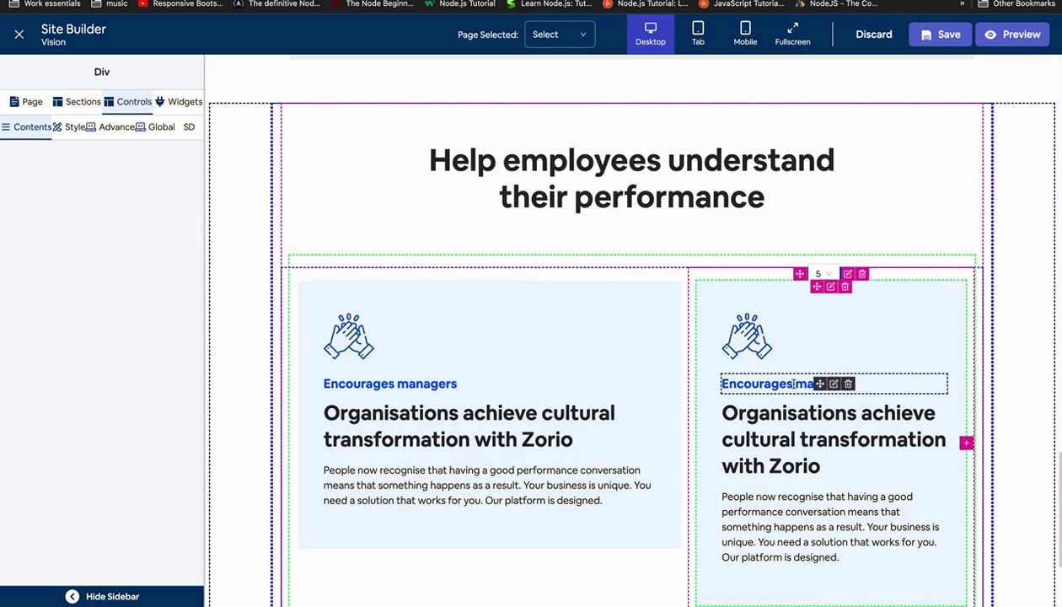
Copy the second card's title from the Figma design and replace the card's H2 heading with "With a clean and professional look".
scroll(794, 384, "down", 3)
key("ctrl+Left")
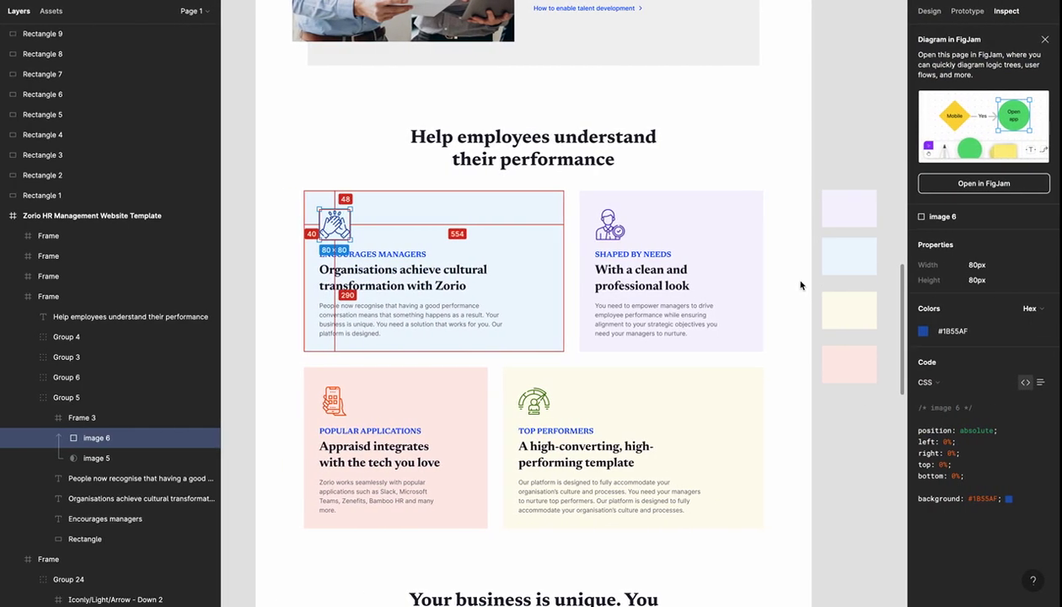
left_click(622, 282)
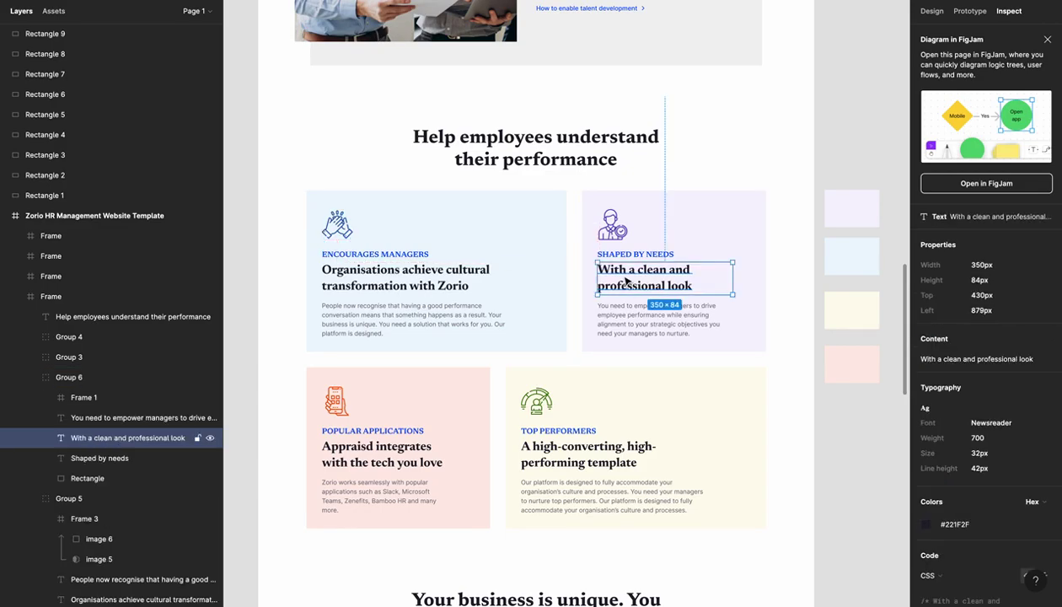
key("ctrl+Right")
left_click(779, 341)
triple_click(138, 207)
key("ctrl+v")
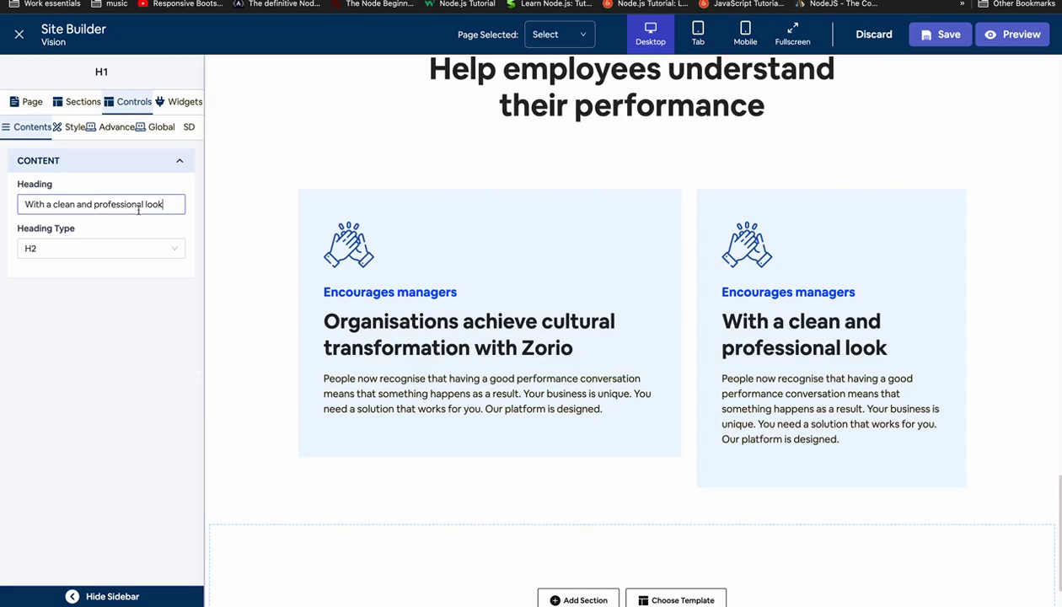
Replace the second card's paragraph with the "You need to empower managers to drive employee performance…" text copied from the Figma design.
key("ctrl+Left")
left_click(628, 316)
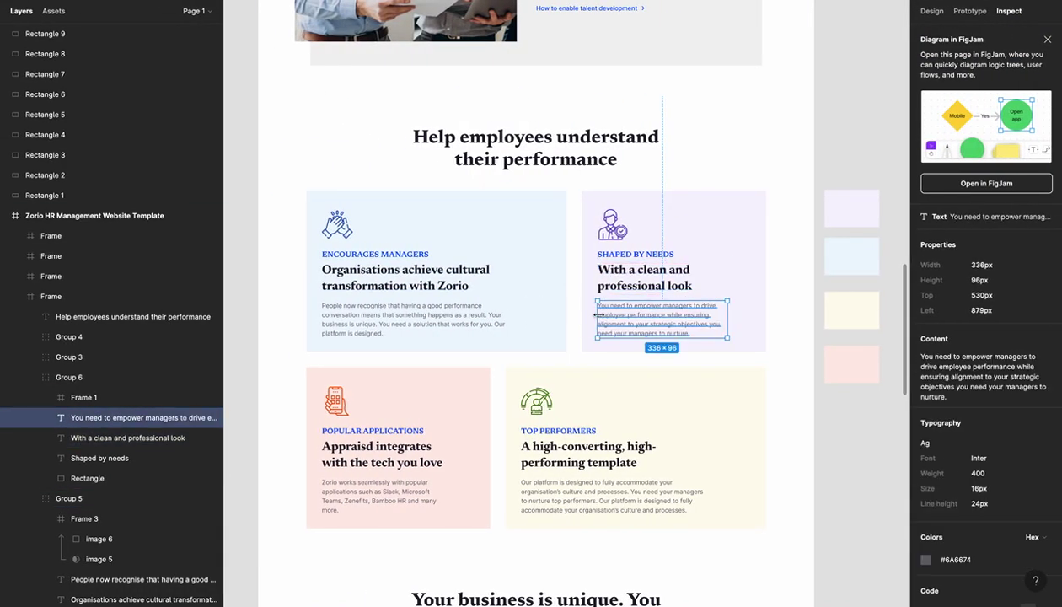
key("ctrl+Right")
left_click(817, 403)
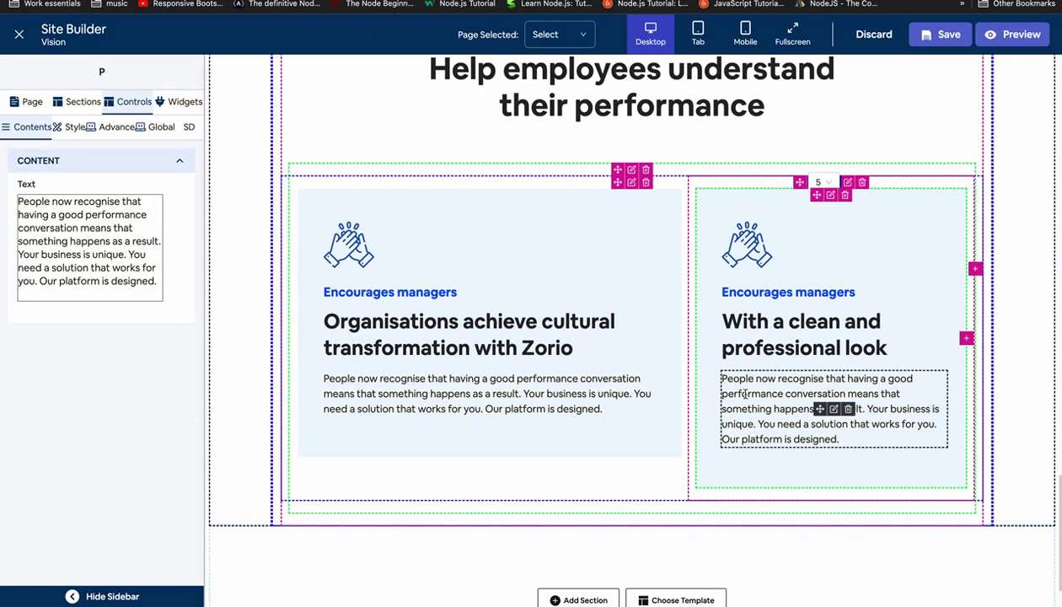
triple_click(93, 261)
key("ctrl+v")
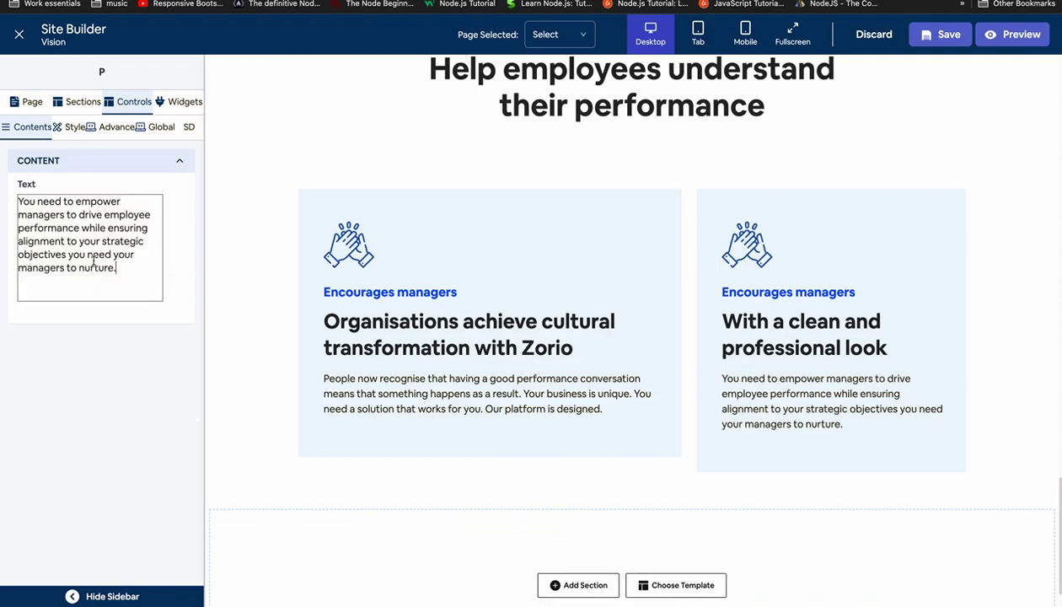
Replace the second card's blue H3 heading with "Shaped by needs", copied from the Figma design.
left_click(752, 286)
key("ctrl+Left")
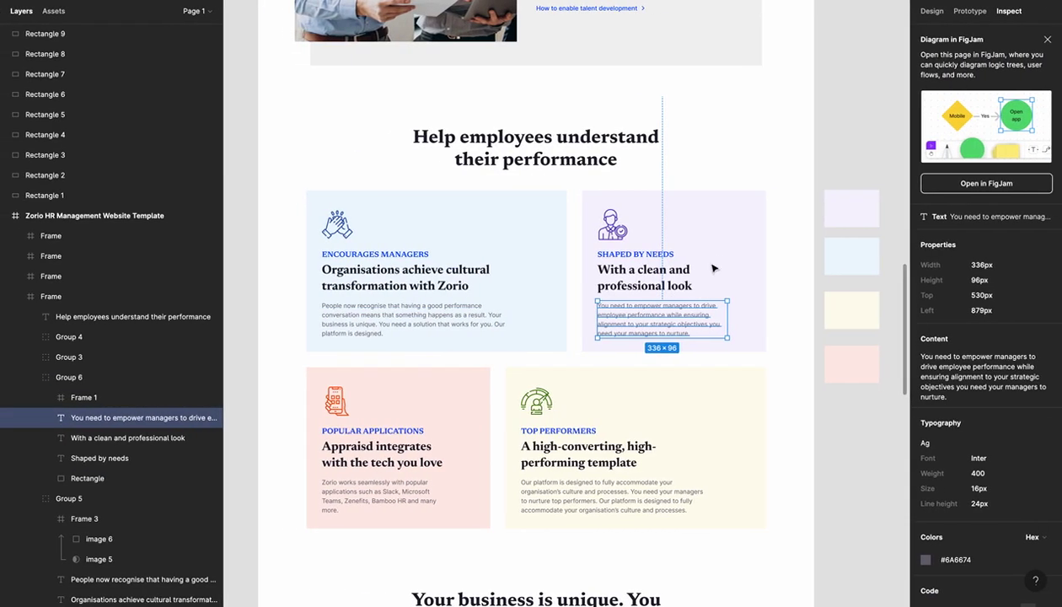
left_click(642, 257)
key("ctrl+Right")
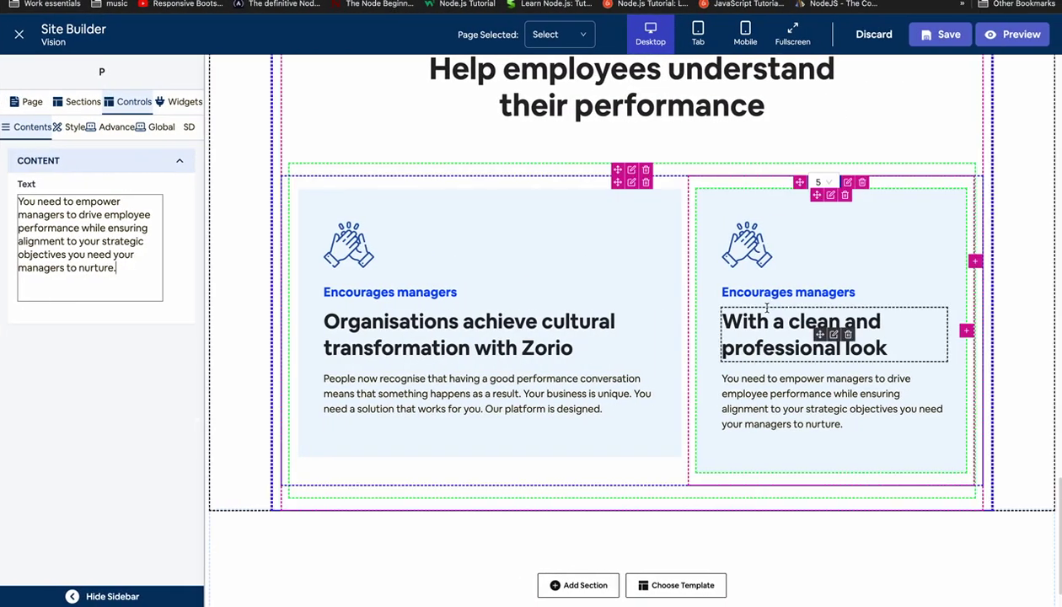
left_click(752, 291)
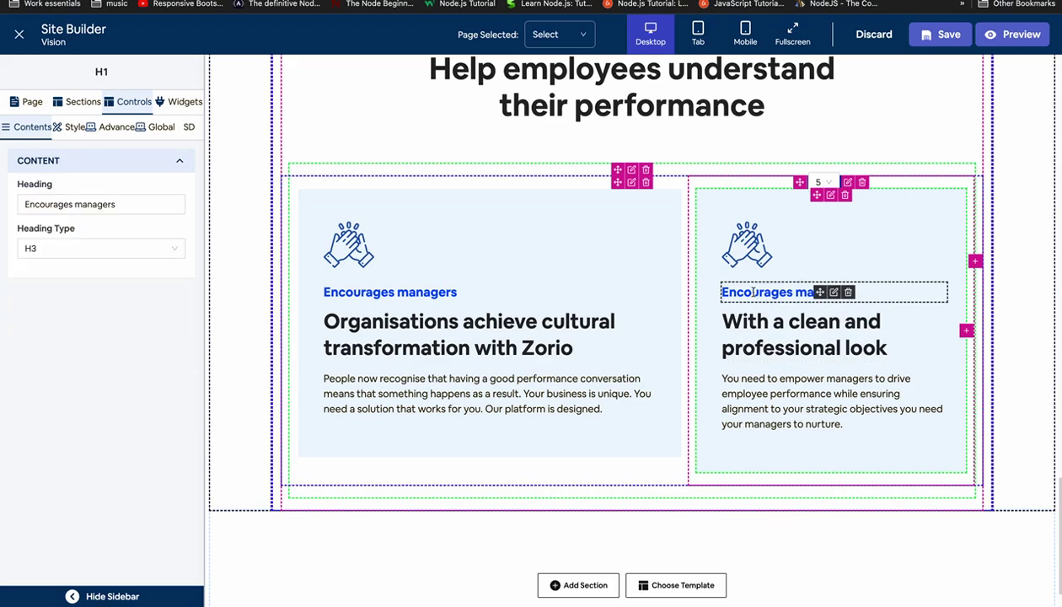
left_click(94, 204)
key("ctrl+a")
key("ctrl+v")
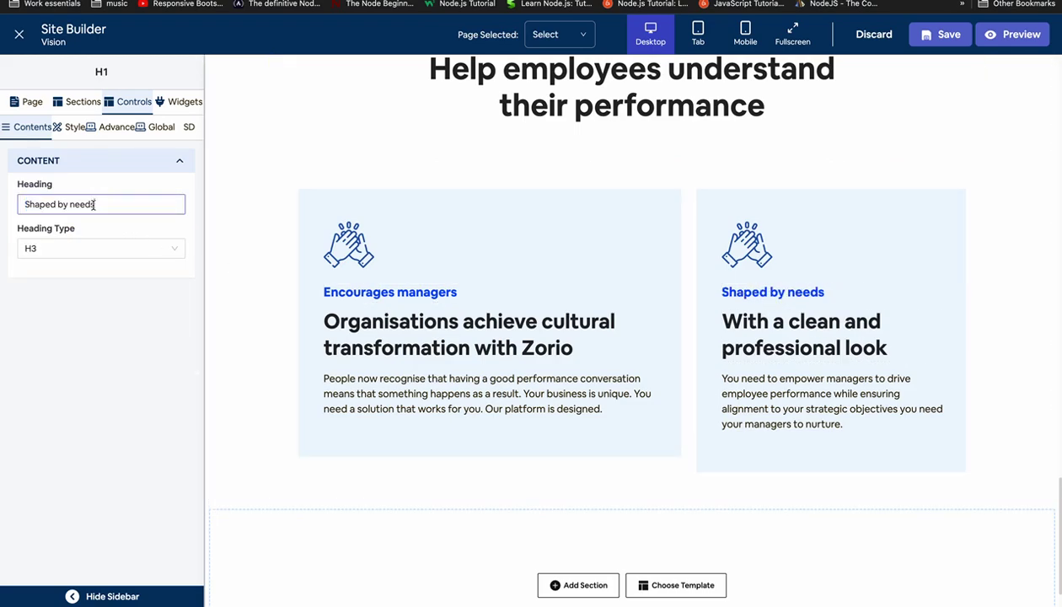
Remove the clapping-hands image from the second card and upload ic2.svg from the template1-assets folder to the image gallery.
left_click(750, 254)
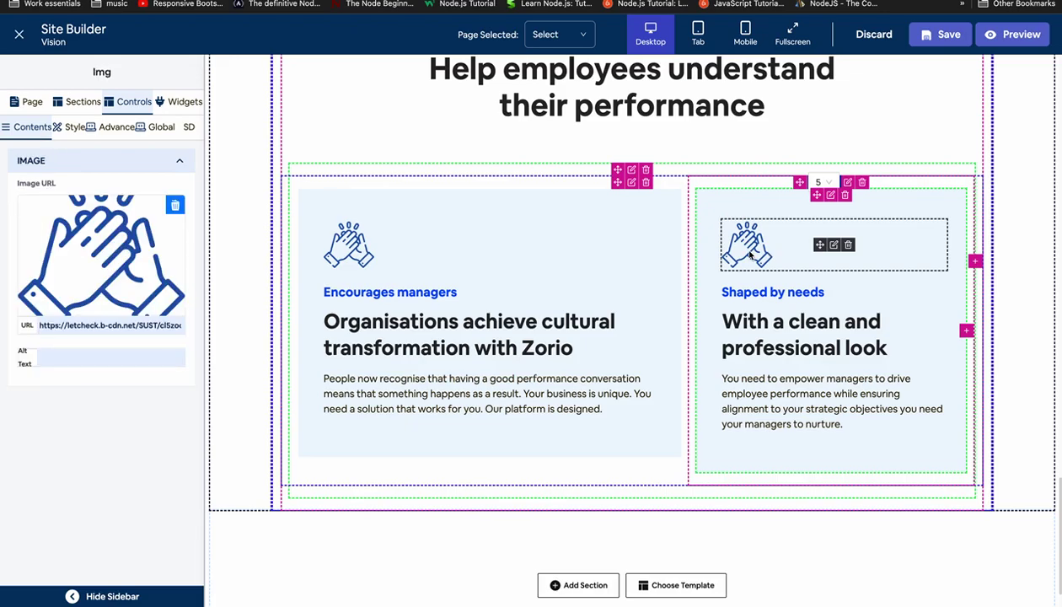
left_click(175, 205)
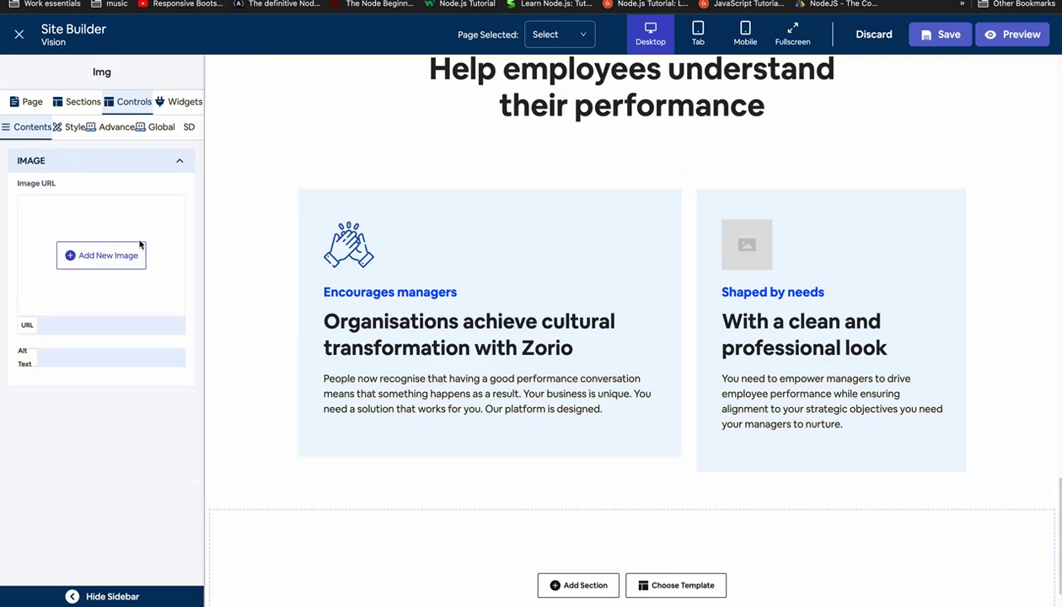
left_click(122, 255)
left_click(378, 186)
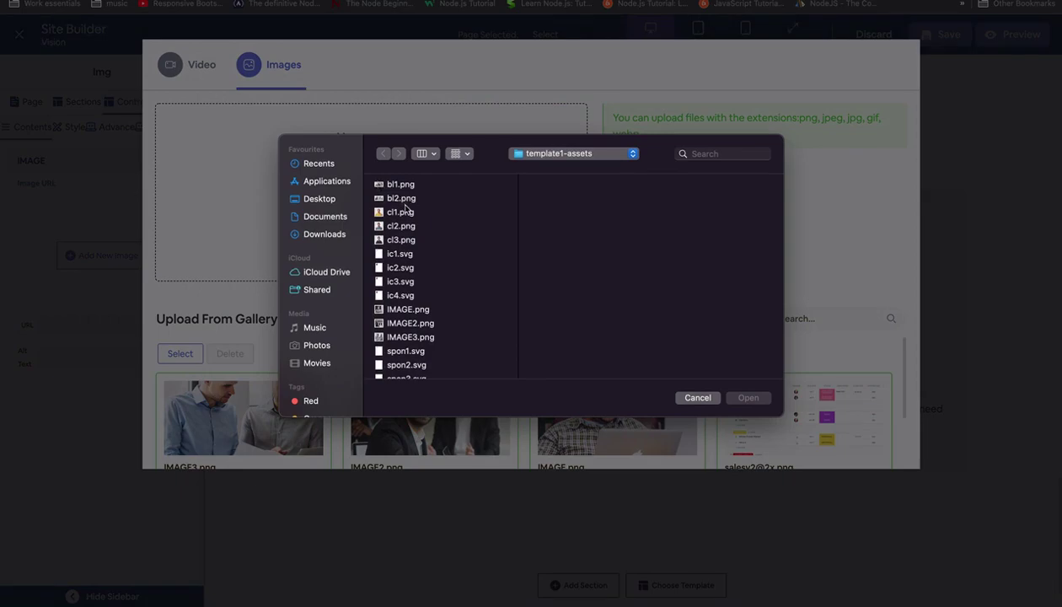
left_click(400, 268)
left_click(742, 397)
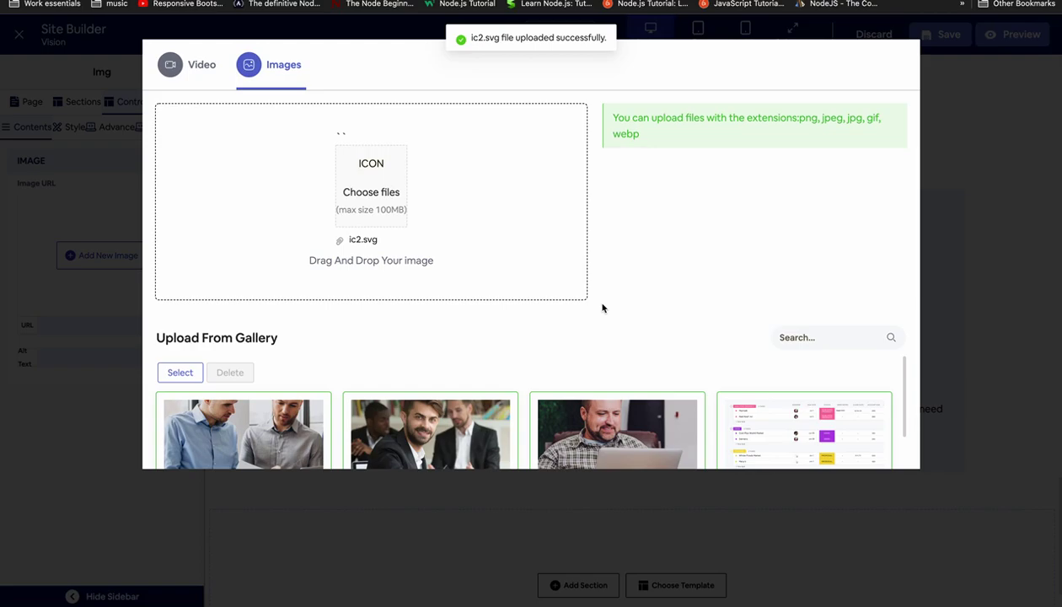
Check the second card's icon in the Figma design, then delete the uploaded ic2.svg from the image gallery.
key("ctrl+Left")
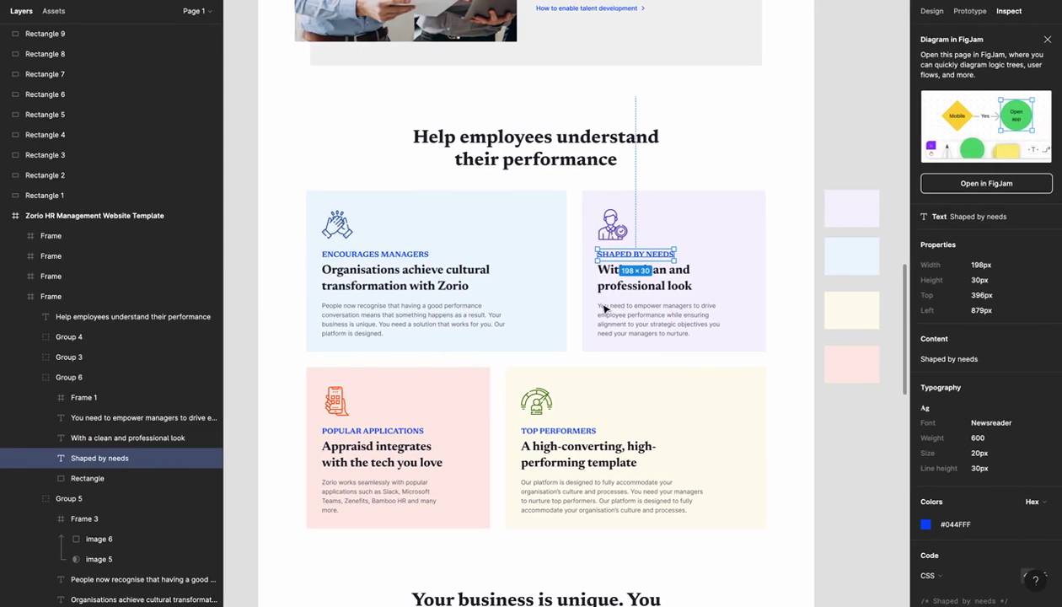
left_click(620, 229)
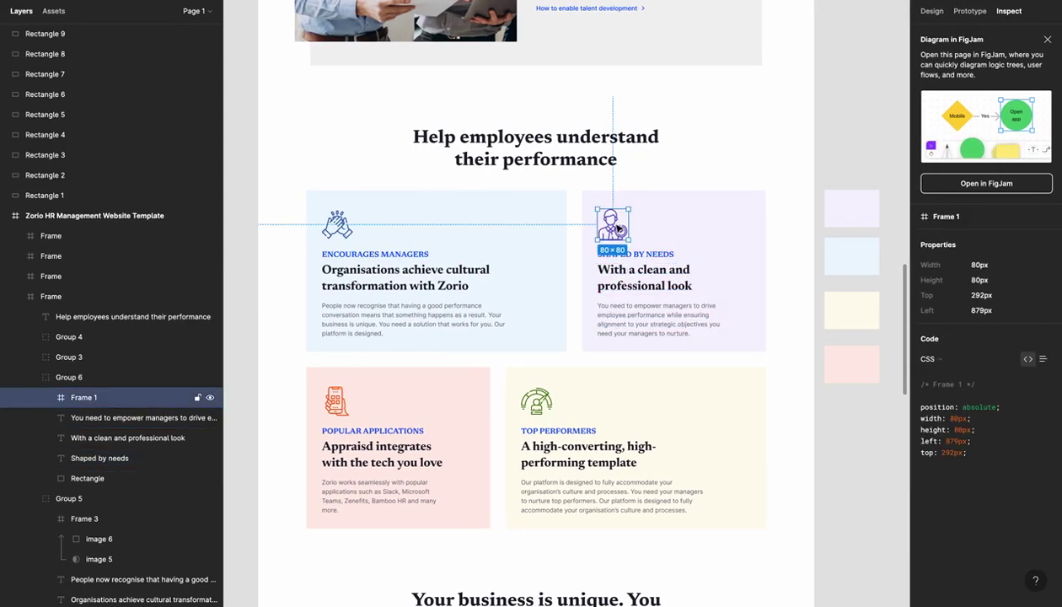
key("ctrl+Right")
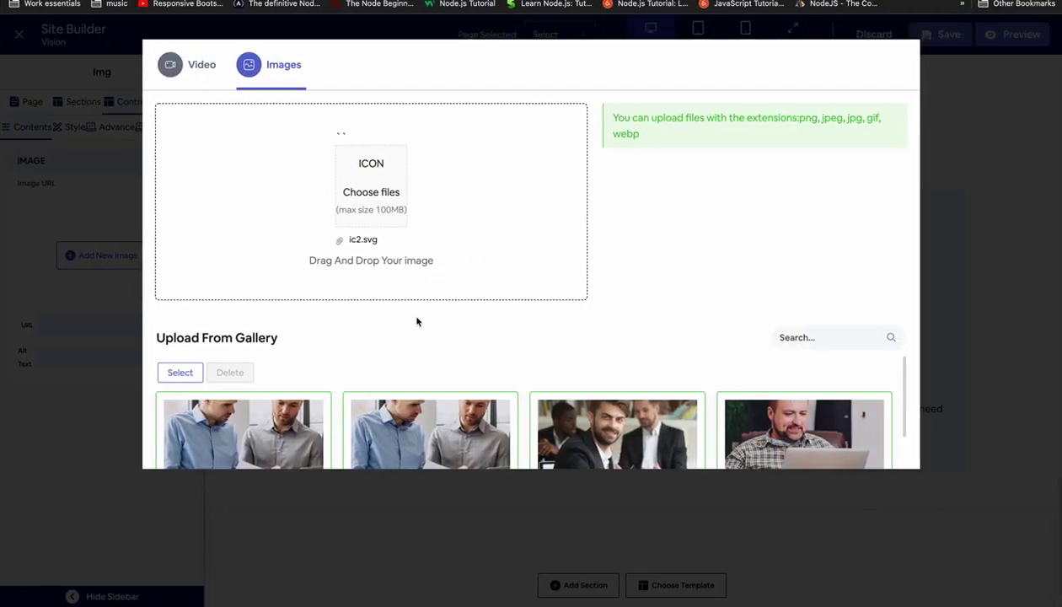
scroll(416, 321, "down", 3)
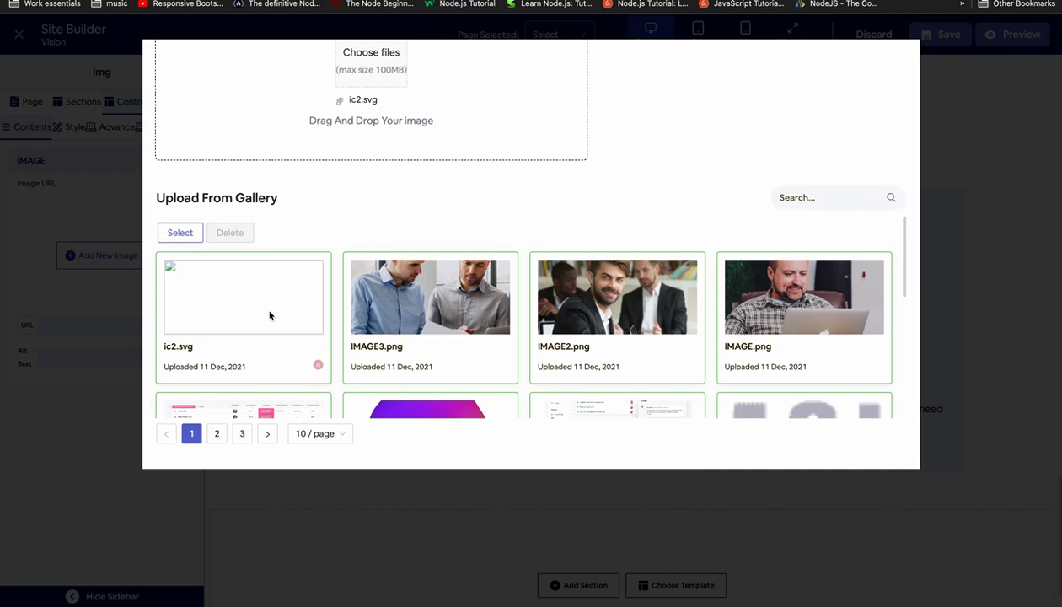
scroll(412, 215, "up", 3)
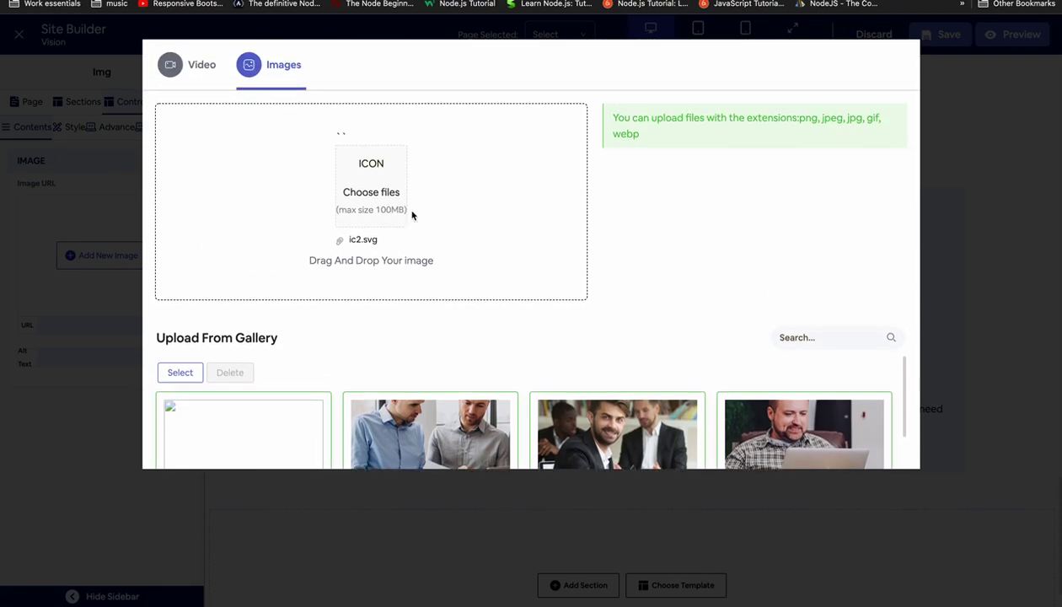
scroll(412, 216, "down", 3)
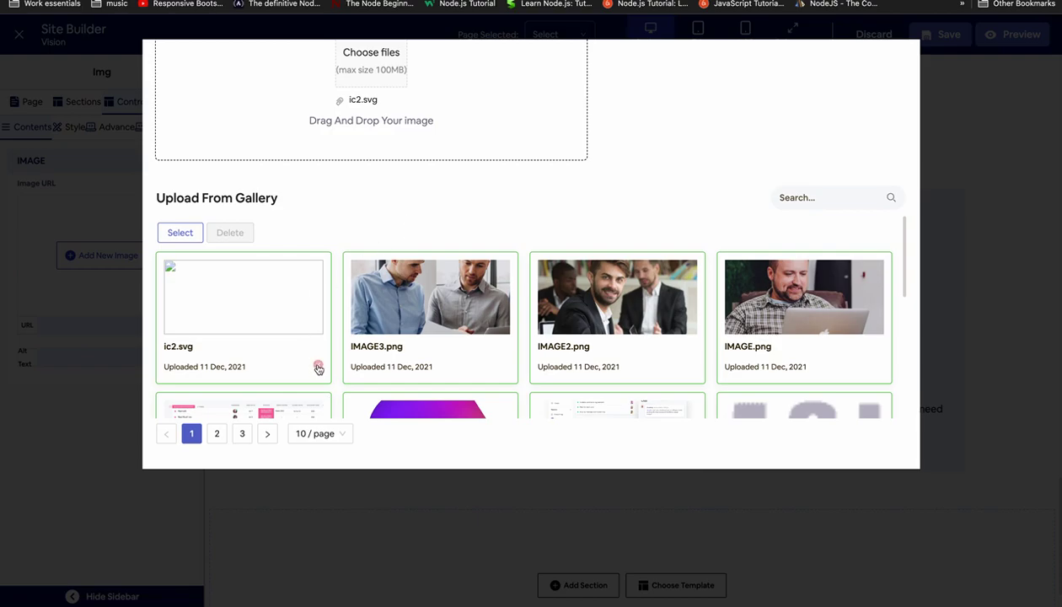
left_click(318, 366)
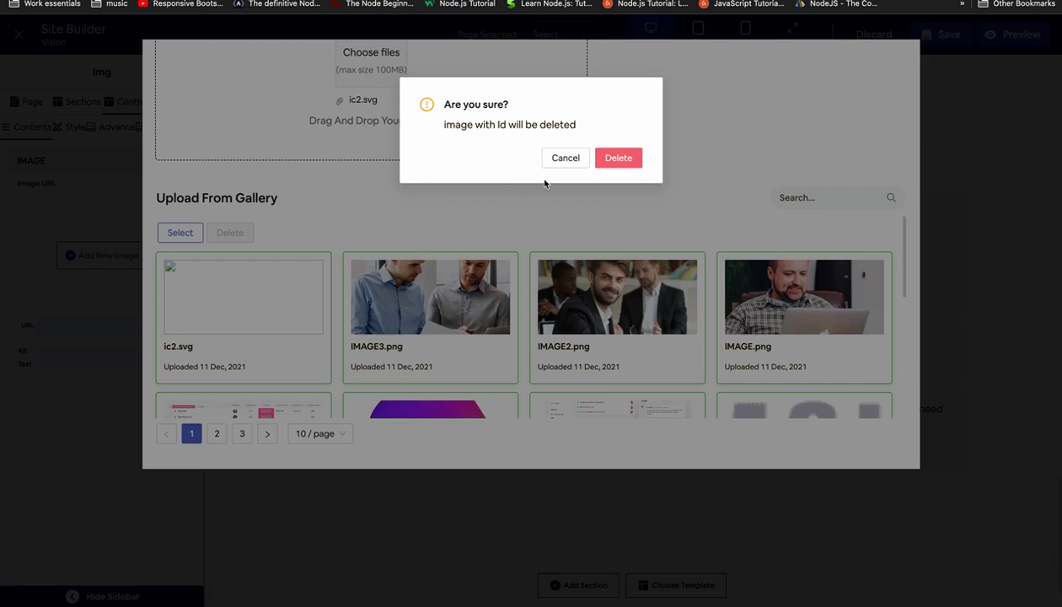
left_click(608, 159)
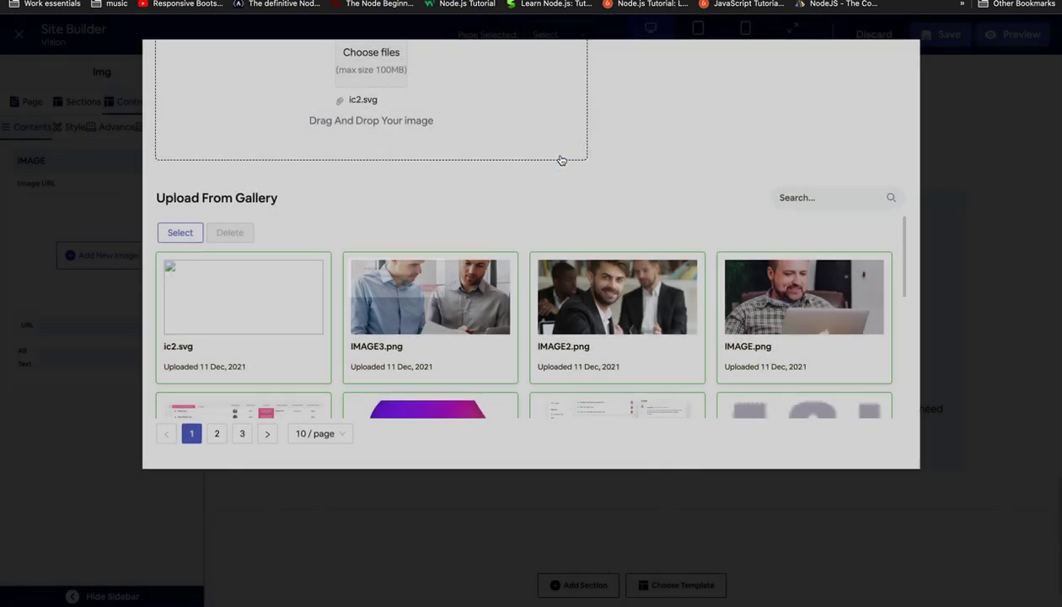
Preview the ic2.svg file in the template1-assets folder from the image upload dialog.
scroll(455, 228, "up", 3)
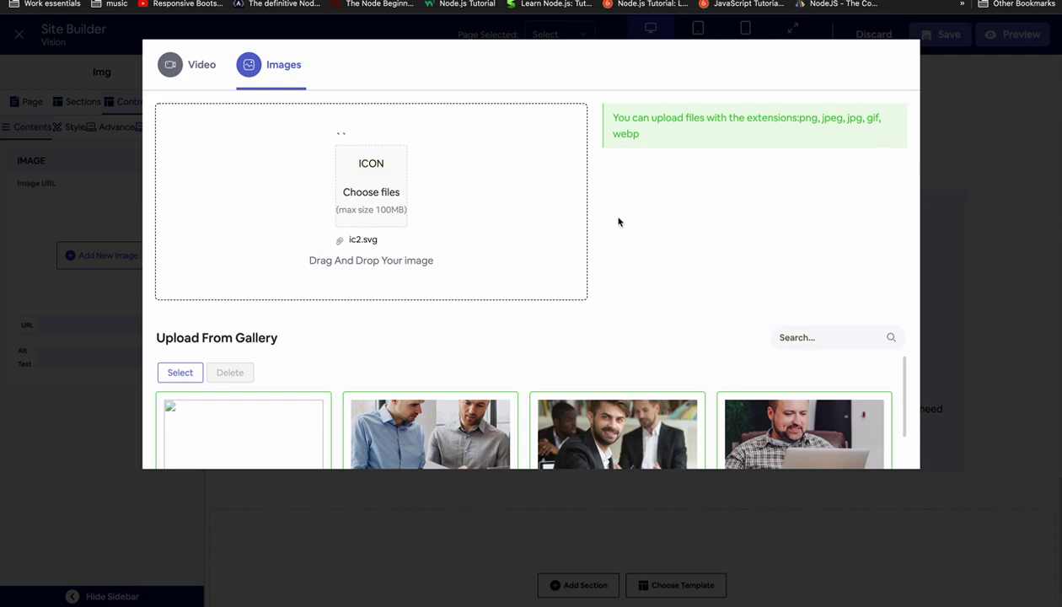
left_click(379, 183)
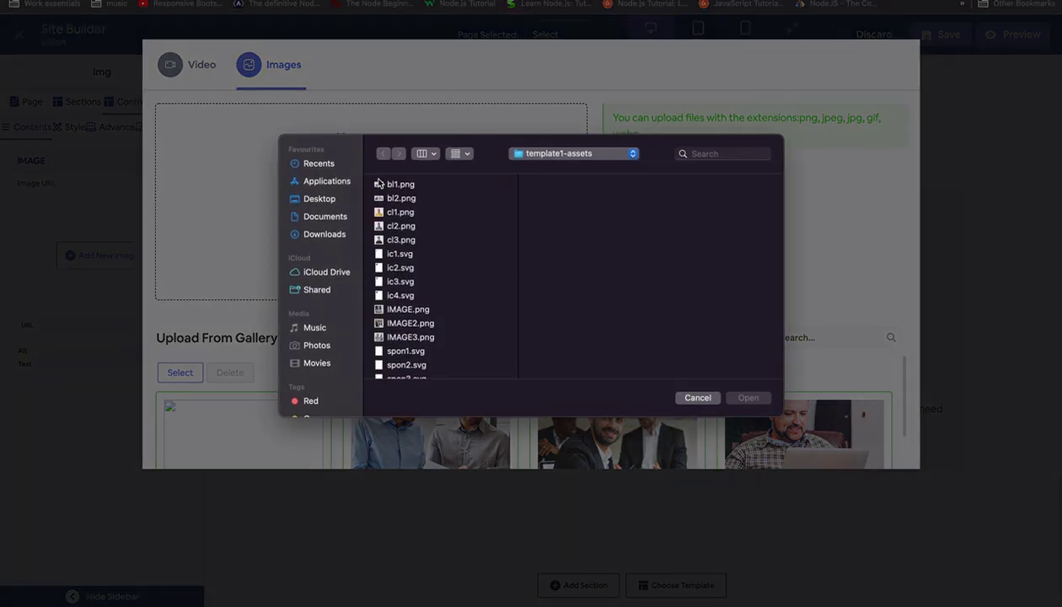
left_click(399, 268)
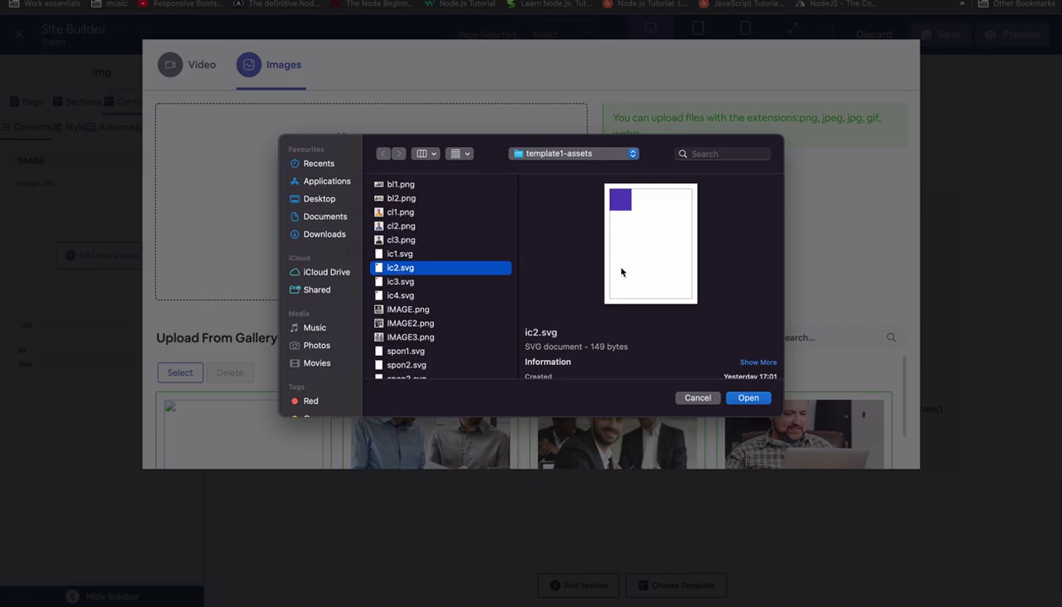
key("Return")
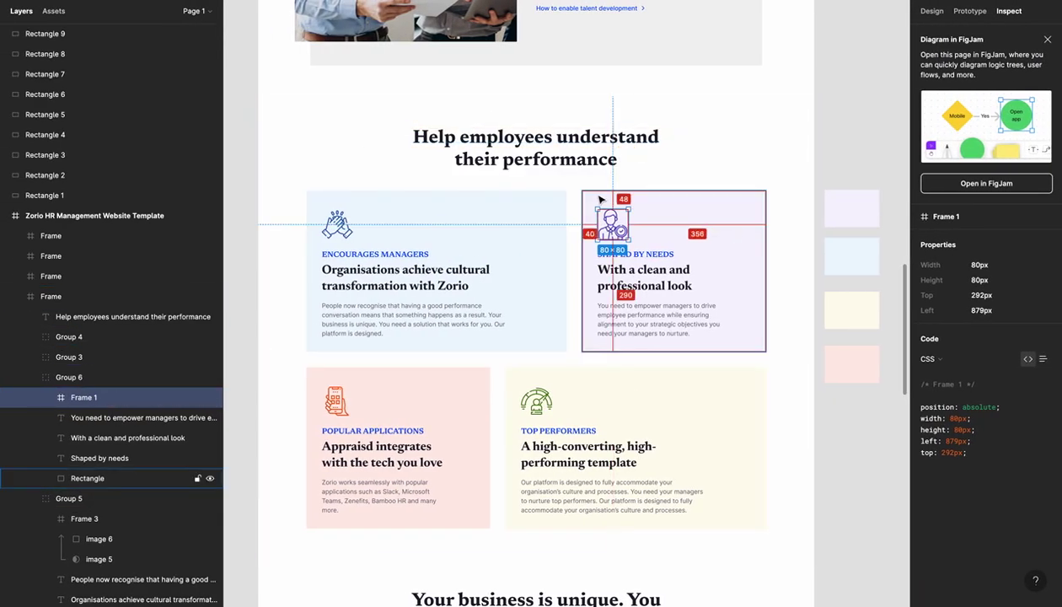
Switch to Figma and export the second card's icon frame as SVG, replacing ic2.svg in the template1-assets folder.
left_click(931, 11)
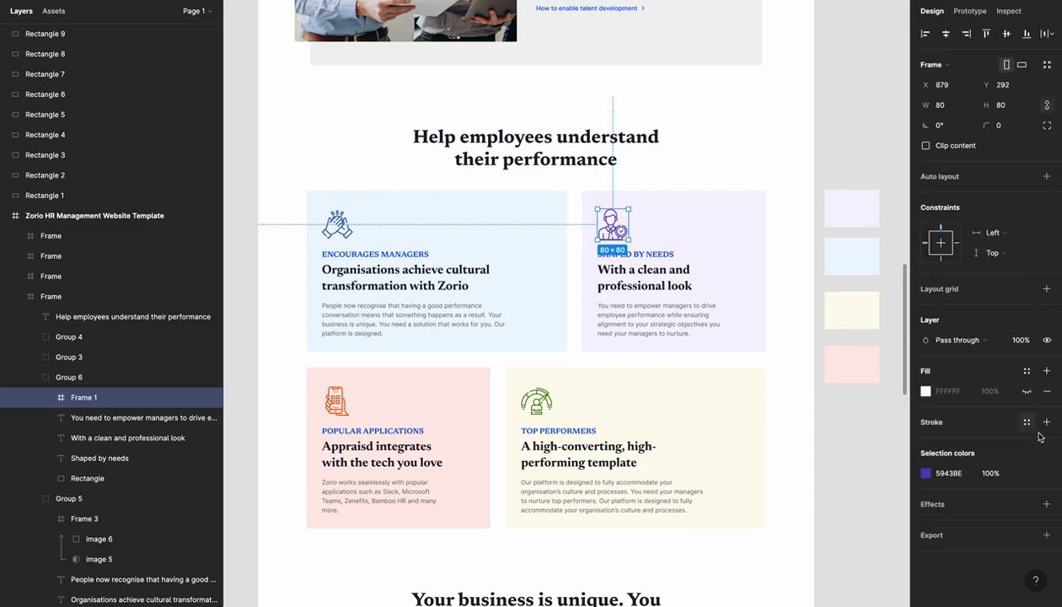
left_click(1046, 534)
scroll(1008, 523, "down", 2)
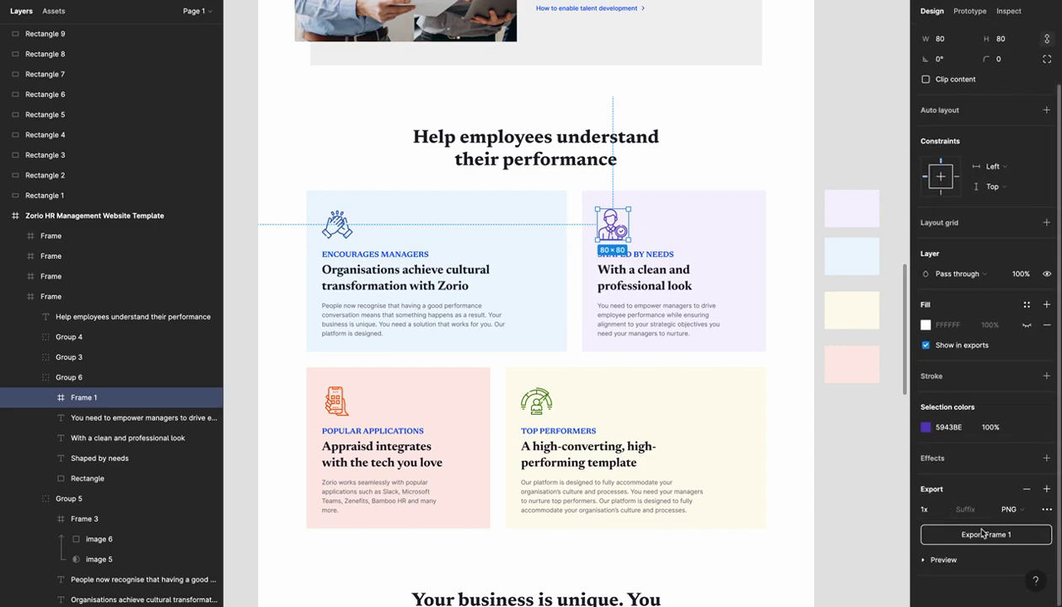
left_click(1008, 509)
left_click(1022, 540)
left_click(1007, 534)
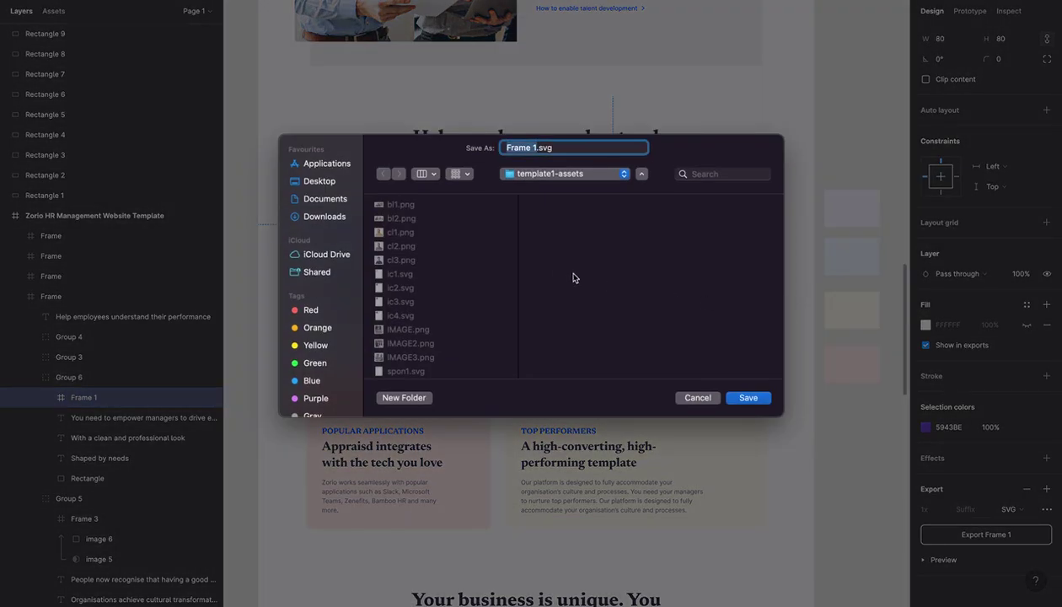
left_click(404, 290)
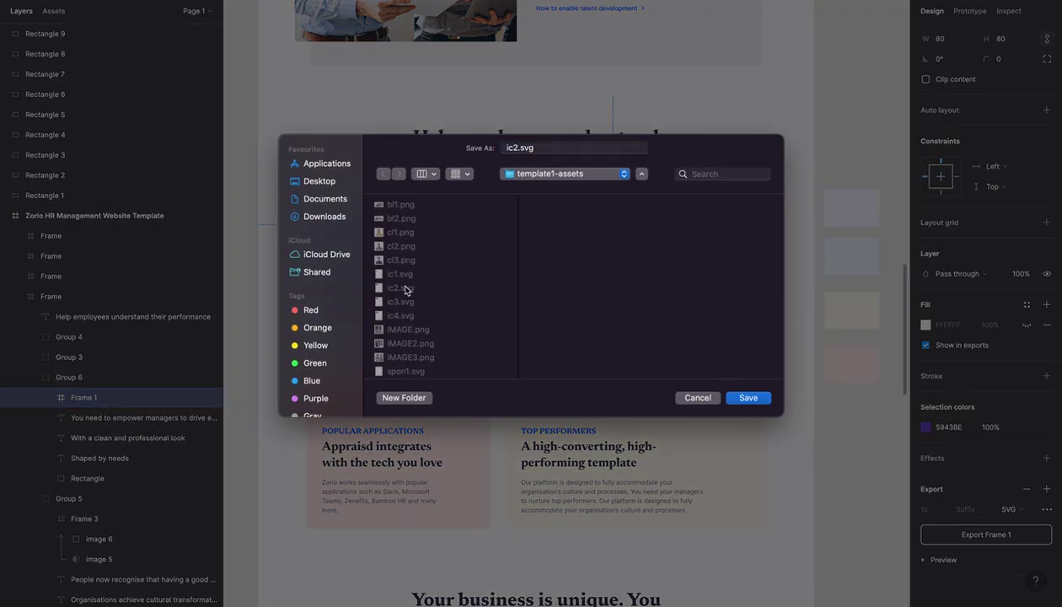
left_click(745, 397)
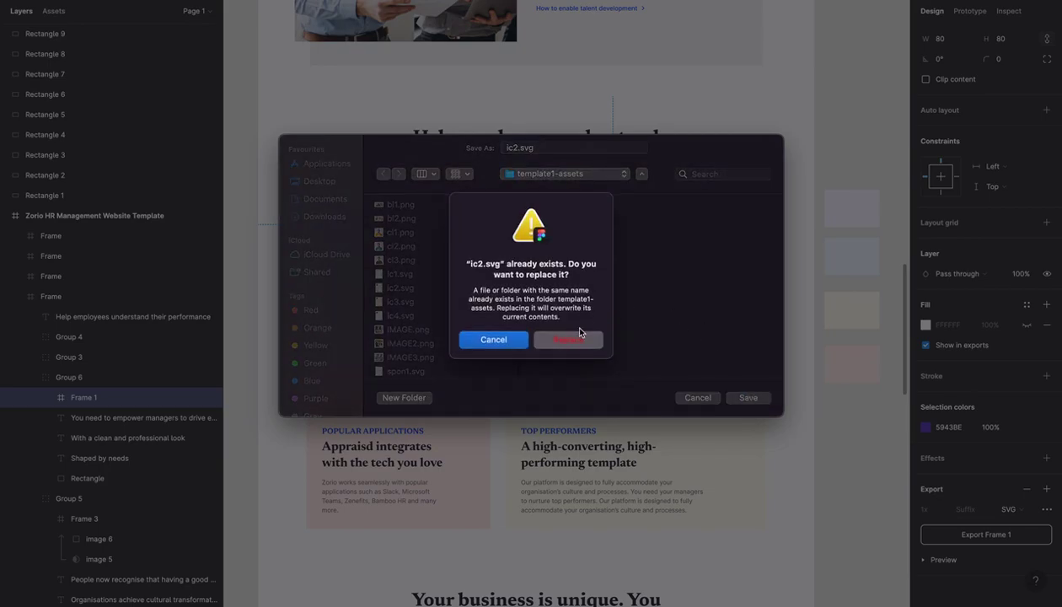
left_click(563, 337)
Back in Site Builder, upload the re-exported ic2.svg to the gallery and use it as the second card's image.
key("ctrl+Right")
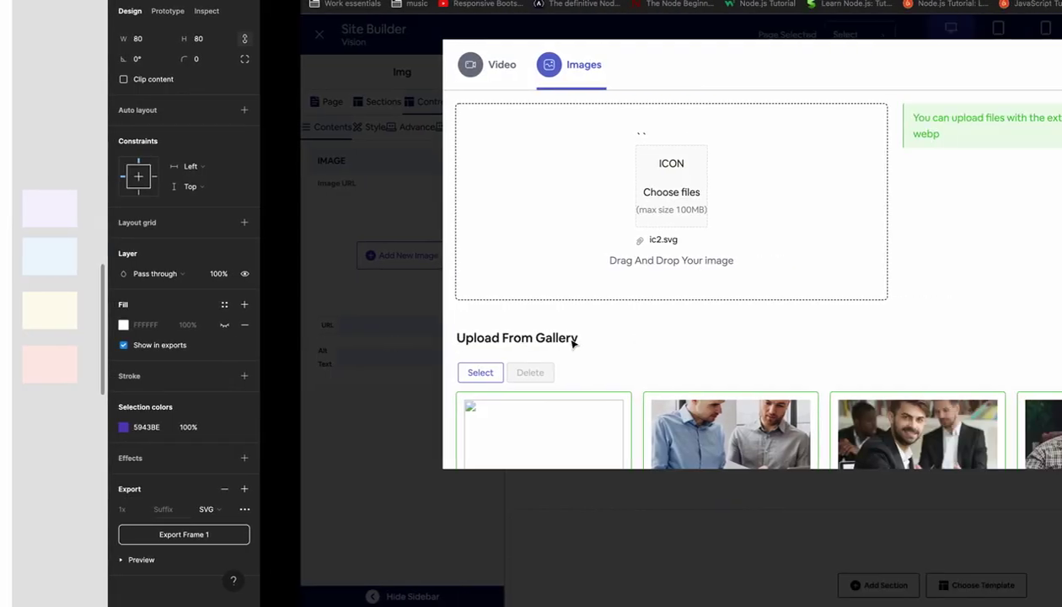
left_click(388, 204)
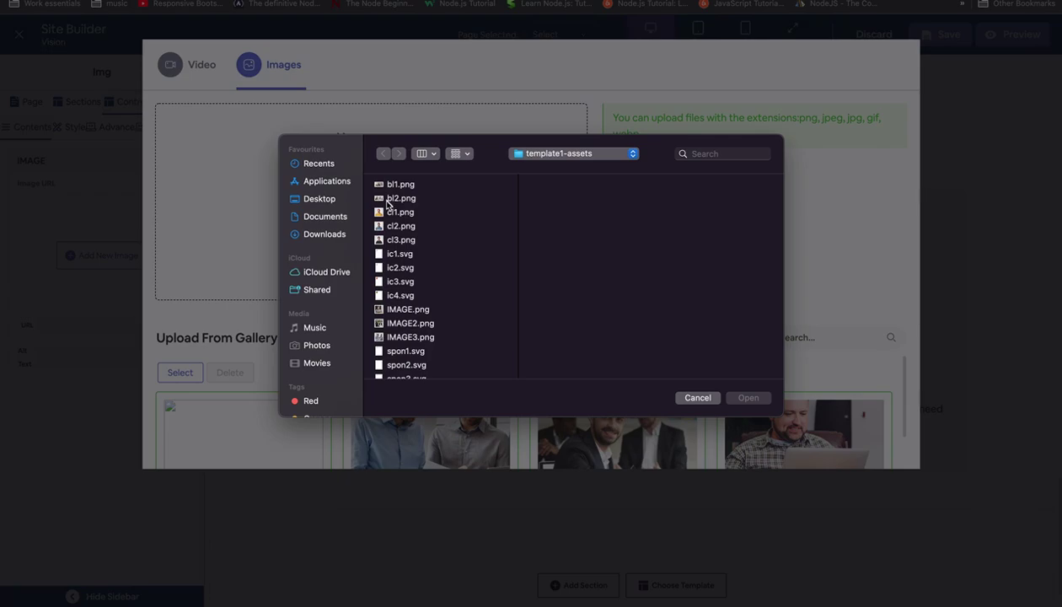
left_click(391, 267)
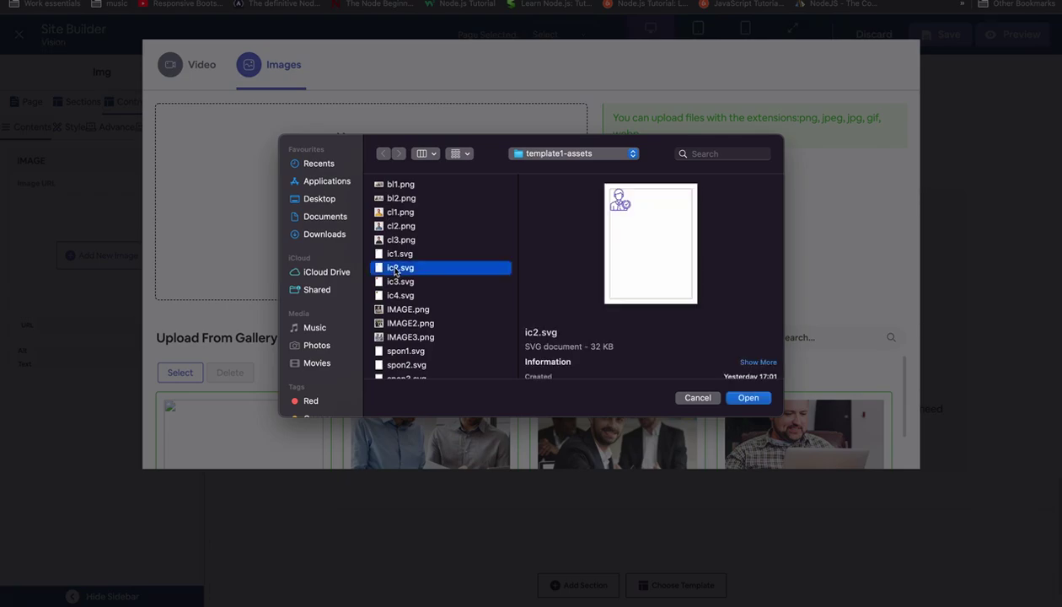
left_click(736, 399)
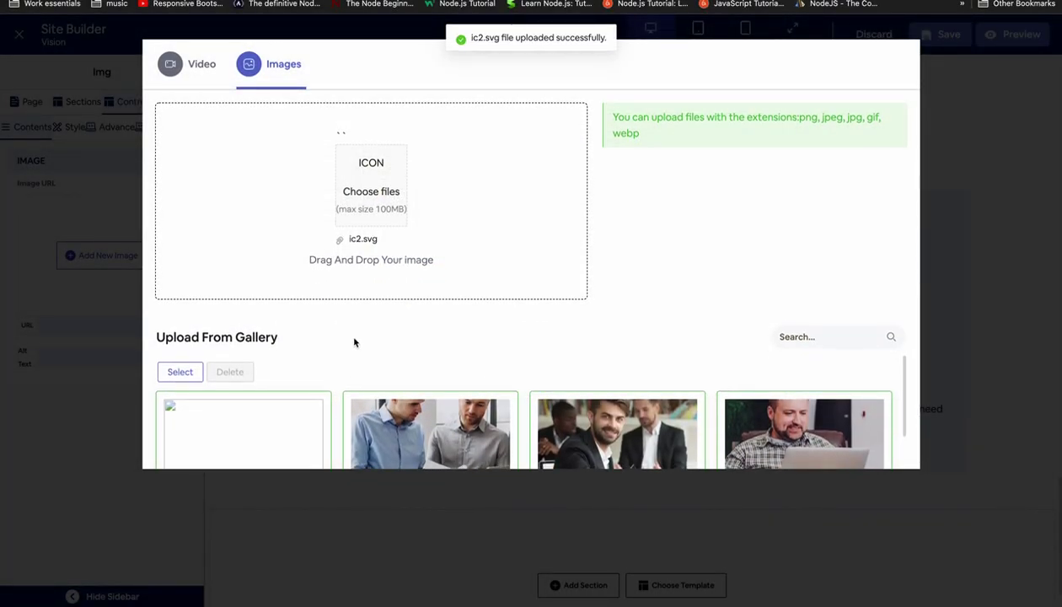
scroll(354, 342, "down", 3)
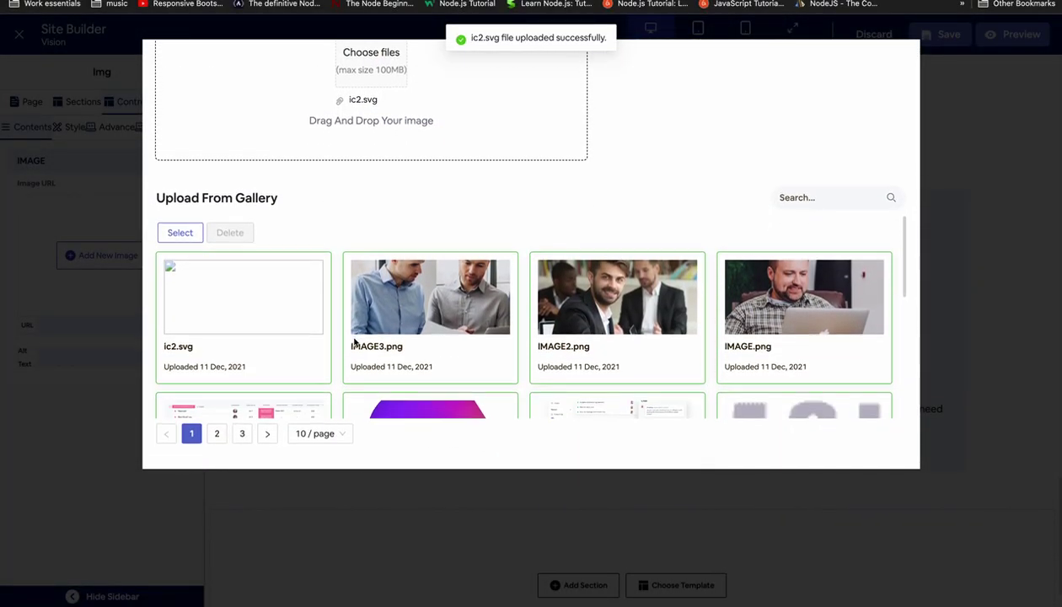
left_click(284, 313)
left_click(182, 235)
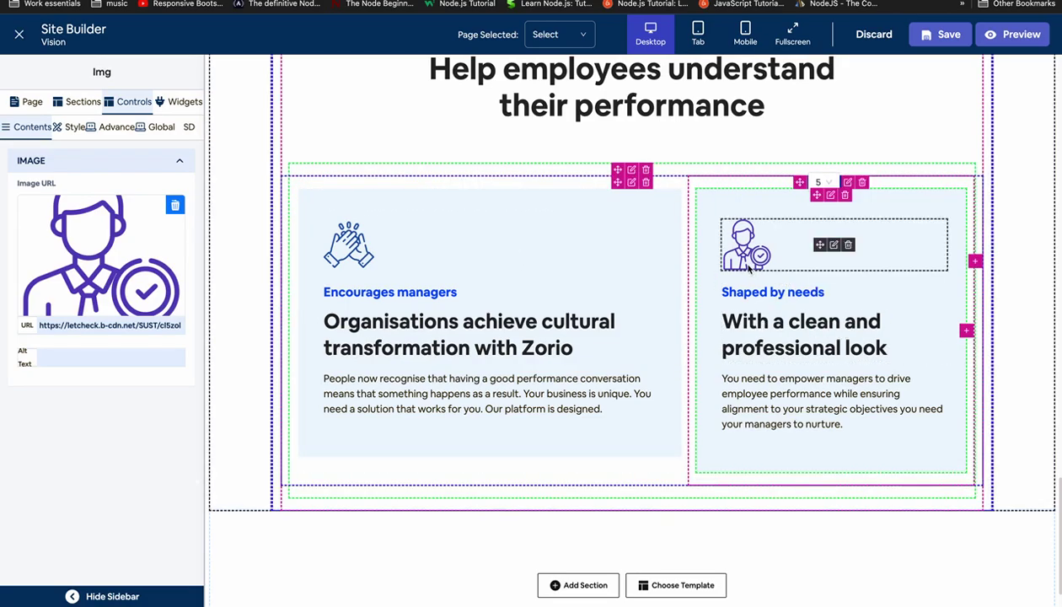
Set the second card Div's background color to F6F4FF, taken from the lavender swatch in the Figma design.
left_click(703, 200)
left_click(71, 128)
left_click(68, 377)
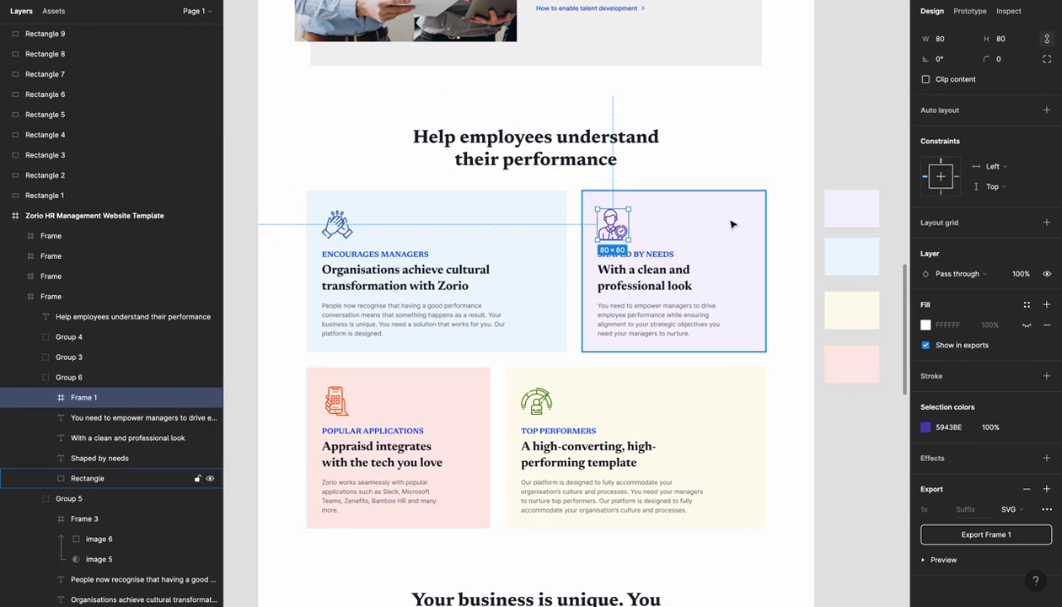
left_click(833, 208)
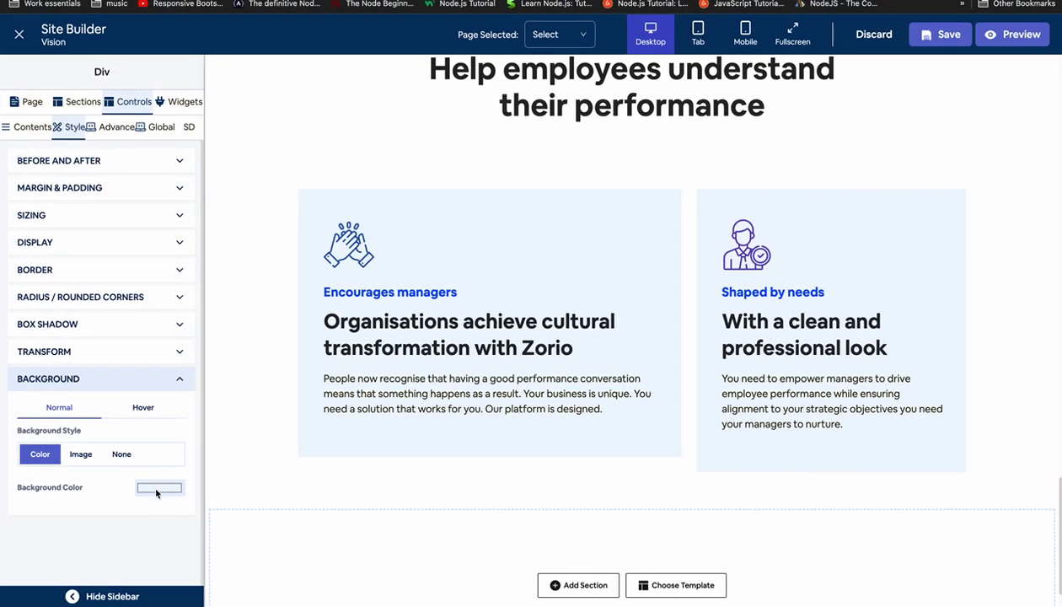
left_click(157, 488)
left_click(205, 466)
triple_click(199, 447)
type("00F6F4")
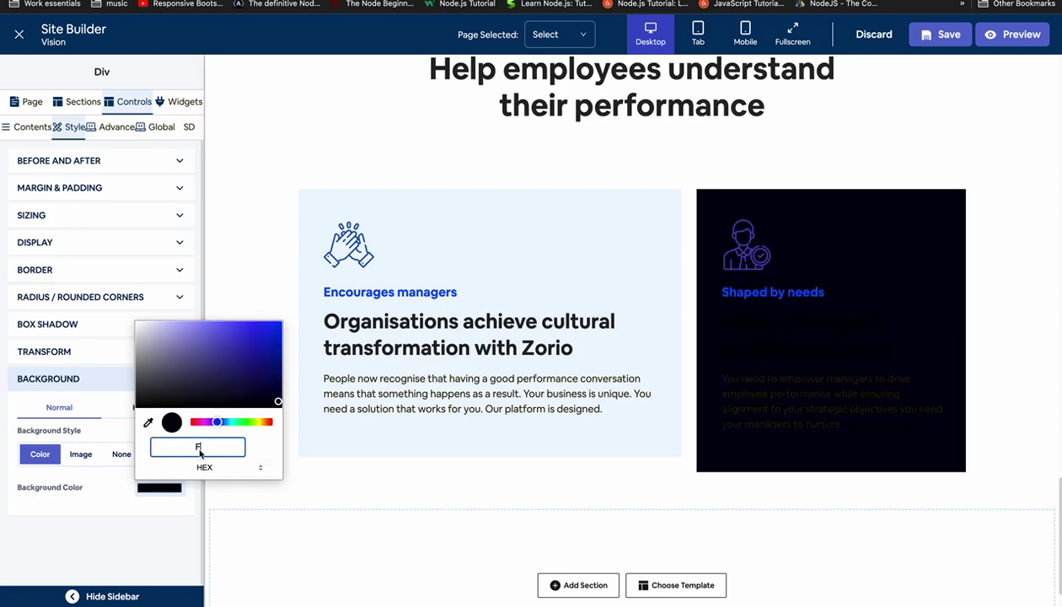
type("FF")
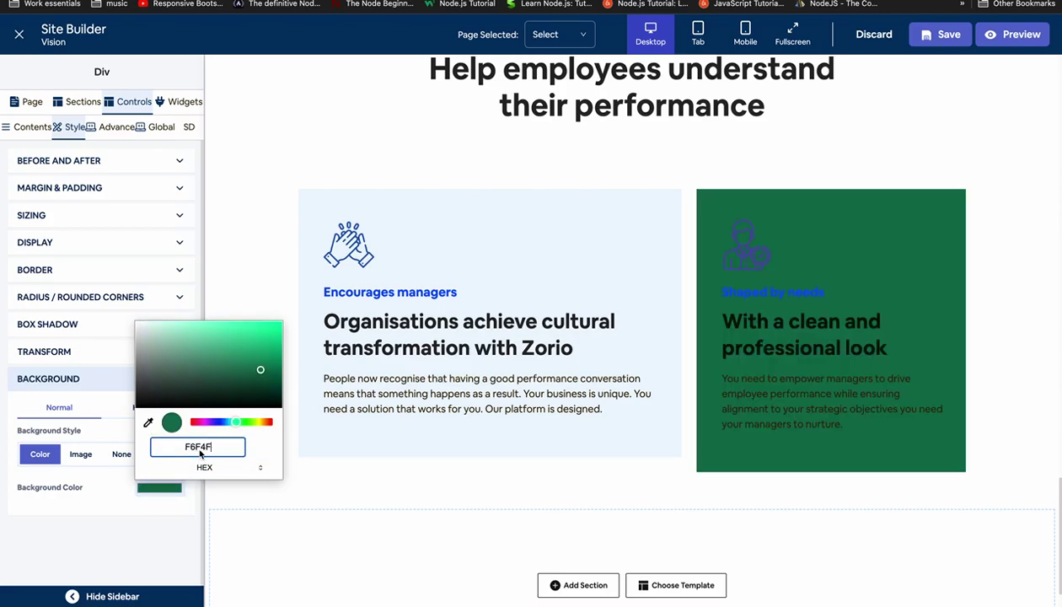
left_click(114, 499)
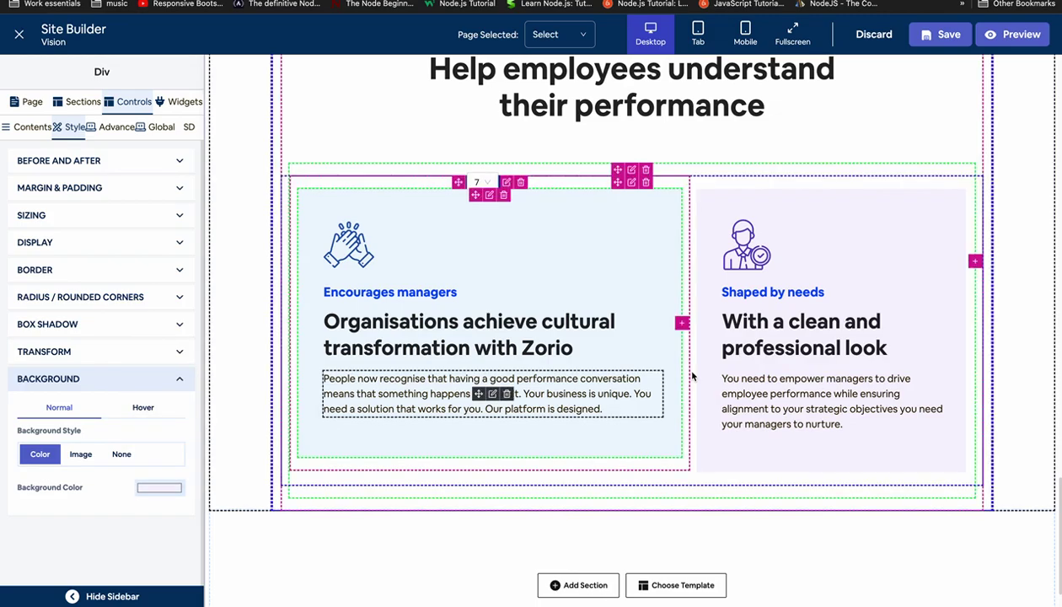
Compare the two cards and the section's layout with the Figma design, with the sidebar hidden.
left_click(754, 291)
key("ctrl+Left")
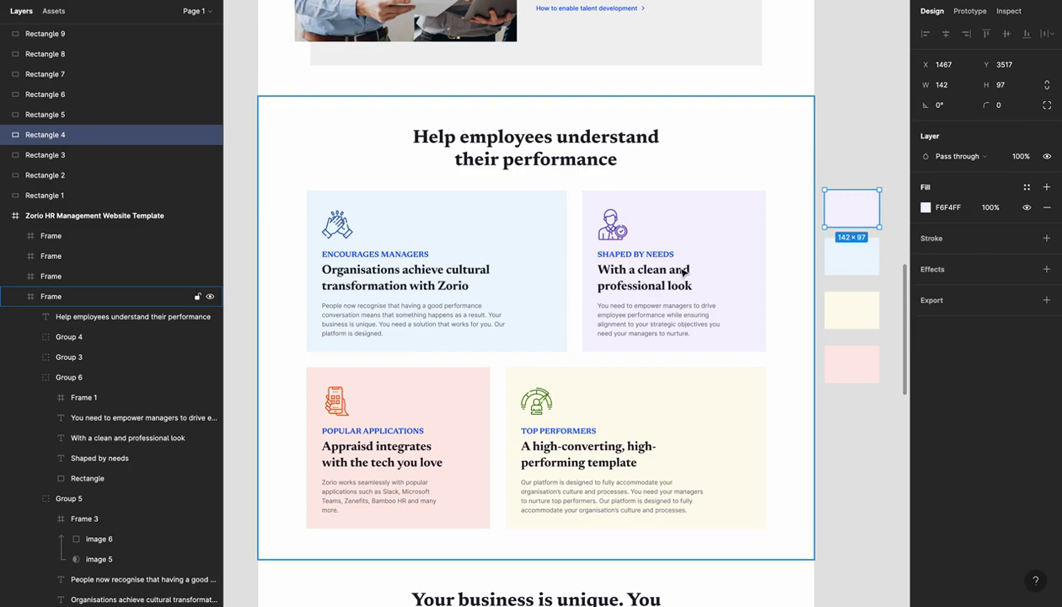
key("ctrl+Right")
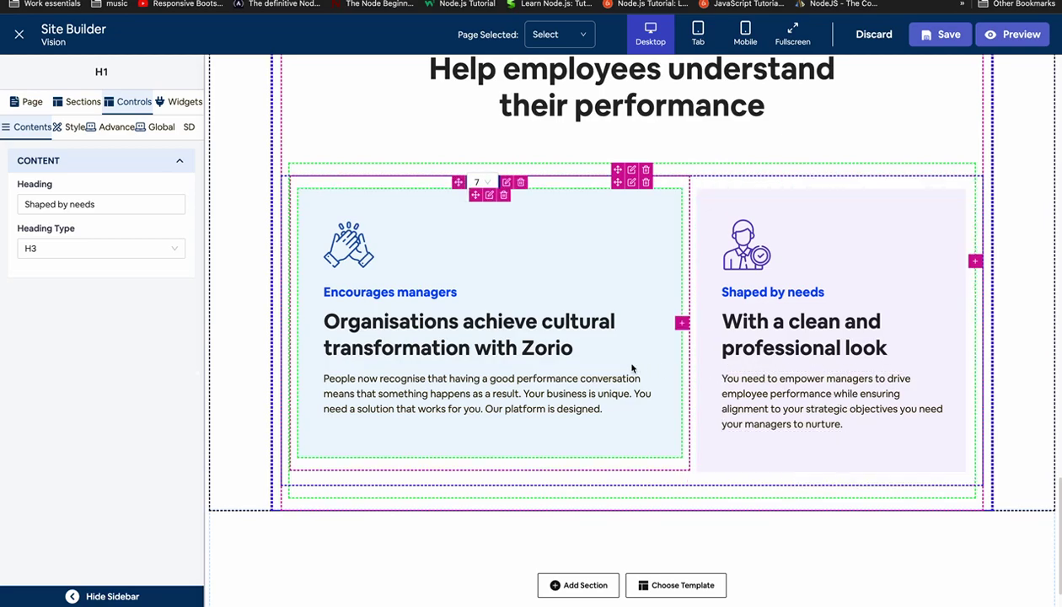
left_click(100, 596)
scroll(485, 408, "down", 5)
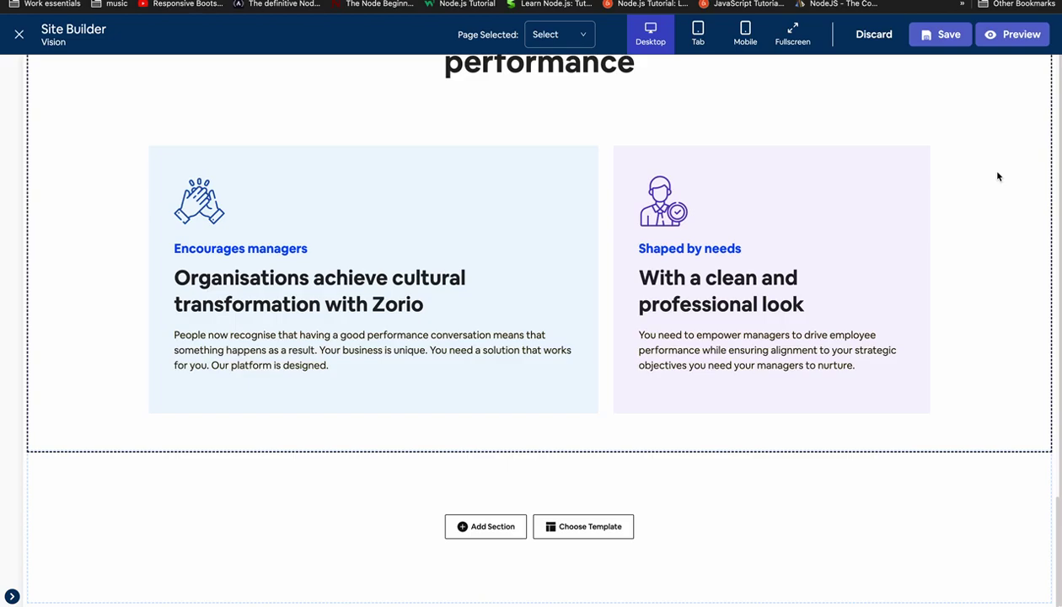
scroll(997, 176, "up", 3)
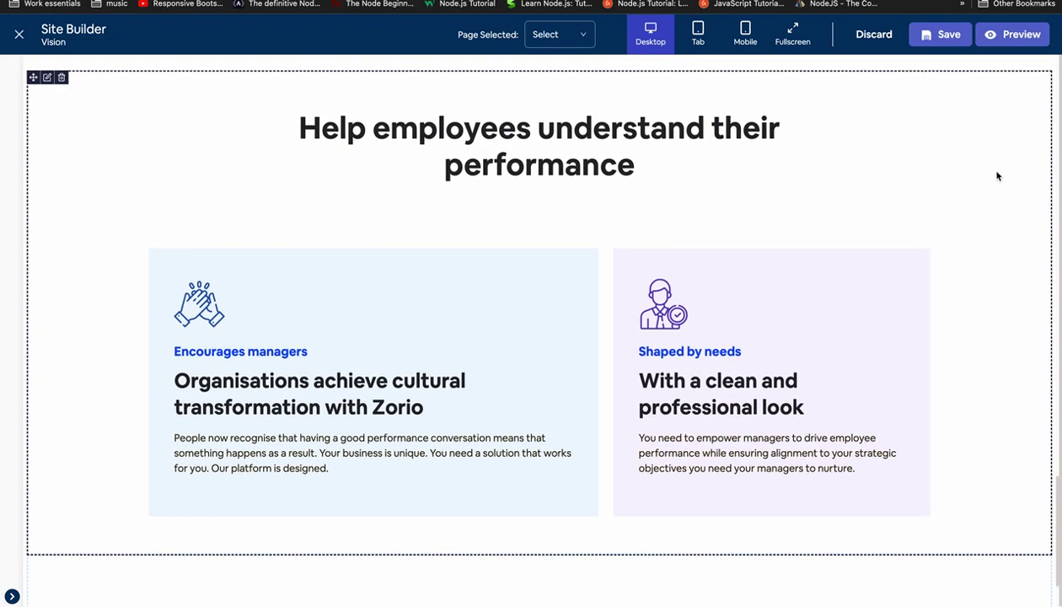
key("ctrl+Left")
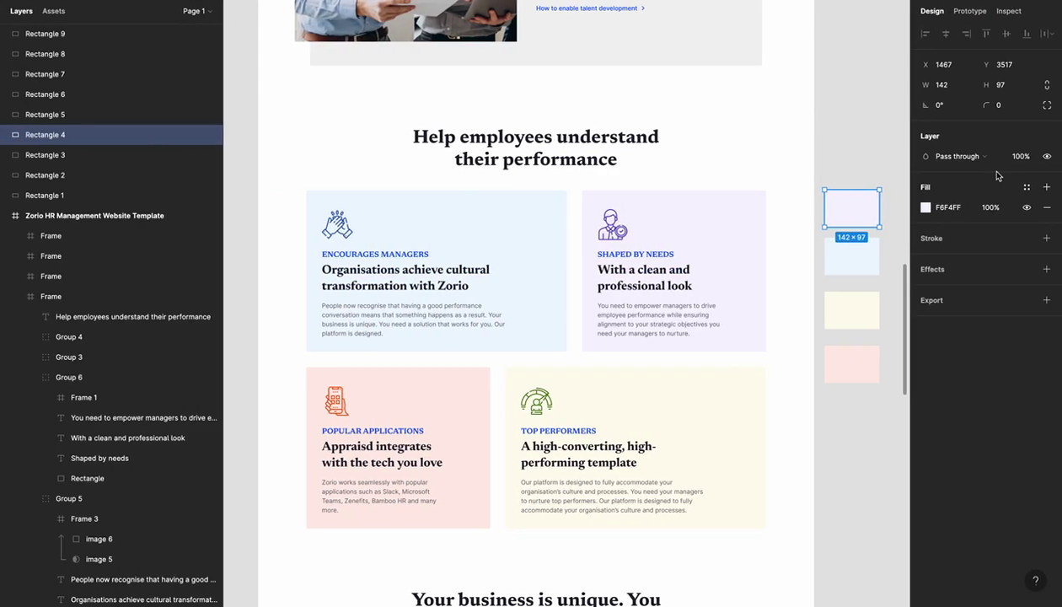
key("ctrl+Right")
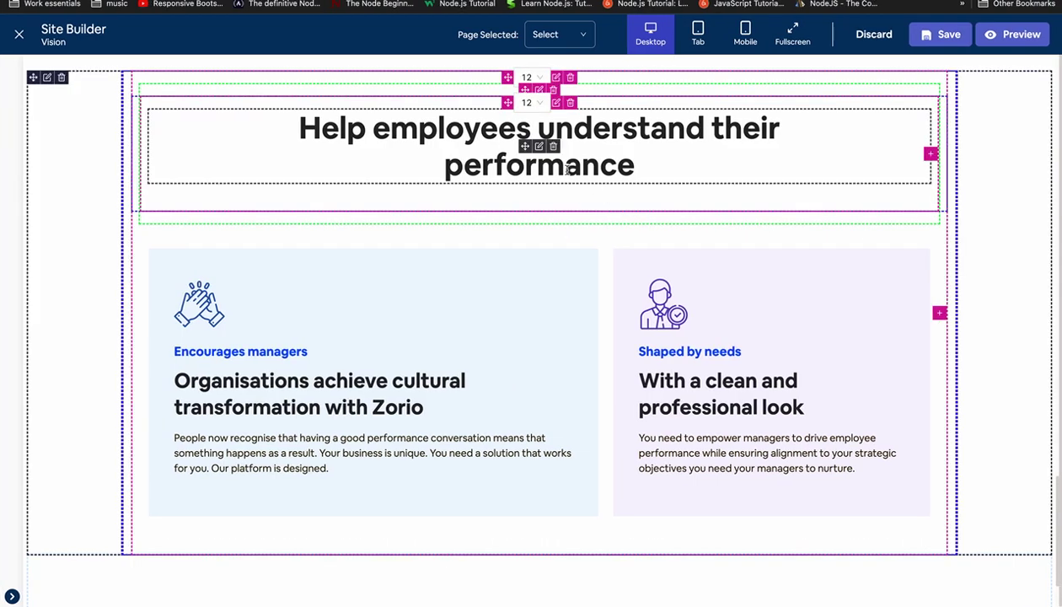
scroll(662, 285, "down", 3)
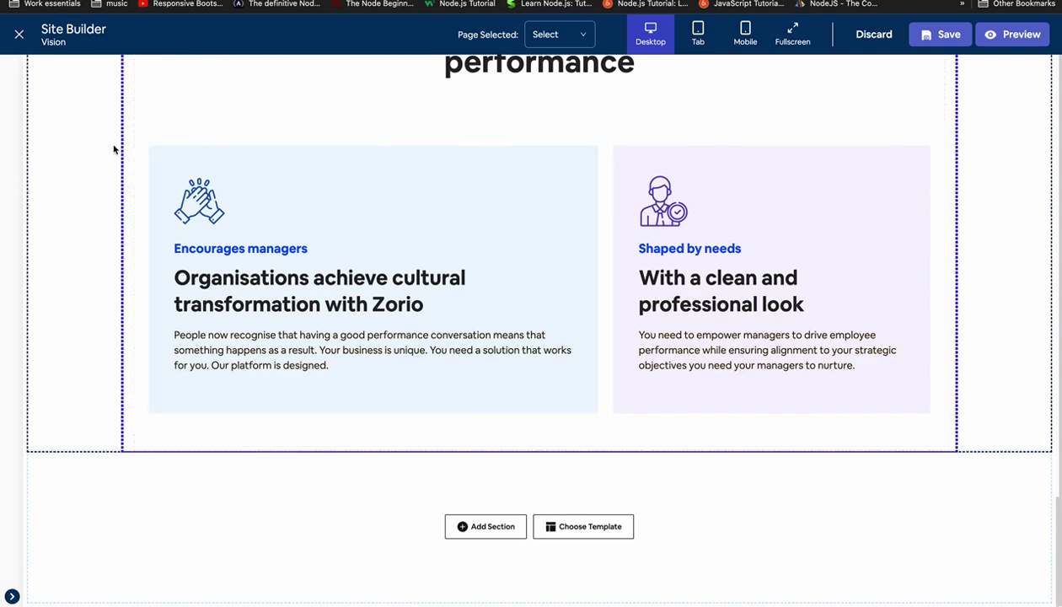
scroll(157, 135, "up", 2)
scroll(154, 152, "up", 1)
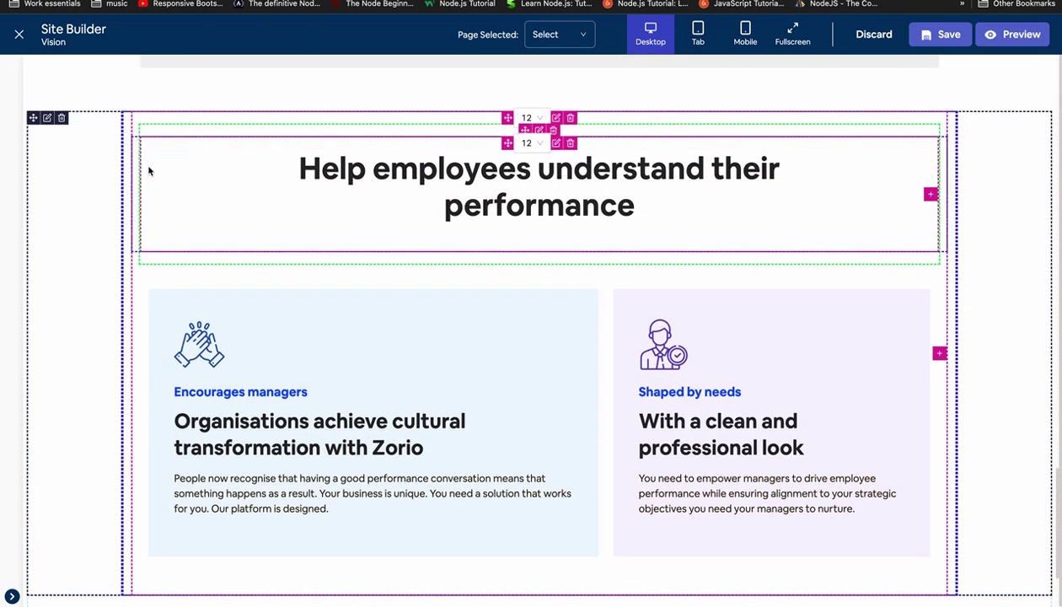
scroll(136, 179, "down", 2)
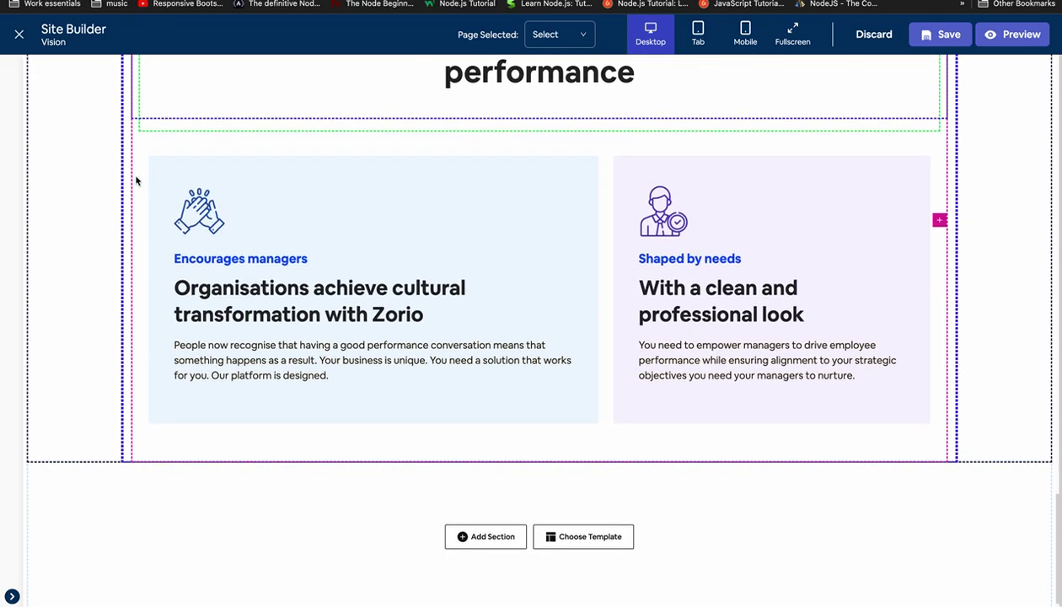
Add a Div widget below the two cards and move it inside the column that contains the card row.
left_click(12, 597)
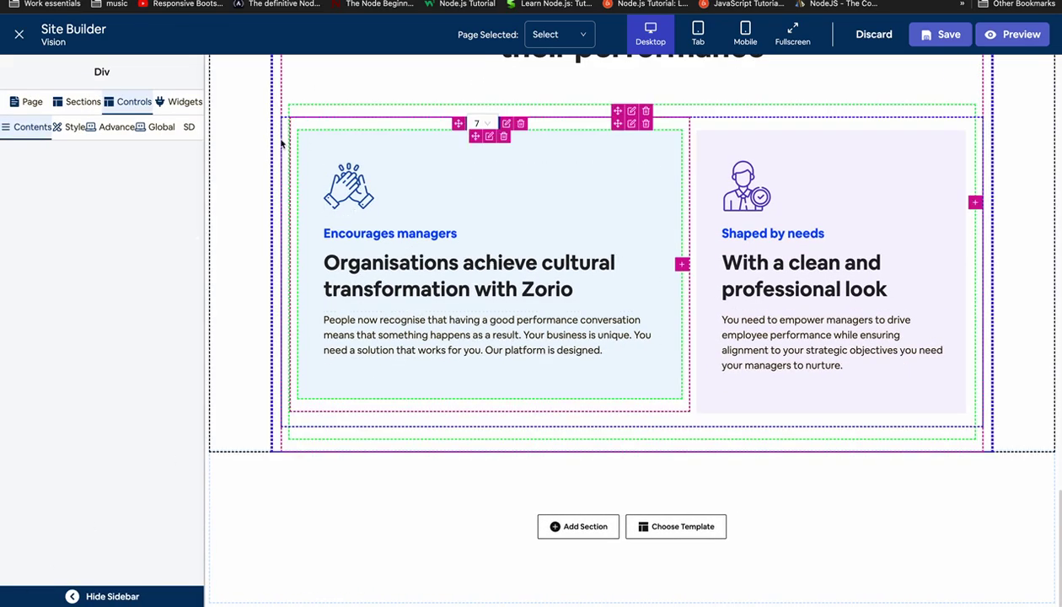
left_click(181, 102)
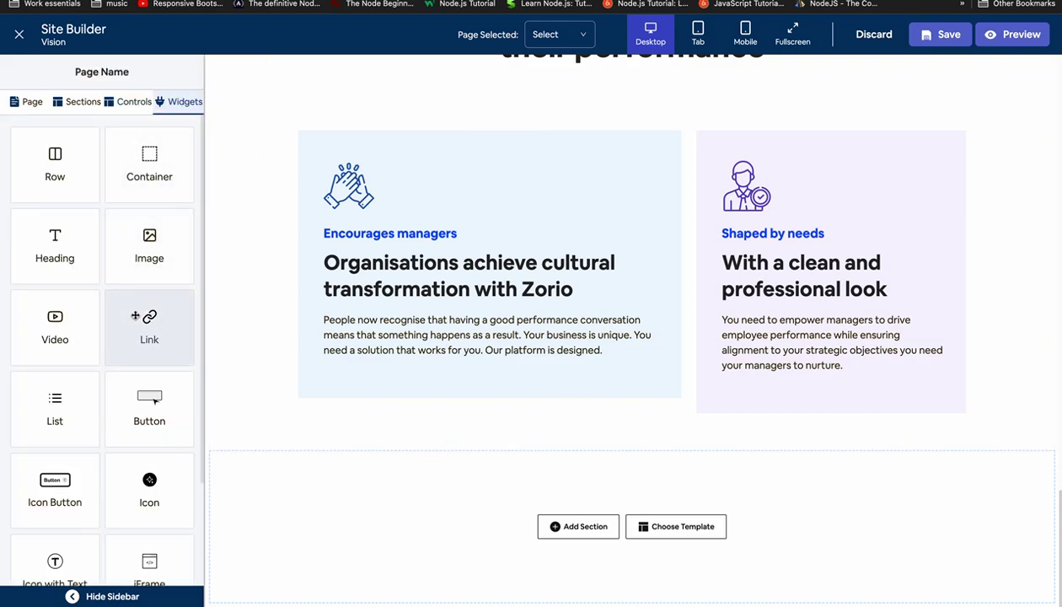
scroll(135, 316, "down", 5)
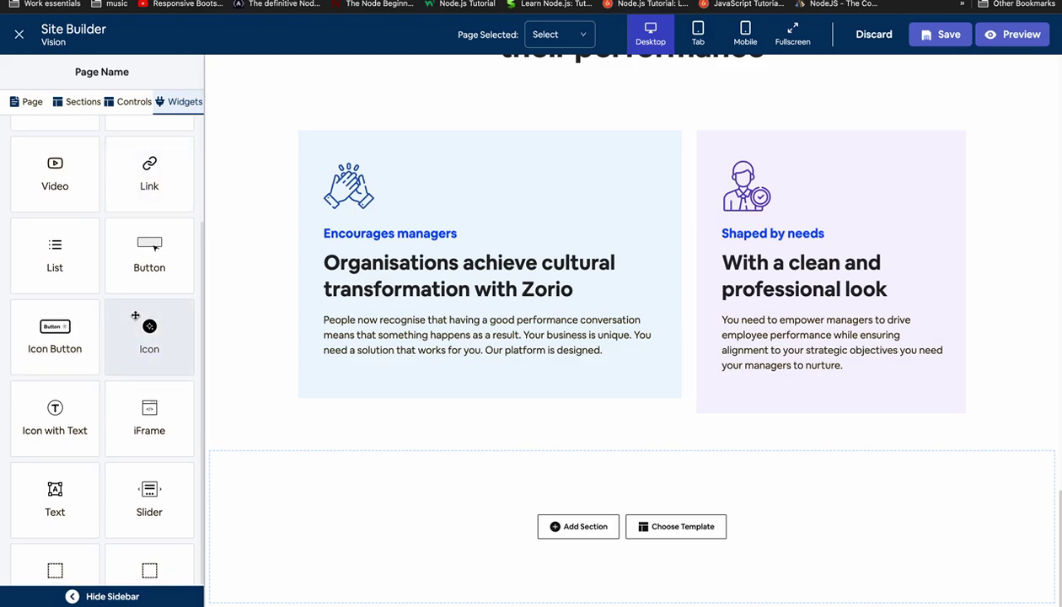
scroll(135, 315, "down", 1)
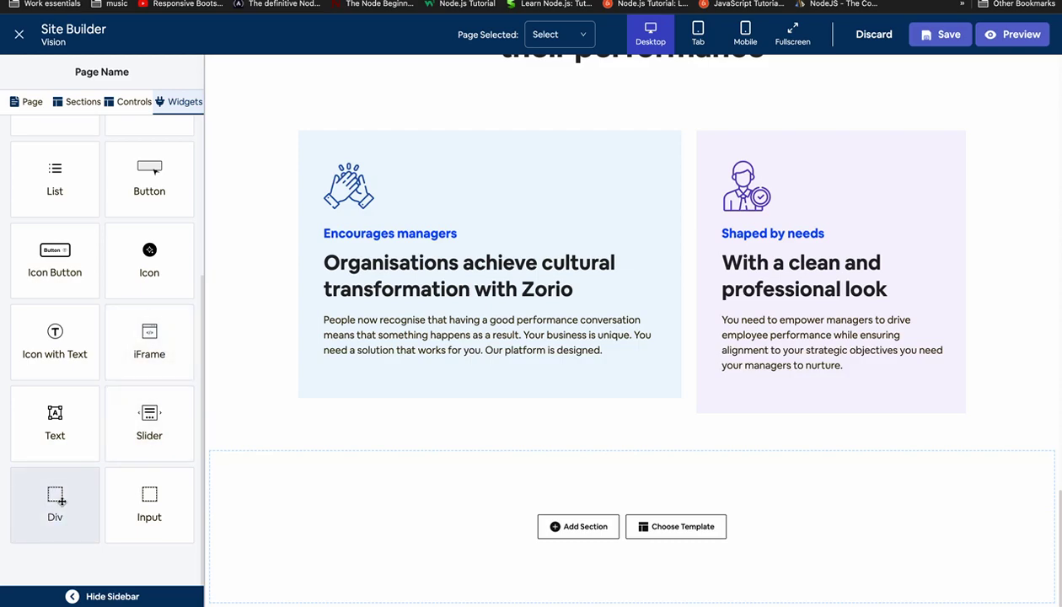
left_click_drag(60, 500, 277, 421)
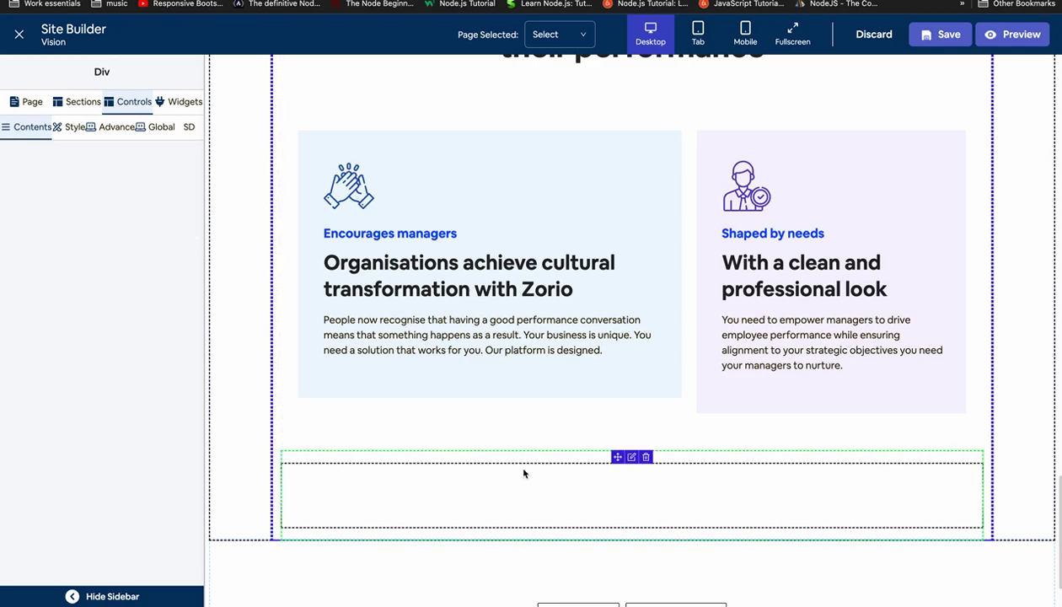
left_click_drag(615, 459, 619, 450)
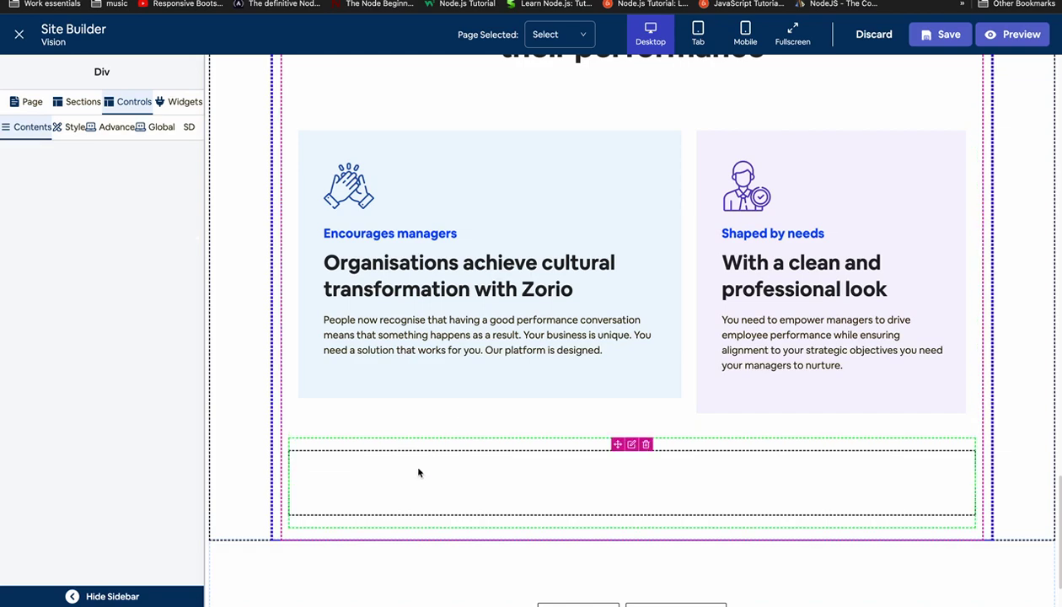
Copy the two-card row of the performance section and paste it into the empty Div below it.
left_click(181, 102)
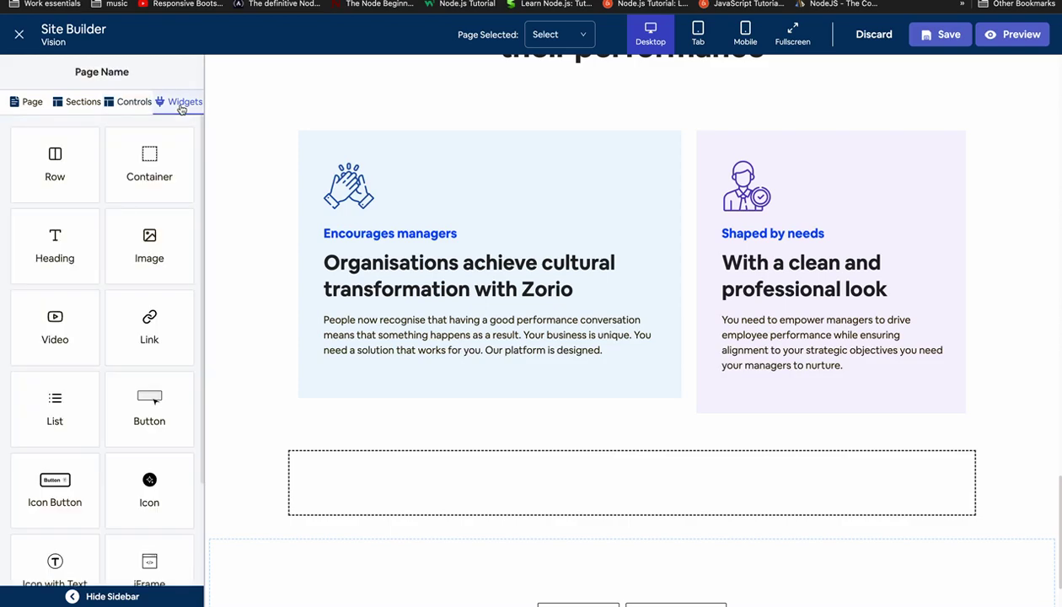
scroll(149, 219, "down", 1)
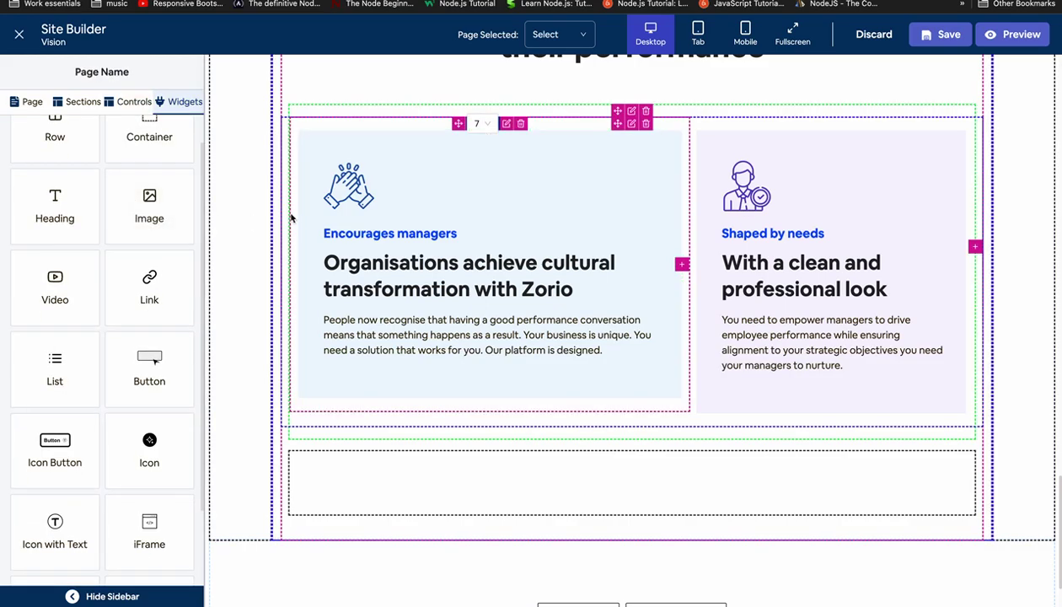
left_click(299, 125)
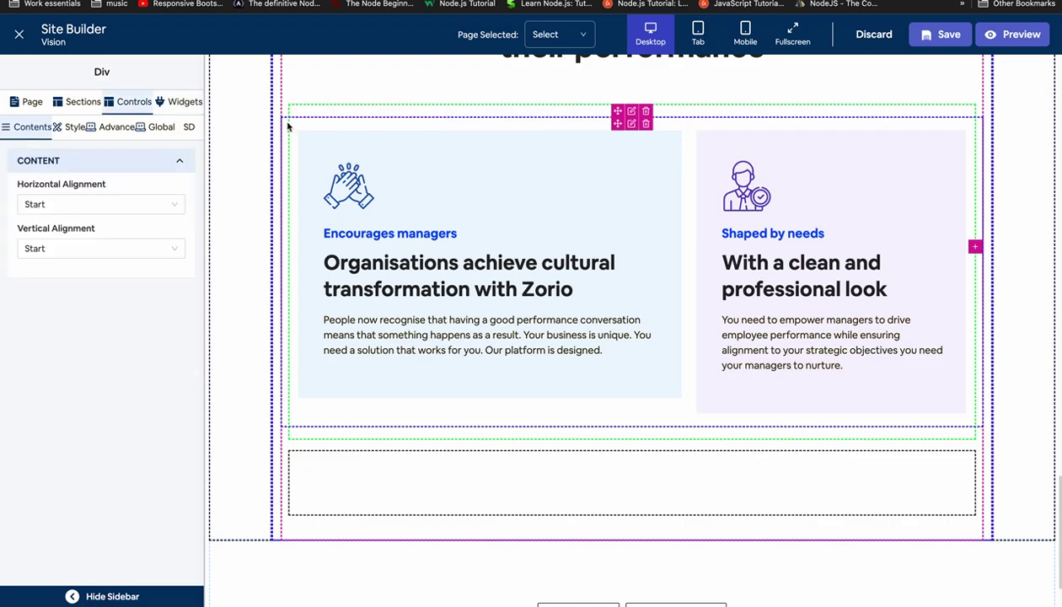
right_click(286, 125)
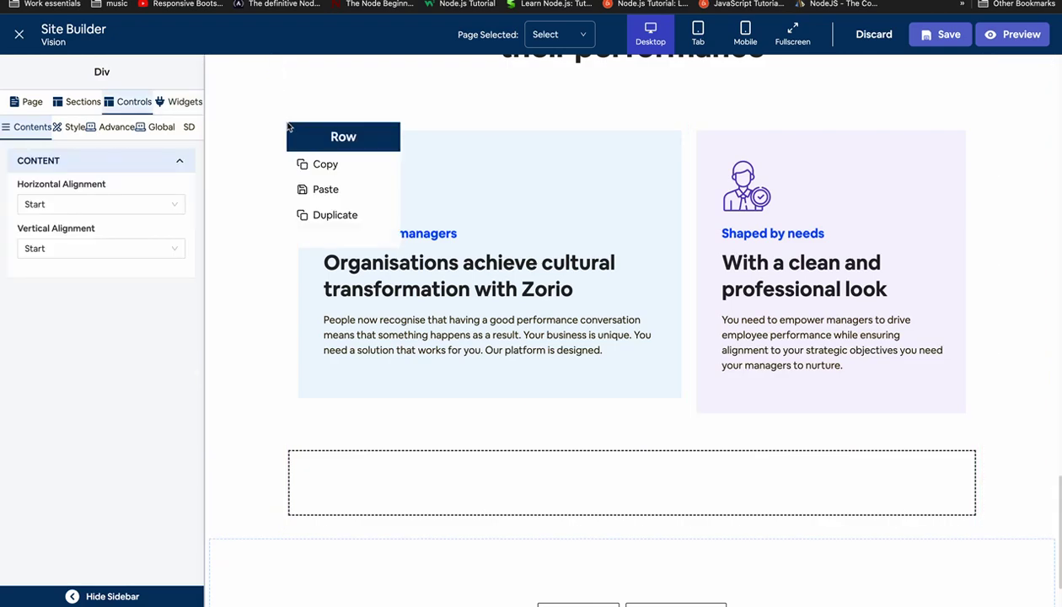
left_click(310, 165)
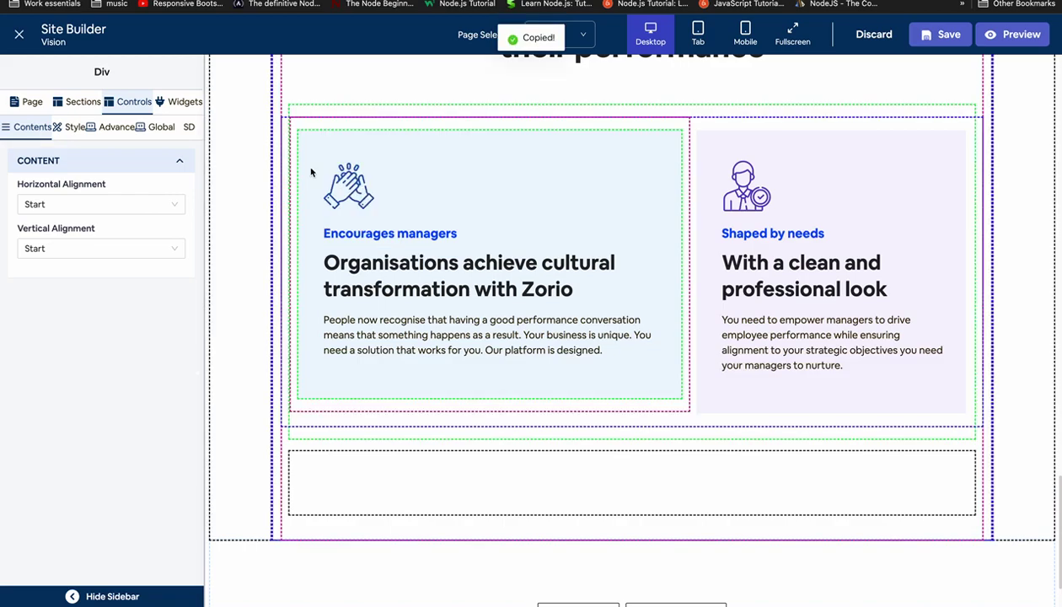
right_click(302, 457)
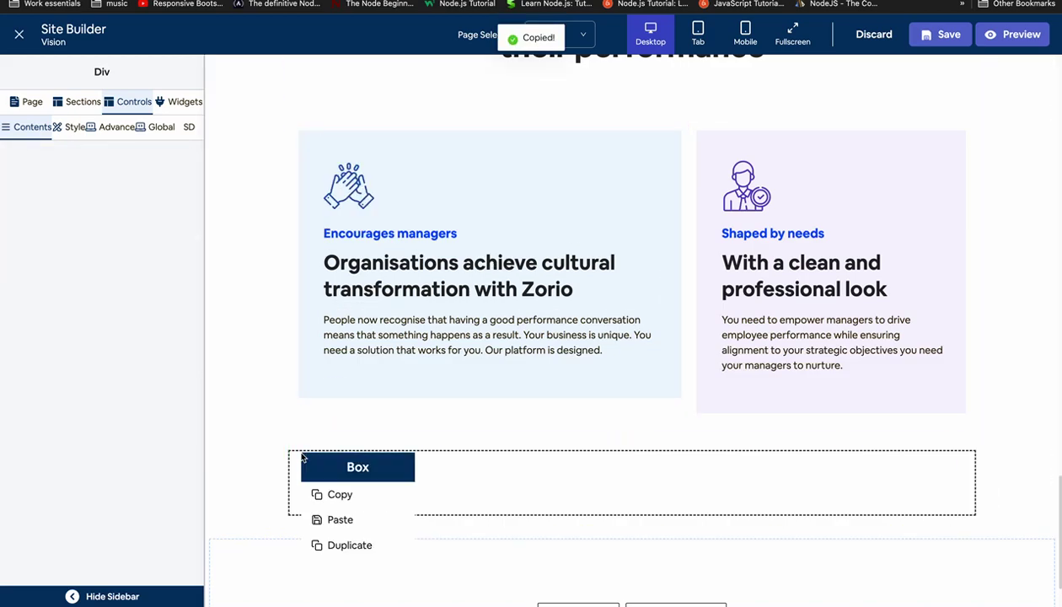
left_click(327, 519)
scroll(344, 434, "down", 2)
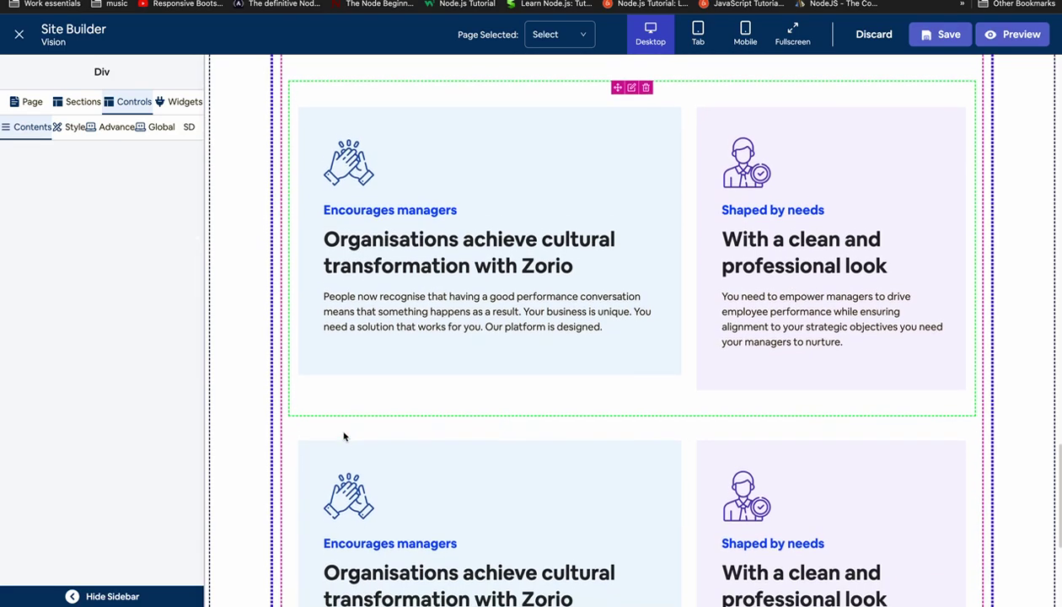
Try to swap the two card columns in the second row by moving each past the other.
scroll(344, 434, "down", 2)
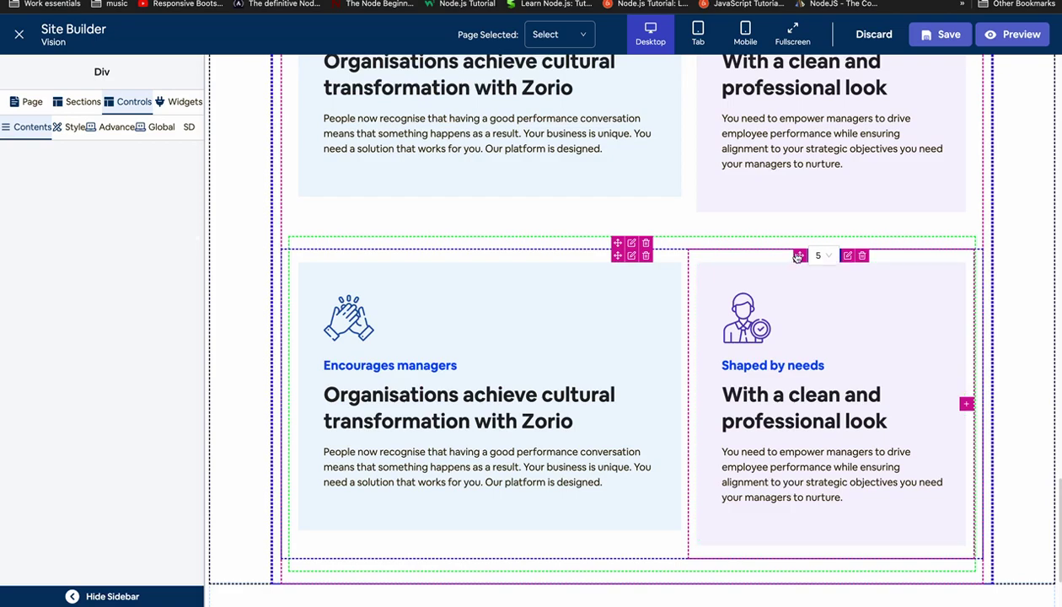
left_click_drag(799, 255, 354, 255)
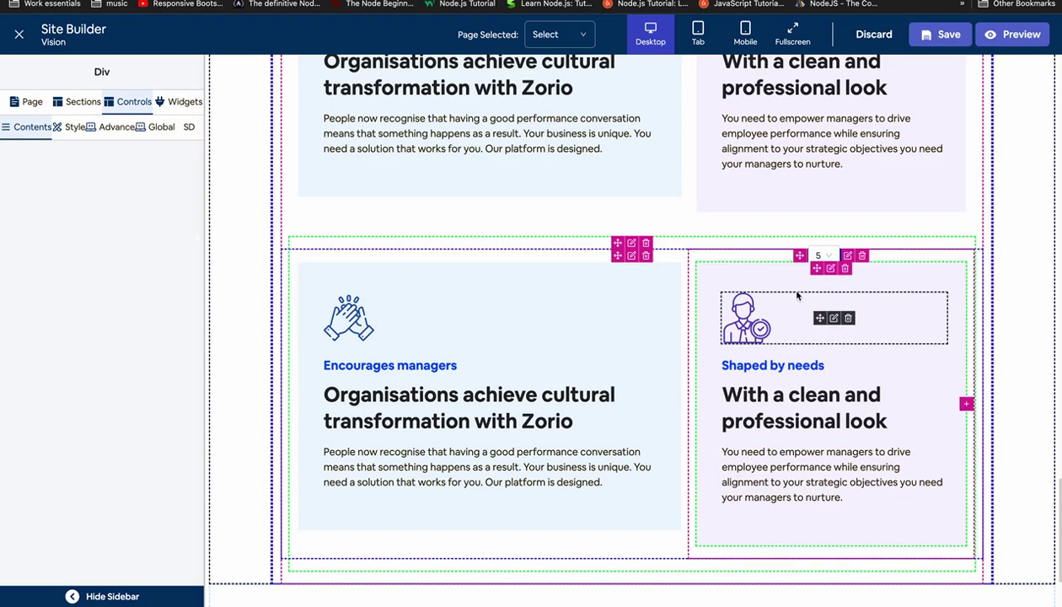
left_click_drag(800, 256, 289, 252)
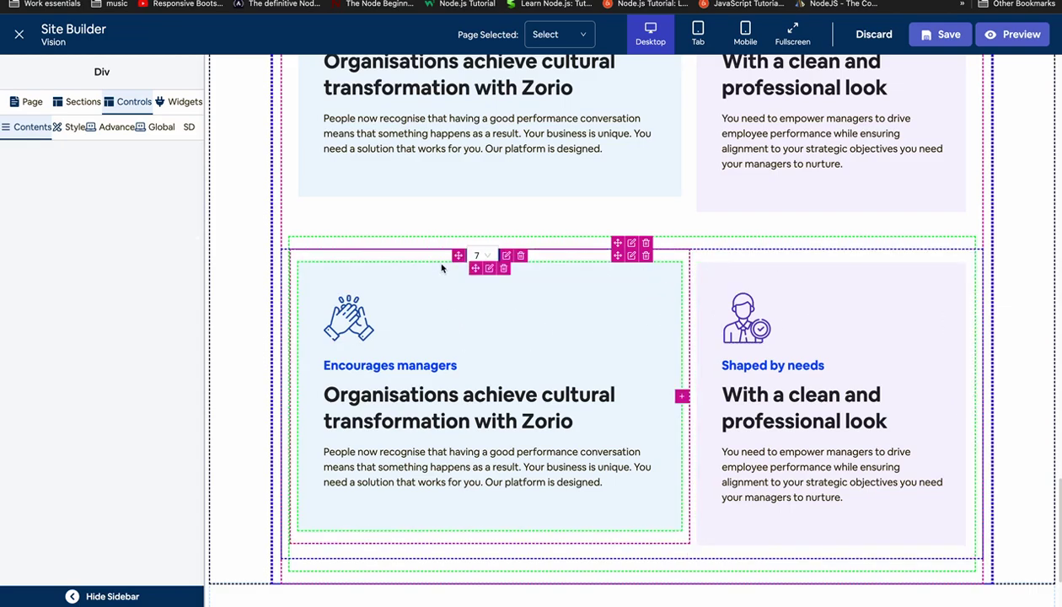
left_click_drag(459, 257, 753, 253)
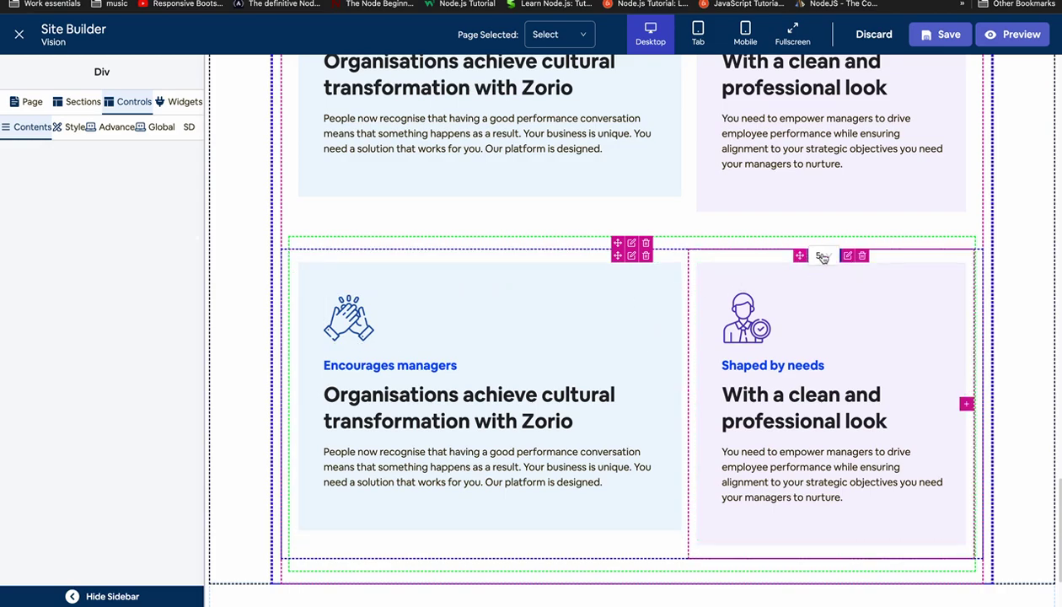
Set the second row's column widths to 5 for the first card and 7 for the second card.
left_click(820, 255)
left_click(817, 402)
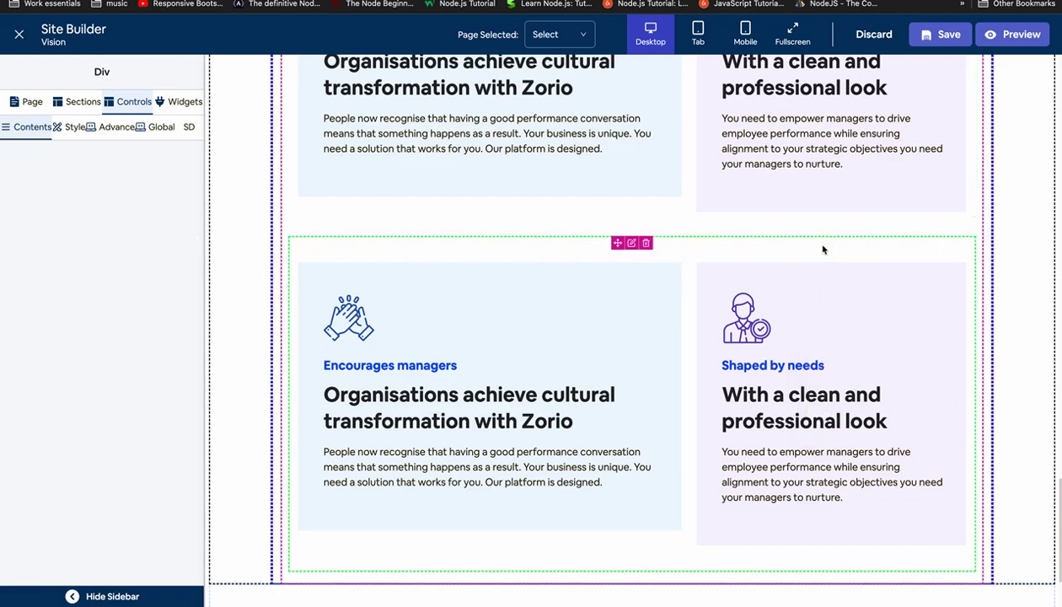
left_click(482, 256)
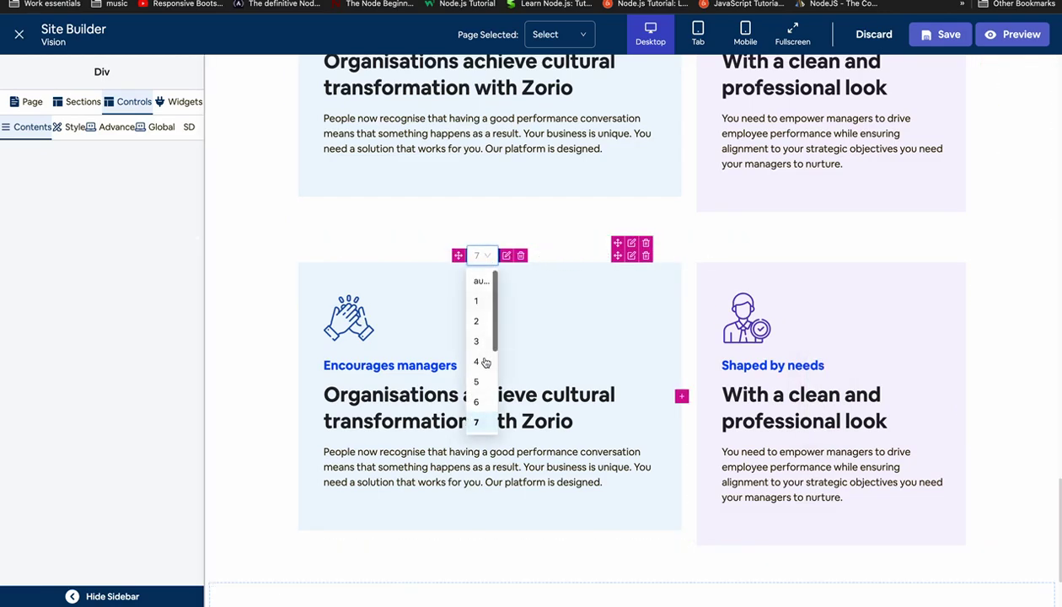
left_click(481, 382)
left_click(706, 255)
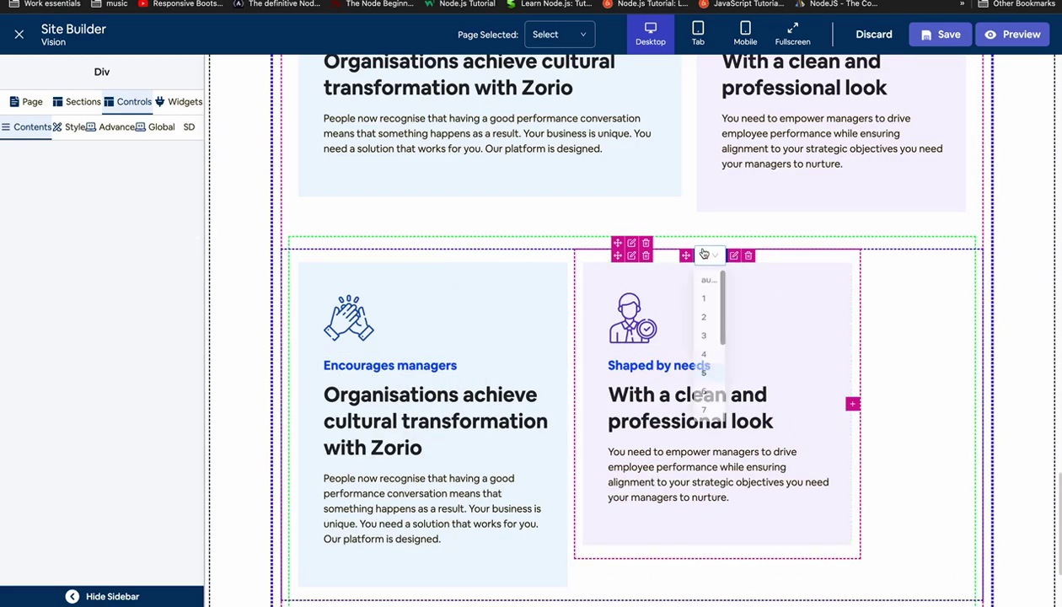
left_click(706, 420)
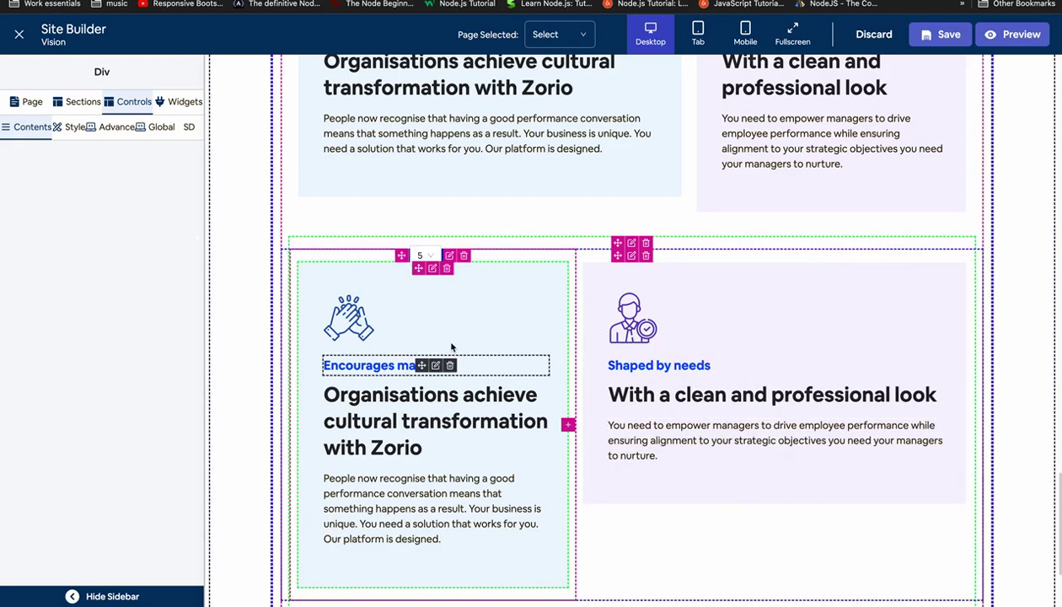
Replace the blue card's main heading in the second row with "Appraisd integrates with the tech you love", copied from the Figma design.
key("ctrl+Left")
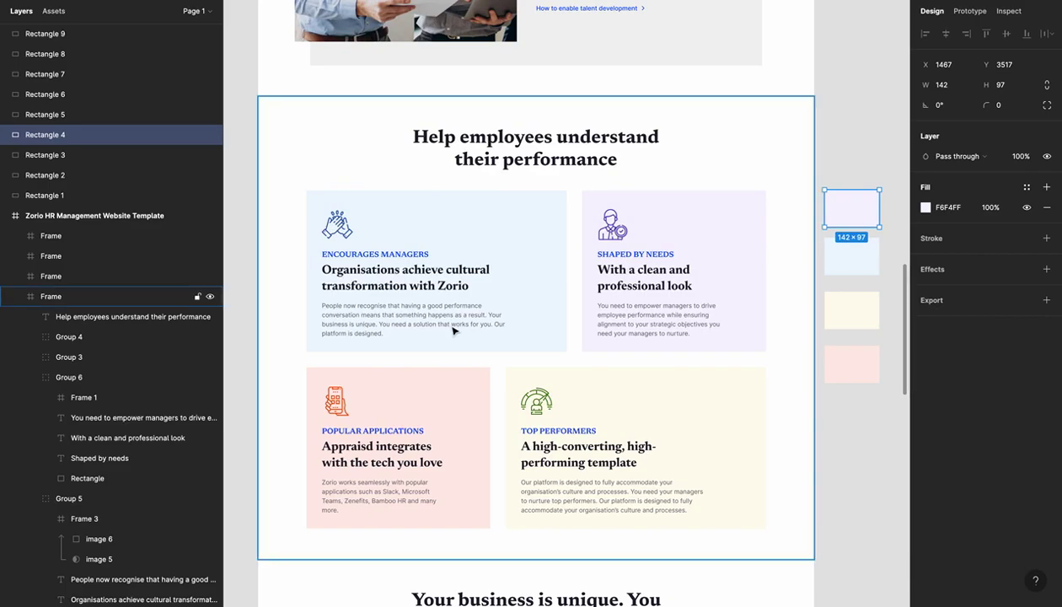
left_click(413, 438)
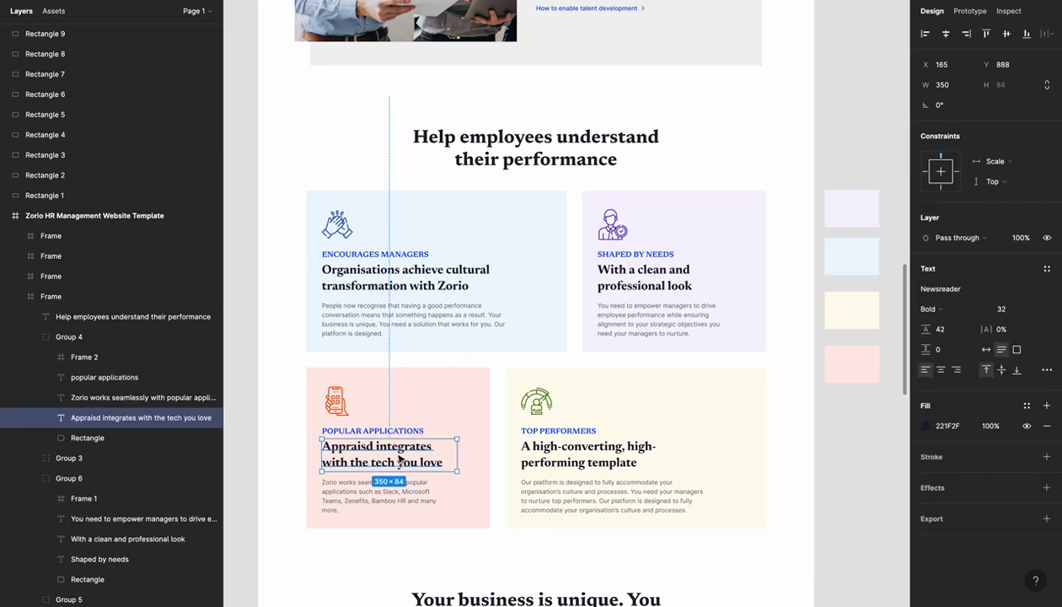
key("ctrl+Right")
left_click(384, 415)
triple_click(100, 204)
key("ctrl+v")
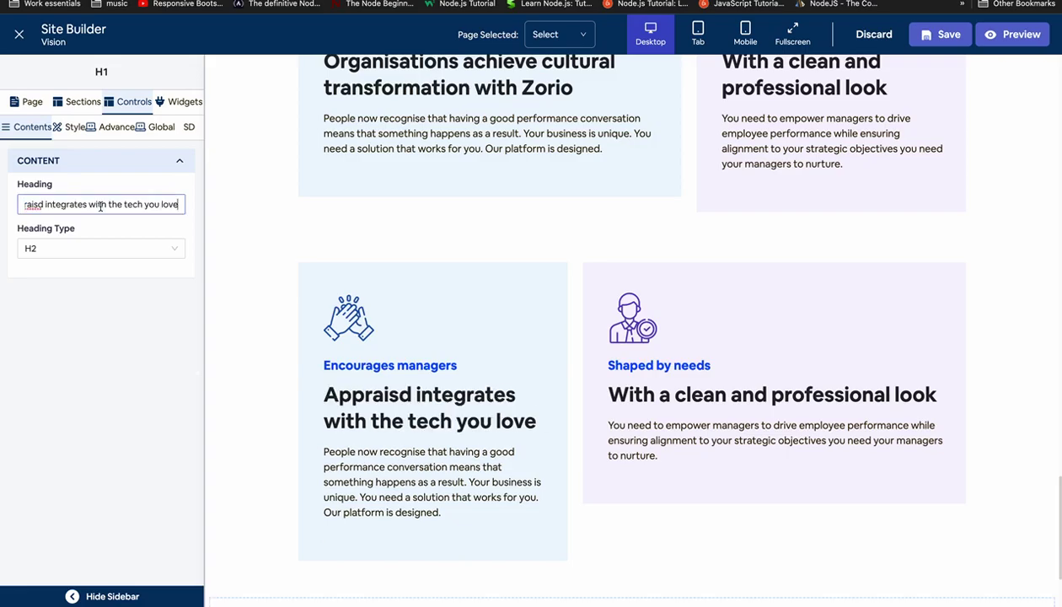
Replace the same card's paragraph with the Figma text beginning "Zorio works seamlessly with popular applications such as Slack".
left_click(432, 469)
key("ctrl+Left")
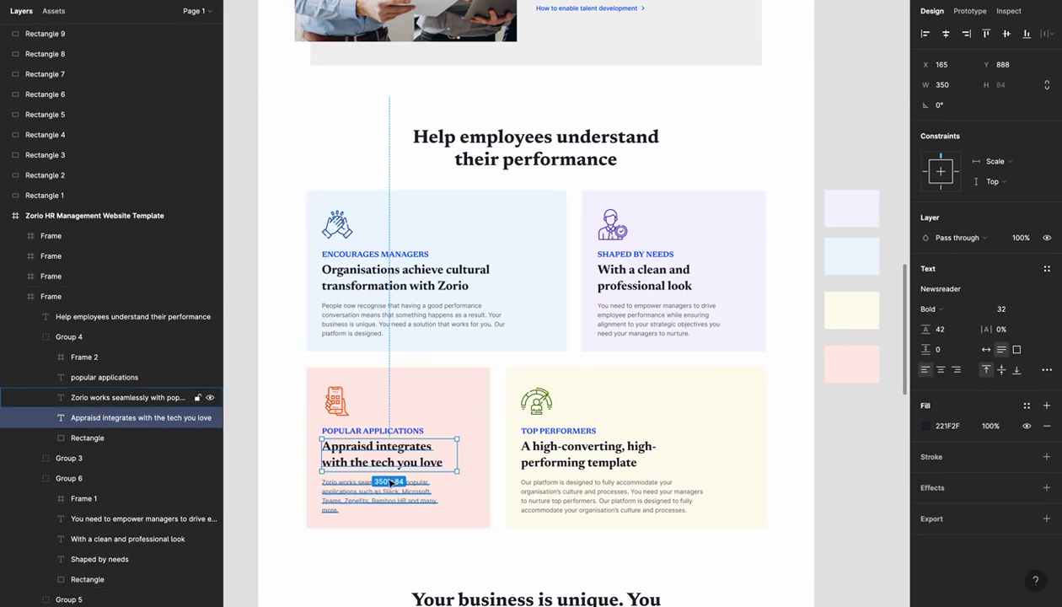
left_click(368, 500)
key("ctrl+Right")
triple_click(90, 252)
key("super+v")
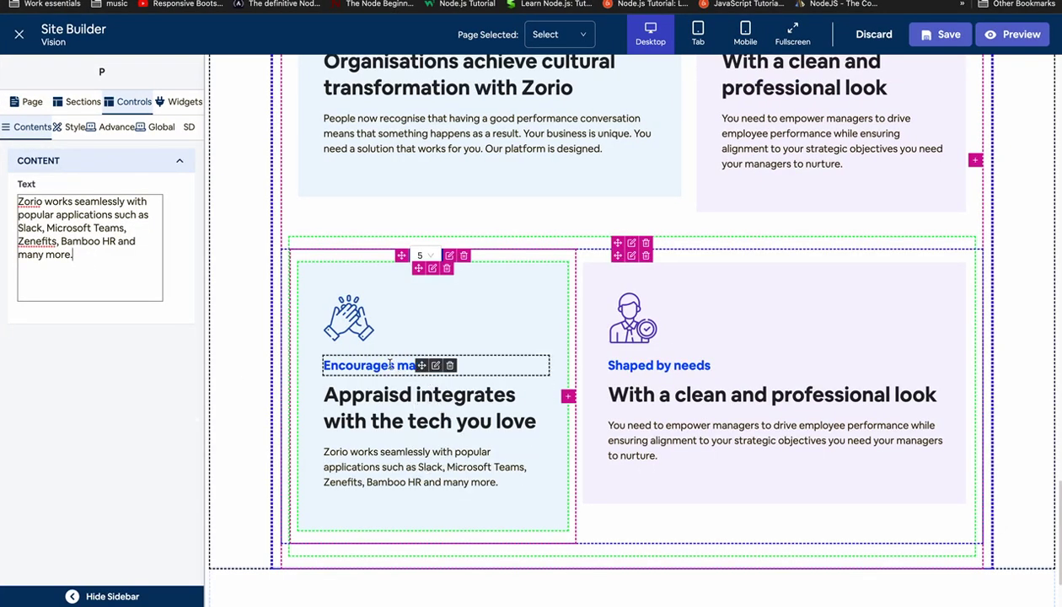
Change the same card's small blue heading to "popular applications" from the Figma design, and compare the card with the original.
left_click(417, 363)
key("ctrl+Left")
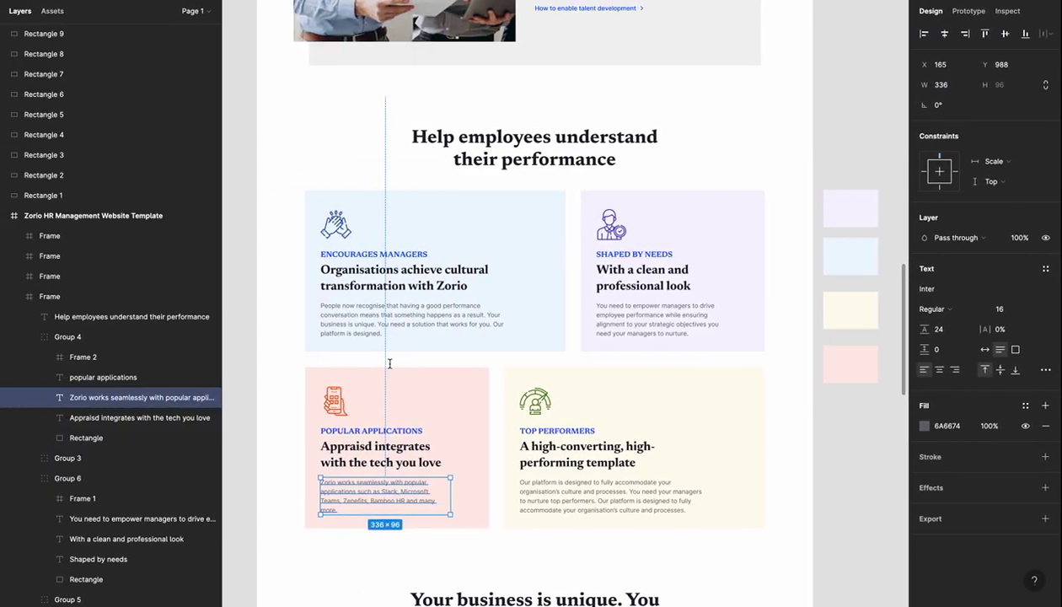
left_click(353, 432)
key("ctrl+Right")
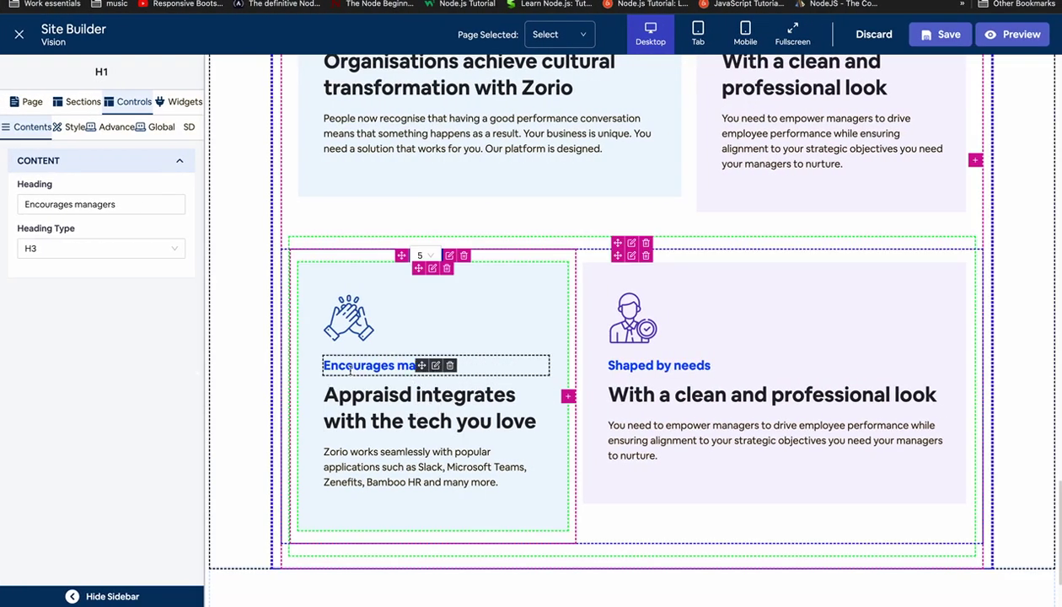
triple_click(100, 205)
key("ctrl+v")
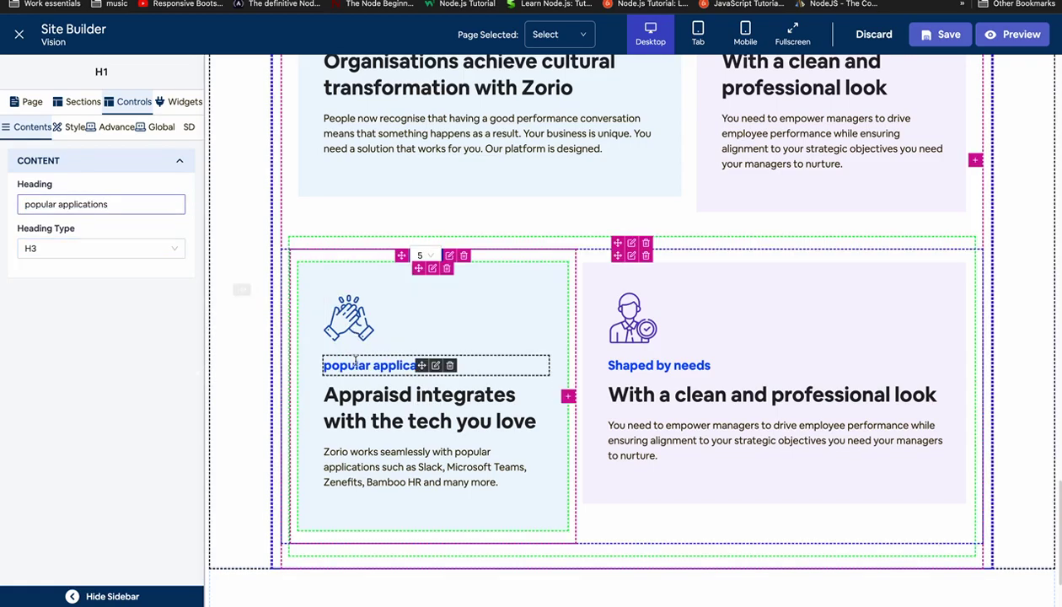
key("ctrl+Left")
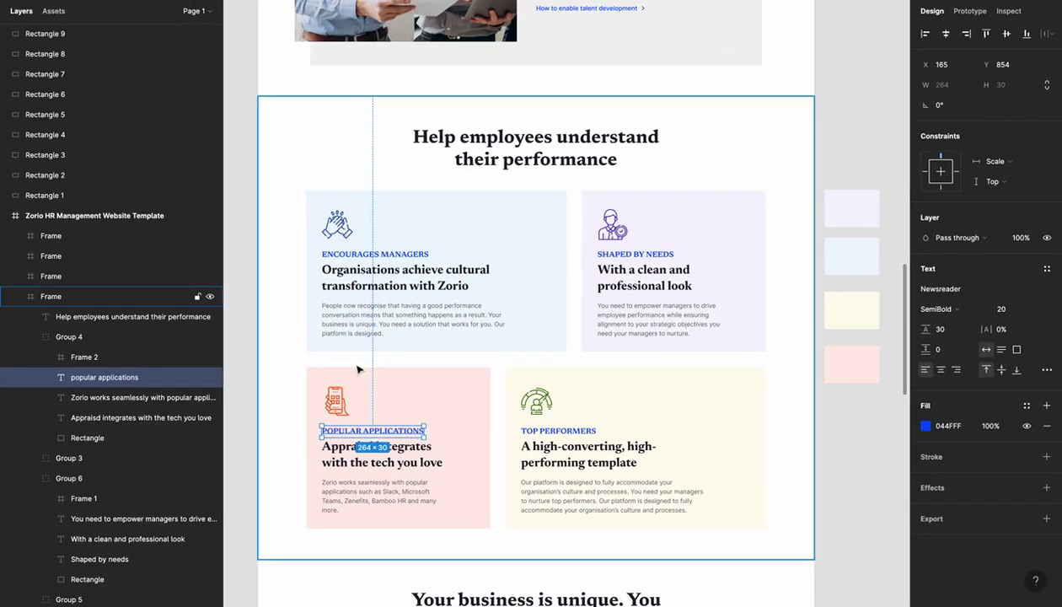
key("ctrl+Right")
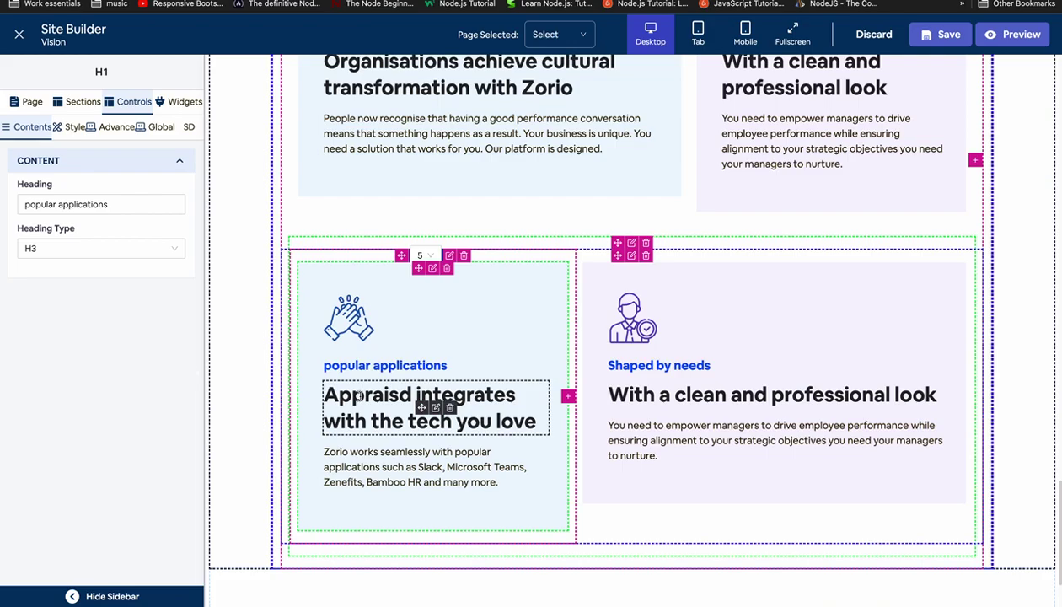
key("ctrl+Left")
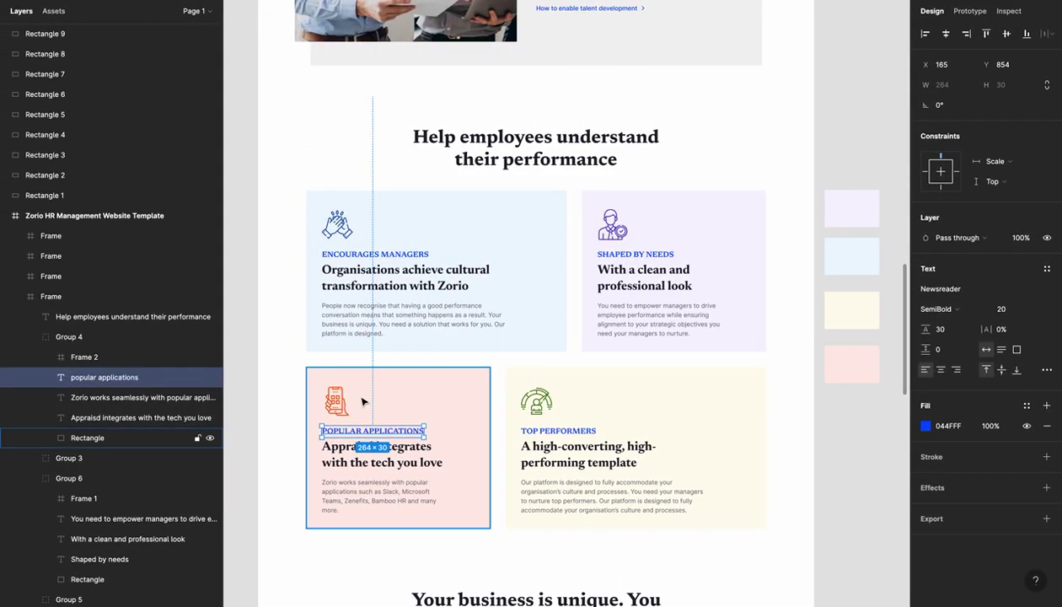
key("ctrl+Right")
Change the small blue heading of the second row's lavender card to "top performers", taken from the Figma design.
left_click(628, 366)
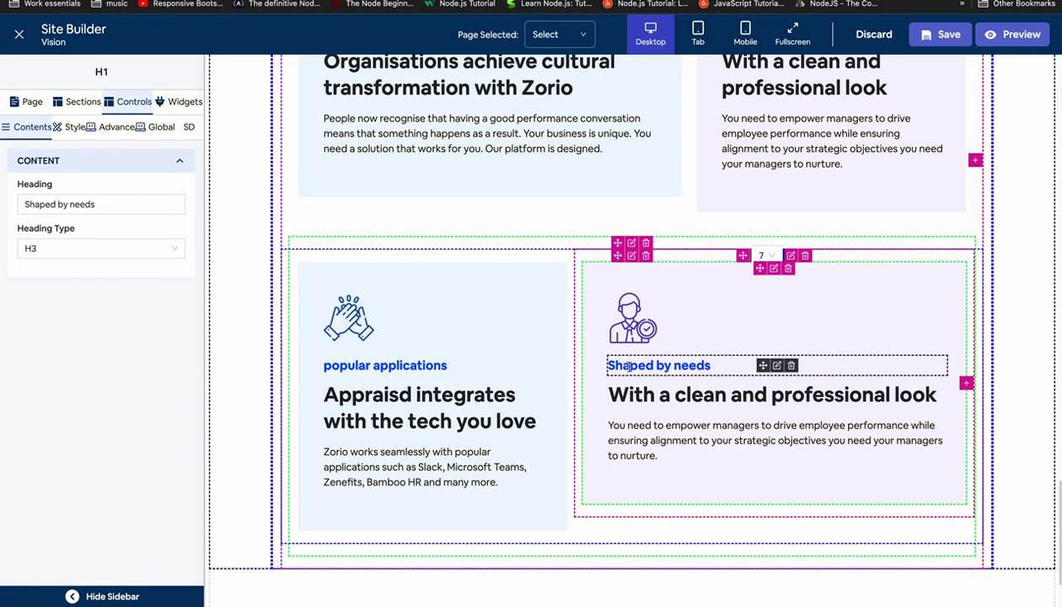
key("ctrl+Left")
double_click(560, 430)
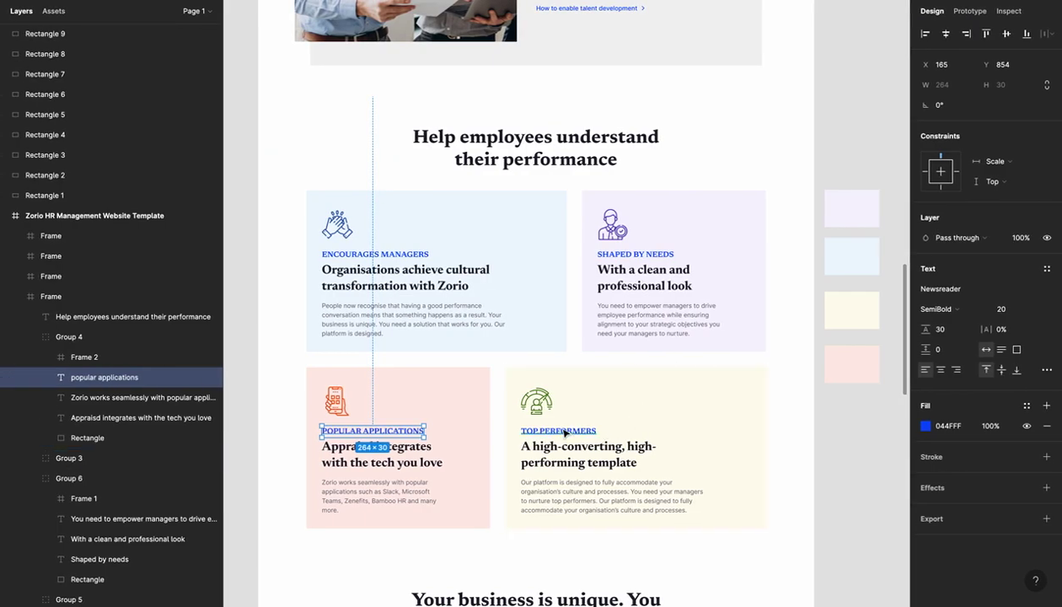
key("ctrl+Right")
left_click(52, 204)
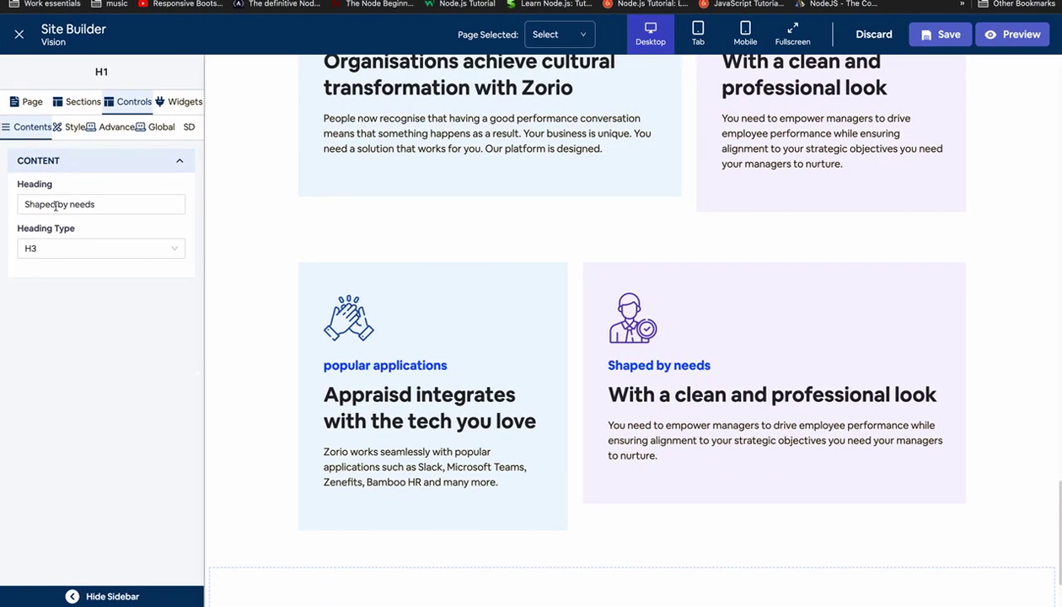
triple_click(58, 204)
type("top performers")
Replace the lavender card's main heading in the second row with "A high-converting, high-performing template" from the Figma design.
left_click(674, 395)
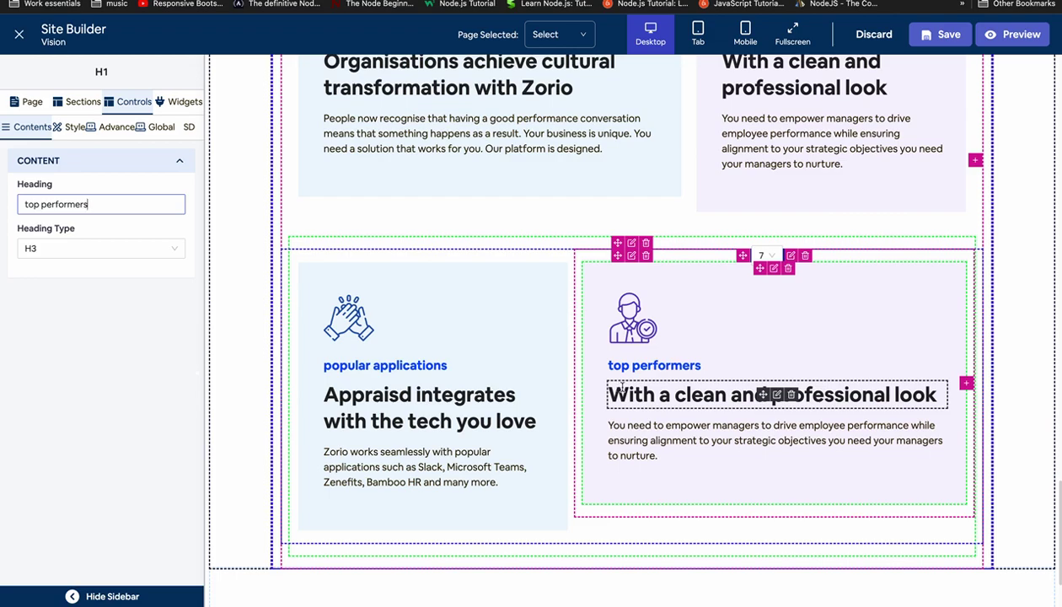
key("ctrl+Left")
left_click(573, 449)
key("ctrl+Right")
triple_click(69, 207)
type("A high-converting, high-performing template")
Replace the "top performers" card's paragraph with the Figma text beginning "Our platform is designed to fully accommodate your organisation's culture and processes".
left_click(615, 459)
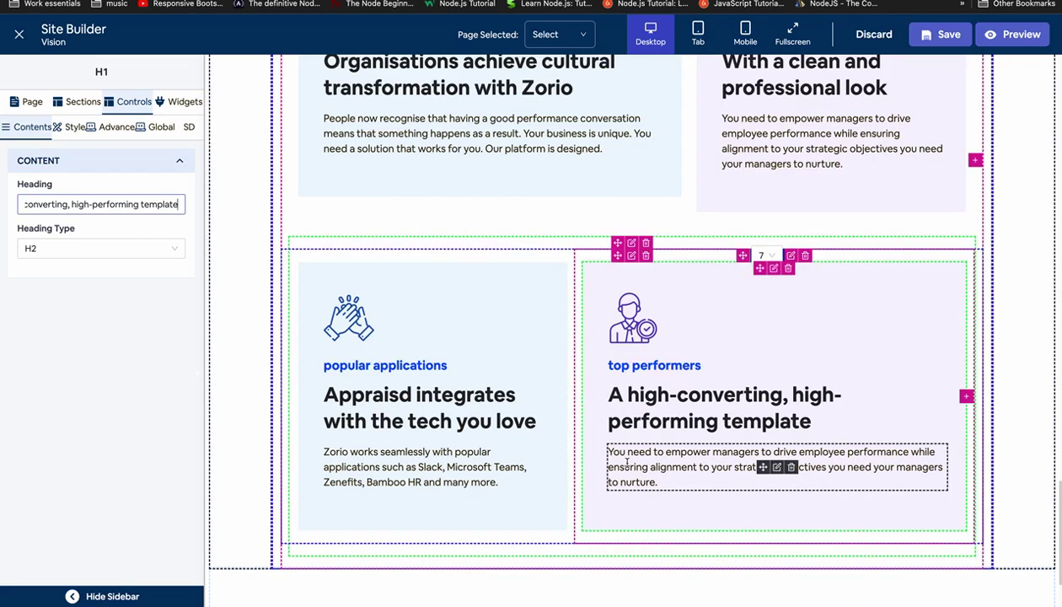
key("ctrl+Left")
left_click(557, 487)
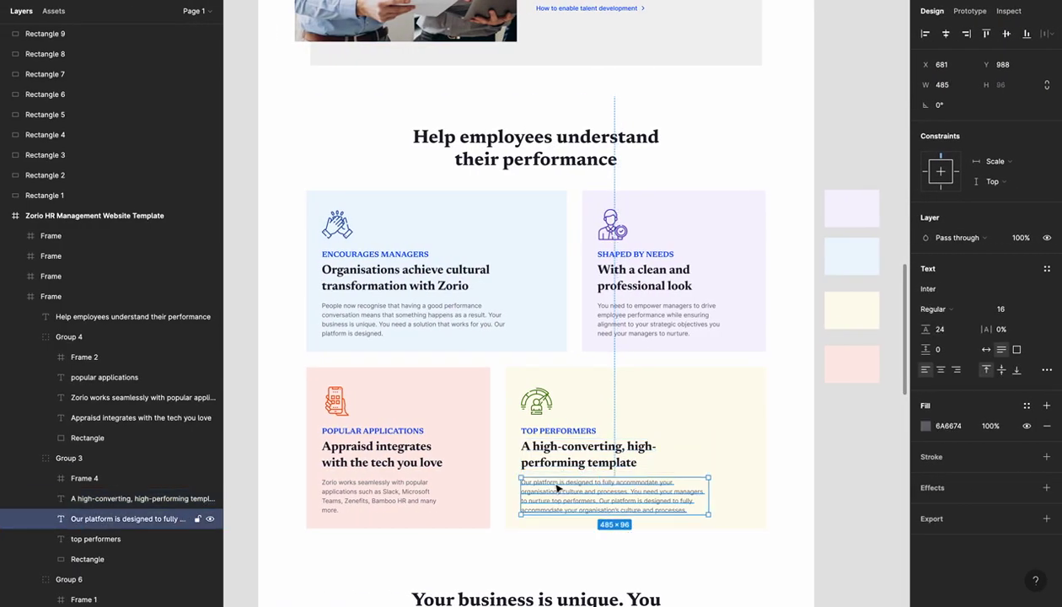
key("ctrl+c")
key("ctrl+Right")
triple_click(70, 240)
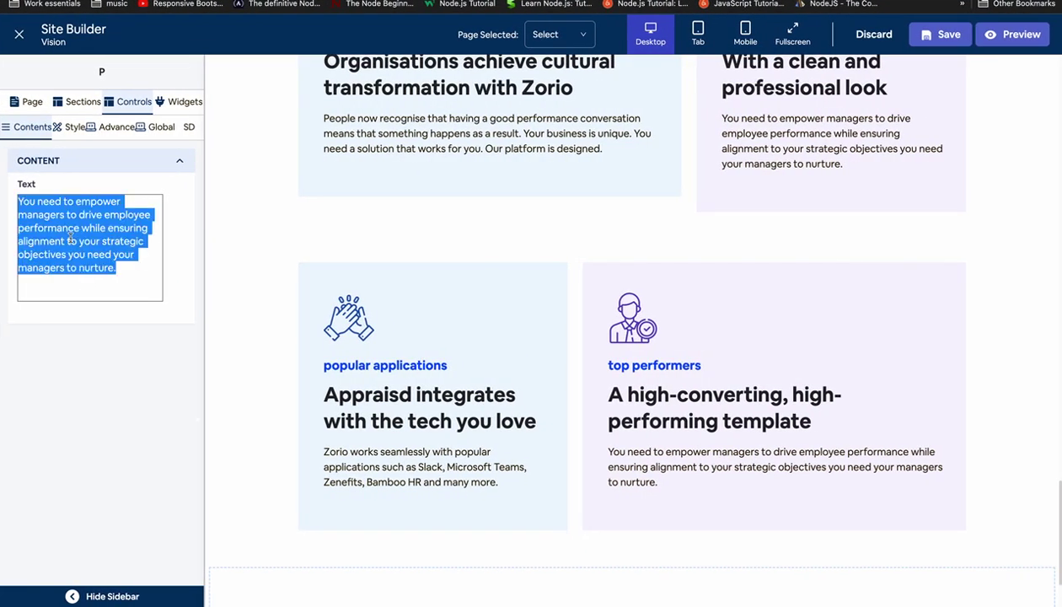
key("ctrl+v")
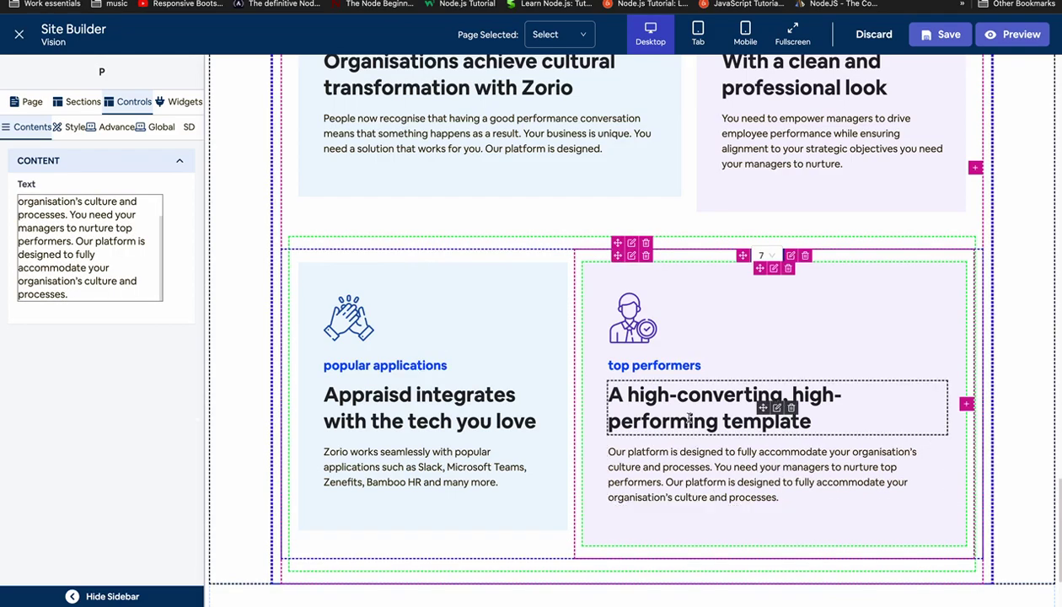
Set the text transform of the "popular applications" heading to uppercase.
left_click(373, 365)
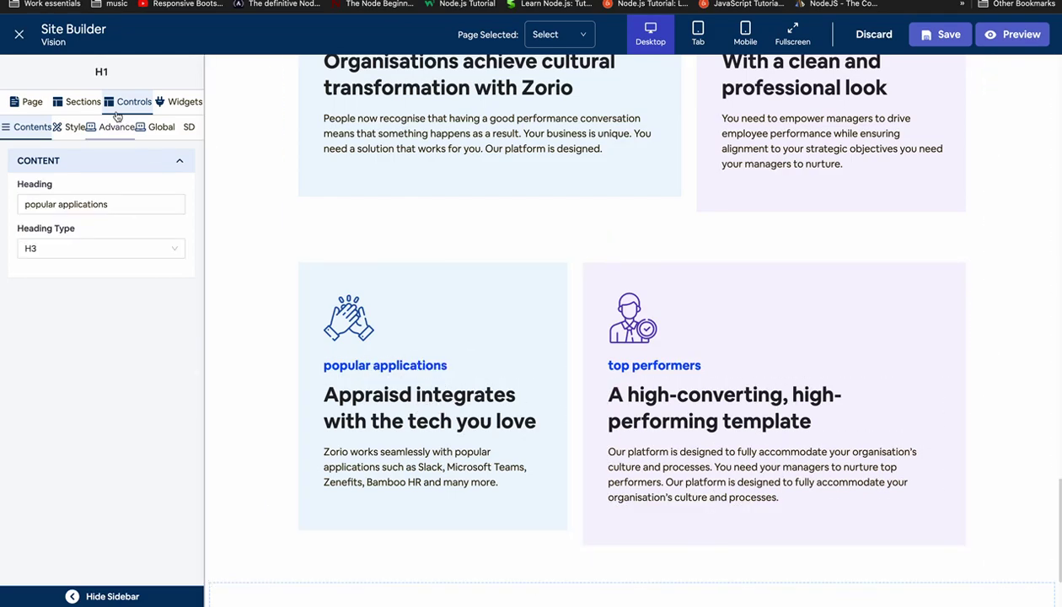
left_click(105, 128)
left_click(100, 161)
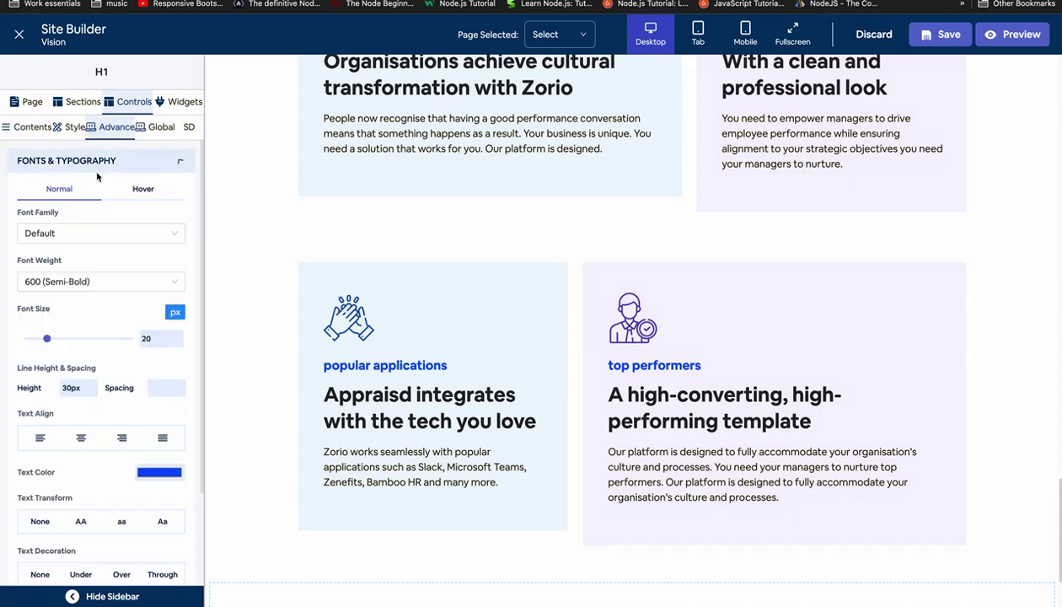
scroll(92, 338, "down", 3)
left_click(88, 355)
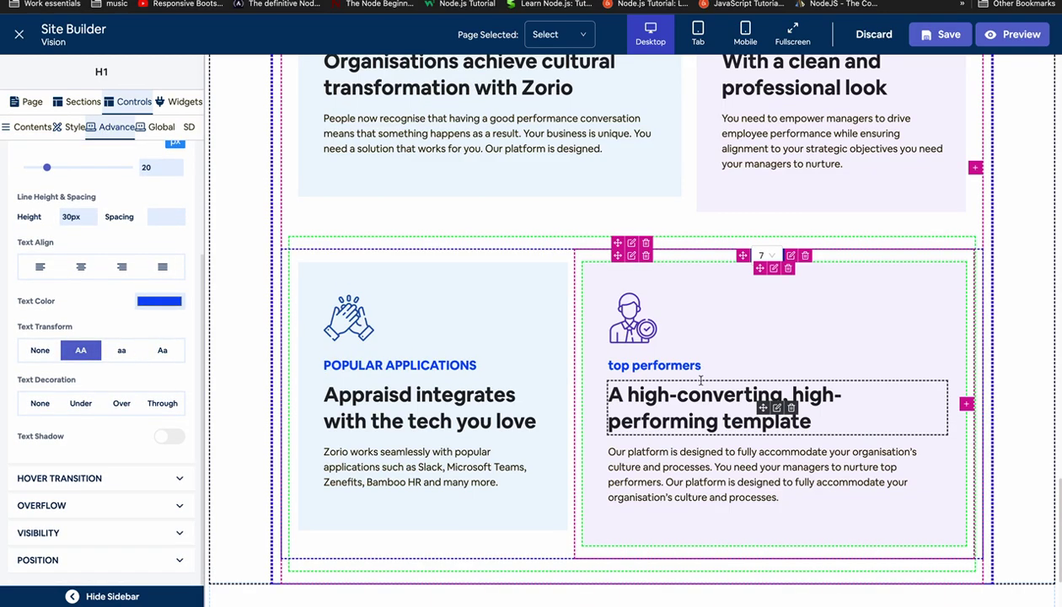
Set the text transform of the "top performers" heading to uppercase.
left_click(651, 364)
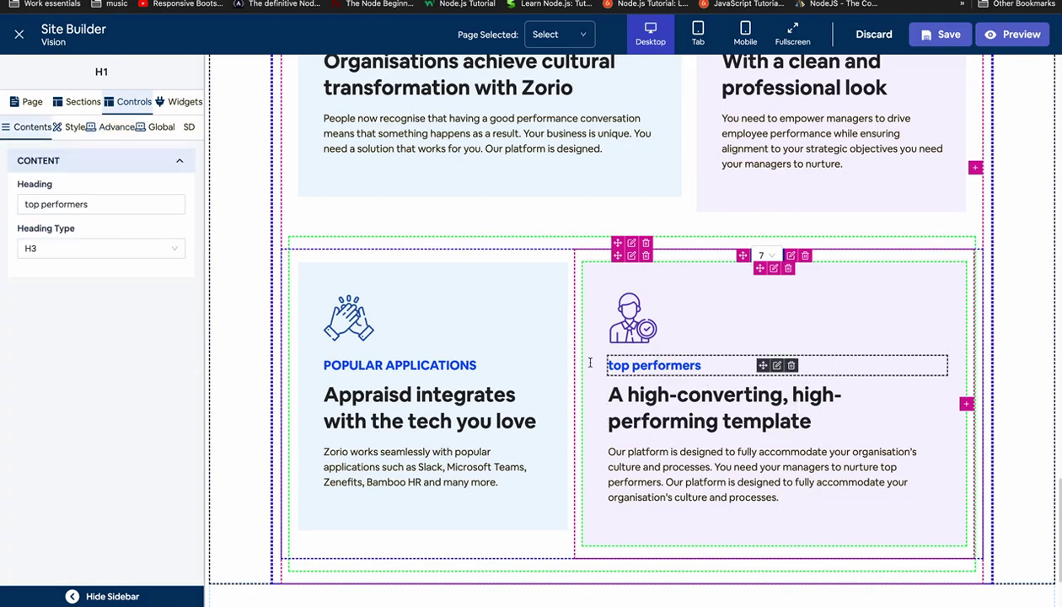
left_click(111, 128)
left_click(100, 160)
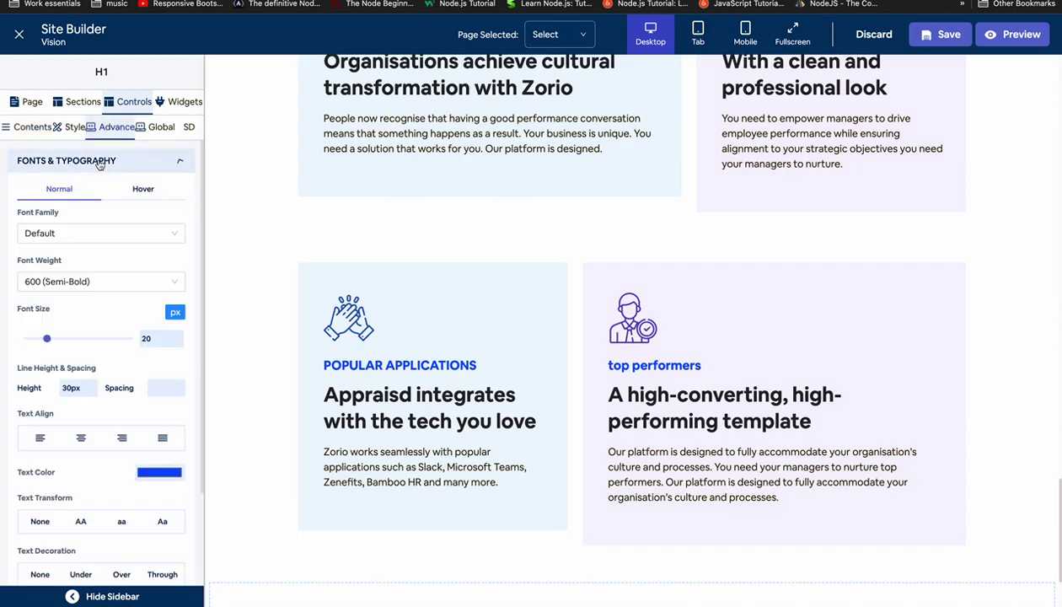
left_click(79, 522)
Set the text transform of the "Encourages managers" heading in the first card row to uppercase.
scroll(678, 268, "up", 4)
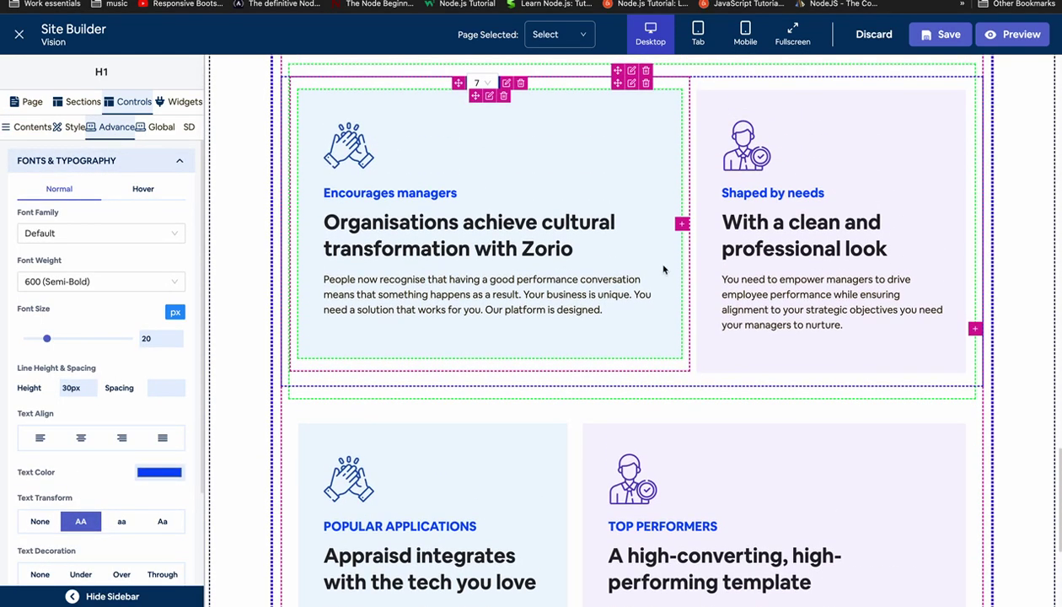
left_click(382, 192)
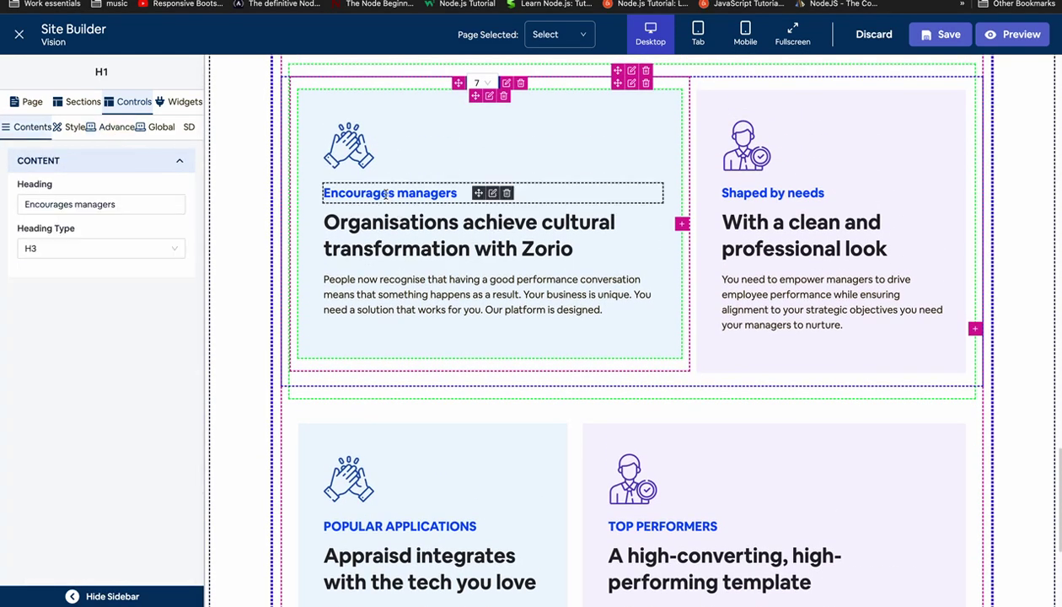
left_click(107, 128)
left_click(79, 165)
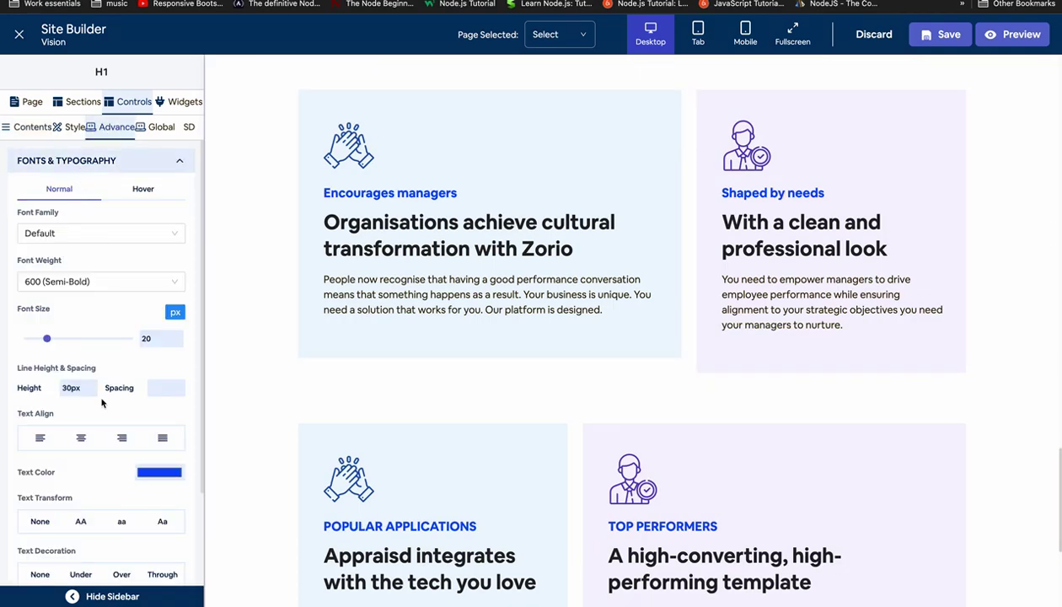
left_click(81, 521)
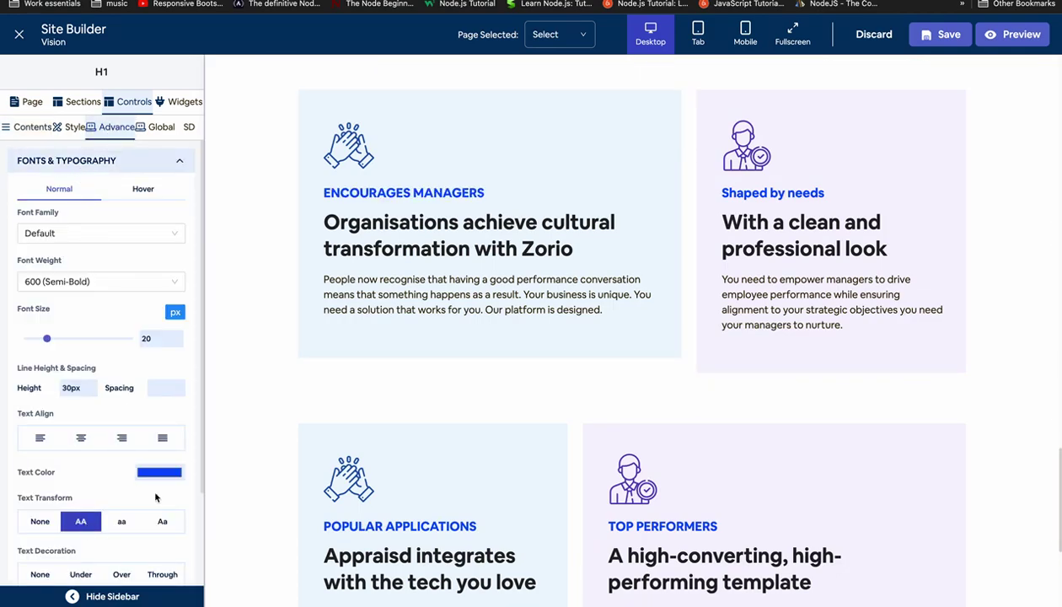
Set the text transform of the "Shaped by needs" heading to uppercase and collapse its typography settings.
left_click(768, 192)
left_click(114, 128)
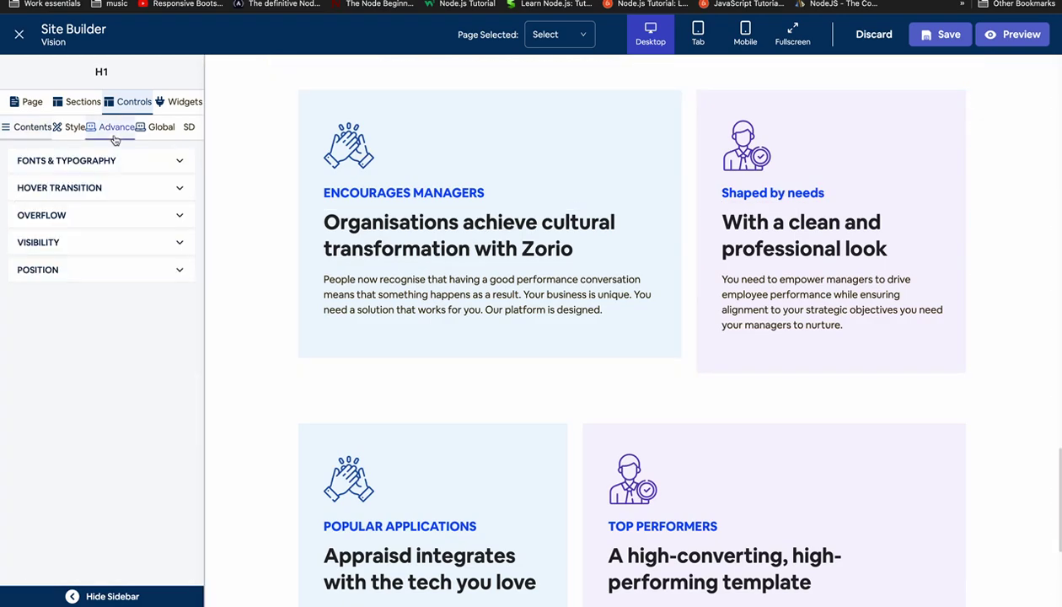
left_click(76, 161)
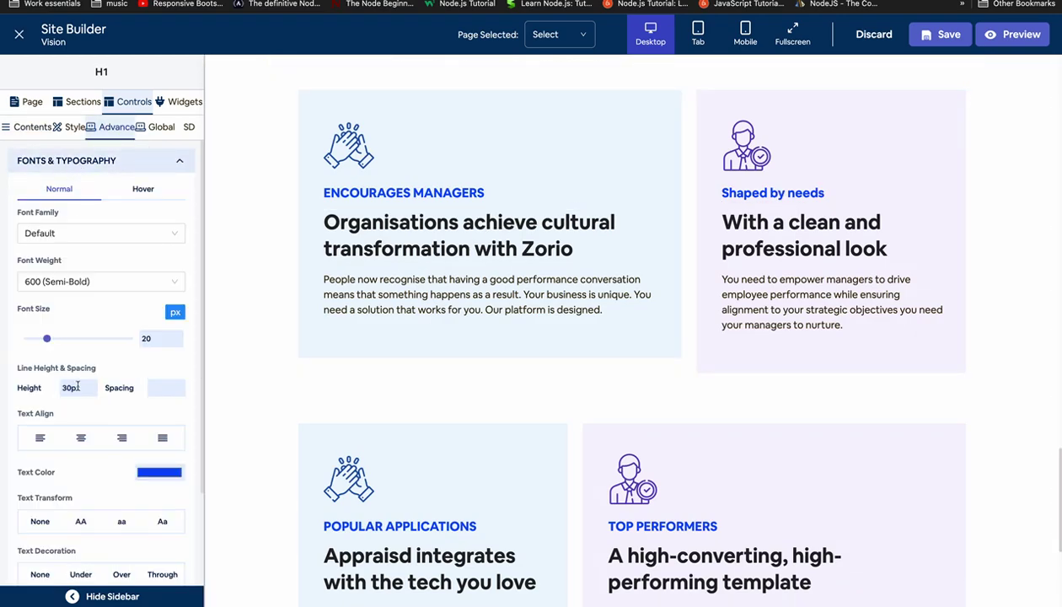
left_click(81, 521)
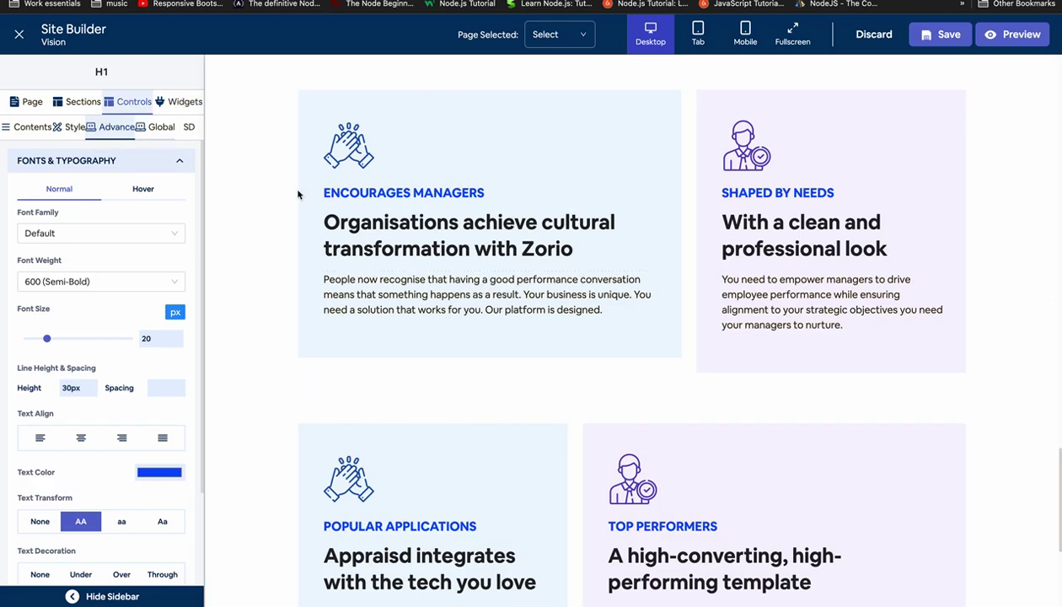
left_click(182, 161)
Remove the clapping-hands image from the "Popular applications" card and open the gallery for adding a new image.
scroll(723, 289, "down", 1)
scroll(722, 289, "down", 5)
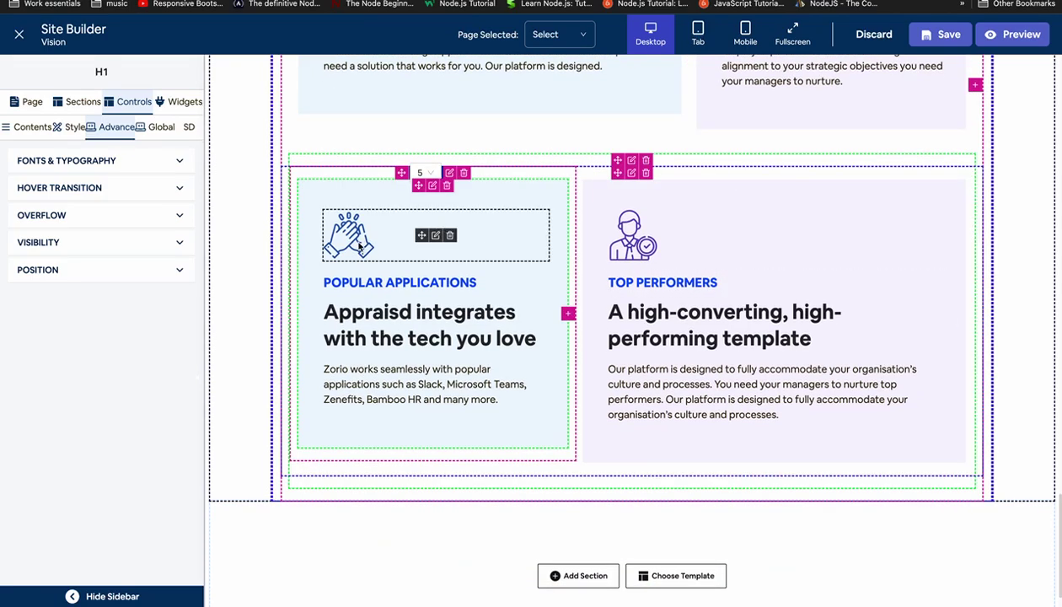
left_click(435, 236)
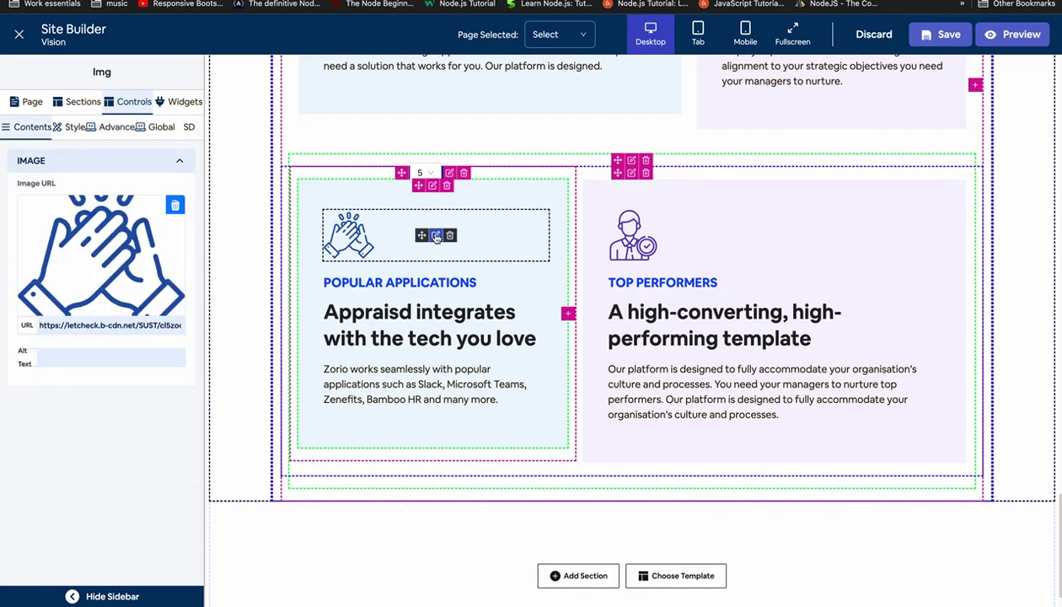
left_click(176, 210)
left_click(118, 253)
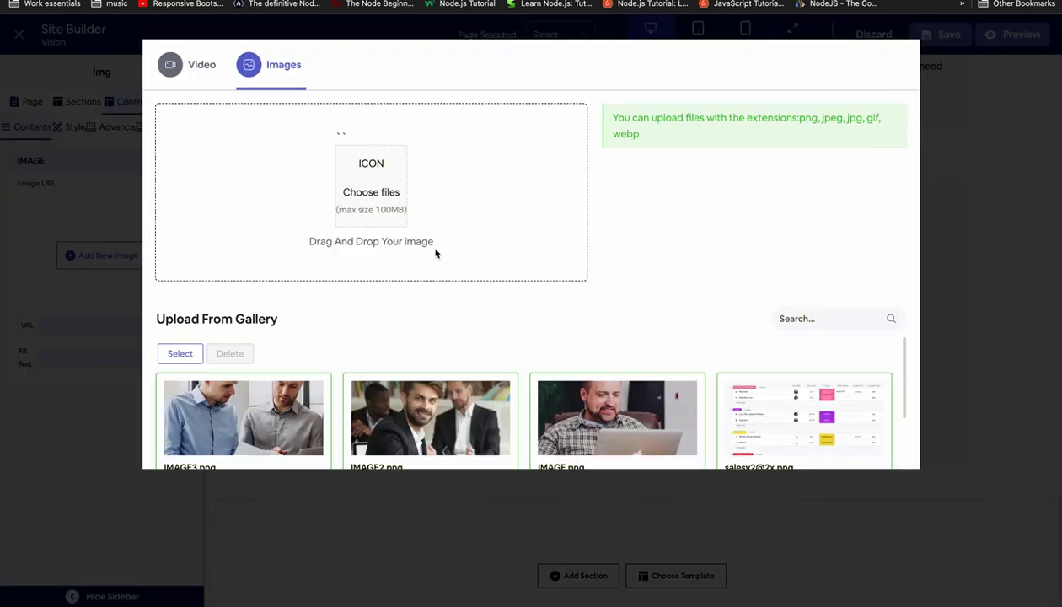
left_click(376, 203)
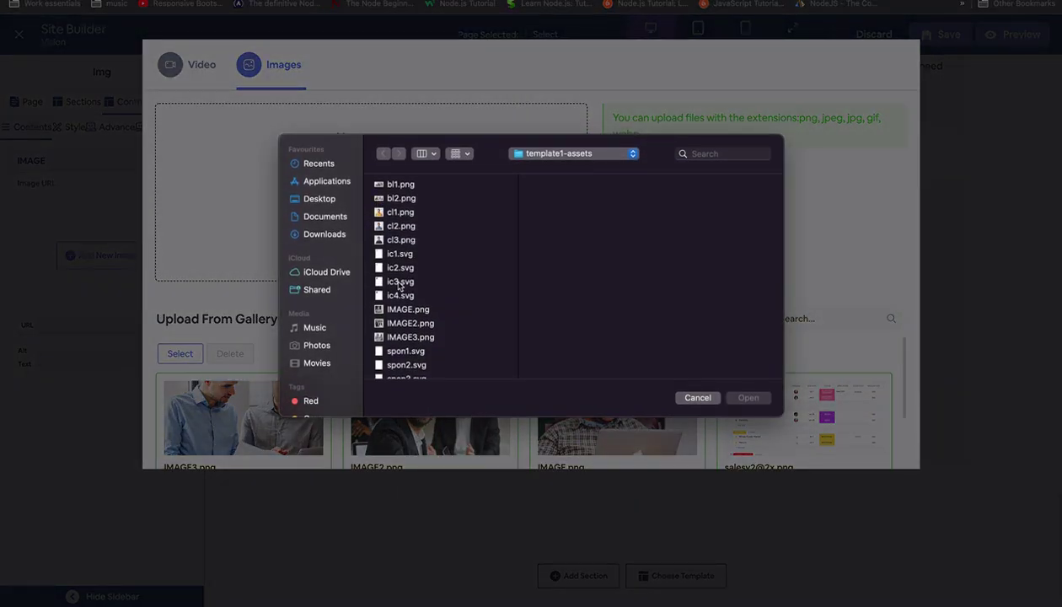
left_click(399, 283)
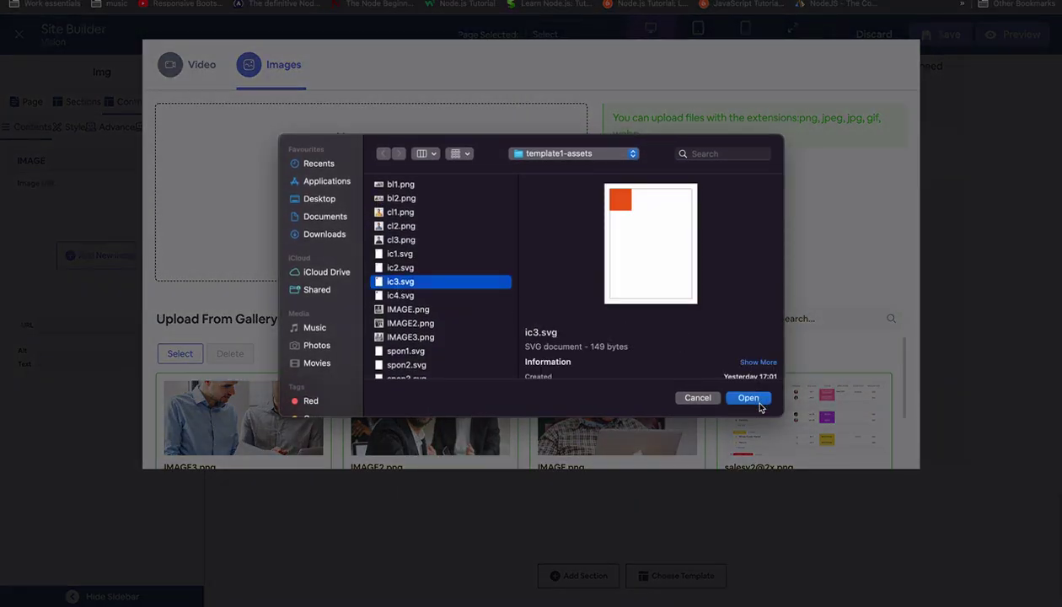
left_click(698, 398)
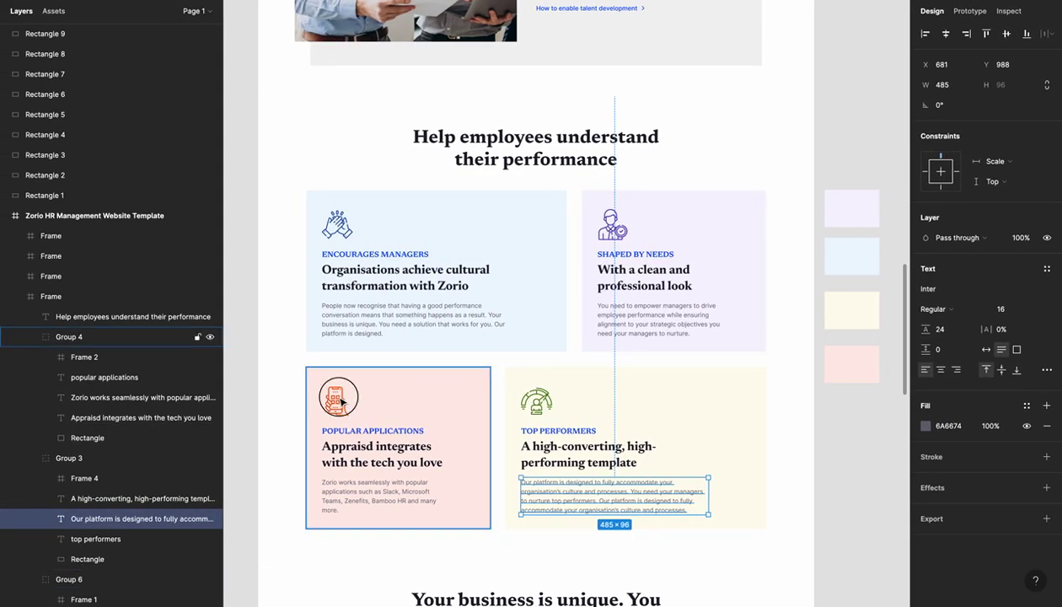
In the Figma design, export the orange phone icon frame as SVG, replacing ic3.svg in the template1-assets folder.
left_click(340, 403)
left_click(337, 401)
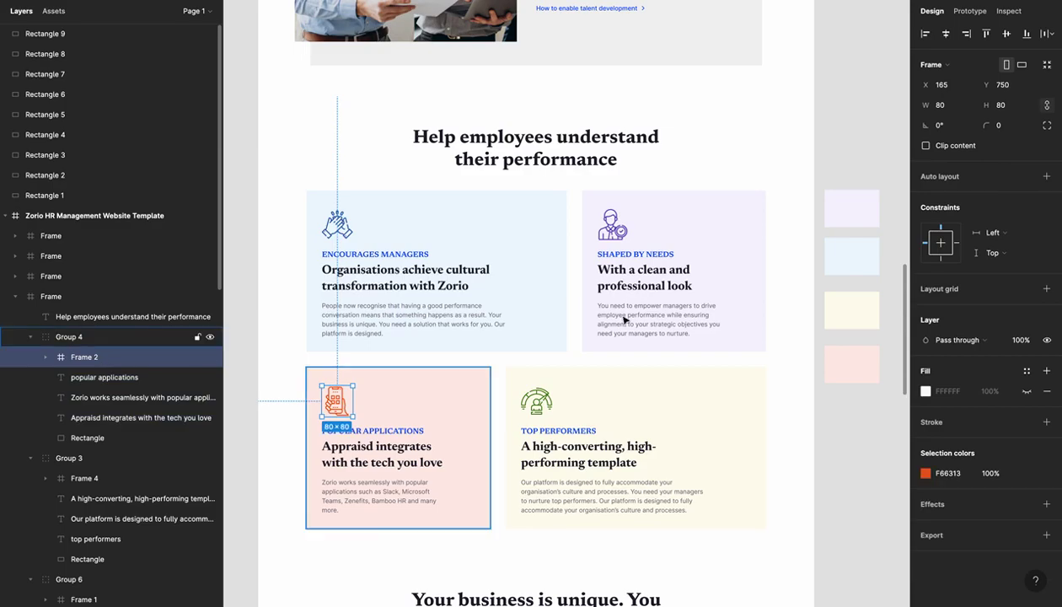
left_click(1046, 535)
left_click(1020, 509)
left_click(1020, 533)
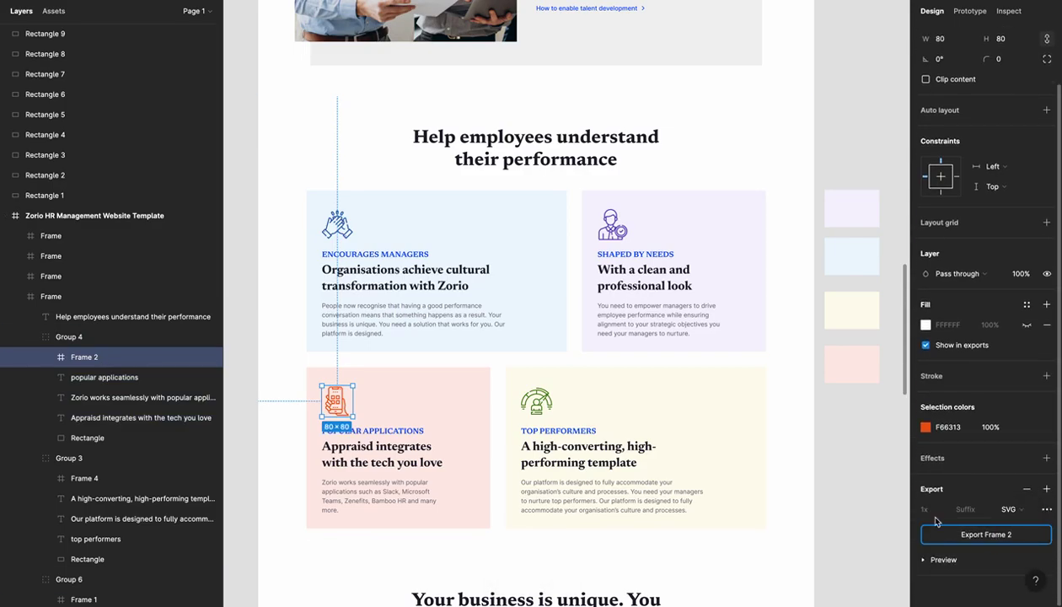
left_click(969, 533)
left_click(396, 301)
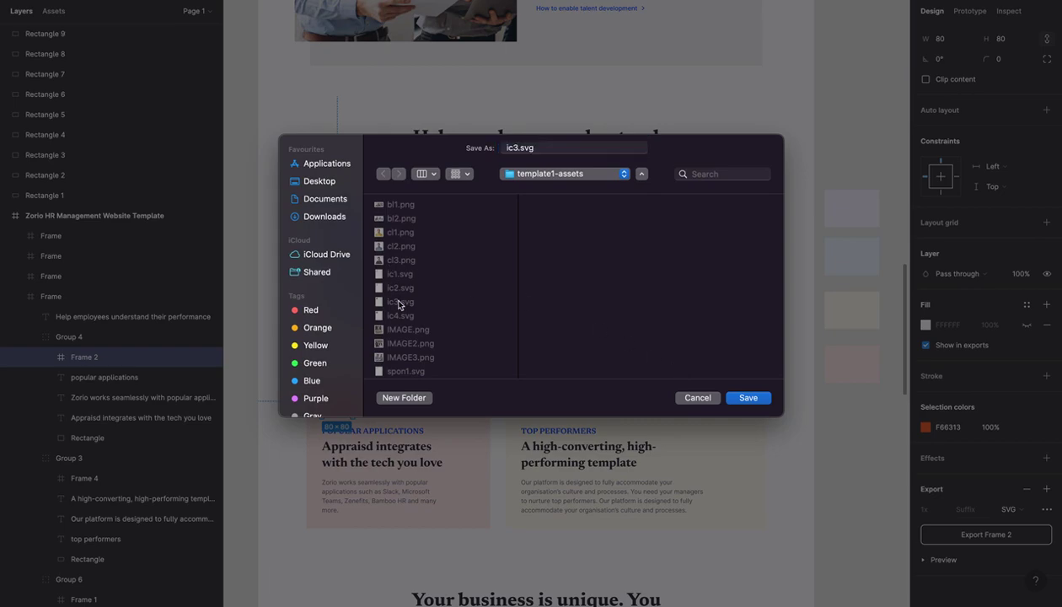
left_click(749, 397)
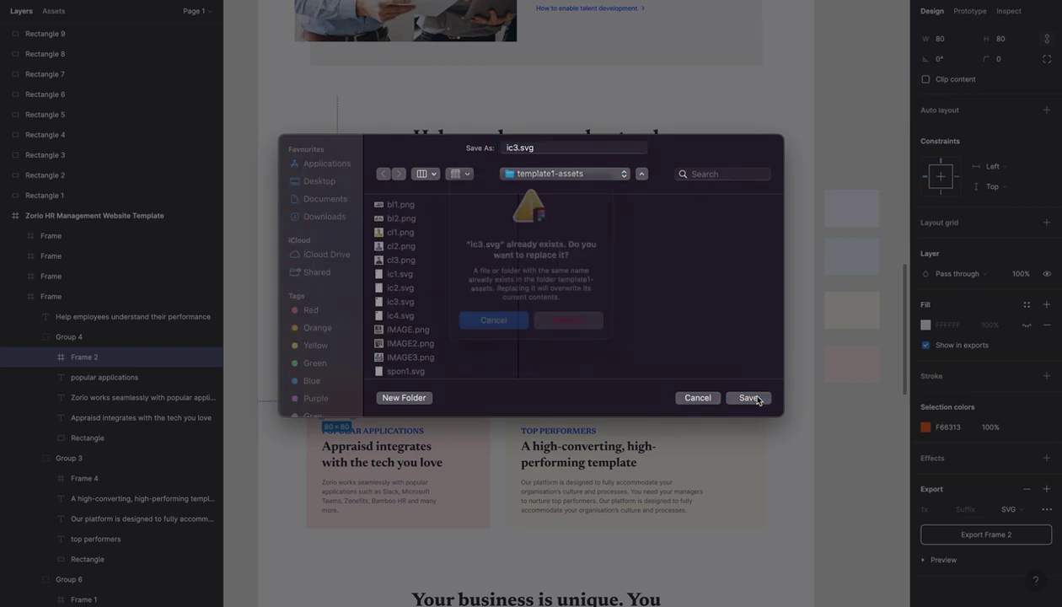
left_click(567, 340)
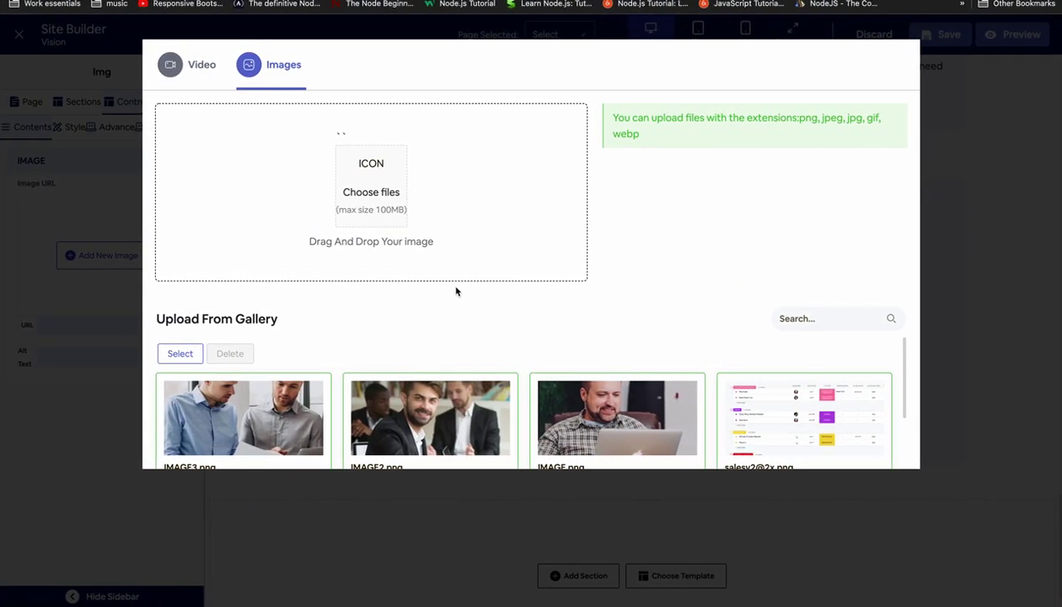
left_click(360, 187)
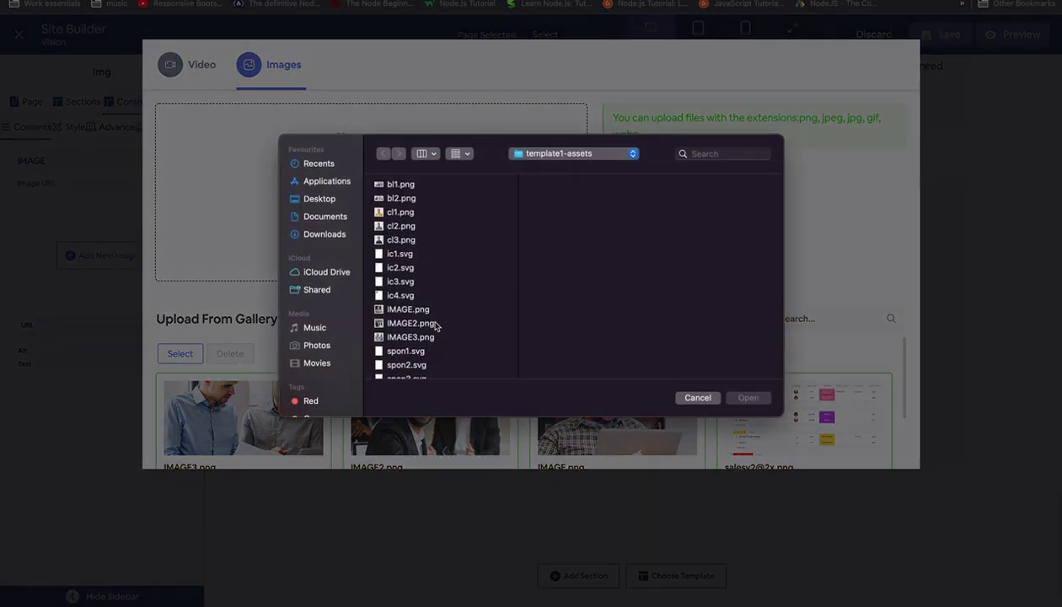
left_click(403, 296)
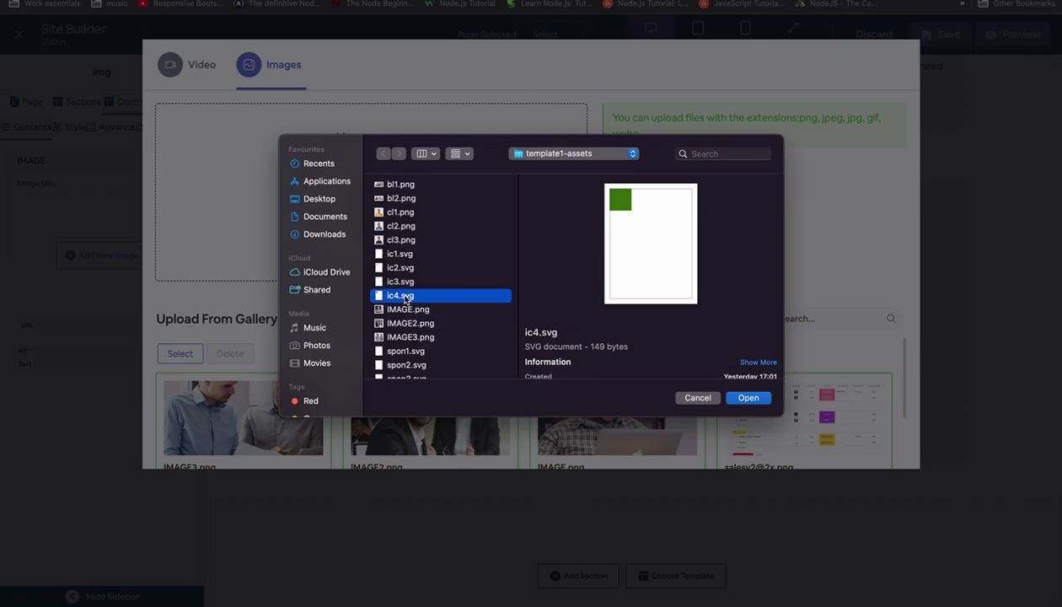
left_click(700, 398)
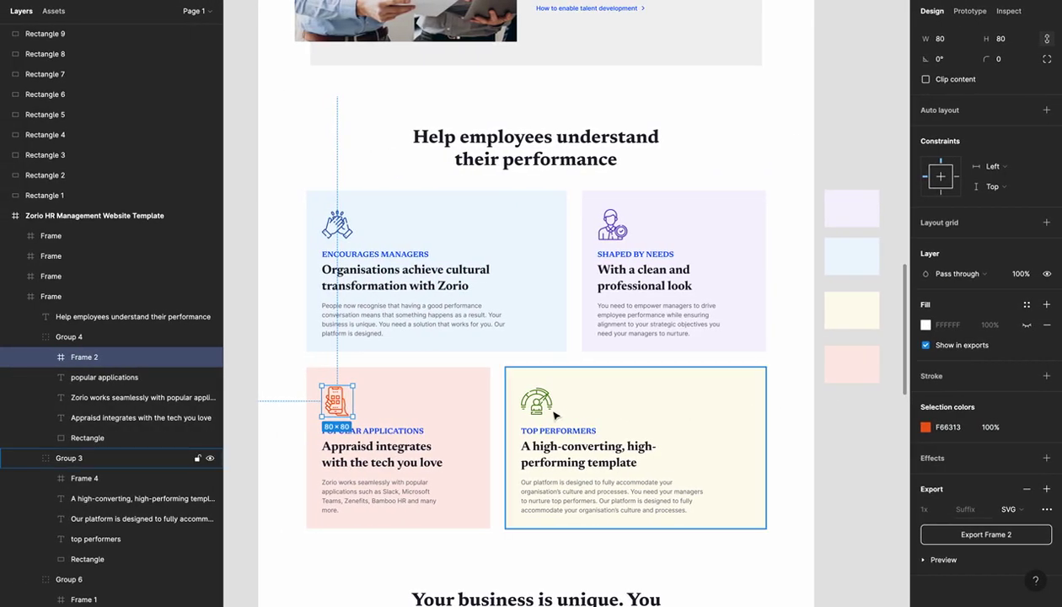
In the Figma design, export the green gauge icon of the "Top performers" card as SVG, replacing ic4.svg in template1-assets.
left_click(554, 413)
left_click(95, 479)
left_click(1055, 536)
scroll(1053, 540, "down", 1)
left_click(1026, 510)
left_click(1011, 536)
left_click(986, 534)
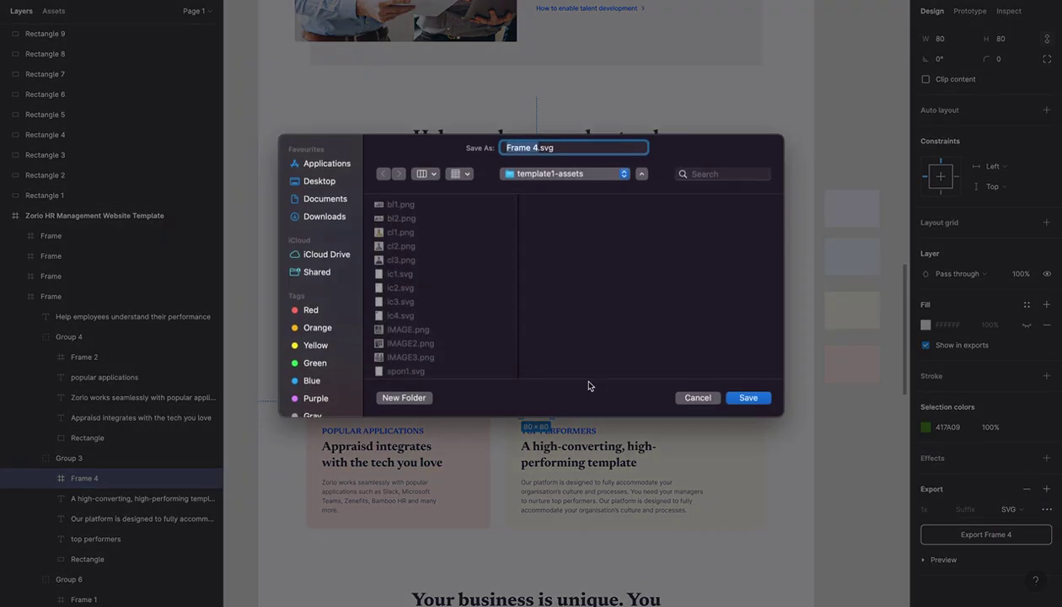
left_click(409, 317)
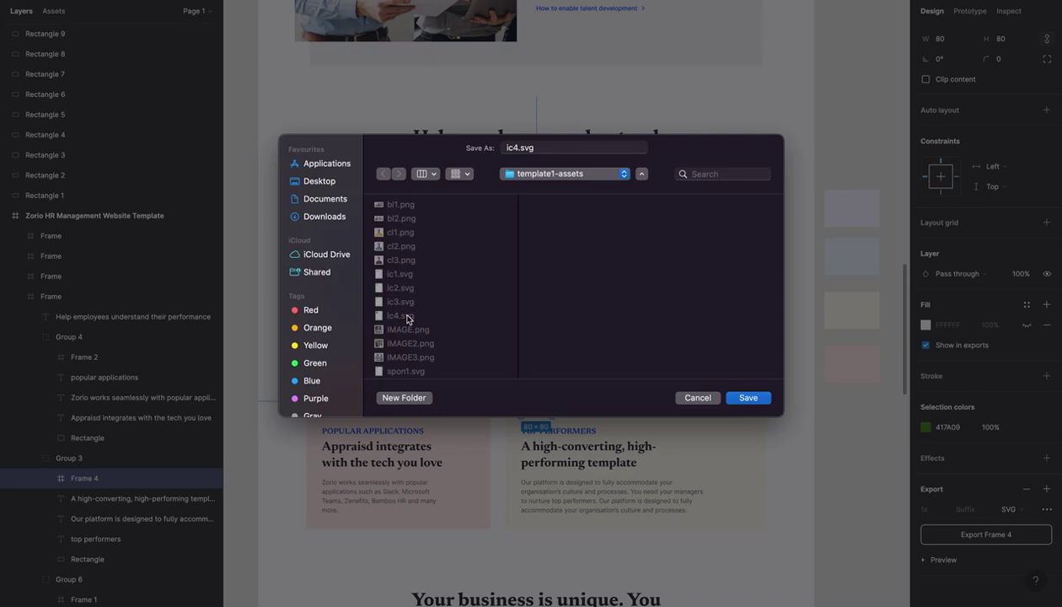
left_click(748, 399)
left_click(566, 338)
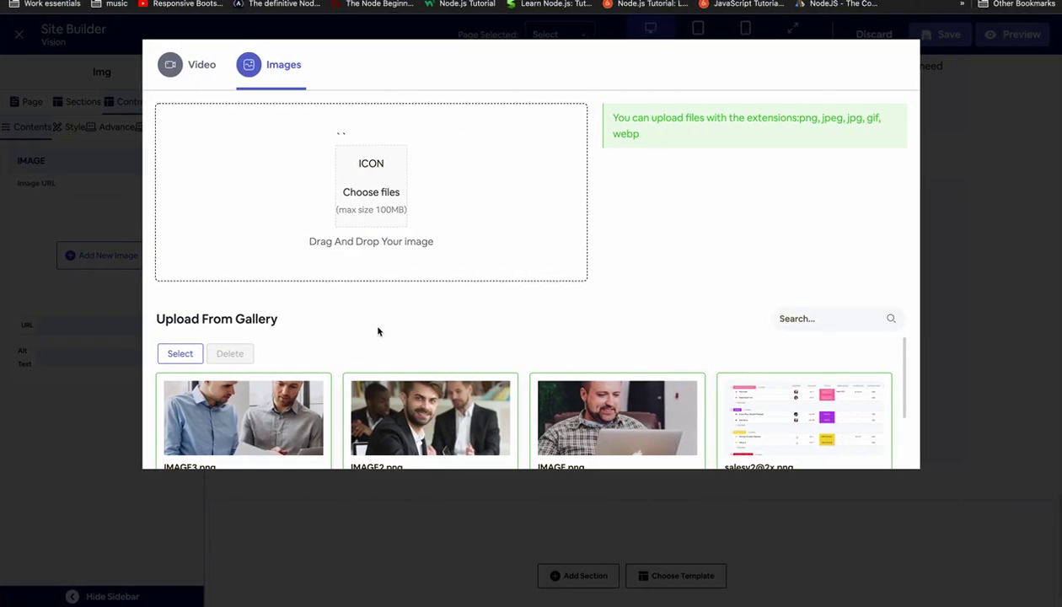
Upload ic3.svg to the Site Builder gallery and select it as the "Popular applications" card's icon.
left_click(339, 187)
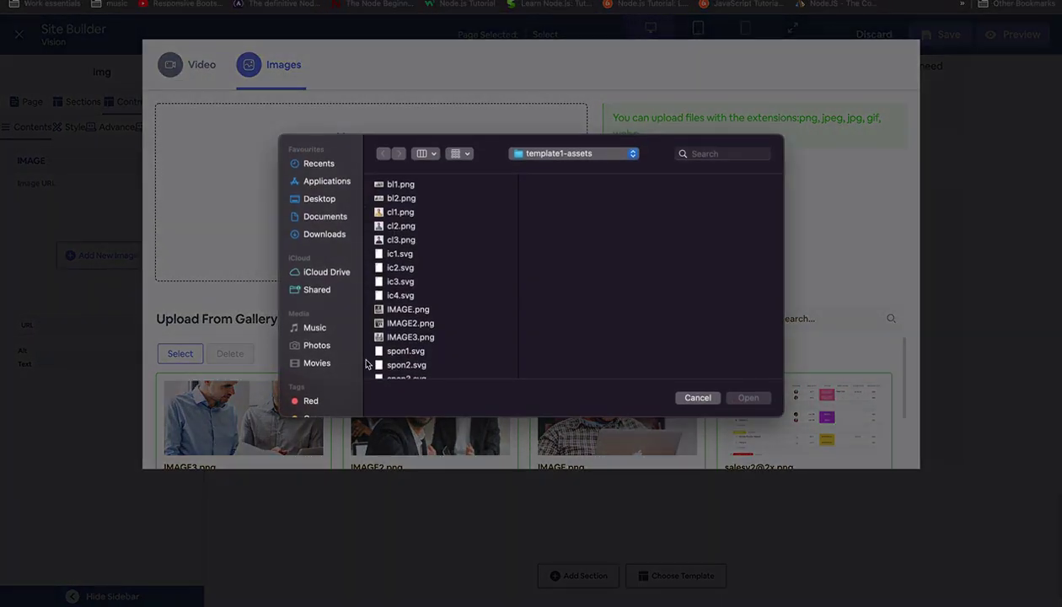
left_click(396, 283)
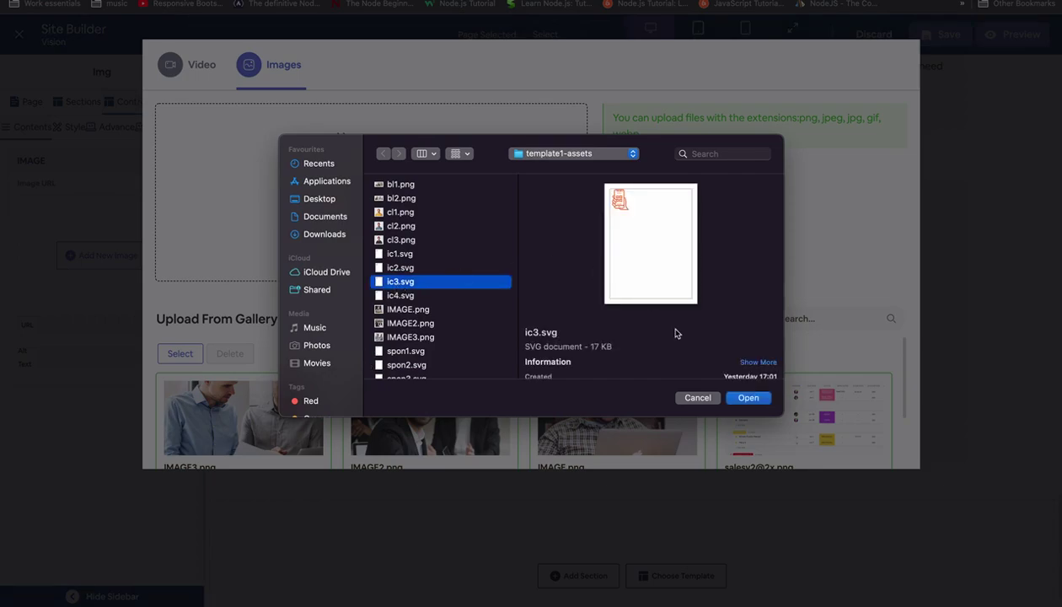
left_click(747, 398)
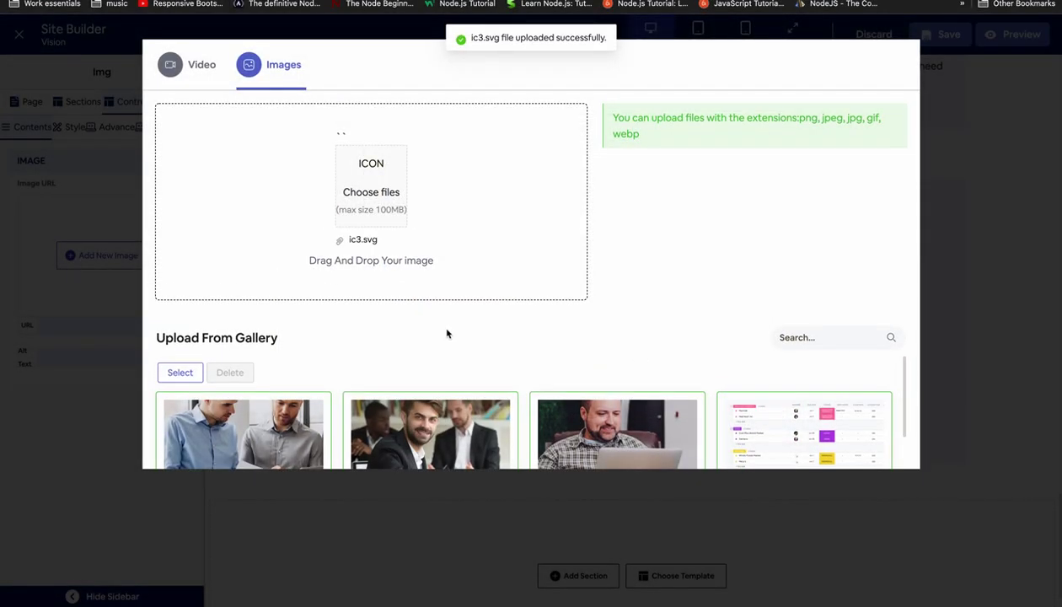
scroll(447, 333, "down", 3)
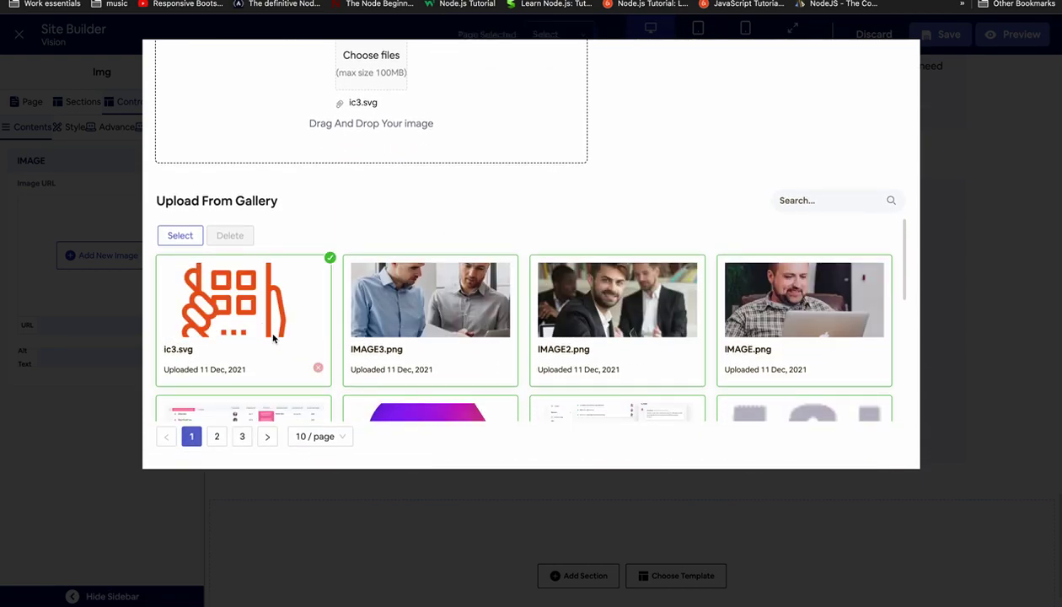
left_click(181, 237)
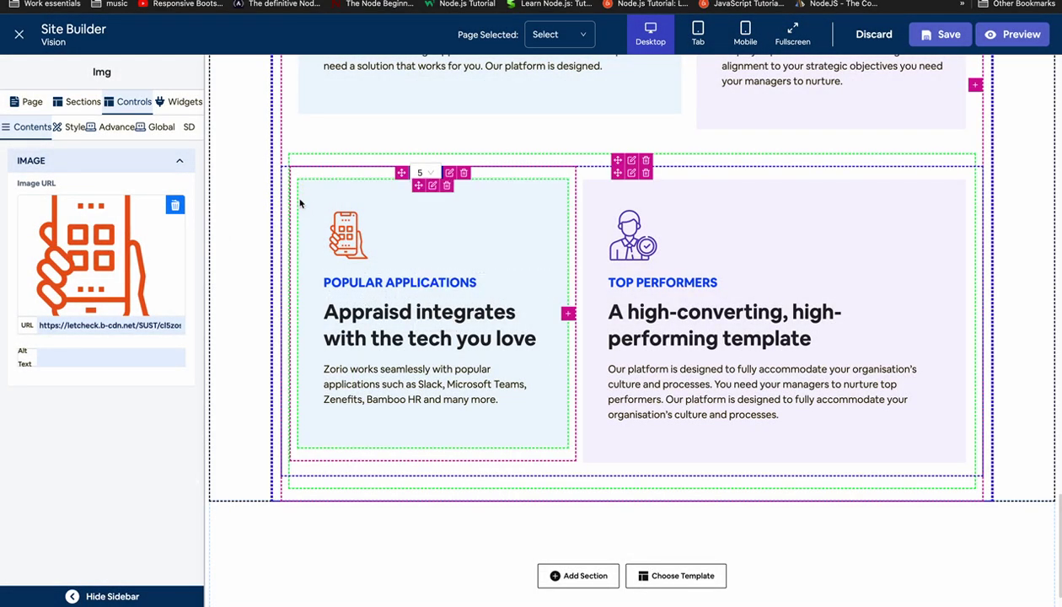
Copy the pink swatch's fill from the Figma design and set the "Popular applications" card's background color to FFECE7 in Site Builder.
left_click(300, 190)
left_click(74, 128)
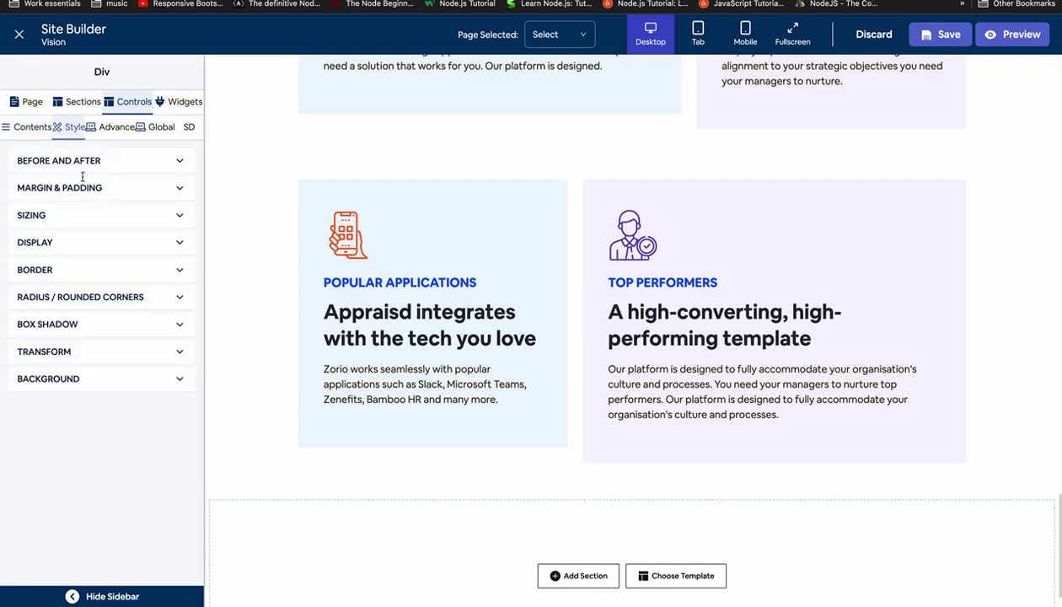
left_click(166, 381)
key("ctrl+Left")
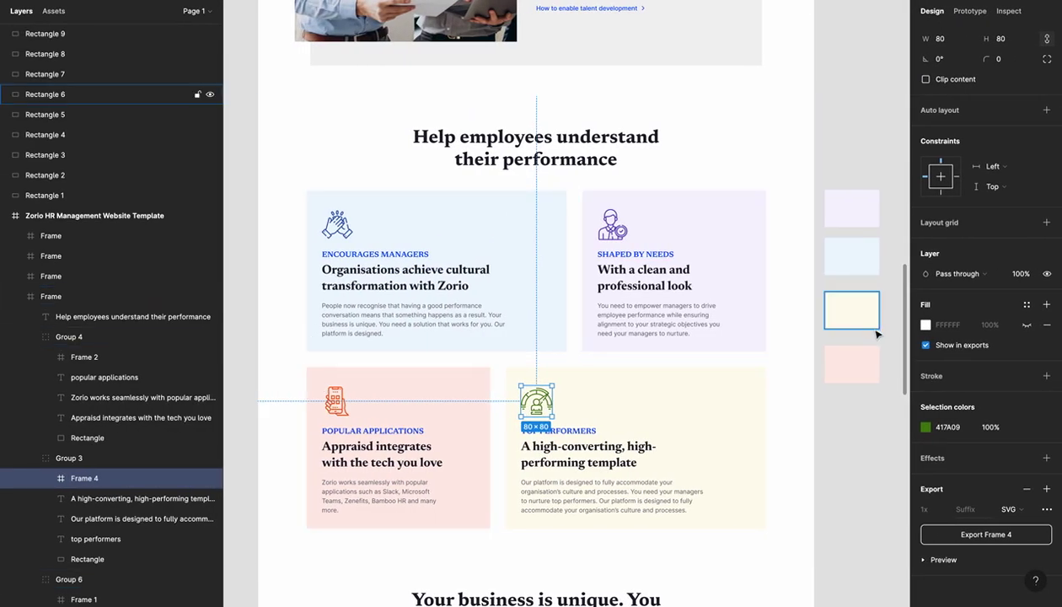
left_click(849, 358)
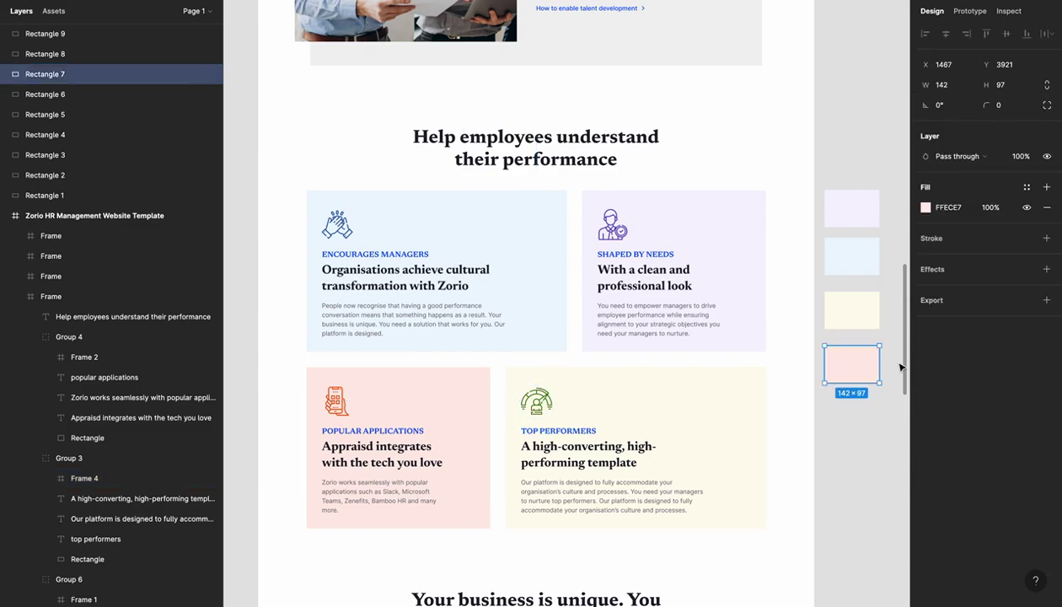
key("ctrl+Right")
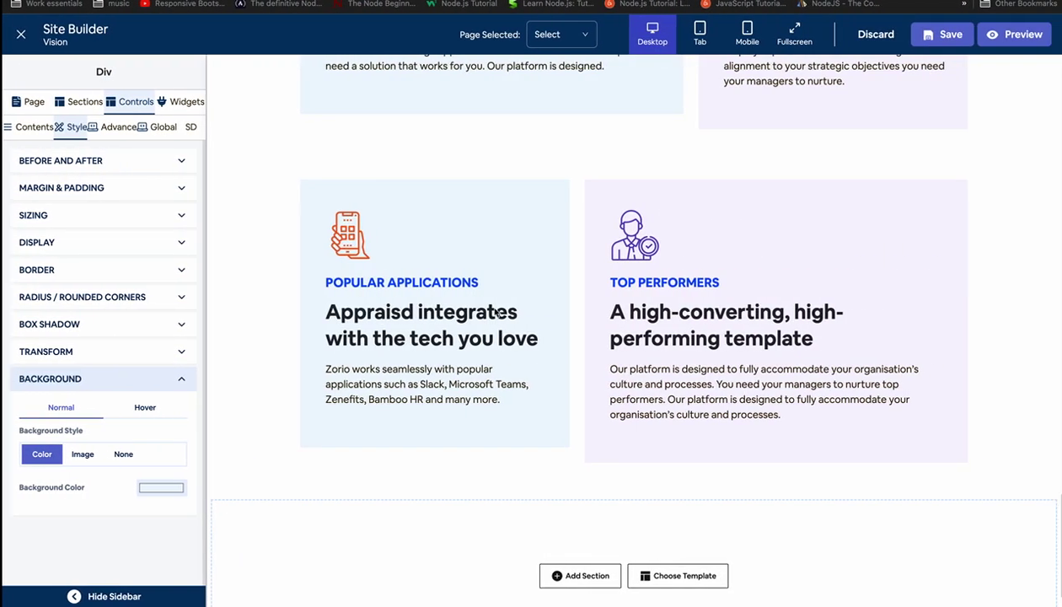
left_click(157, 489)
left_click(204, 467)
left_click(204, 467)
left_click(199, 446)
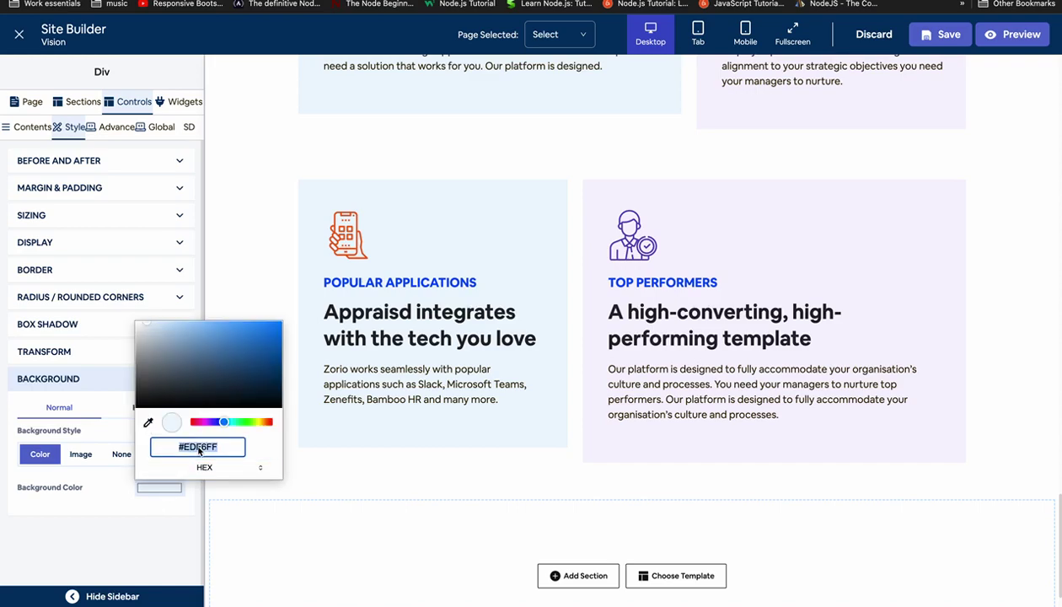
type("00FFEC")
type("E7")
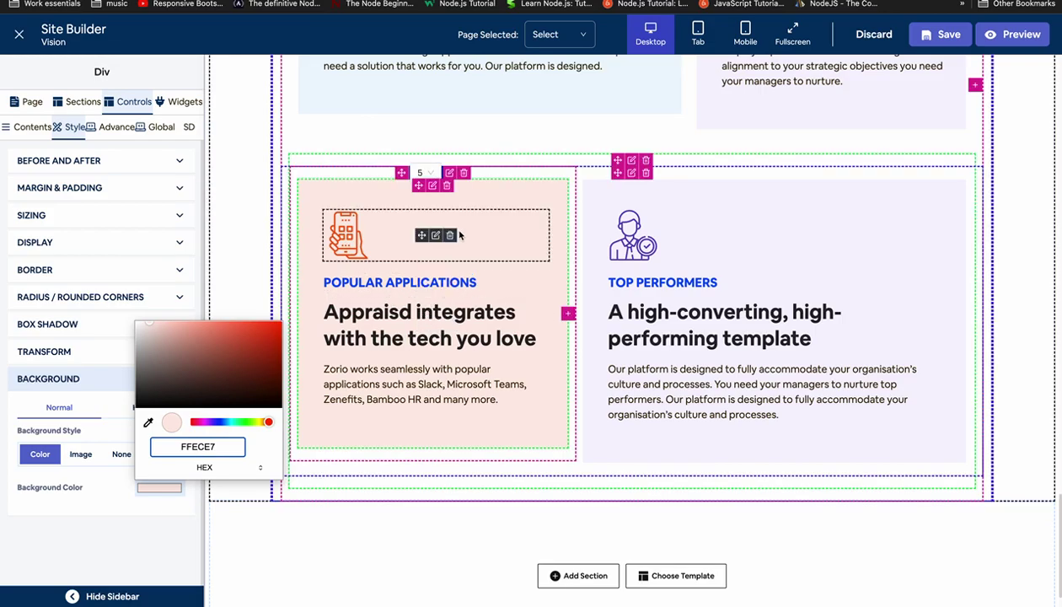
Look up the cream swatch's fill in the Figma design and set the "Top performers" card's background color to FFFBEF in Site Builder.
left_click(593, 233)
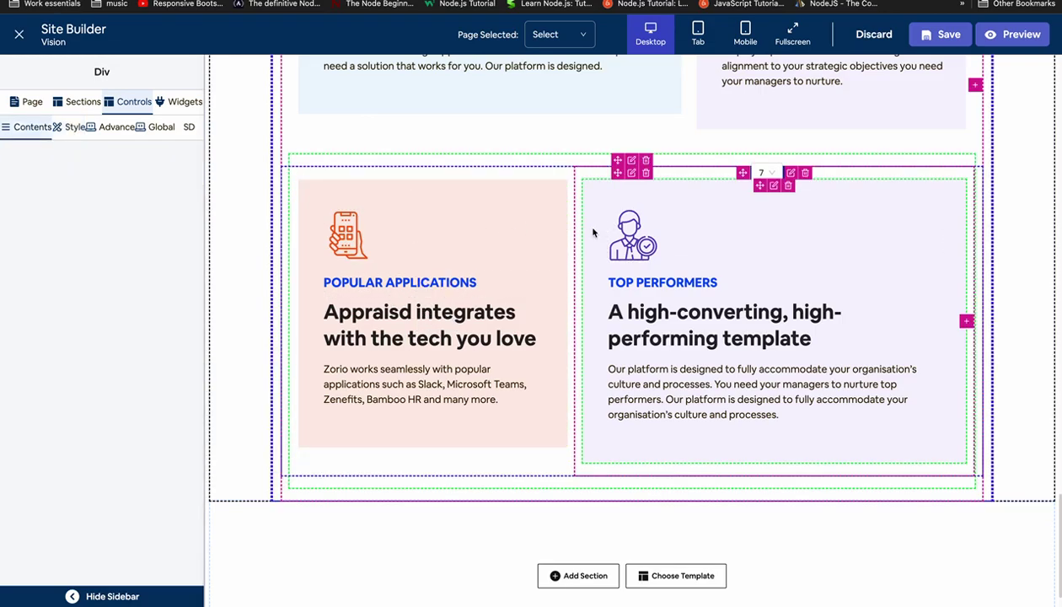
key("ctrl+Left")
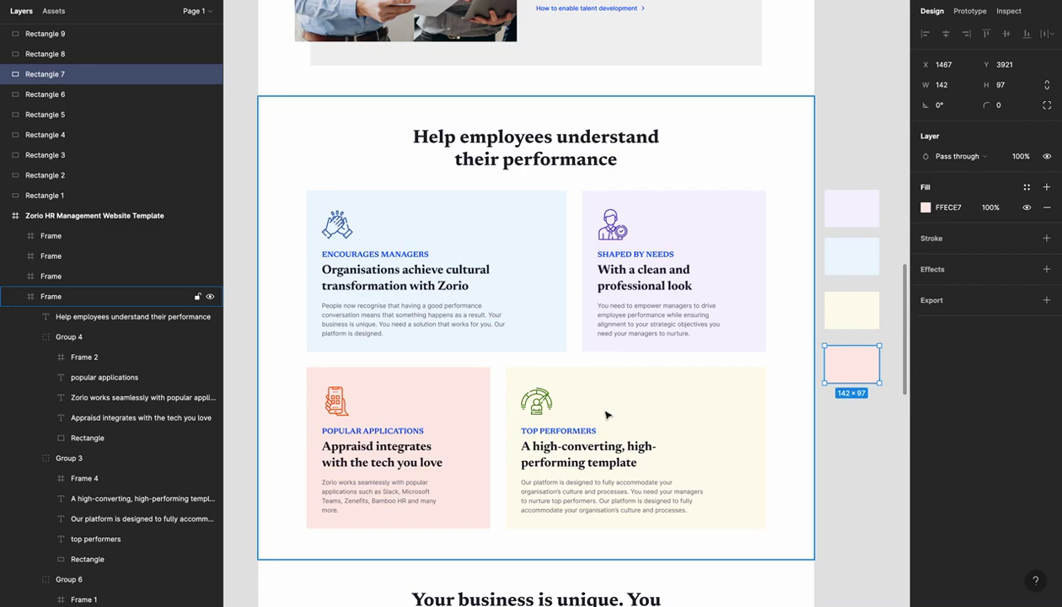
left_click(866, 316)
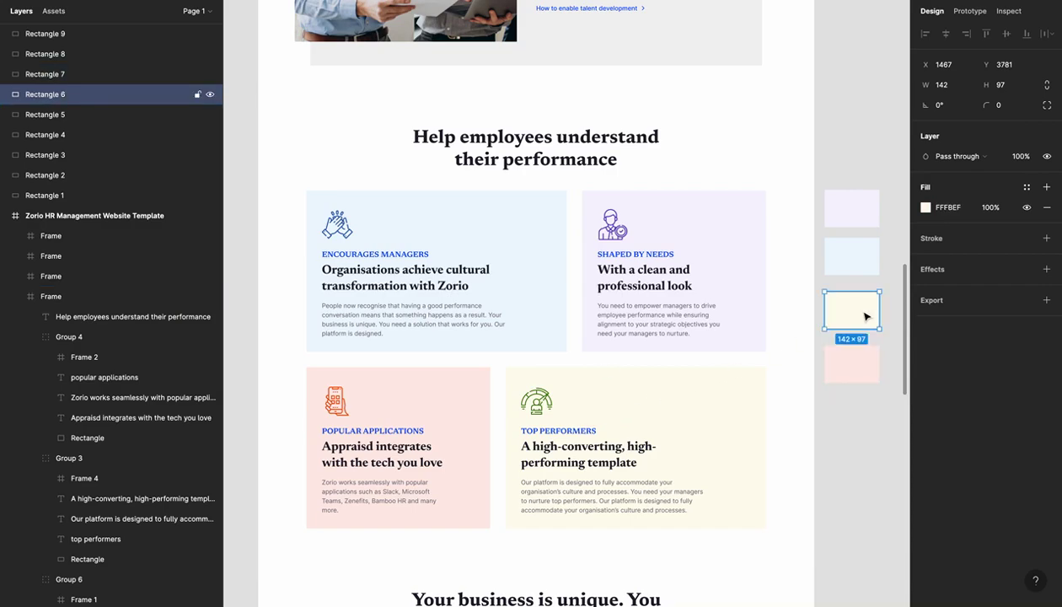
key("ctrl+Right")
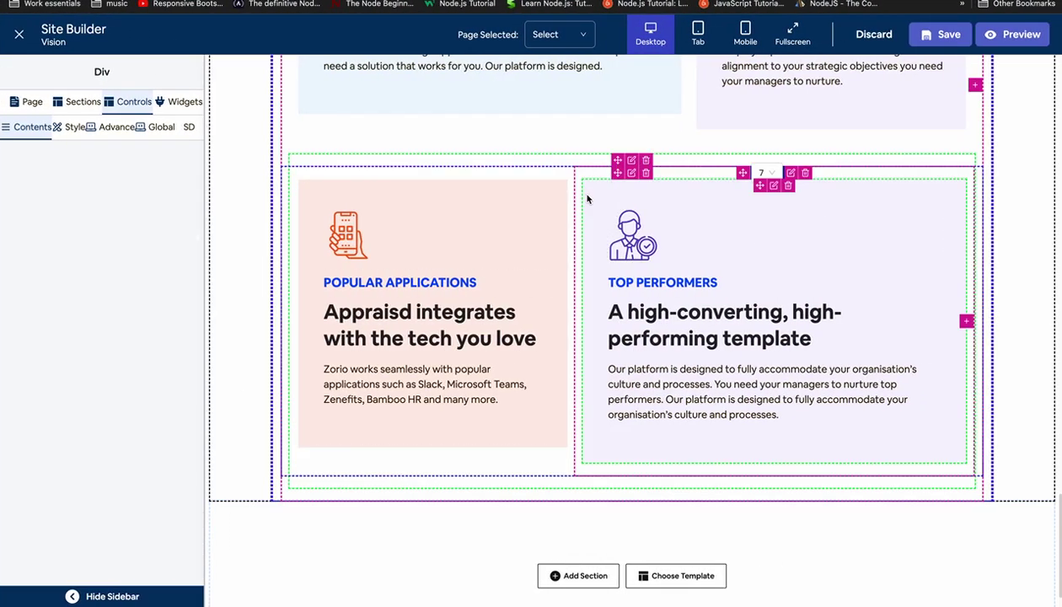
left_click(107, 129)
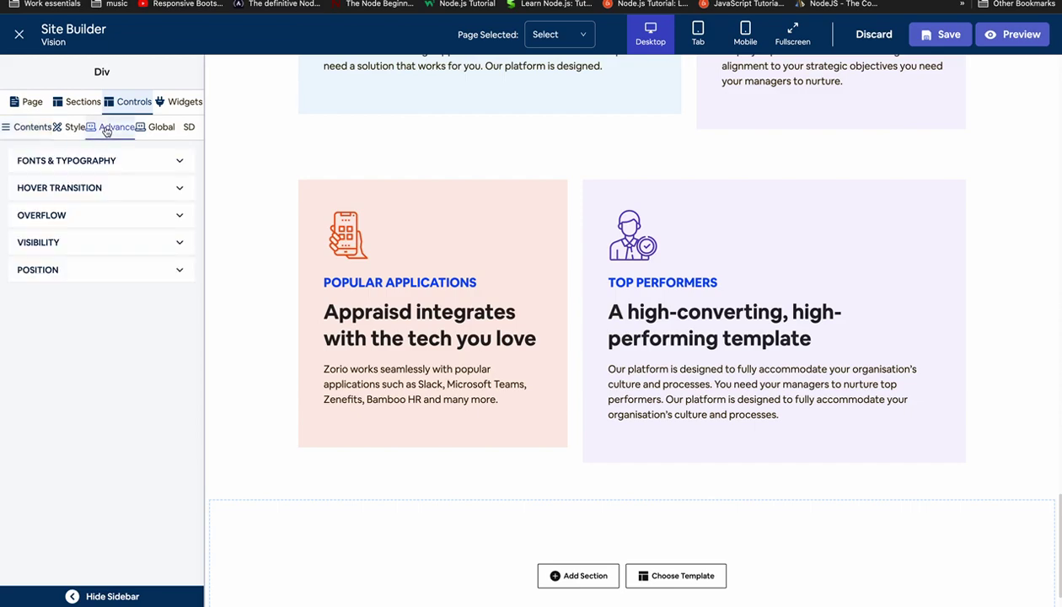
left_click(71, 127)
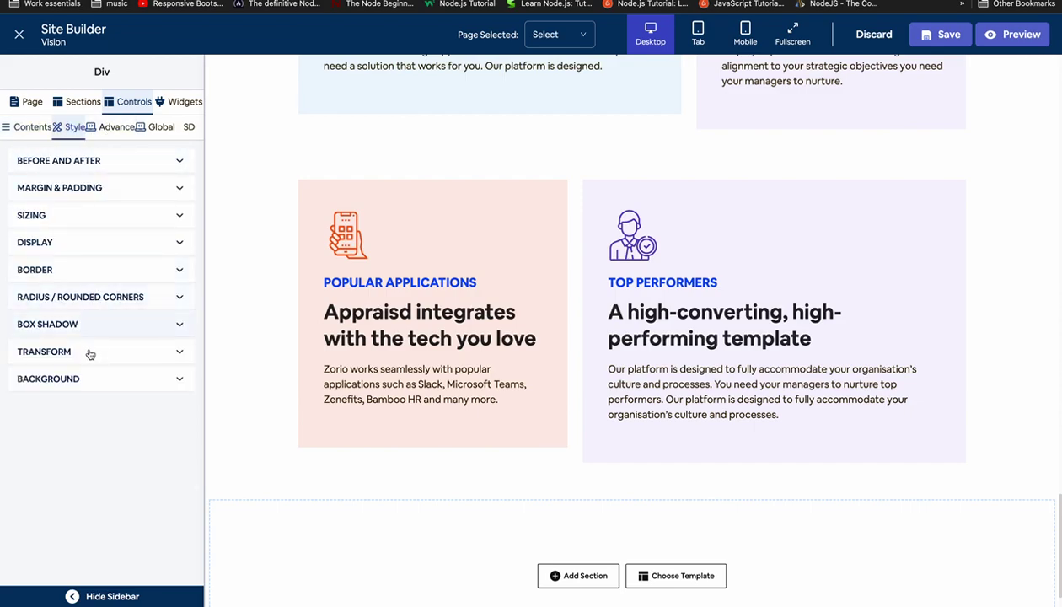
left_click(84, 379)
left_click(147, 488)
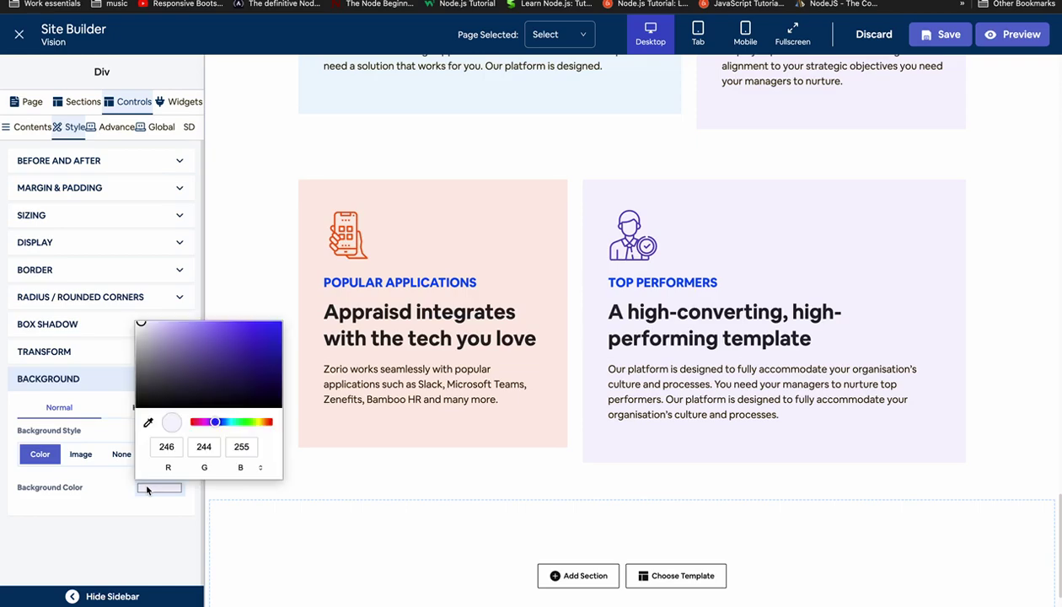
left_click(208, 460)
triple_click(207, 451)
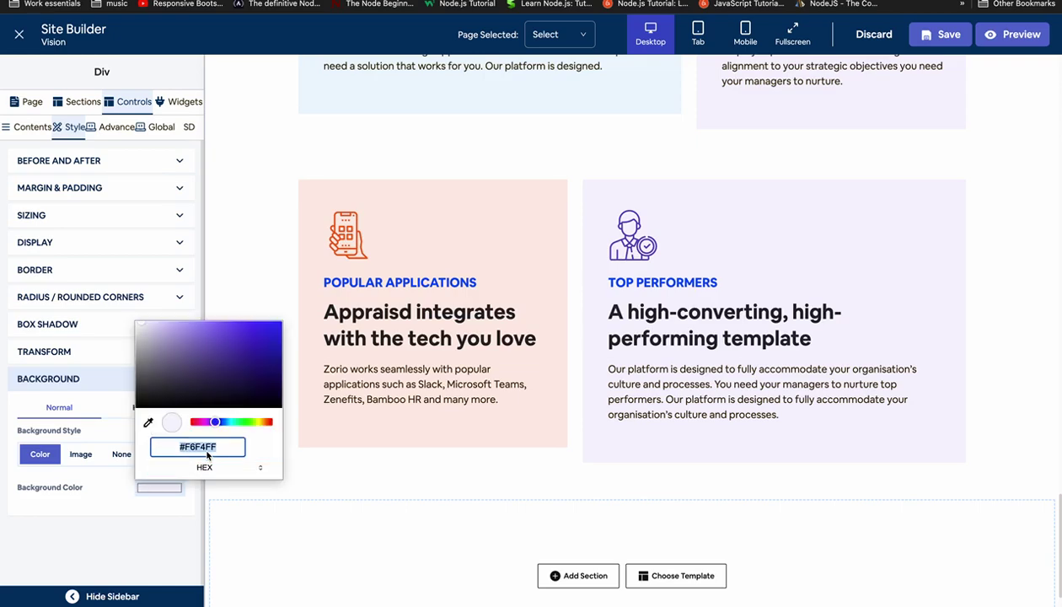
type("FFFBEF")
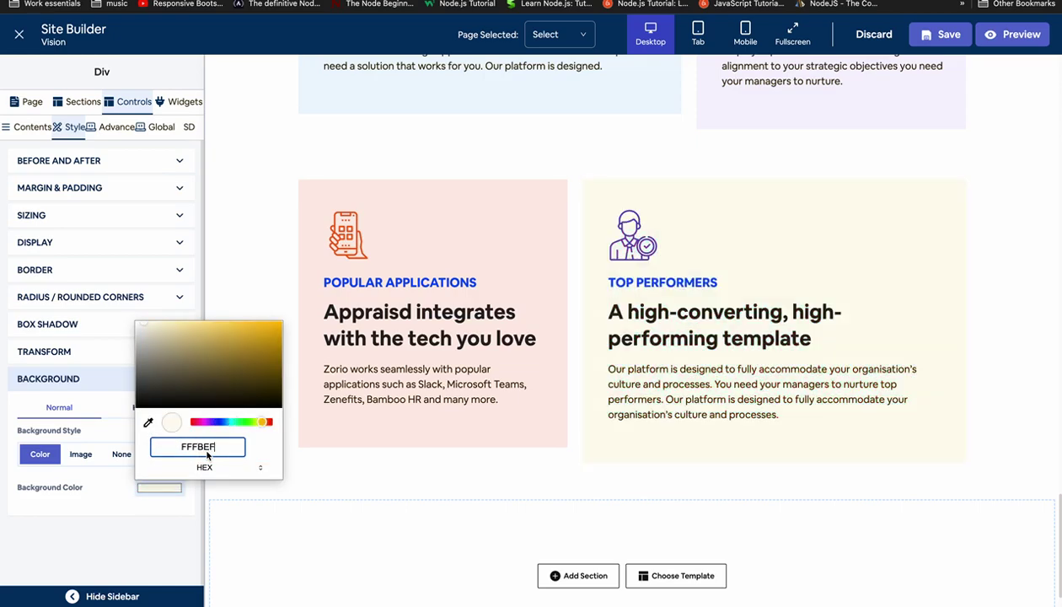
left_click(135, 528)
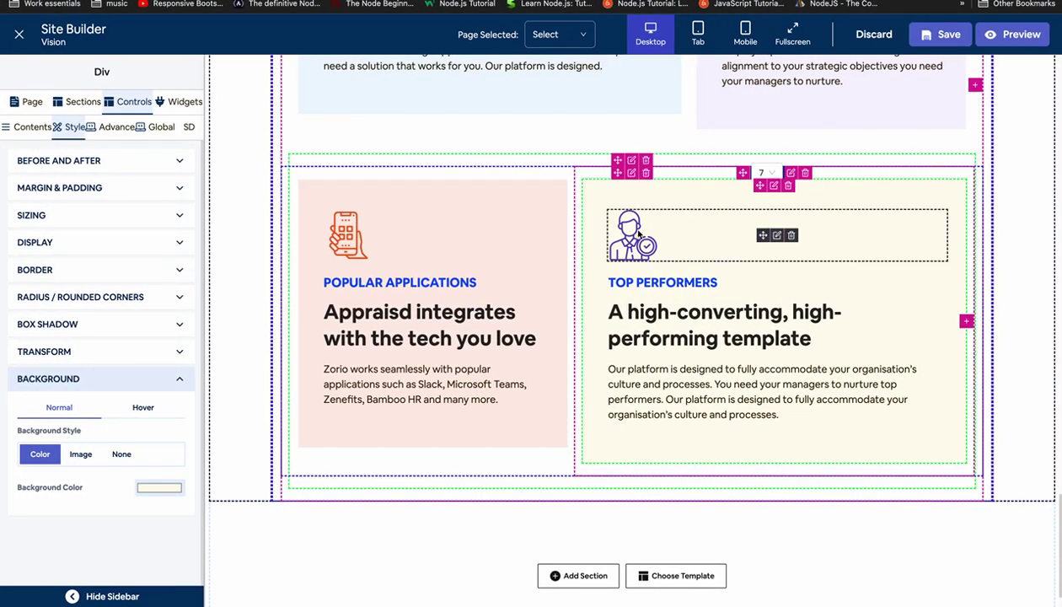
Replace the "Top performers" card's icon by uploading ic4.svg from the template1-assets folder and selecting it in the gallery.
left_click(776, 235)
left_click(176, 207)
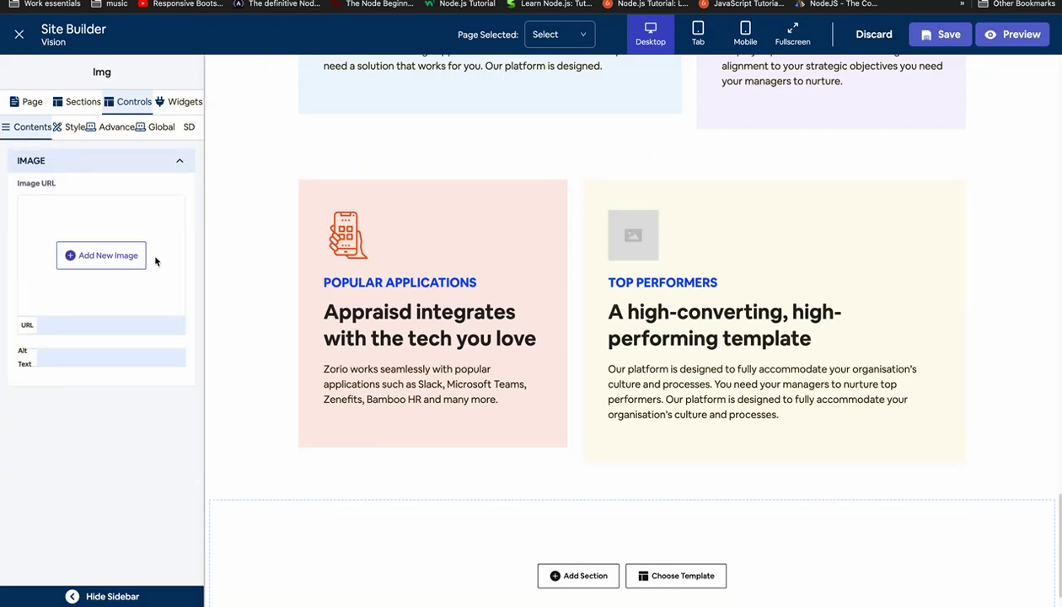
left_click(130, 255)
left_click(372, 202)
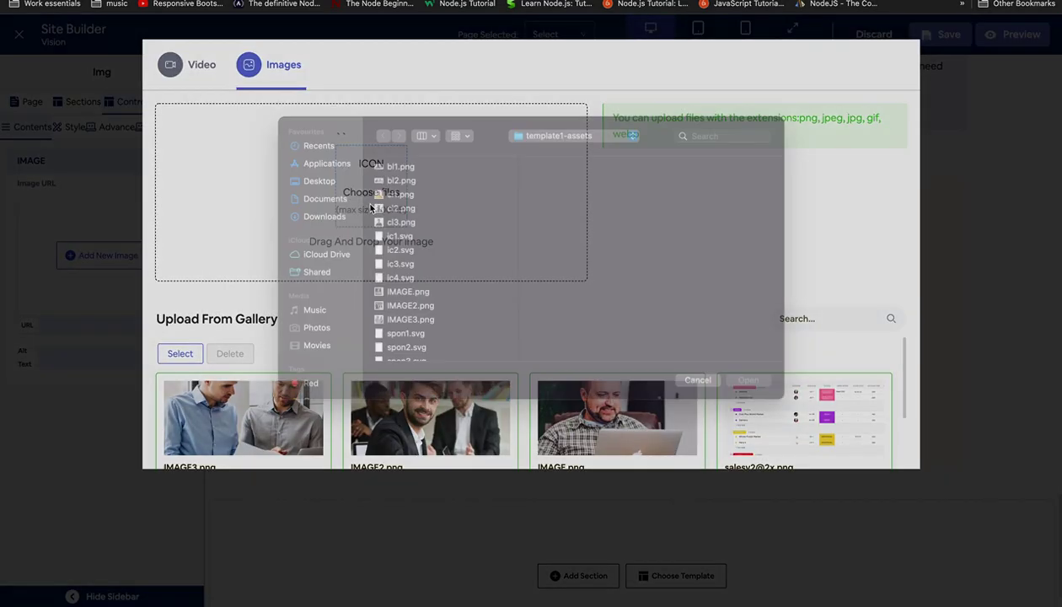
left_click(404, 295)
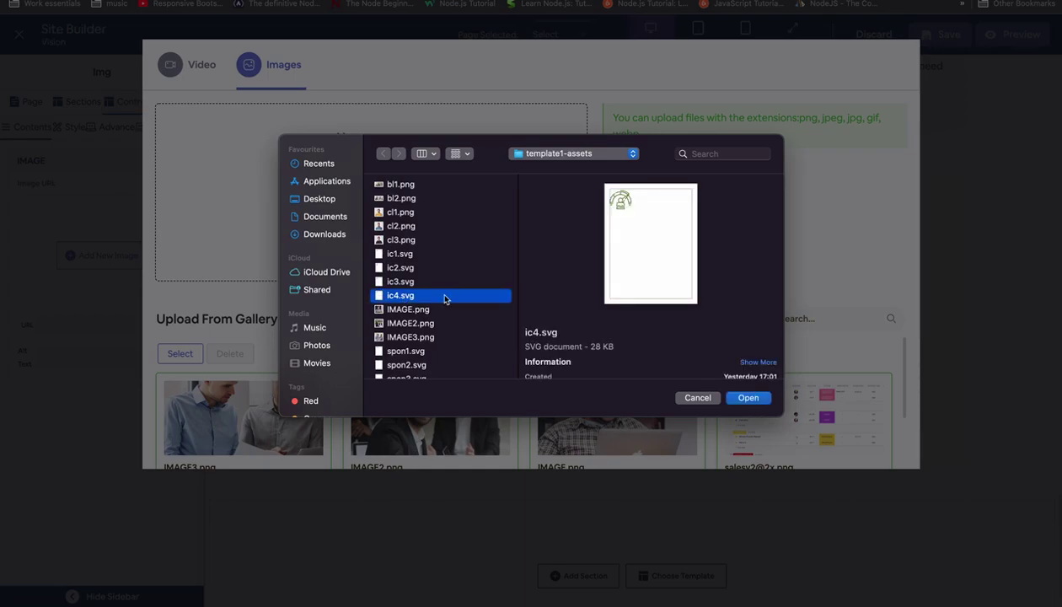
left_click(747, 397)
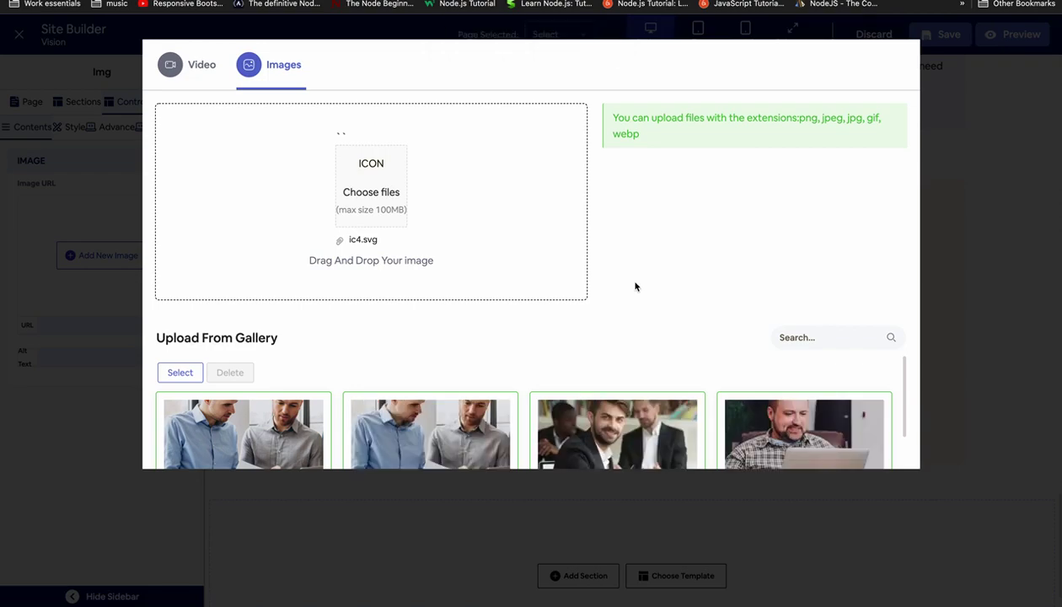
scroll(636, 287, "down", 3)
left_click(245, 304)
left_click(185, 238)
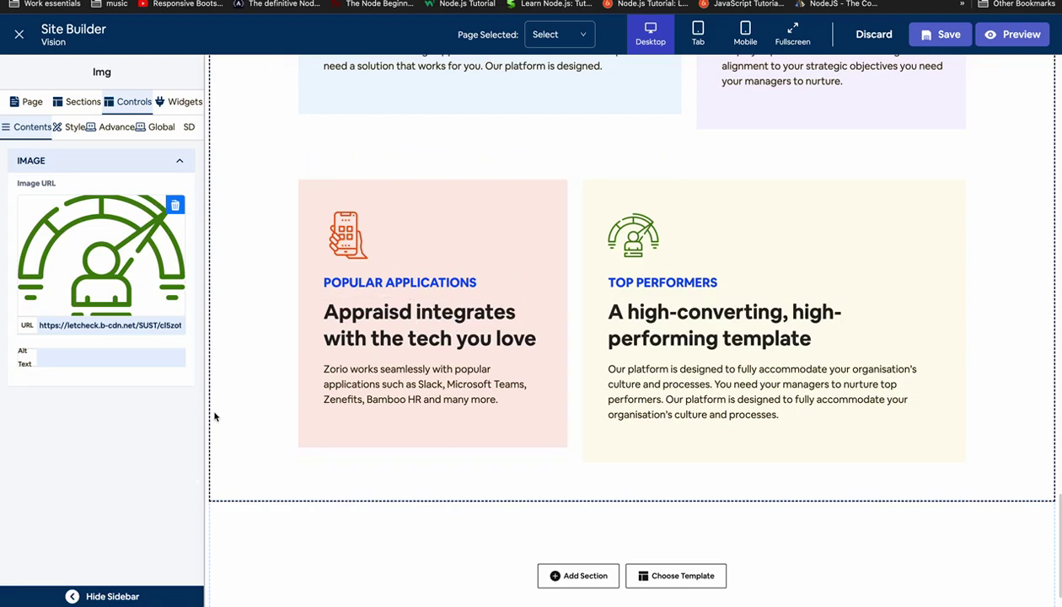
Set the top and bottom margins to 18px on the container holding the "Popular applications" and "Top performers" cards.
left_click(111, 128)
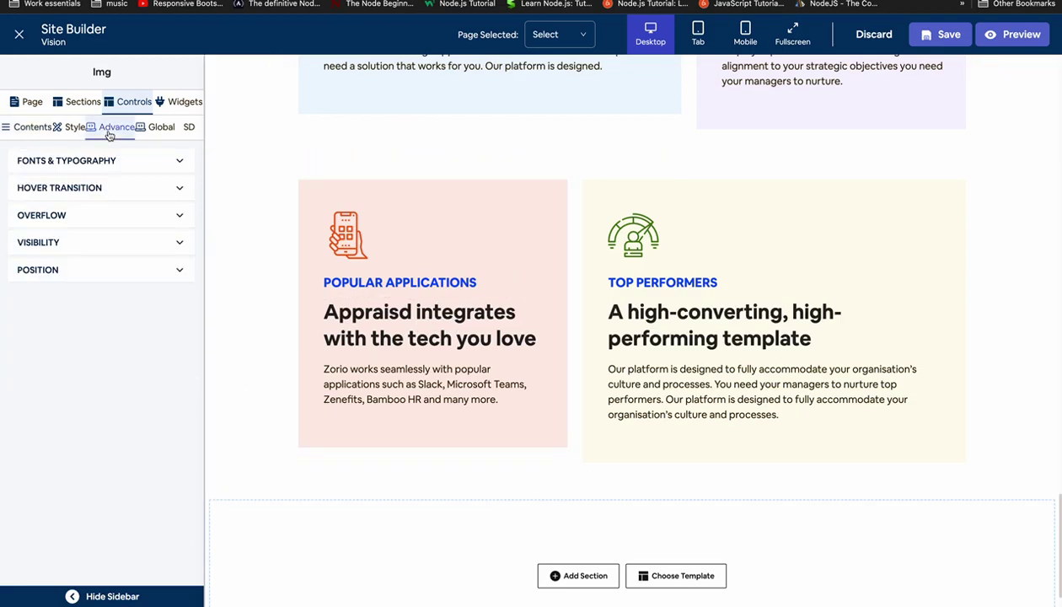
scroll(832, 221, "up", 3)
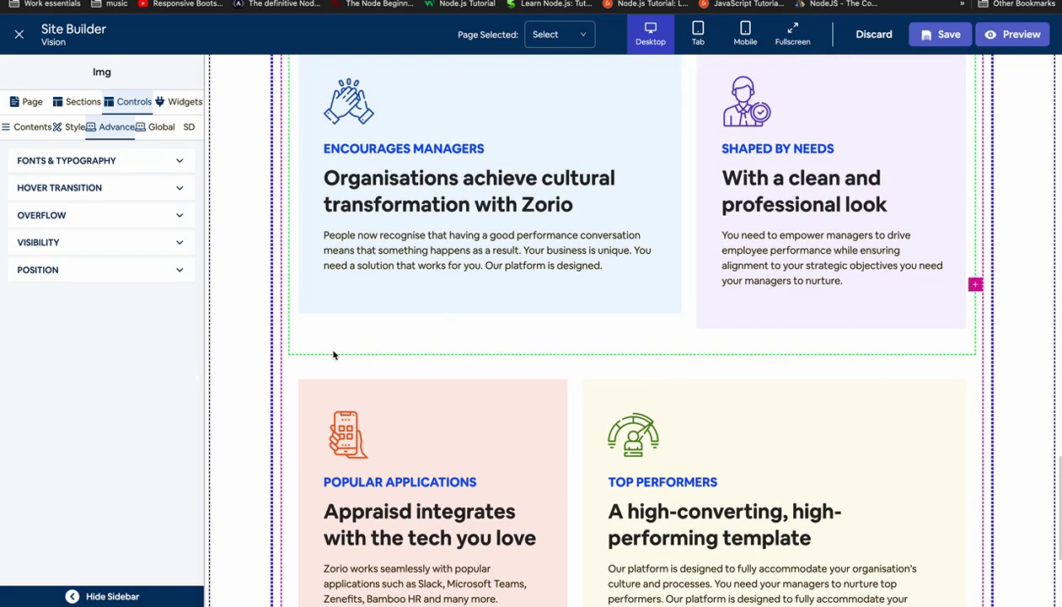
left_click(332, 355)
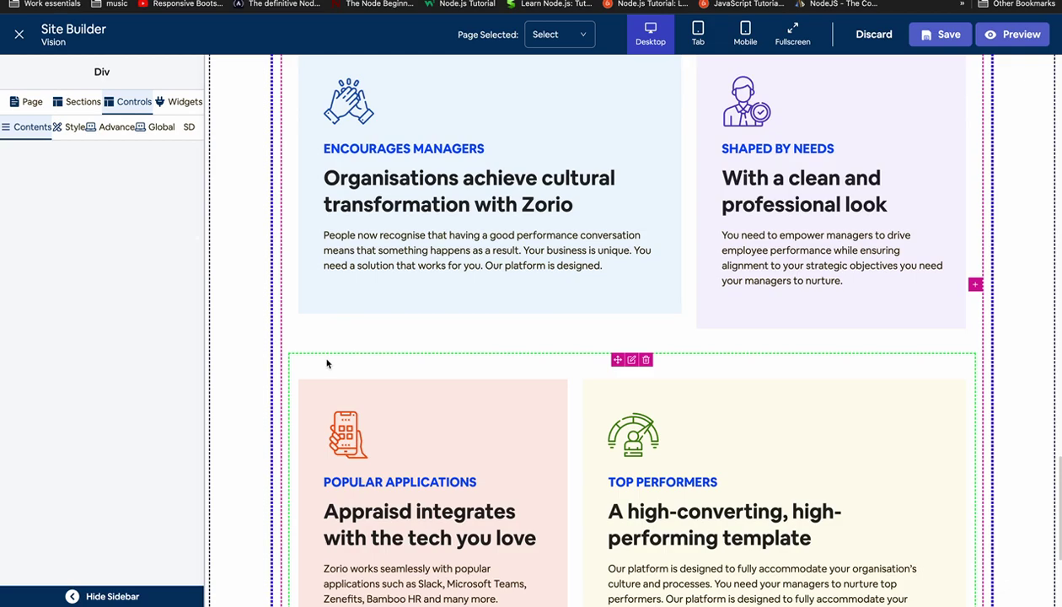
left_click(72, 127)
left_click(65, 188)
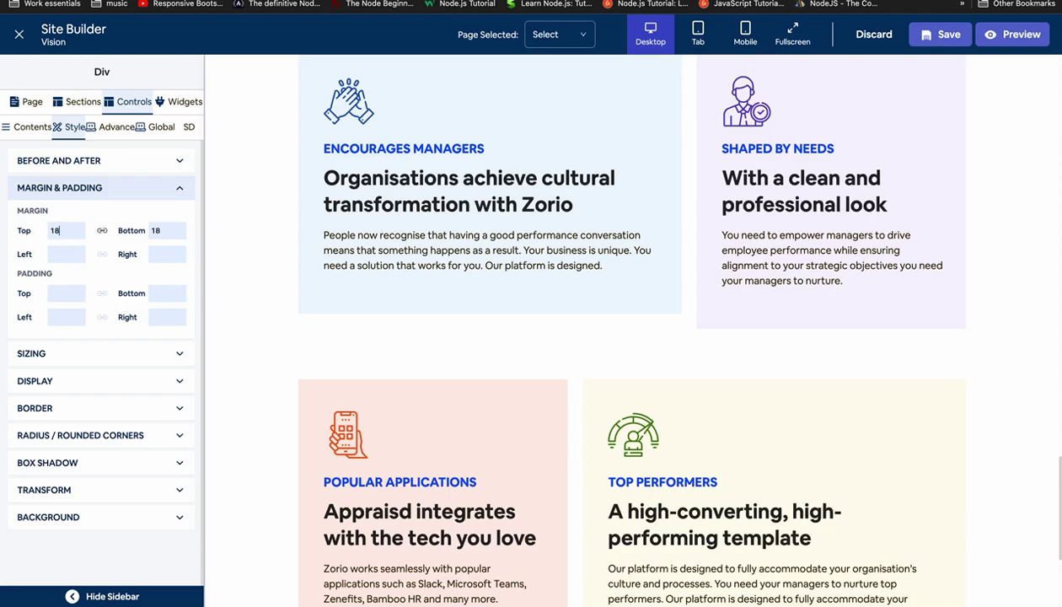
type("x")
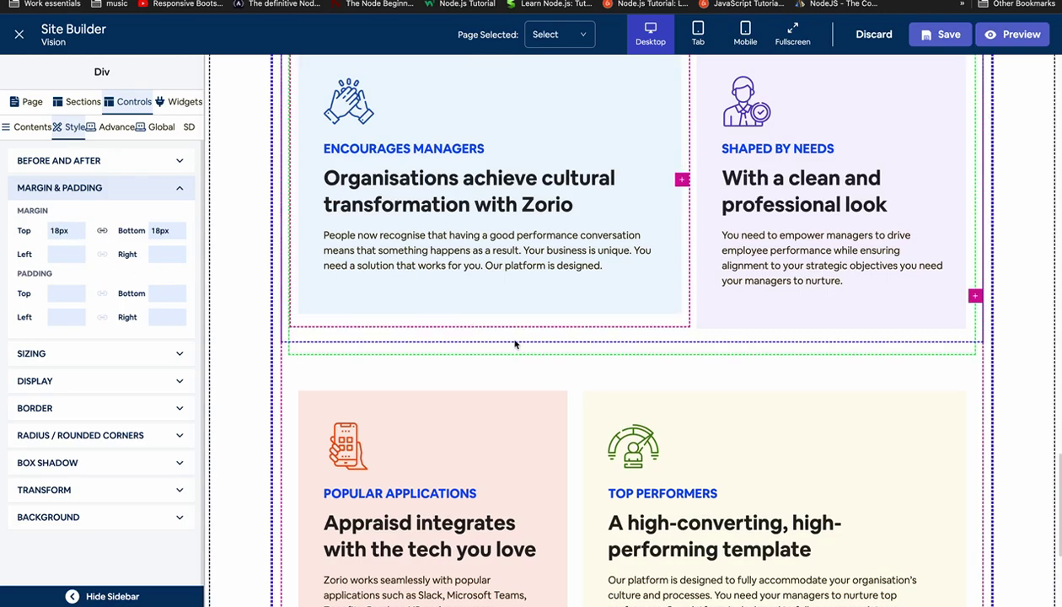
Open the margin and padding settings of the container holding the "Encourages managers" and "Shaped by needs" cards.
left_click(94, 187)
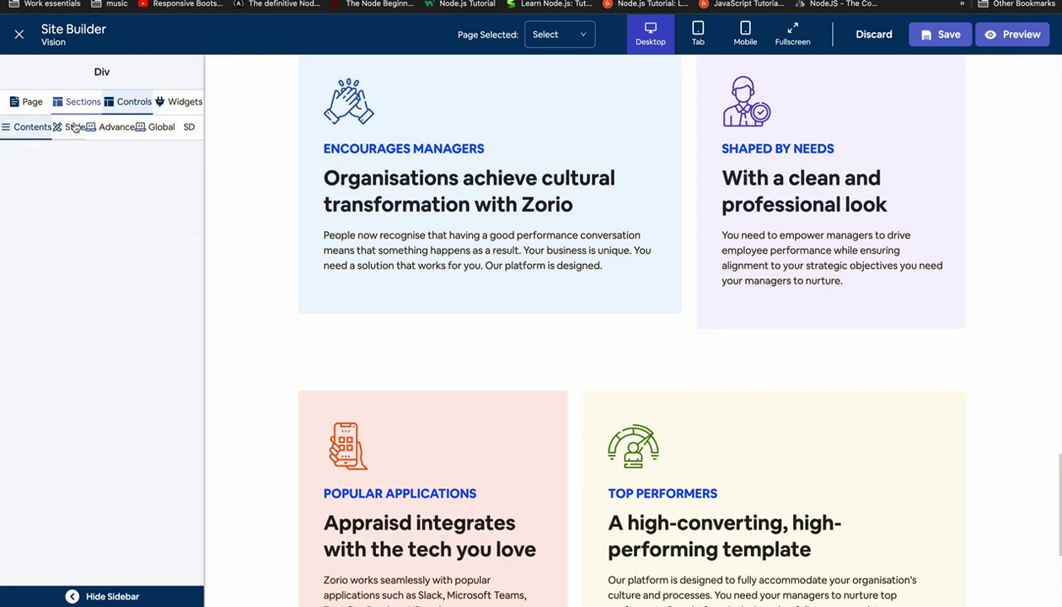
left_click(69, 189)
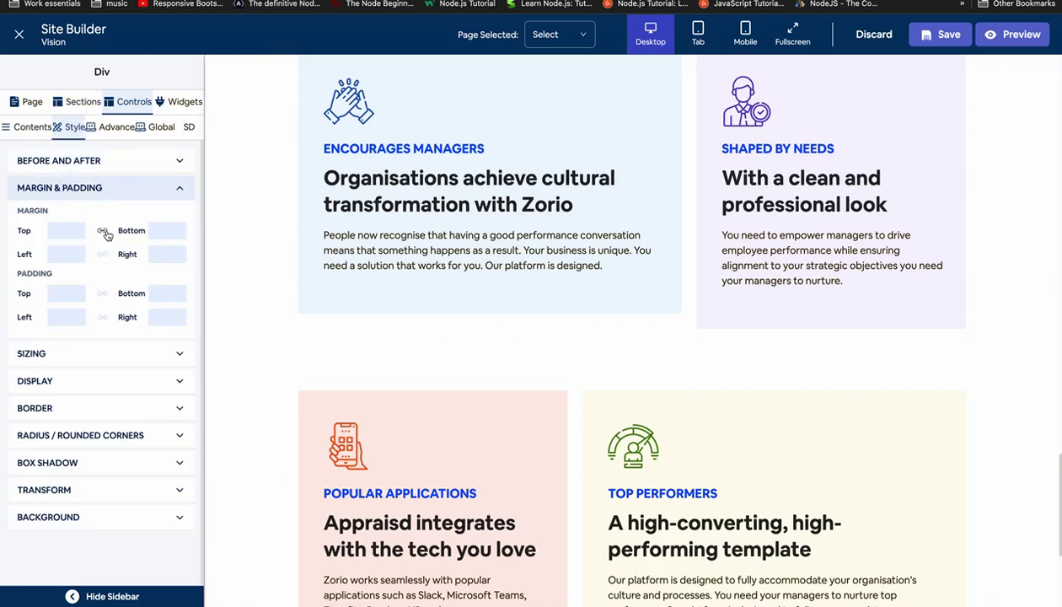